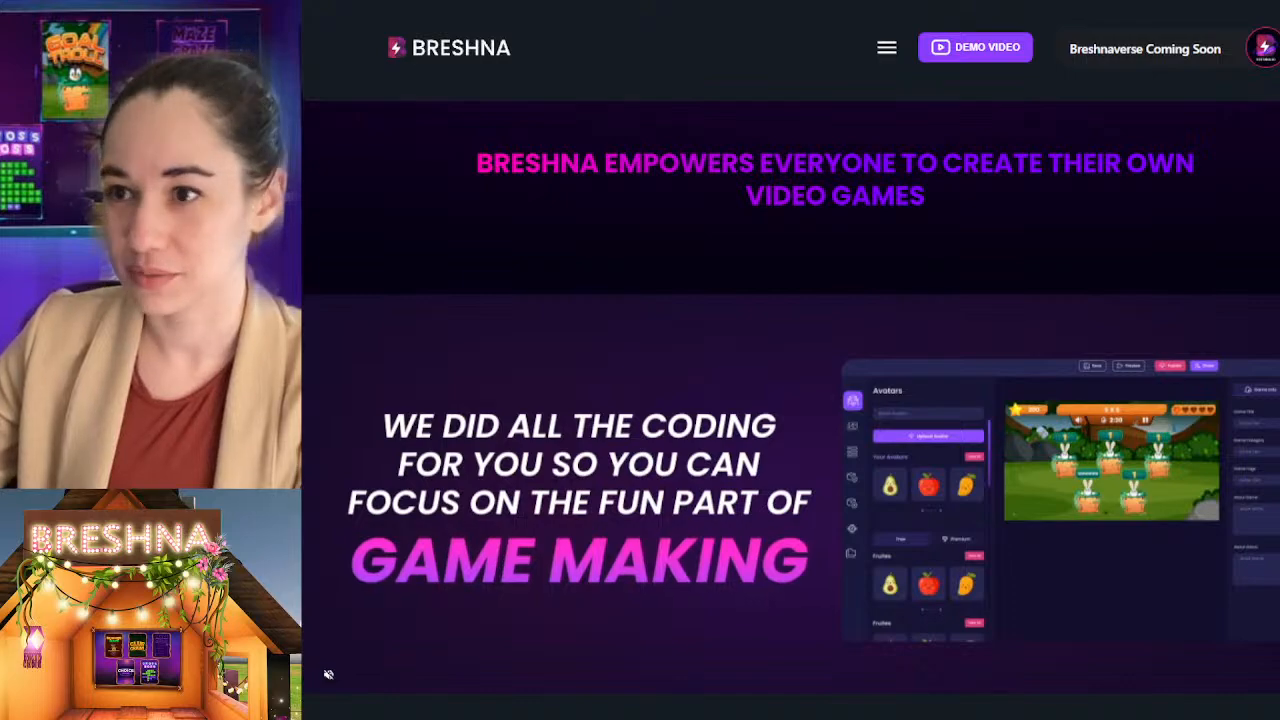
Step: Look over the home page and the full range of game templates available for creating a game
{"action": "scroll", "coordinate": [914, 166], "scroll_direction": "down", "scroll_amount": 6}
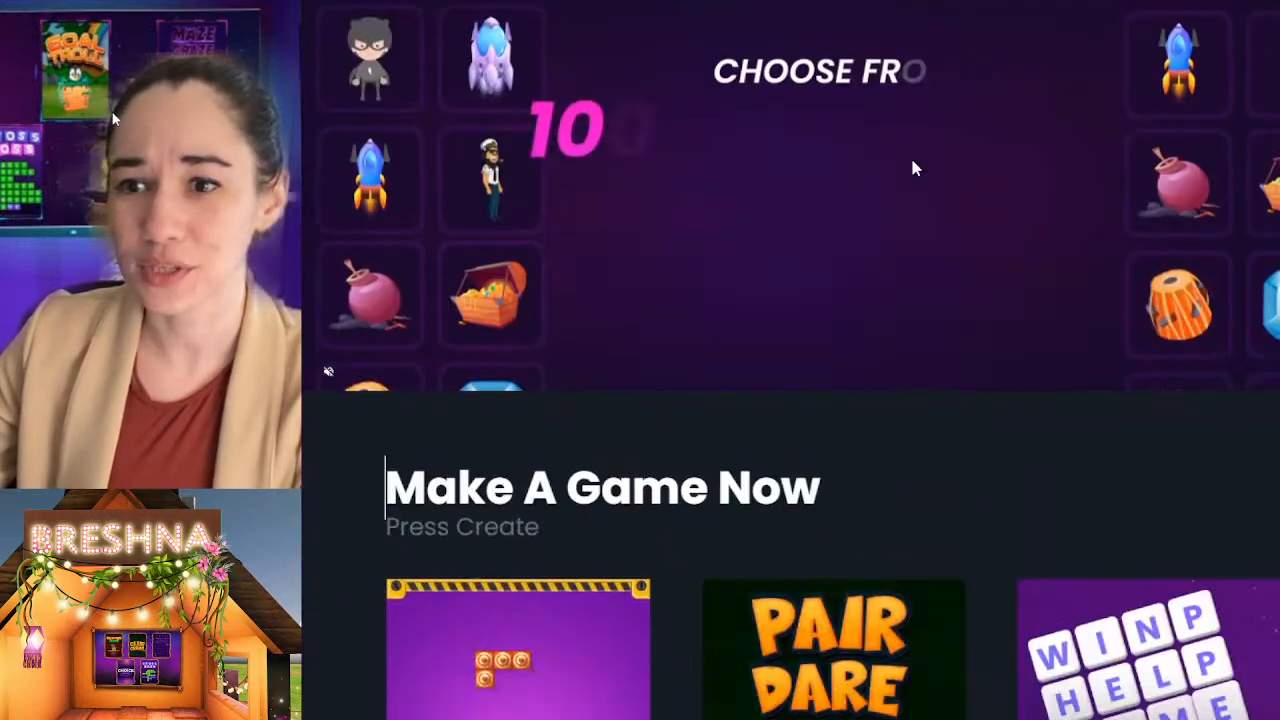
{"action": "scroll", "coordinate": [1115, 447], "scroll_direction": "down", "scroll_amount": 2}
{"action": "scroll", "coordinate": [1086, 471], "scroll_direction": "up", "scroll_amount": 8}
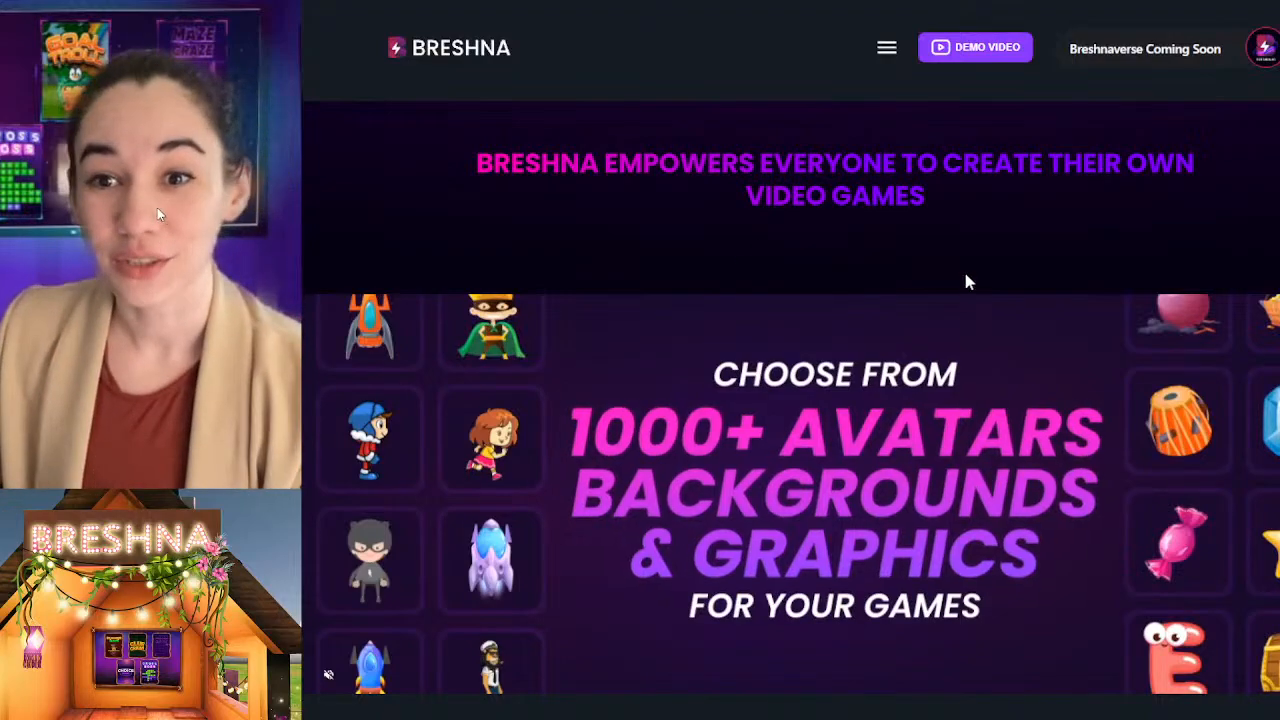
{"action": "scroll", "coordinate": [963, 280], "scroll_direction": "down", "scroll_amount": 5}
{"action": "scroll", "coordinate": [1006, 491], "scroll_direction": "down", "scroll_amount": 8}
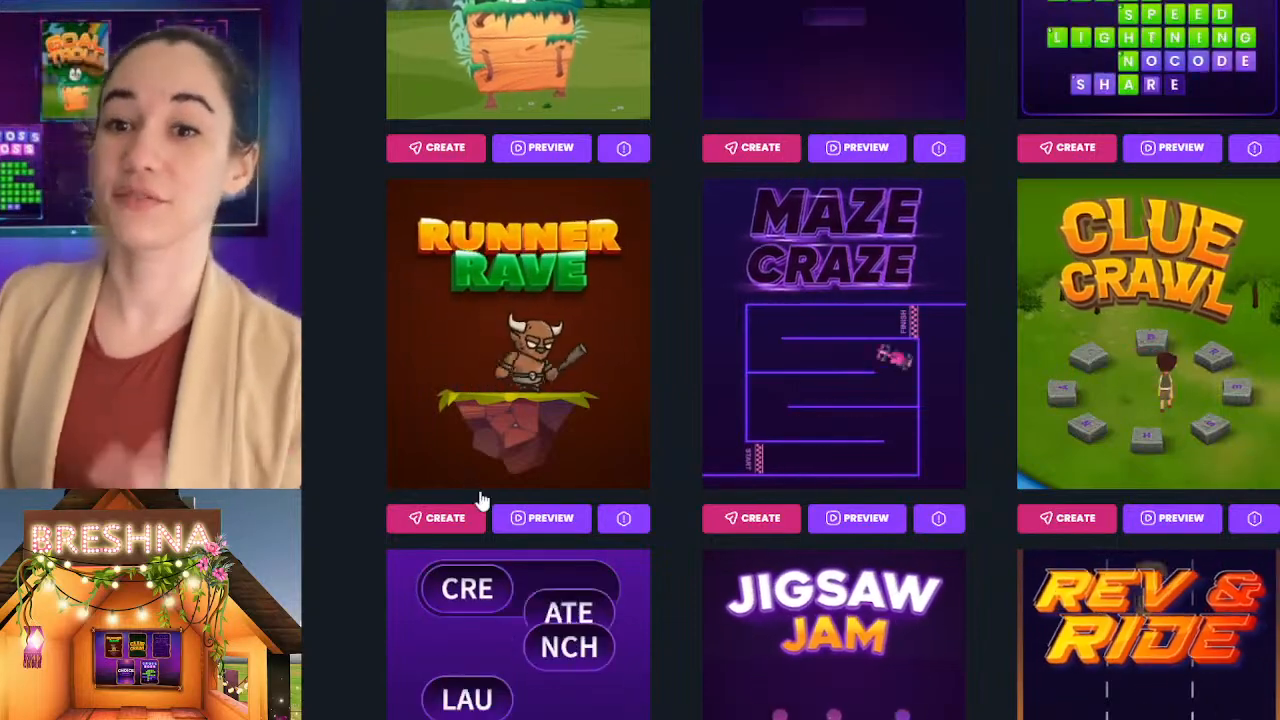
{"action": "scroll", "coordinate": [528, 452], "scroll_direction": "down", "scroll_amount": 1}
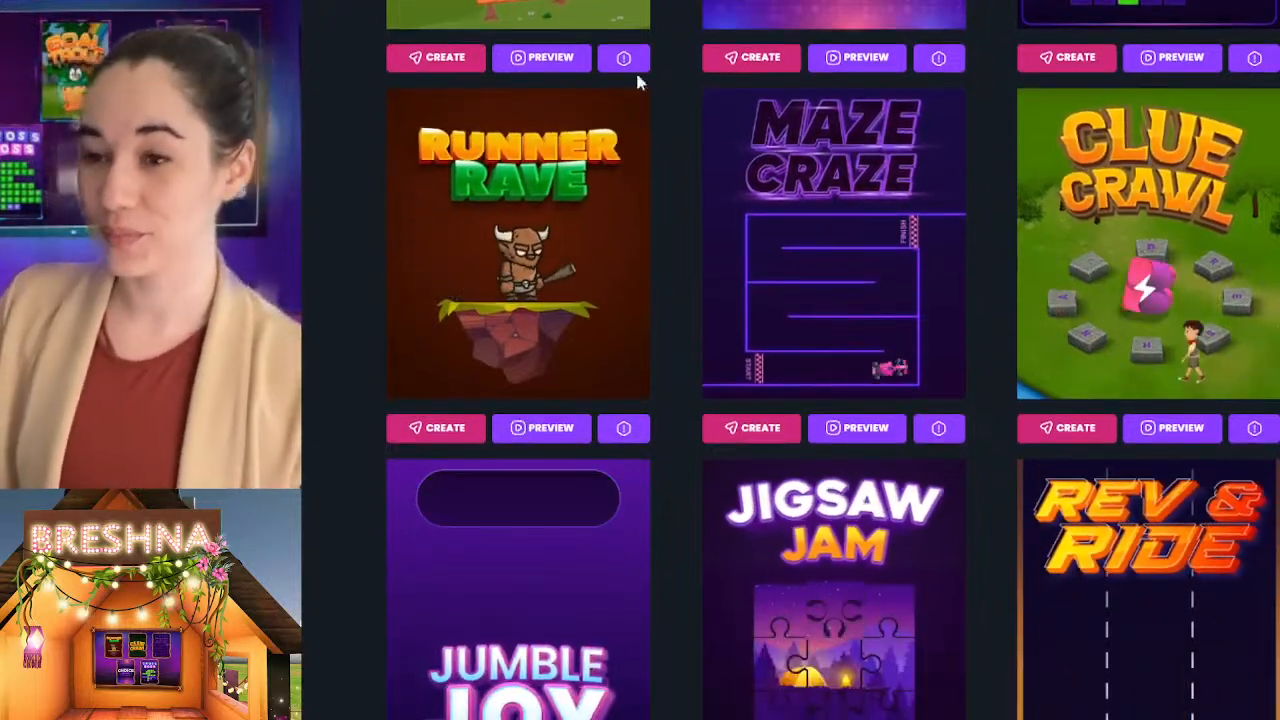
{"action": "scroll", "coordinate": [628, 320], "scroll_direction": "up", "scroll_amount": 15}
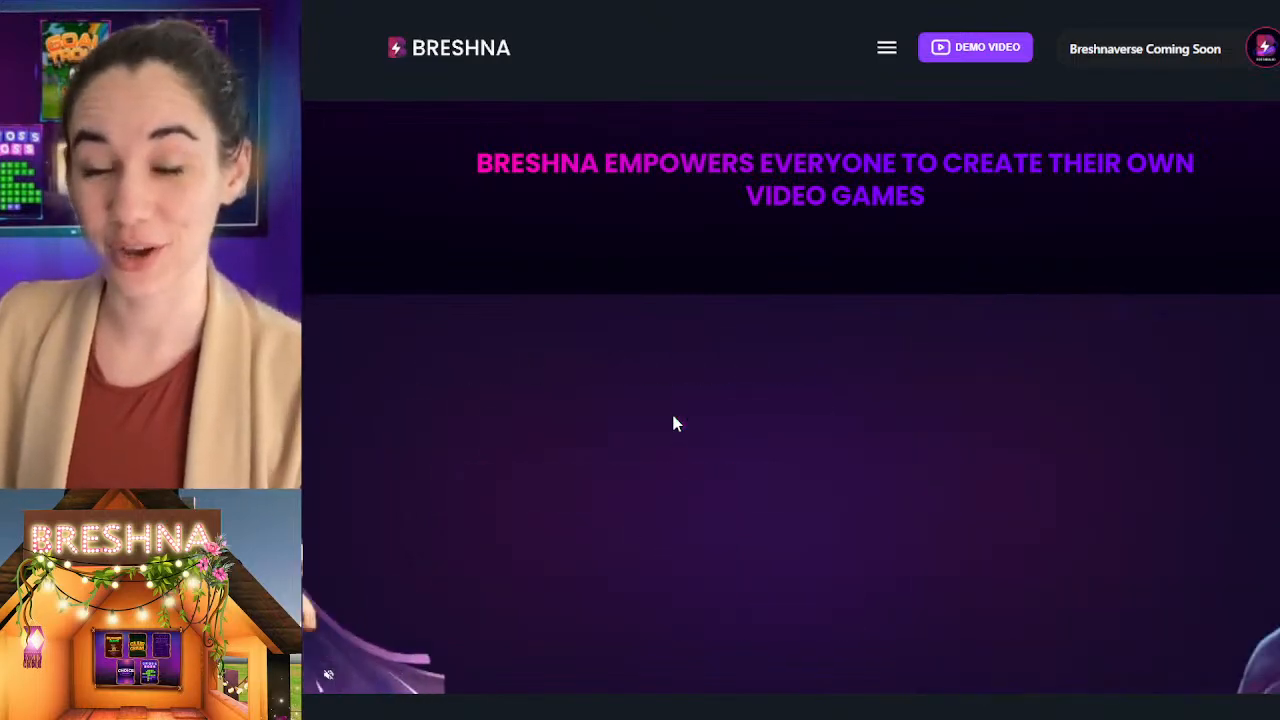
{"action": "scroll", "coordinate": [673, 416], "scroll_direction": "down", "scroll_amount": 1}
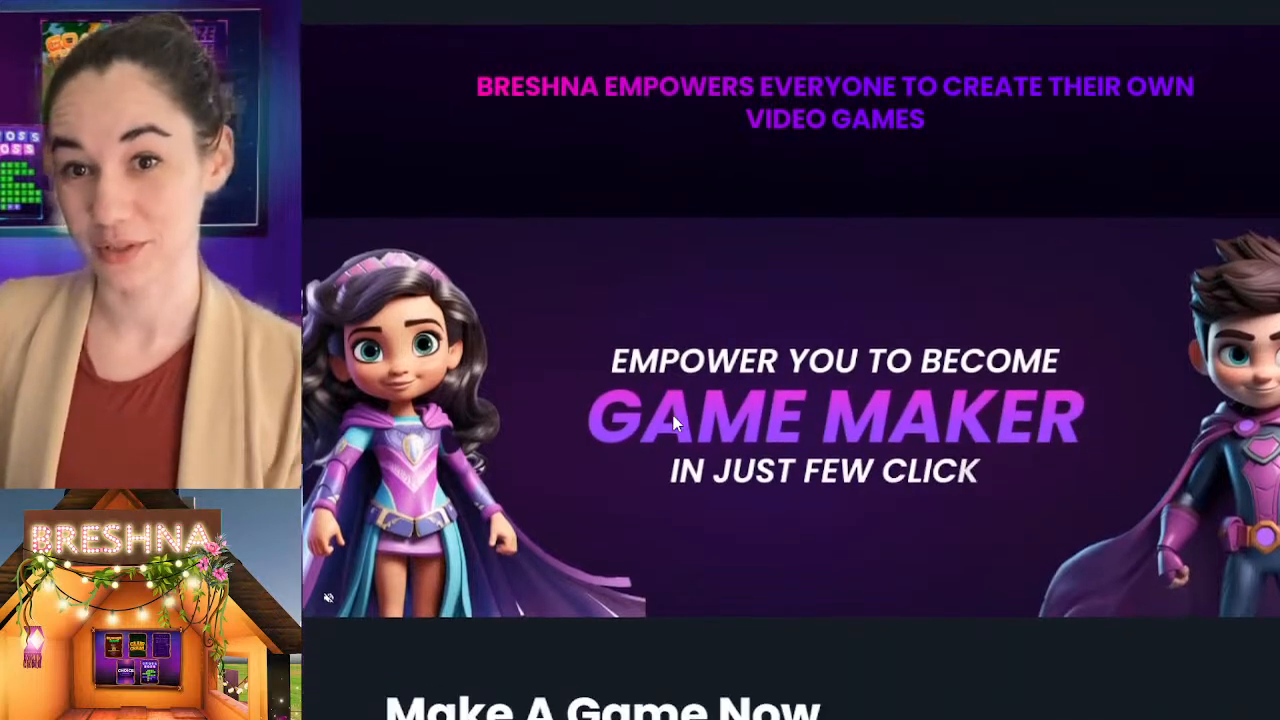
{"action": "scroll", "coordinate": [673, 416], "scroll_direction": "up", "scroll_amount": 1}
{"action": "scroll", "coordinate": [674, 420], "scroll_direction": "down", "scroll_amount": 2}
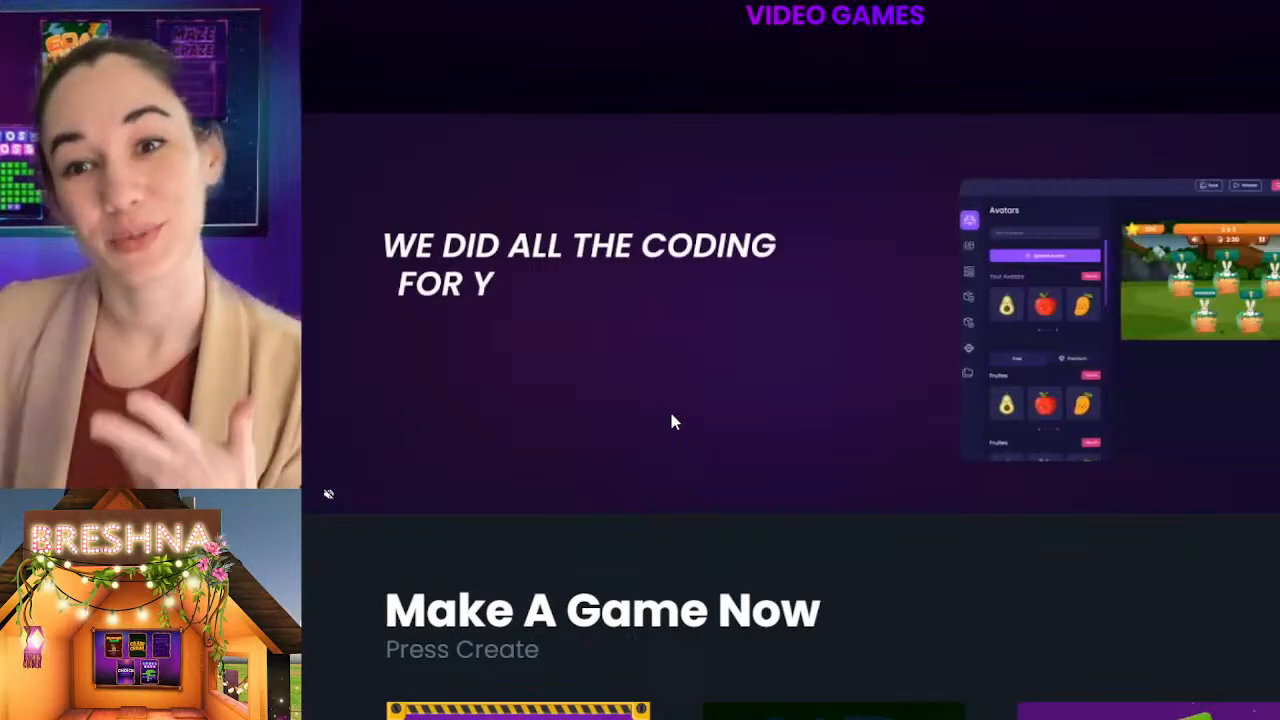
{"action": "scroll", "coordinate": [671, 413], "scroll_direction": "down", "scroll_amount": 5}
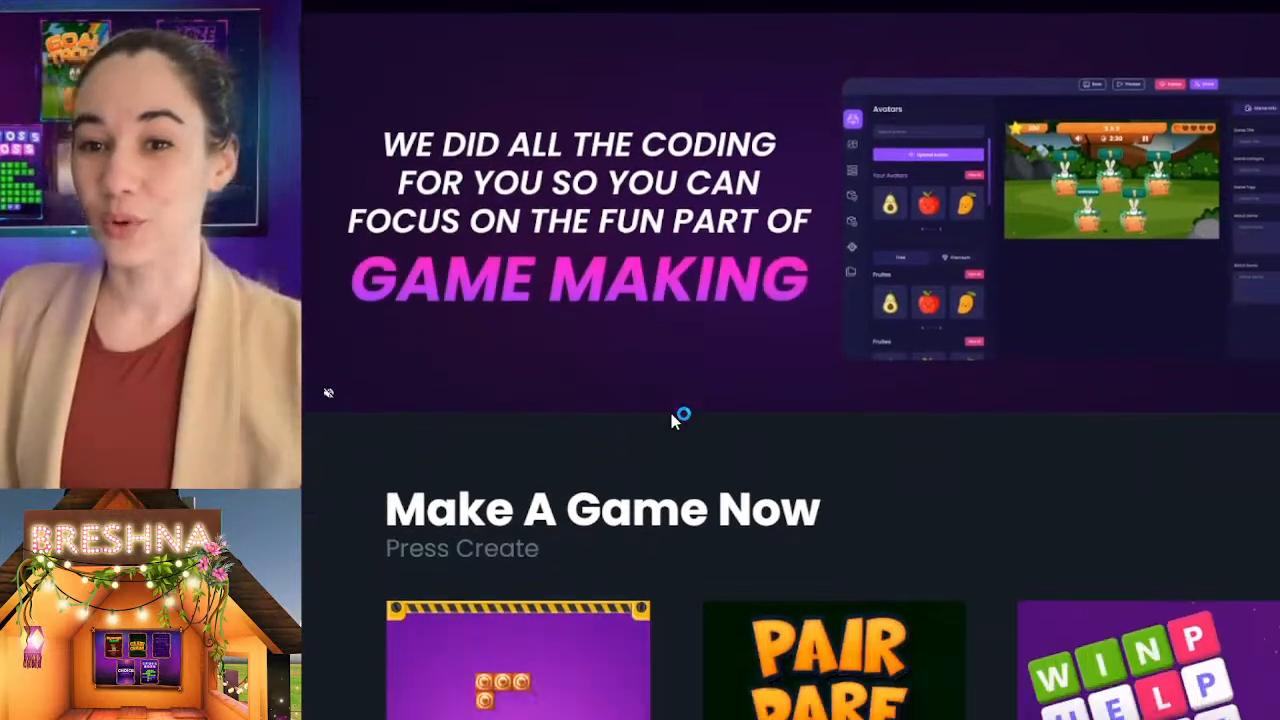
{"action": "scroll", "coordinate": [676, 415], "scroll_direction": "down", "scroll_amount": 9}
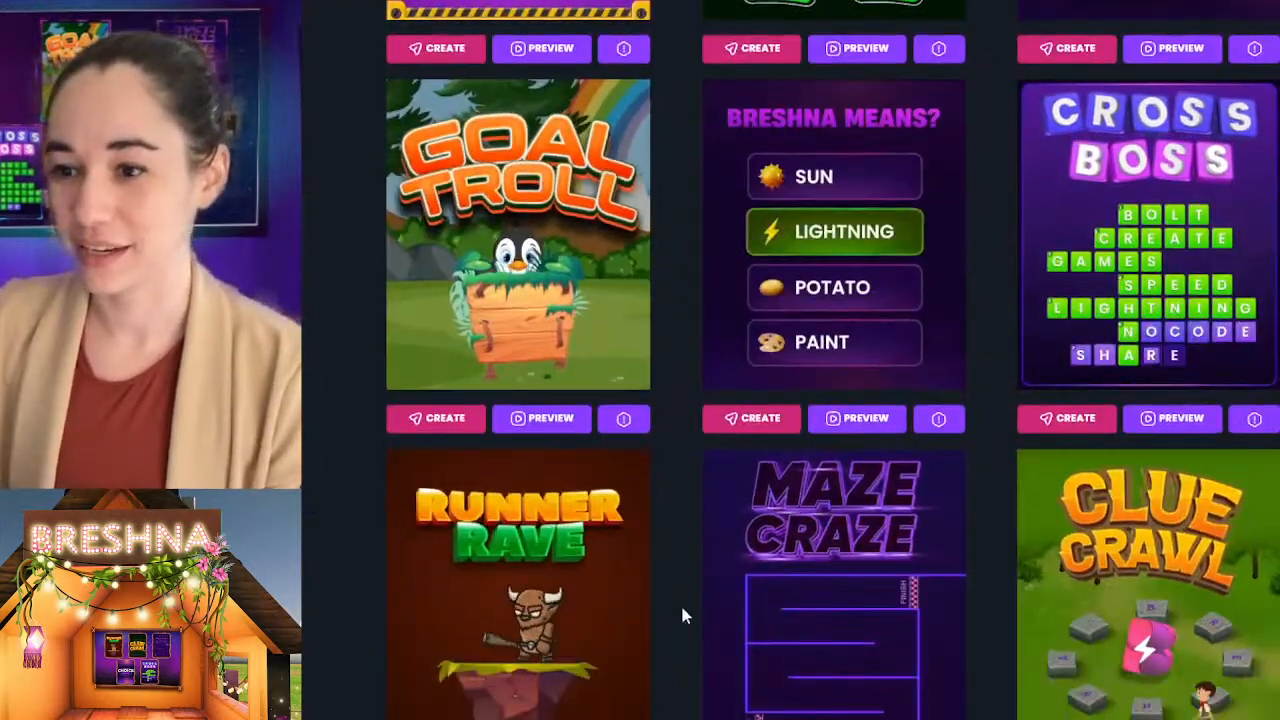
{"action": "scroll", "coordinate": [712, 402], "scroll_direction": "down", "scroll_amount": 15}
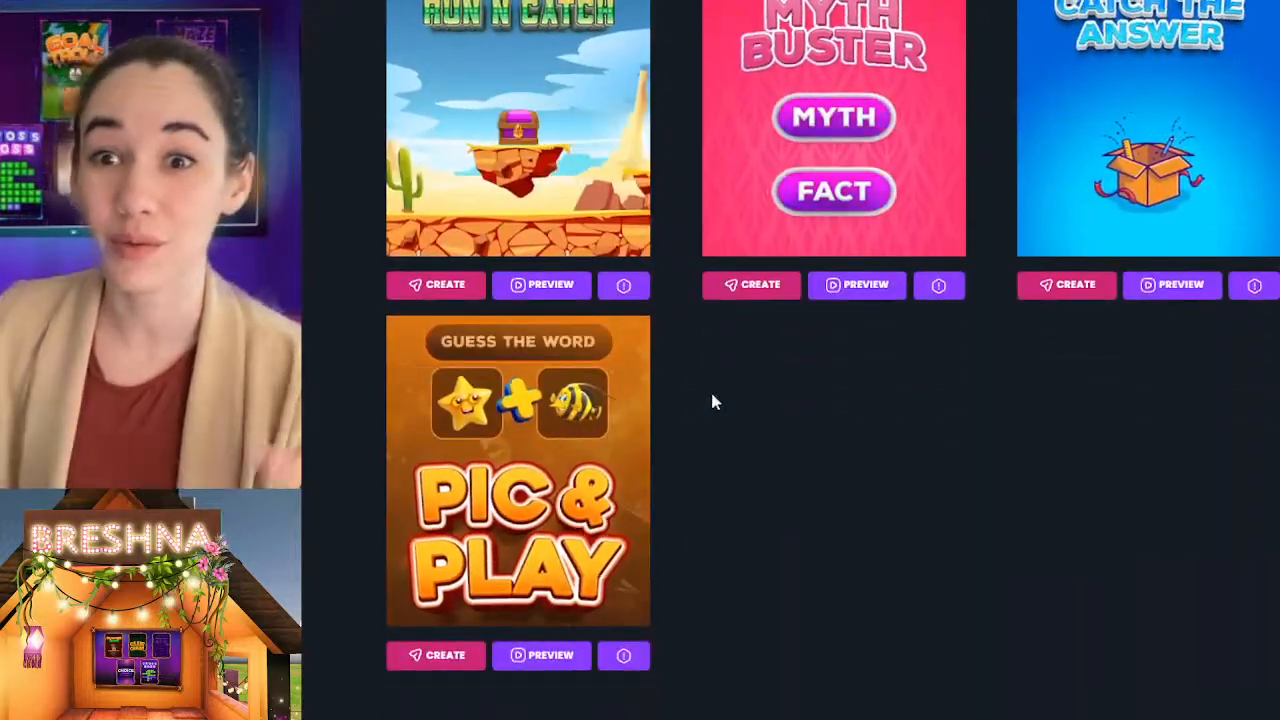
{"action": "scroll", "coordinate": [711, 395], "scroll_direction": "up", "scroll_amount": 5}
{"action": "scroll", "coordinate": [710, 390], "scroll_direction": "up", "scroll_amount": 13}
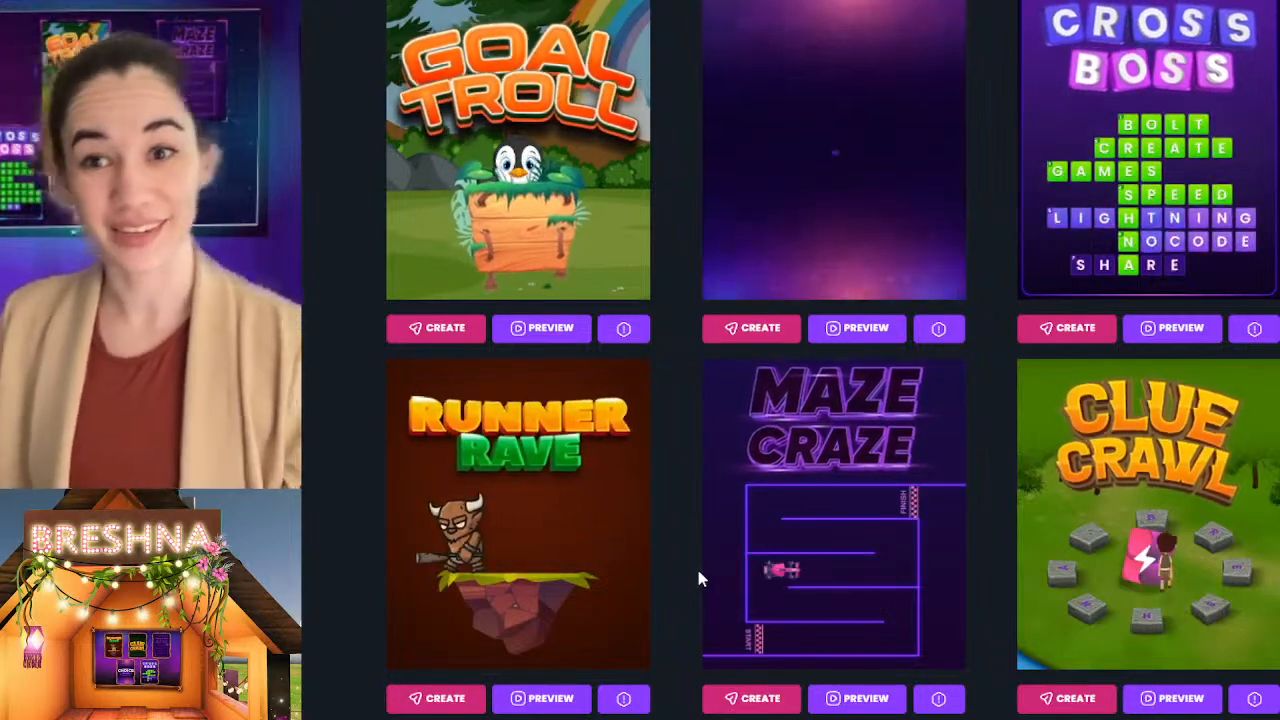
{"action": "scroll", "coordinate": [697, 573], "scroll_direction": "up", "scroll_amount": 7}
{"action": "scroll", "coordinate": [700, 578], "scroll_direction": "up", "scroll_amount": 5}
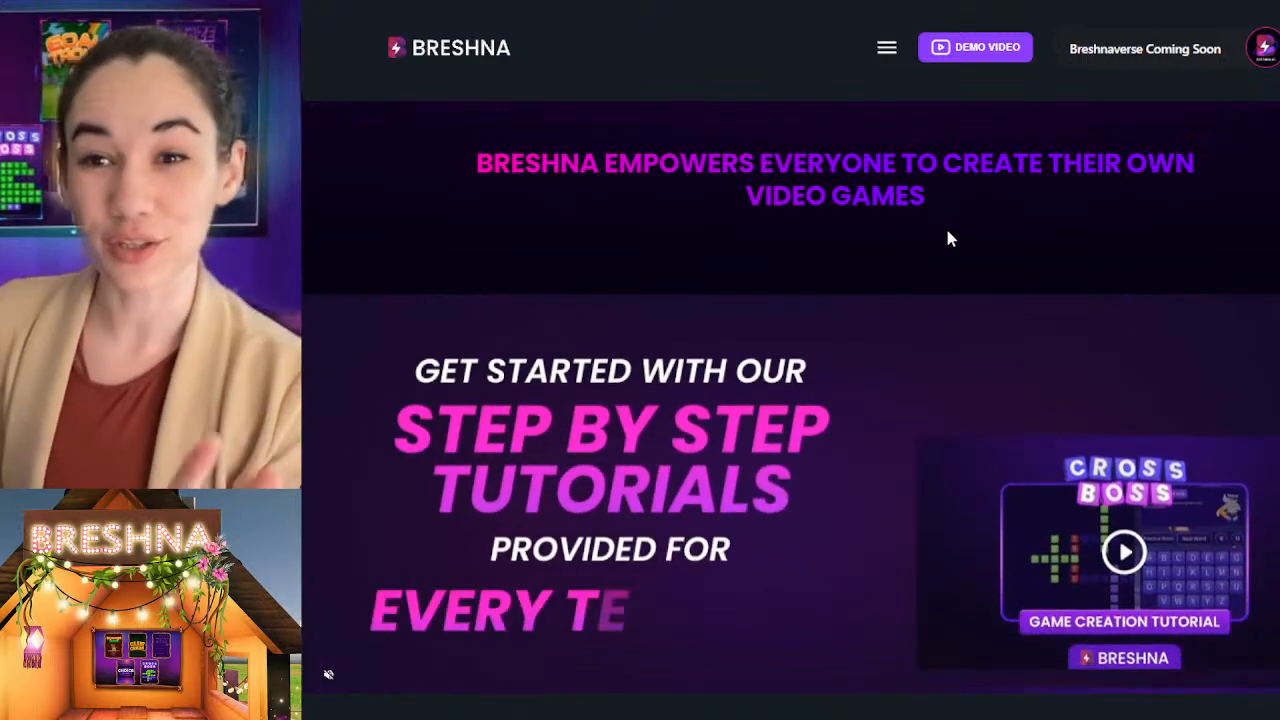
Step: Start creating a new game from the Runner Rave template
{"action": "scroll", "coordinate": [950, 238], "scroll_direction": "down", "scroll_amount": 5}
{"action": "scroll", "coordinate": [948, 238], "scroll_direction": "down", "scroll_amount": 2}
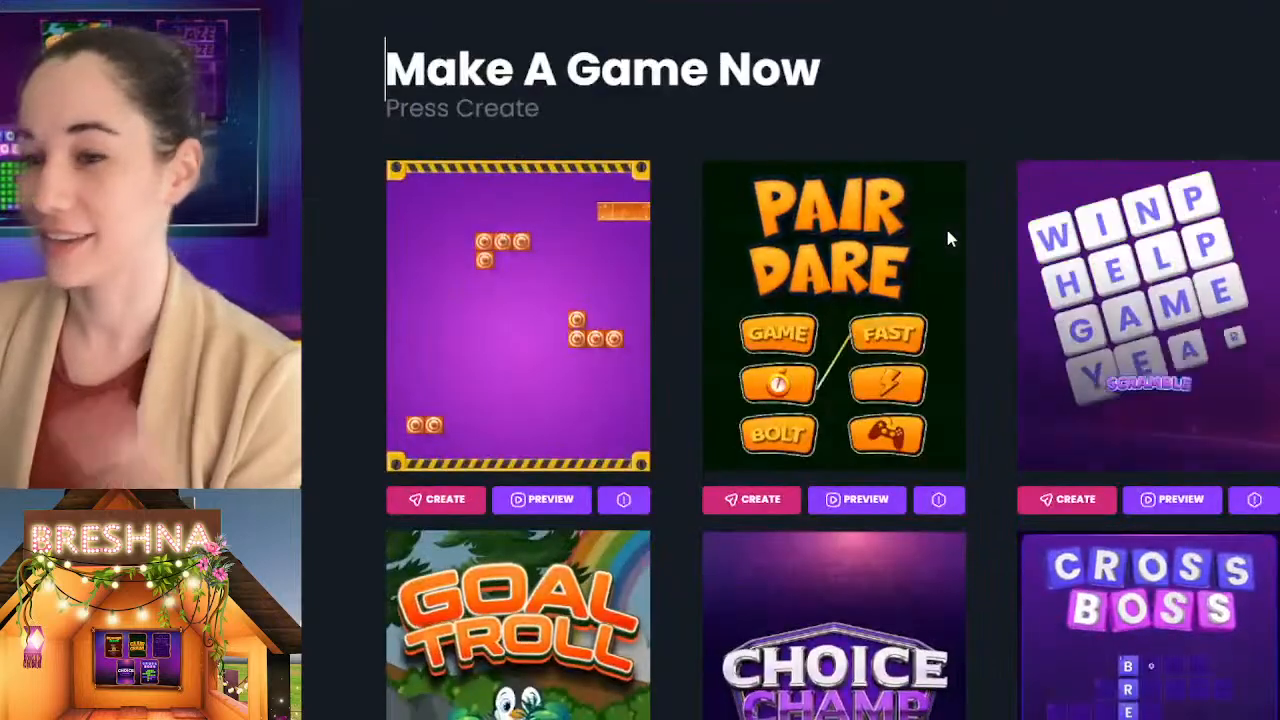
{"action": "scroll", "coordinate": [975, 390], "scroll_direction": "down", "scroll_amount": 1}
{"action": "scroll", "coordinate": [980, 396], "scroll_direction": "down", "scroll_amount": 5}
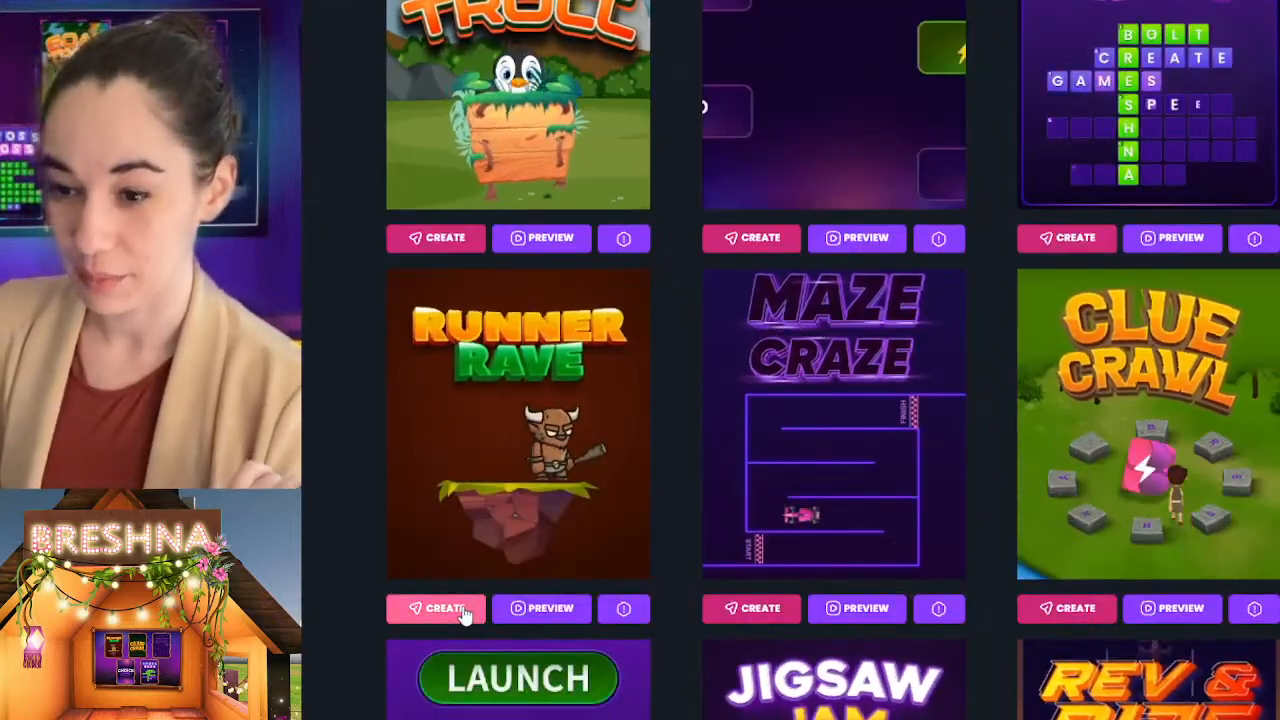
{"action": "left_click", "coordinate": [440, 608]}
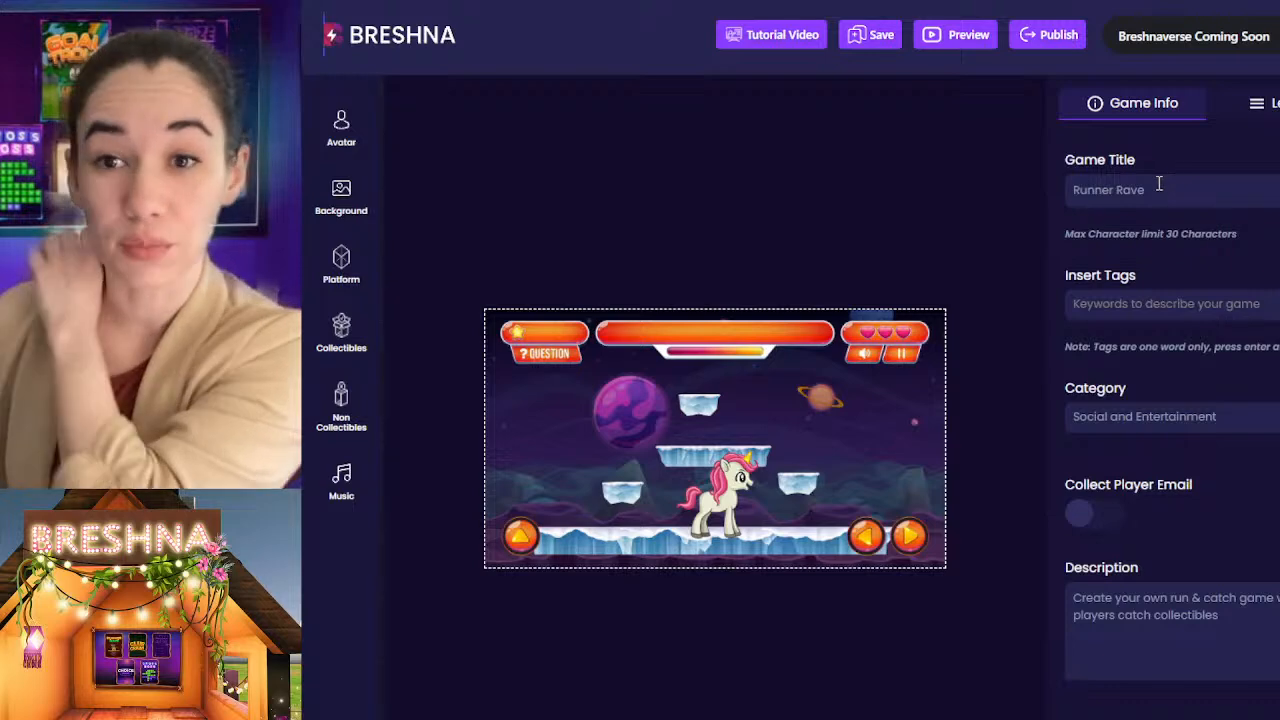
Step: Review the game info fields and the Level 1 settings, including the introduction, question and closing answer
{"action": "scroll", "coordinate": [1230, 438], "scroll_direction": "down", "scroll_amount": 2}
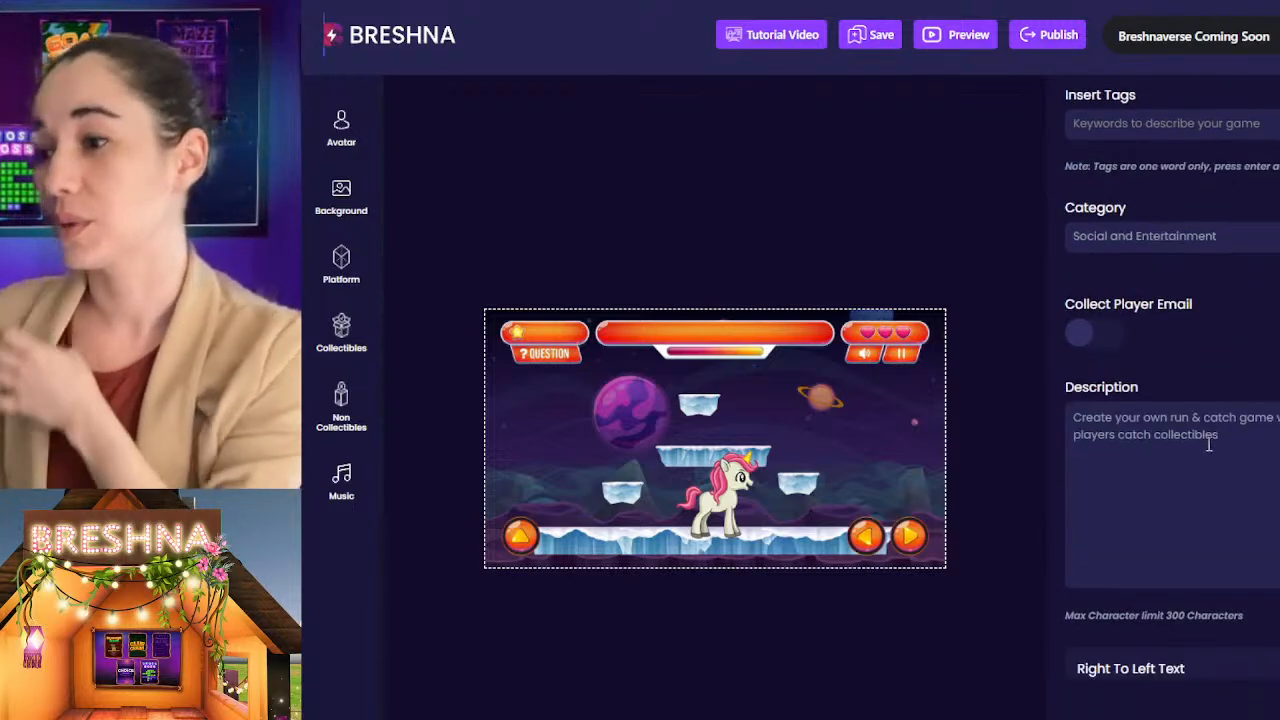
{"action": "scroll", "coordinate": [1240, 460], "scroll_direction": "up", "scroll_amount": 2}
{"action": "left_click", "coordinate": [1262, 103]}
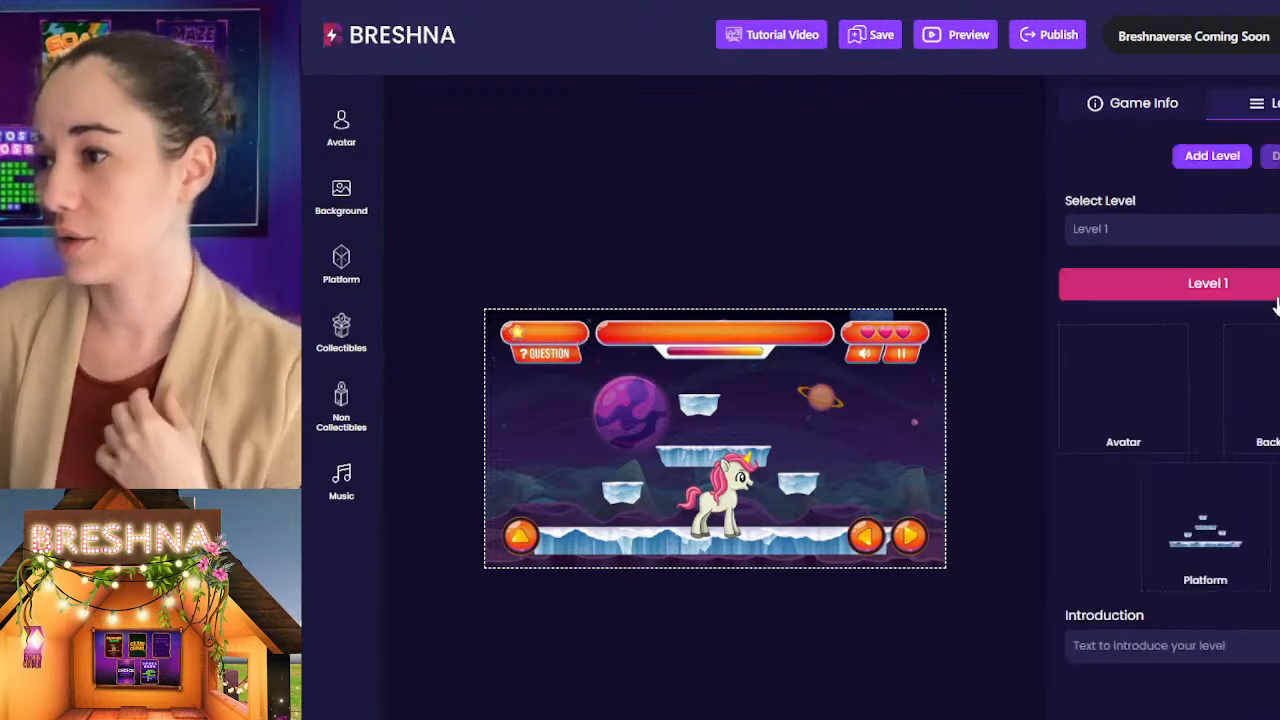
{"action": "scroll", "coordinate": [1254, 371], "scroll_direction": "down", "scroll_amount": 5}
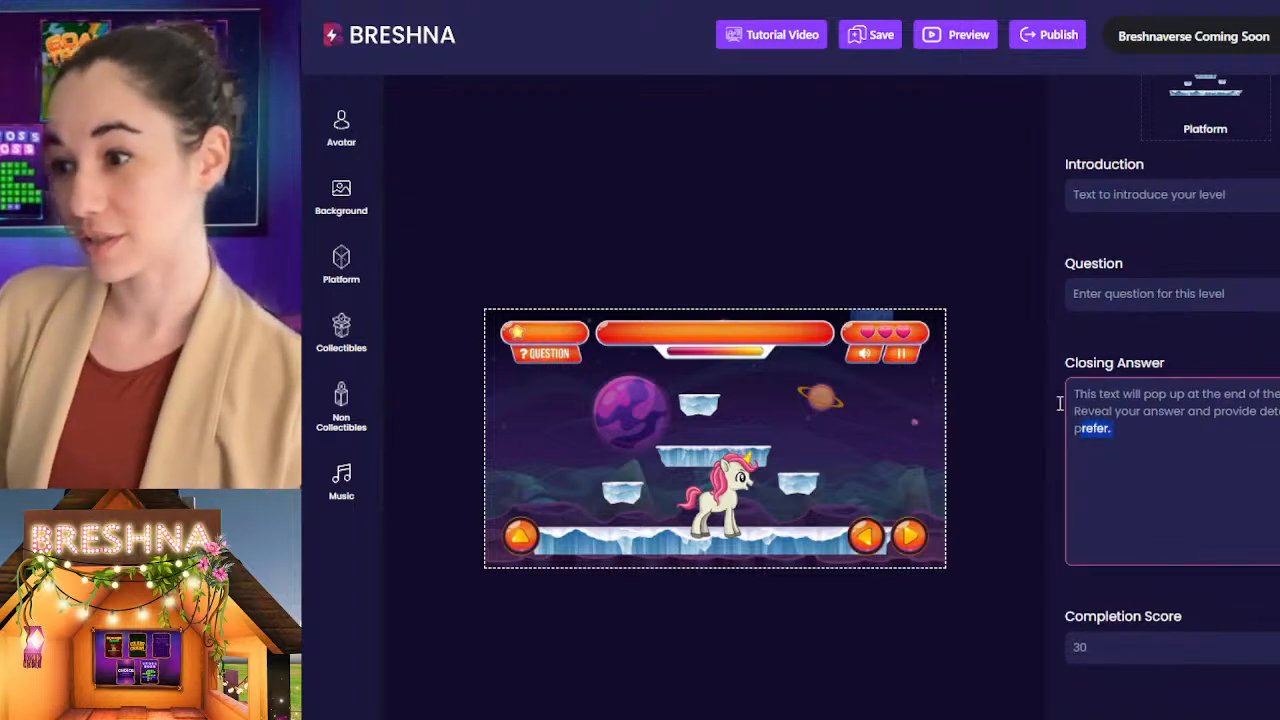
{"action": "left_click", "coordinate": [1150, 195]}
{"action": "double_click", "coordinate": [1150, 195]}
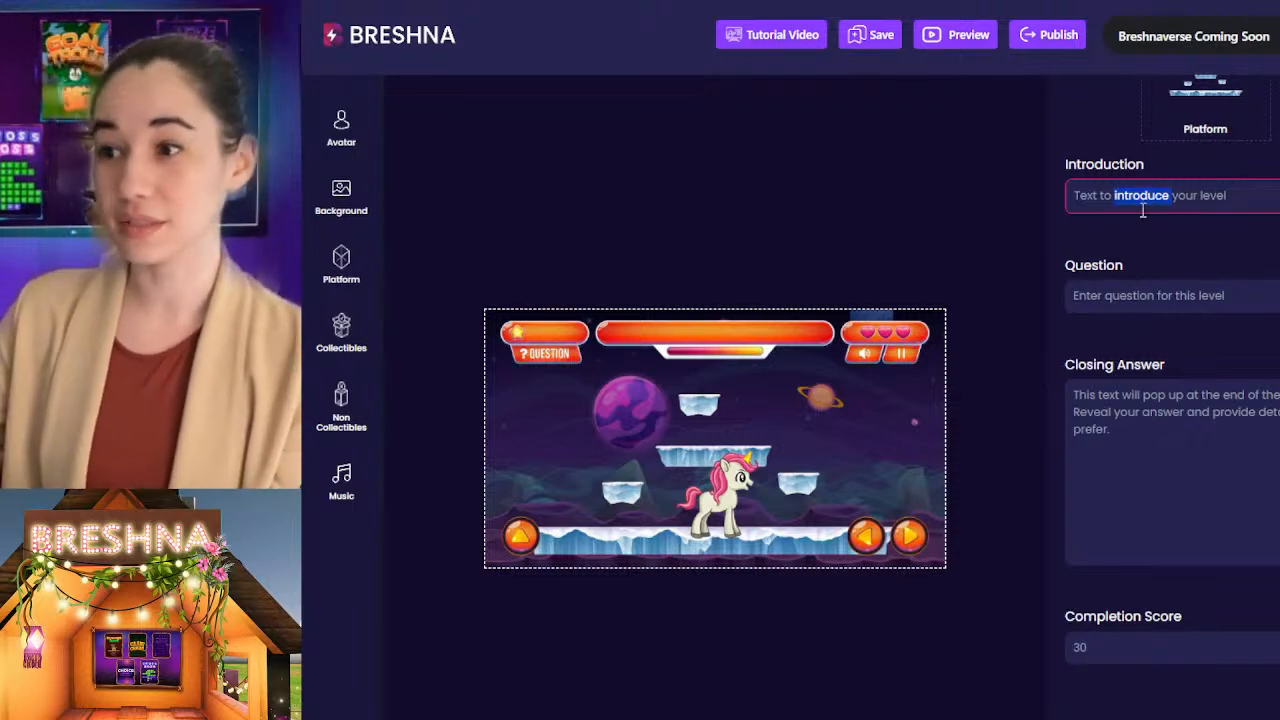
{"action": "double_click", "coordinate": [1156, 412]}
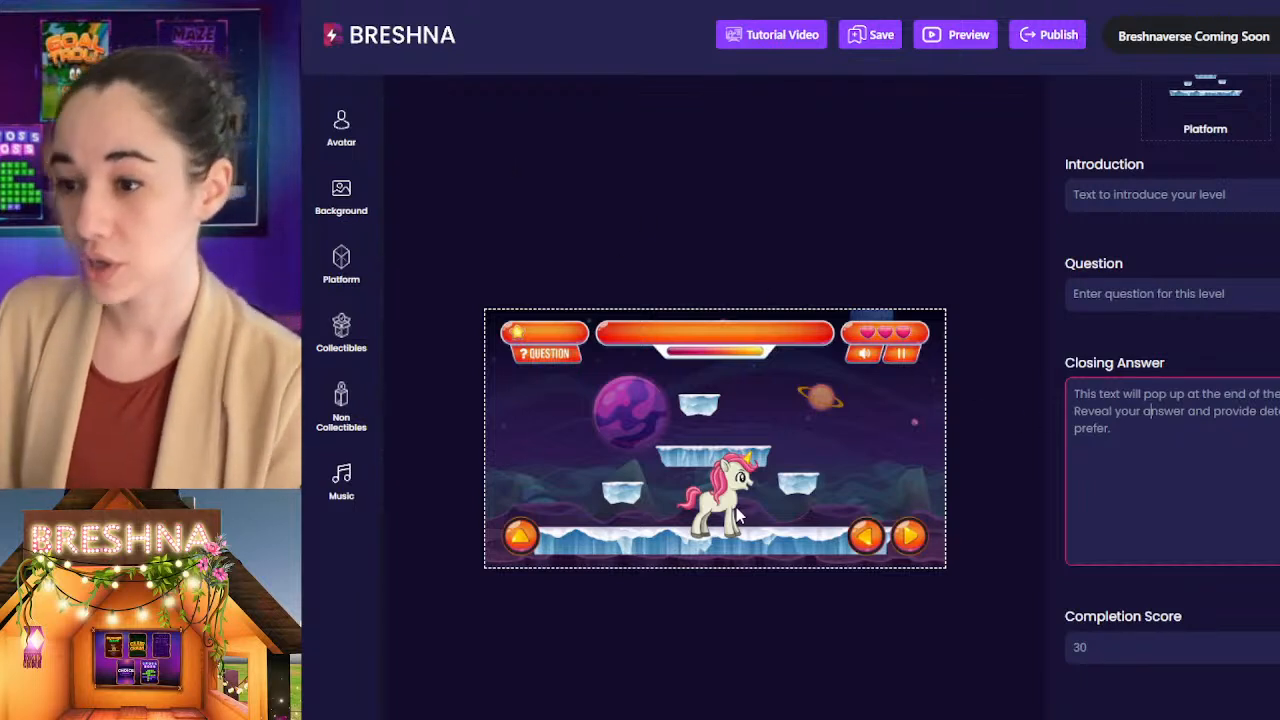
Step: Set the level's avatar to the brown camel with the blue decorated saddle from the full Animals collection
{"action": "left_click", "coordinate": [342, 125]}
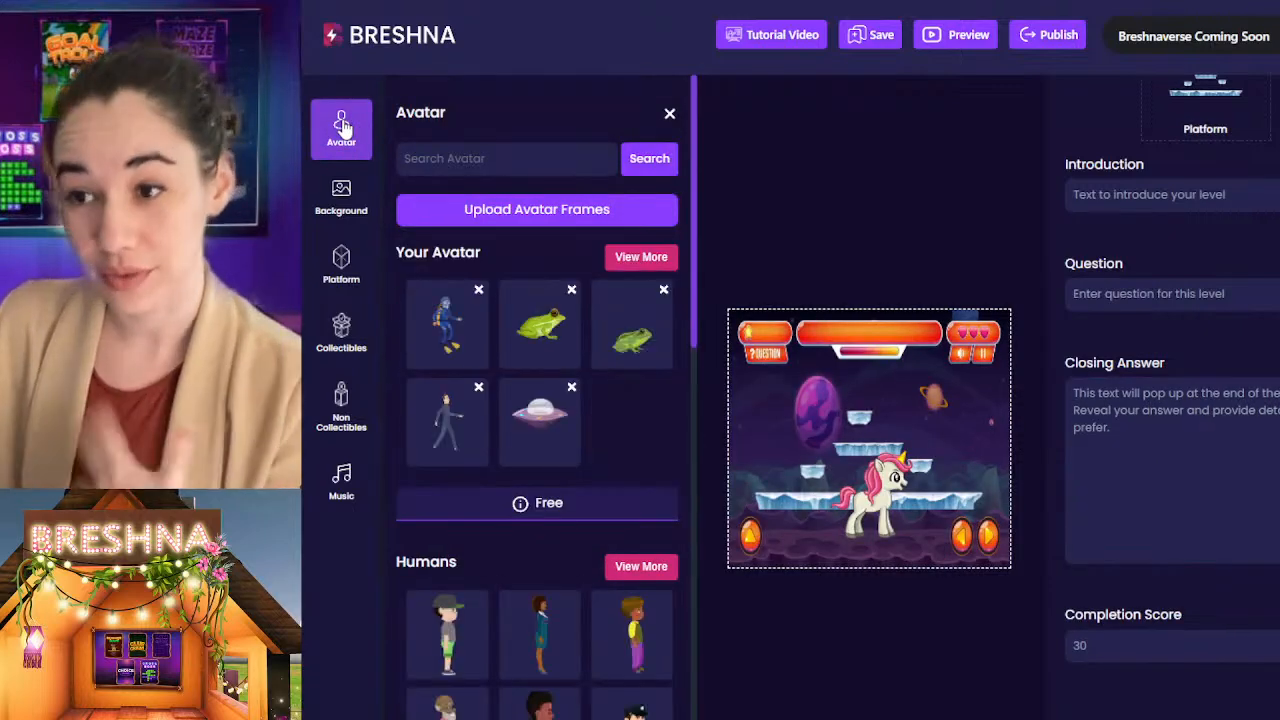
{"action": "scroll", "coordinate": [511, 457], "scroll_direction": "down", "scroll_amount": 5}
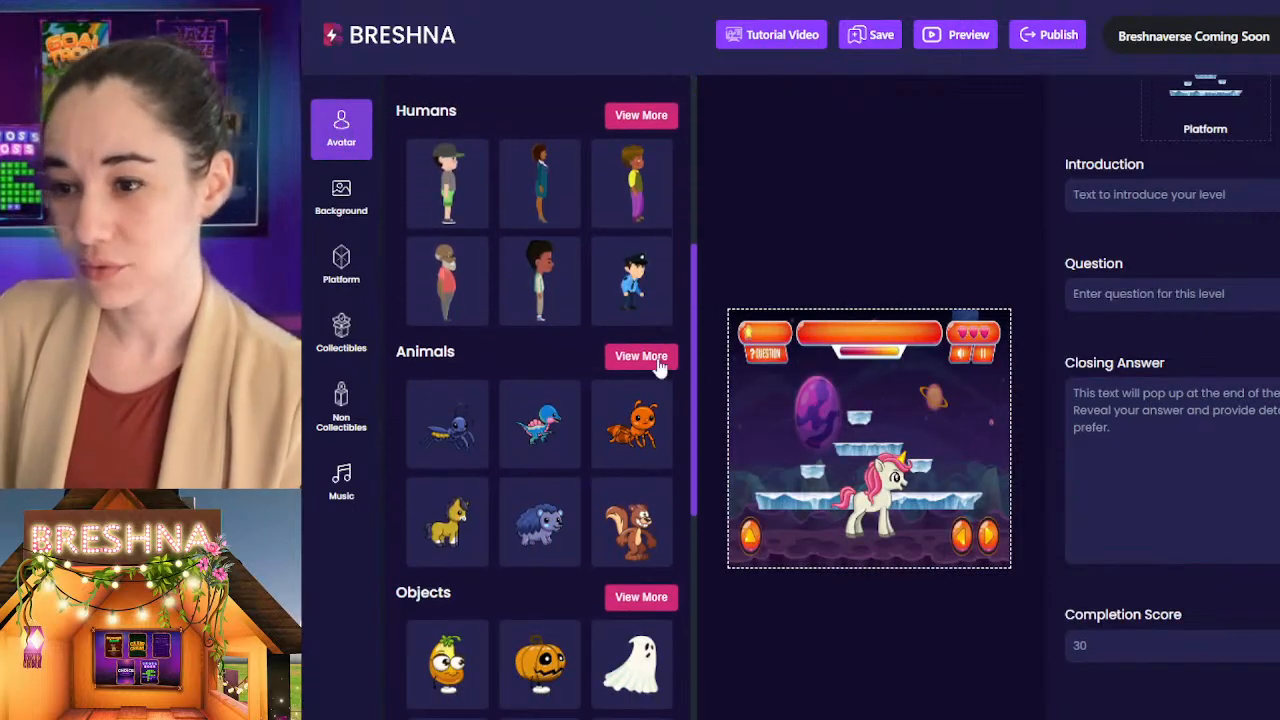
{"action": "left_click", "coordinate": [640, 358]}
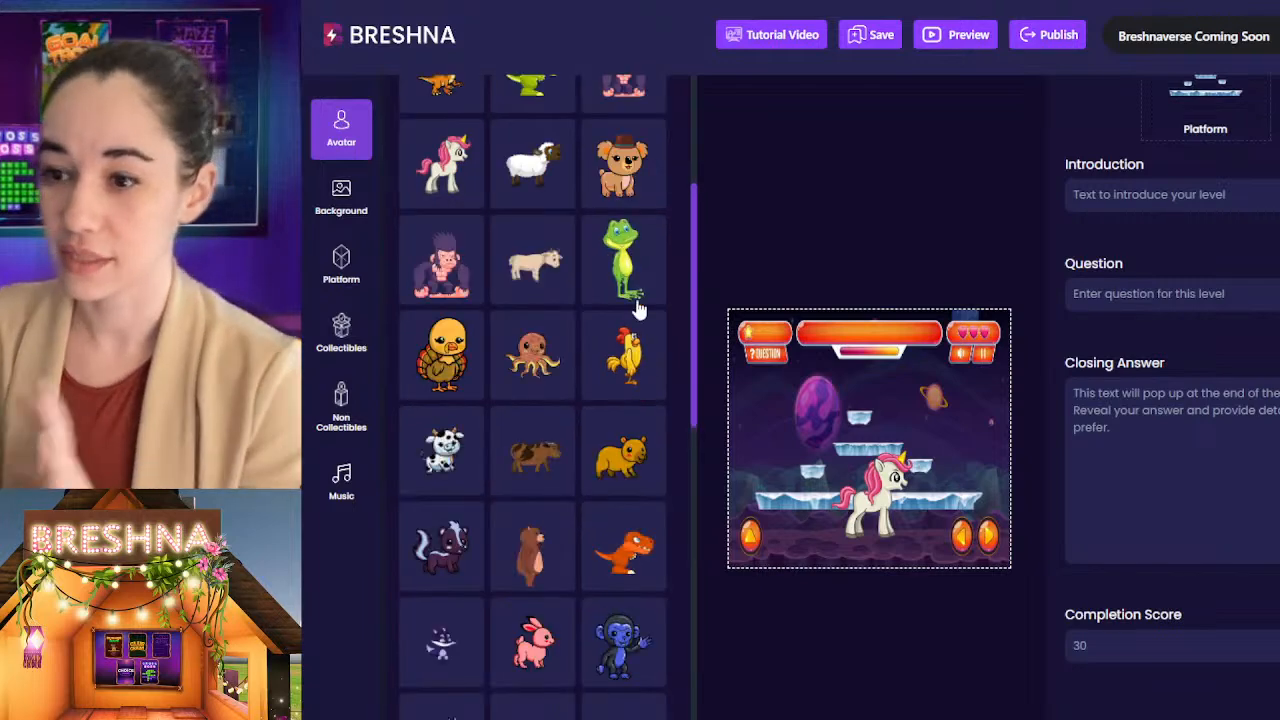
{"action": "scroll", "coordinate": [590, 555], "scroll_direction": "up", "scroll_amount": 4}
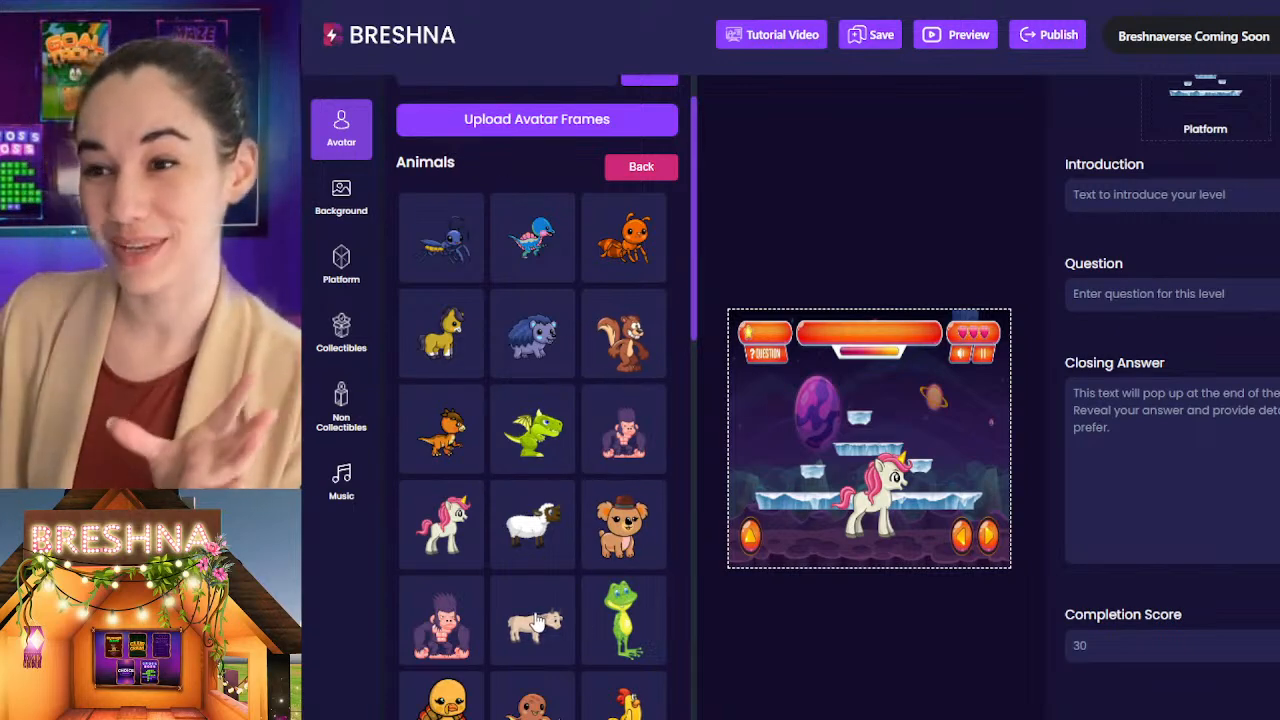
{"action": "scroll", "coordinate": [537, 622], "scroll_direction": "down", "scroll_amount": 2}
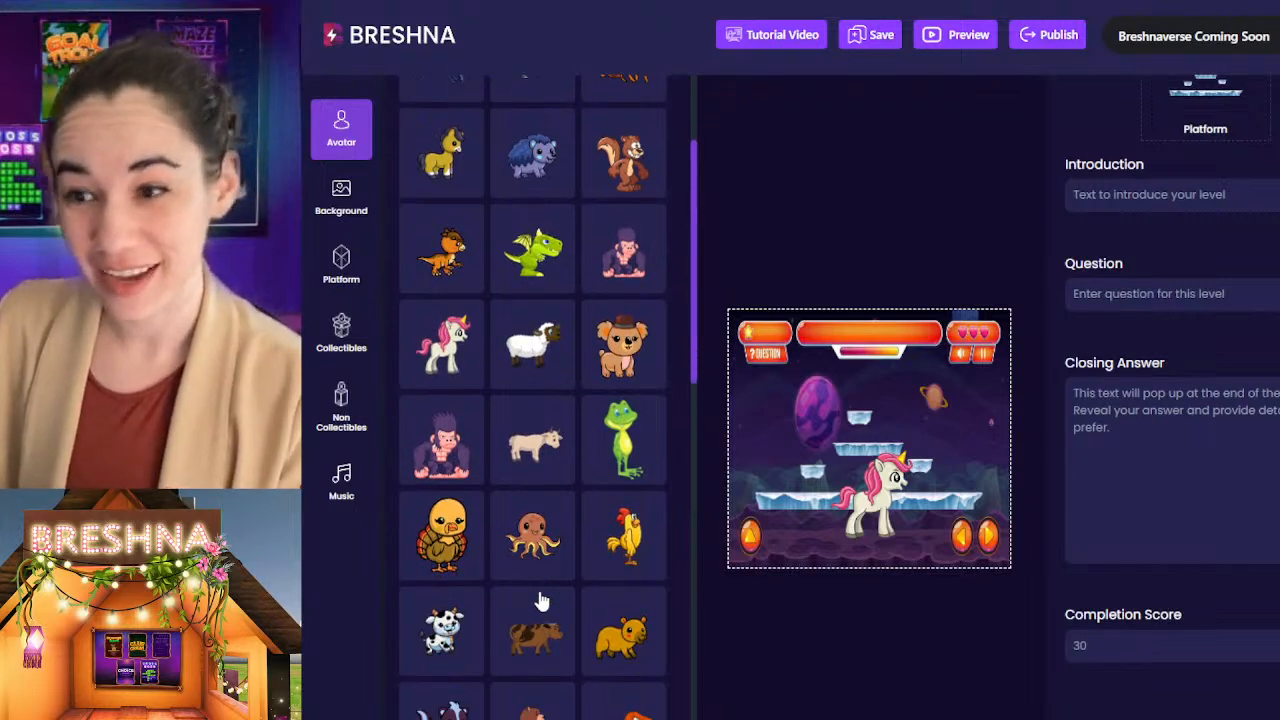
{"action": "scroll", "coordinate": [540, 600], "scroll_direction": "down", "scroll_amount": 3}
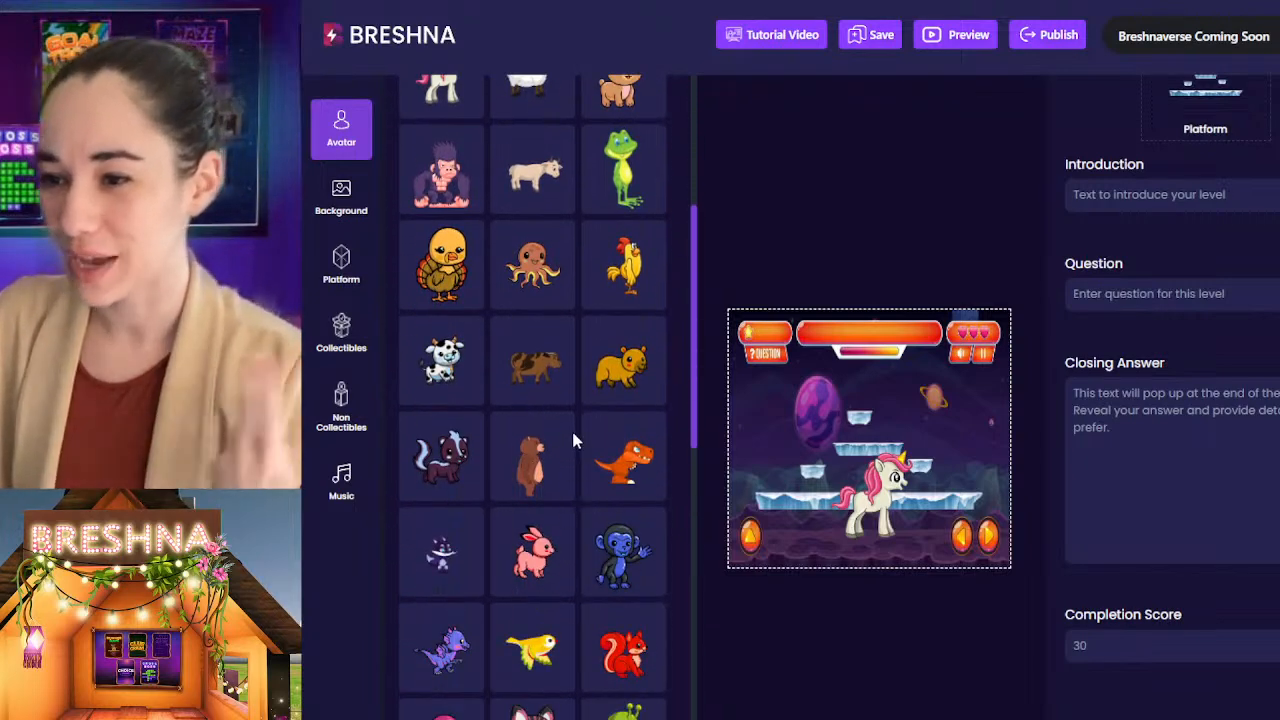
{"action": "scroll", "coordinate": [573, 440], "scroll_direction": "down", "scroll_amount": 4}
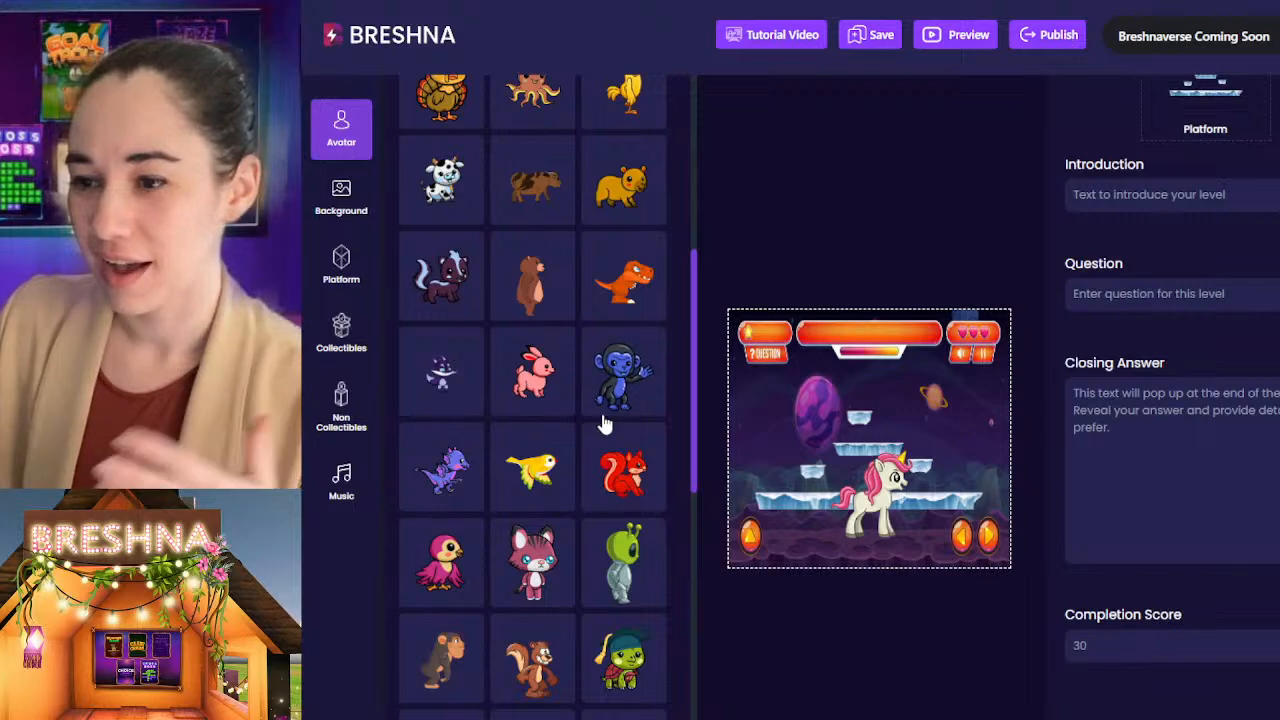
{"action": "scroll", "coordinate": [603, 430], "scroll_direction": "down", "scroll_amount": 3}
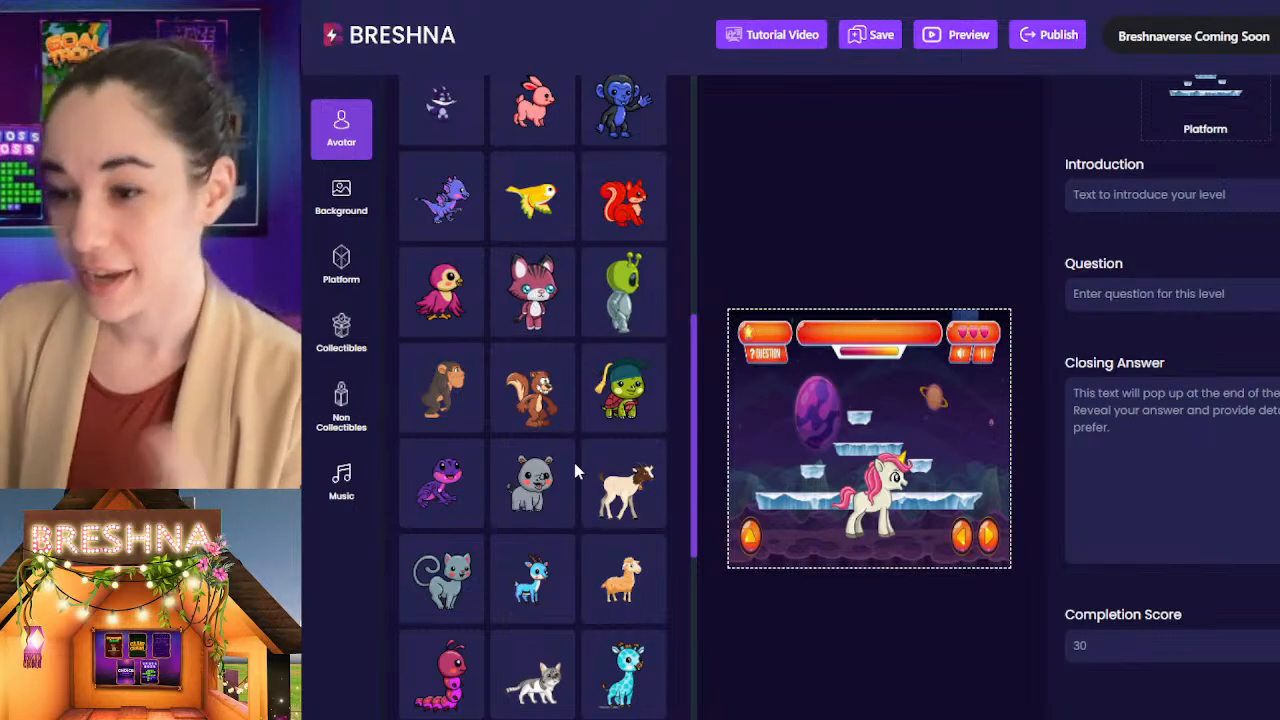
{"action": "scroll", "coordinate": [576, 470], "scroll_direction": "down", "scroll_amount": 3}
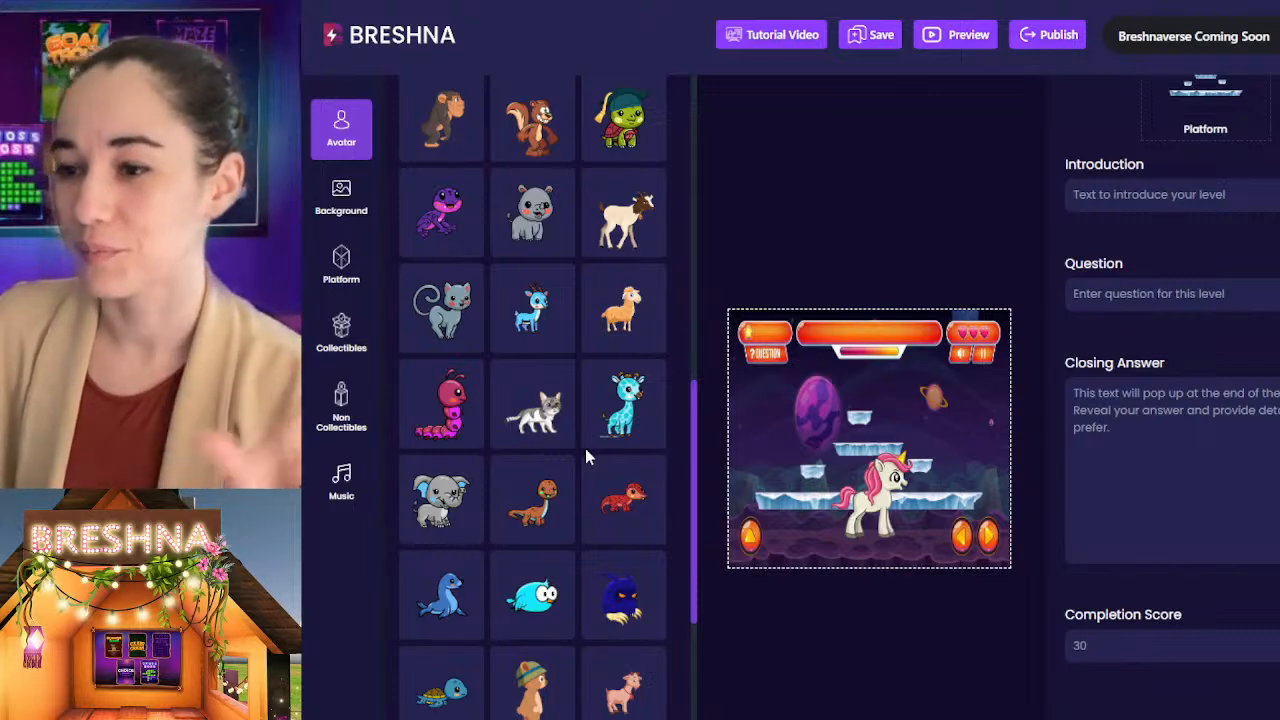
{"action": "scroll", "coordinate": [585, 448], "scroll_direction": "down", "scroll_amount": 3}
{"action": "scroll", "coordinate": [591, 421], "scroll_direction": "down", "scroll_amount": 3}
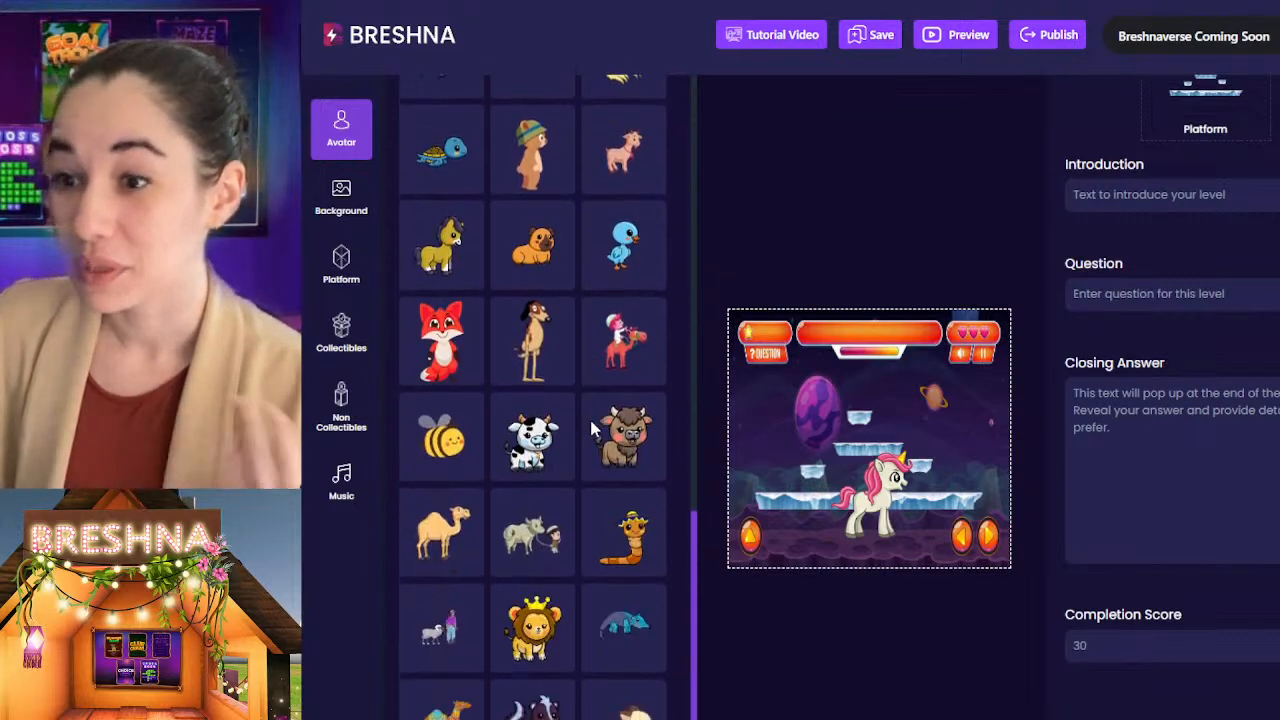
{"action": "scroll", "coordinate": [592, 422], "scroll_direction": "down", "scroll_amount": 2}
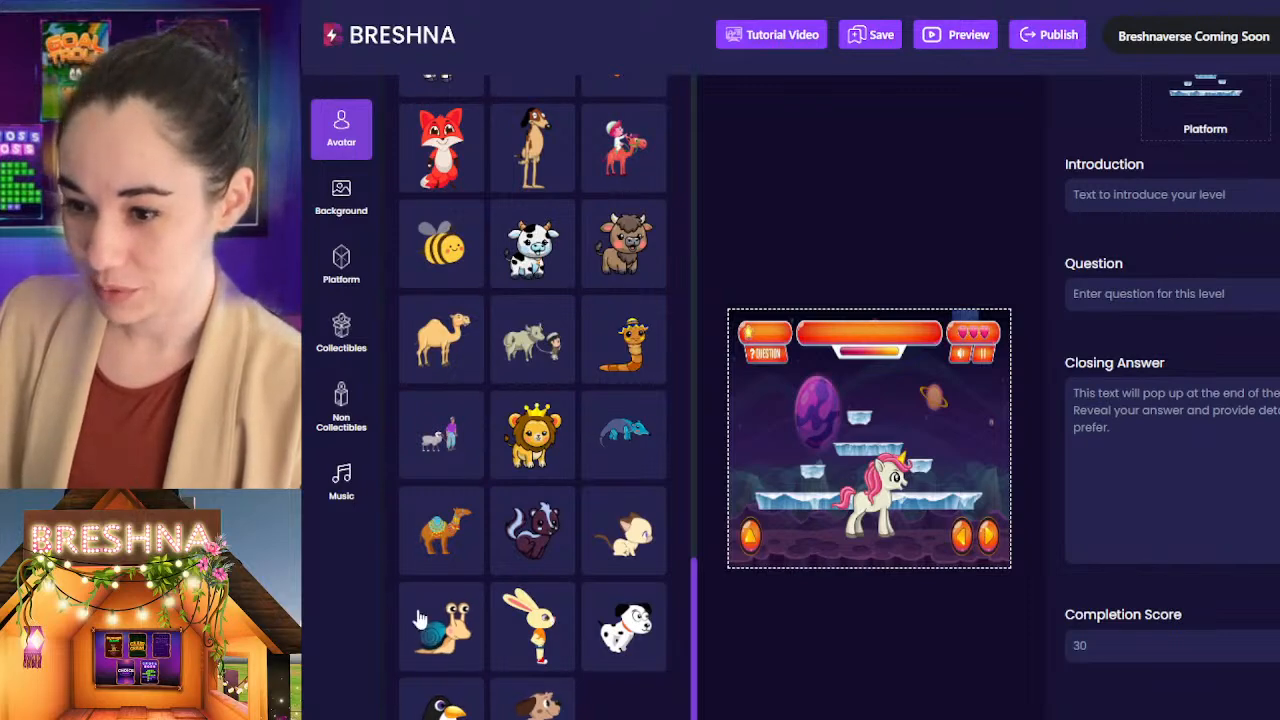
{"action": "left_click", "coordinate": [448, 513]}
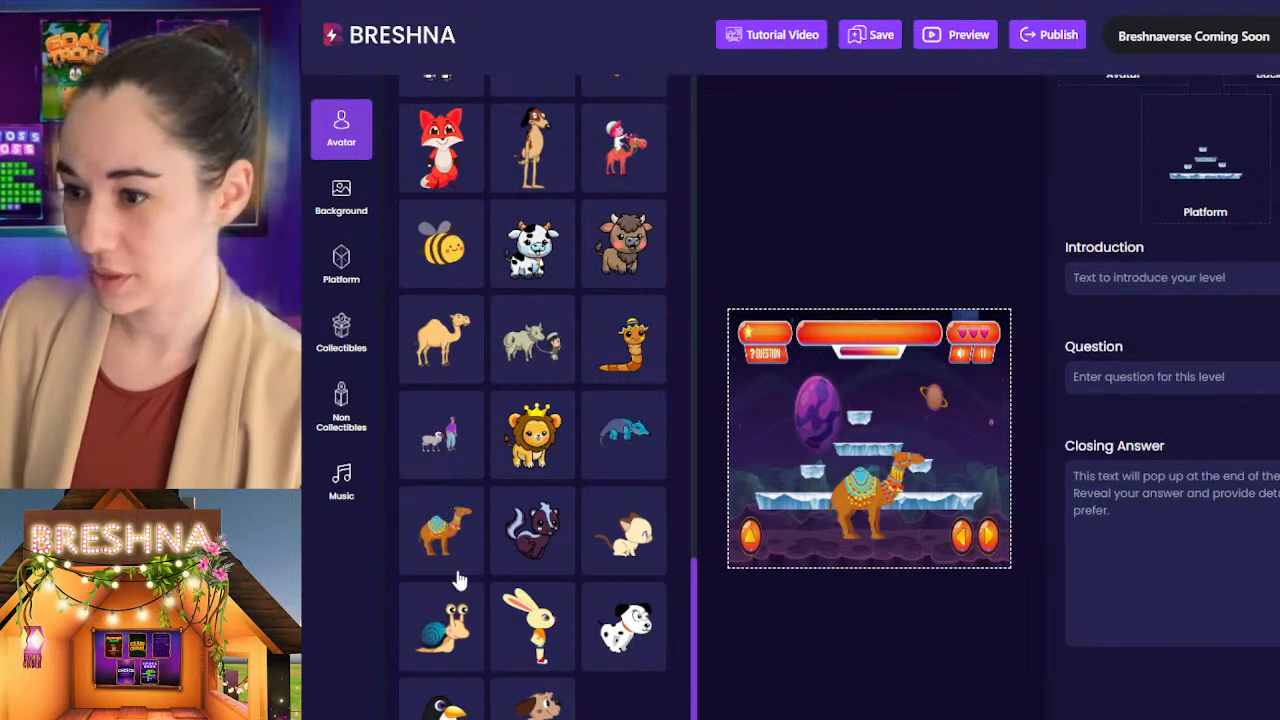
{"action": "left_click", "coordinate": [443, 335]}
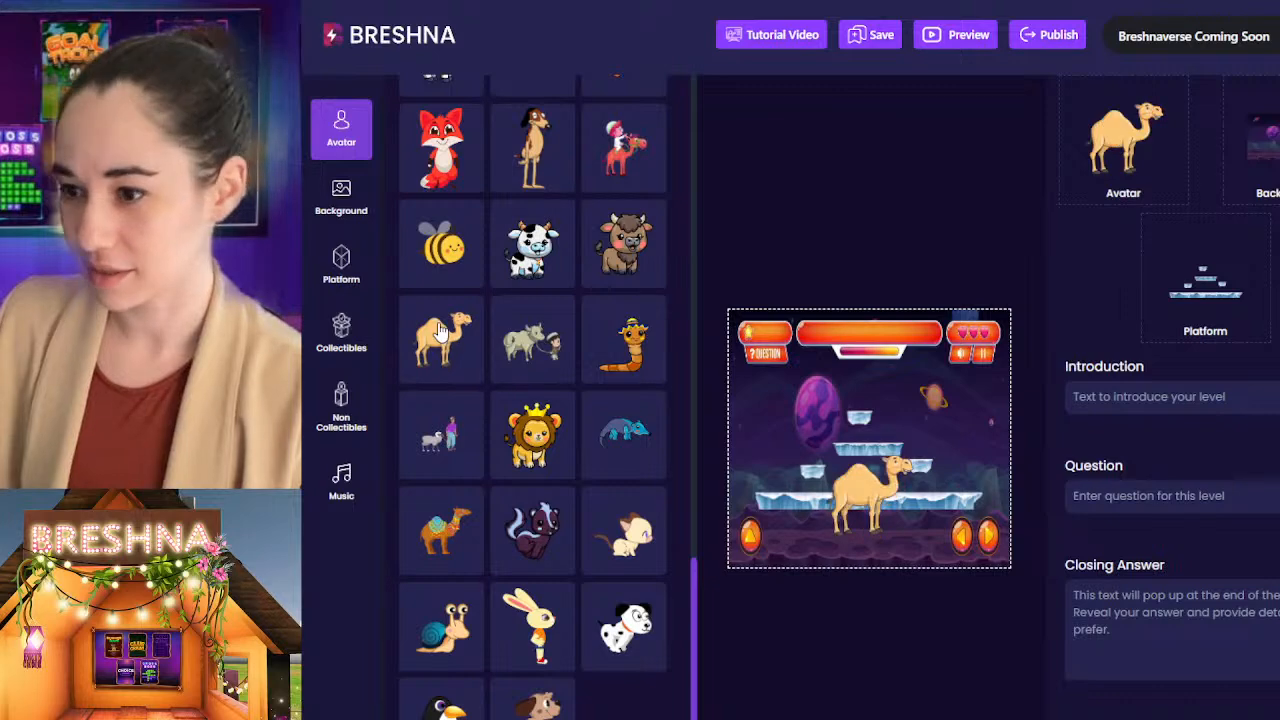
{"action": "left_click", "coordinate": [447, 554]}
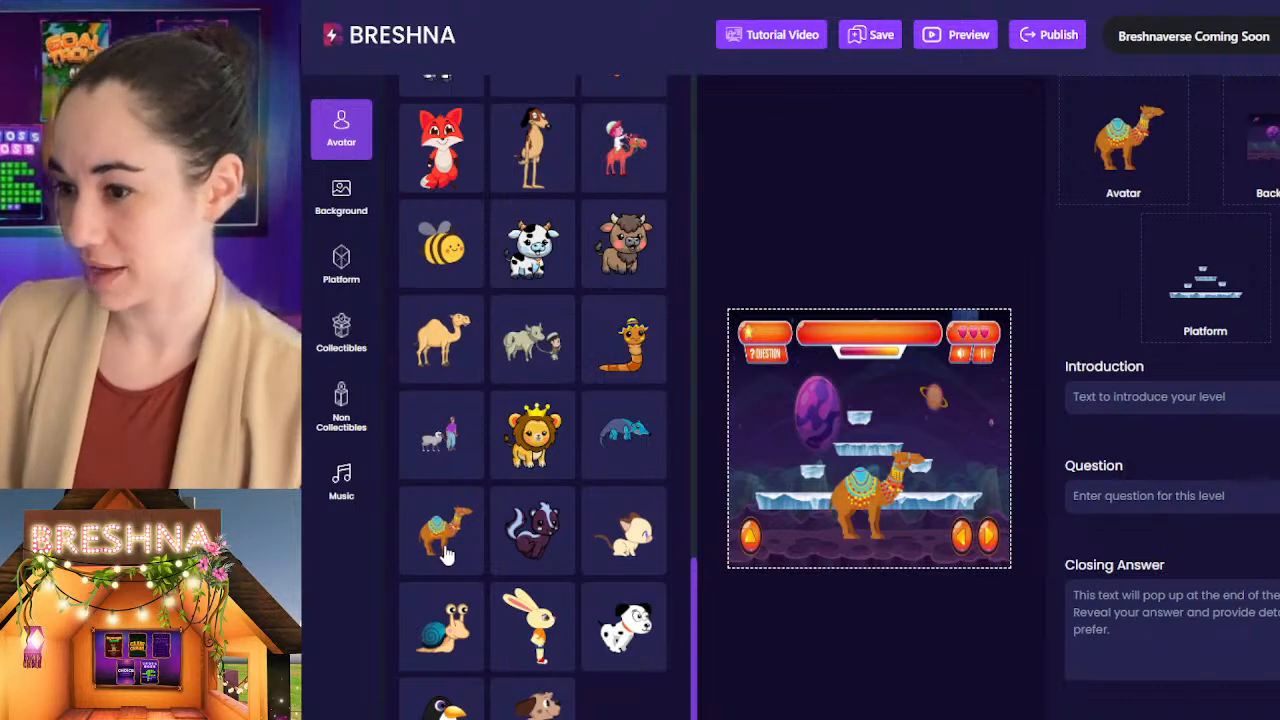
Step: Search the background library for "desert"
{"action": "left_click", "coordinate": [343, 197]}
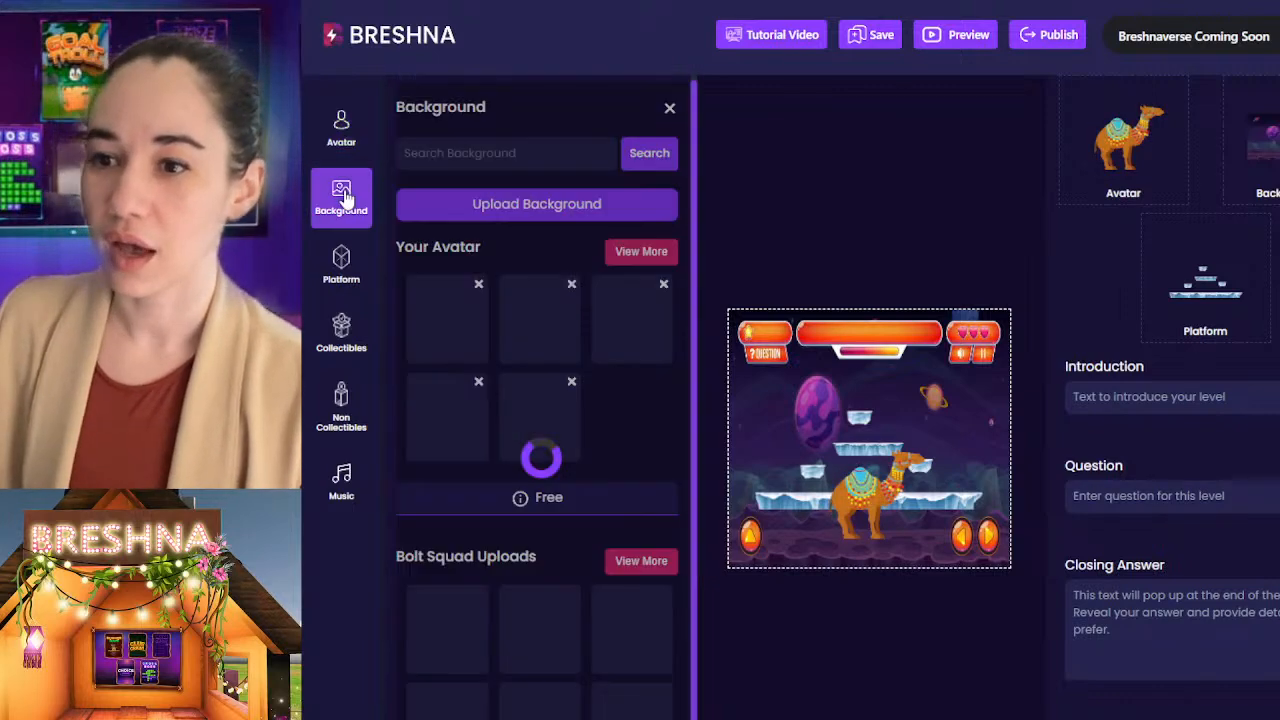
{"action": "scroll", "coordinate": [537, 420], "scroll_direction": "down", "scroll_amount": 3}
{"action": "scroll", "coordinate": [587, 350], "scroll_direction": "up", "scroll_amount": 1}
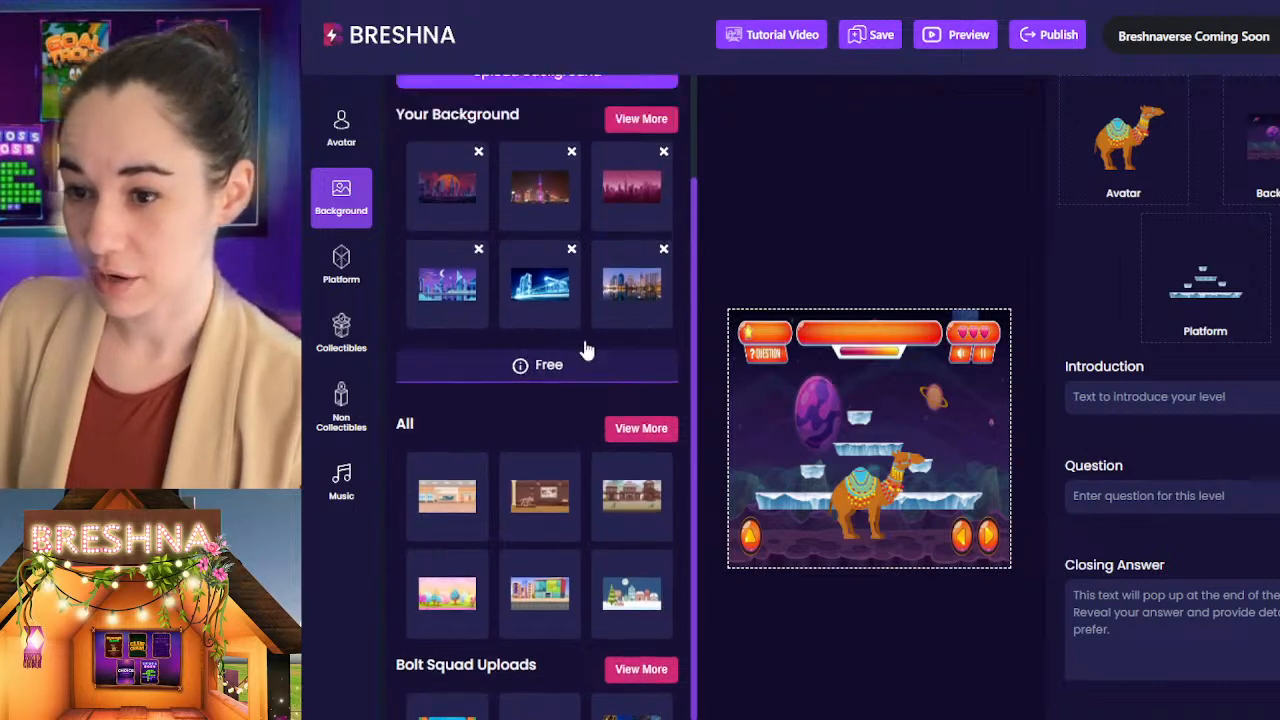
{"action": "scroll", "coordinate": [587, 350], "scroll_direction": "up", "scroll_amount": 2}
{"action": "left_click", "coordinate": [510, 159]}
{"action": "type", "text": "de"}
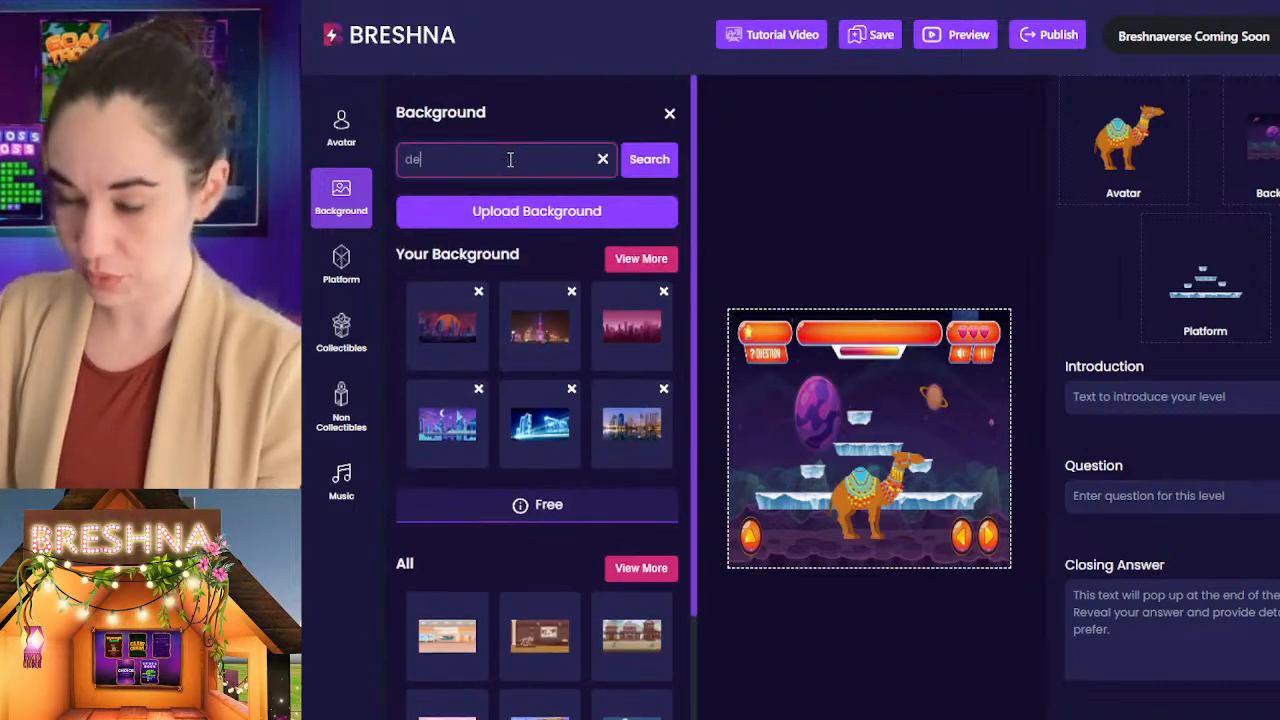
{"action": "type", "text": "sert"}
{"action": "key", "text": "Return"}
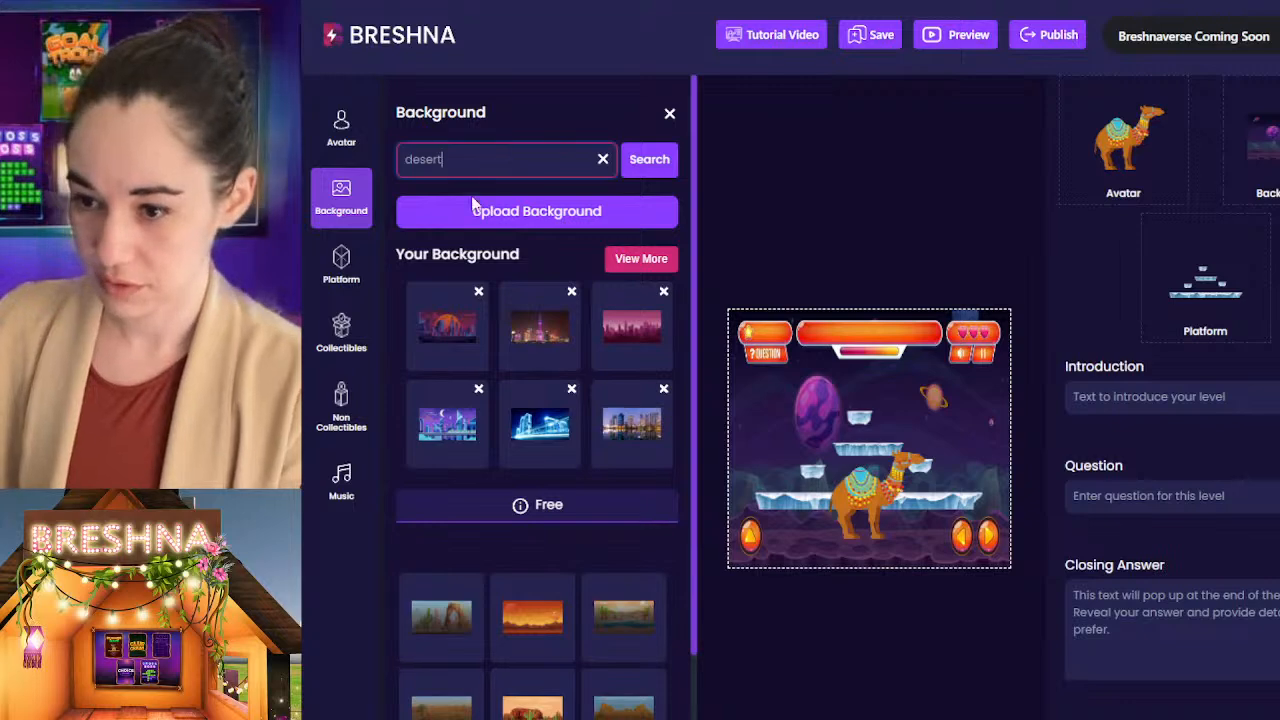
Step: Compare several desert backgrounds on the level and set the one with the red rock formation and green cacti
{"action": "scroll", "coordinate": [600, 440], "scroll_direction": "down", "scroll_amount": 2}
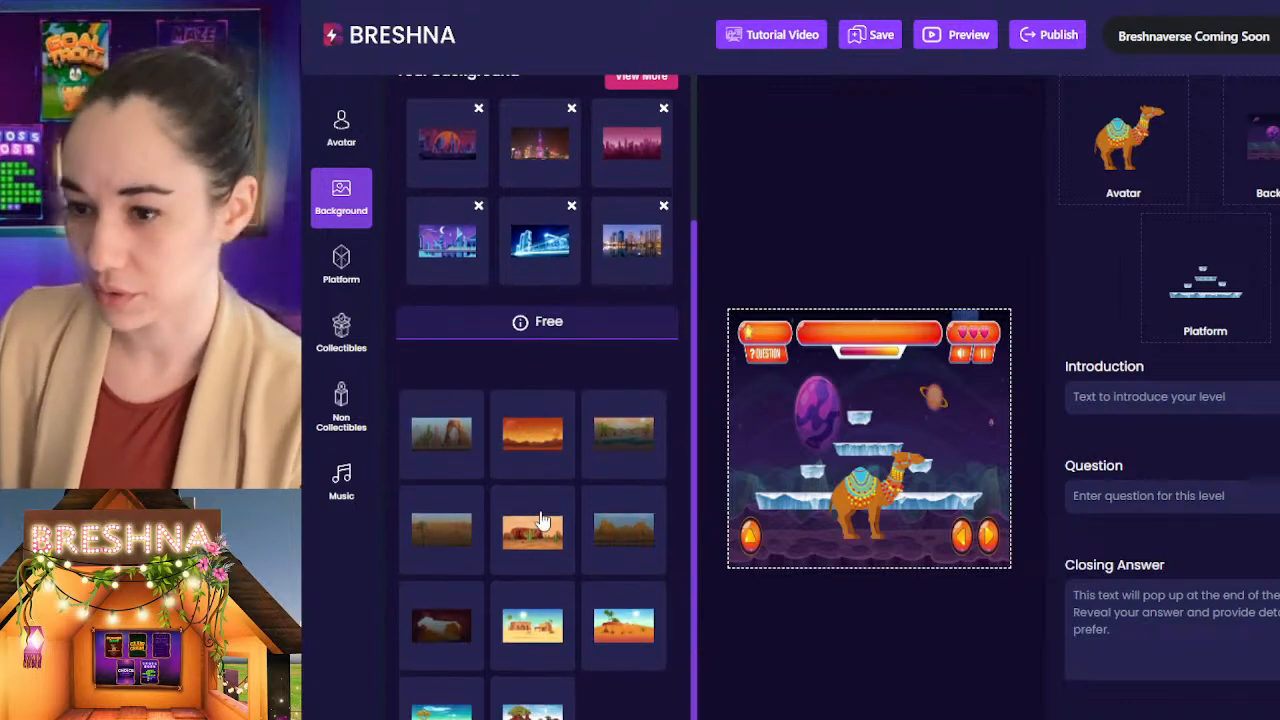
{"action": "left_click", "coordinate": [533, 530]}
{"action": "left_click", "coordinate": [610, 433]}
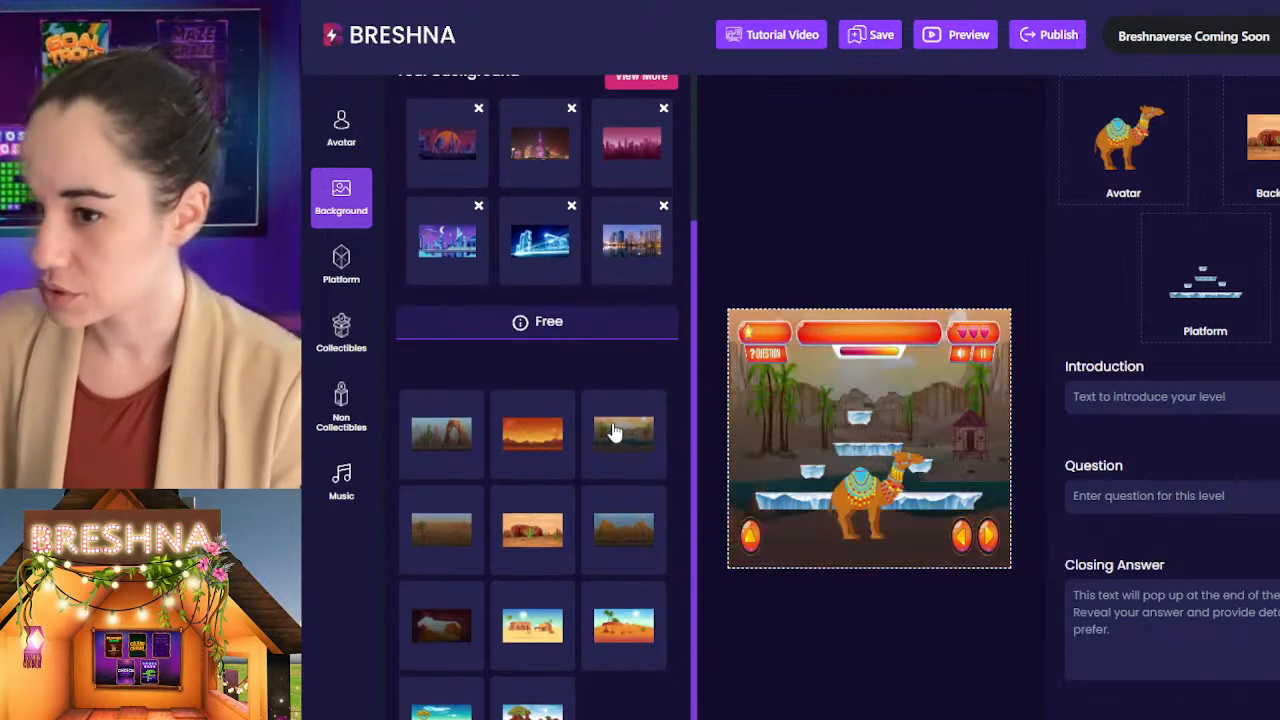
{"action": "left_click", "coordinate": [513, 540]}
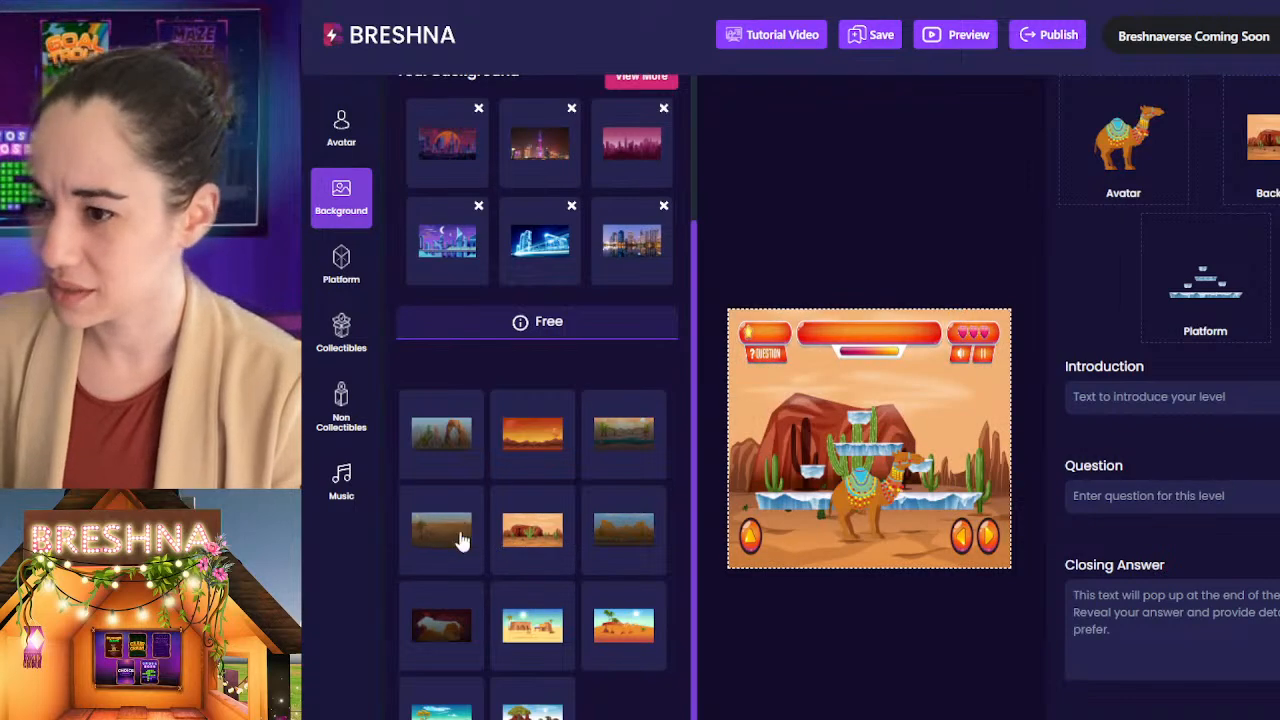
{"action": "left_click", "coordinate": [530, 445]}
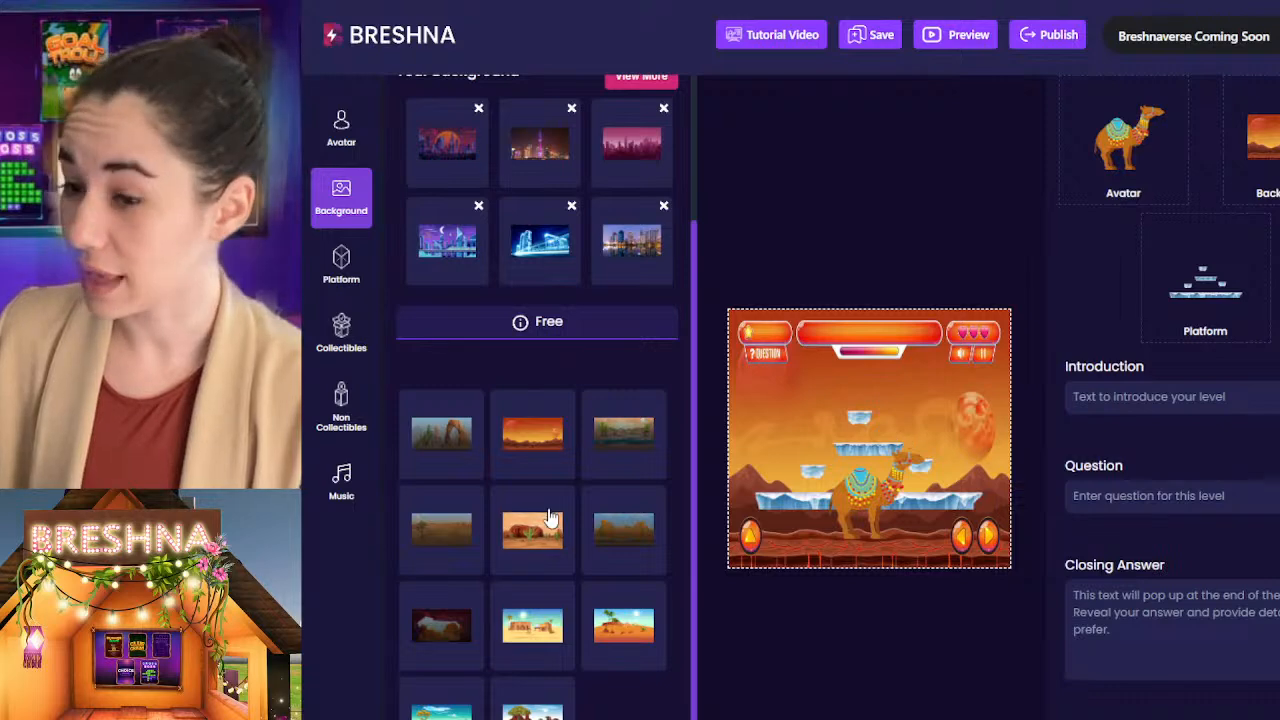
{"action": "left_click", "coordinate": [532, 642]}
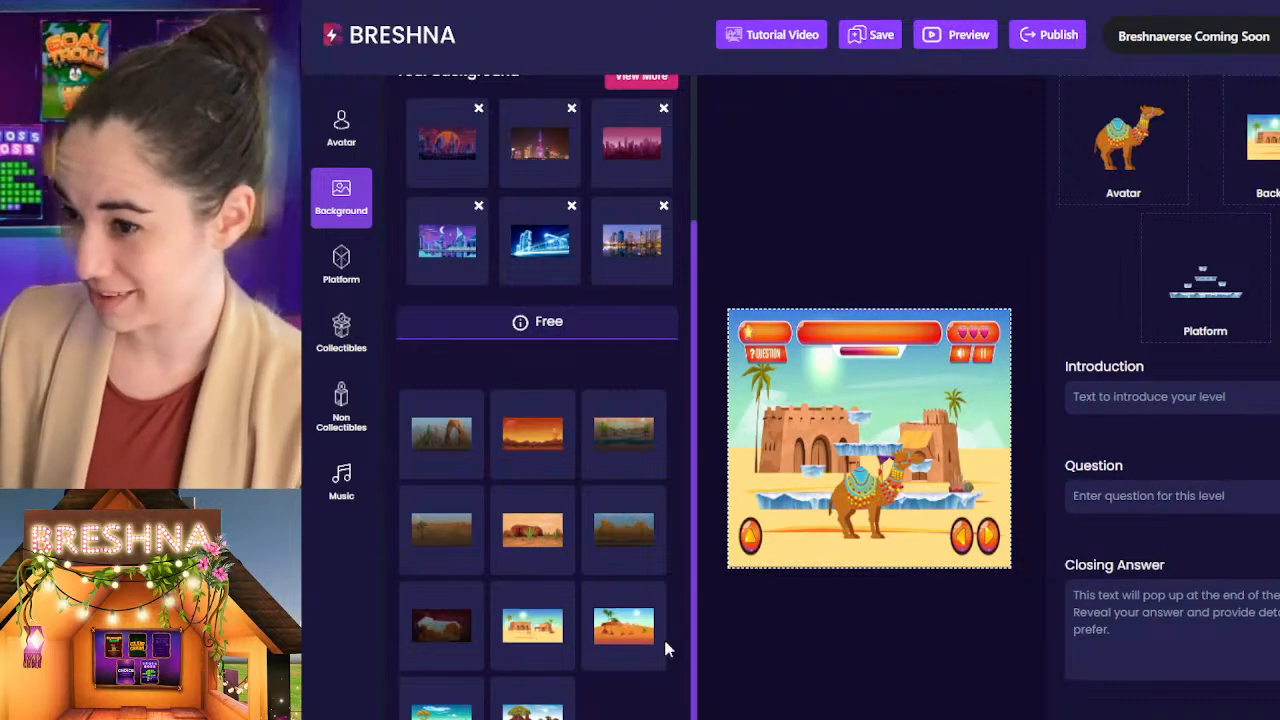
{"action": "left_click", "coordinate": [609, 640]}
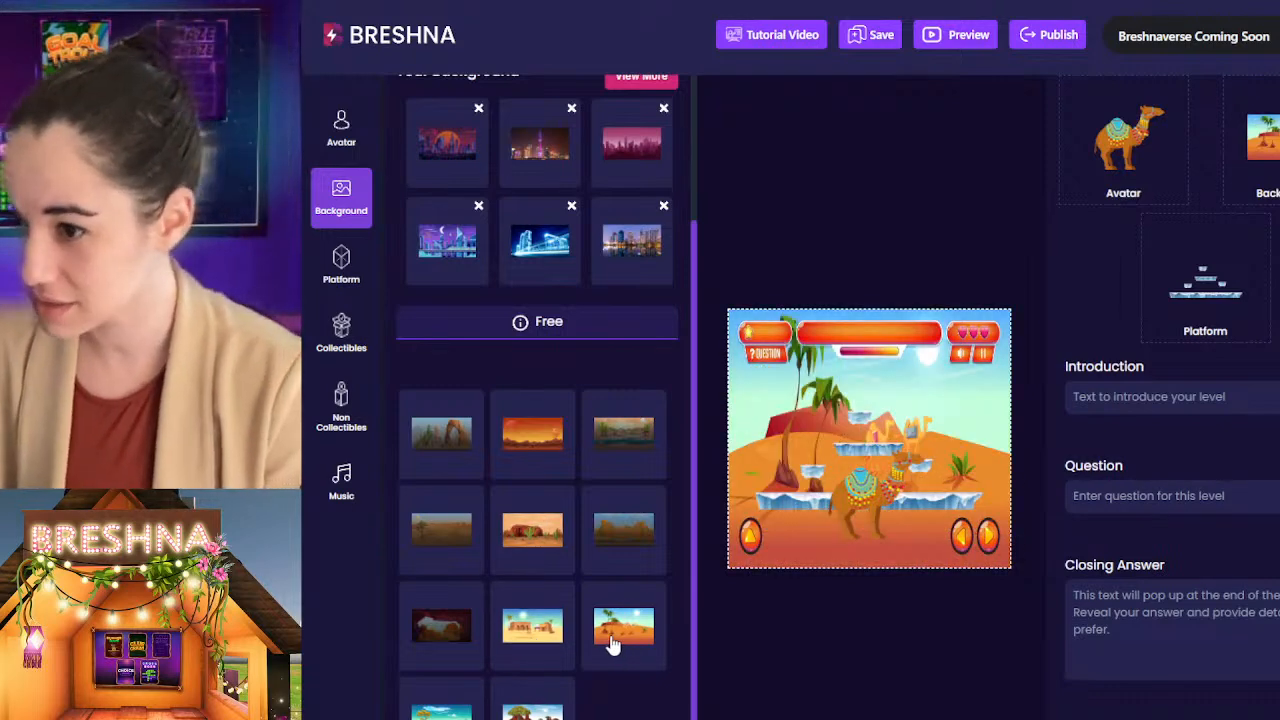
{"action": "left_click", "coordinate": [535, 548]}
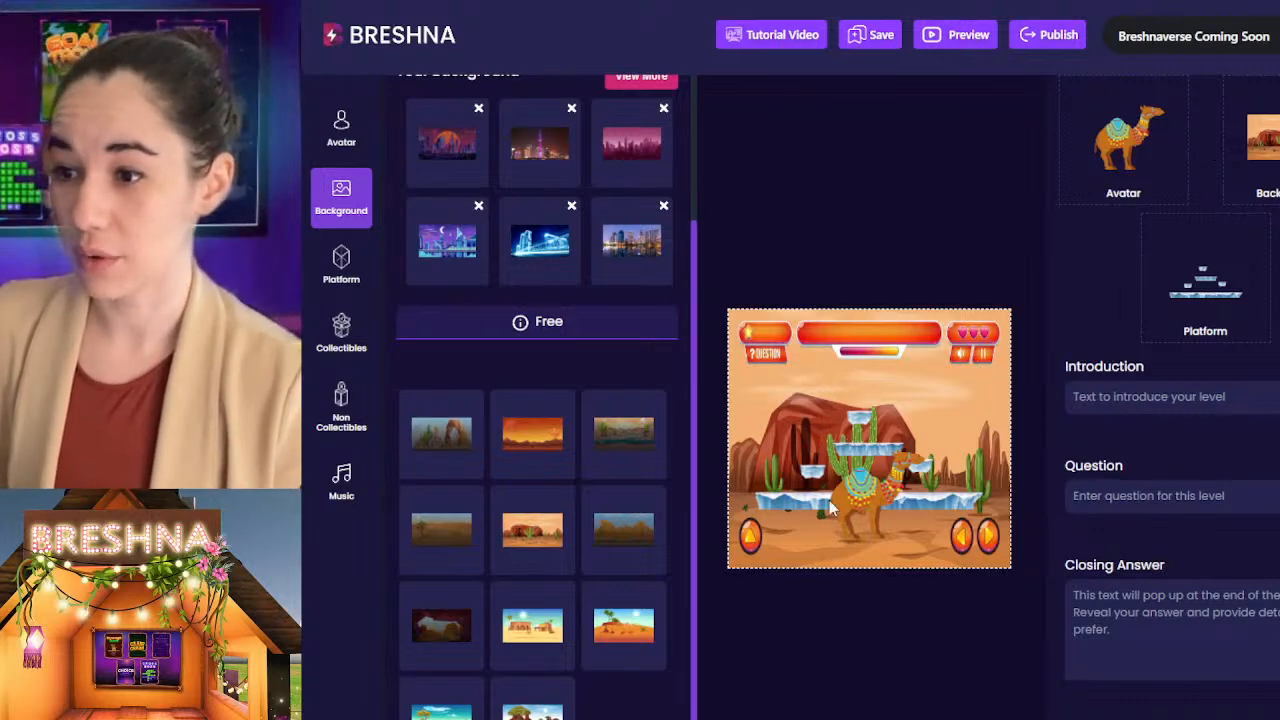
Step: Compare the available platforms on the level and set the golden-brown one without purple edges or ice
{"action": "left_click", "coordinate": [330, 268]}
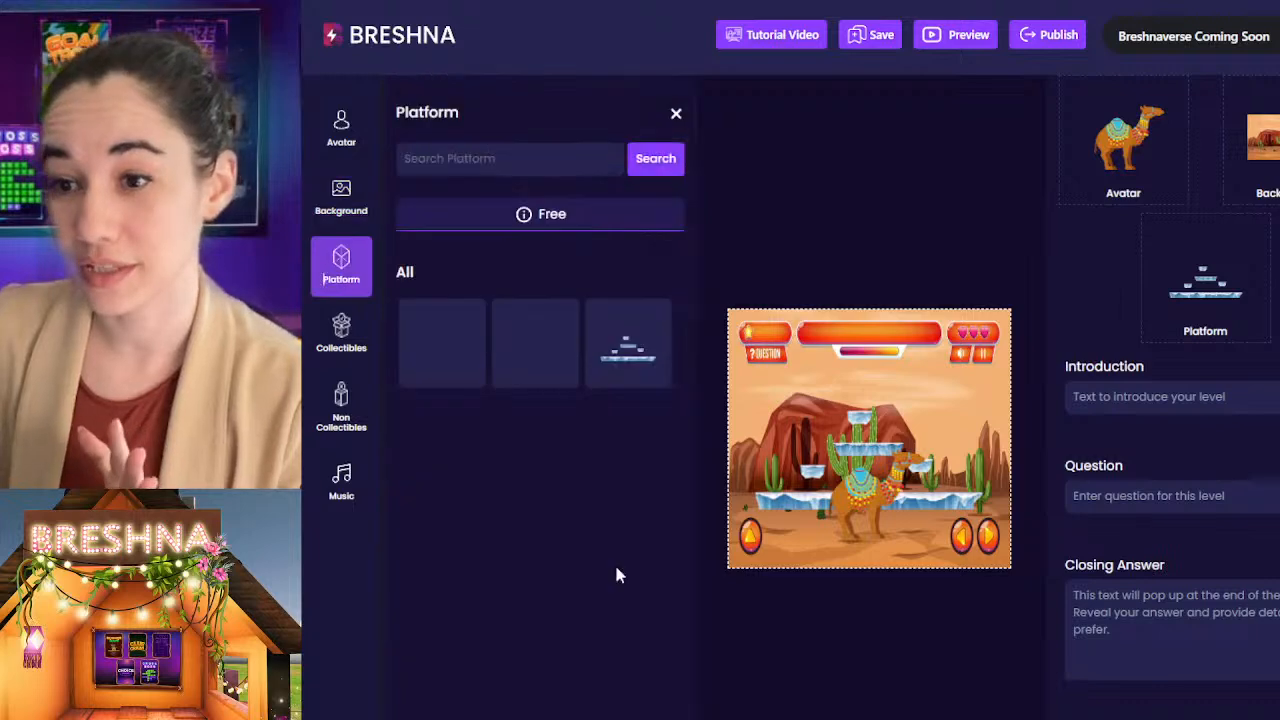
{"action": "left_click", "coordinate": [540, 340]}
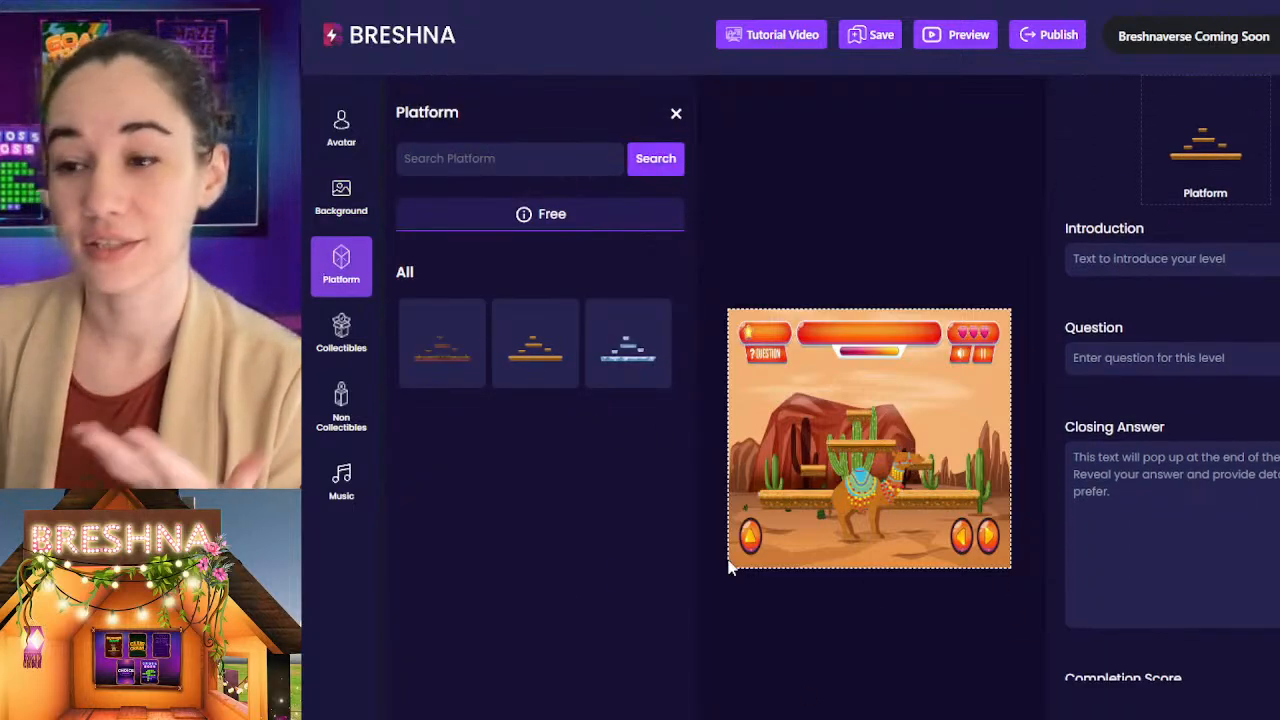
{"action": "left_click", "coordinate": [423, 351]}
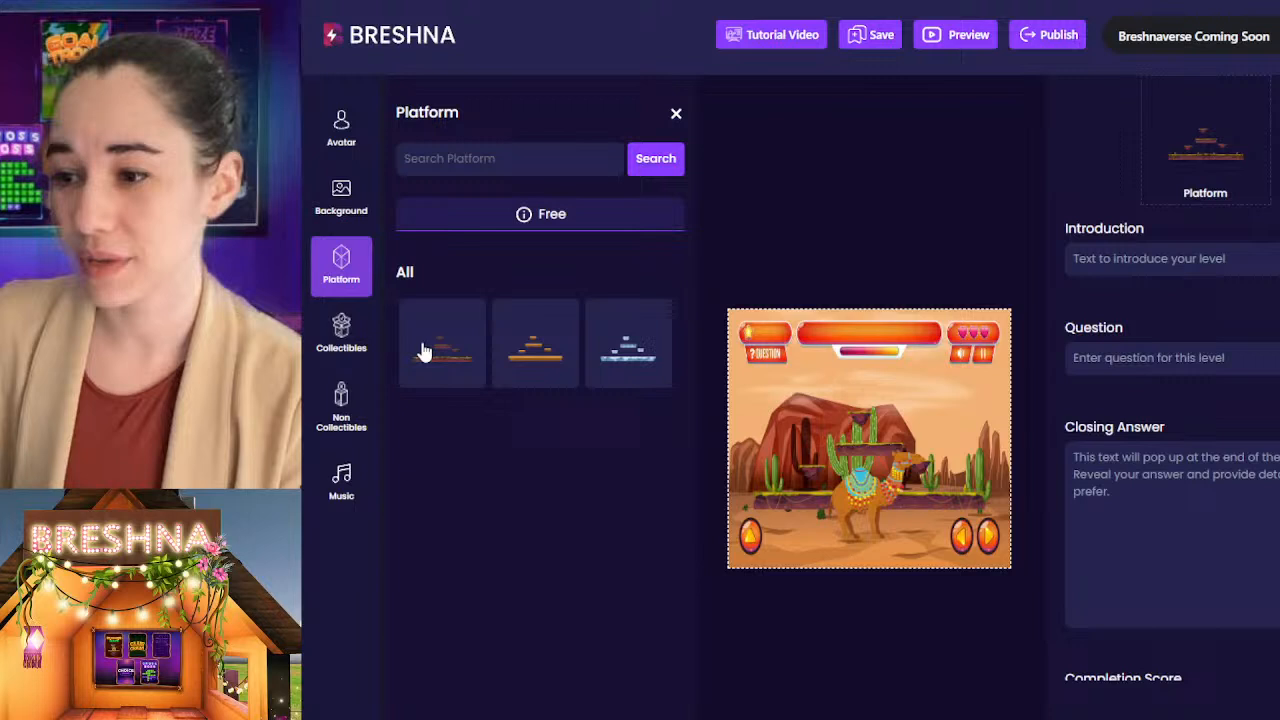
{"action": "left_click", "coordinate": [648, 360]}
{"action": "left_click", "coordinate": [540, 343]}
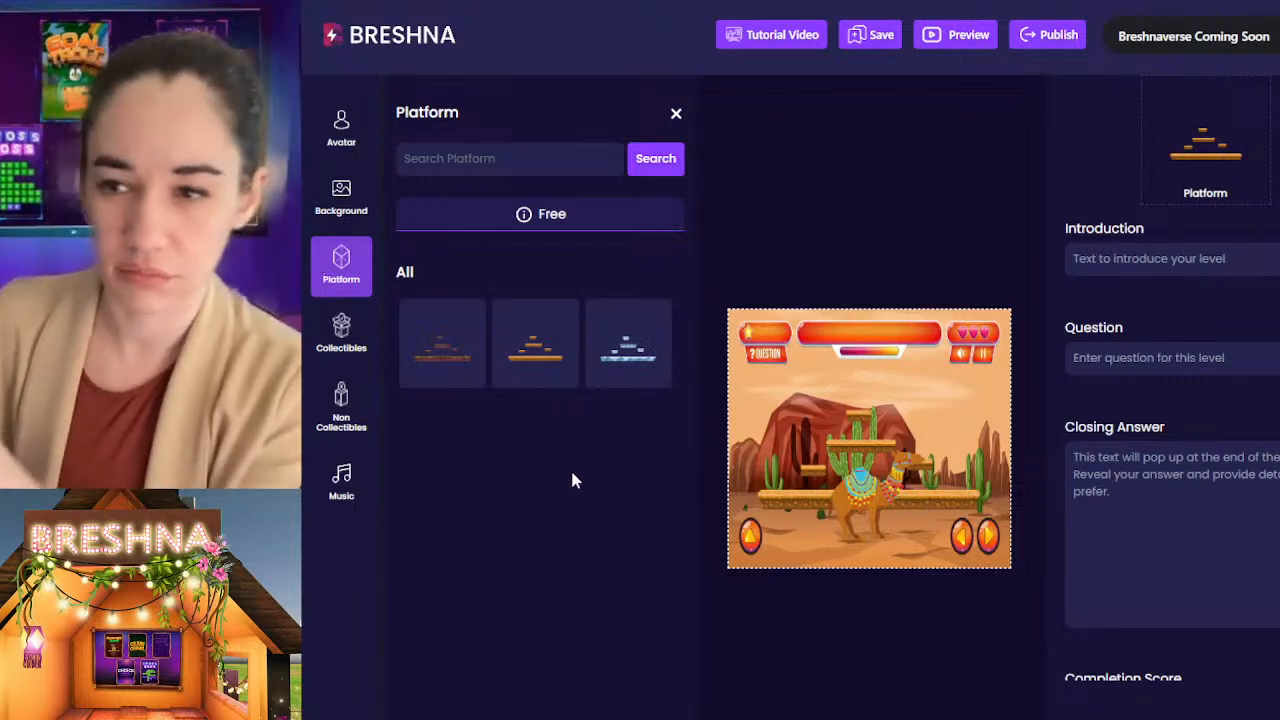
Step: Look through the full collection of your own uploaded collectibles
{"action": "left_click", "coordinate": [336, 332]}
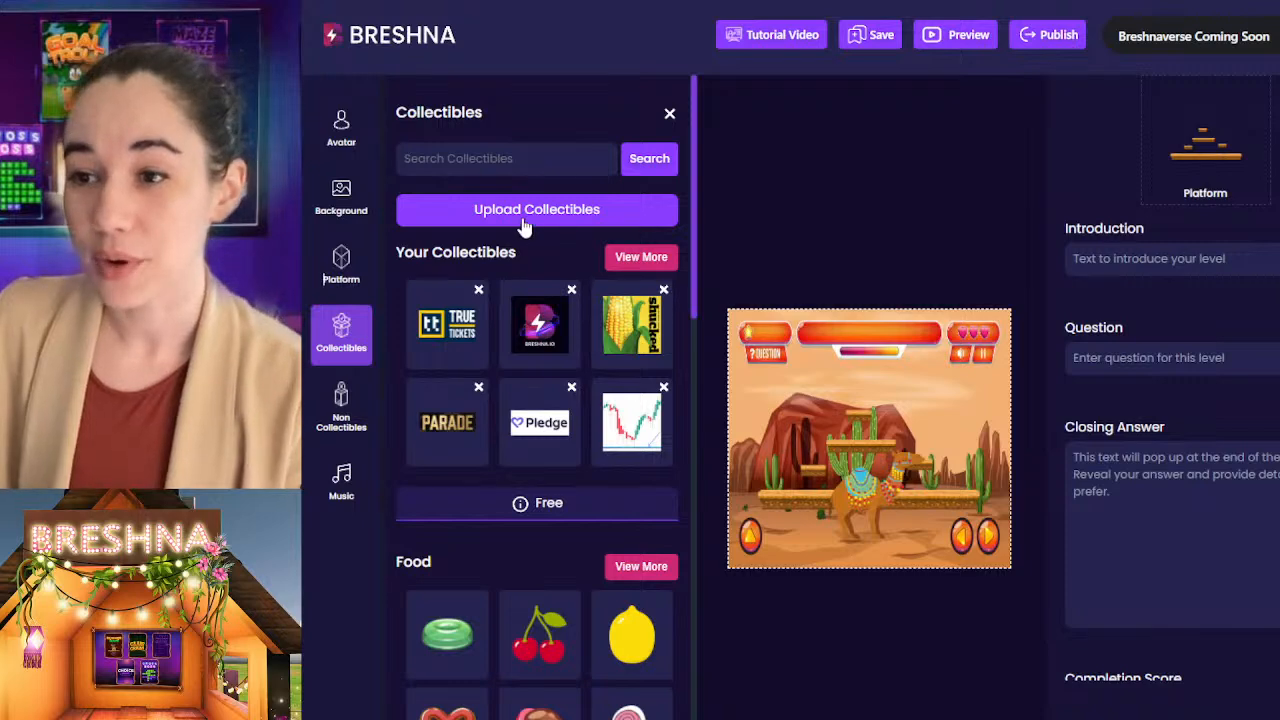
{"action": "left_click", "coordinate": [643, 263]}
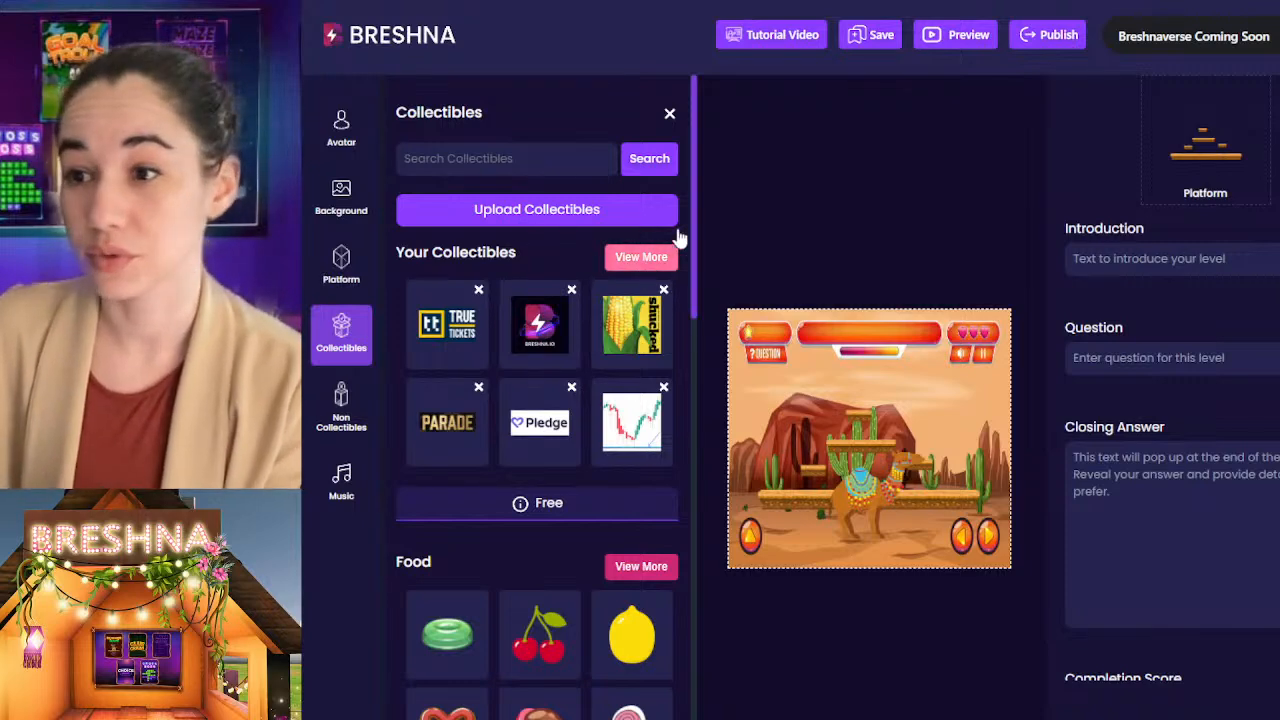
{"action": "left_click_drag", "start_coordinate": [697, 200], "coordinate": [697, 690]}
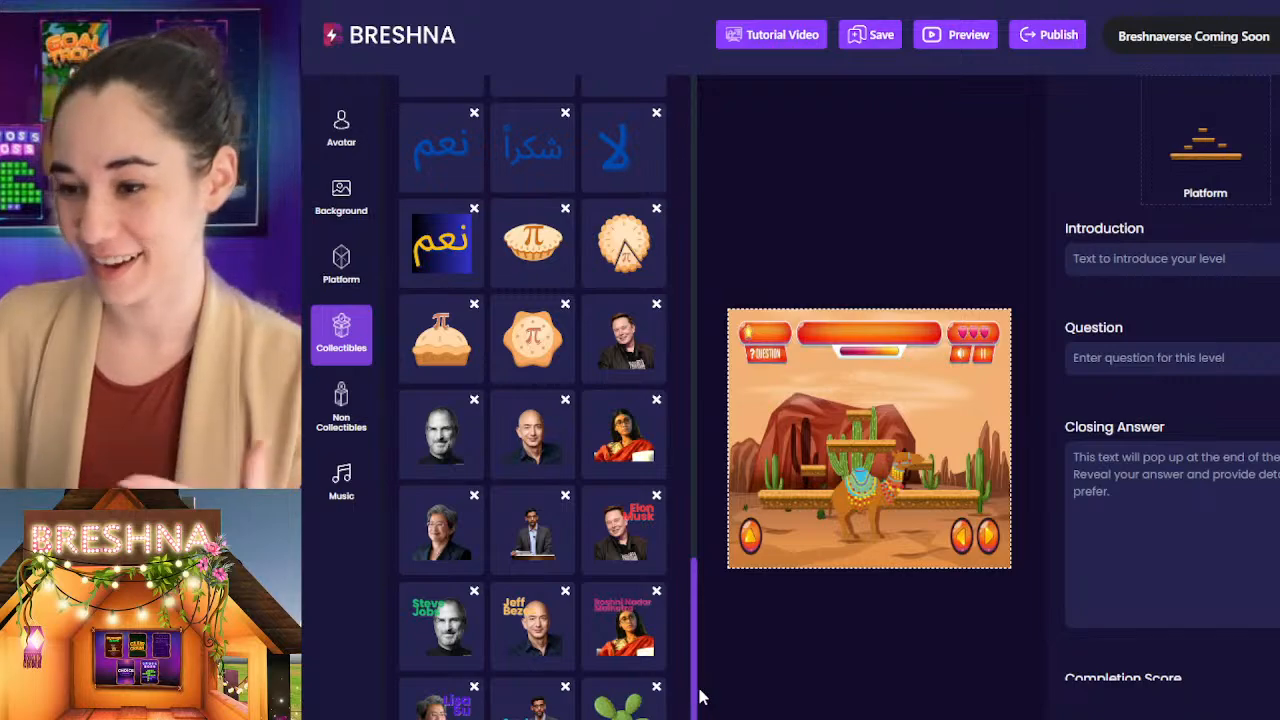
{"action": "scroll", "coordinate": [692, 652], "scroll_direction": "up", "scroll_amount": 3}
{"action": "left_click_drag", "start_coordinate": [692, 652], "coordinate": [694, 178]}
{"action": "left_click", "coordinate": [484, 166]}
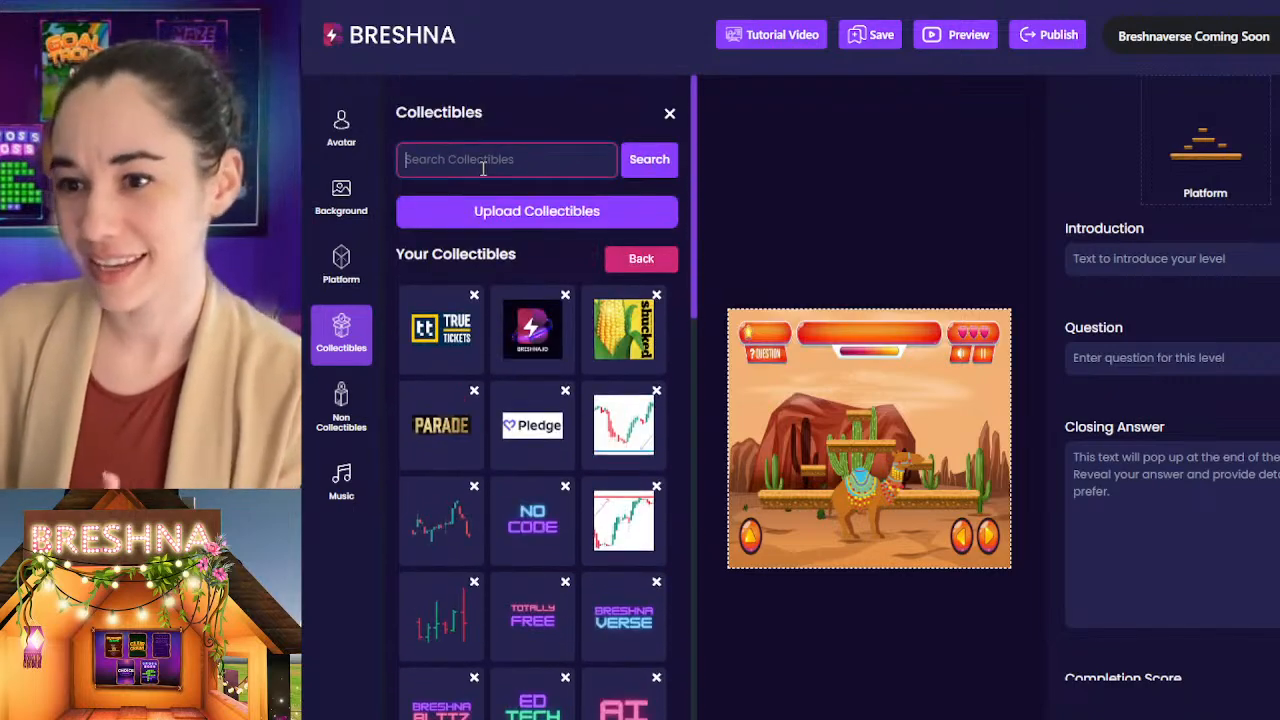
Step: Start a collectible upload with the green sage leaf image and title it "Desert sage"
{"action": "left_click", "coordinate": [560, 215]}
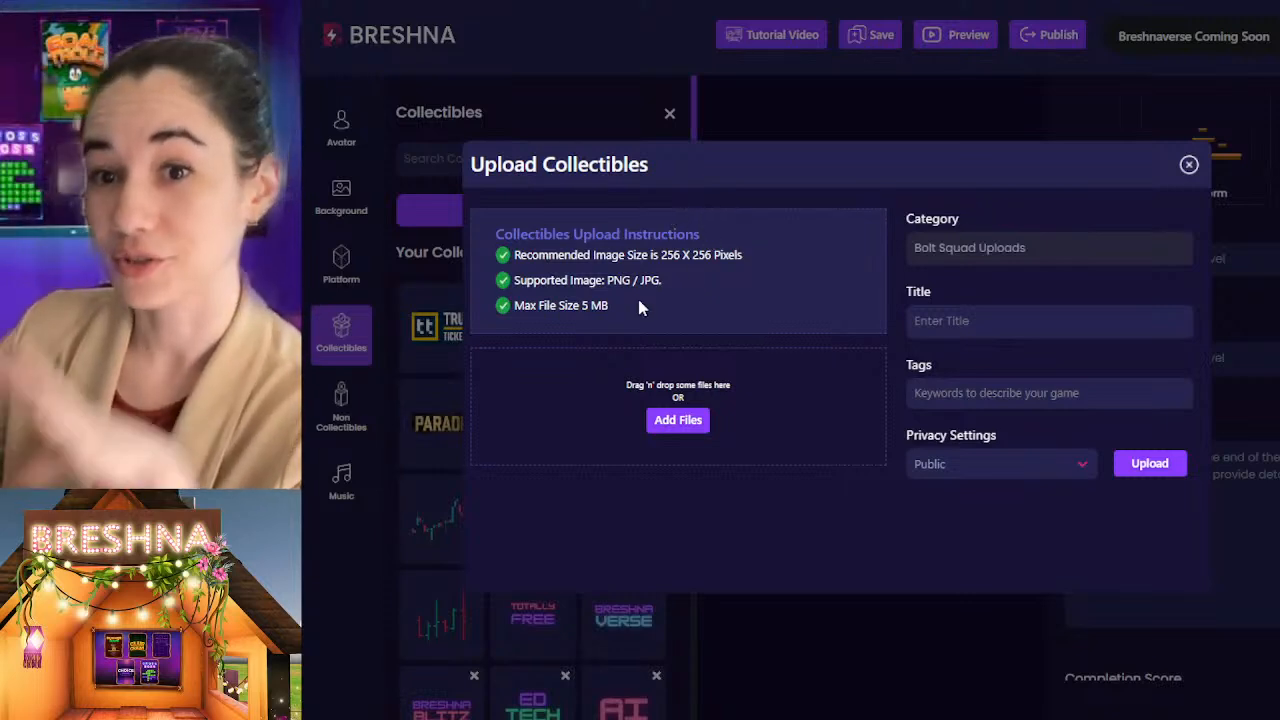
{"action": "left_click", "coordinate": [684, 424]}
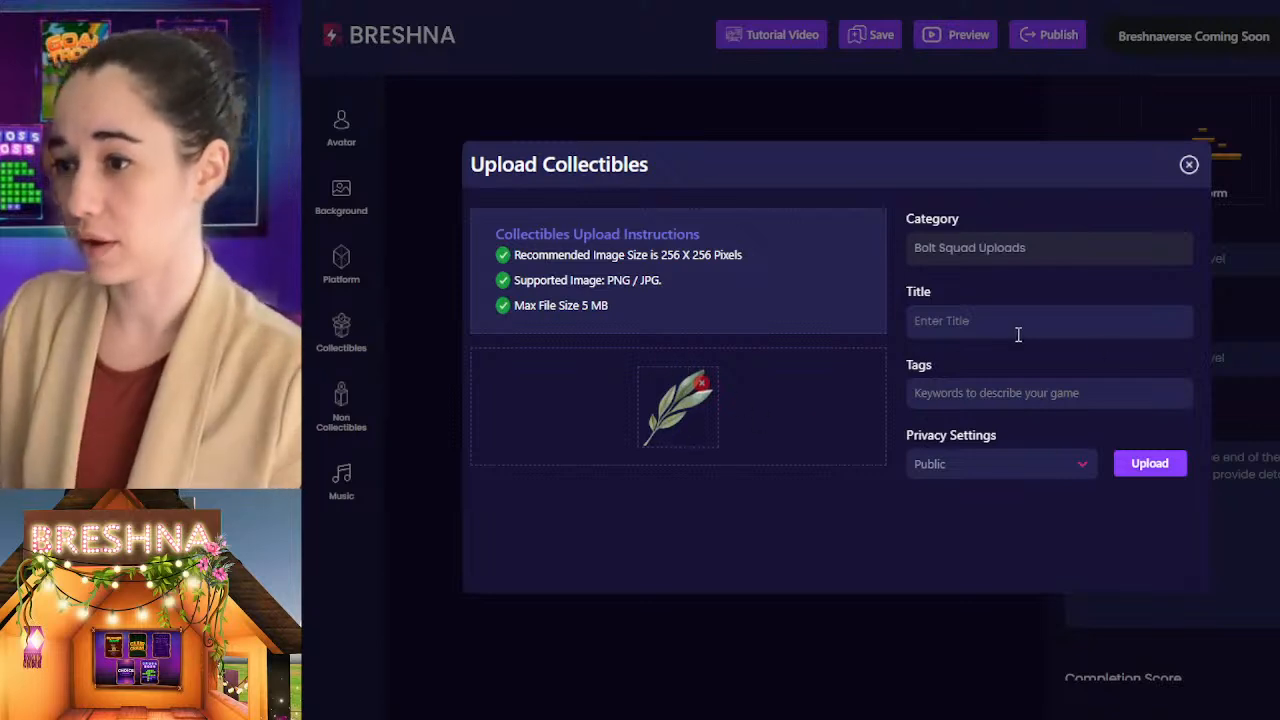
{"action": "left_click", "coordinate": [1018, 334]}
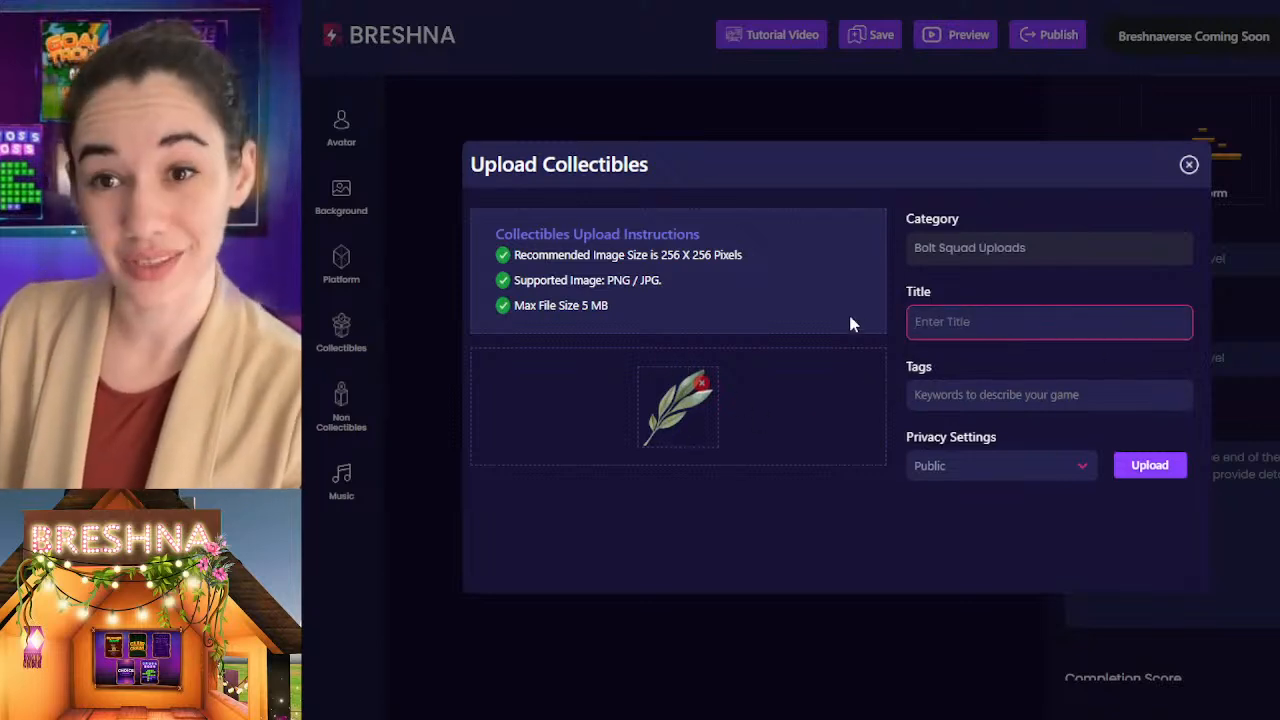
{"action": "type", "text": "Deser S"}
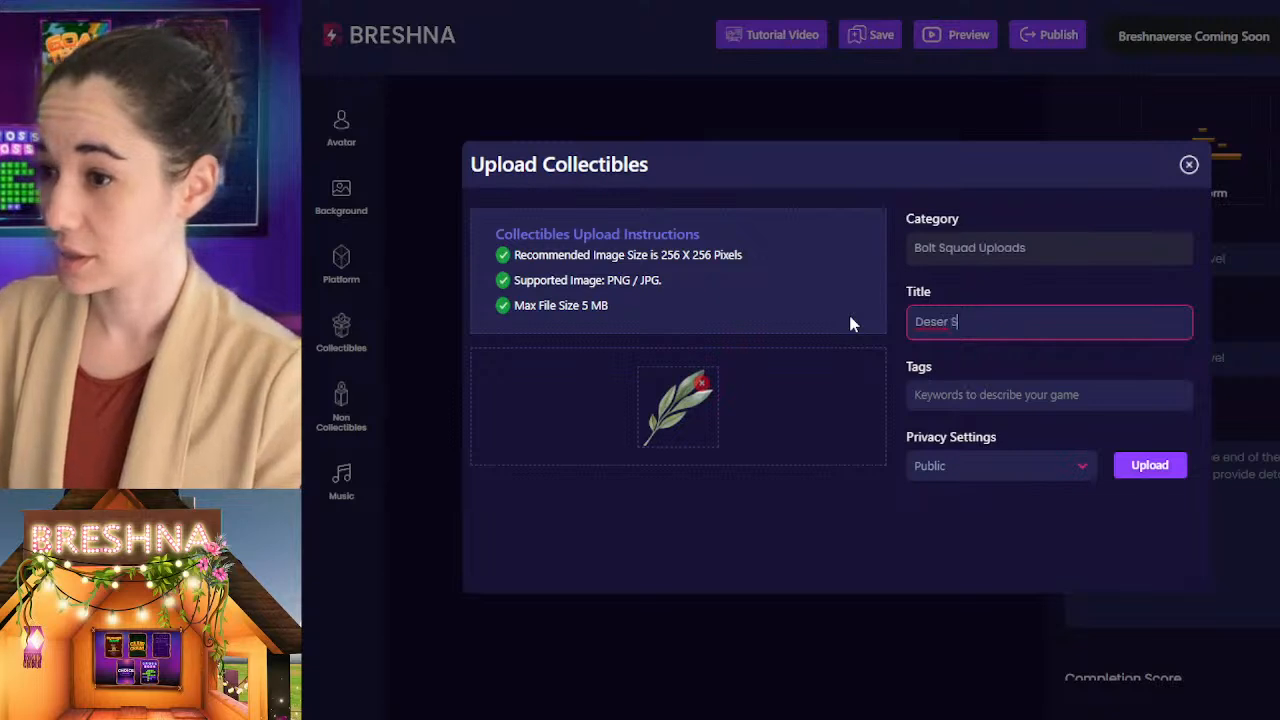
{"action": "key", "text": "BackSpace"}
{"action": "key", "text": "BackSpace"}
{"action": "type", "text": "t sage"}
{"action": "key", "text": "Tab"}
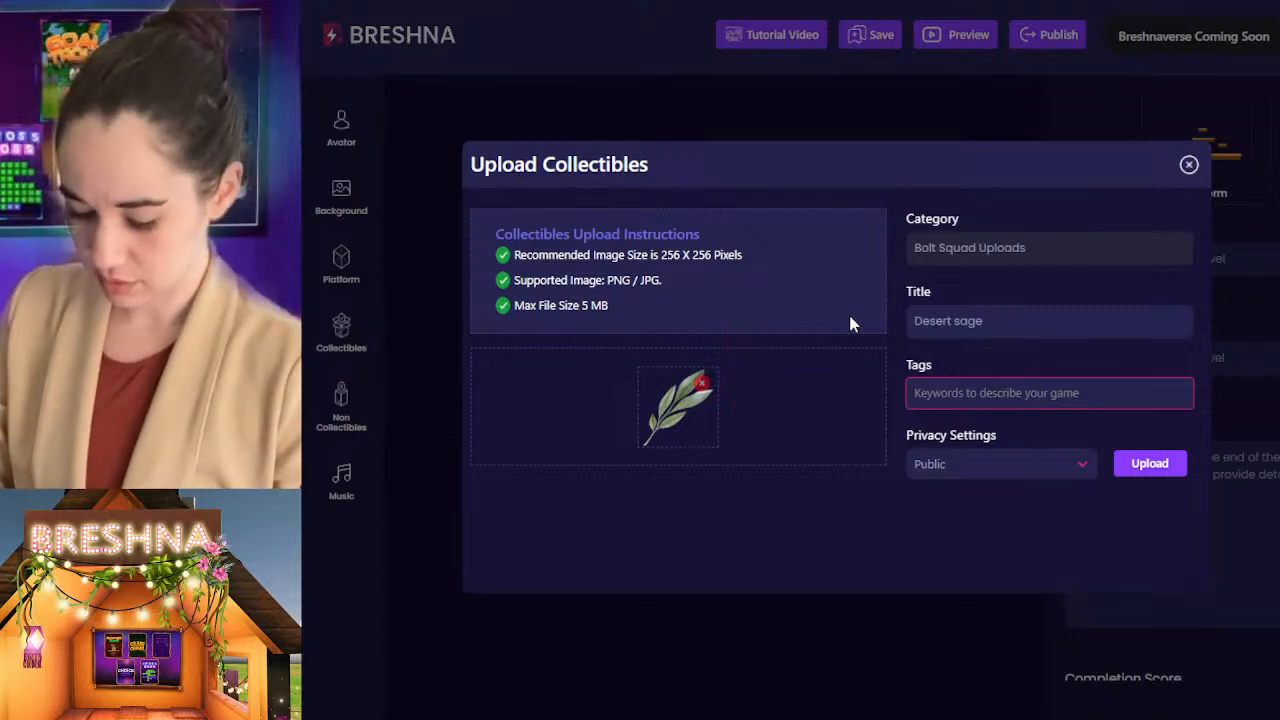
Step: Add the tags desert, sage, plant and medicine to the collectible being uploaded
{"action": "type", "text": "desert"}
{"action": "key", "text": "Return"}
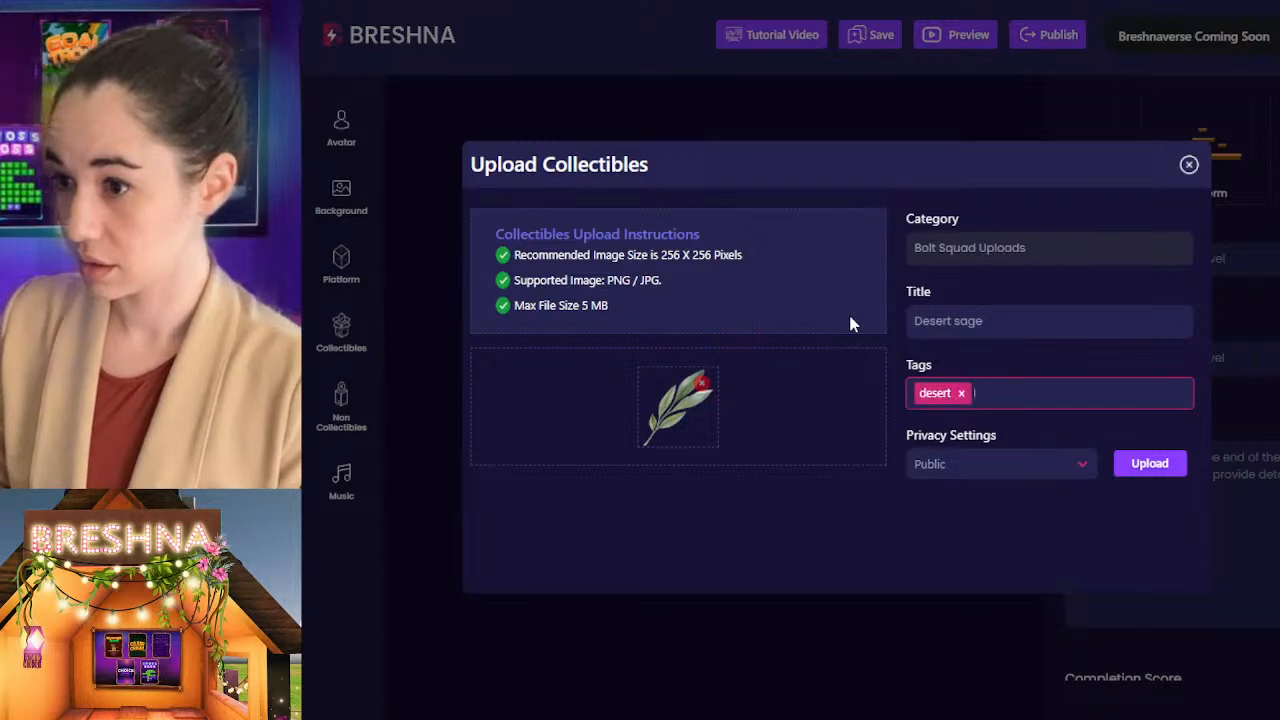
{"action": "type", "text": "sage"}
{"action": "key", "text": "Return"}
{"action": "type", "text": "plant"}
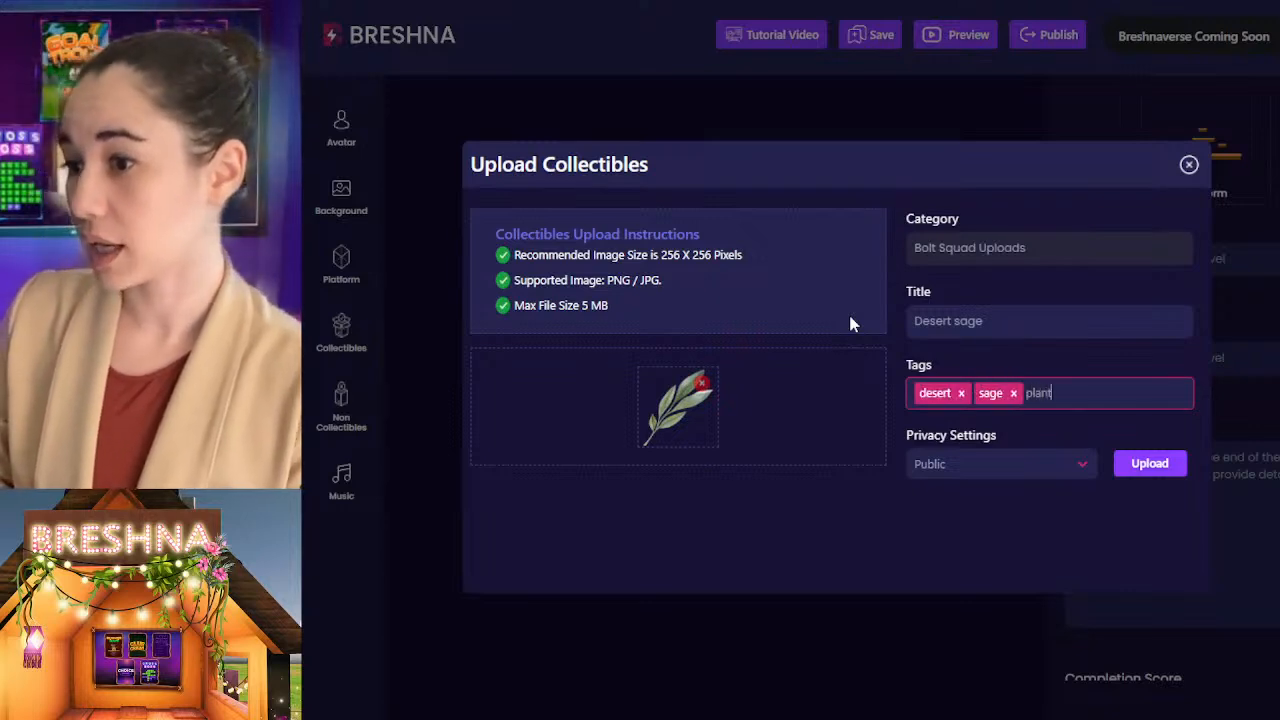
{"action": "key", "text": "Return"}
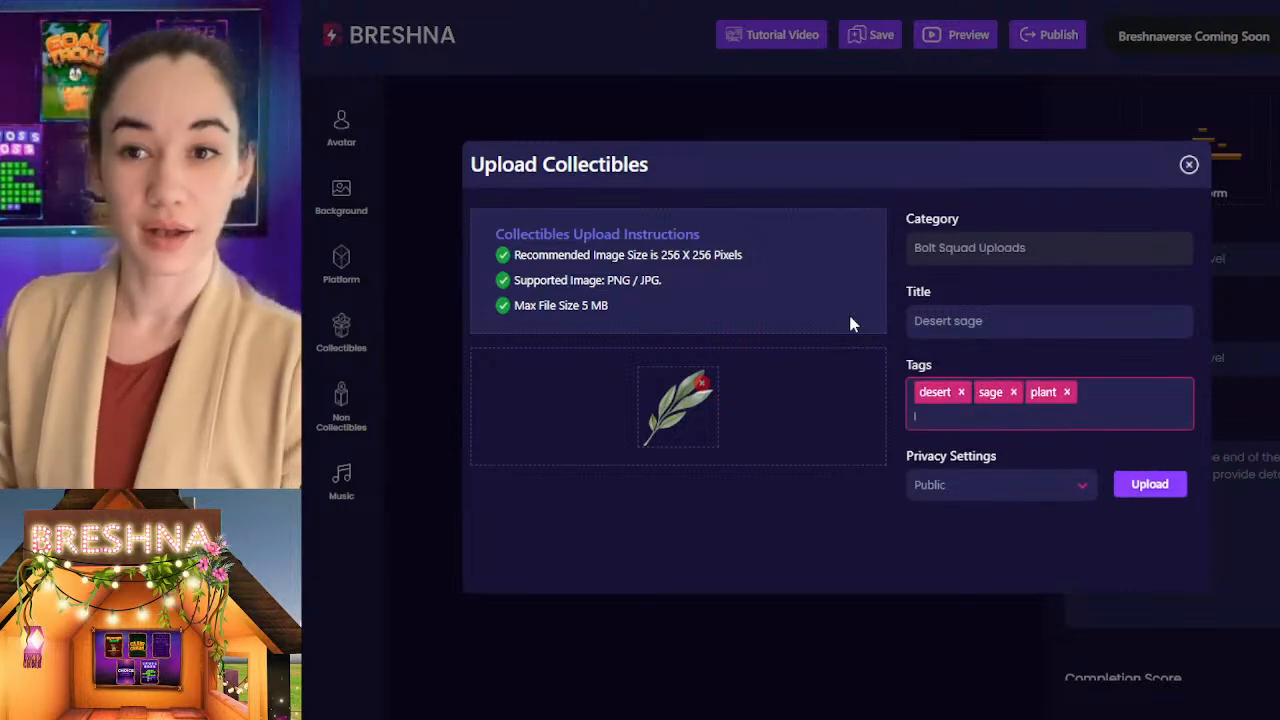
{"action": "type", "text": "medicin"}
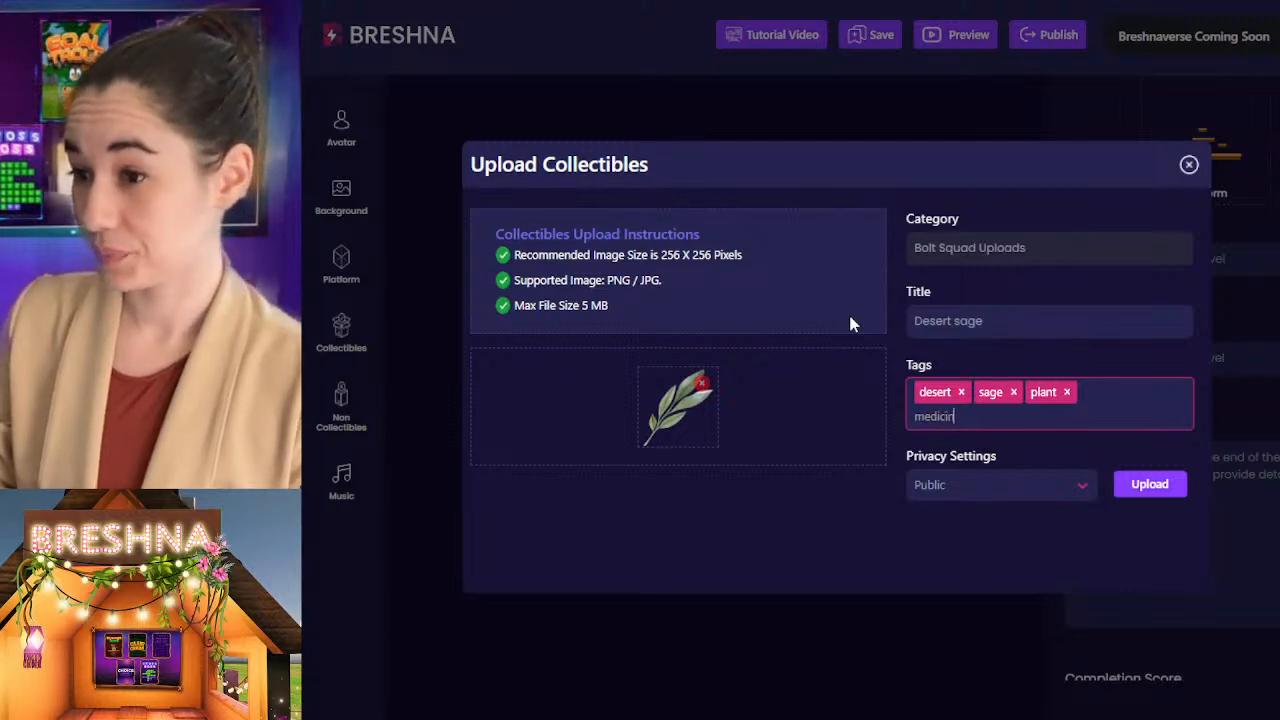
{"action": "type", "text": "e"}
{"action": "key", "text": "Return"}
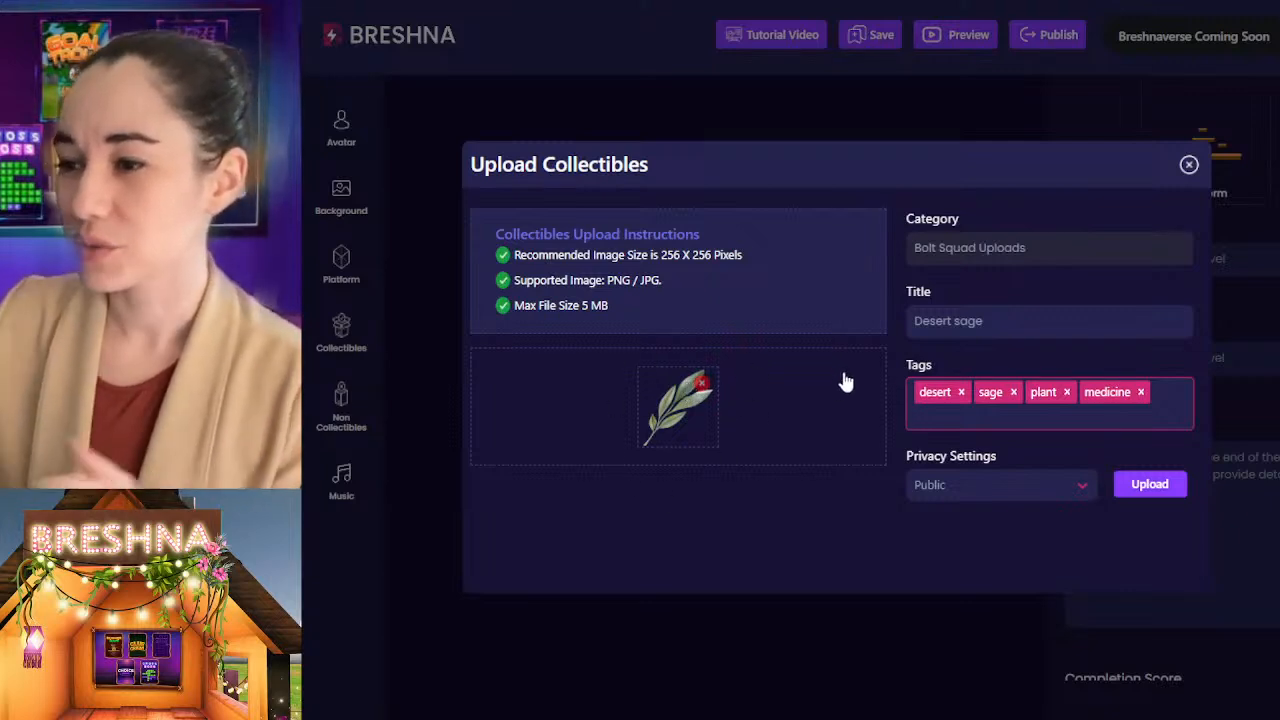
Step: Try the Private privacy setting for the collectible and return it to Public
{"action": "left_click", "coordinate": [1027, 314]}
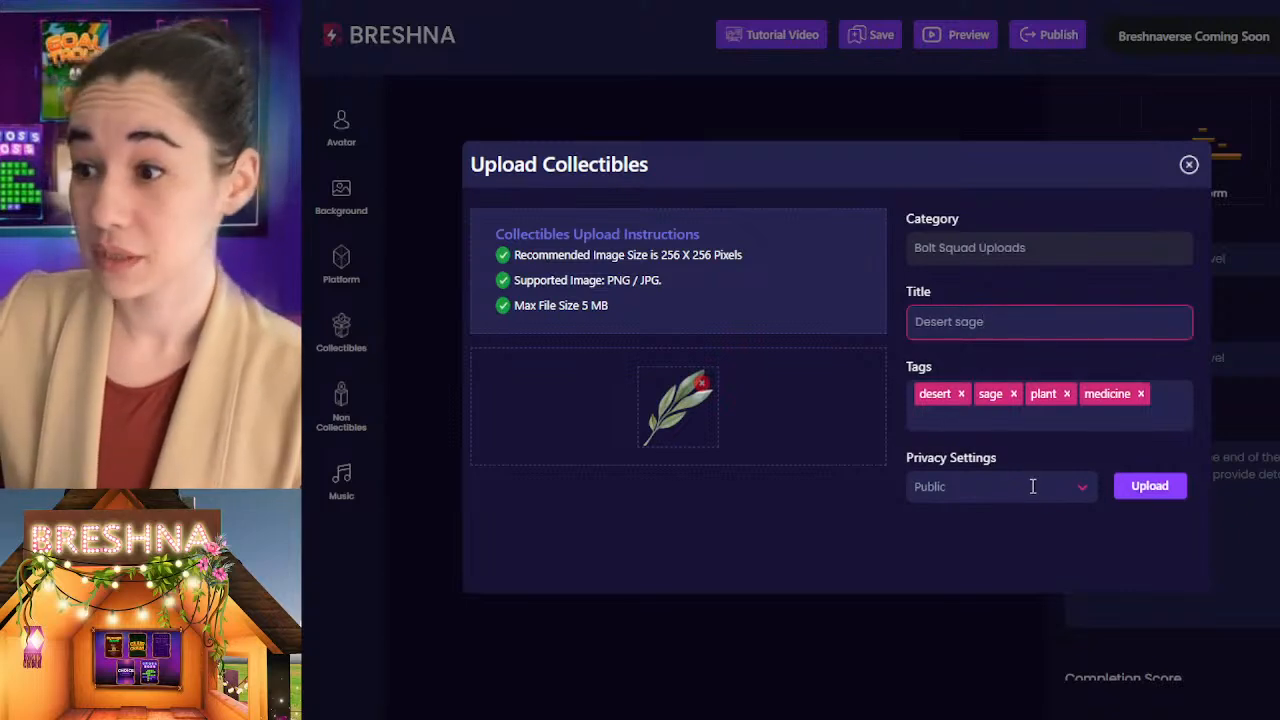
{"action": "left_click", "coordinate": [987, 421]}
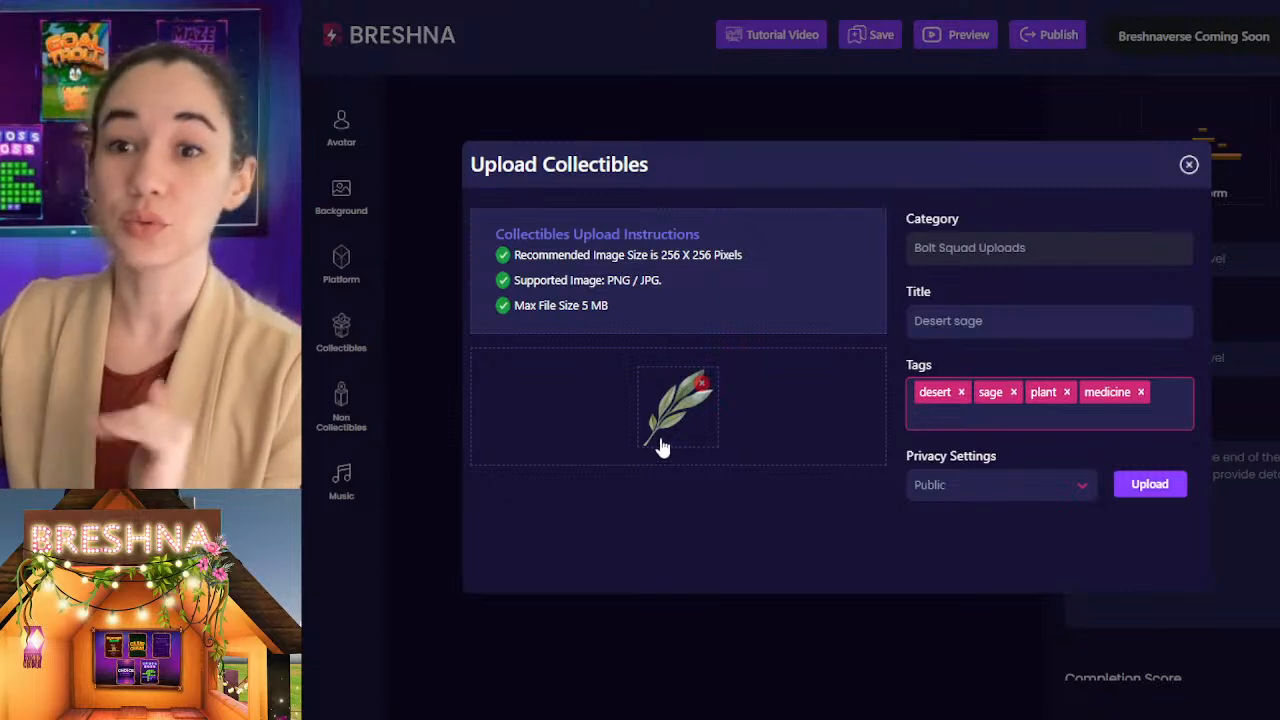
{"action": "left_click", "coordinate": [958, 494]}
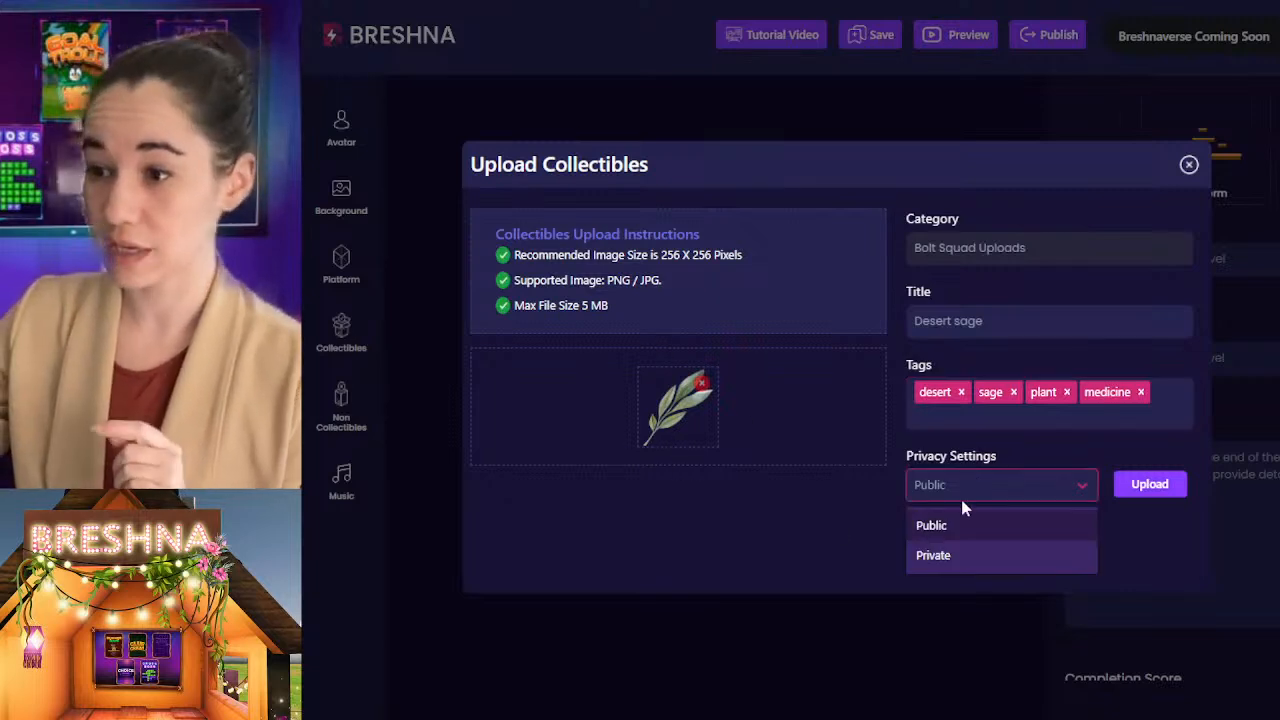
{"action": "left_click", "coordinate": [953, 561]}
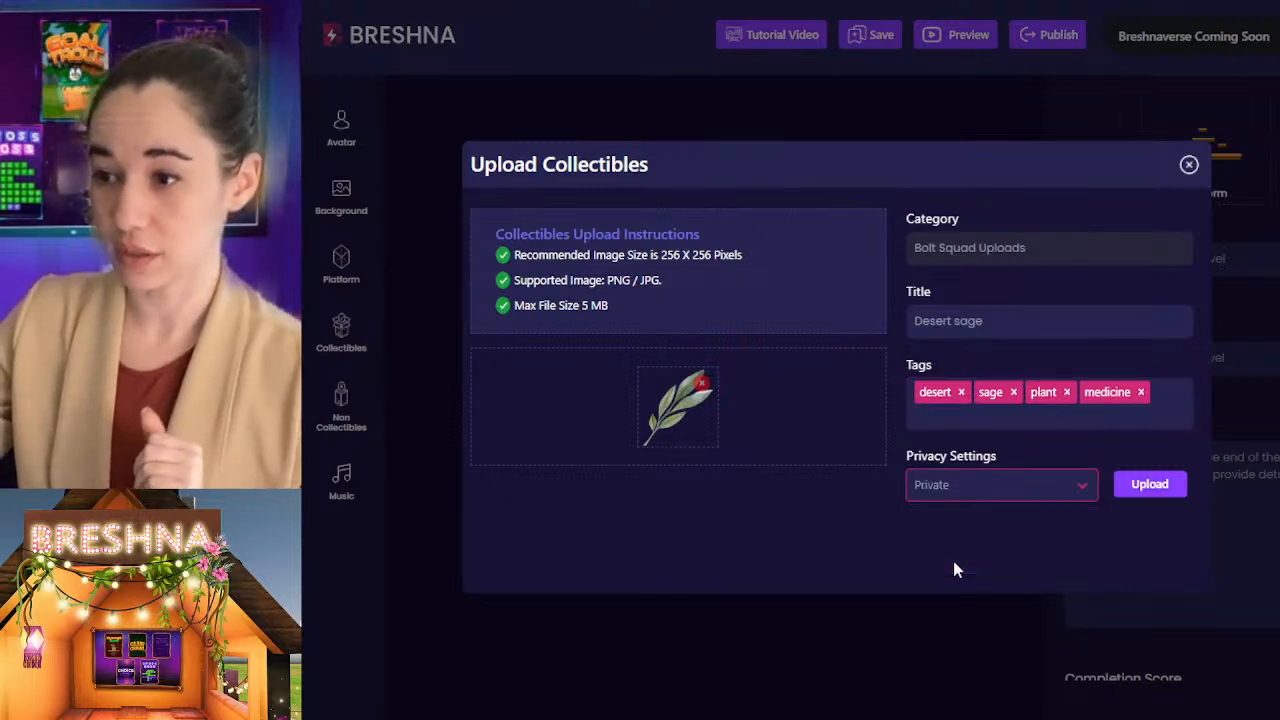
{"action": "left_click", "coordinate": [945, 485]}
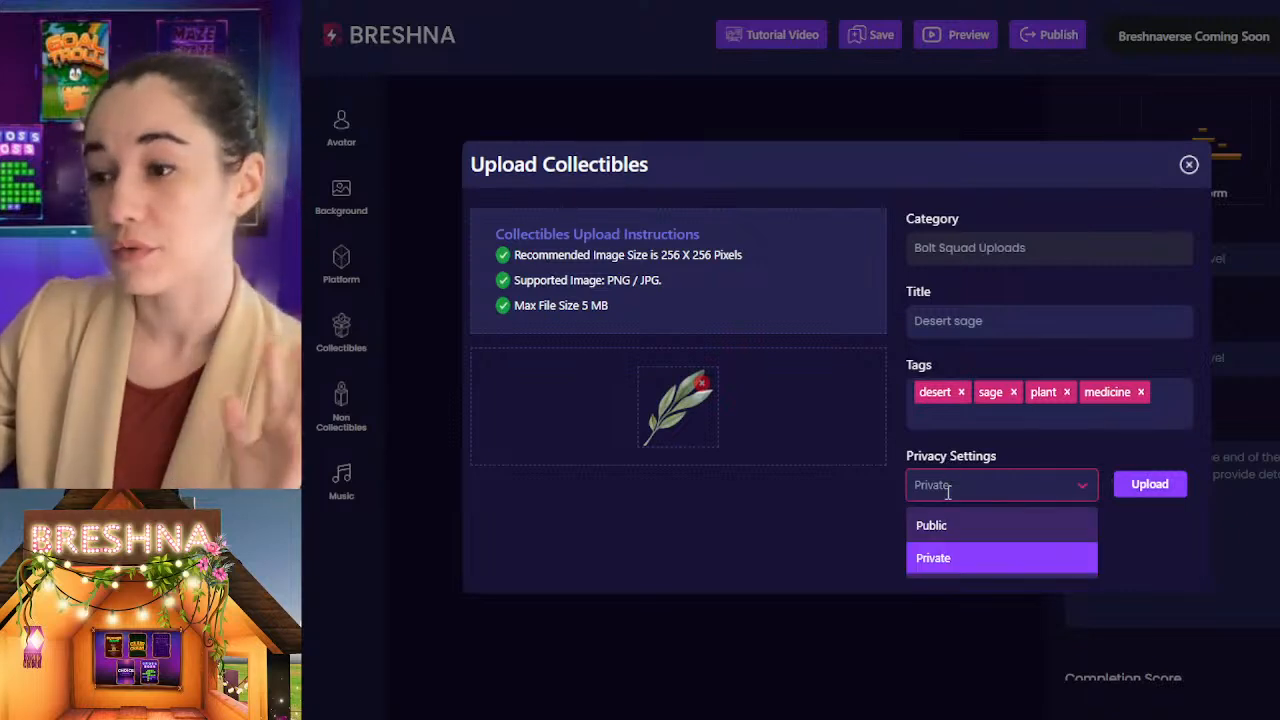
{"action": "left_click", "coordinate": [946, 523]}
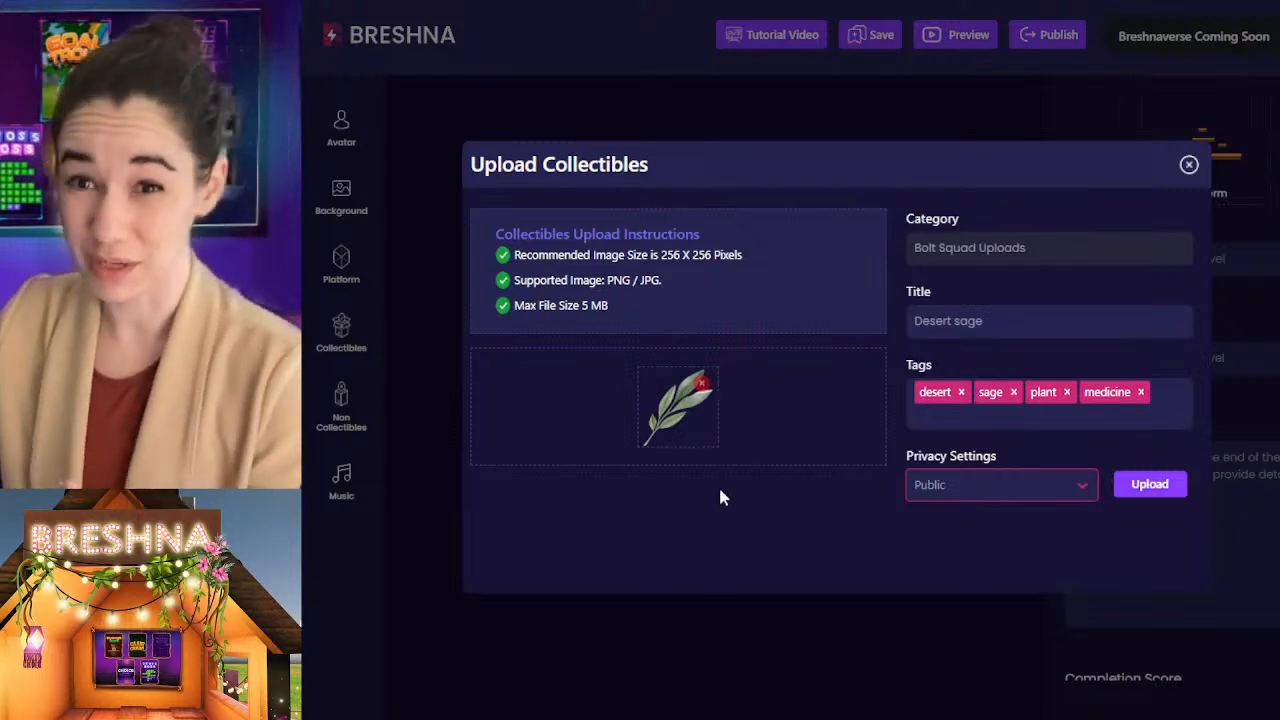
Step: Upload the desert sage collectible, and start a new one with the fox image titled "Fennec fox"
{"action": "left_click", "coordinate": [1140, 485]}
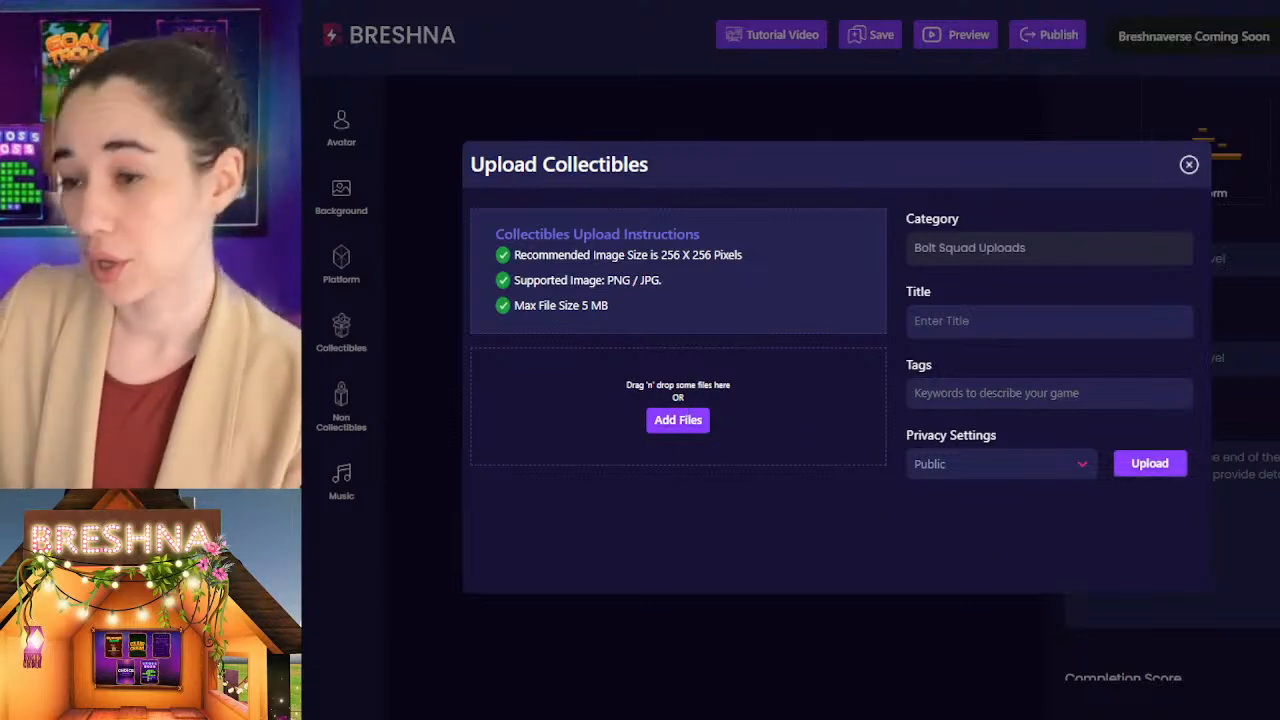
{"action": "left_click", "coordinate": [963, 322]}
{"action": "type", "text": "Fennec fox"}
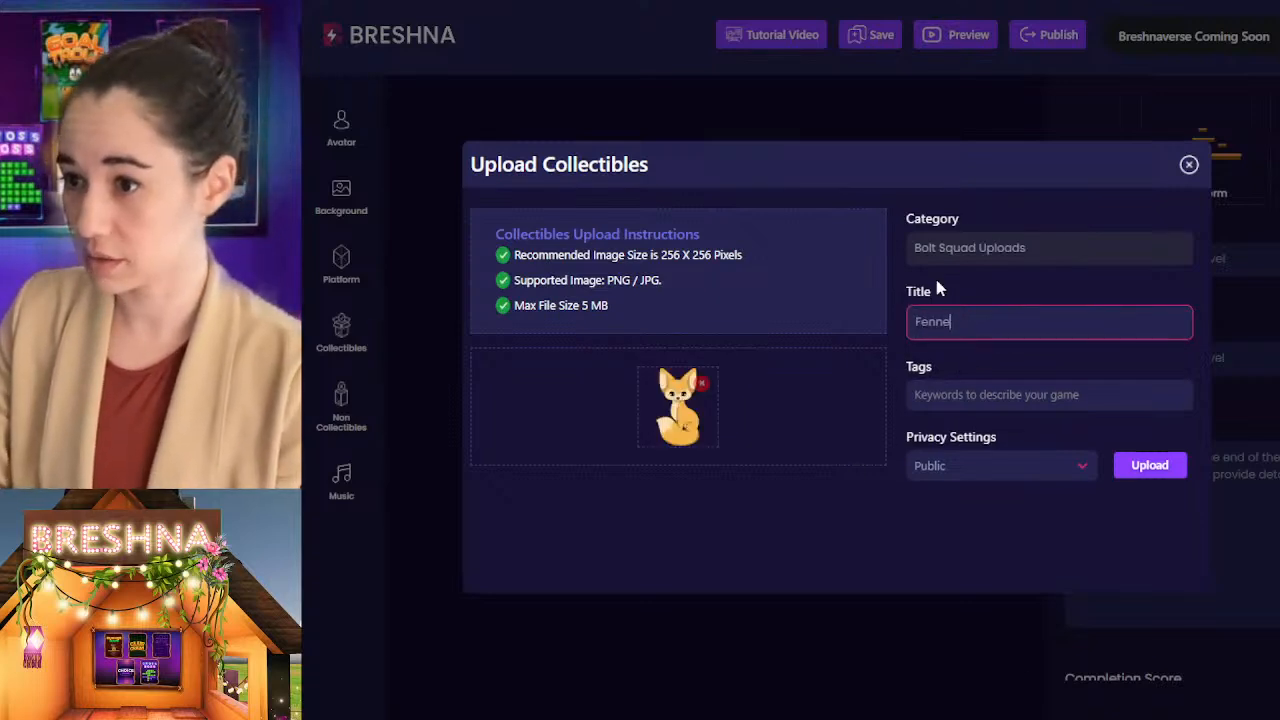
Step: Tag the fox collectible with fennec fox, desert, animal, cute and fuzzy, and upload it
{"action": "type", "text": "fenne"}
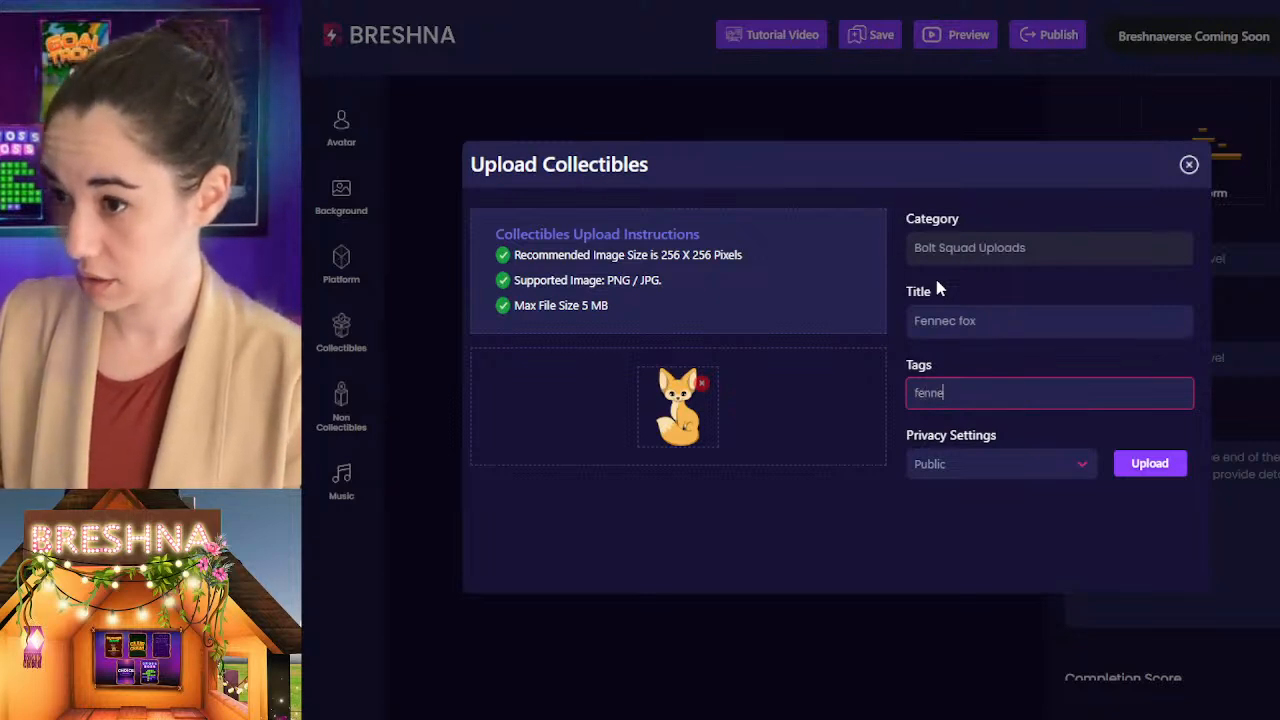
{"action": "type", "text": "c fox"}
{"action": "key", "text": "Return"}
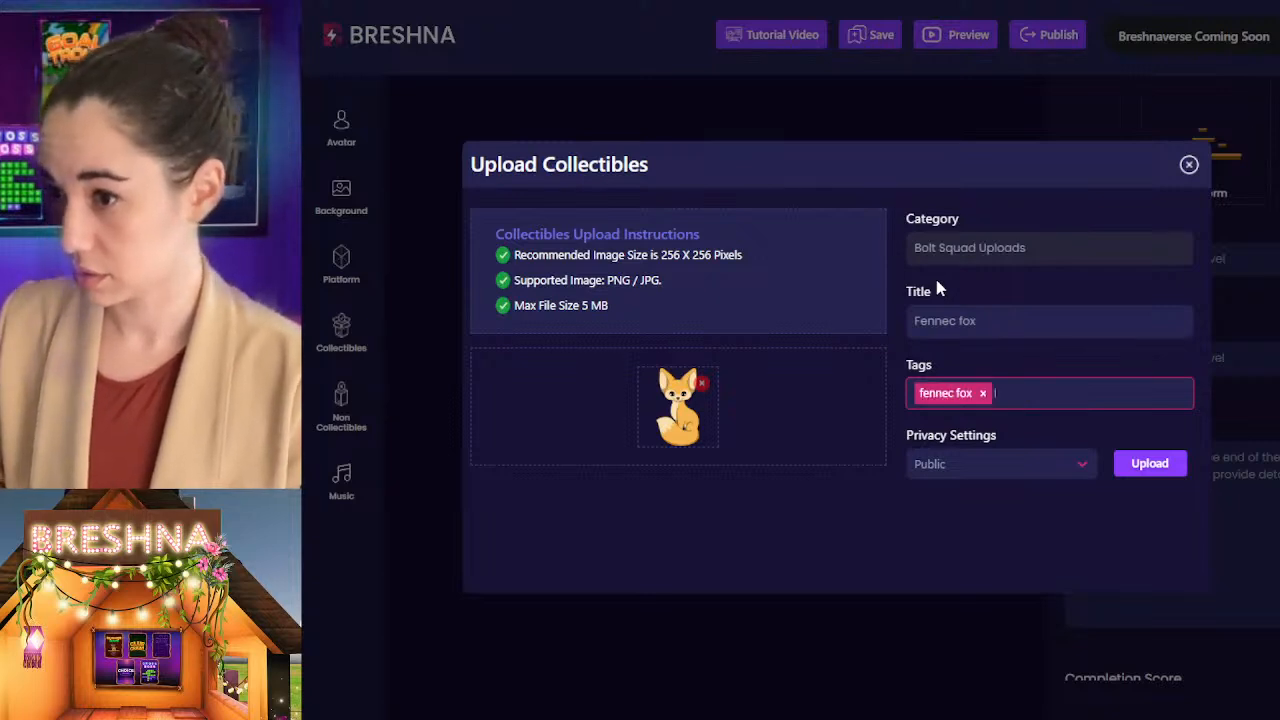
{"action": "type", "text": "desert"}
{"action": "key", "text": "Return"}
{"action": "type", "text": "anima"}
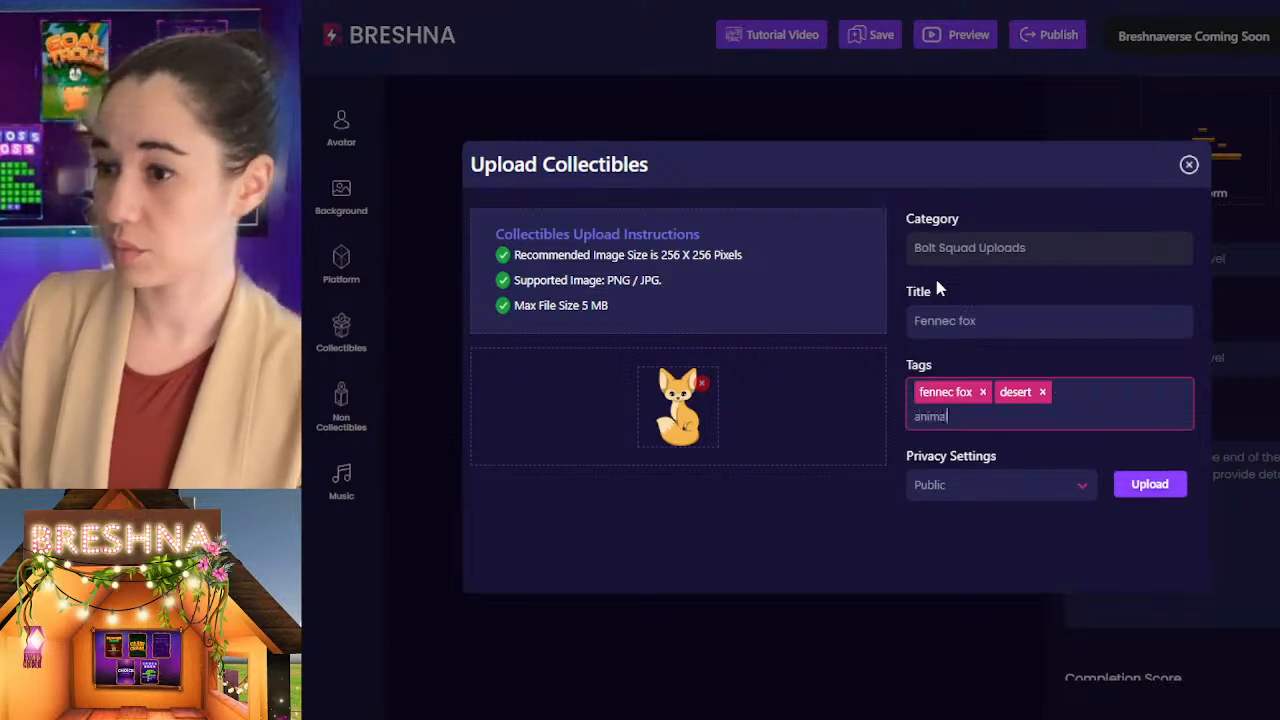
{"action": "type", "text": "l"}
{"action": "key", "text": "Return"}
{"action": "type", "text": "cute"}
{"action": "key", "text": "Return"}
{"action": "type", "text": "fuzz"}
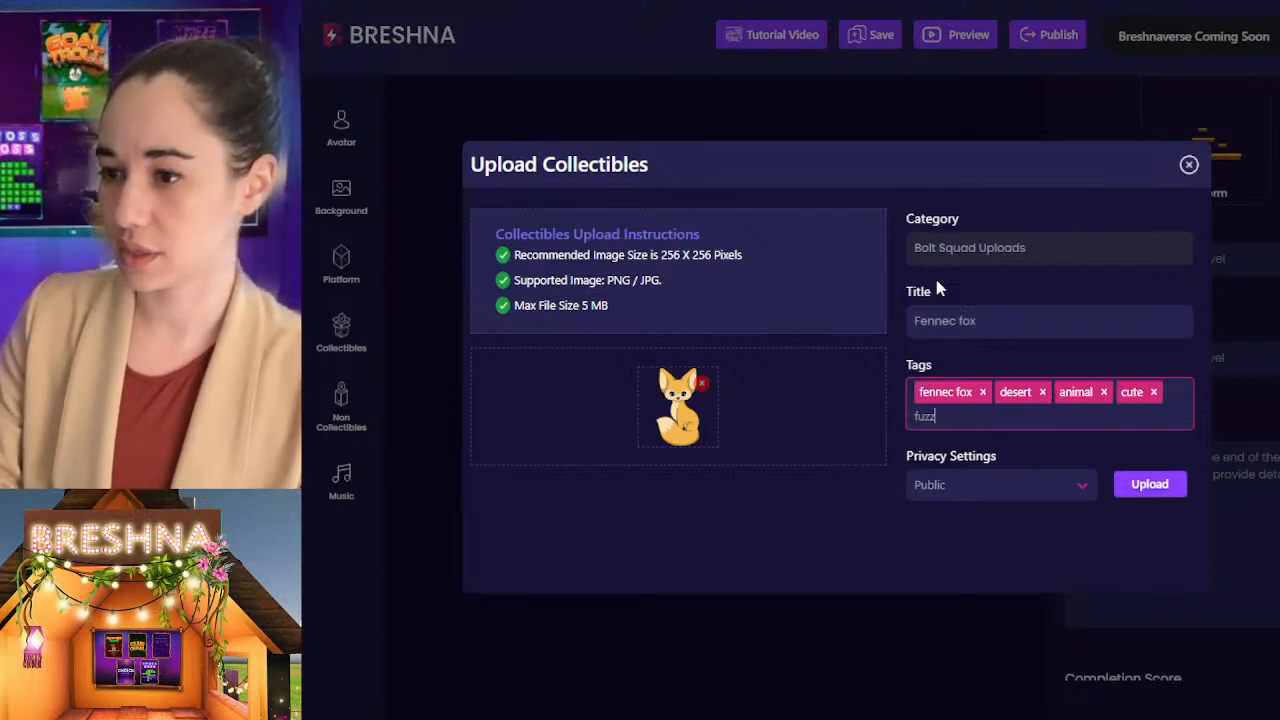
{"action": "type", "text": "y"}
{"action": "key", "text": "Return"}
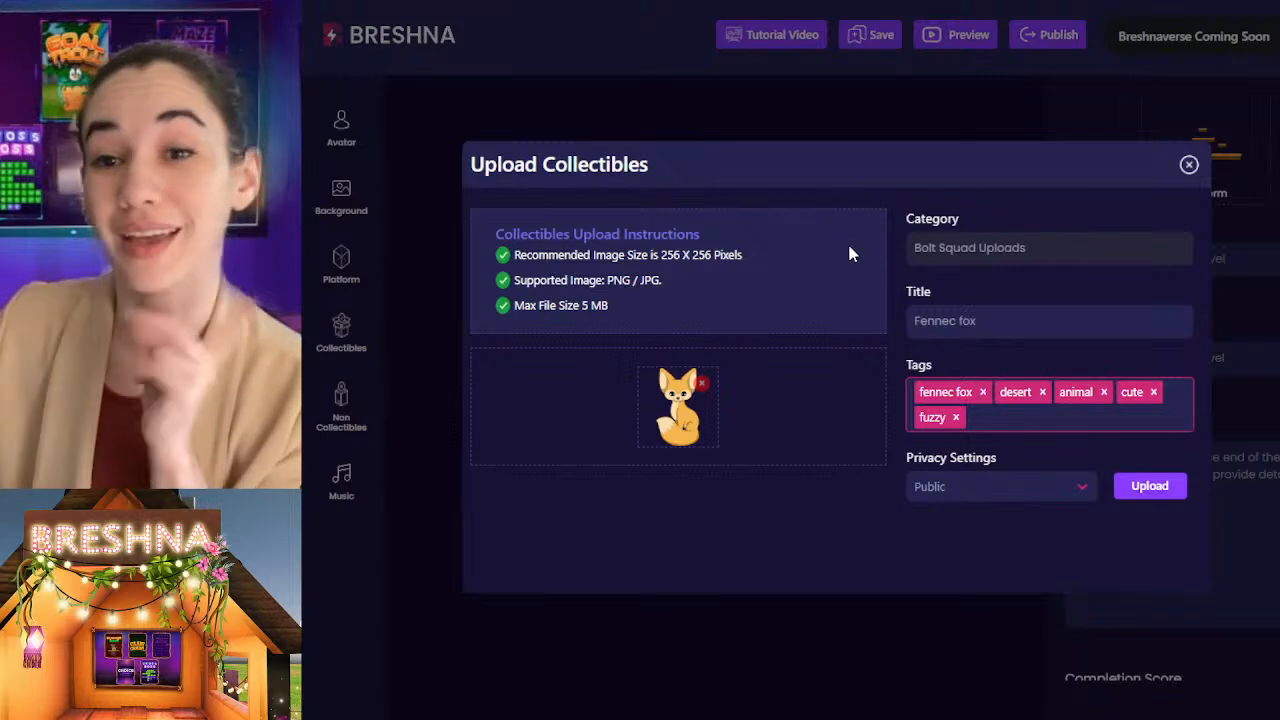
{"action": "left_click", "coordinate": [1152, 487]}
{"action": "left_click", "coordinate": [1152, 487]}
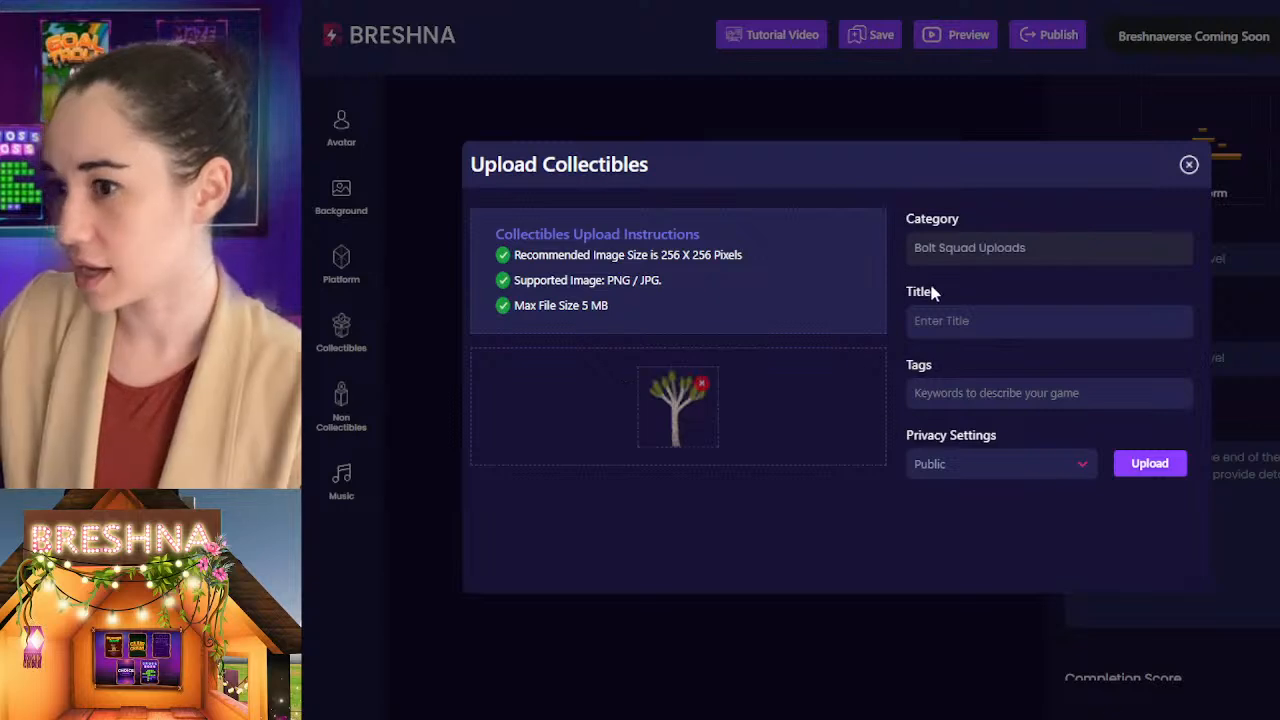
Step: Title the new collectible with the green-tufted tree image "Joshua tree"
{"action": "left_click", "coordinate": [972, 320]}
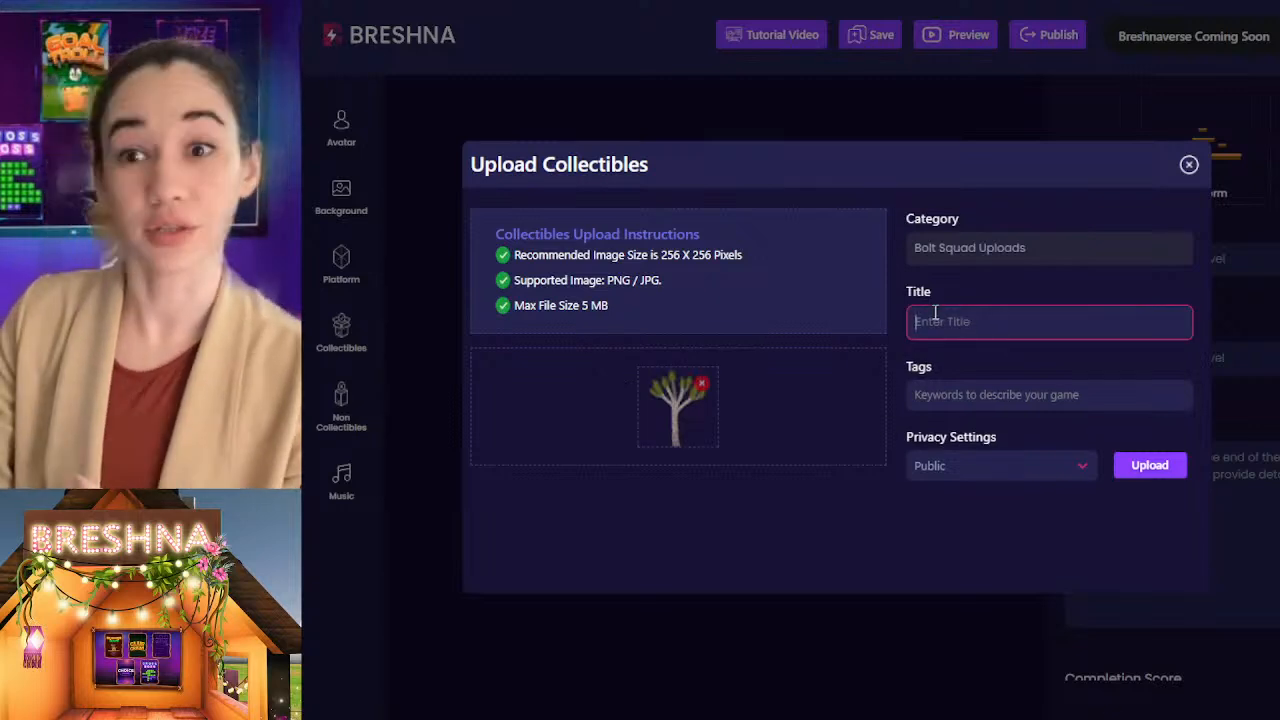
{"action": "type", "text": "Josh"}
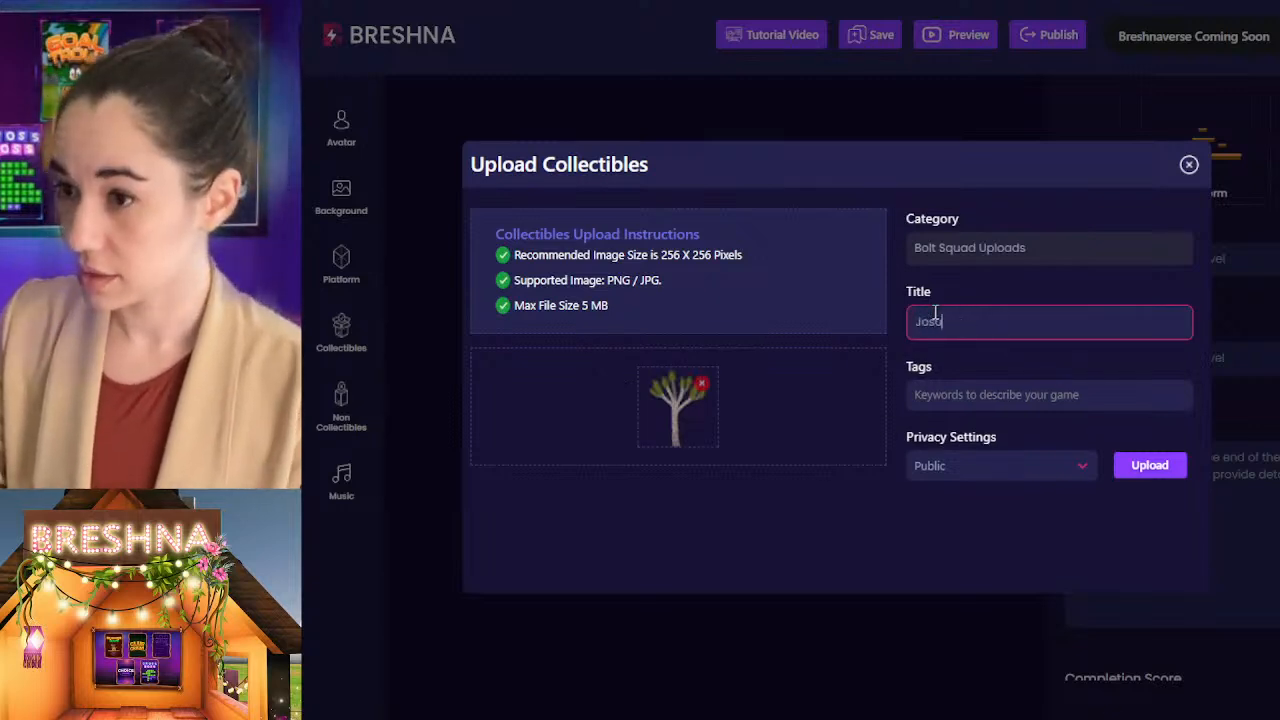
{"action": "type", "text": "ua t"}
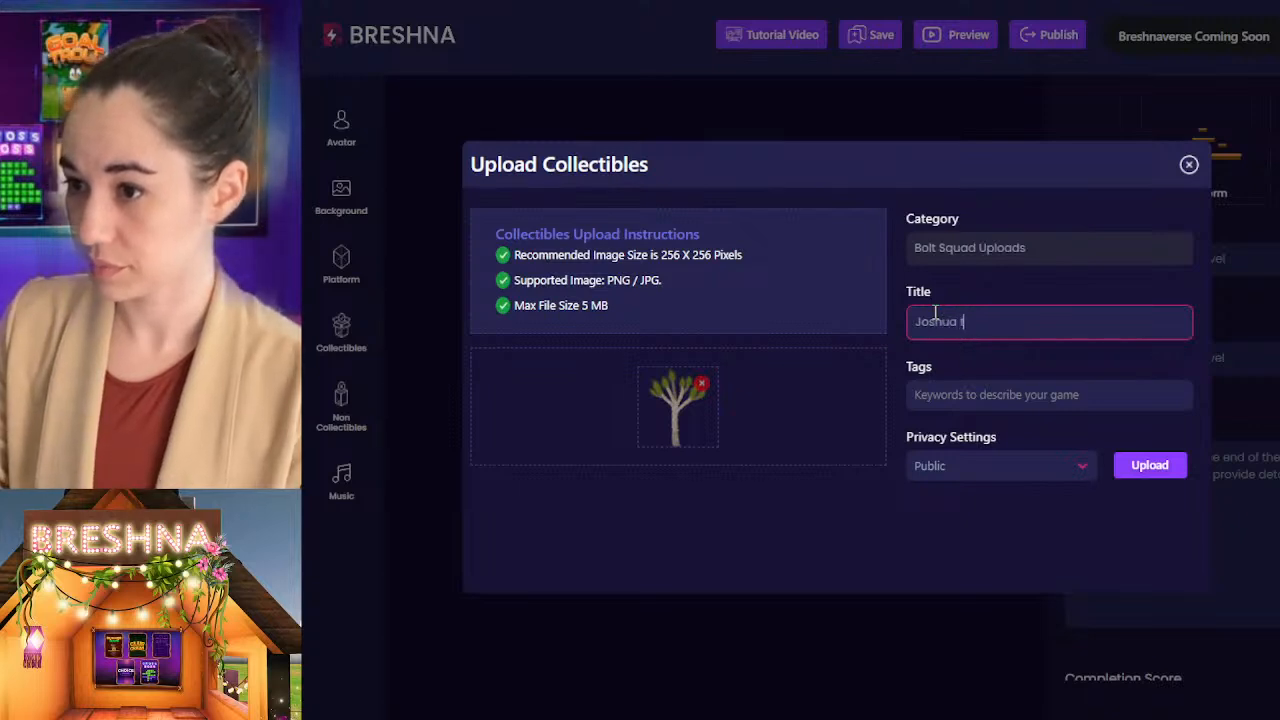
{"action": "type", "text": "ree"}
{"action": "key", "text": "Tab"}
Step: Tag the tree collectible with joshua tree, desert and plant, and upload it as Public
{"action": "type", "text": "Jo"}
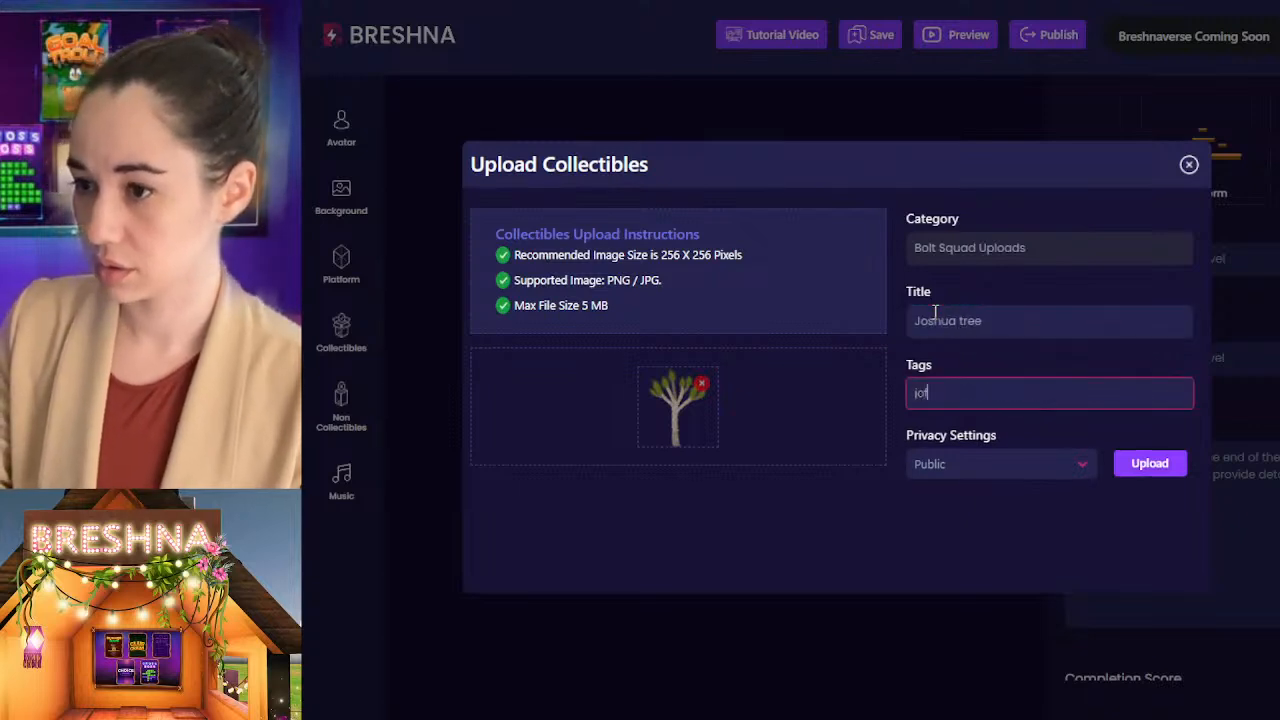
{"action": "type", "text": "shu"}
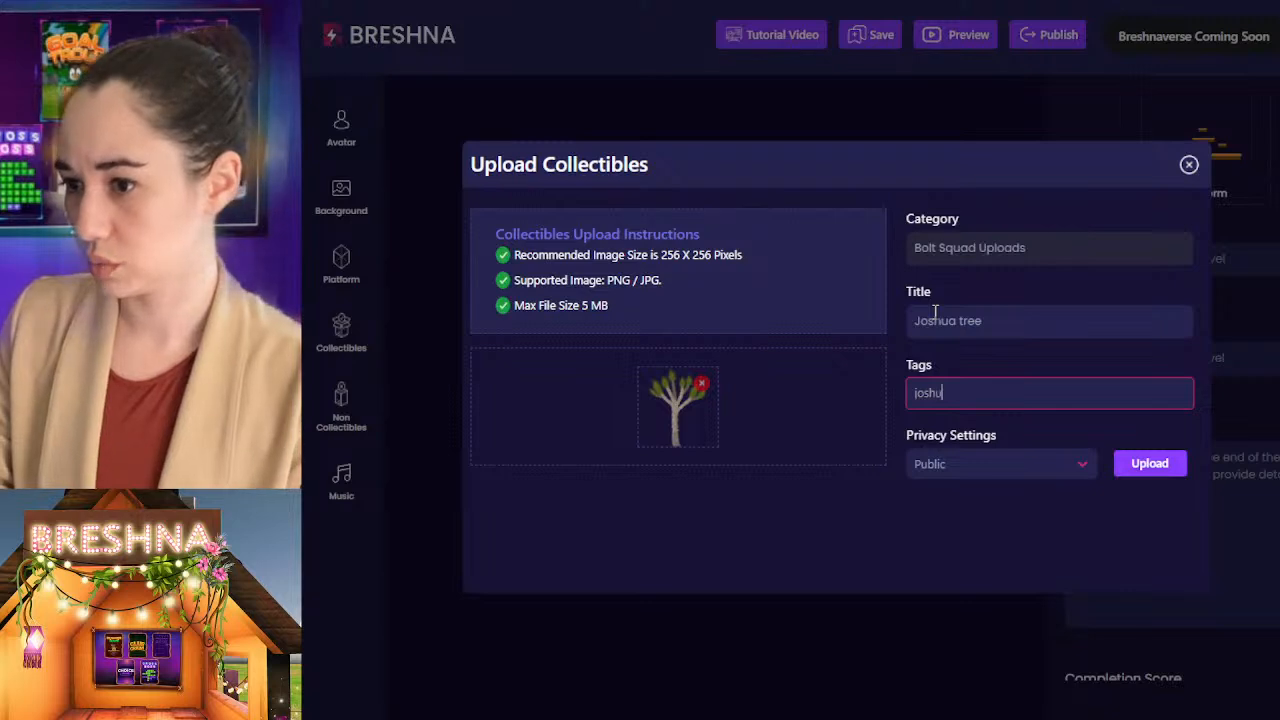
{"action": "type", "text": "a tree"}
{"action": "key", "text": "Return"}
{"action": "type", "text": "t"}
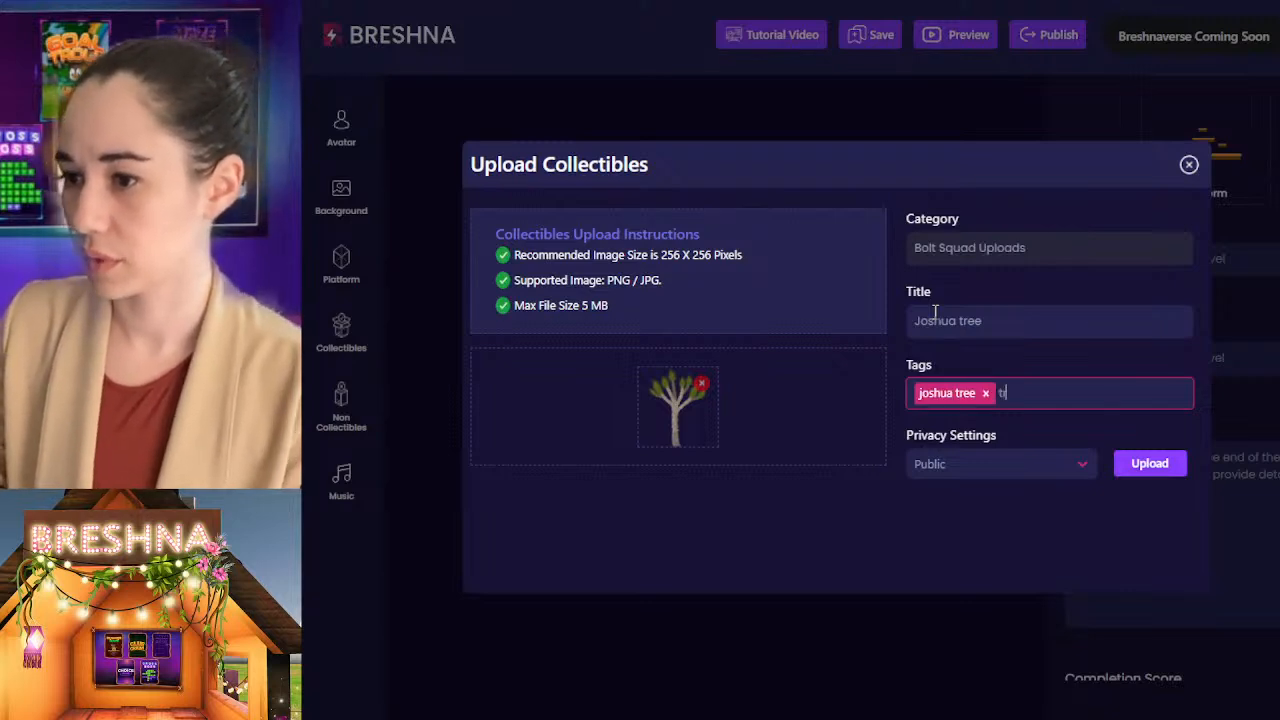
{"action": "key", "text": "BackSpace"}
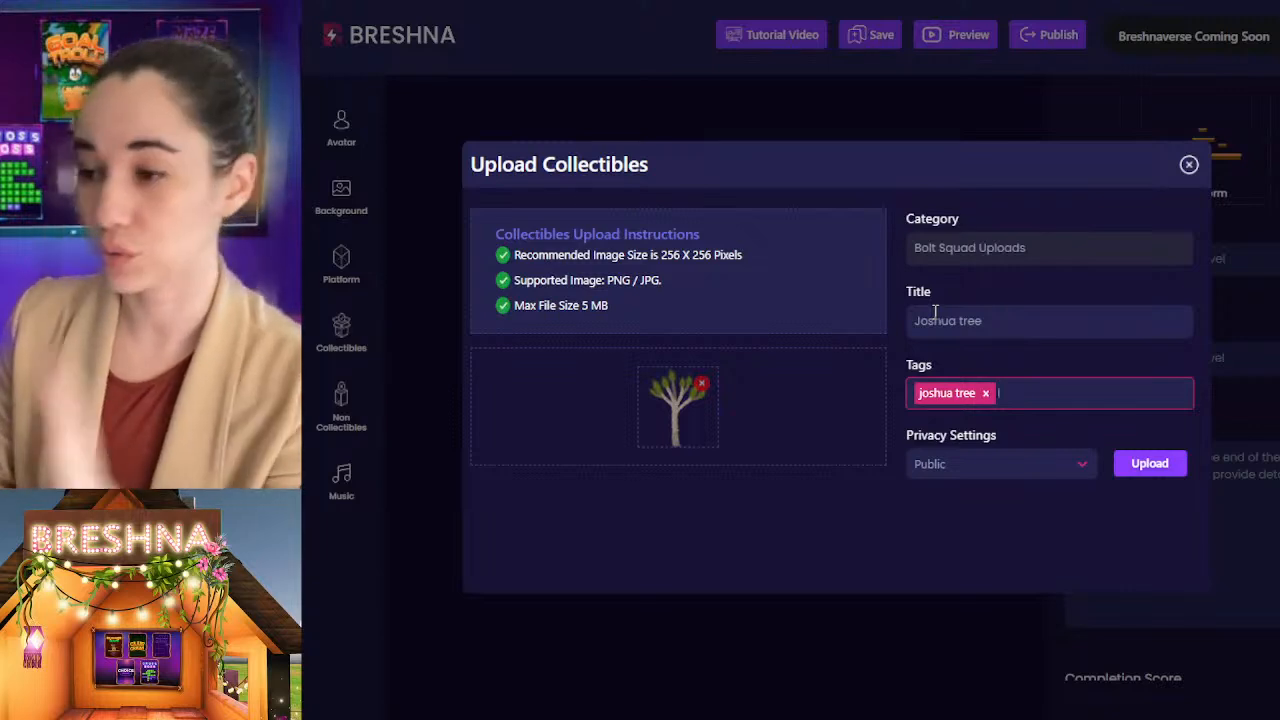
{"action": "type", "text": "esert"}
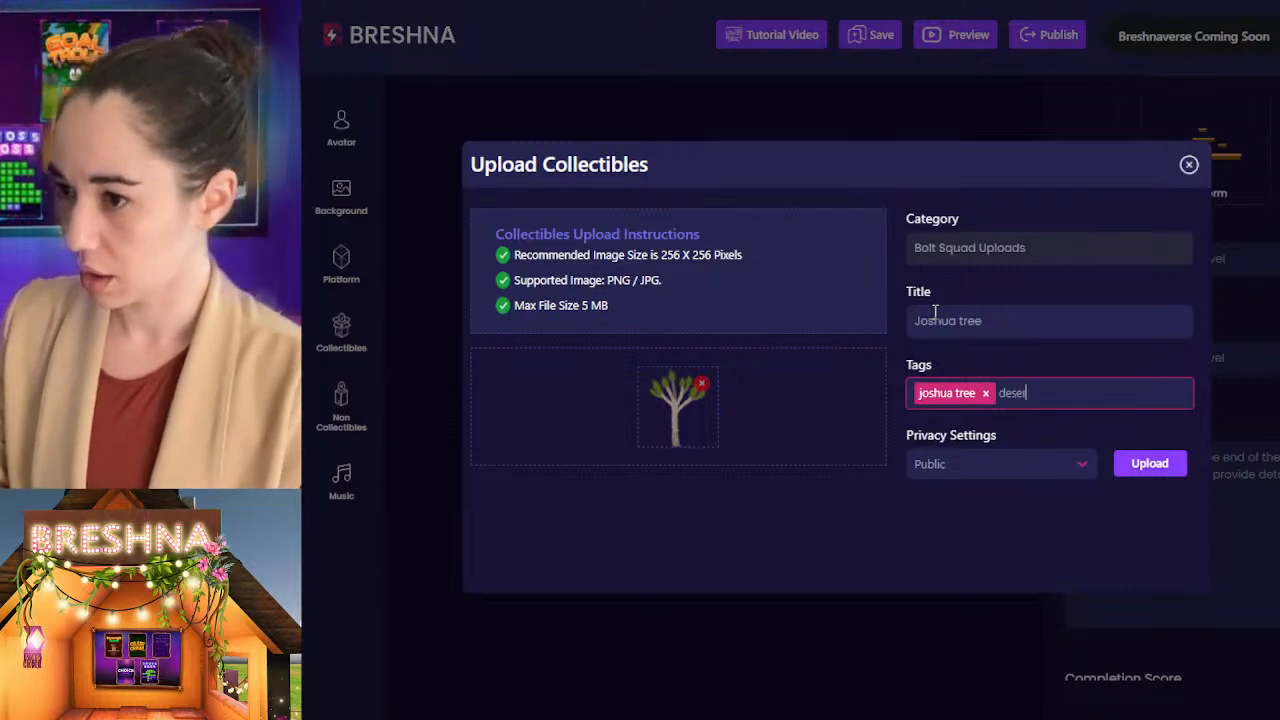
{"action": "key", "text": "Return"}
{"action": "type", "text": "plant"}
{"action": "key", "text": "Return"}
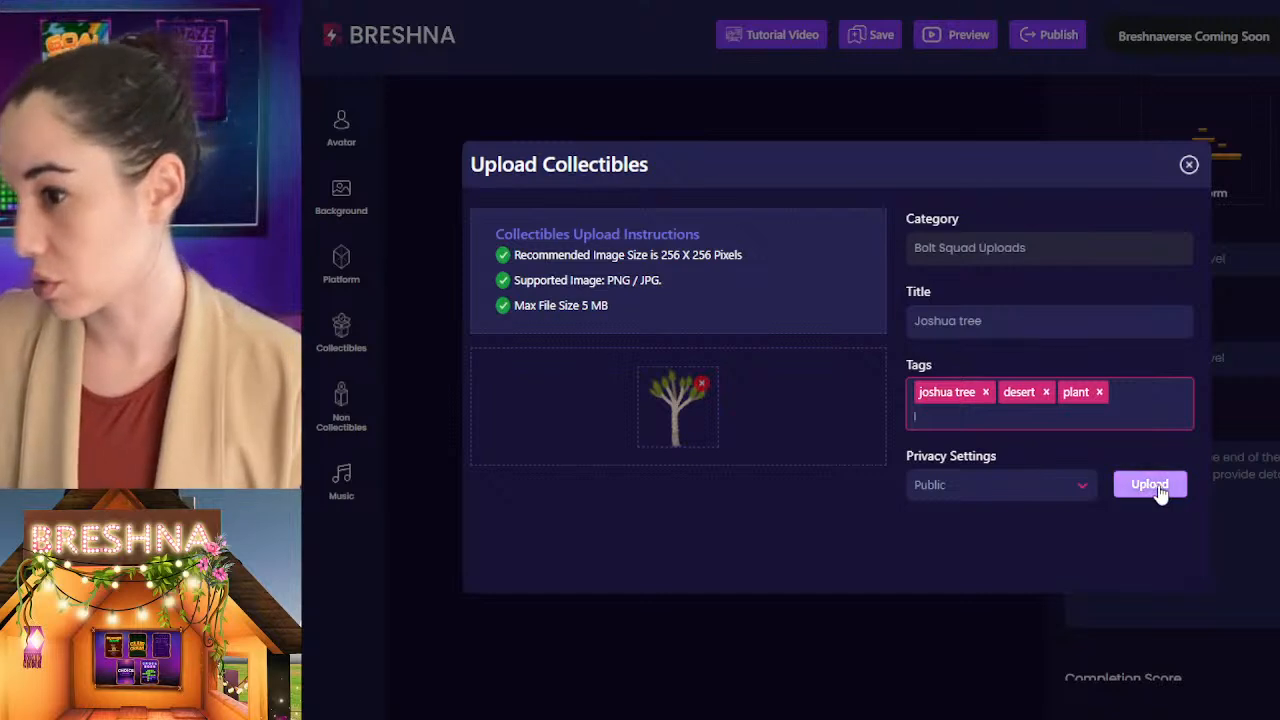
{"action": "left_click", "coordinate": [1163, 486]}
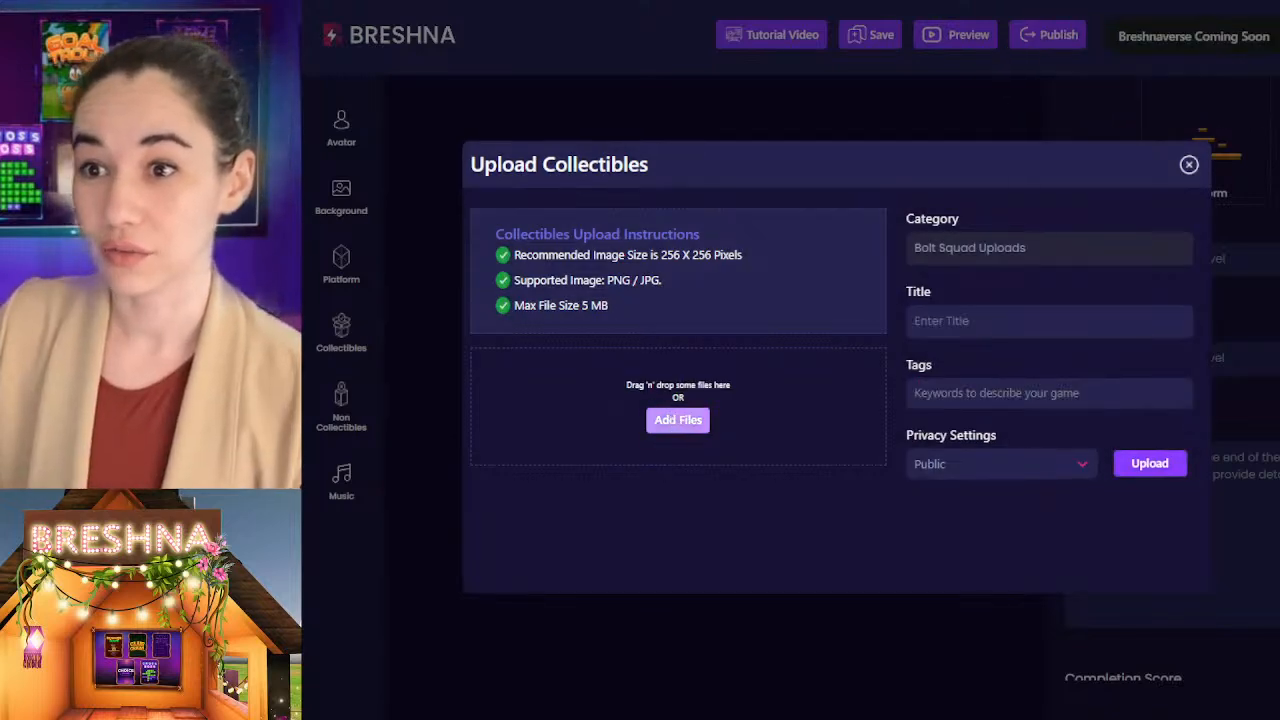
Step: Start a collectible upload with the scorpion image and title it "desert scorpion"
{"action": "left_click", "coordinate": [943, 312]}
{"action": "type", "text": "deser scorptio"}
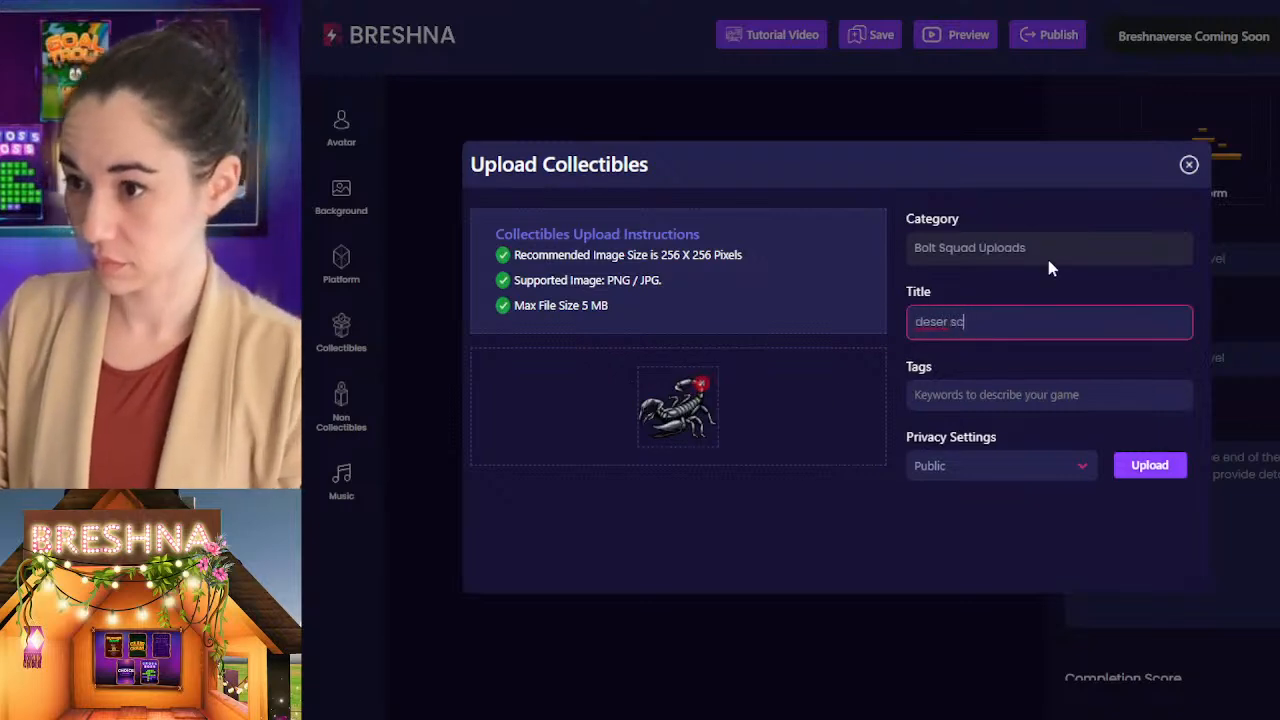
{"action": "key", "text": "BackSpace"}
{"action": "key", "text": "BackSpace"}
{"action": "key", "text": "BackSpace"}
{"action": "key", "text": "BackSpace"}
{"action": "key", "text": "BackSpace"}
{"action": "key", "text": "BackSpace"}
{"action": "key", "text": "BackSpace"}
{"action": "key", "text": "BackSpace"}
{"action": "key", "text": "BackSpace"}
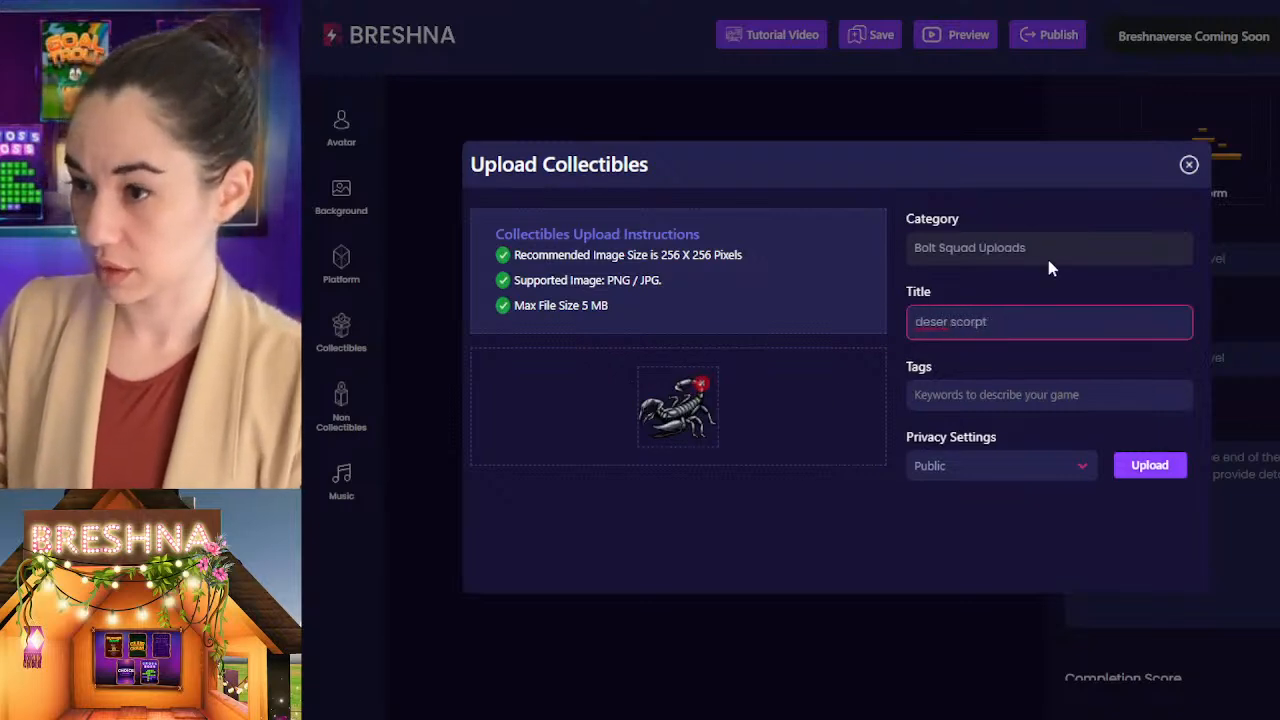
{"action": "type", "text": "t sco"}
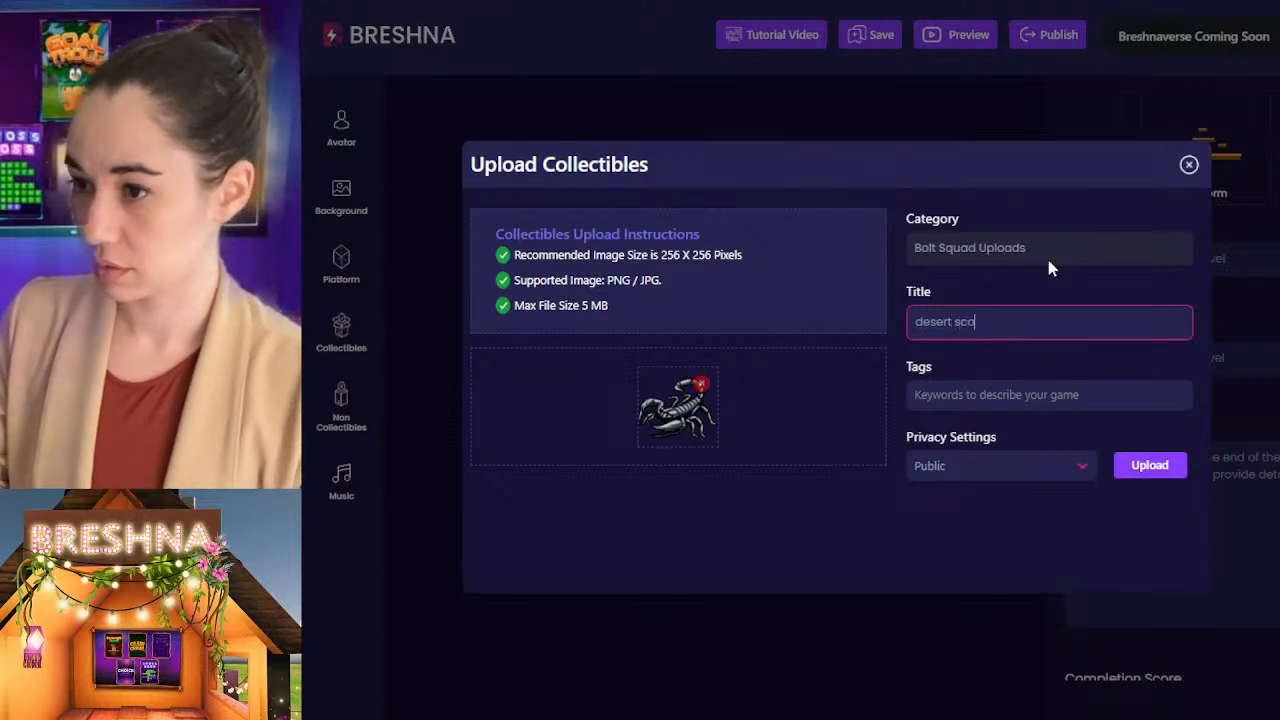
{"action": "type", "text": "rpion"}
{"action": "key", "text": "Tab"}
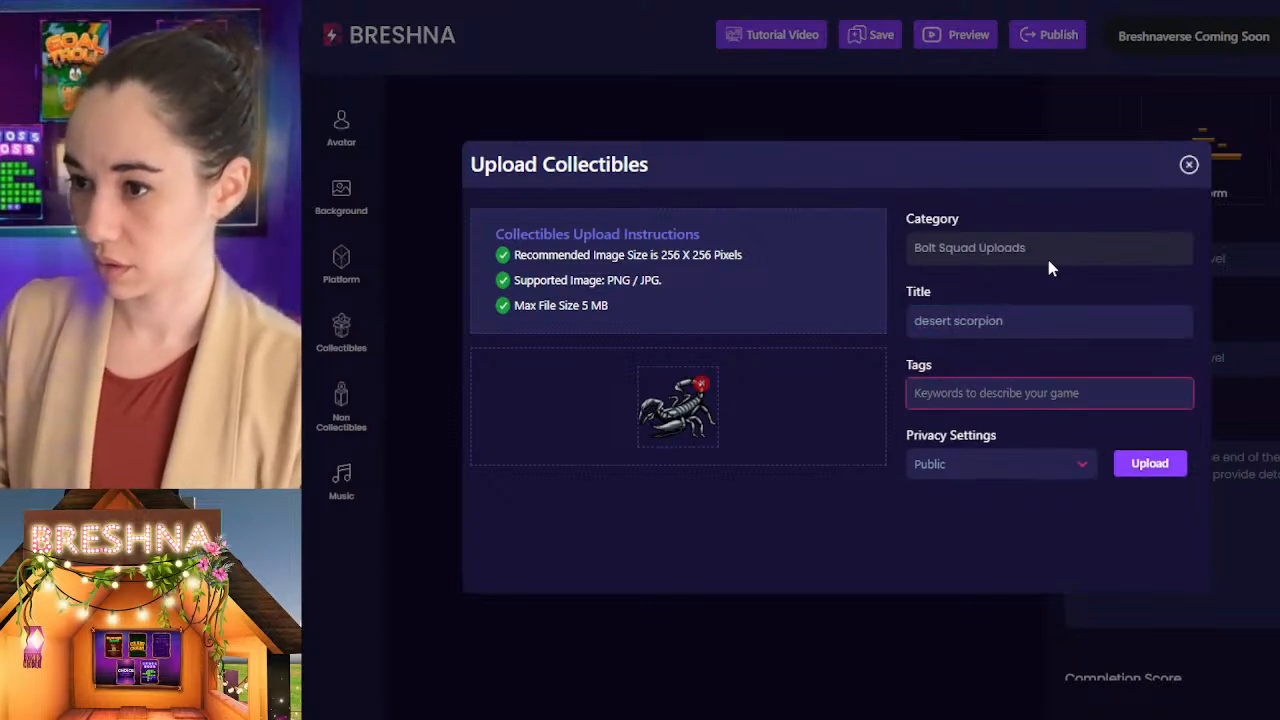
Step: Tag the scorpion collectible with desert scorpion, poisionous, venomous and mean, and upload it
{"action": "type", "text": "desert s"}
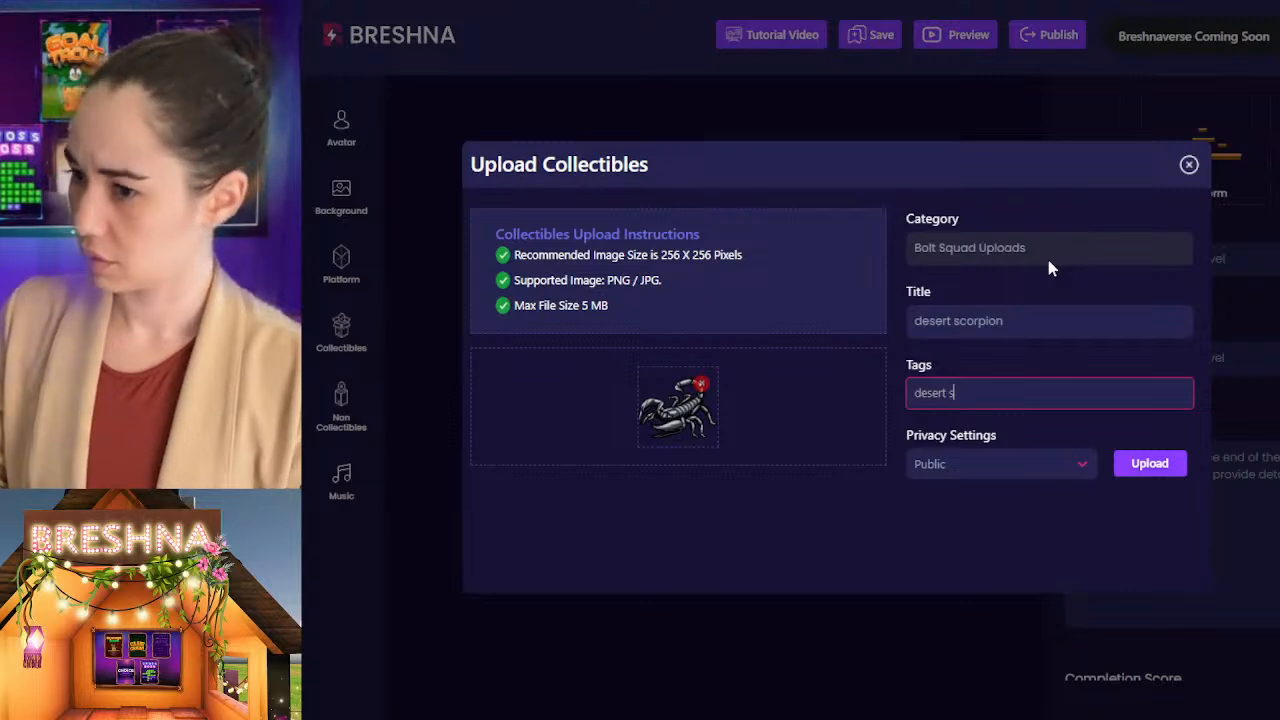
{"action": "type", "text": "corpion"}
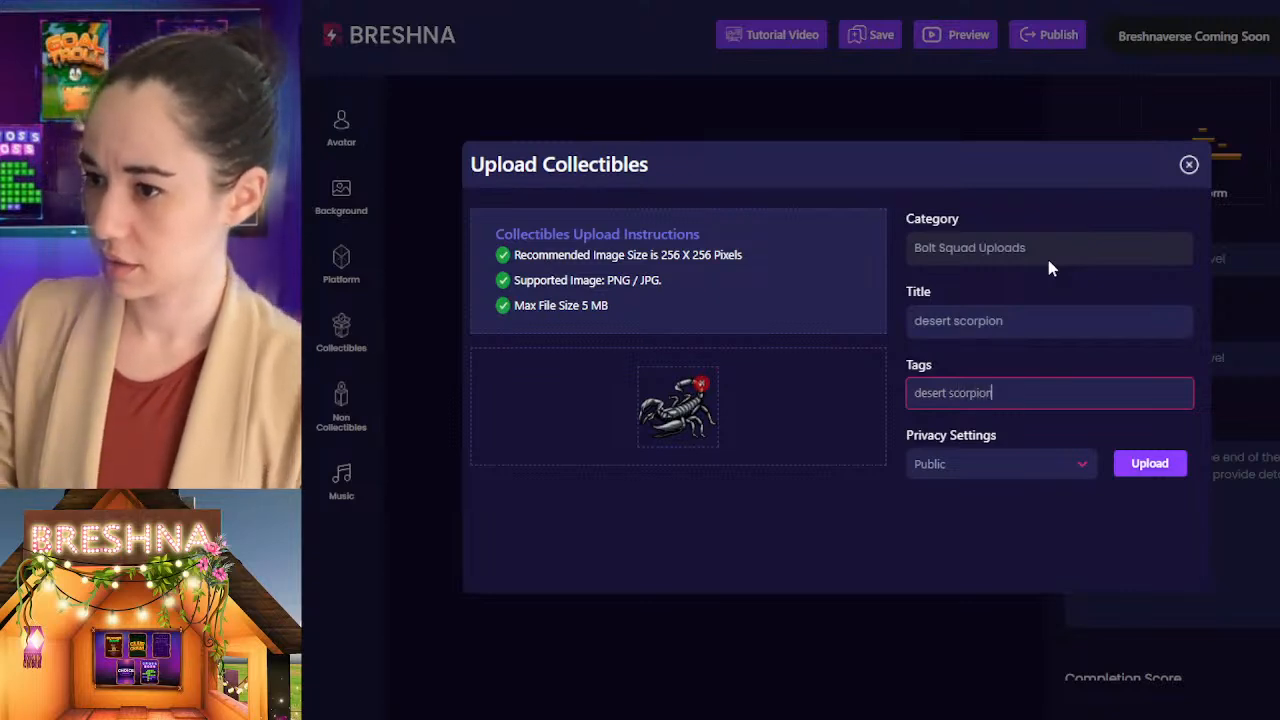
{"action": "key", "text": "Return"}
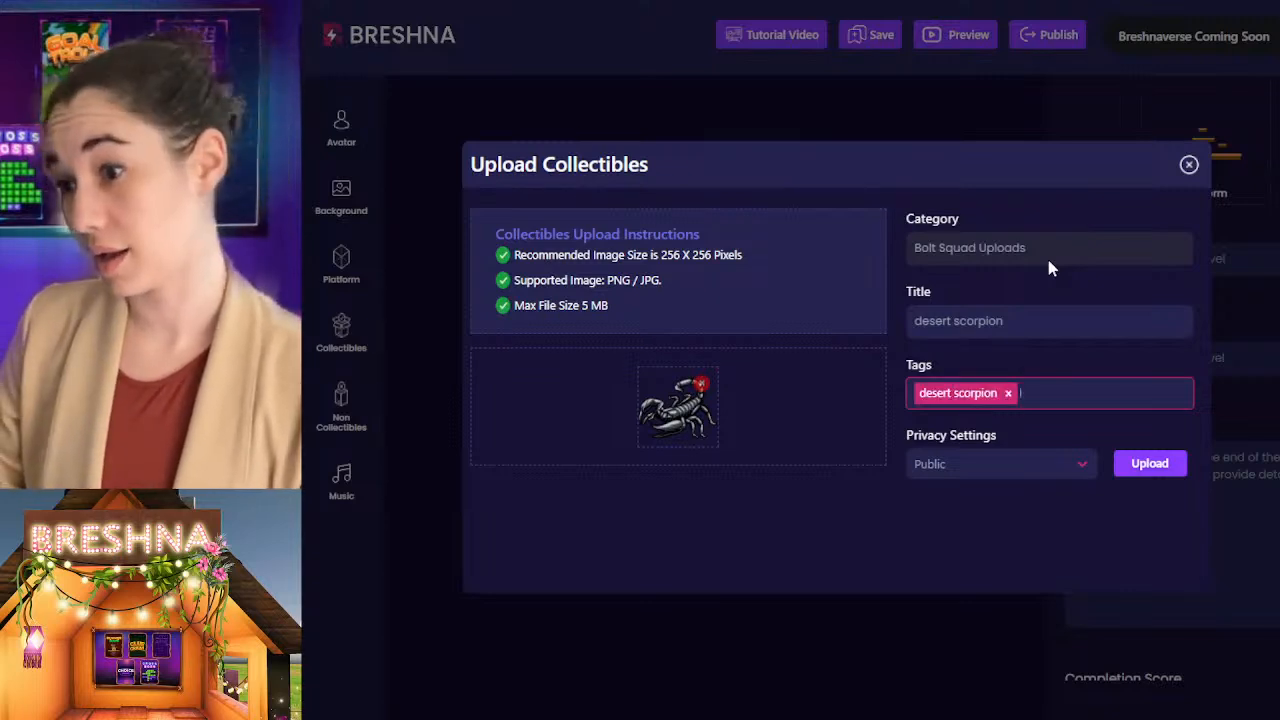
{"action": "type", "text": "poision"}
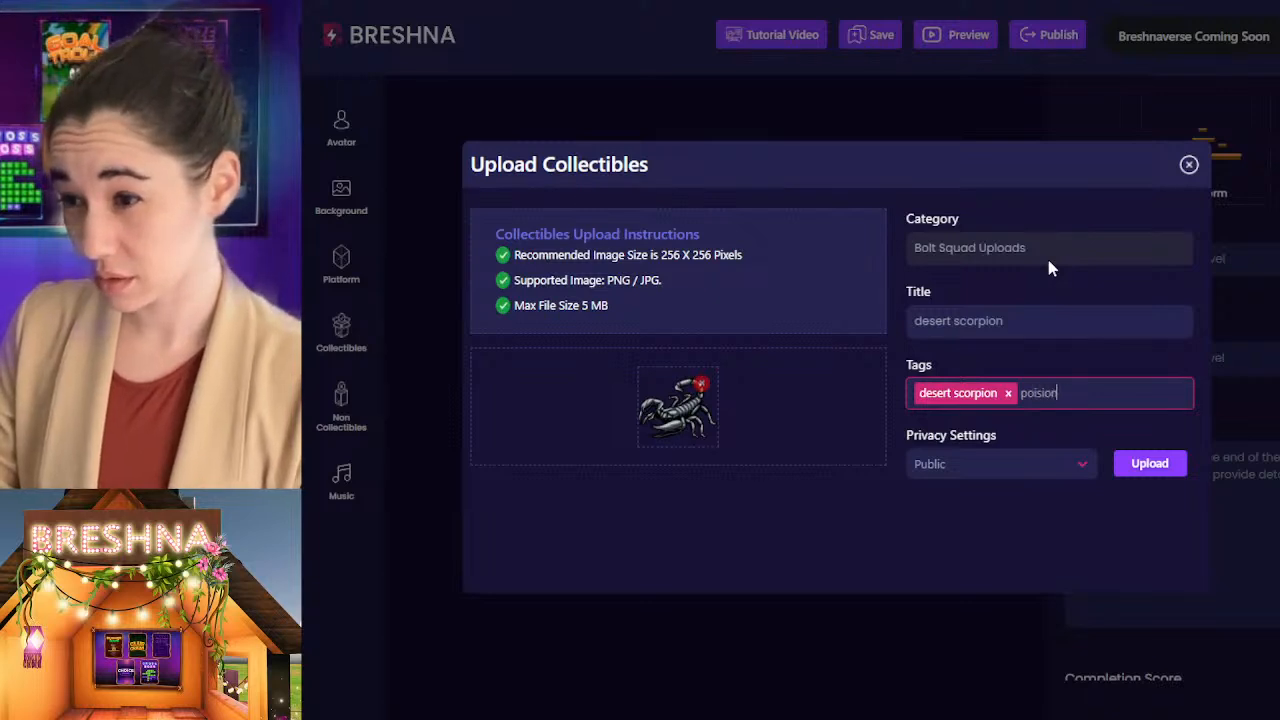
{"action": "type", "text": "ous"}
{"action": "key", "text": "Return"}
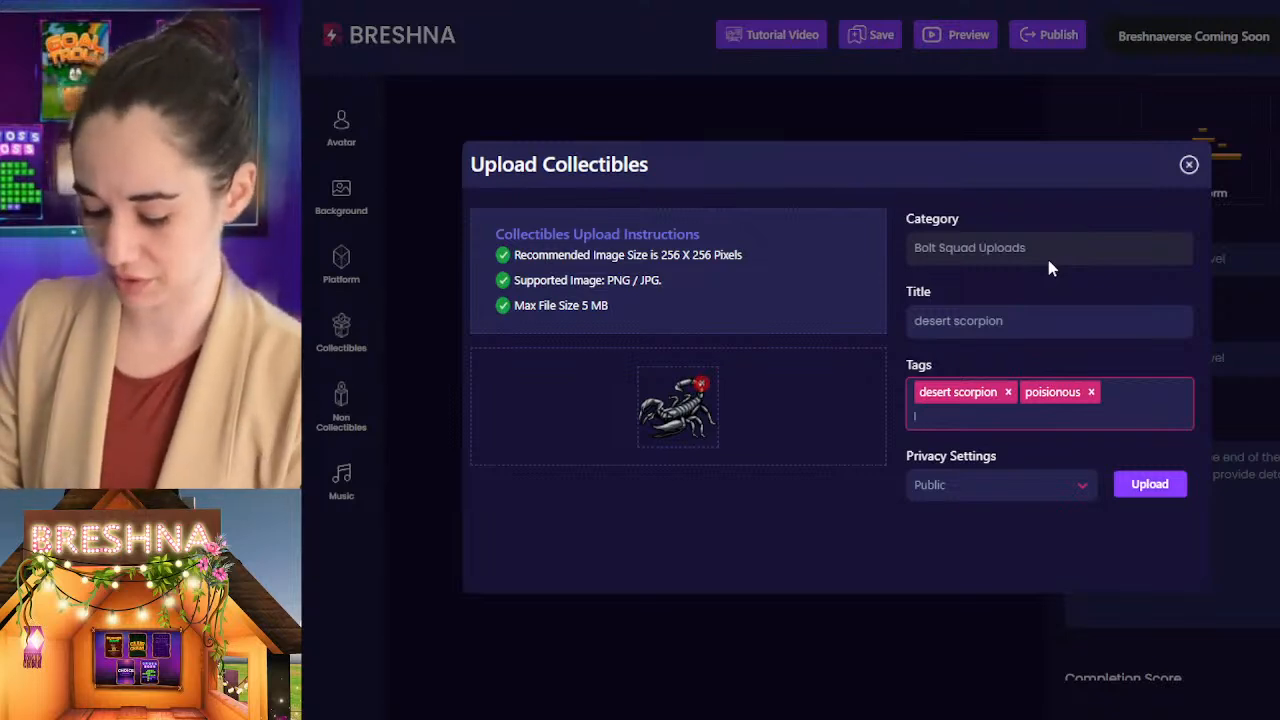
{"action": "type", "text": "venomous"}
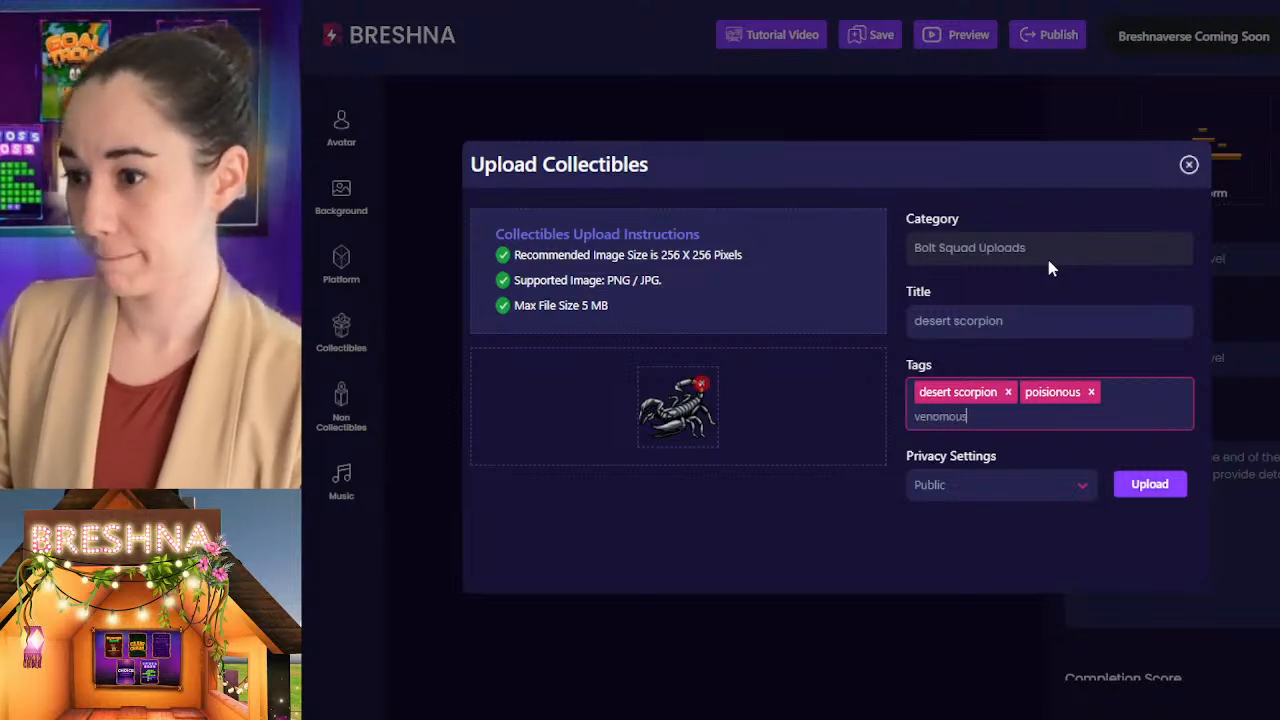
{"action": "key", "text": "Return"}
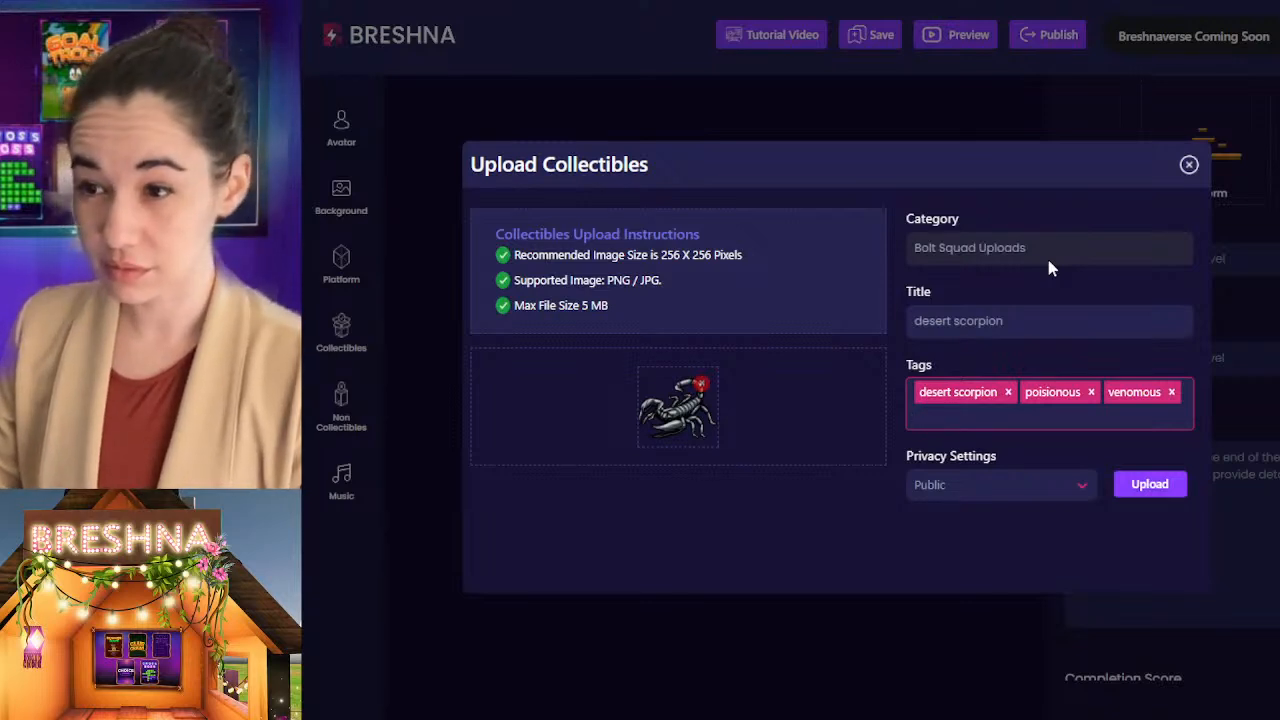
{"action": "type", "text": "mean"}
{"action": "key", "text": "Return"}
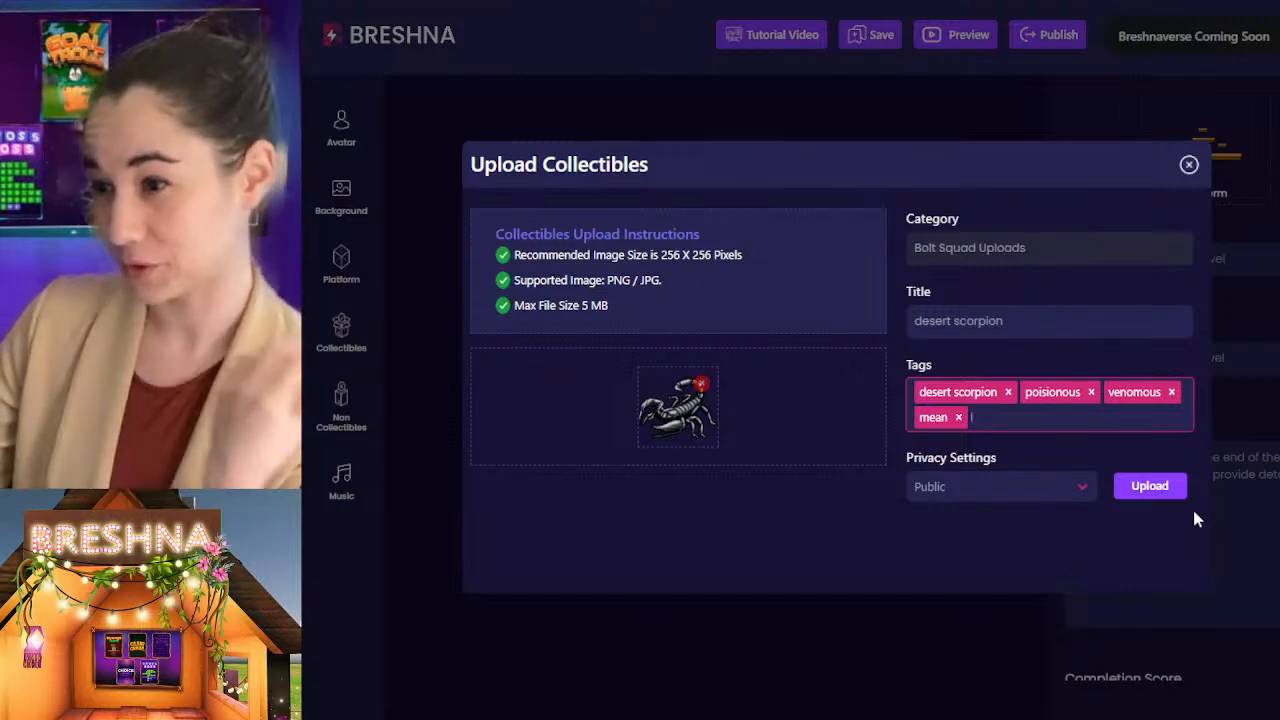
{"action": "left_click", "coordinate": [1168, 490]}
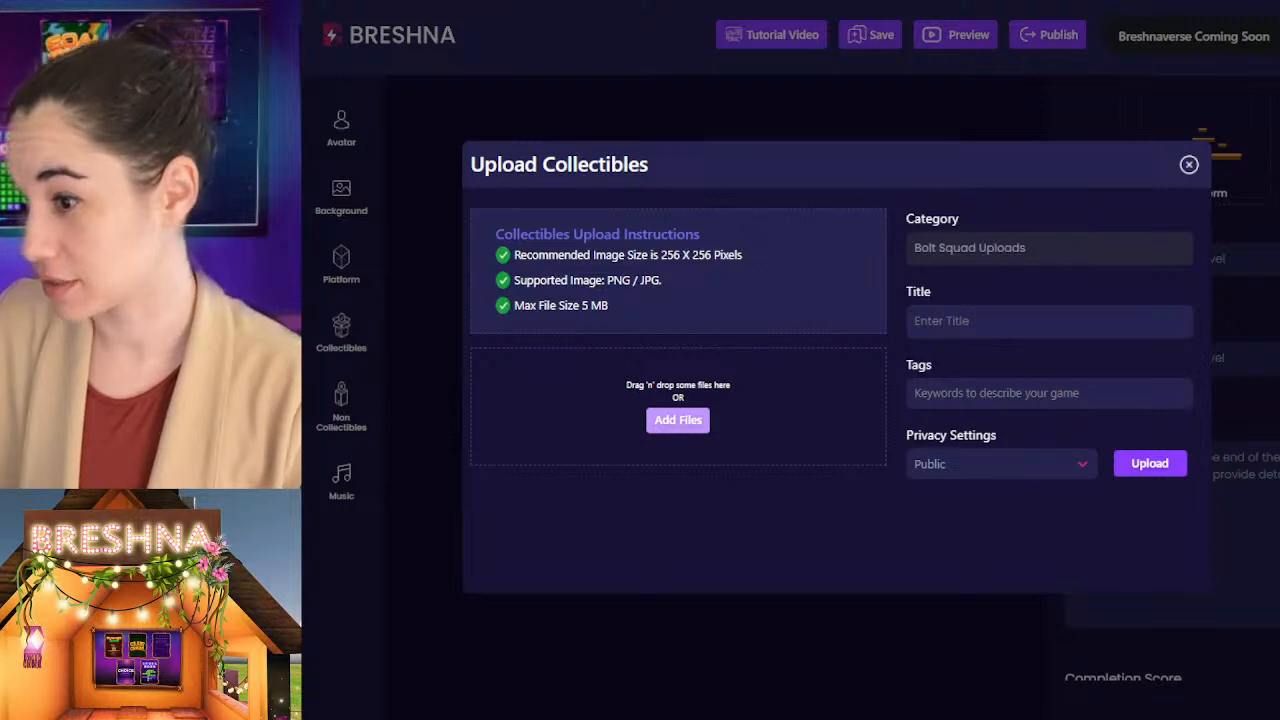
Step: Title the collectible with the brown bear image "bear" and tag it with bear, fuzzy and cute
{"action": "left_click", "coordinate": [950, 322]}
{"action": "type", "text": "bear"}
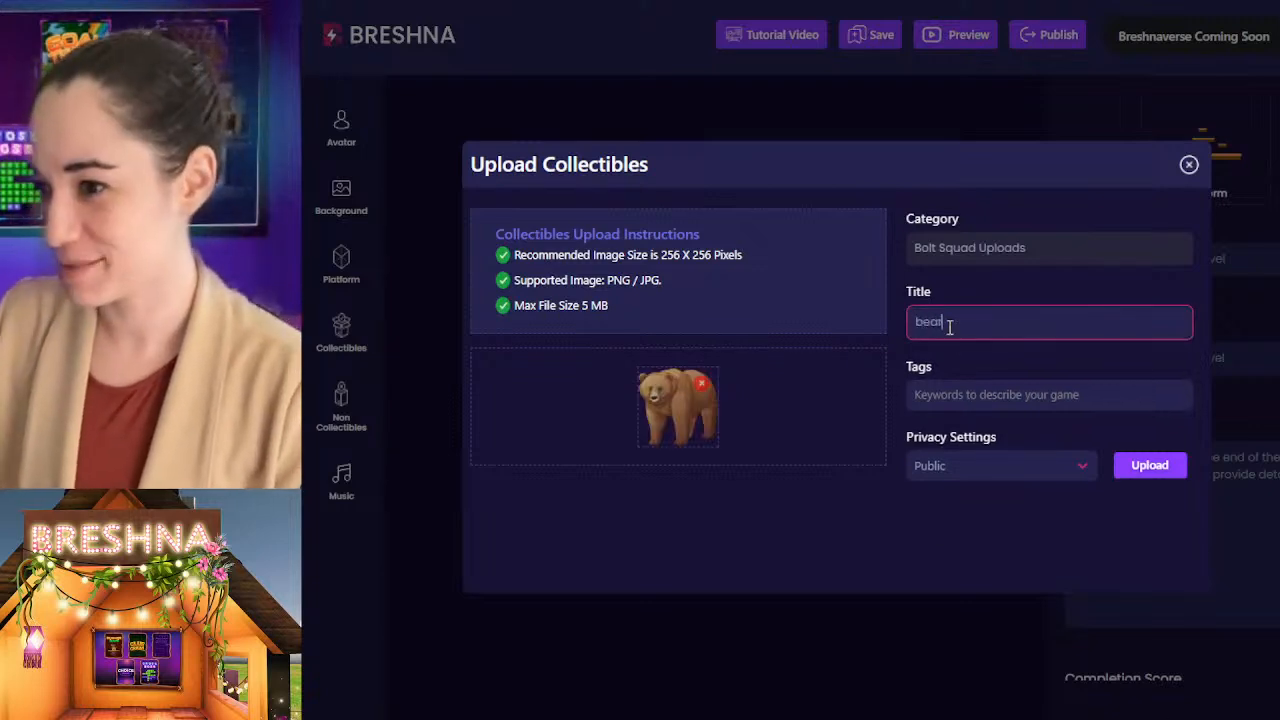
{"action": "key", "text": "Tab"}
{"action": "type", "text": "bear"}
{"action": "key", "text": "Return"}
{"action": "type", "text": "fuzzy"}
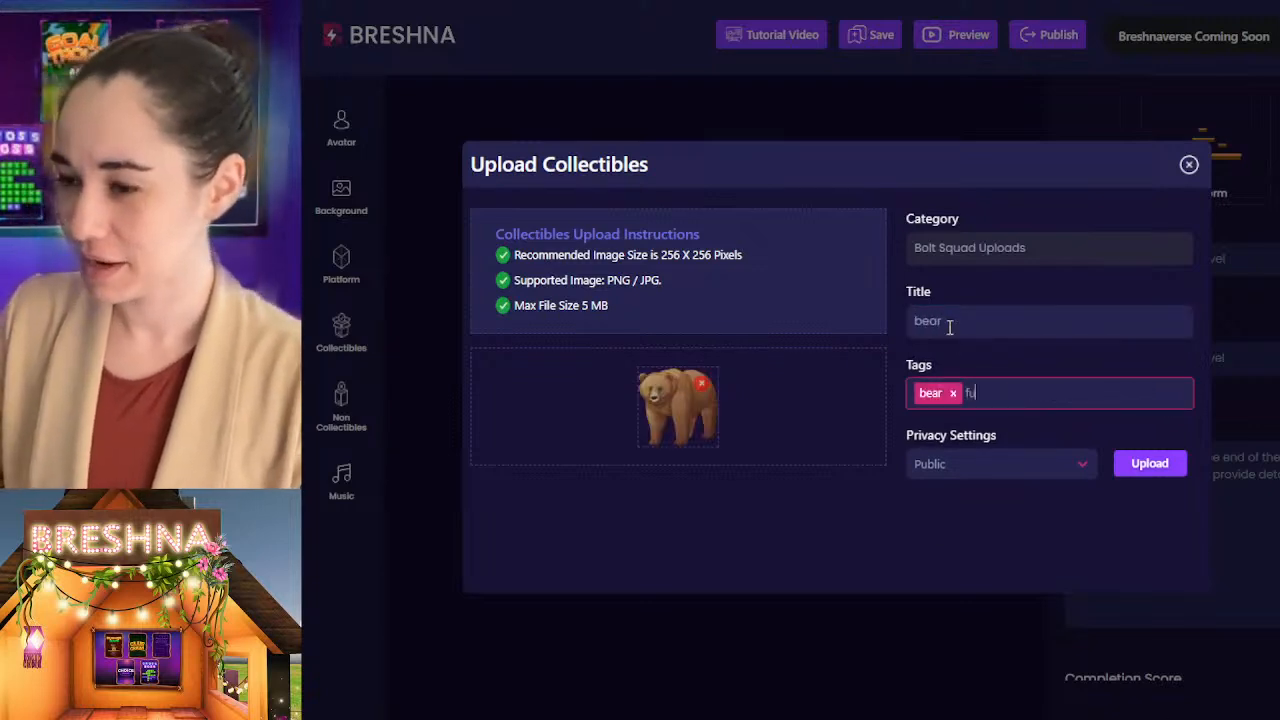
{"action": "key", "text": "Return"}
{"action": "type", "text": "cute"}
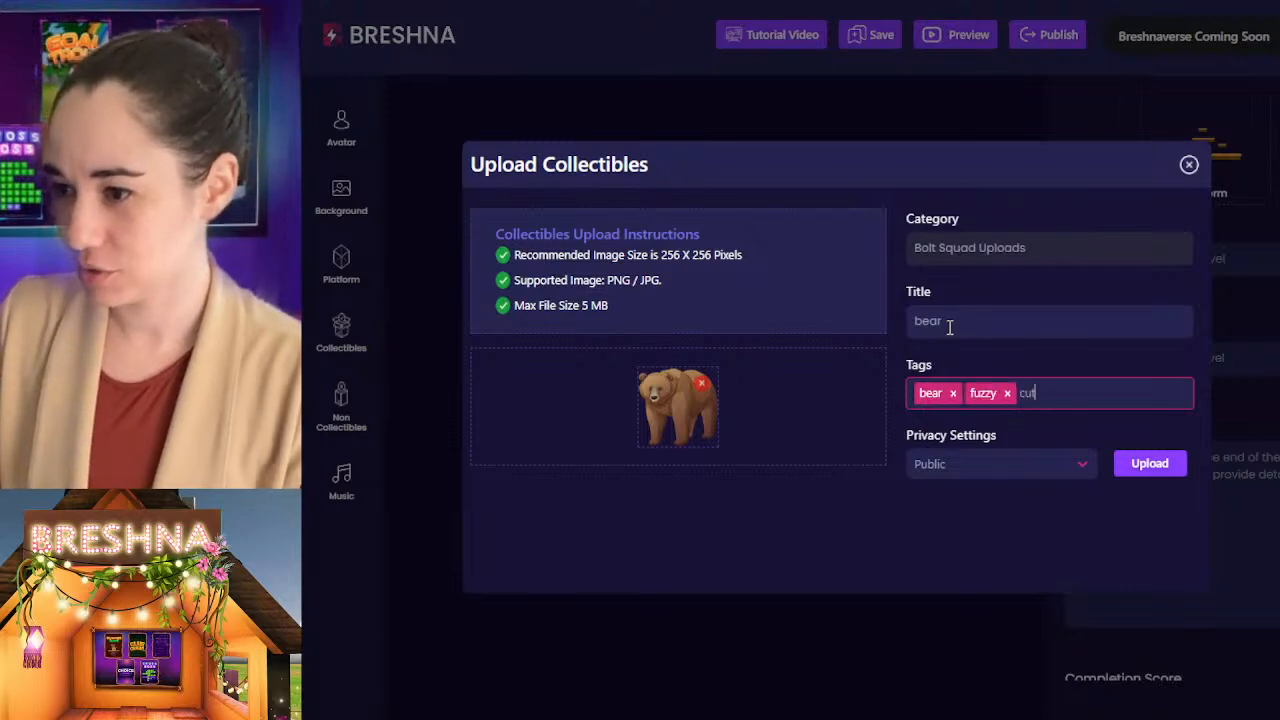
{"action": "key", "text": "Return"}
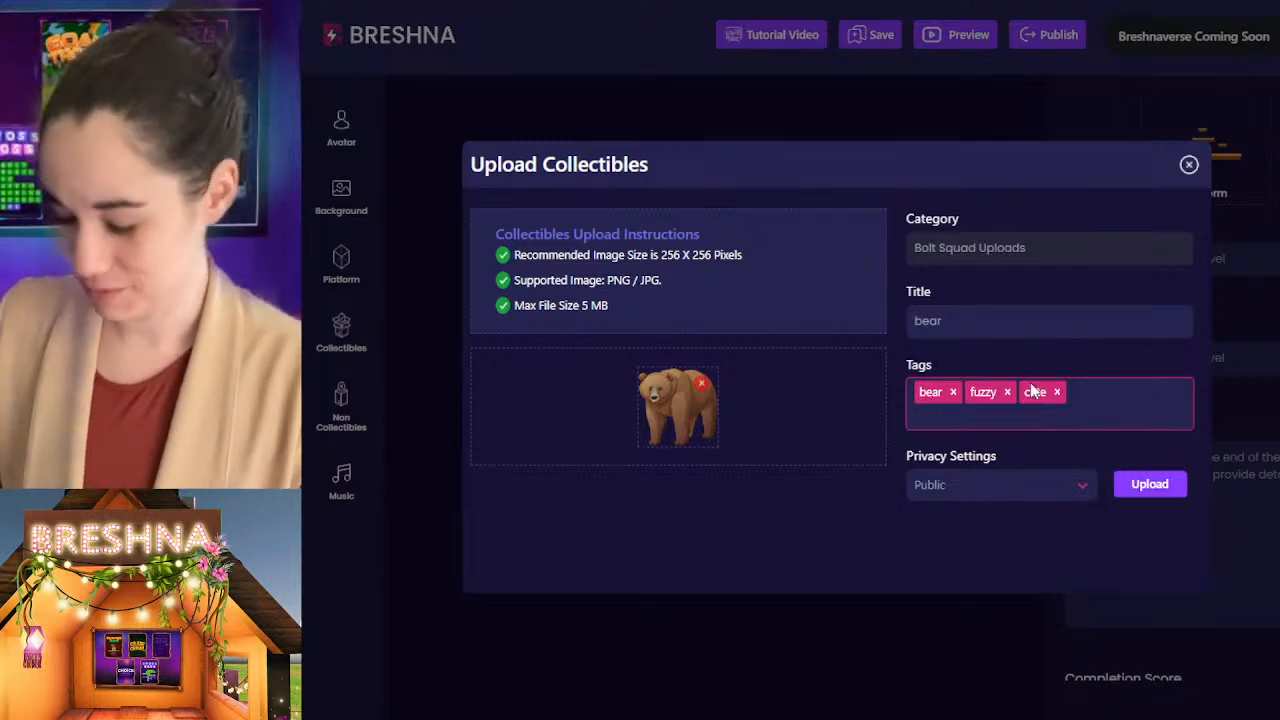
Step: Add the tag forest to the bear collectible and try to upload it
{"action": "type", "text": "forest"}
{"action": "key", "text": "Return"}
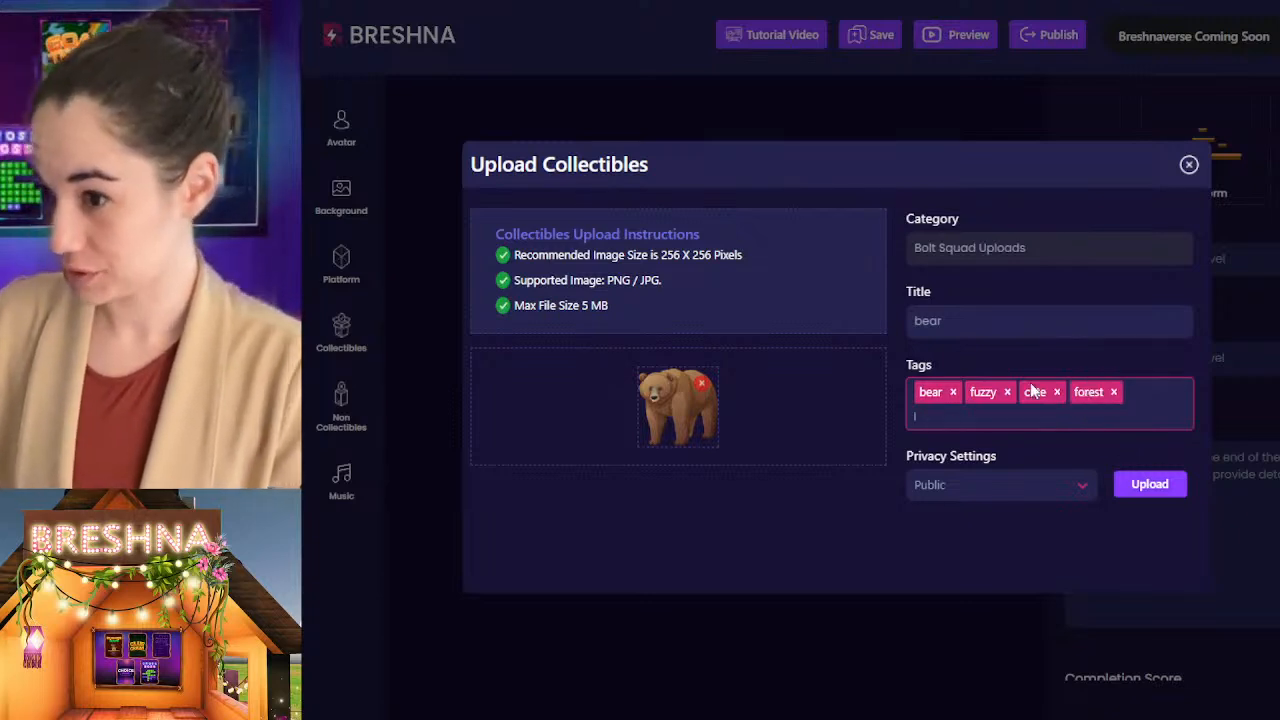
{"action": "left_click", "coordinate": [1165, 483]}
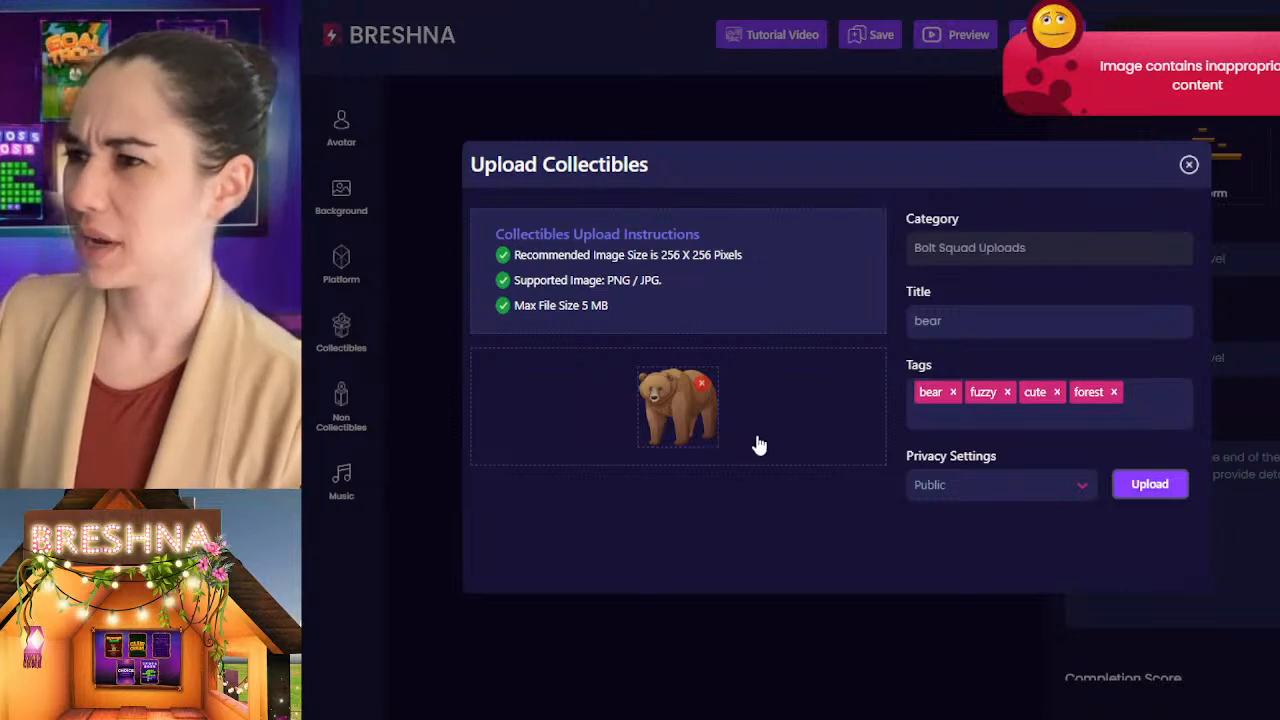
Step: Replace the bear image with the deer image and change the collectible's title to "deer"
{"action": "left_click", "coordinate": [1019, 316]}
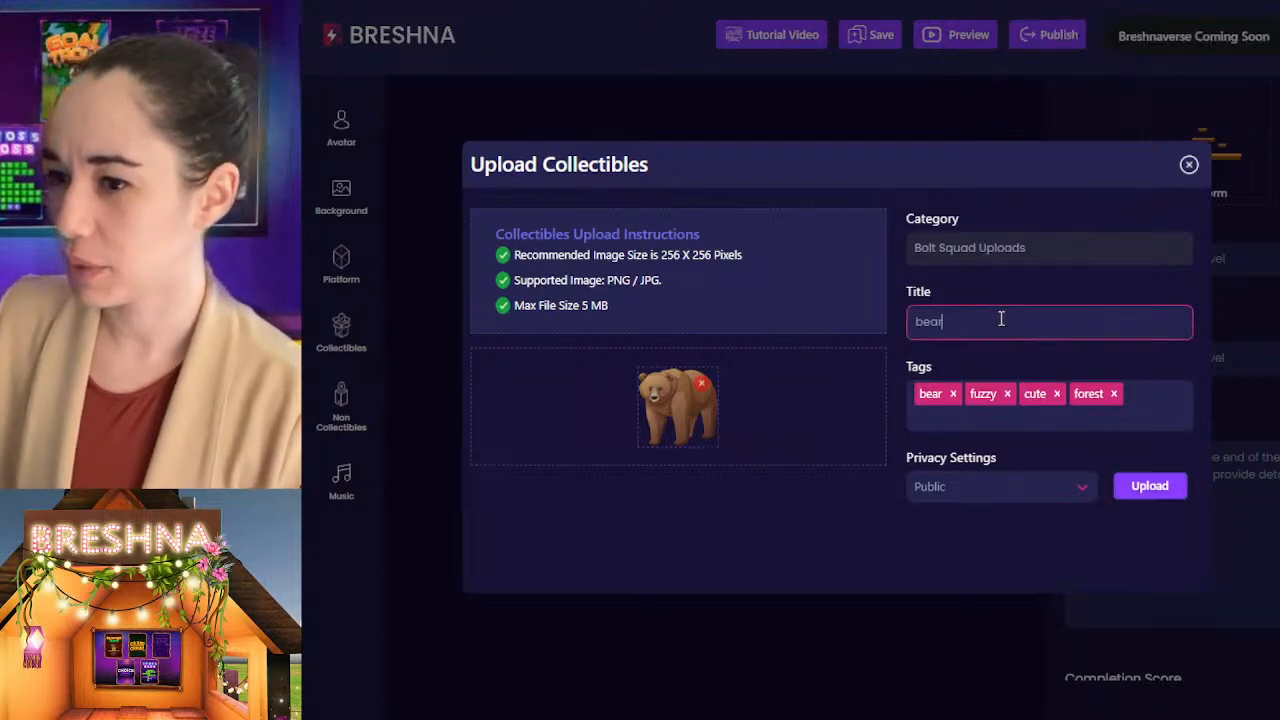
{"action": "left_click", "coordinate": [702, 387]}
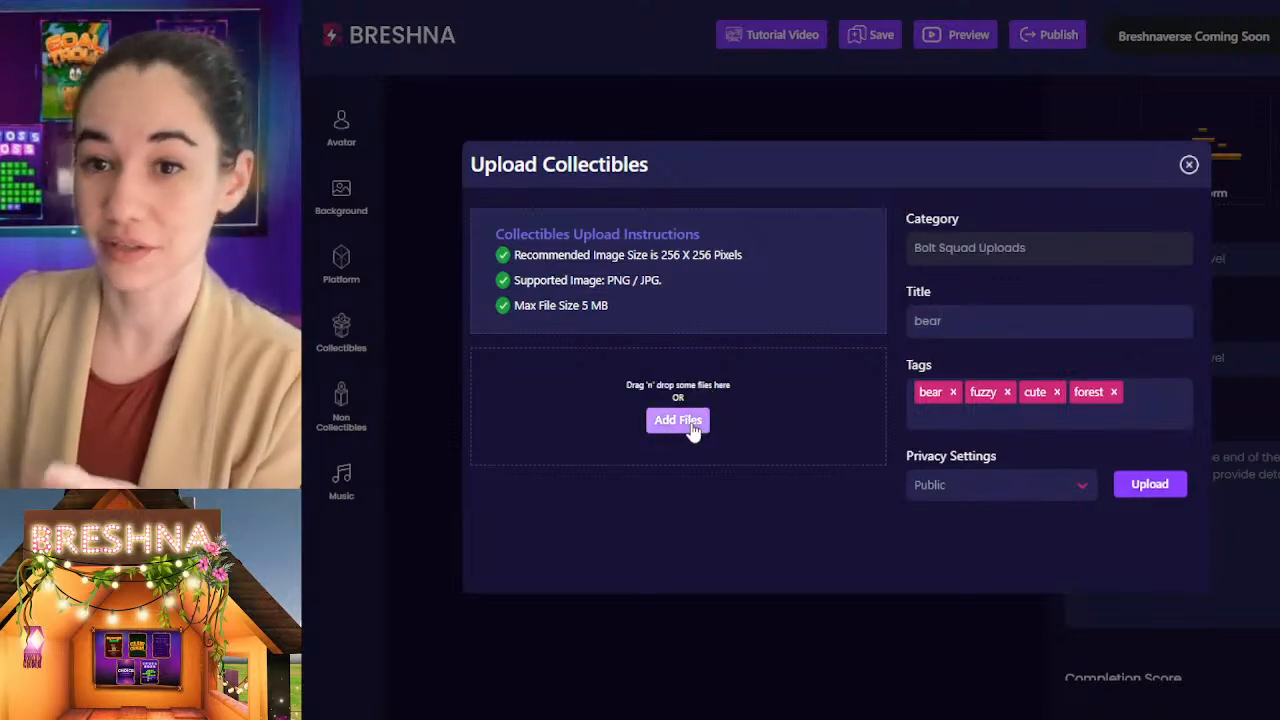
{"action": "double_click", "coordinate": [980, 316]}
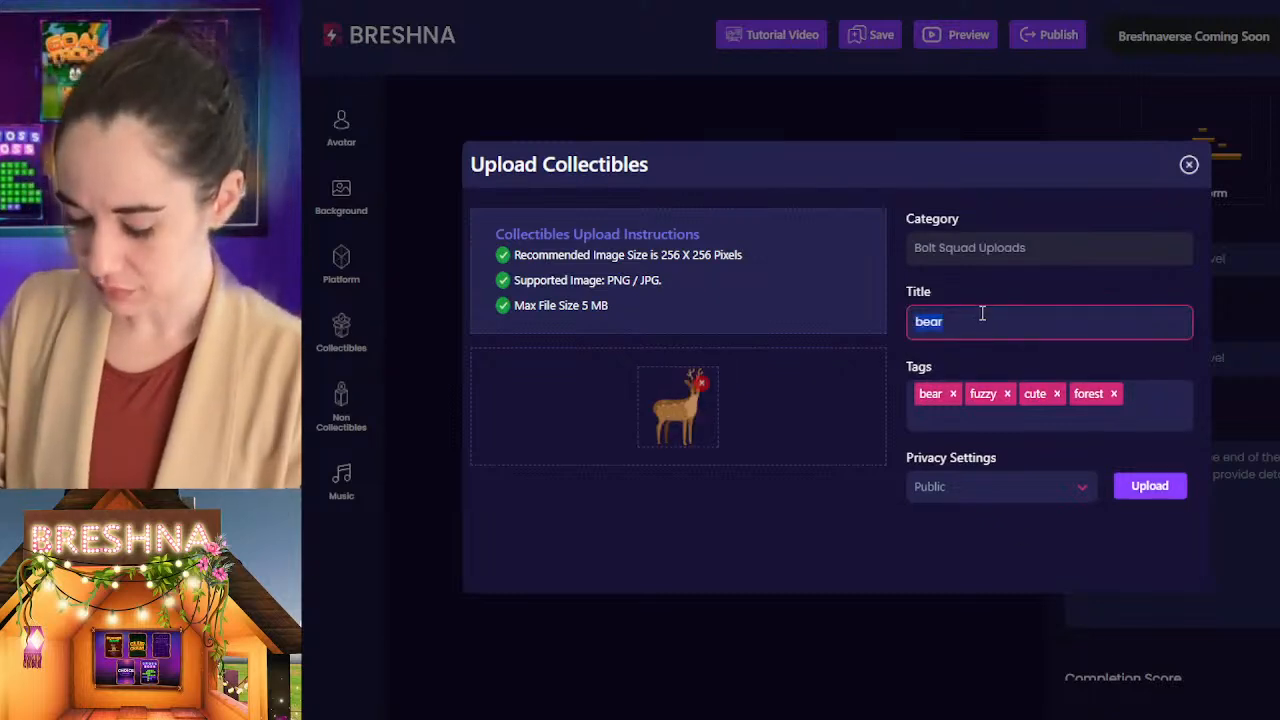
{"action": "type", "text": "deer"}
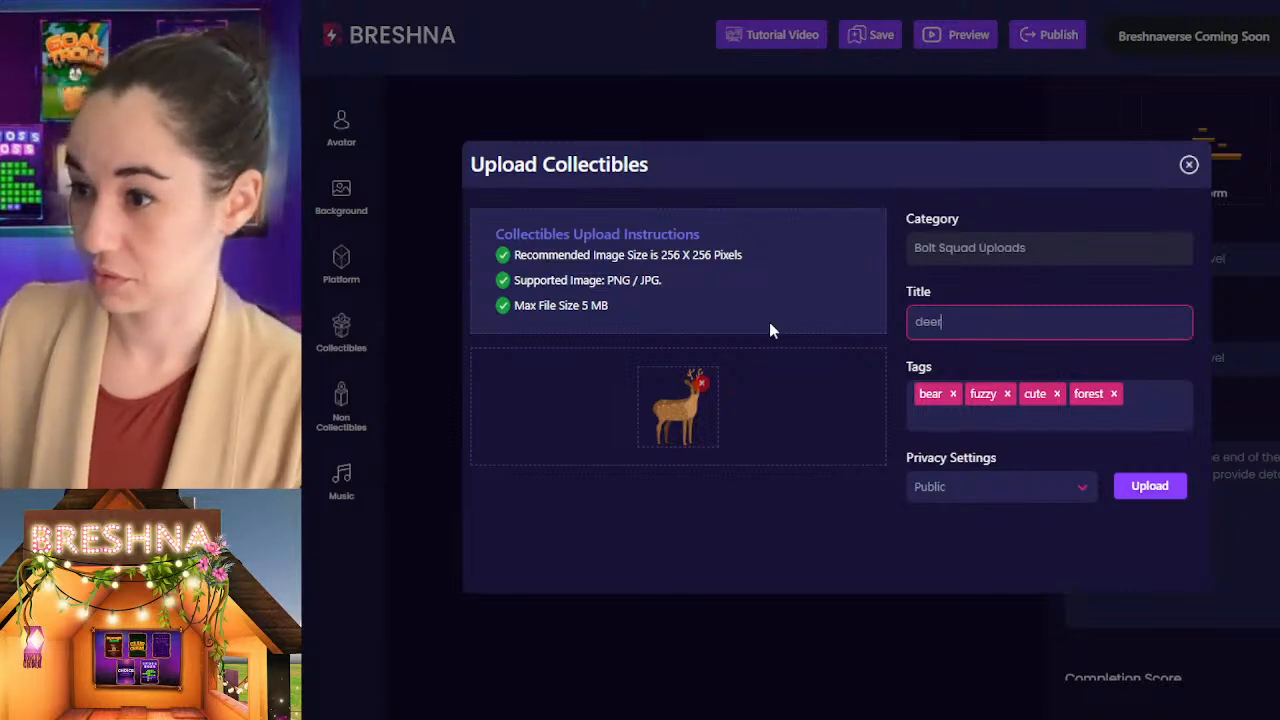
Step: Replace the bear tag with deer and upload the deer collectible as Public
{"action": "left_click", "coordinate": [953, 393]}
{"action": "type", "text": "deer"}
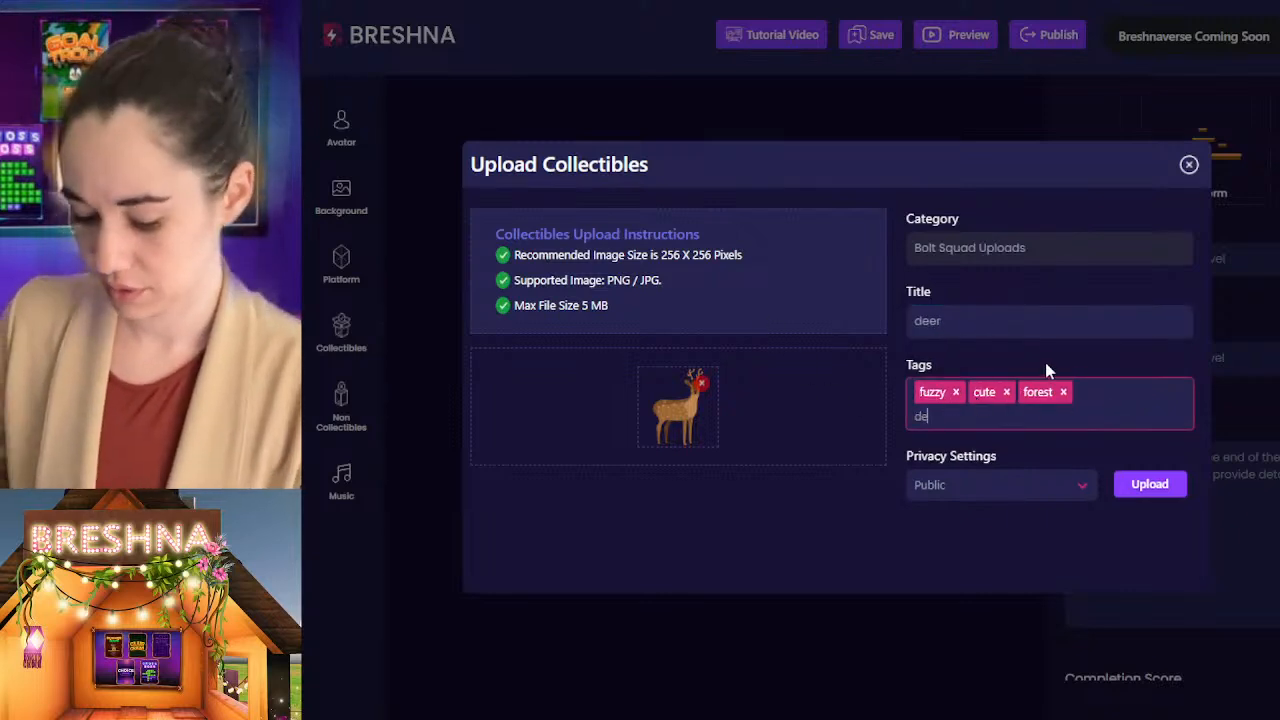
{"action": "key", "text": "Return"}
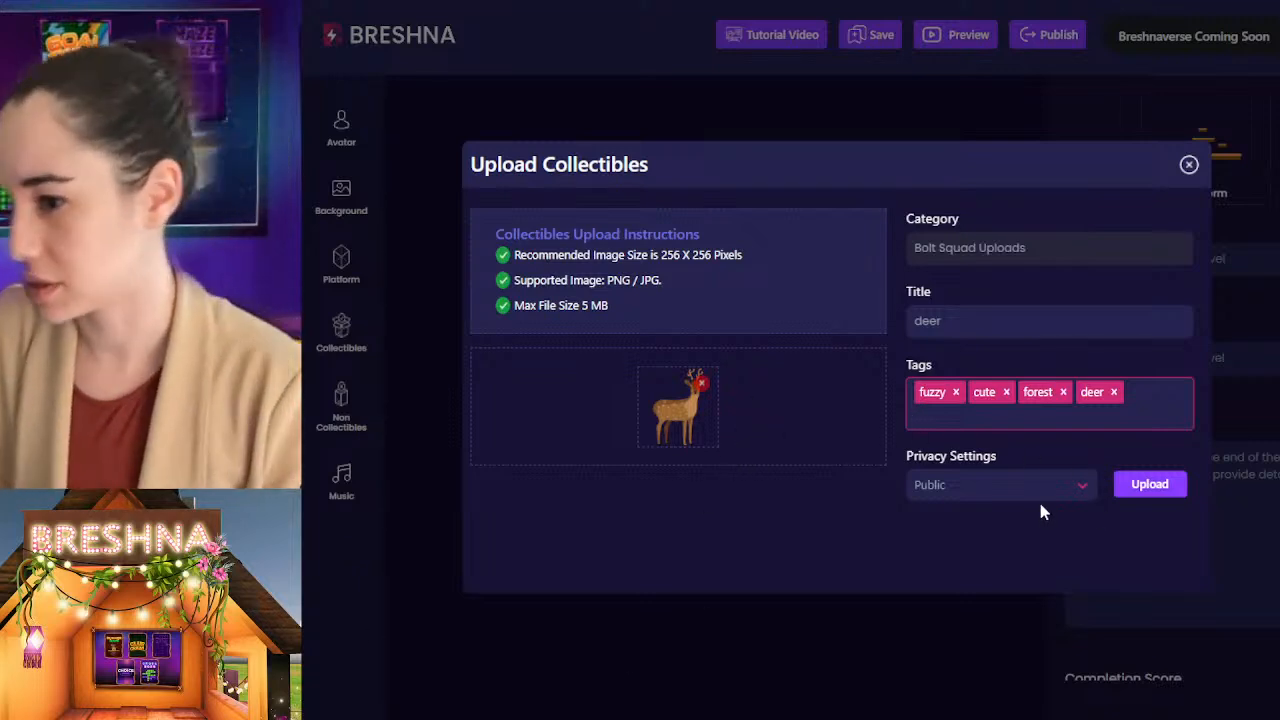
{"action": "left_click", "coordinate": [1160, 492]}
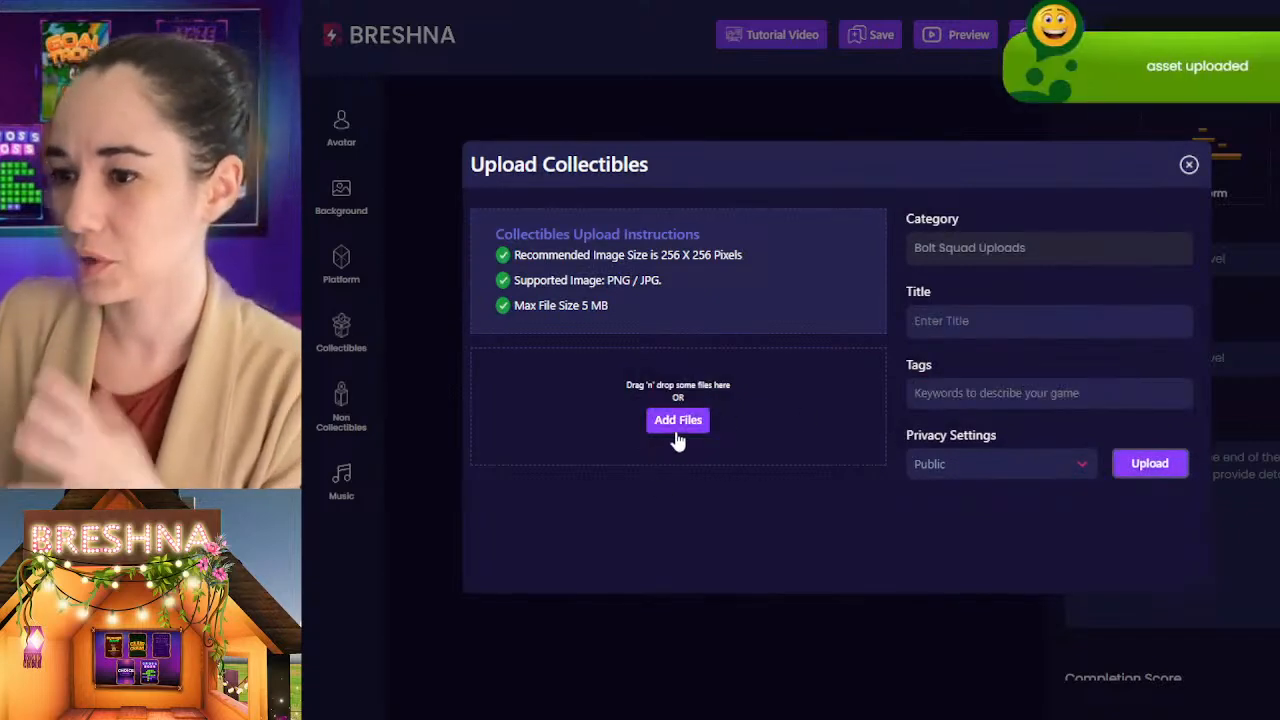
Step: Start a collectible upload with the leafy green tree image and title it "oak tree"
{"action": "left_click", "coordinate": [678, 424]}
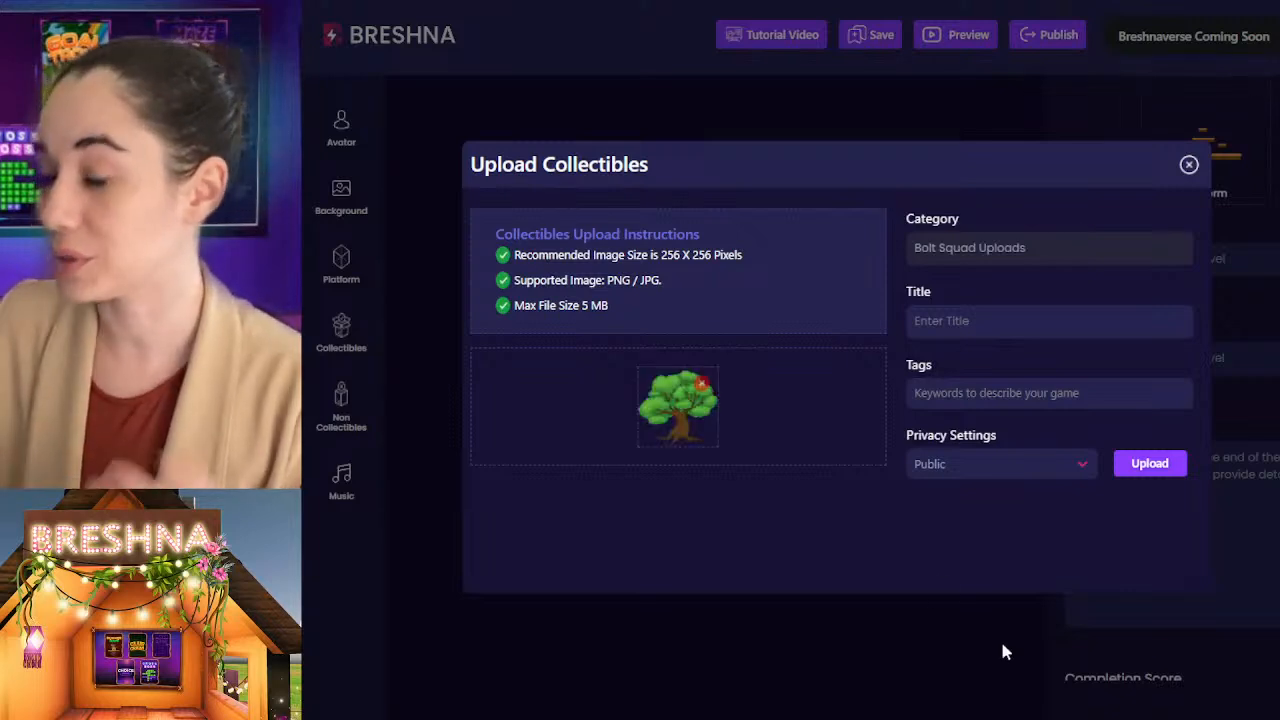
{"action": "left_click", "coordinate": [1011, 318]}
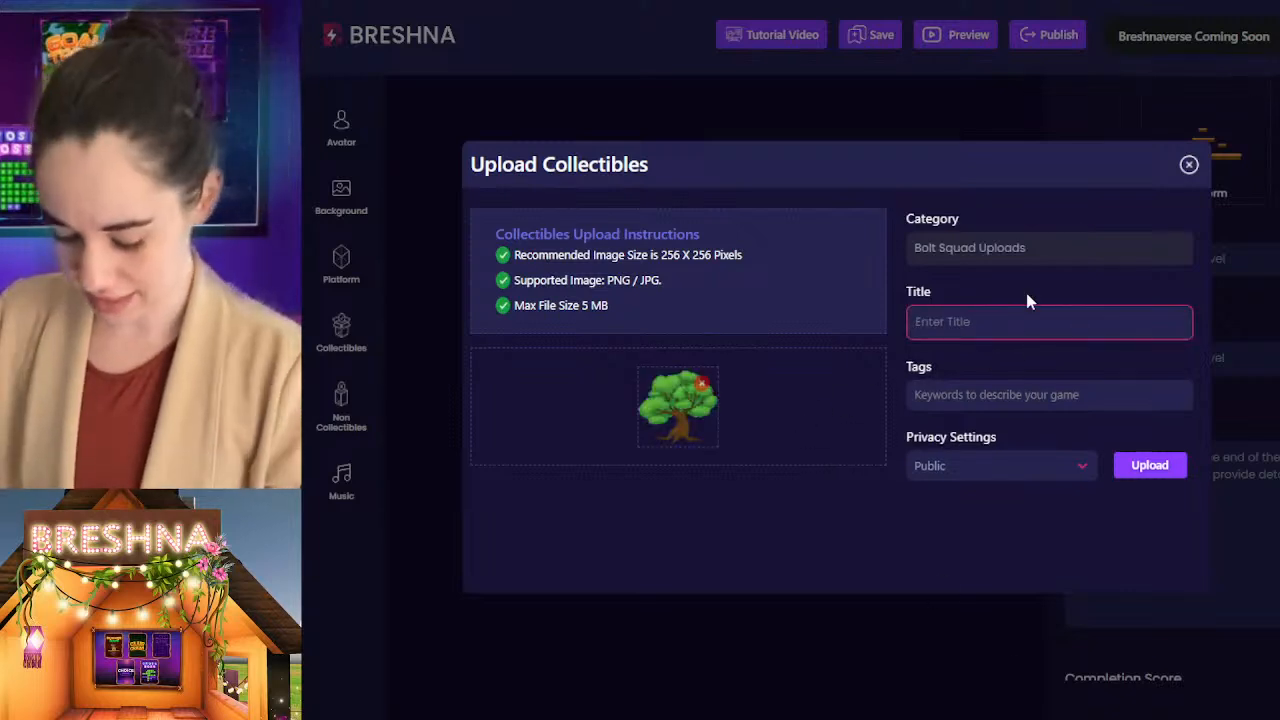
{"action": "type", "text": "oak tree"}
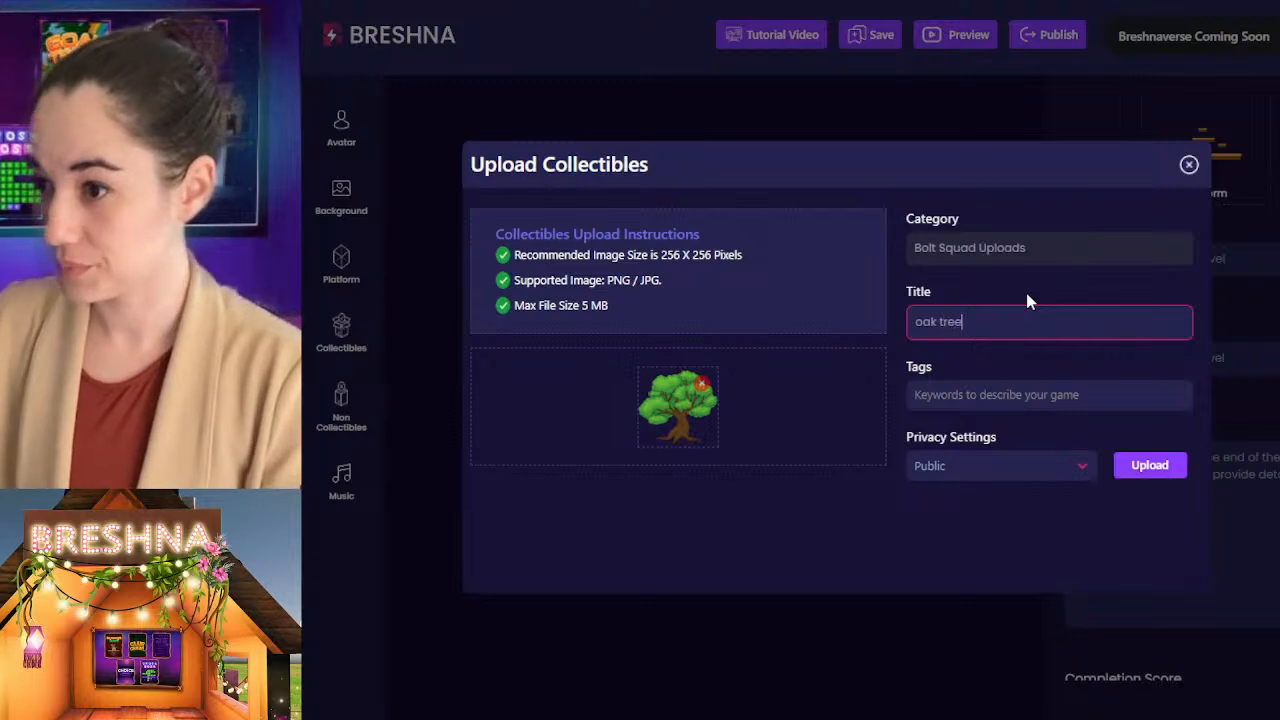
Step: Tag the oak tree collectible with oak, tree, forest and plant
{"action": "key", "text": "Tab"}
{"action": "type", "text": "oak"}
{"action": "key", "text": "Return"}
{"action": "type", "text": "tree"}
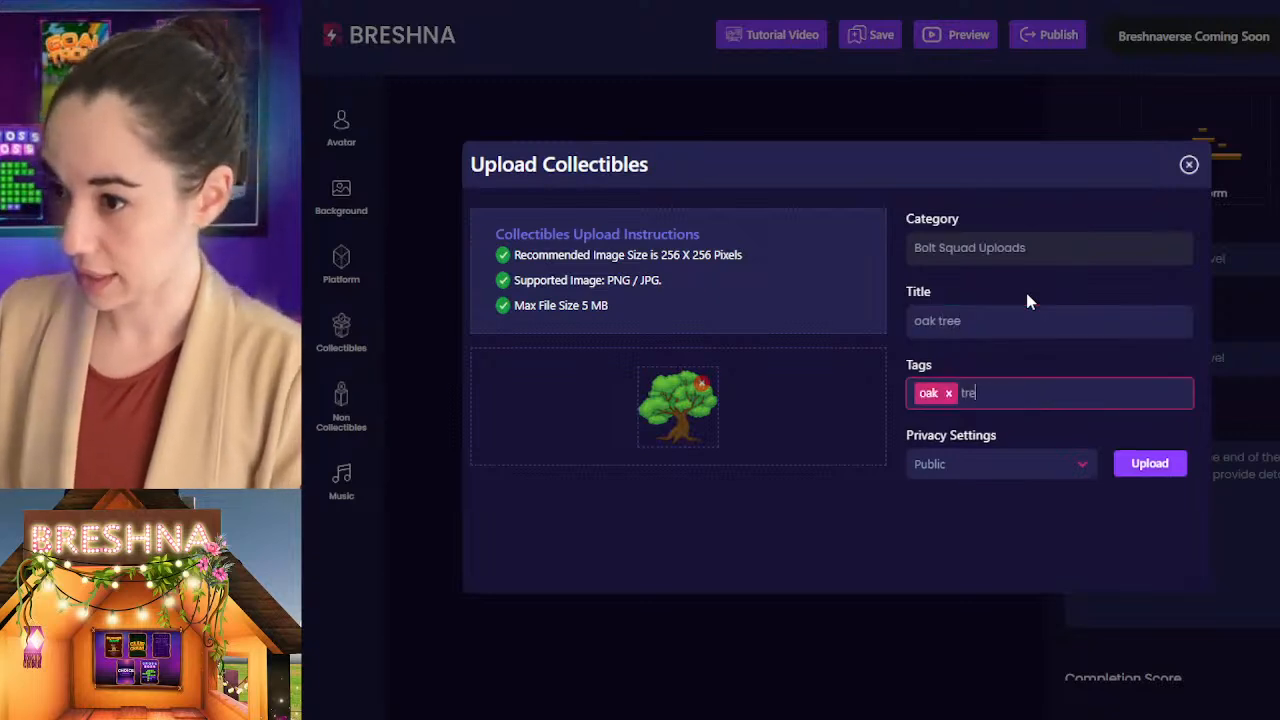
{"action": "key", "text": "Return"}
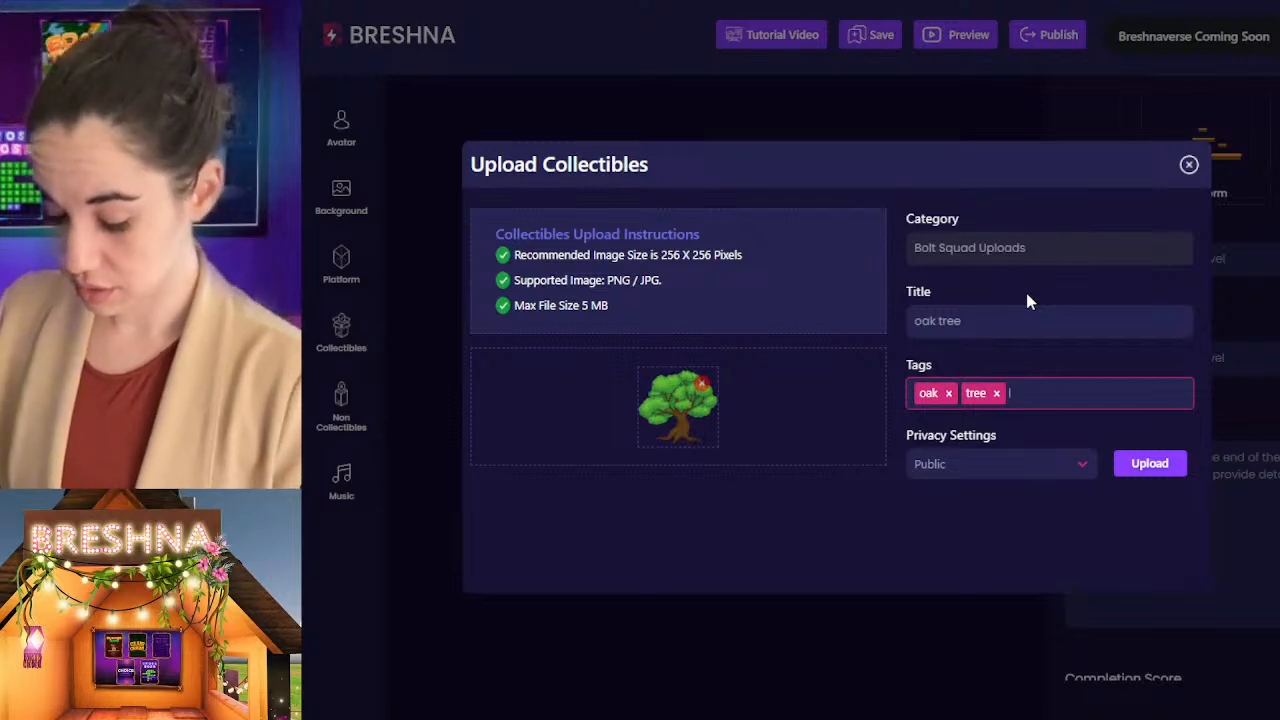
{"action": "type", "text": "forest"}
{"action": "key", "text": "Return"}
{"action": "type", "text": "plant"}
{"action": "key", "text": "Return"}
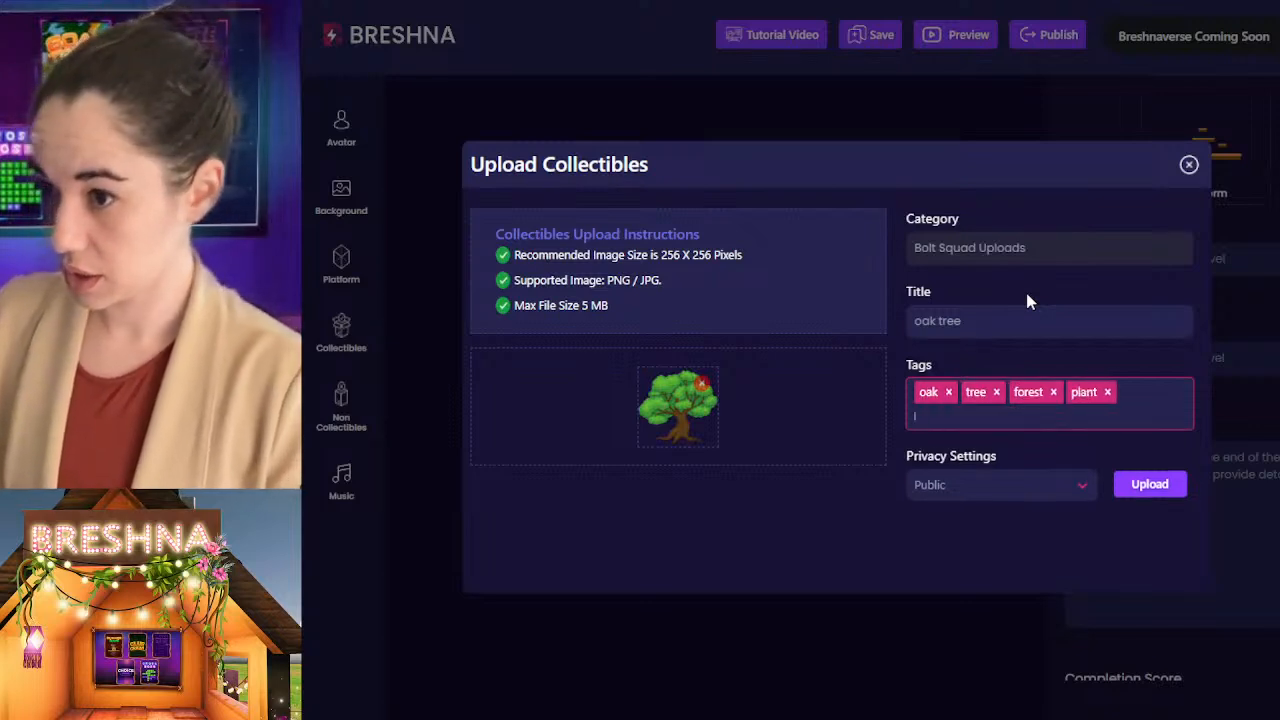
Step: Add the tag earth to the oak tree collectible and upload it as Public
{"action": "type", "text": "aert"}
{"action": "key", "text": "Return"}
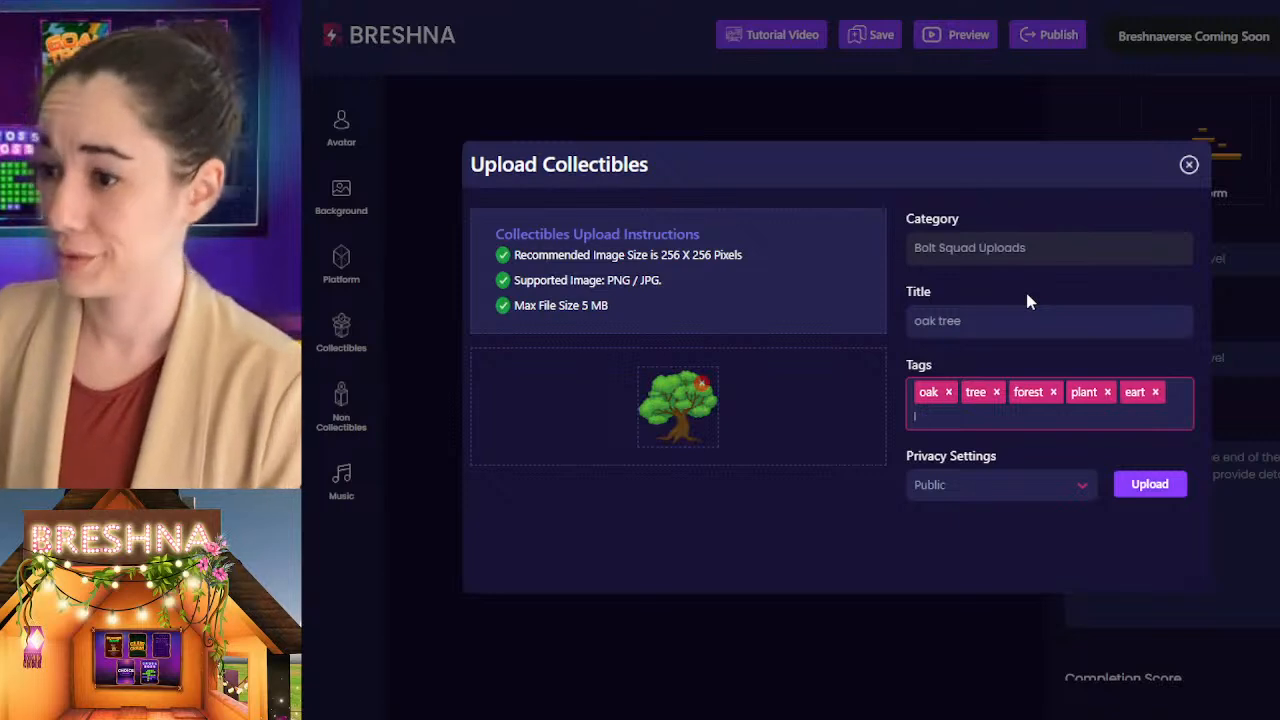
{"action": "key", "text": "BackSpace"}
{"action": "type", "text": "earth"}
{"action": "key", "text": "Return"}
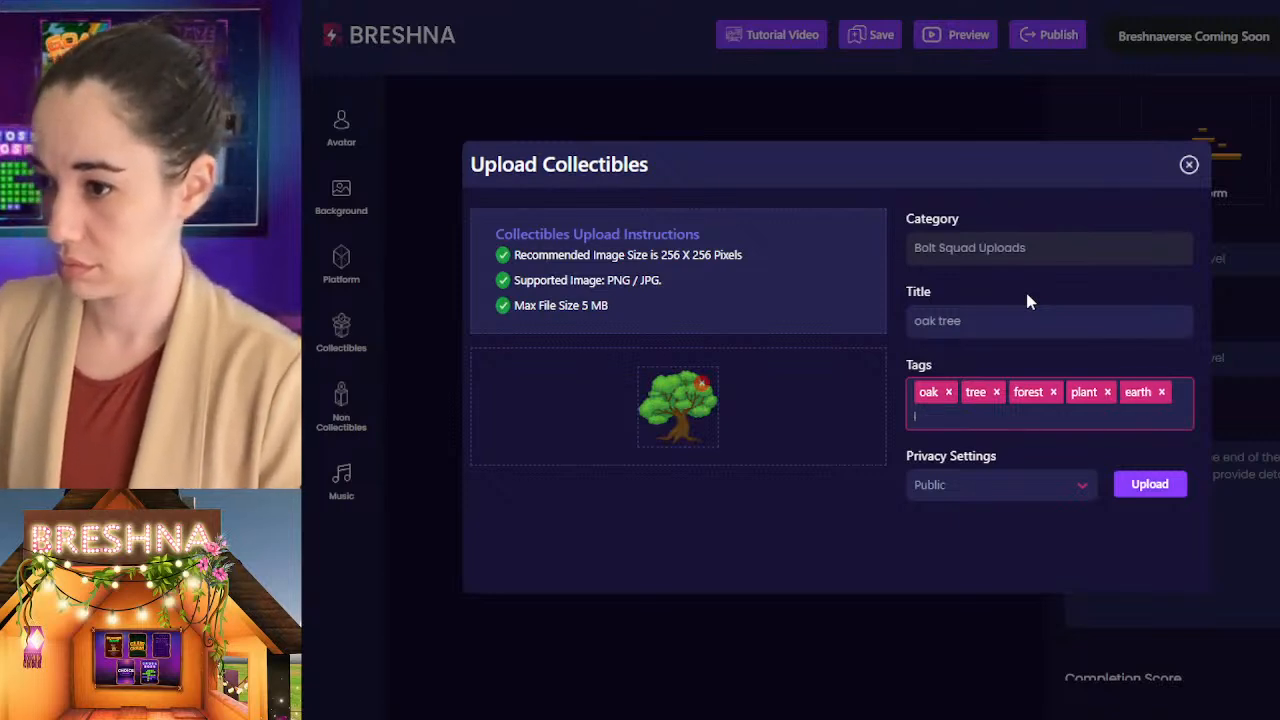
{"action": "left_click", "coordinate": [1140, 490]}
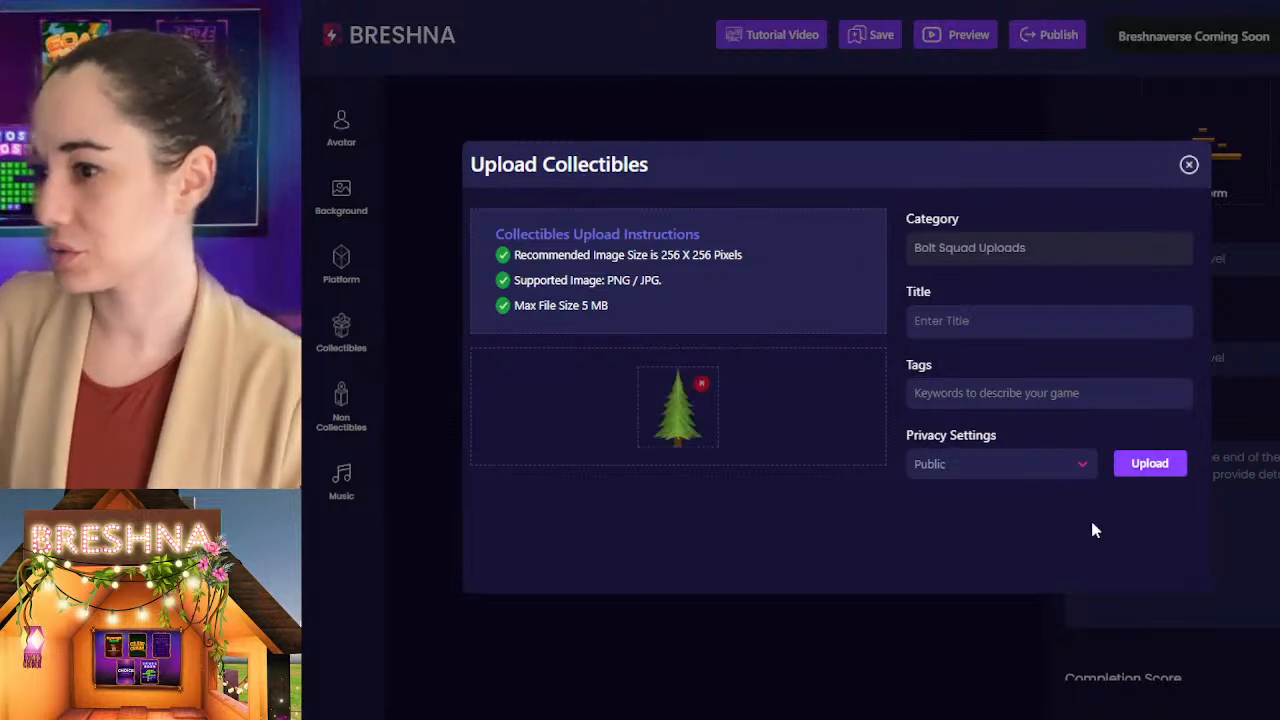
Step: Title the collectible with the conifer image "pine tree" and give it the tag pine
{"action": "left_click", "coordinate": [965, 322]}
{"action": "type", "text": "pine tree"}
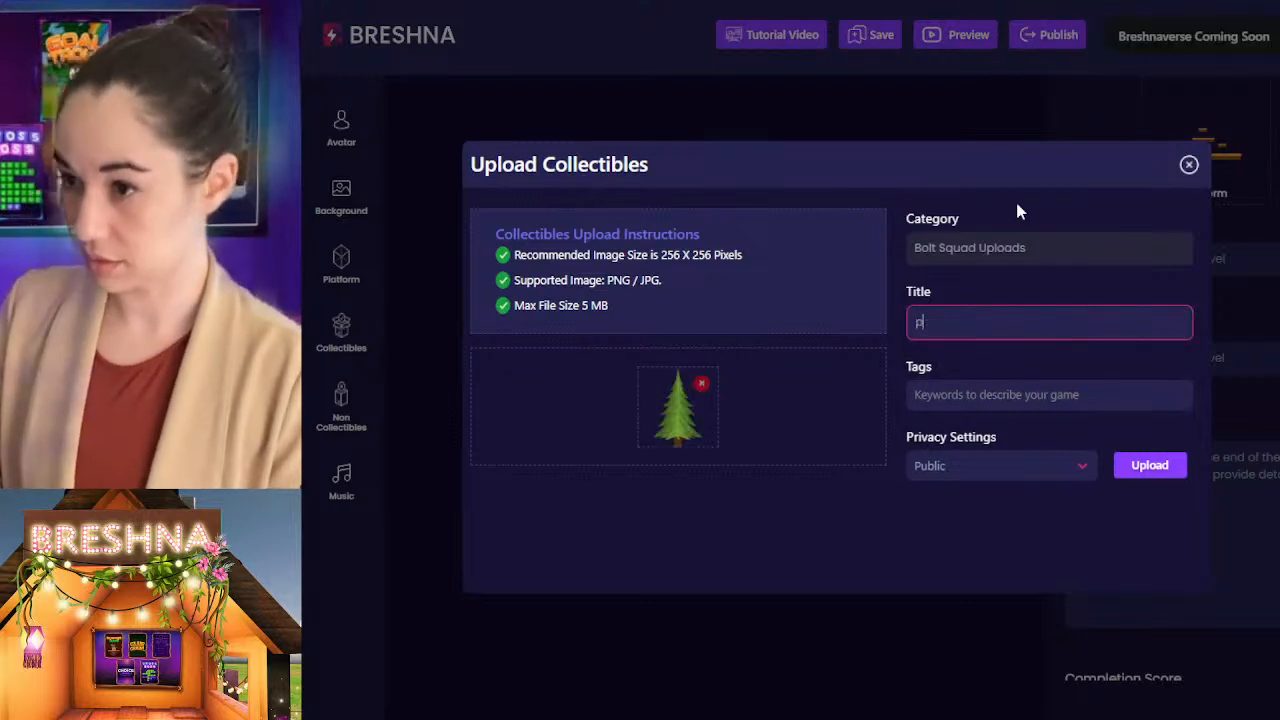
{"action": "key", "text": "Tab"}
{"action": "type", "text": "pine"}
{"action": "key", "text": "Return"}
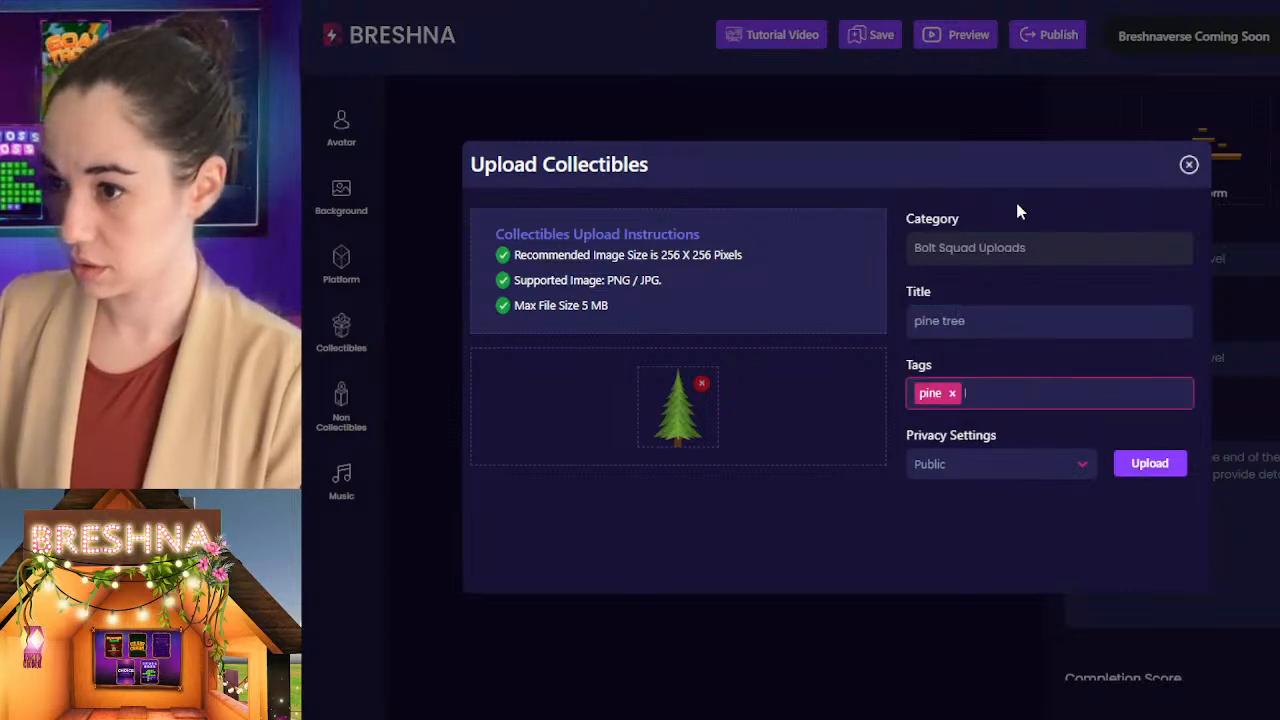
Step: Add the tags tree, forest and plant to the pine tree collectible and upload it as Public
{"action": "type", "text": "tree"}
{"action": "key", "text": "Return"}
{"action": "type", "text": "folest"}
{"action": "key", "text": "Return"}
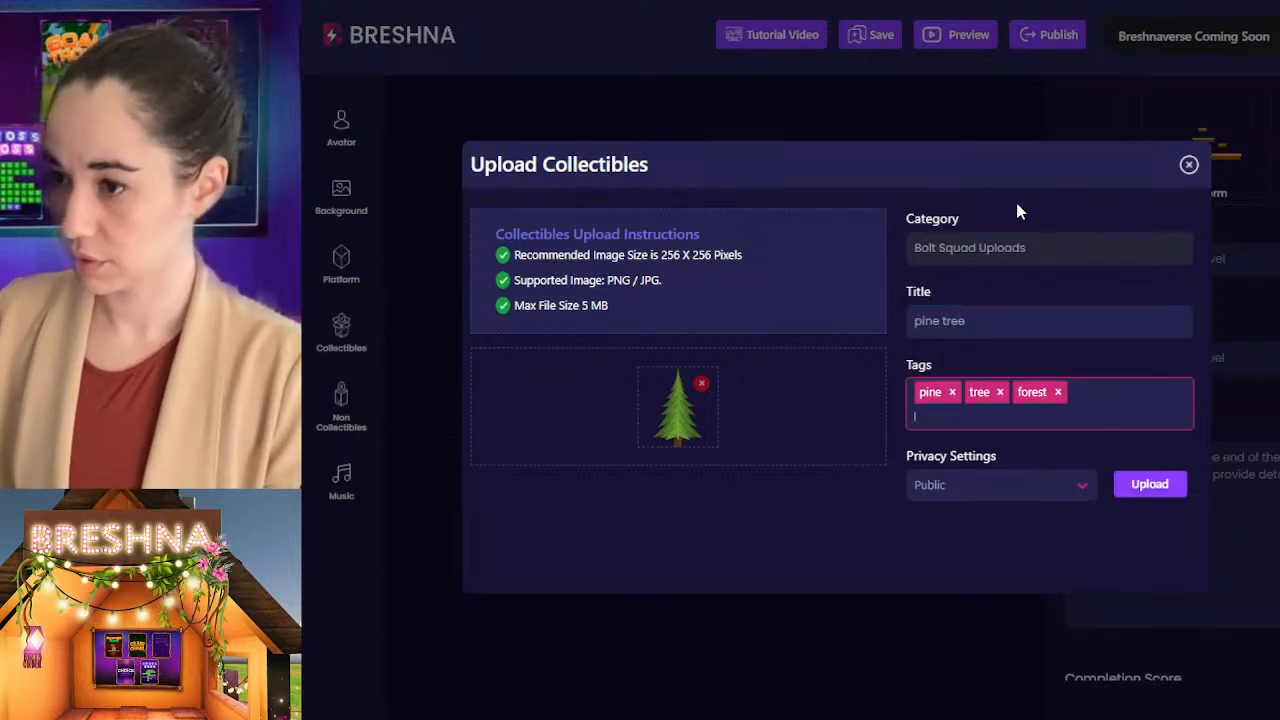
{"action": "type", "text": "plant"}
{"action": "key", "text": "Return"}
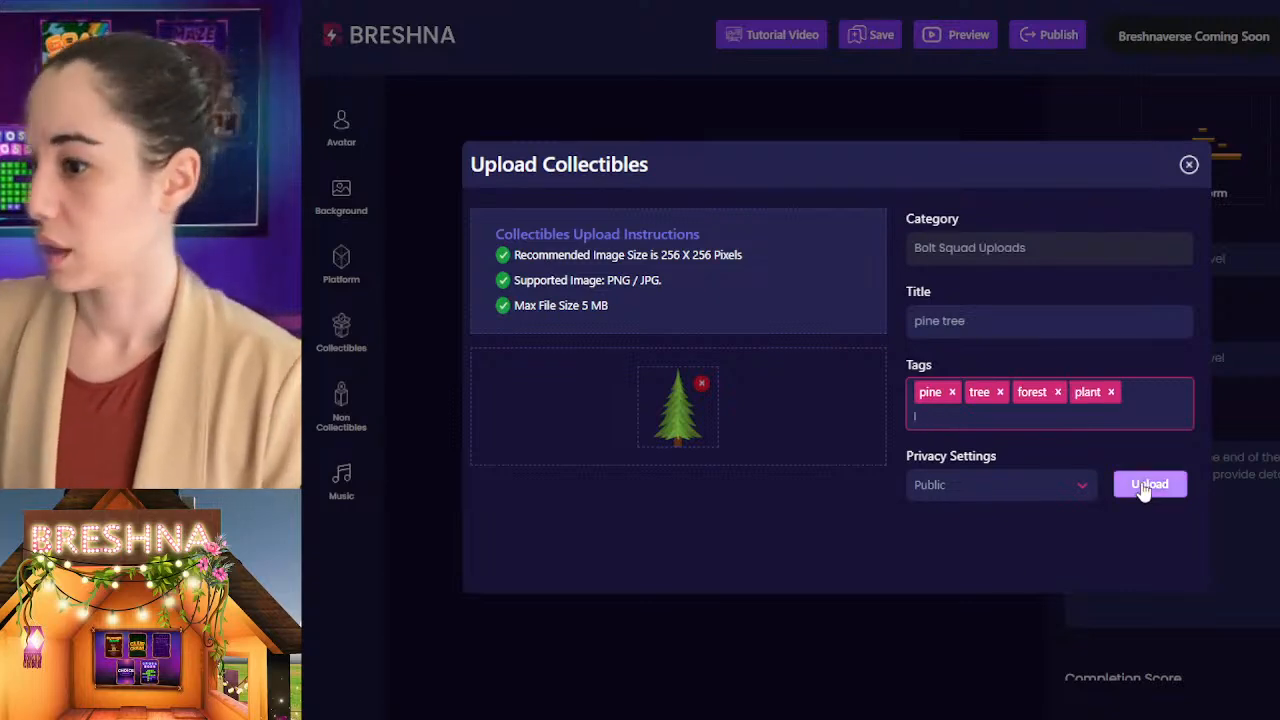
{"action": "left_click", "coordinate": [1150, 484]}
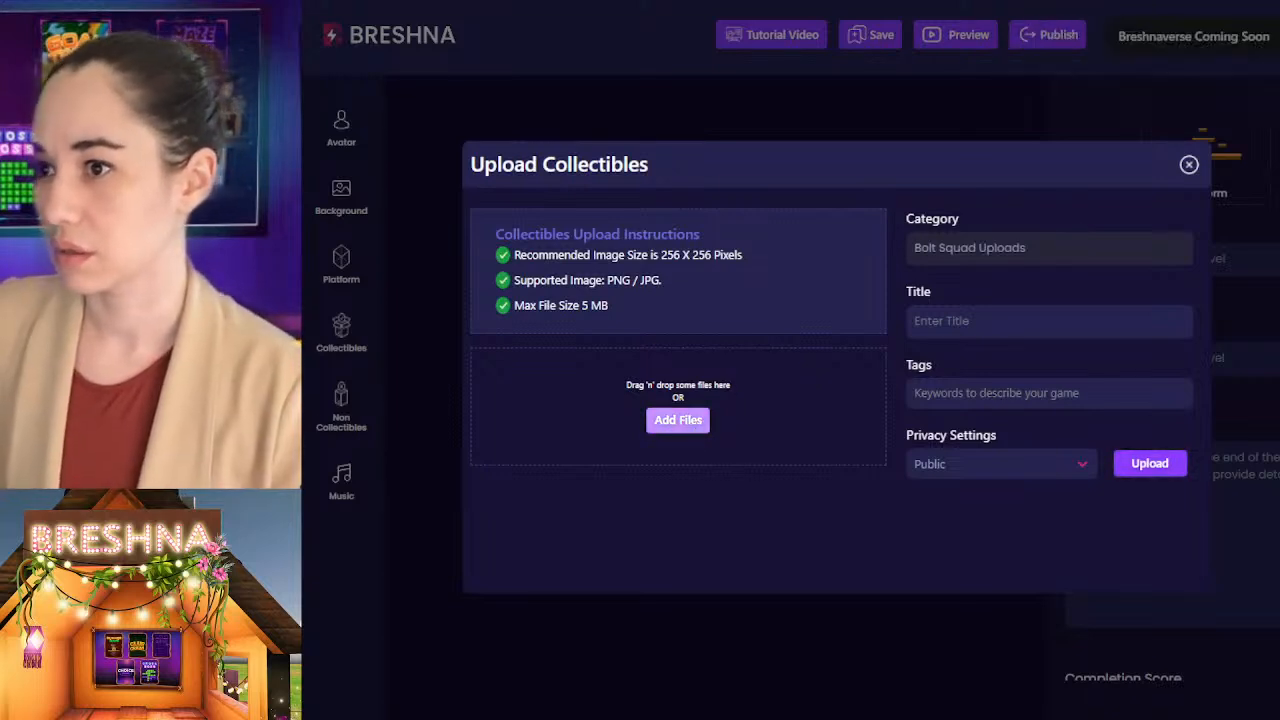
Step: Start a collectible upload with the squirrel image and title it "squirrel"
{"action": "left_click", "coordinate": [947, 514]}
{"action": "left_click", "coordinate": [958, 321]}
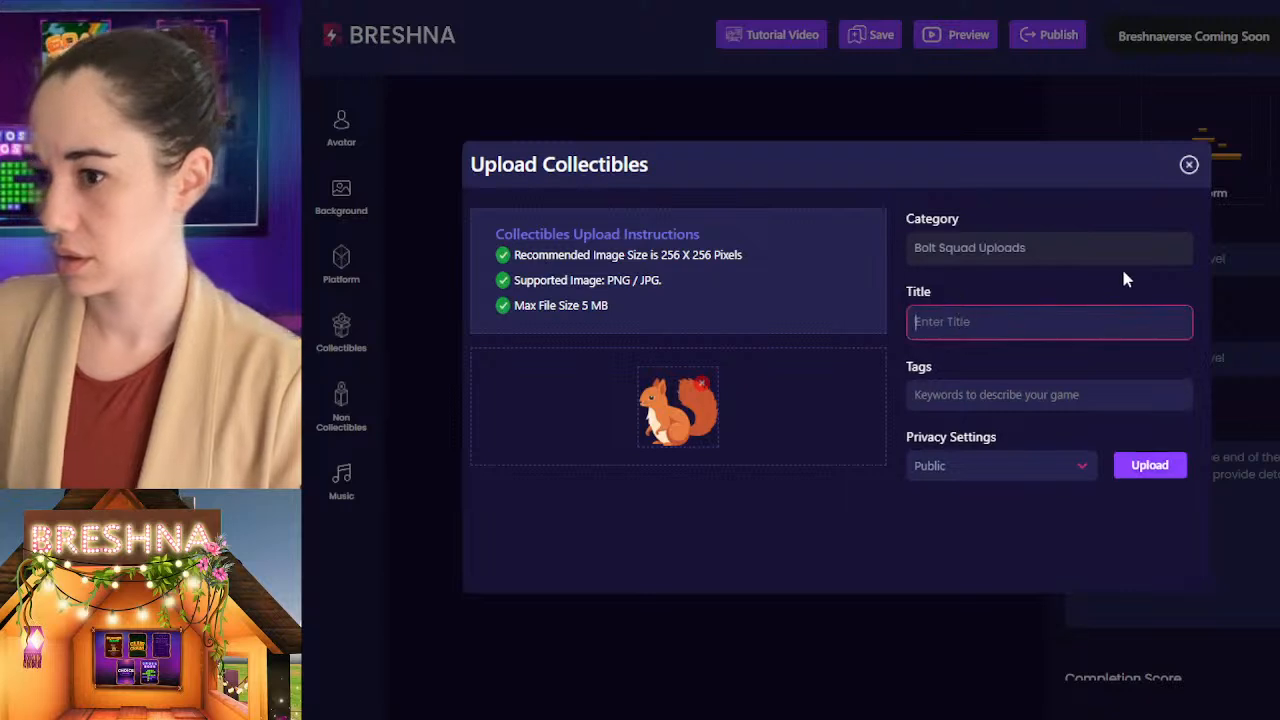
{"action": "type", "text": "squirrel"}
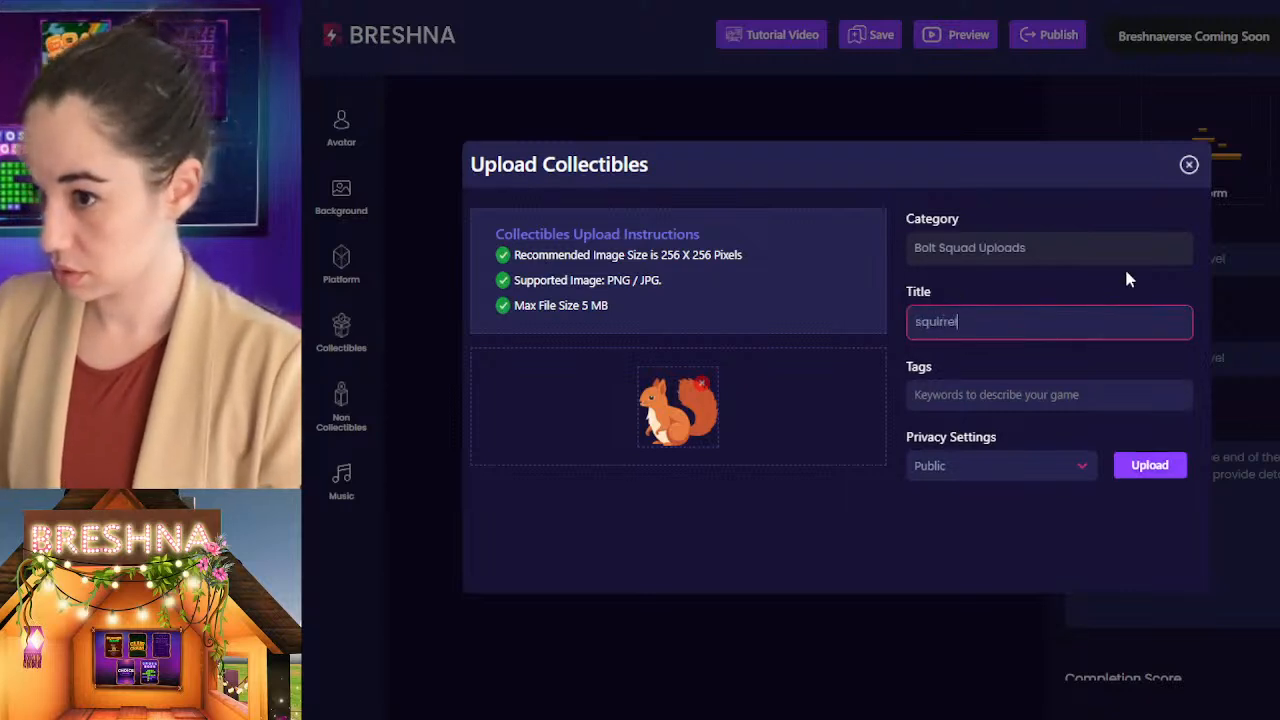
Step: Tag the squirrel collectible with squirrel, forest and animal
{"action": "key", "text": "Tab"}
{"action": "type", "text": "squ"}
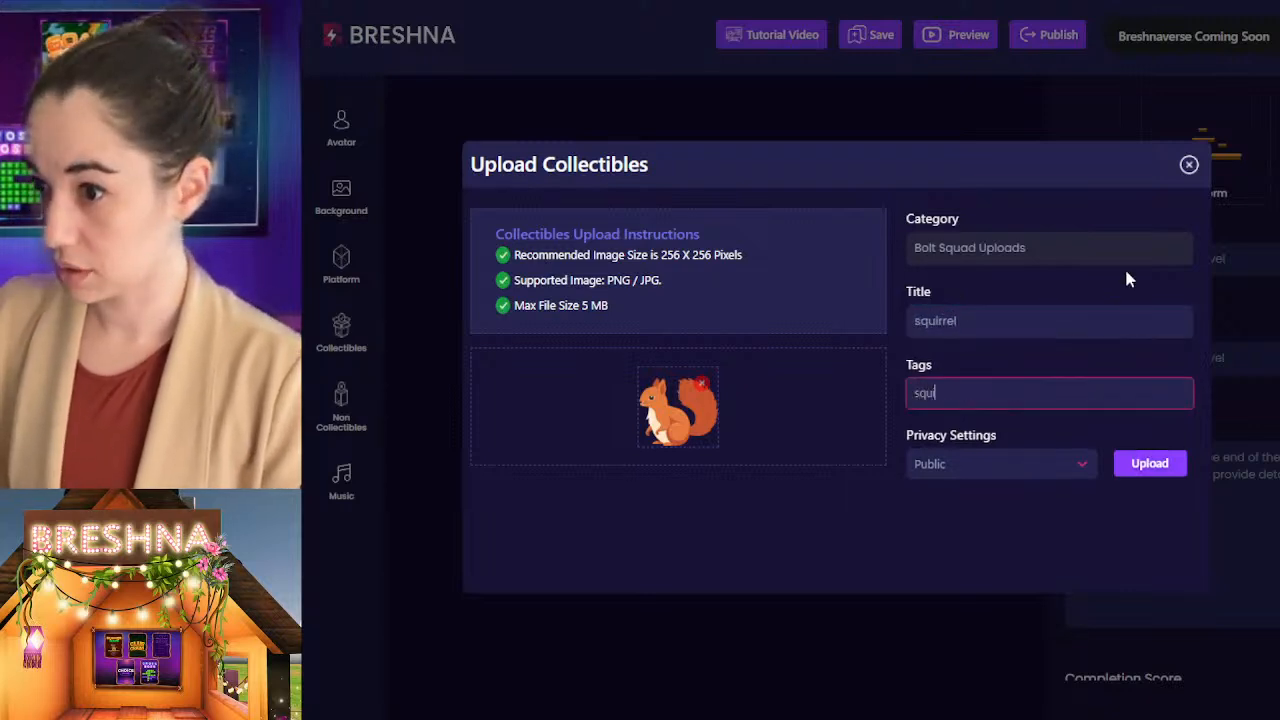
{"action": "type", "text": "irrel"}
{"action": "key", "text": "Return"}
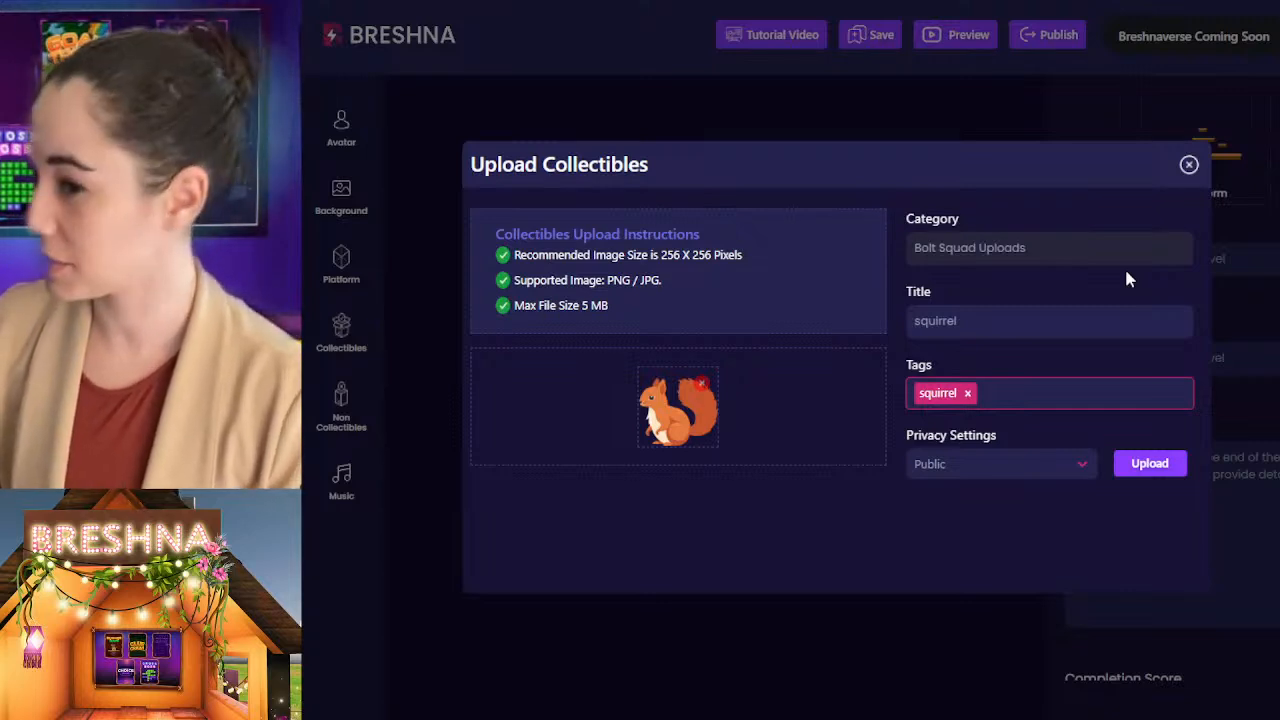
{"action": "type", "text": "forest"}
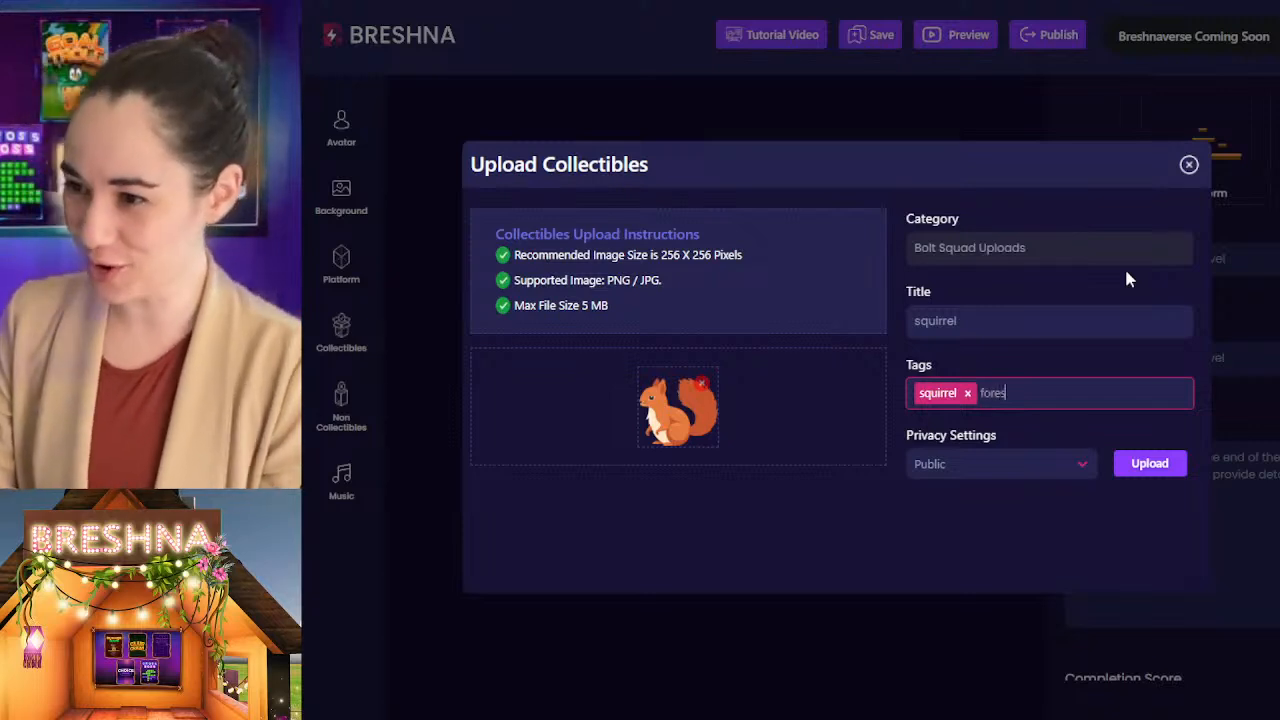
{"action": "key", "text": "Return"}
{"action": "type", "text": "animal"}
{"action": "key", "text": "Return"}
Step: Add the tags cute and fuzzy to the squirrel collectible and upload it as Public
{"action": "type", "text": "cu"}
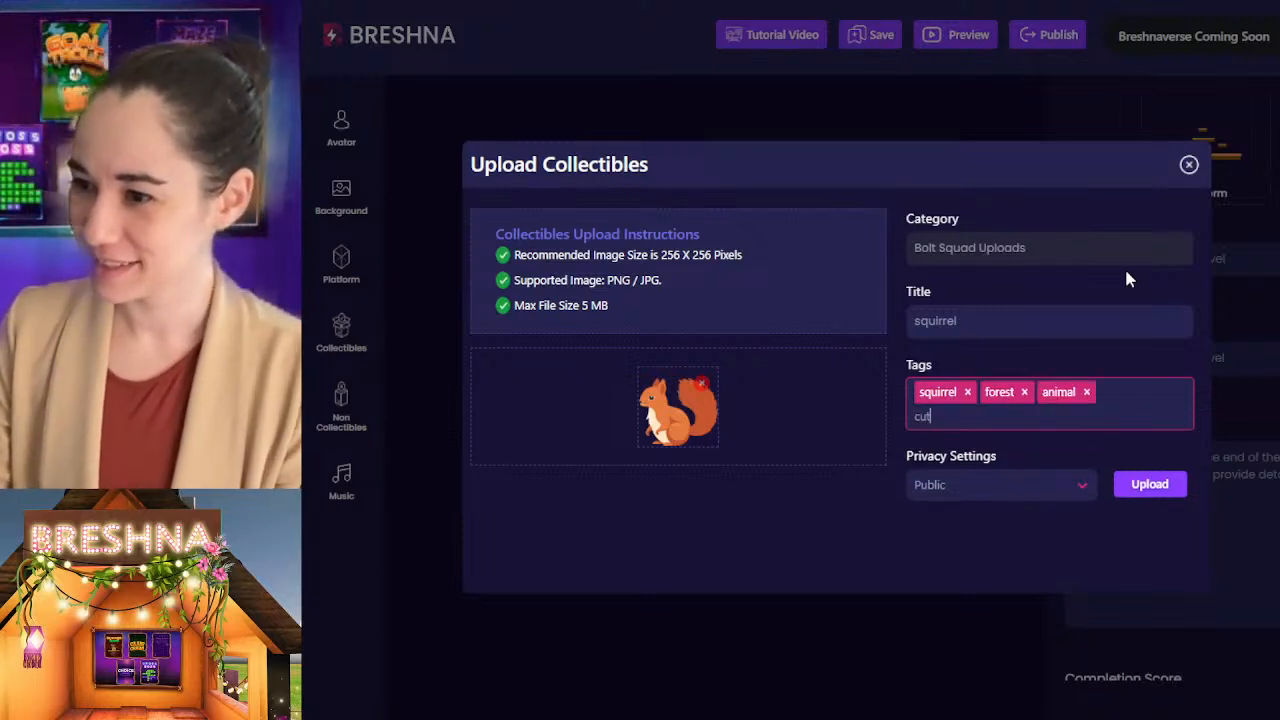
{"action": "type", "text": "te"}
{"action": "key", "text": "Return"}
{"action": "type", "text": "fuzzy"}
{"action": "key", "text": "Return"}
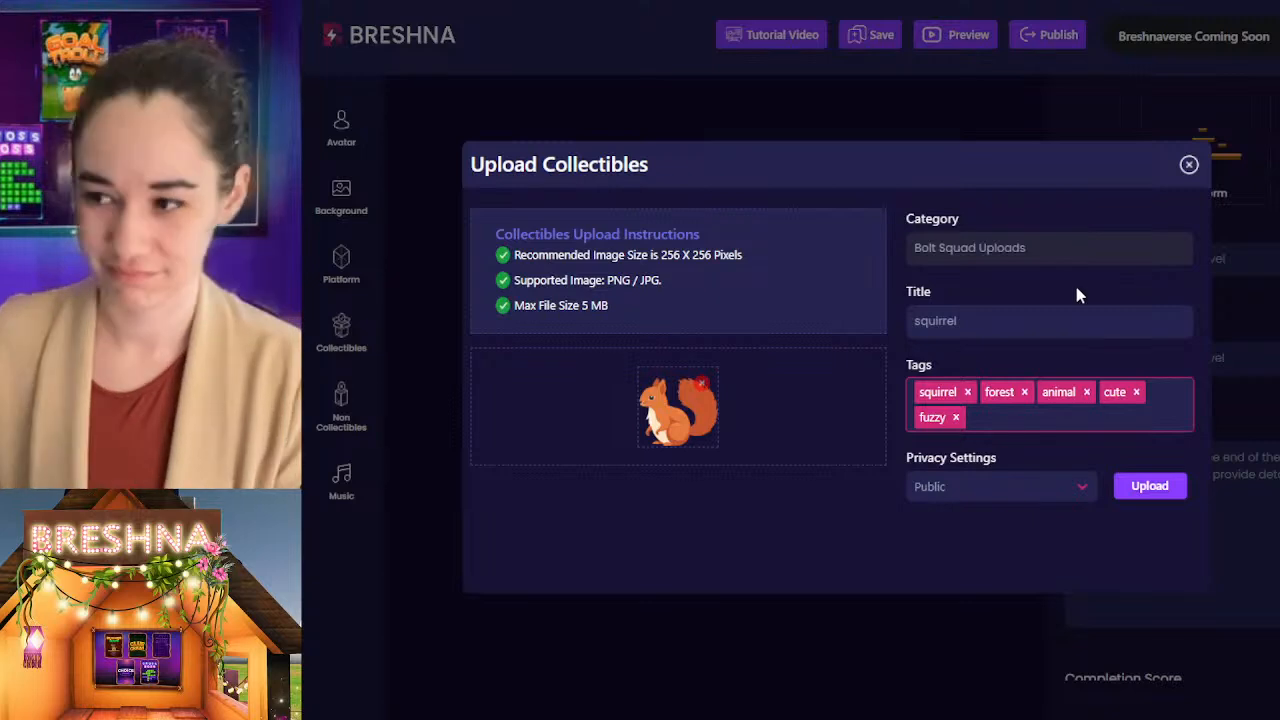
{"action": "left_click", "coordinate": [1149, 486]}
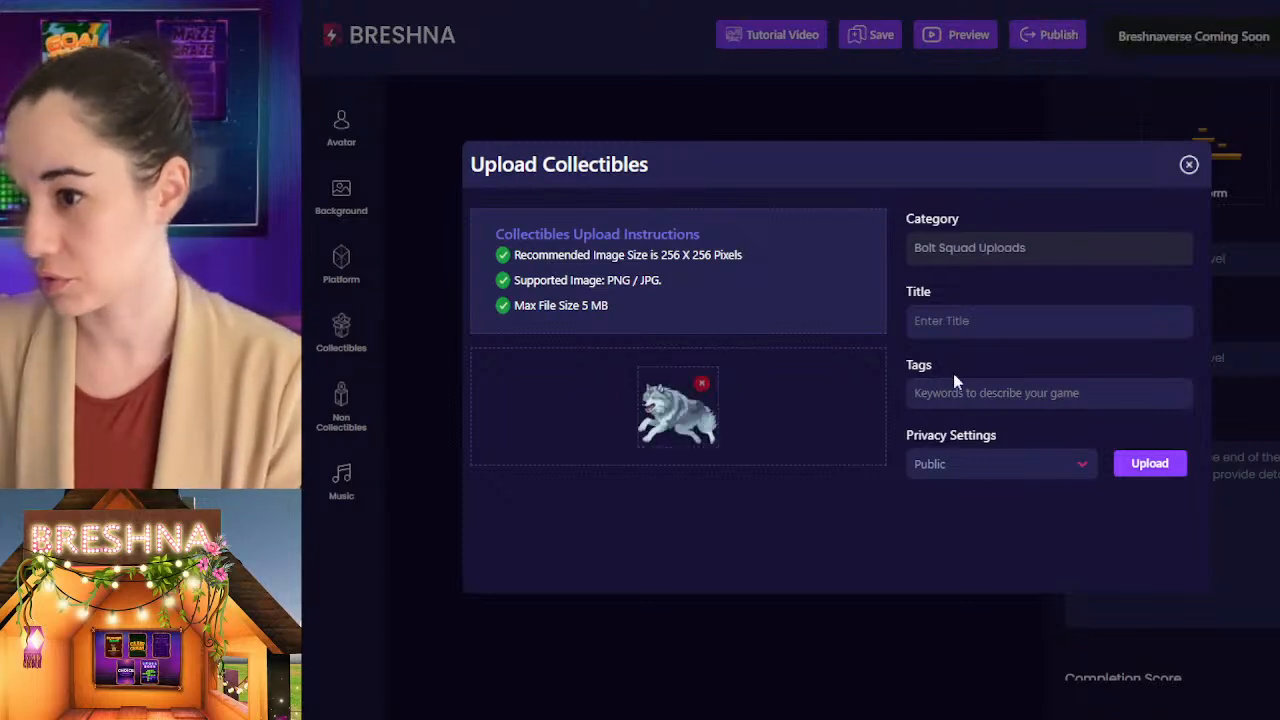
Step: Title the collectible with the grey wolf image "wolf" and tag it with wolf, forest, cute and fuzzy
{"action": "left_click", "coordinate": [960, 322]}
{"action": "type", "text": "wolf"}
{"action": "key", "text": "Tab"}
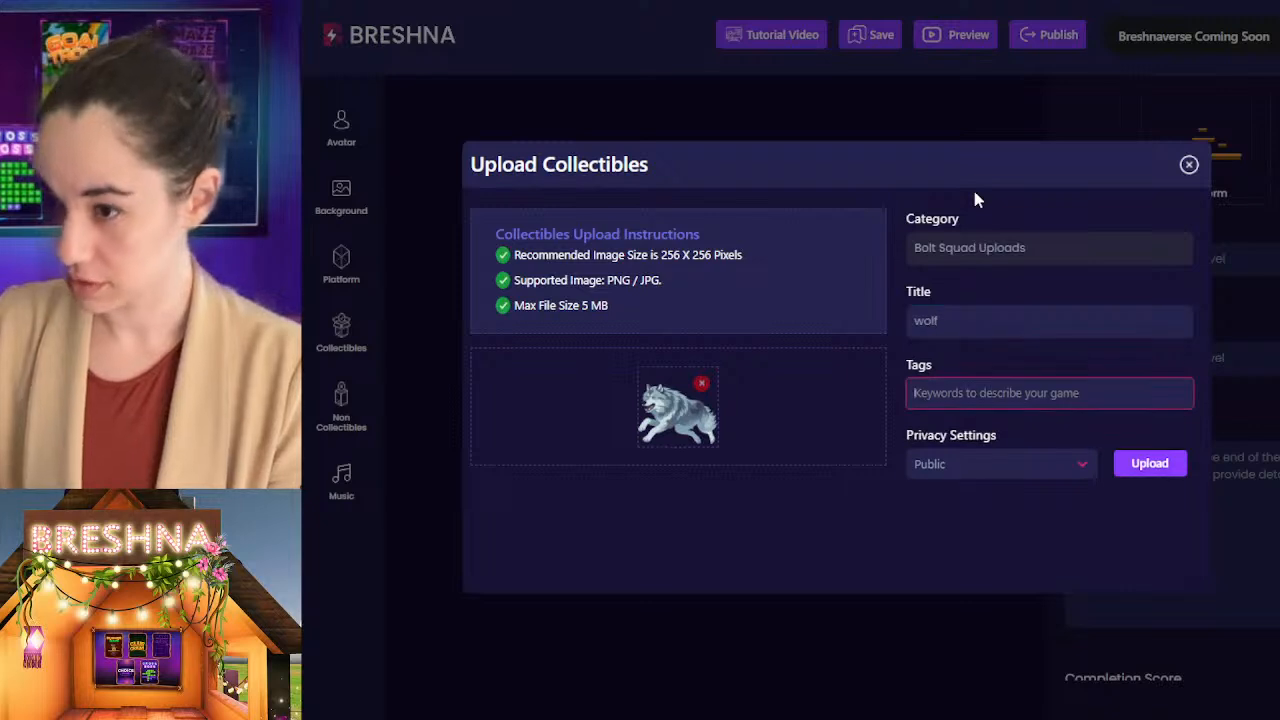
{"action": "type", "text": "wolf"}
{"action": "key", "text": "Return"}
{"action": "type", "text": "forest"}
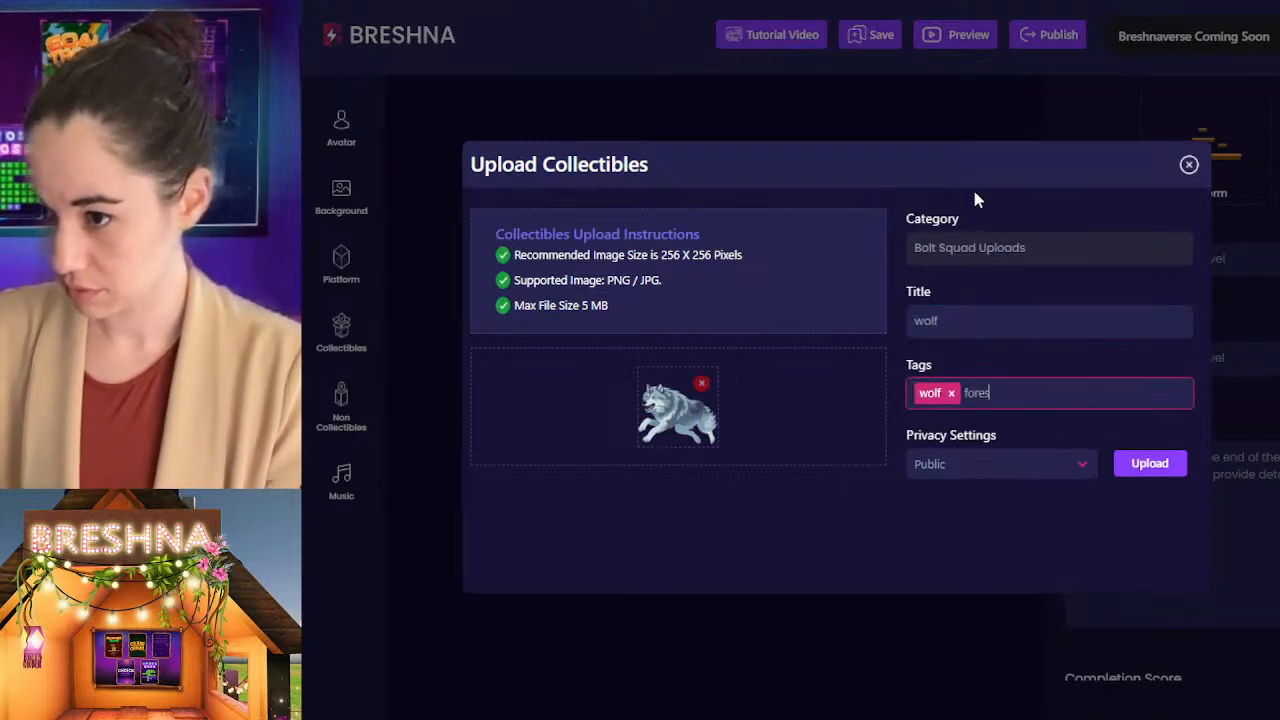
{"action": "key", "text": "Return"}
{"action": "type", "text": "cute"}
{"action": "key", "text": "Return"}
{"action": "type", "text": "fuzzy"}
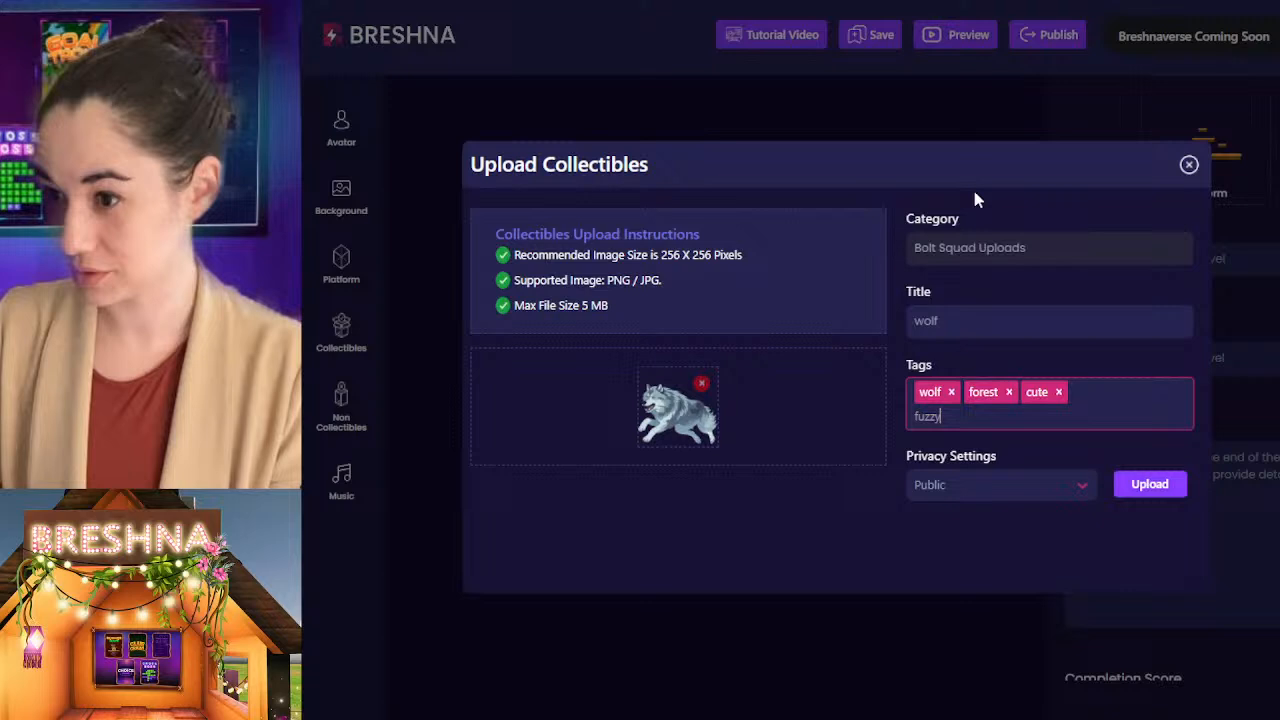
{"action": "key", "text": "Return"}
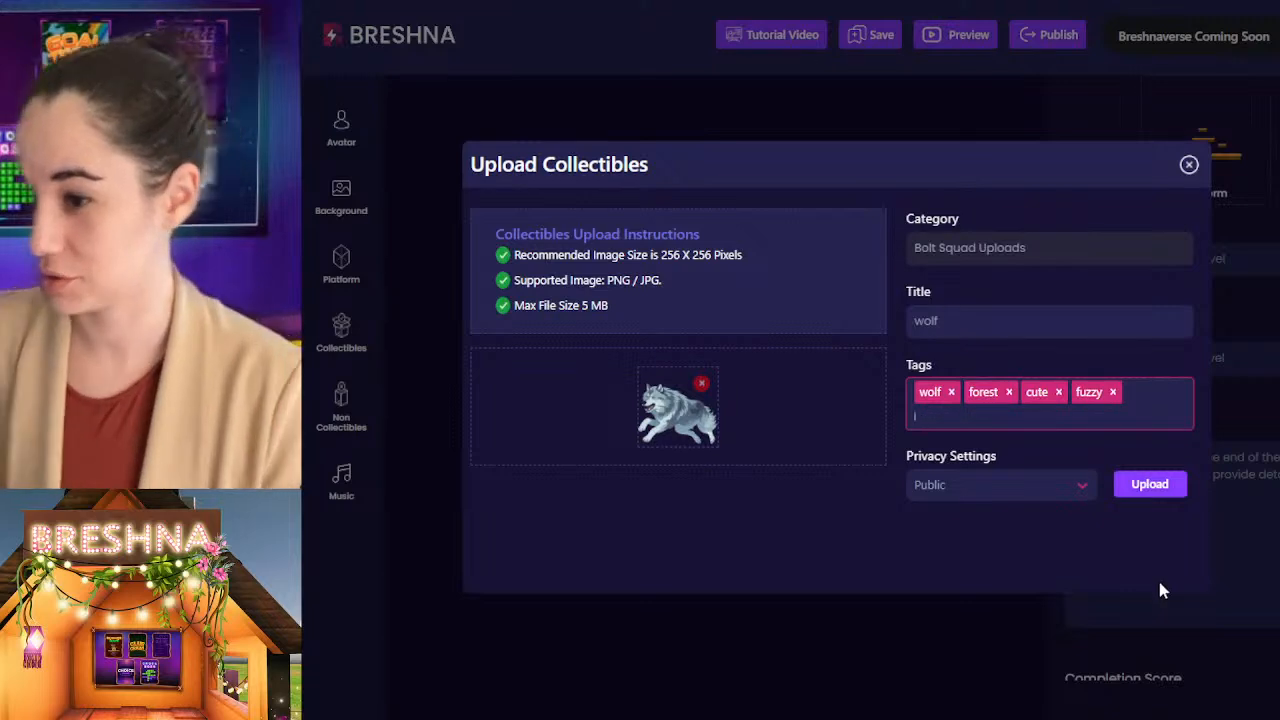
Step: Upload the wolf collectible as Public and start one with the clownfish image, titled "clownfish"
{"action": "left_click", "coordinate": [1149, 484]}
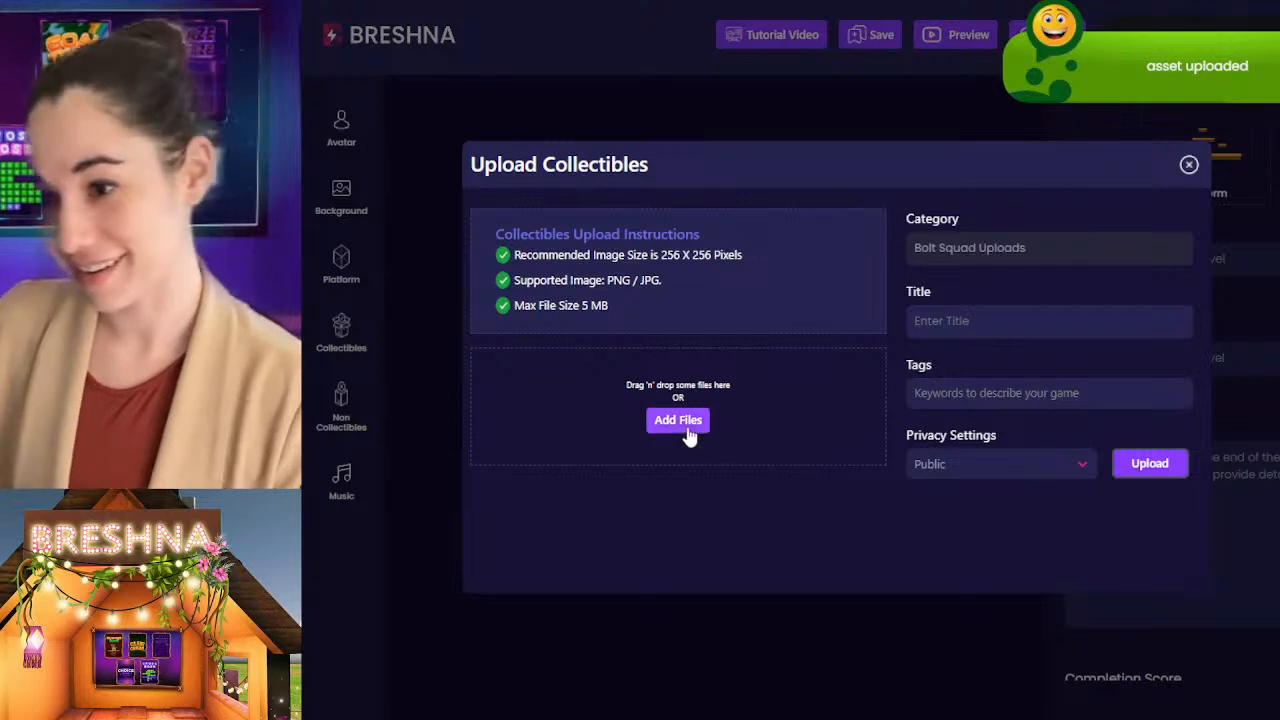
{"action": "left_click", "coordinate": [686, 420]}
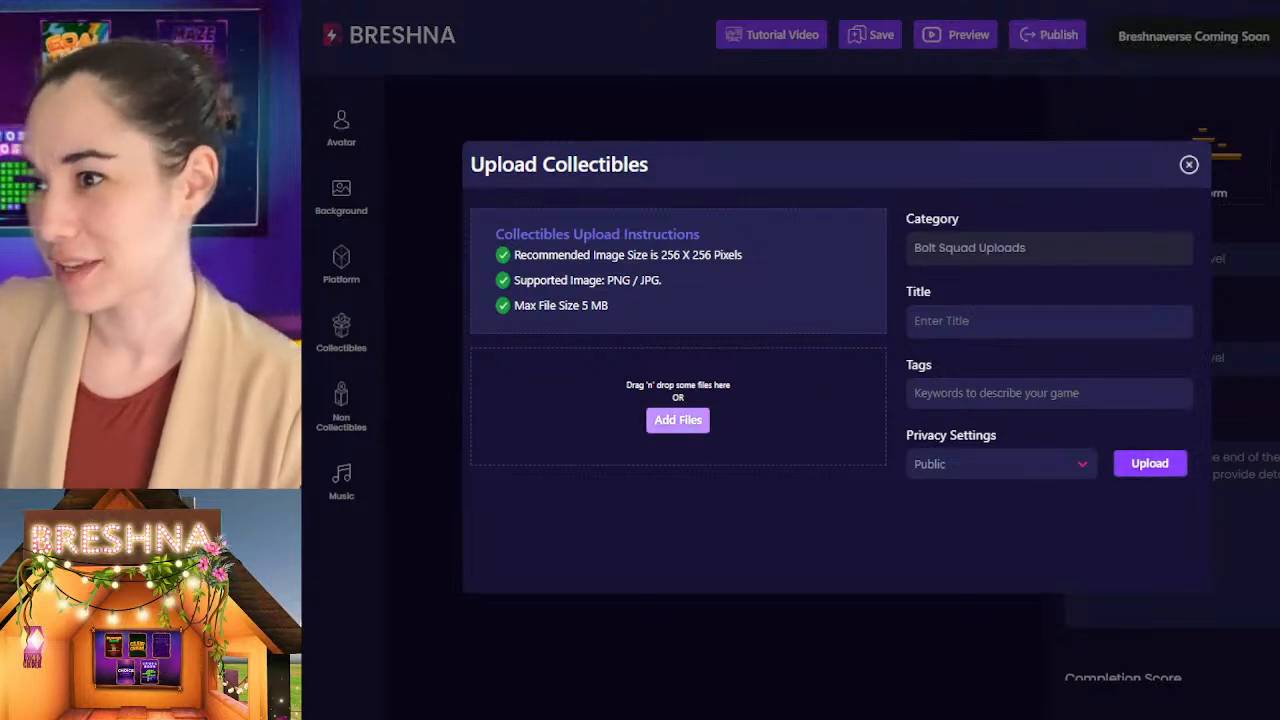
{"action": "left_click", "coordinate": [962, 322]}
{"action": "type", "text": "c"}
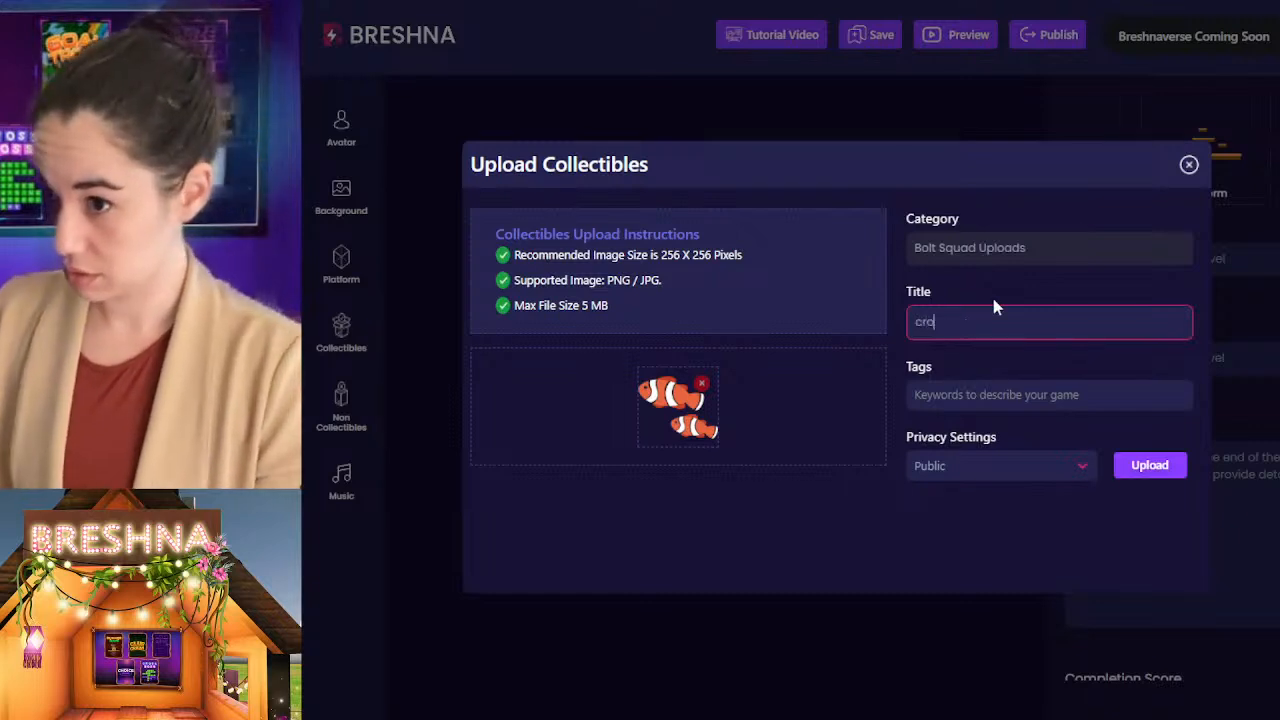
{"action": "type", "text": "lownfish"}
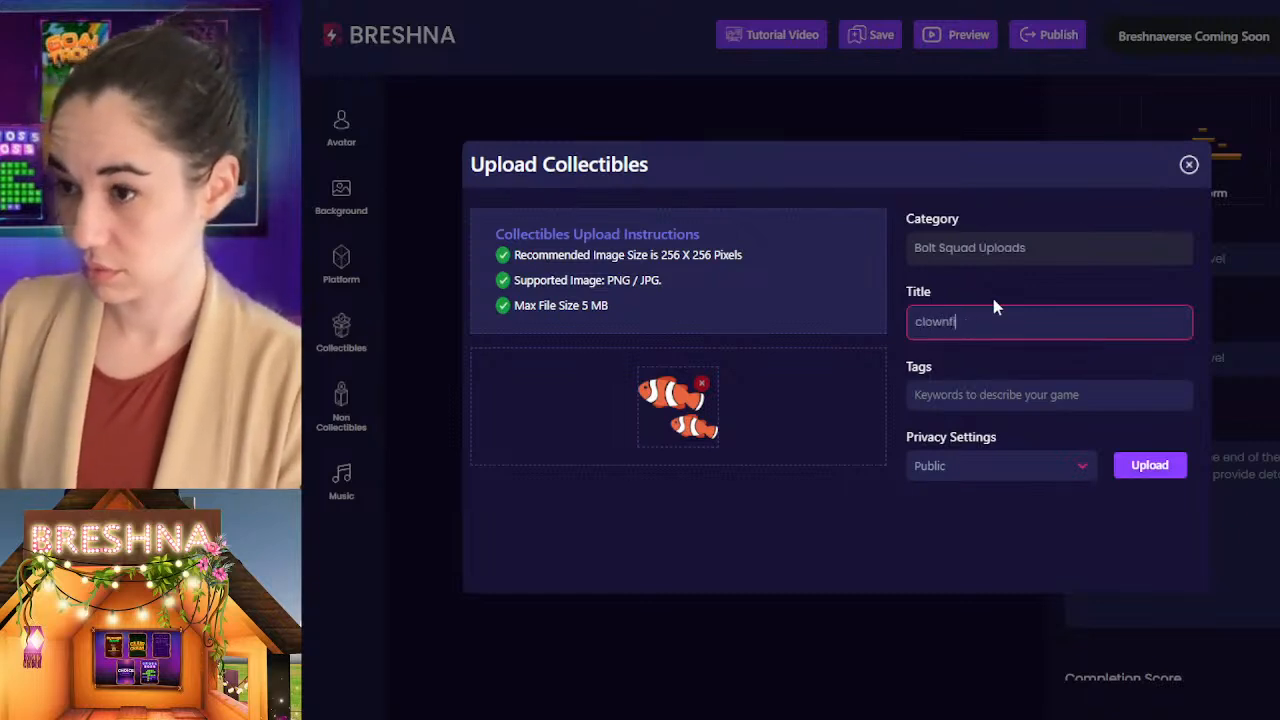
Step: Tag the clownfish collectible with clownfish, ocean and sea
{"action": "key", "text": "Tab"}
{"action": "type", "text": "clownfish"}
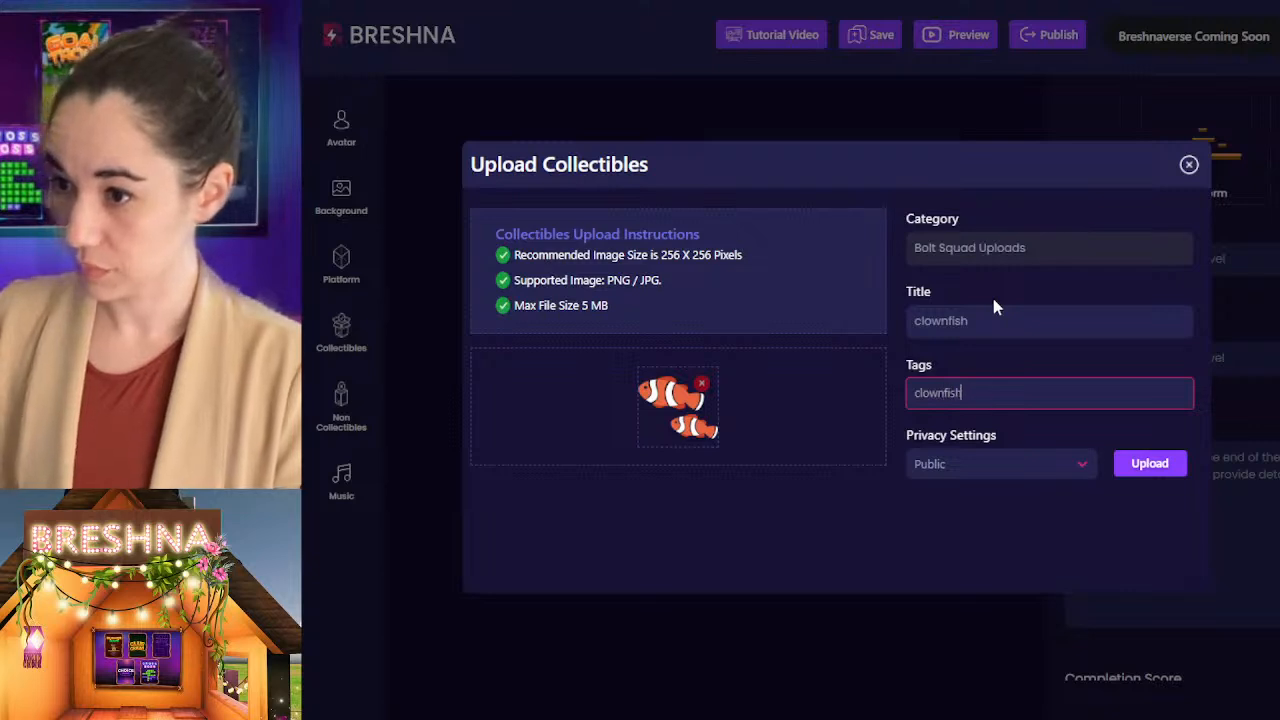
{"action": "key", "text": "Return"}
{"action": "type", "text": "ocean"}
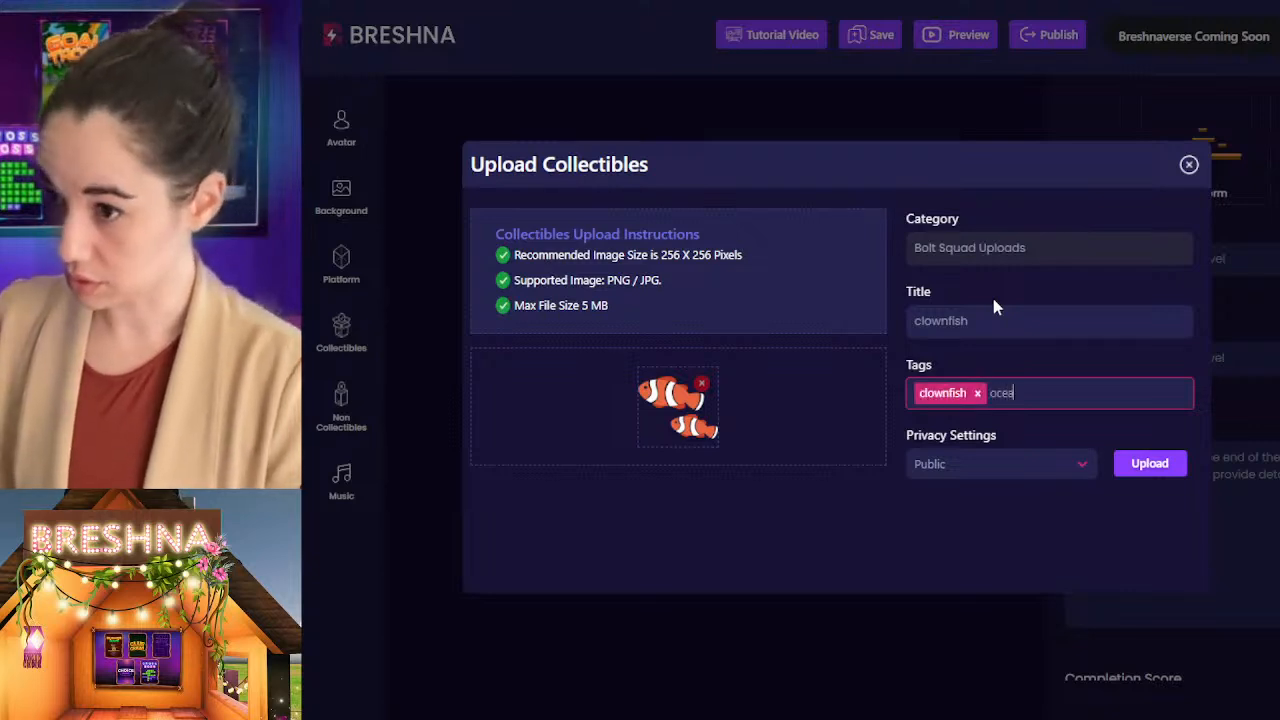
{"action": "key", "text": "Return"}
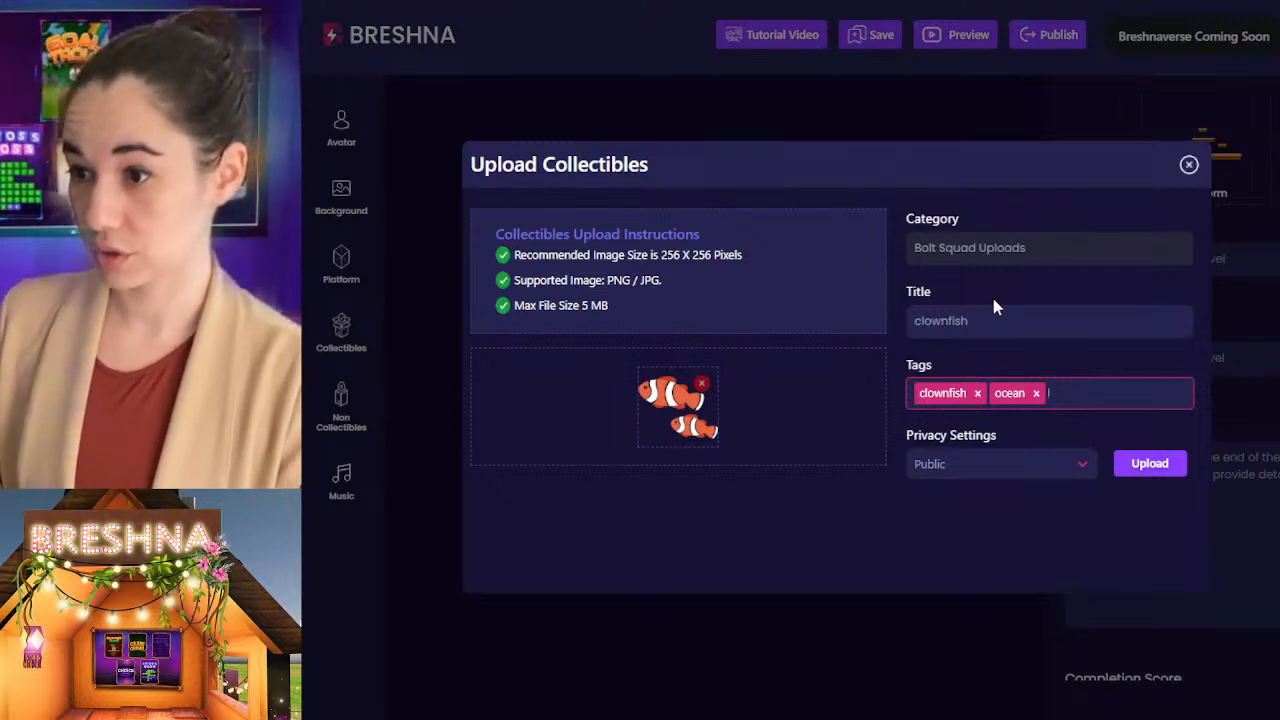
{"action": "type", "text": "sea"}
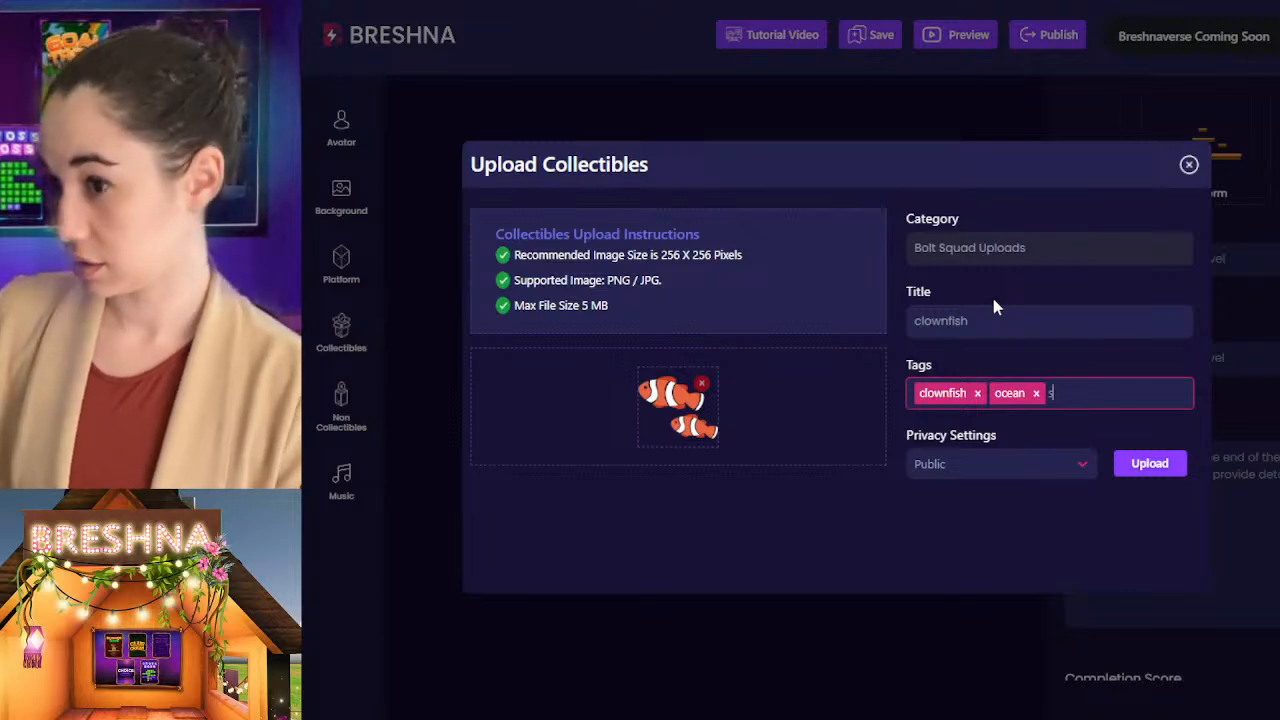
{"action": "key", "text": "Return"}
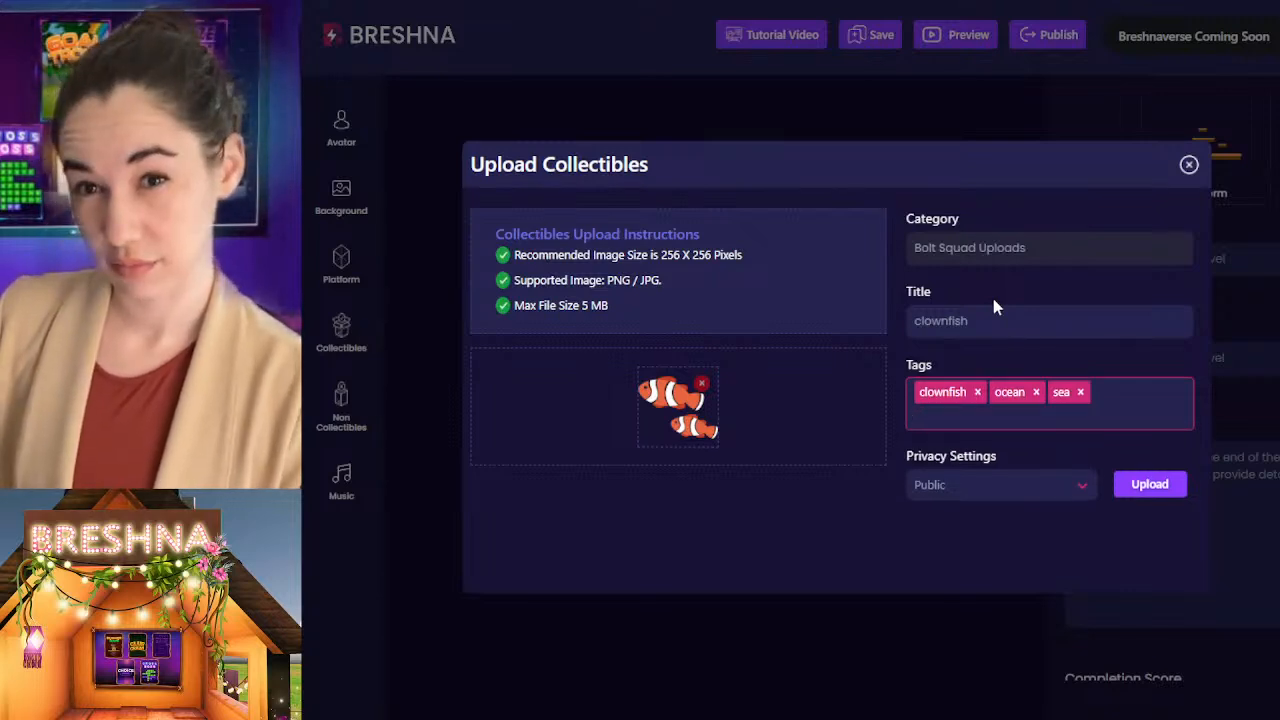
Step: Add the tags water and animal to the clownfish collectible and upload it as Public
{"action": "type", "text": "water"}
{"action": "key", "text": "Return"}
{"action": "type", "text": "animal"}
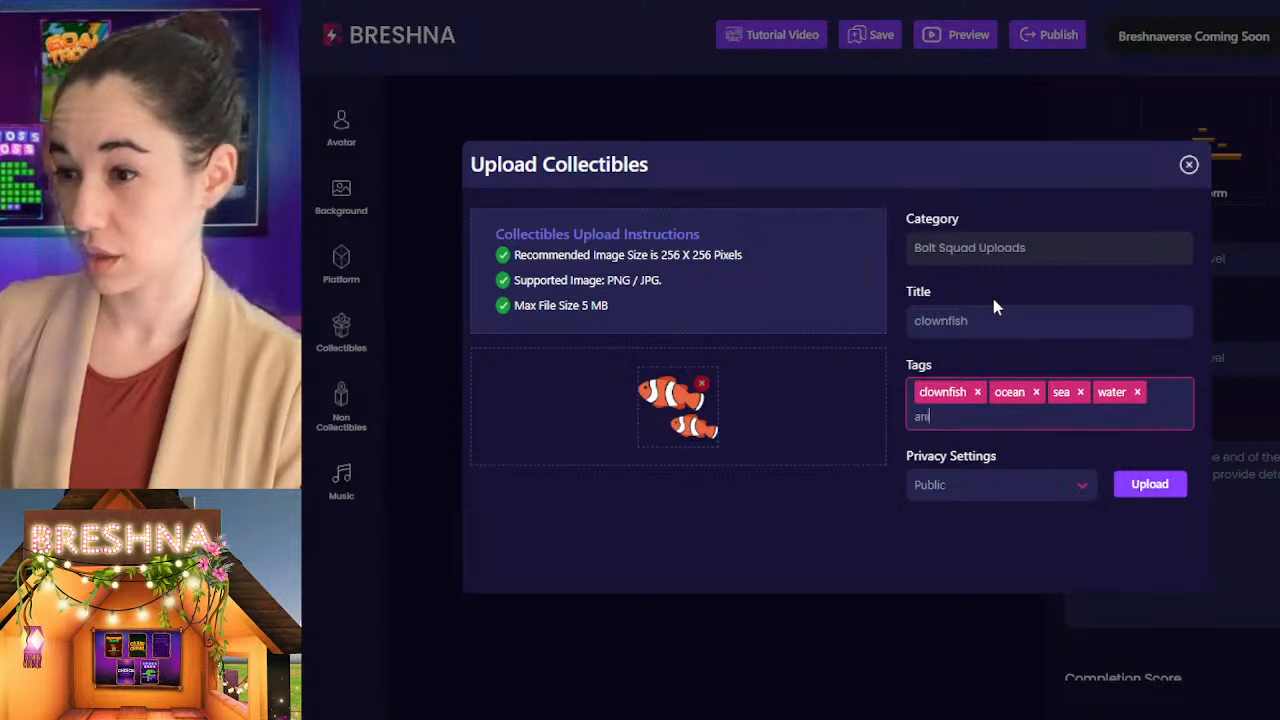
{"action": "key", "text": "Return"}
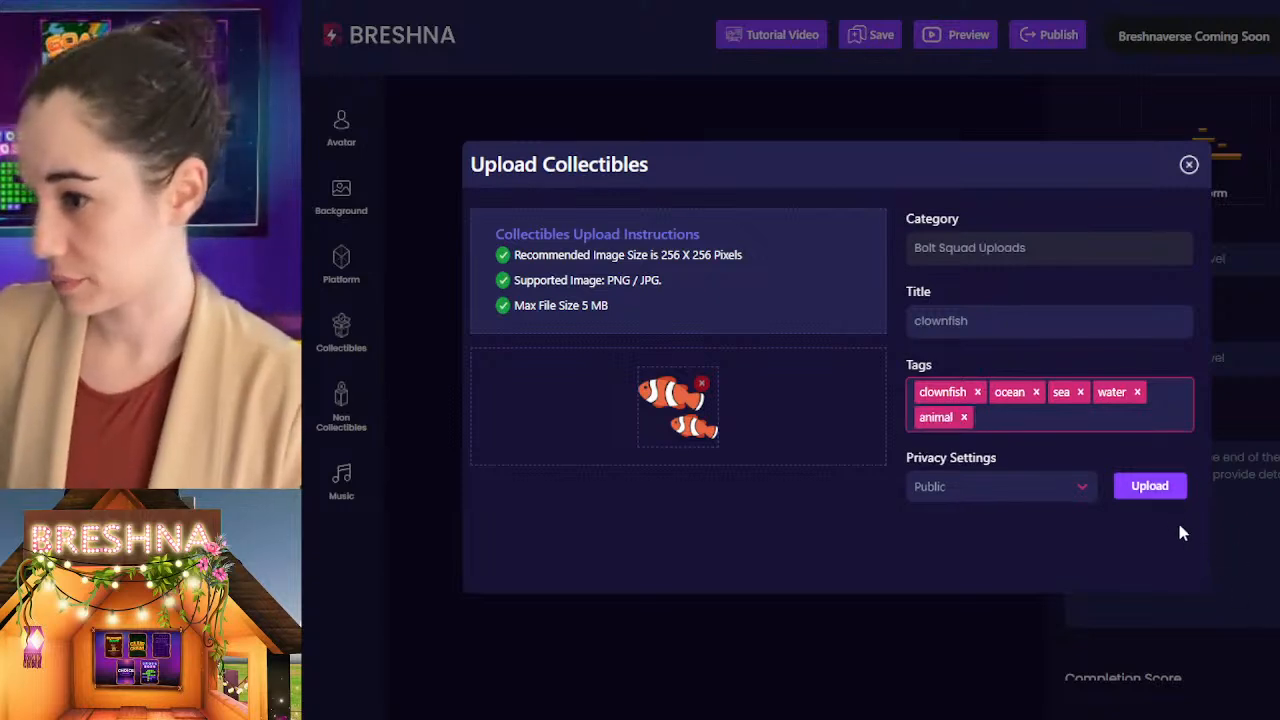
{"action": "left_click", "coordinate": [1125, 487]}
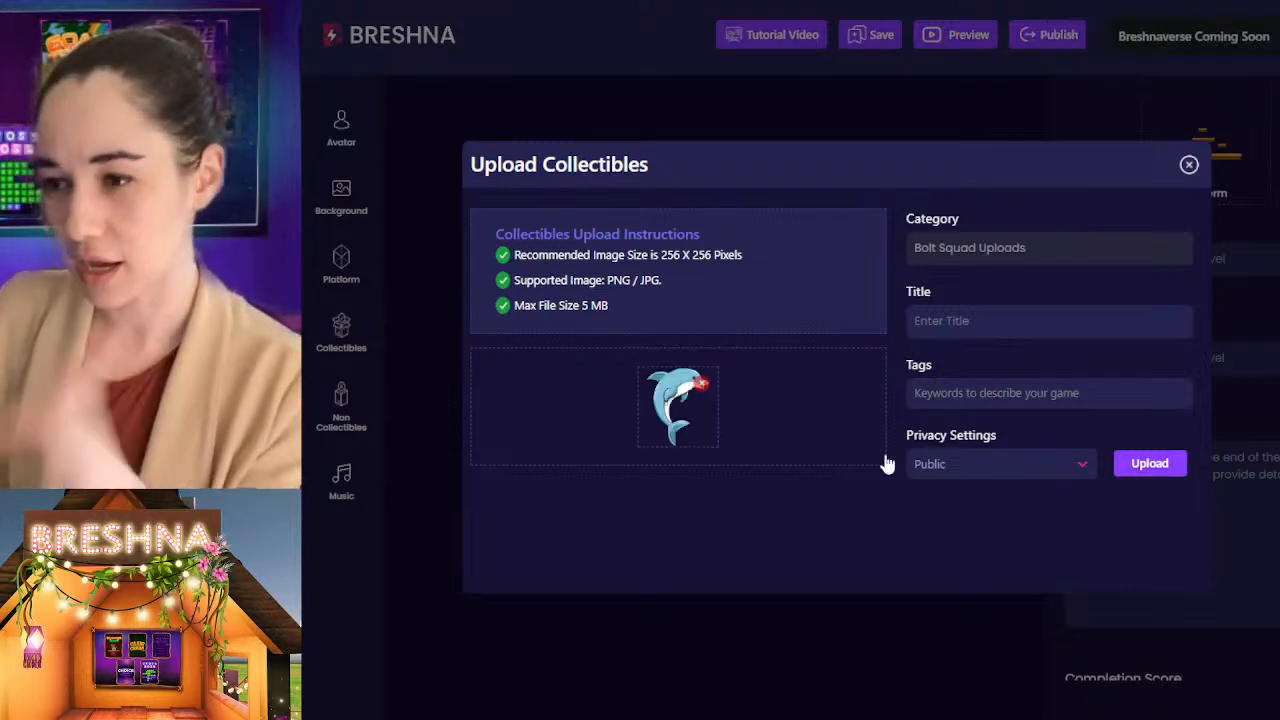
Step: Title the collectible with the dolphin image "dolphin" and give it the tag dolphin
{"action": "left_click", "coordinate": [1006, 320]}
{"action": "type", "text": "dolphin"}
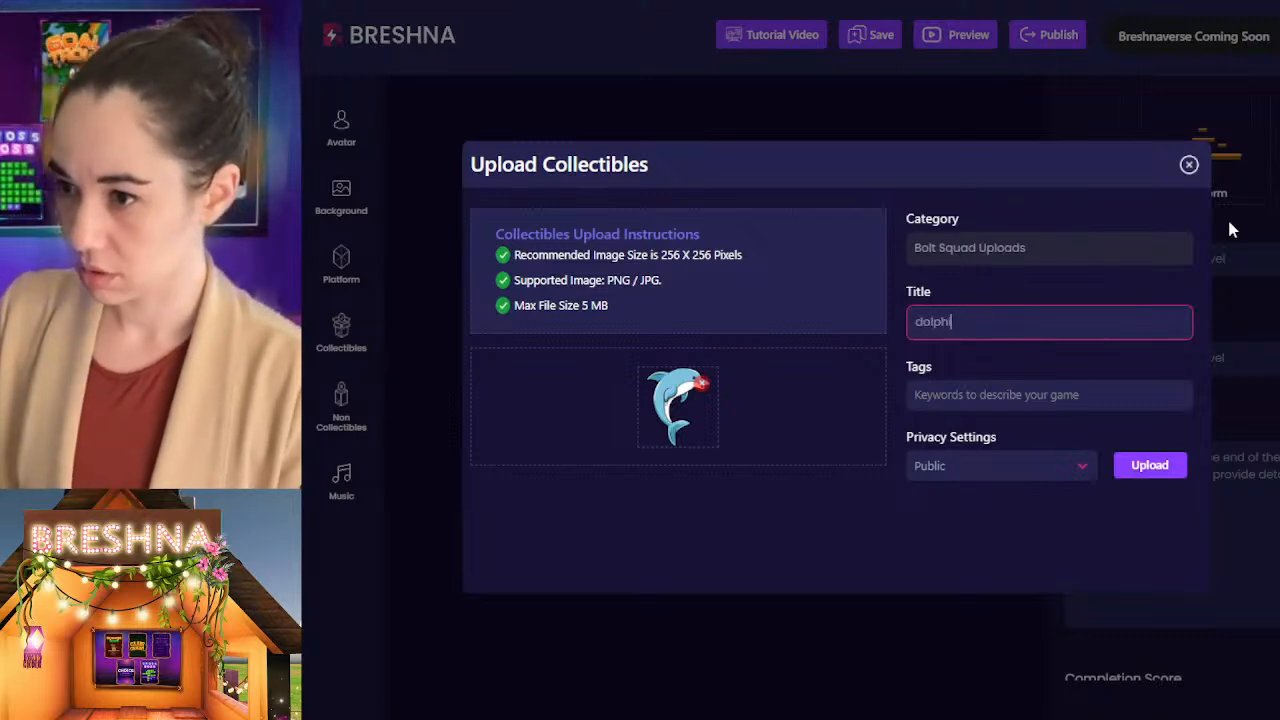
{"action": "key", "text": "Tab"}
{"action": "type", "text": "dolphin"}
{"action": "key", "text": "Return"}
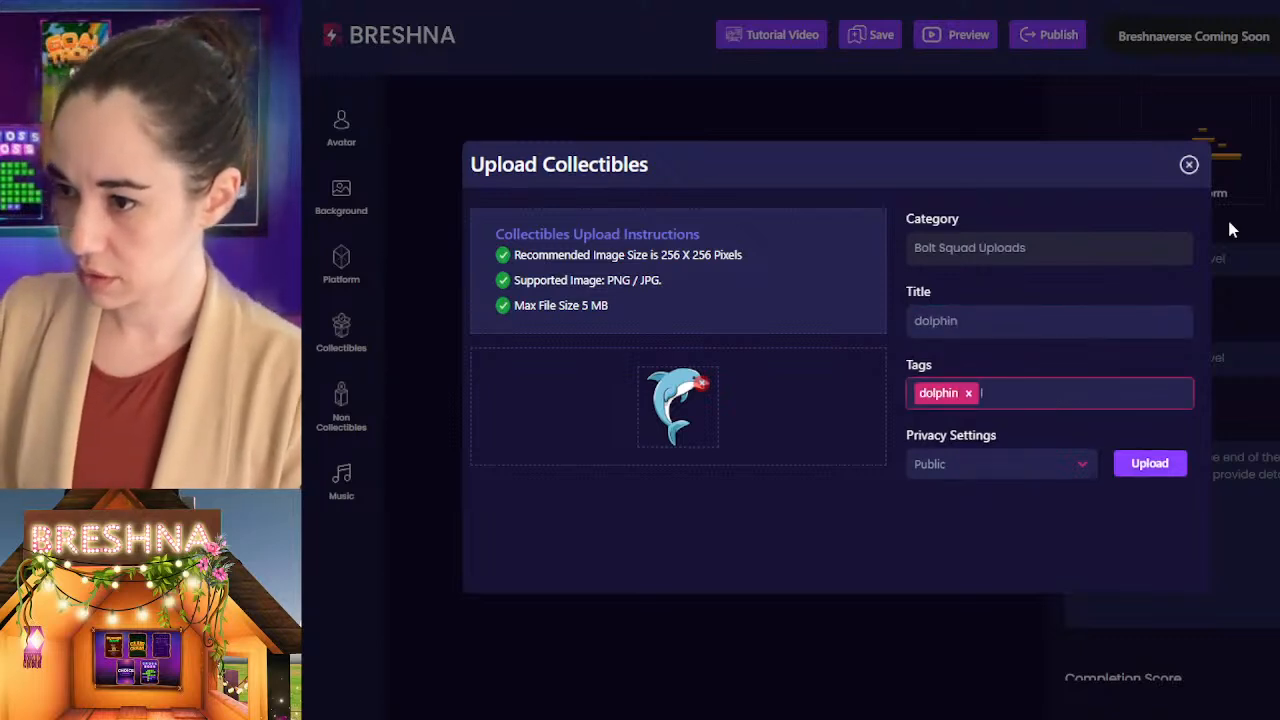
Step: Add the tags ocean, sea and fish to the dolphin collectible and upload it as Public
{"action": "type", "text": "ocean"}
{"action": "key", "text": "Return"}
{"action": "type", "text": "sea"}
{"action": "key", "text": "Return"}
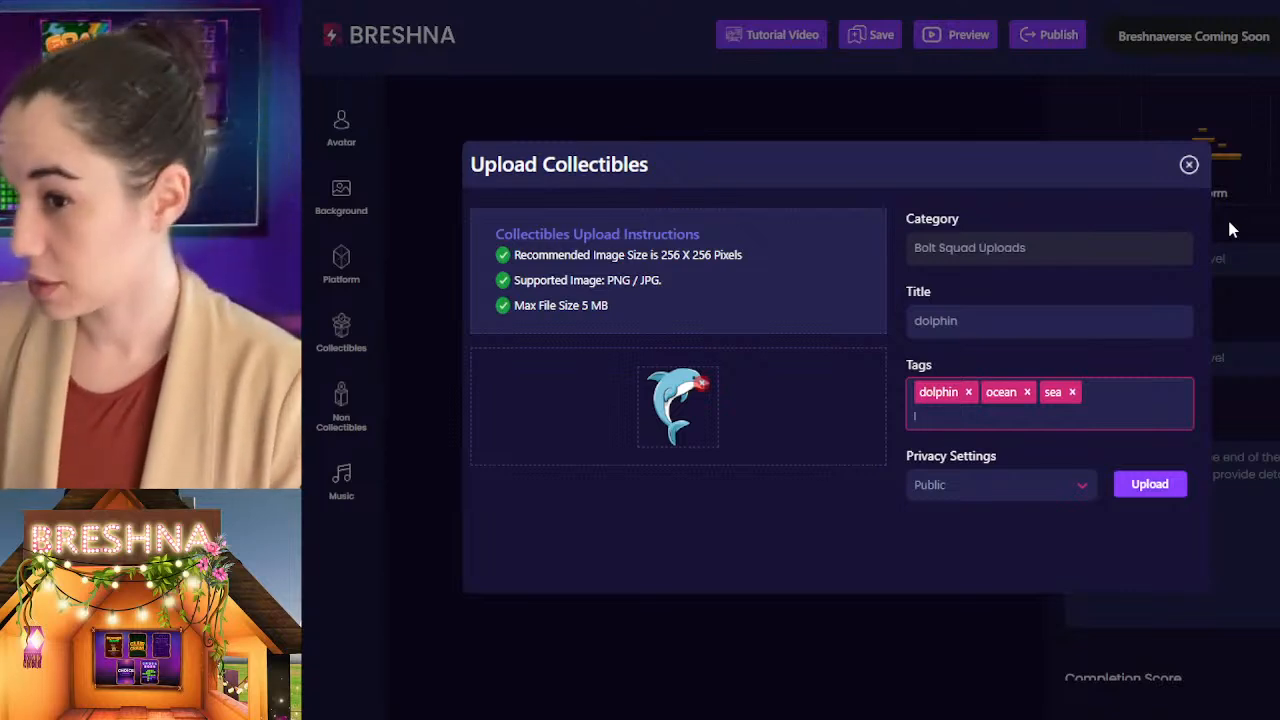
{"action": "type", "text": "ish"}
{"action": "key", "text": "Return"}
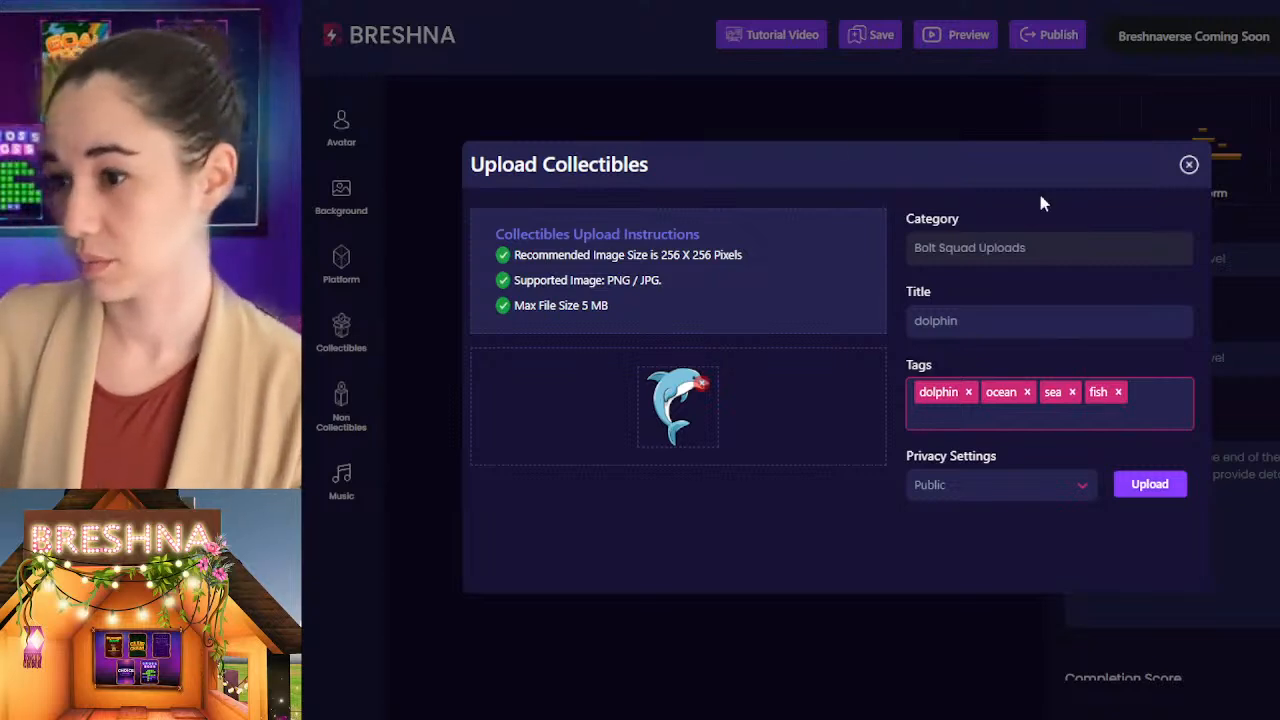
{"action": "left_click", "coordinate": [1170, 507]}
{"action": "left_click", "coordinate": [1164, 484]}
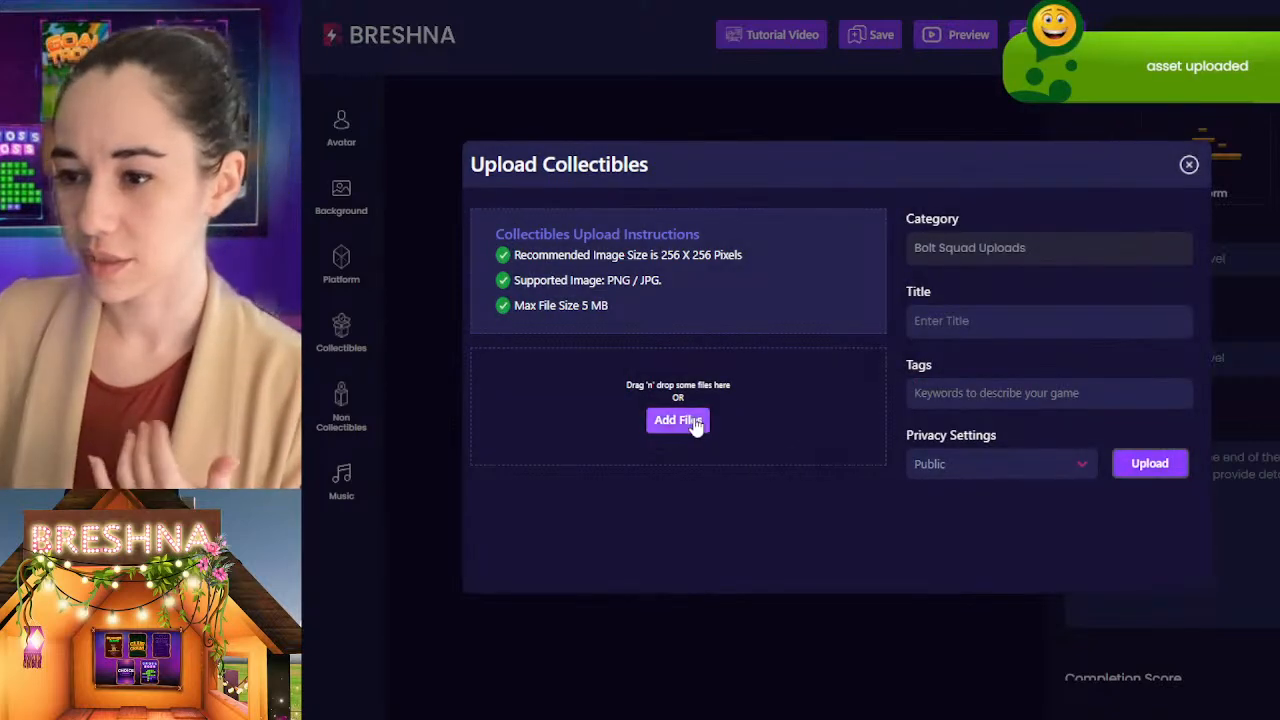
Step: Start a collectible with the purple jellyfish image, titled "jellyfish" and tagged jellyfish
{"action": "left_click", "coordinate": [680, 420]}
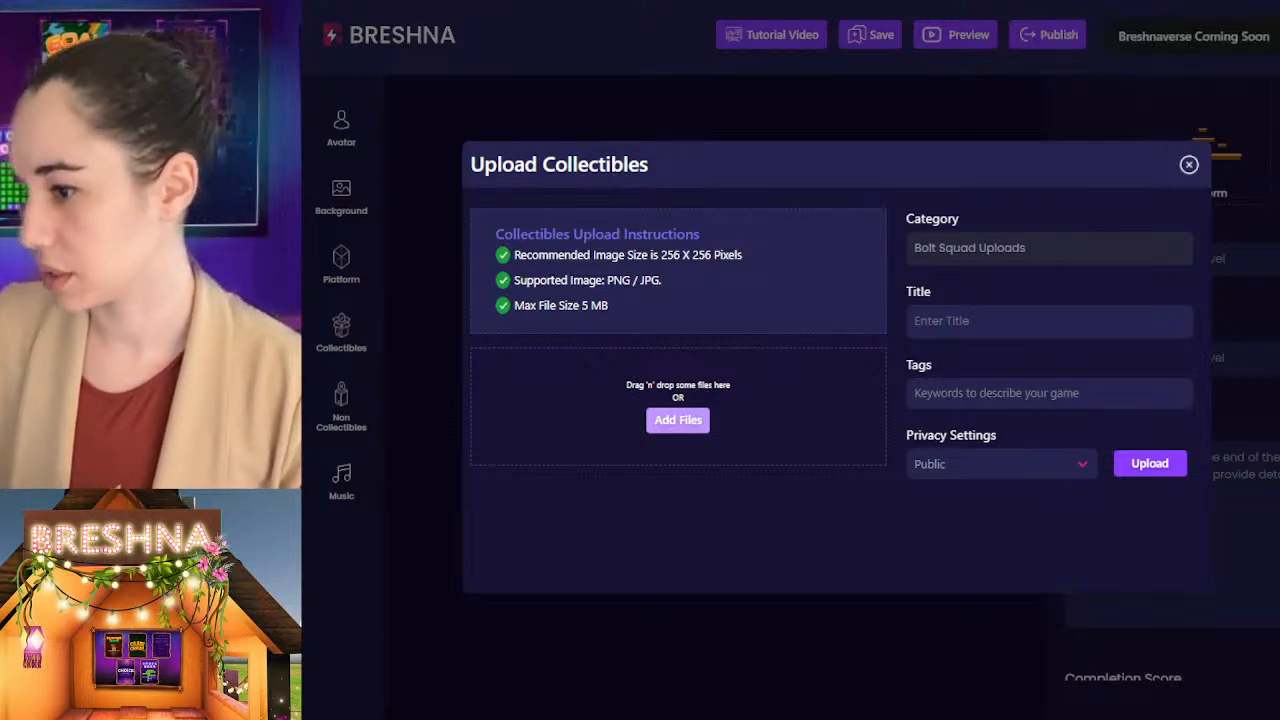
{"action": "left_click", "coordinate": [946, 317]}
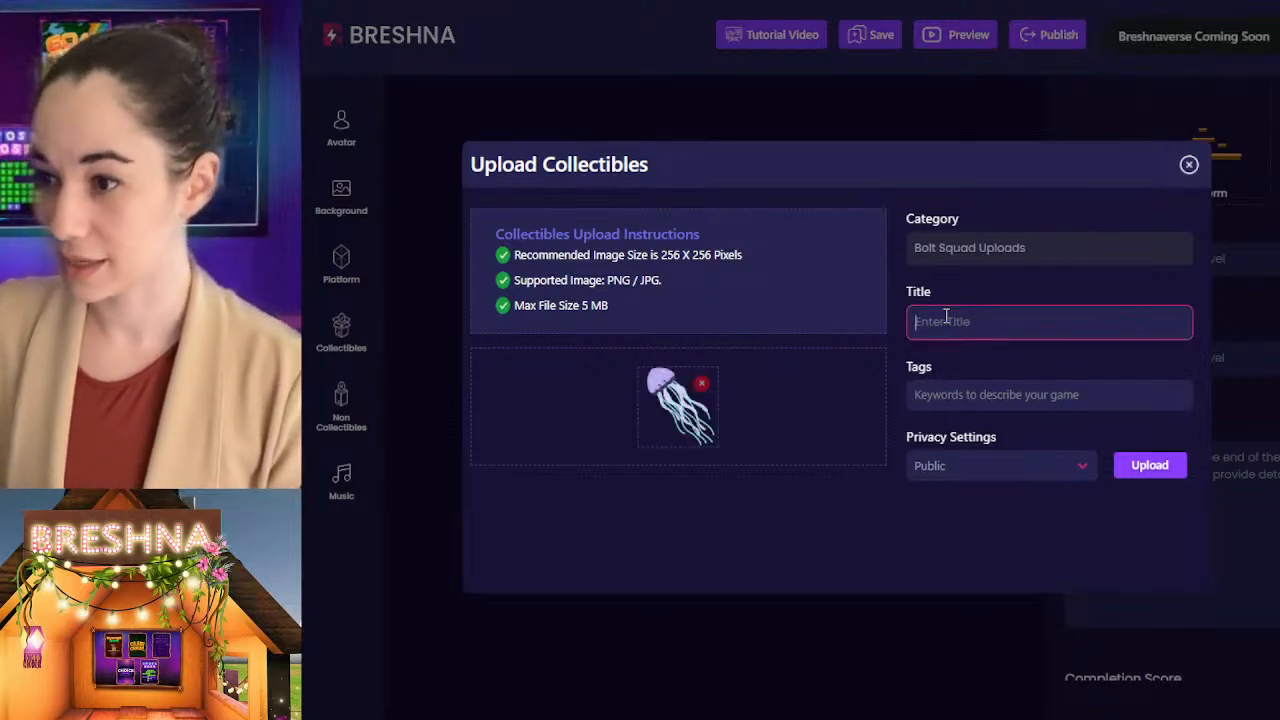
{"action": "type", "text": "Jellyfish"}
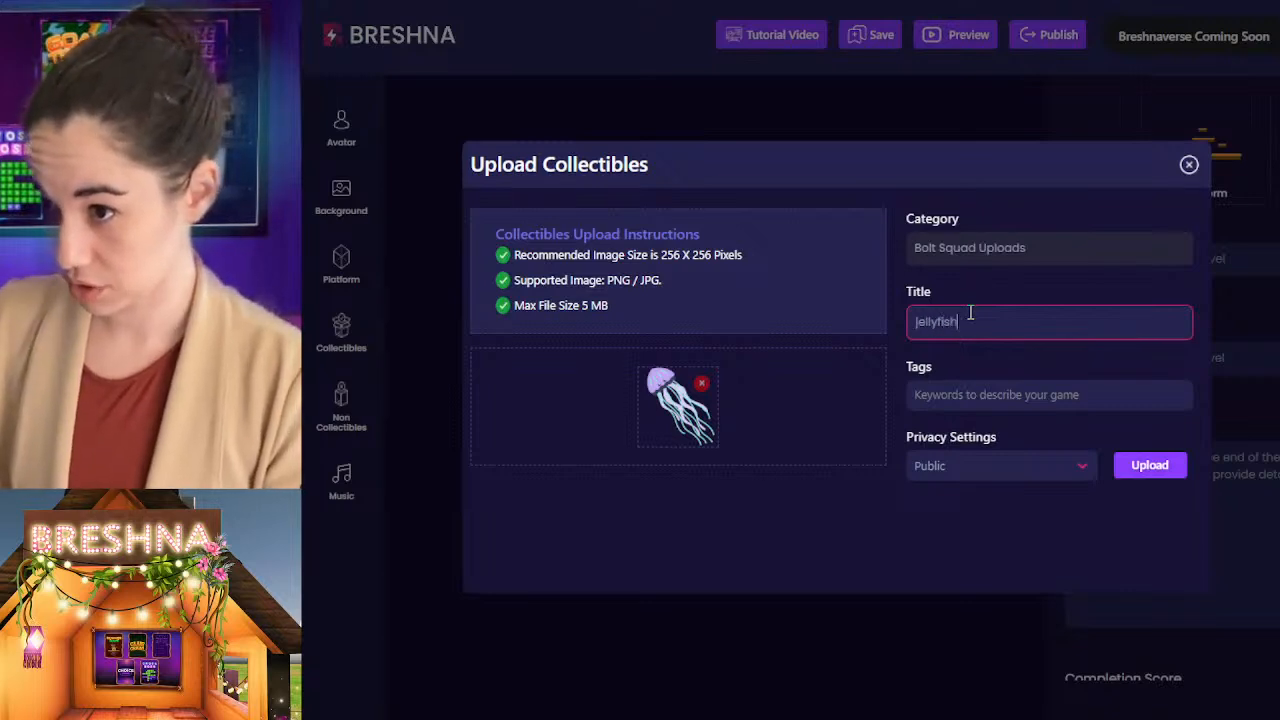
{"action": "key", "text": "Tab"}
{"action": "type", "text": "jellyfish"}
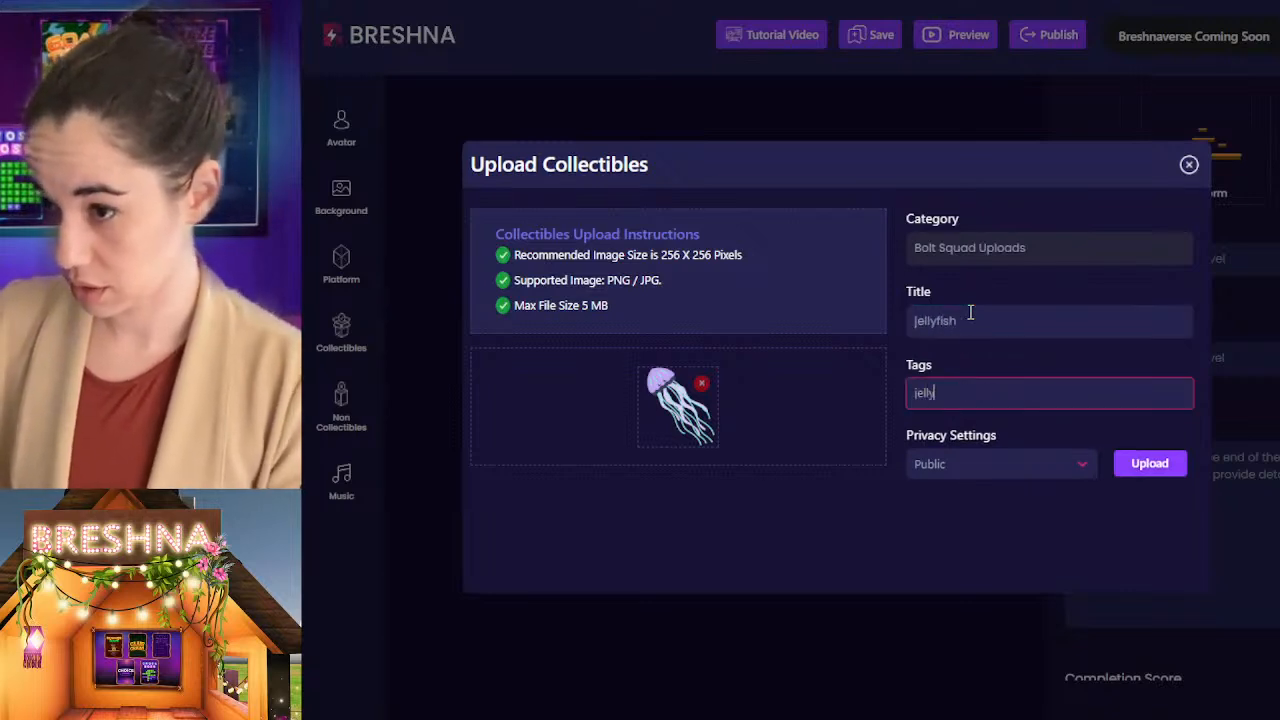
{"action": "key", "text": "Return"}
Step: Add the tags ocean, sea, animal and fish to the purple jellyfish collectible and upload it as Public
{"action": "type", "text": "ocean"}
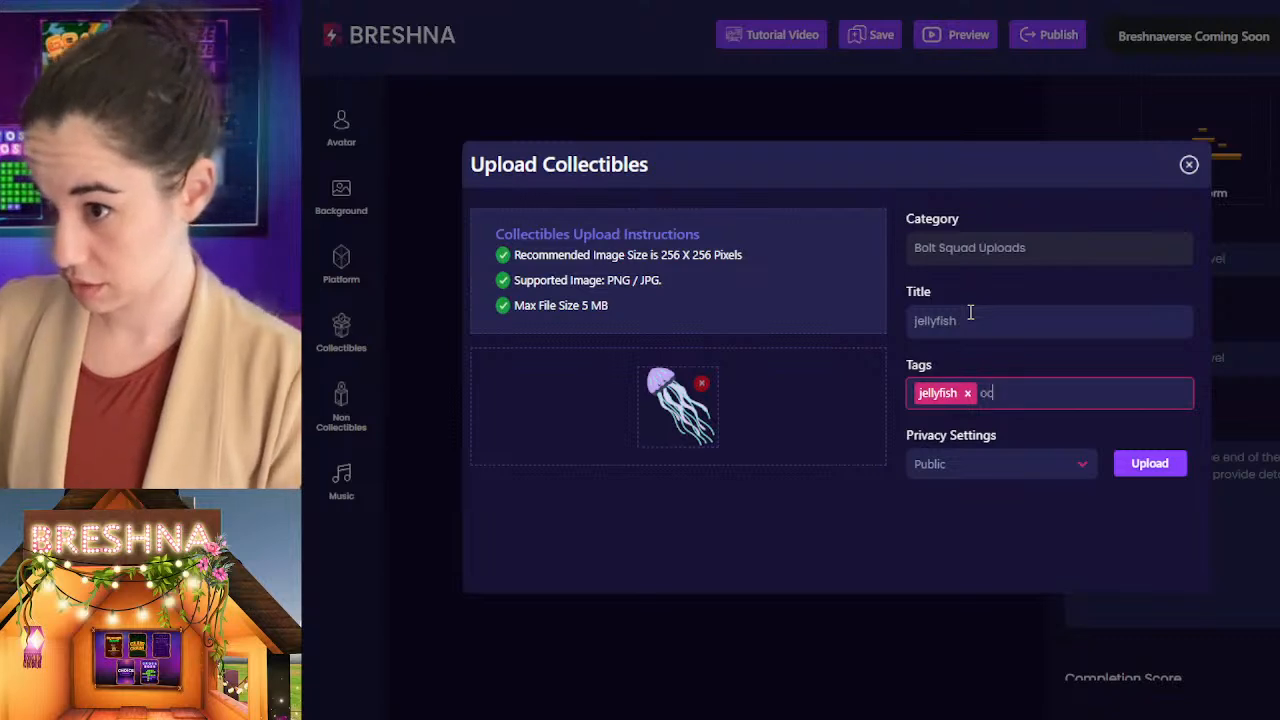
{"action": "key", "text": "Return"}
{"action": "type", "text": "sea"}
{"action": "key", "text": "Return"}
{"action": "type", "text": "animal"}
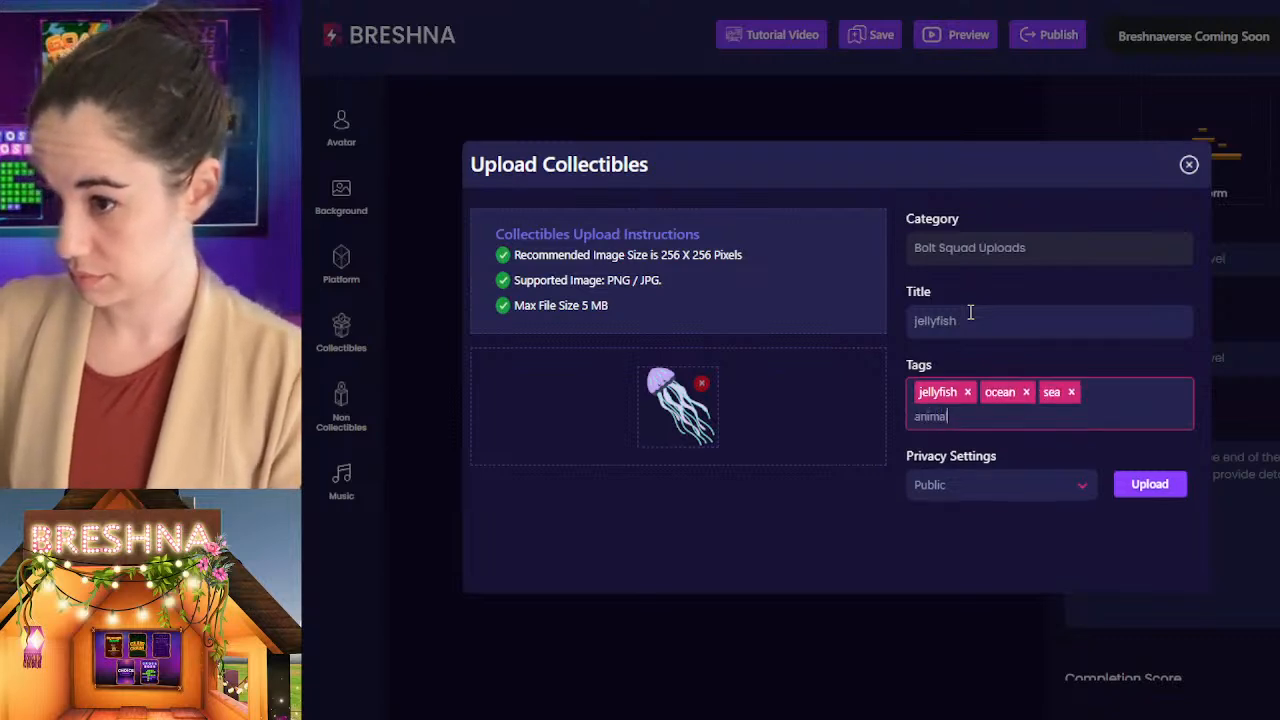
{"action": "key", "text": "Return"}
{"action": "type", "text": "fish"}
{"action": "key", "text": "Return"}
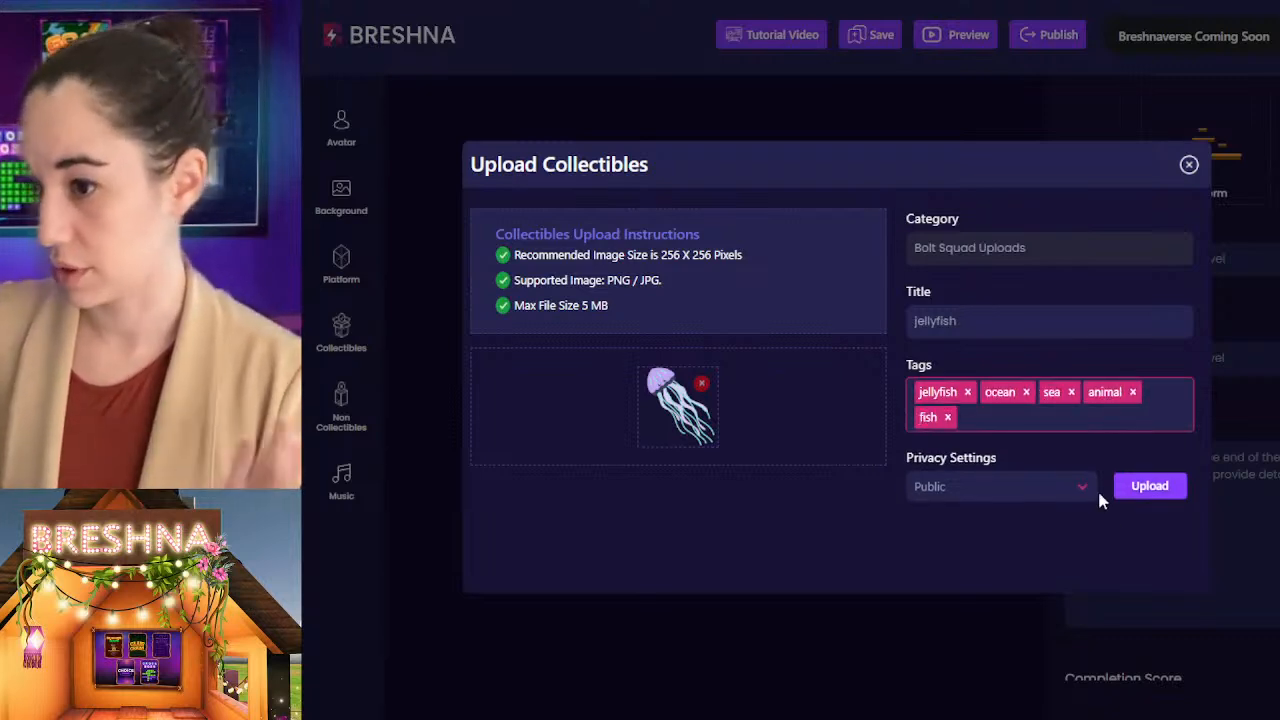
{"action": "left_click", "coordinate": [1150, 493]}
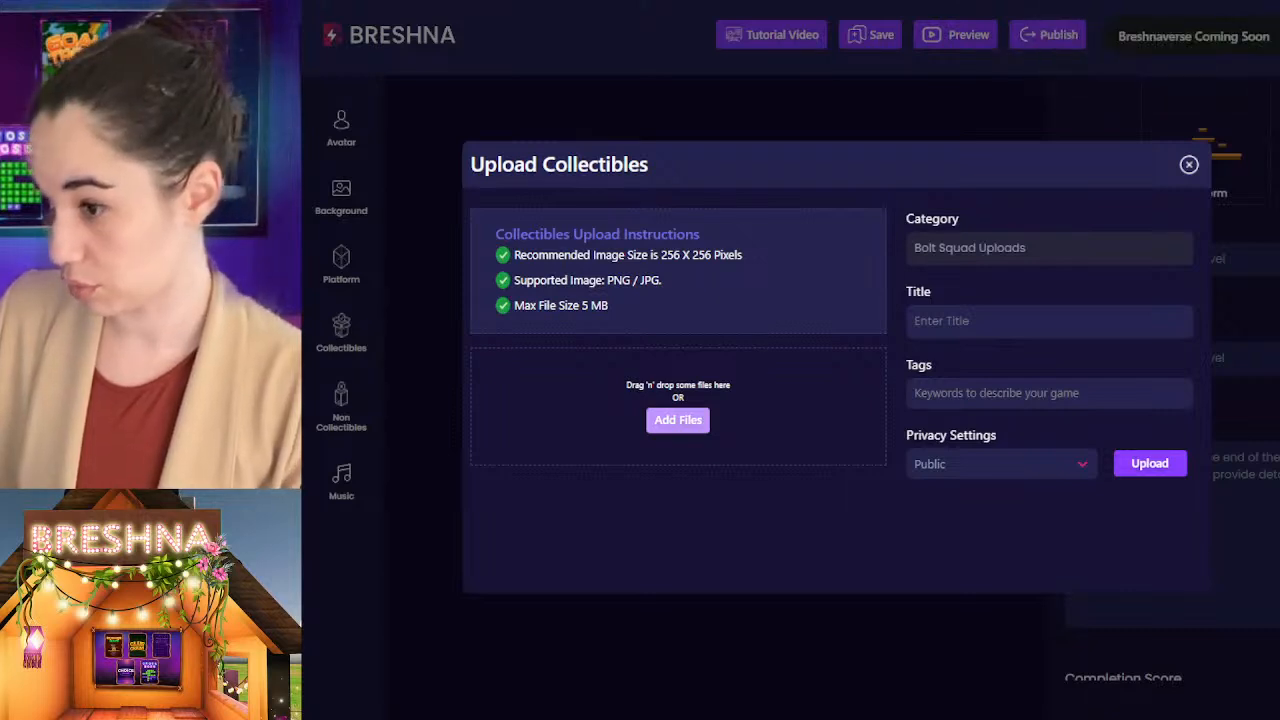
Step: Title the collectible with the second, light blue jellyfish image "jellyfish" and give it the tag jellyfish
{"action": "left_click", "coordinate": [996, 321]}
{"action": "type", "text": "jellyfish"}
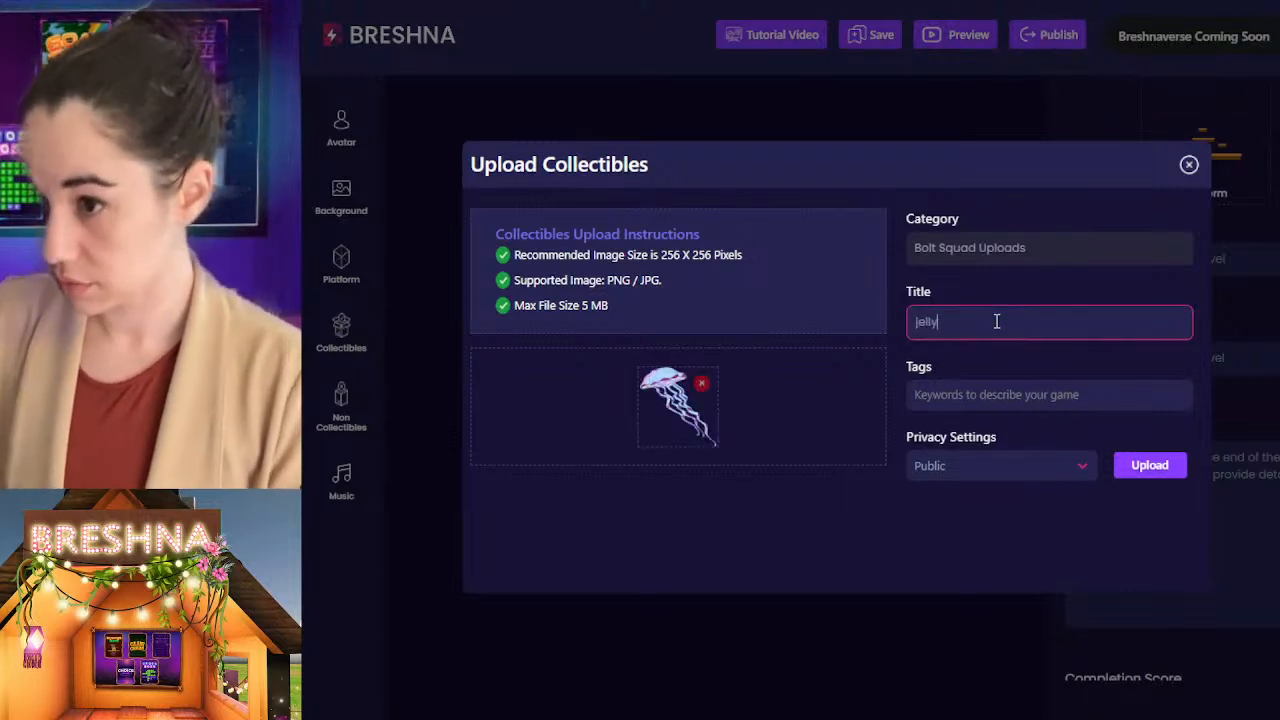
{"action": "key", "text": "Tab"}
{"action": "type", "text": "jellyfish"}
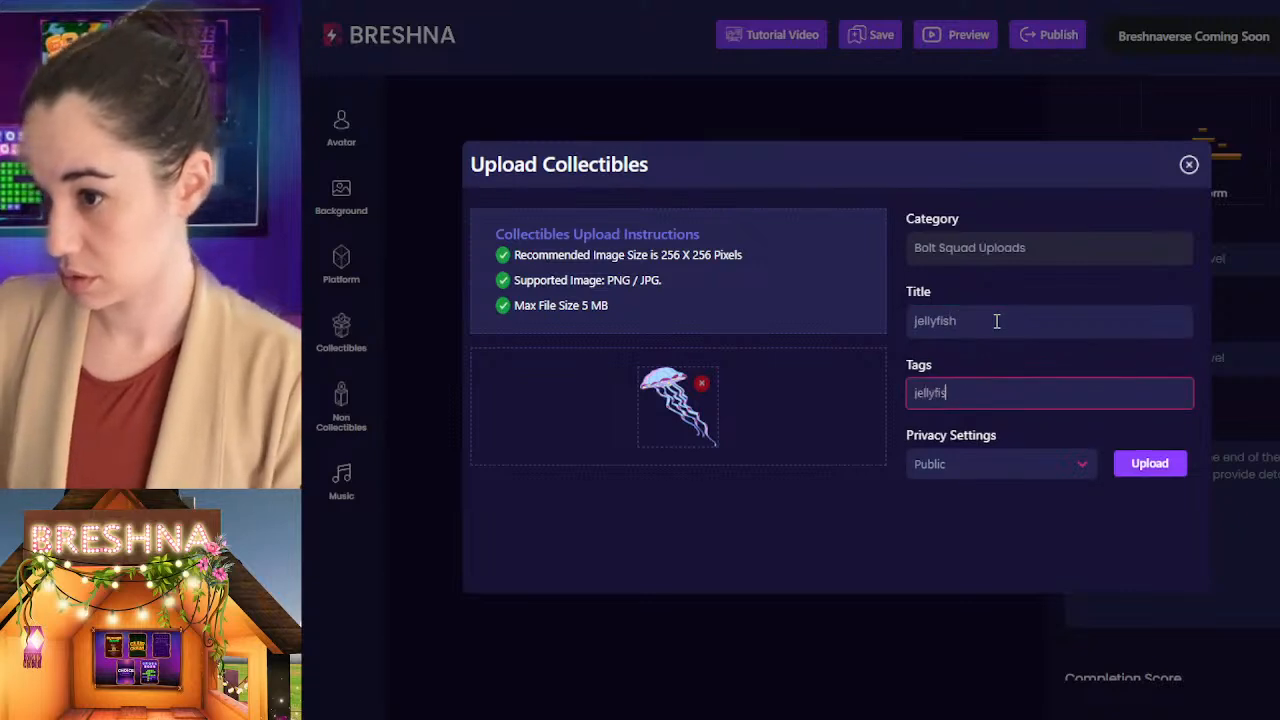
{"action": "key", "text": "Return"}
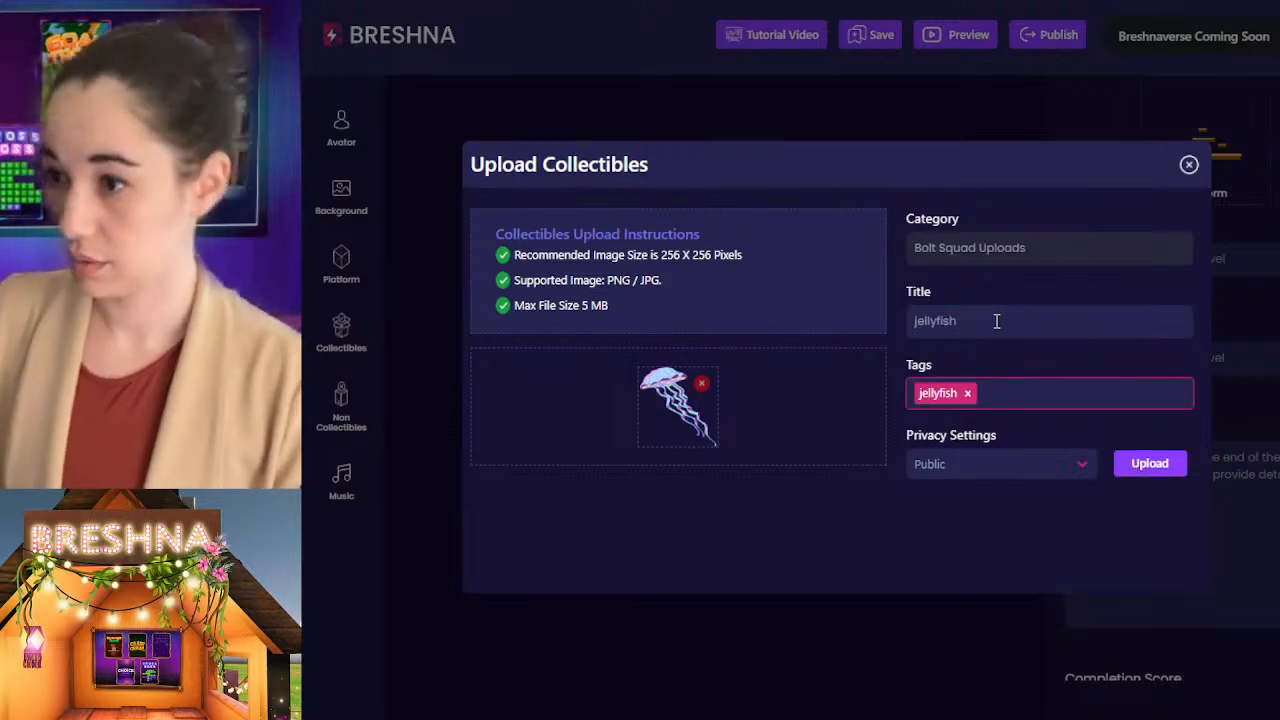
Step: Add the tags ocean, sea and water to the light blue jellyfish collectible and upload it as Public
{"action": "type", "text": "ocean"}
{"action": "key", "text": "Return"}
{"action": "type", "text": "sea"}
{"action": "key", "text": "Return"}
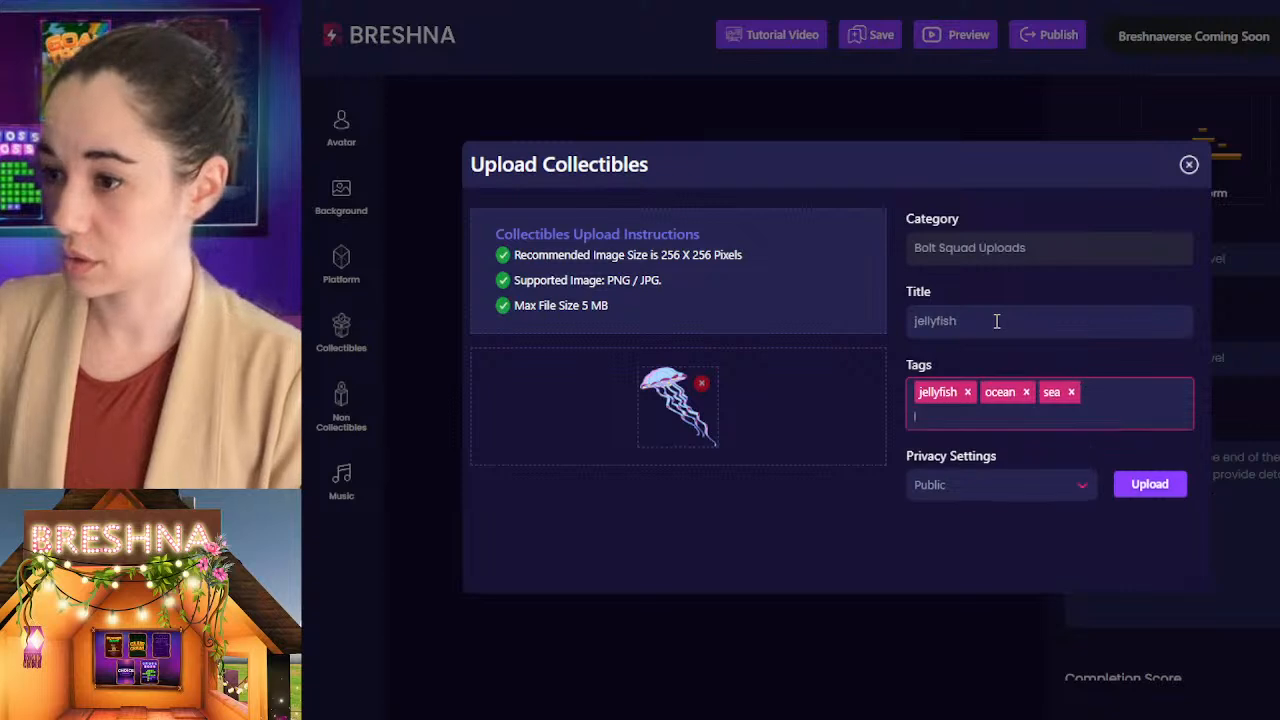
{"action": "type", "text": "water"}
{"action": "key", "text": "Return"}
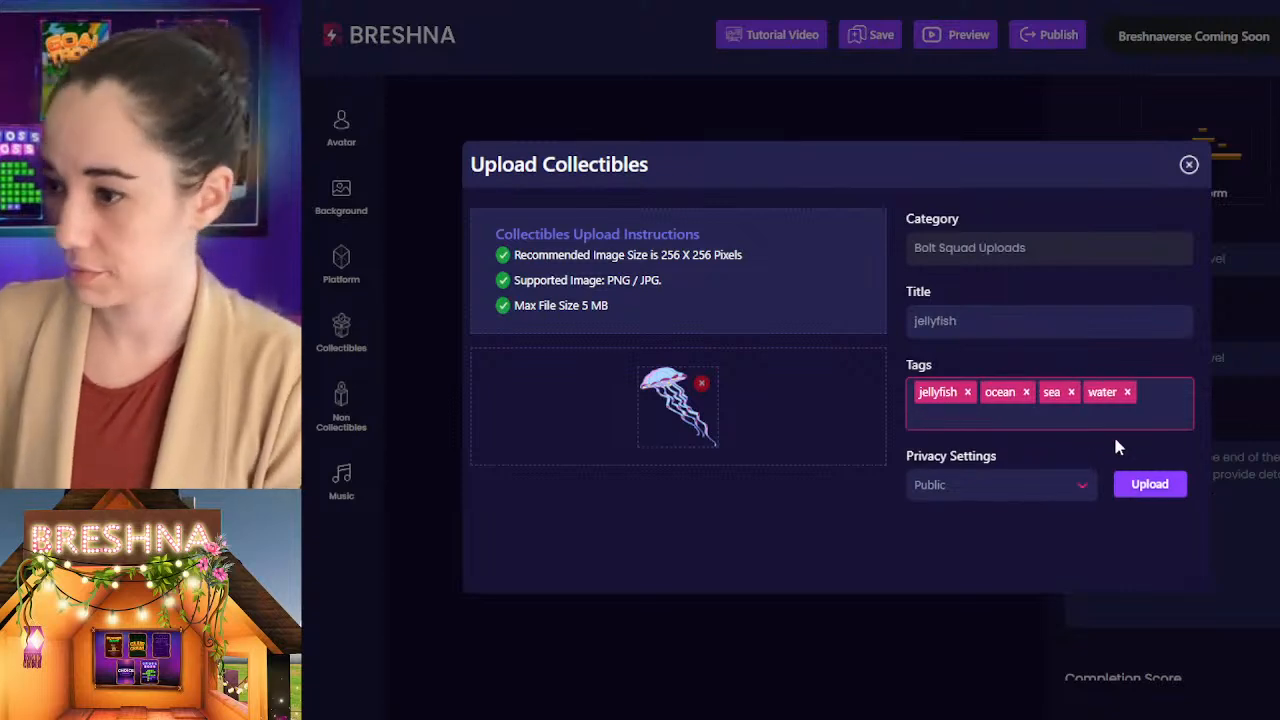
{"action": "left_click", "coordinate": [1150, 484]}
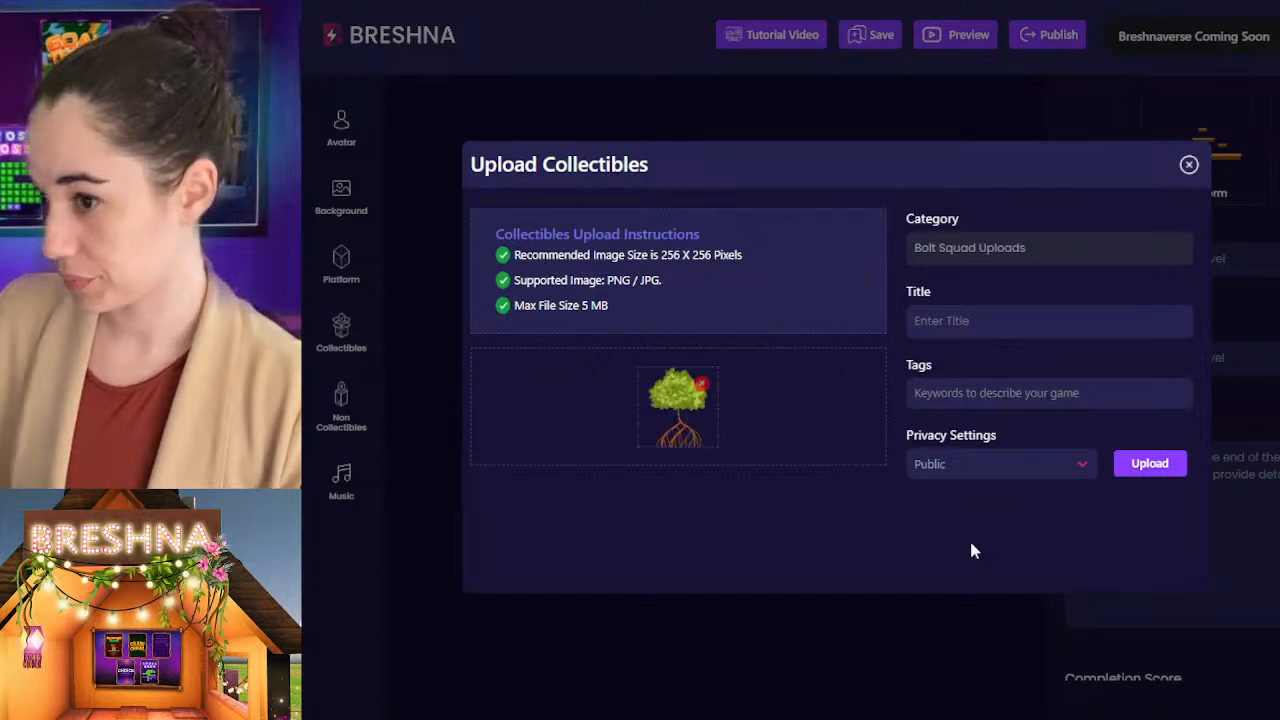
Step: Title the collectible with the mangrove tree image "mangrove" and give it the tag mangrove
{"action": "left_click", "coordinate": [978, 318]}
{"action": "type", "text": "mangrove"}
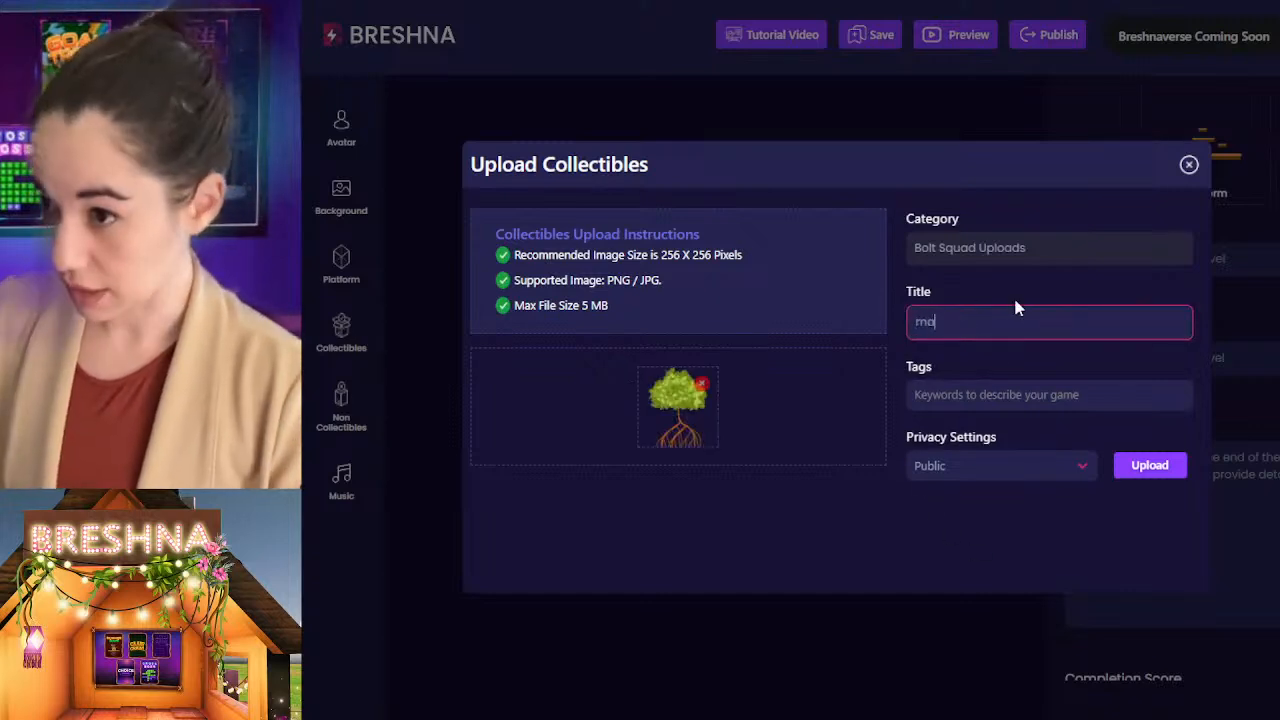
{"action": "key", "text": "Tab"}
{"action": "type", "text": "mangrove"}
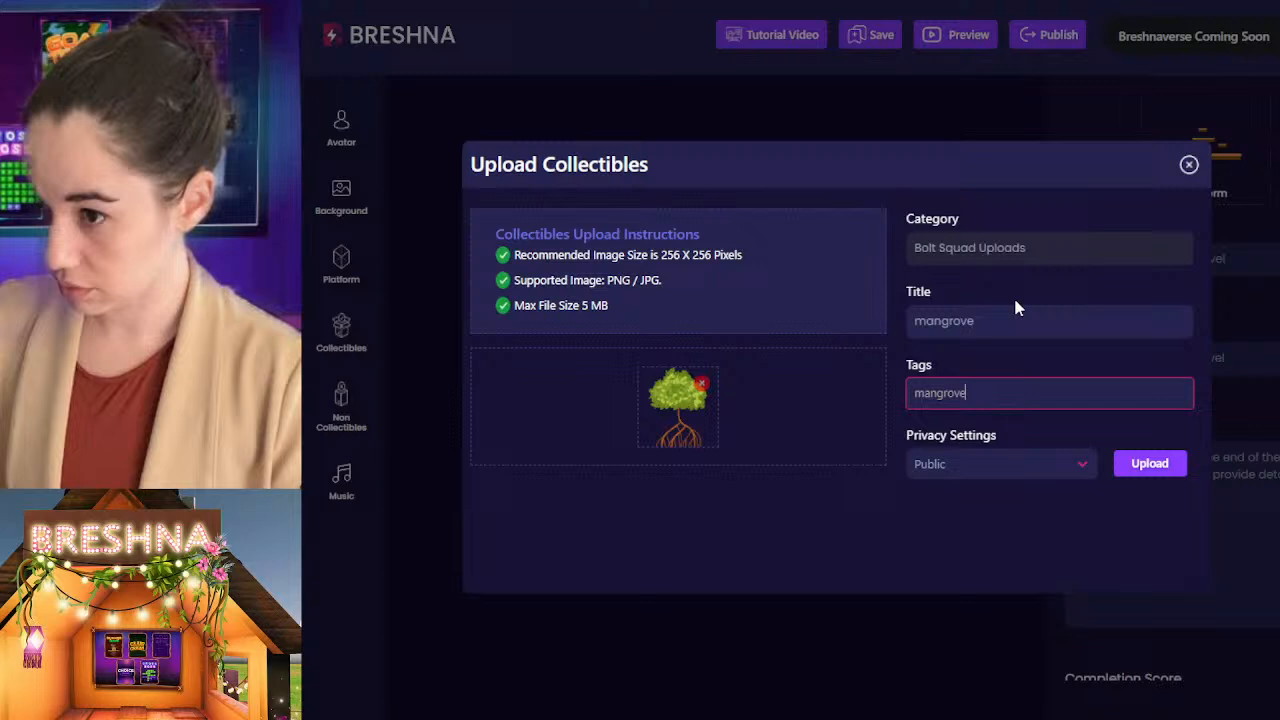
{"action": "key", "text": "Return"}
{"action": "type", "text": "ocea"}
{"action": "key", "text": "Return"}
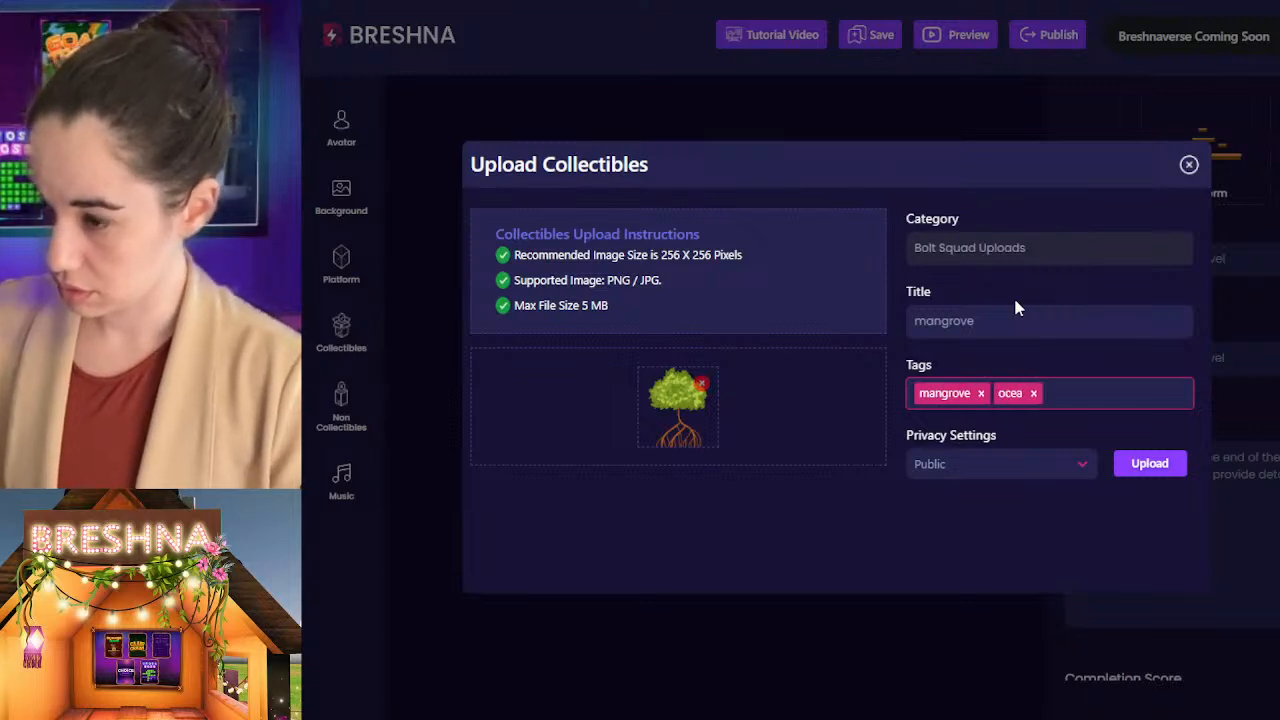
{"action": "key", "text": "BackSpace"}
Step: Add the tags ocean, beach and plant to the mangrove tree collectible and upload it as Public
{"action": "type", "text": "ocean"}
{"action": "key", "text": "Return"}
{"action": "type", "text": "each"}
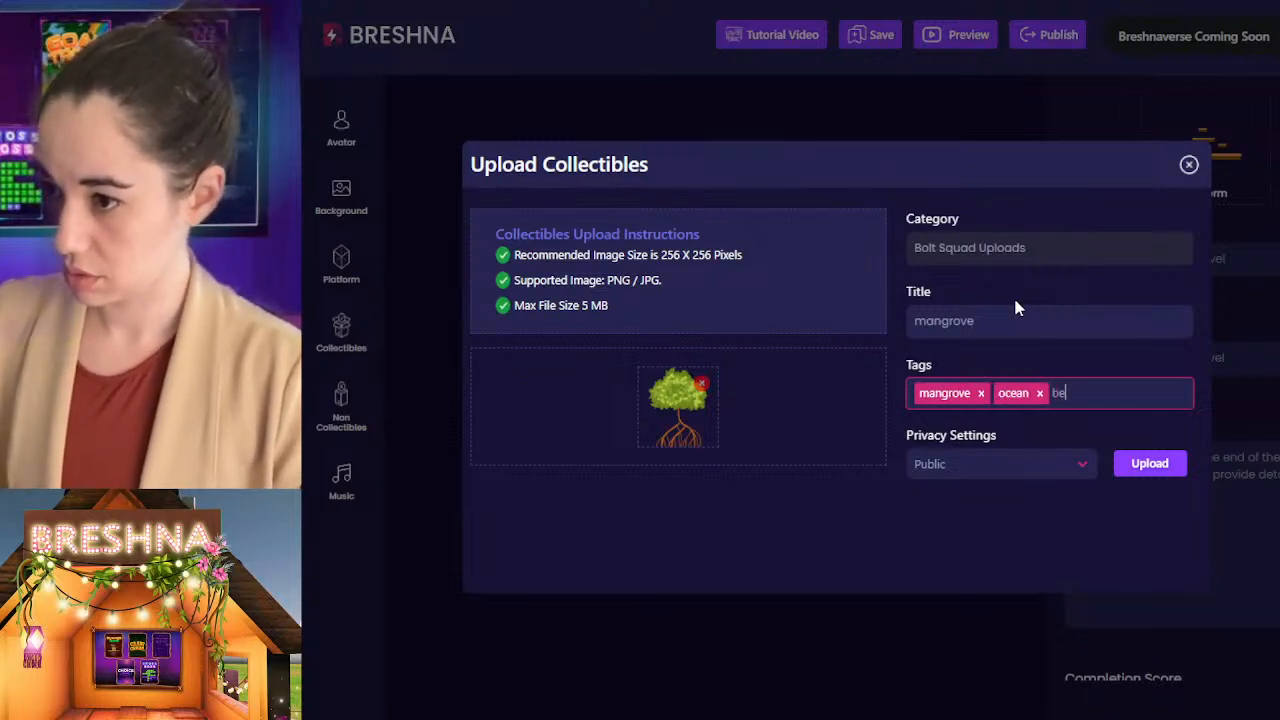
{"action": "key", "text": "Return"}
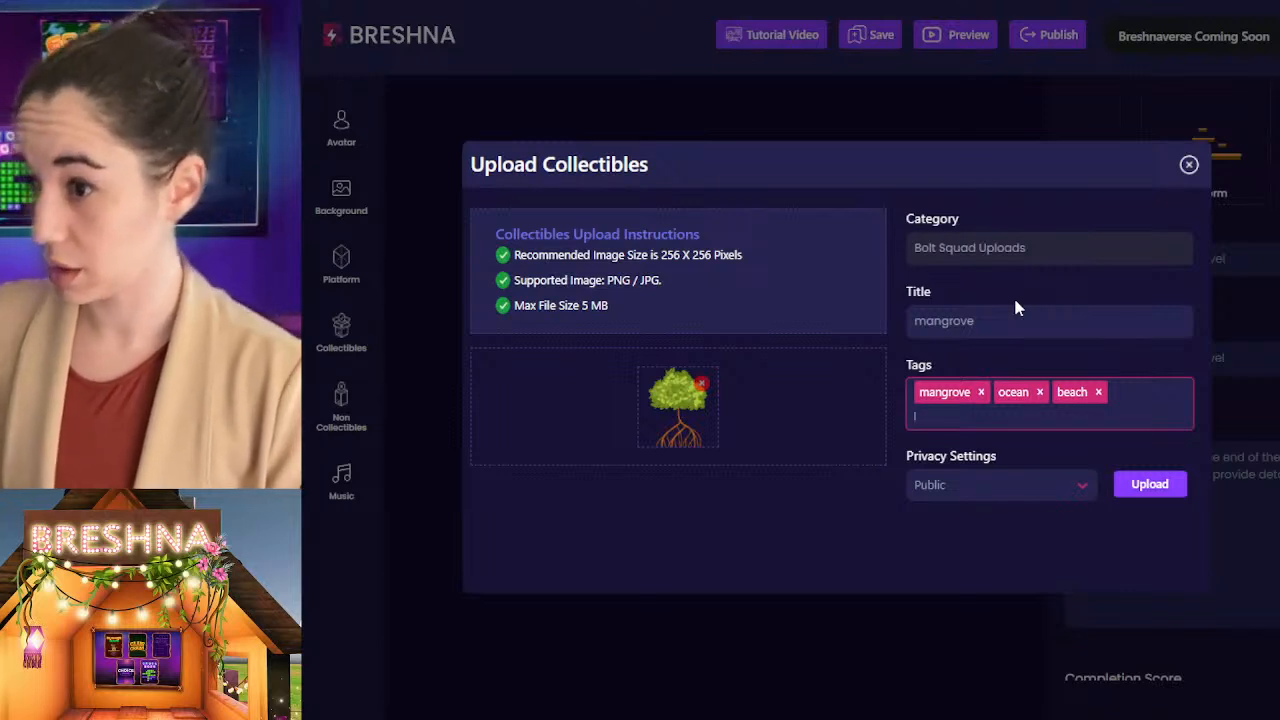
{"action": "type", "text": "pla"}
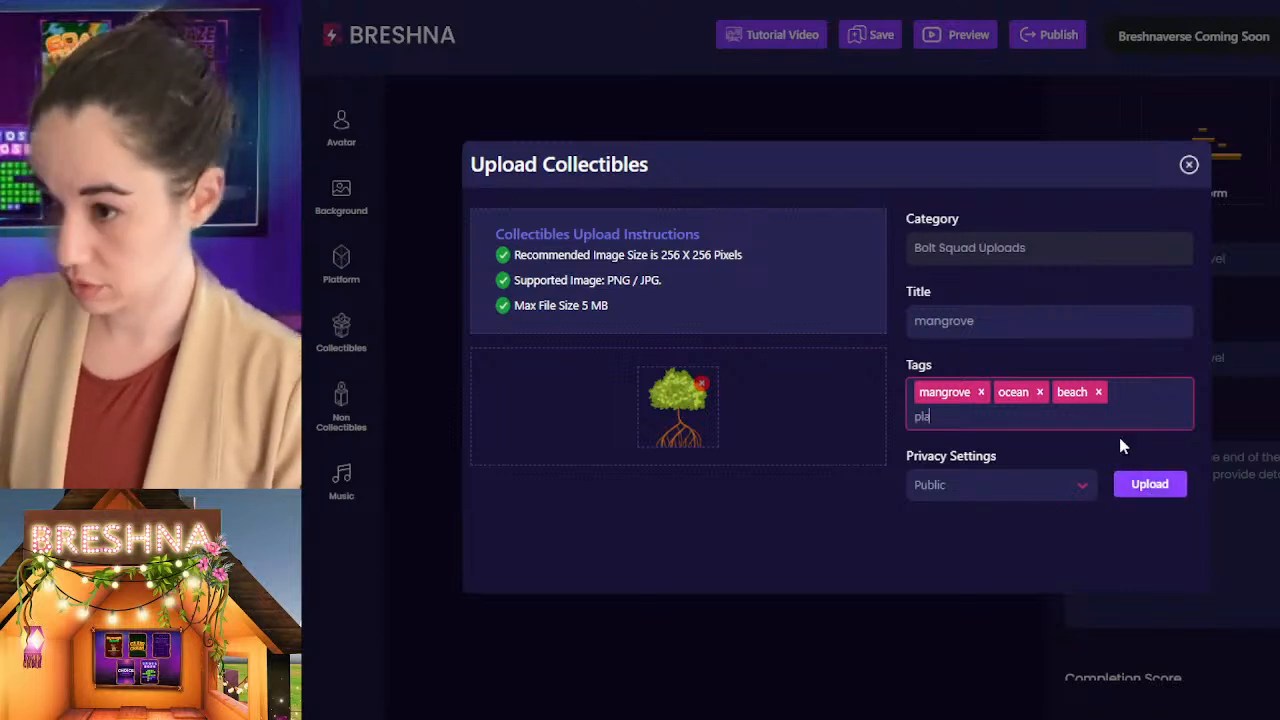
{"action": "type", "text": "nt"}
{"action": "key", "text": "Return"}
{"action": "left_click", "coordinate": [1155, 486]}
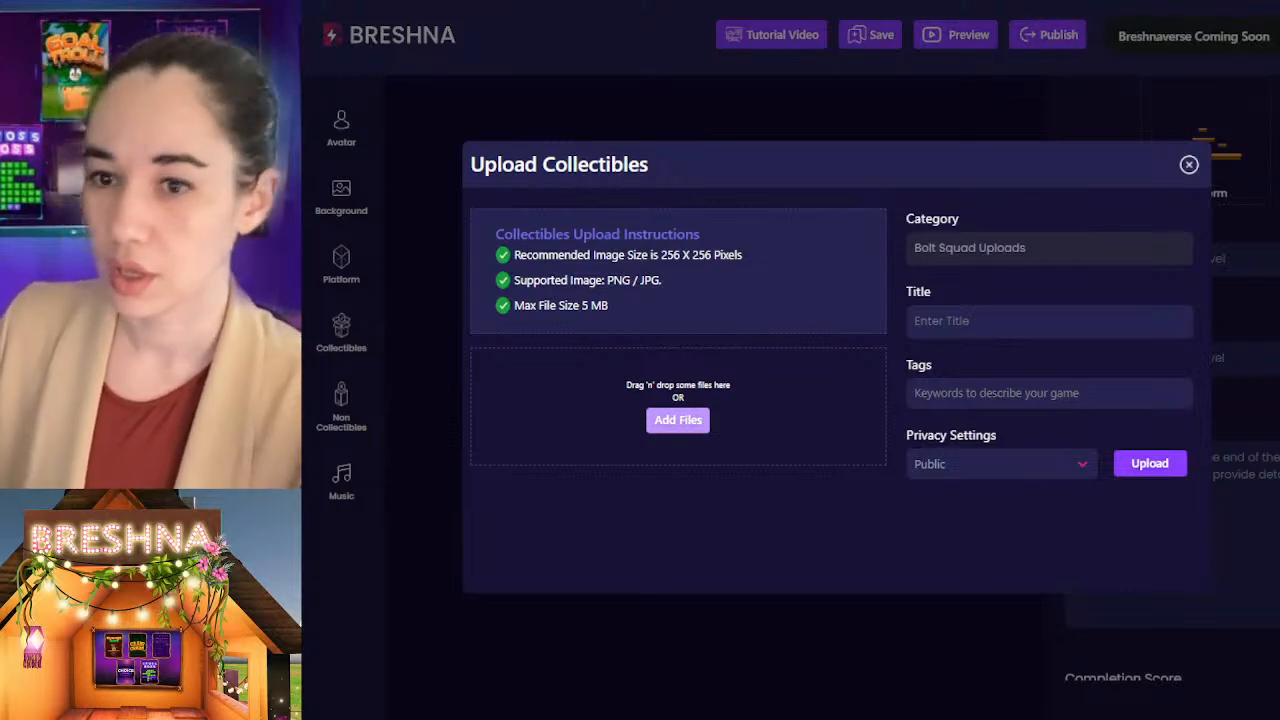
Step: Title the collectible with the second mangrove image, showing blue roots, "mangrove" and give it the tag mangrove
{"action": "left_click", "coordinate": [1016, 335]}
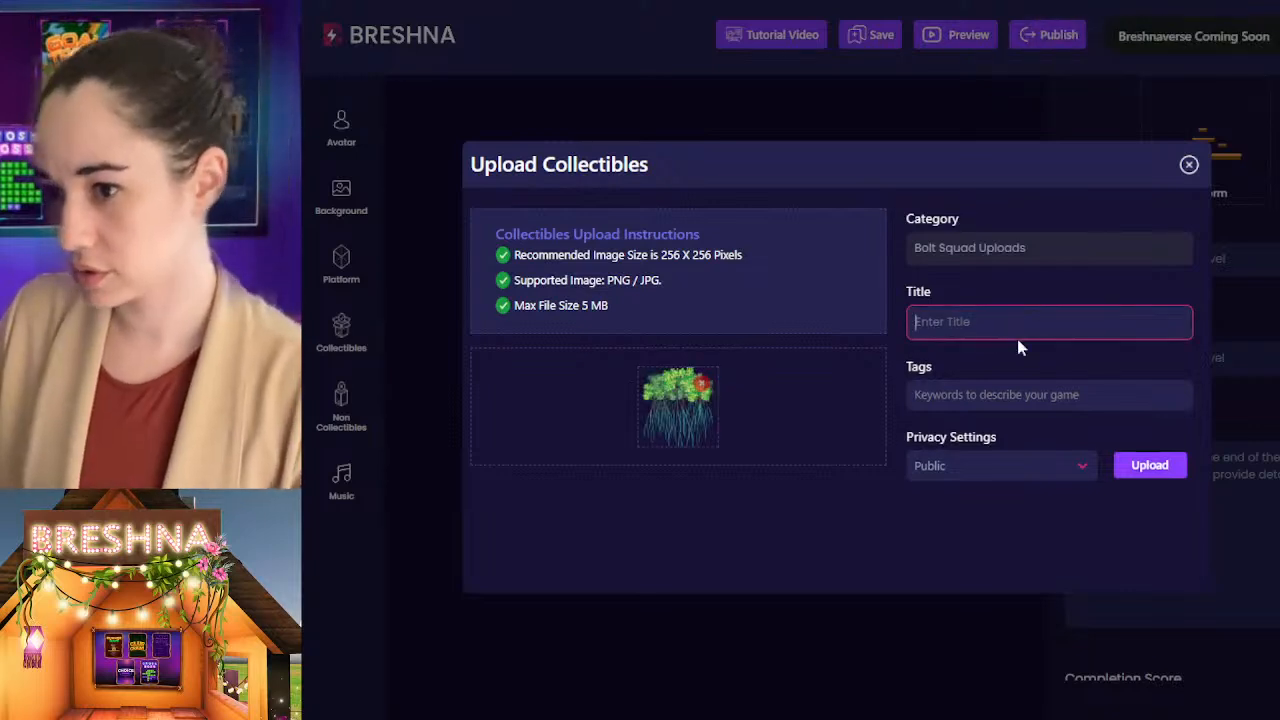
{"action": "type", "text": "mangrove"}
{"action": "key", "text": "Tab"}
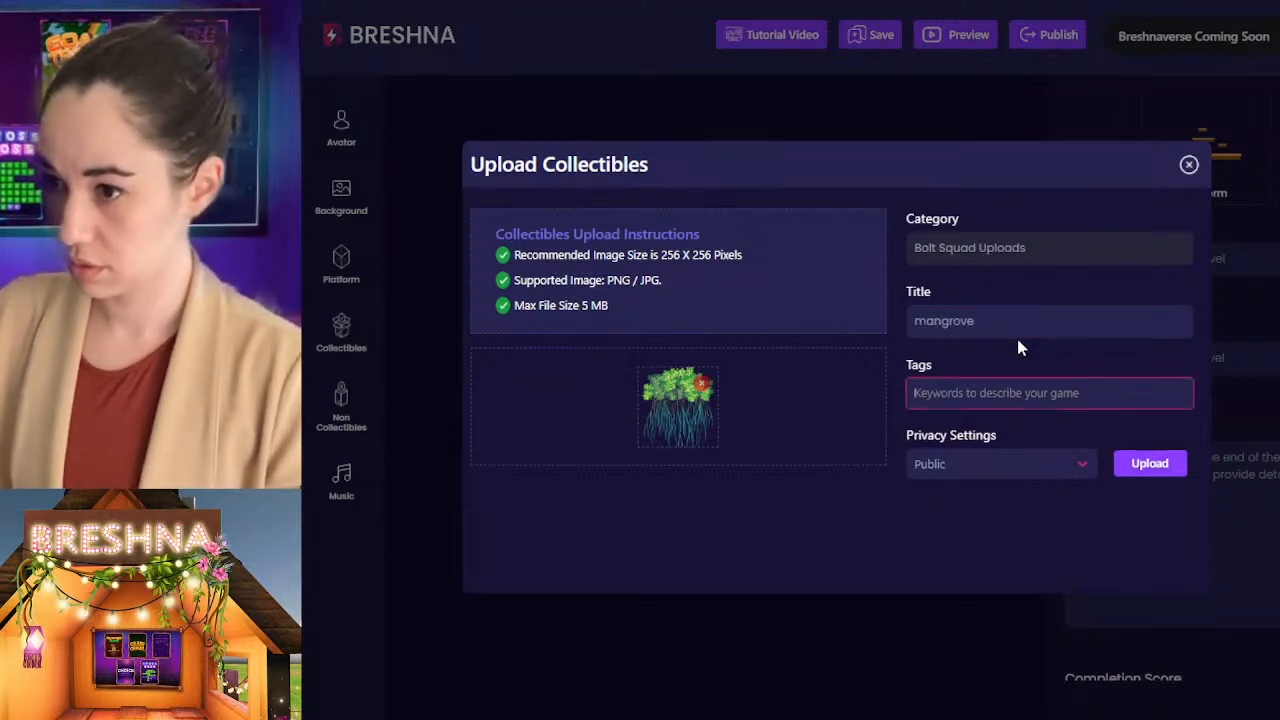
{"action": "type", "text": "mangrove"}
{"action": "key", "text": "Return"}
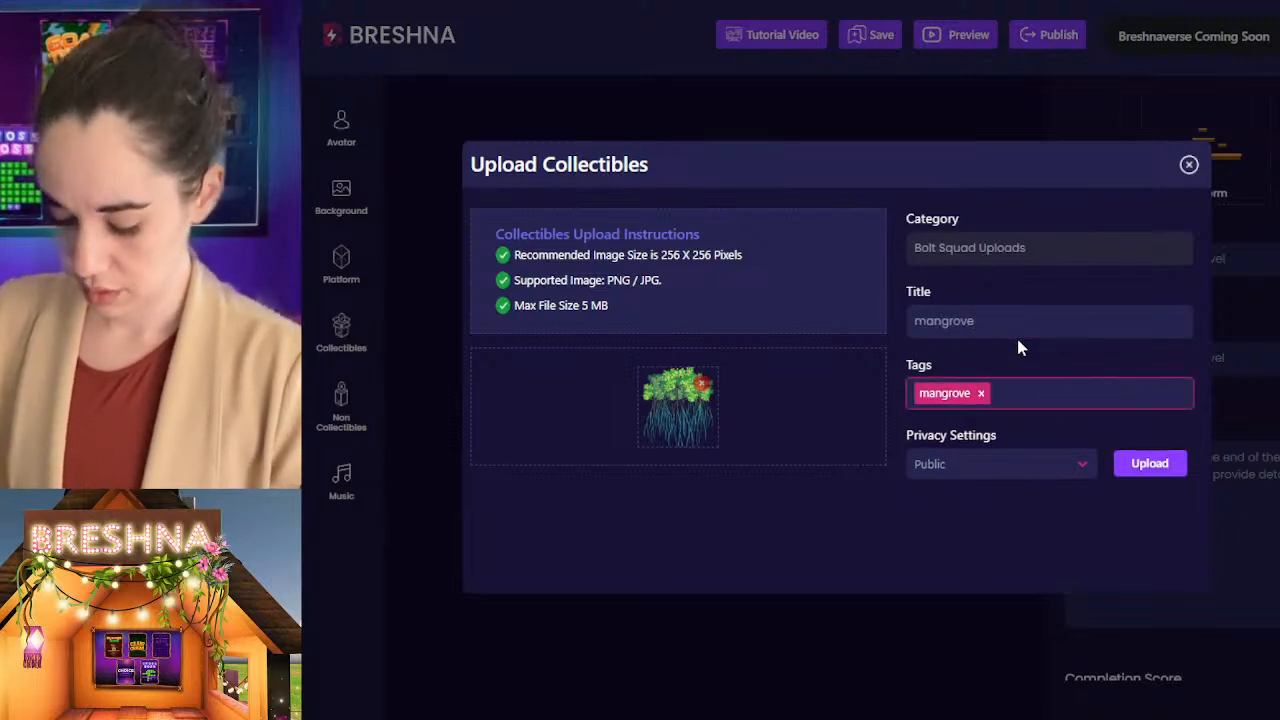
Step: Add the tags plant, ocean, coast and beach to the blue-rooted mangrove collectible and upload it as Public
{"action": "type", "text": "plant"}
{"action": "type", "text": "ocean"}
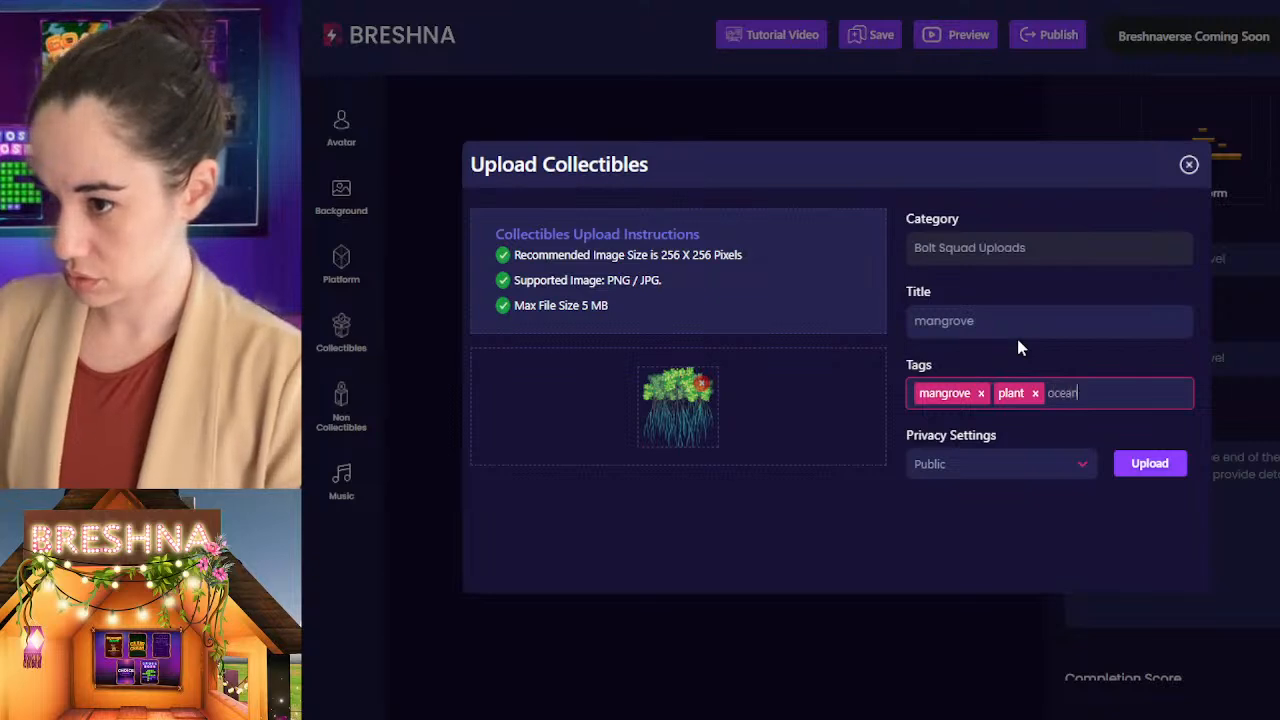
{"action": "key", "text": "Return"}
{"action": "type", "text": "coast"}
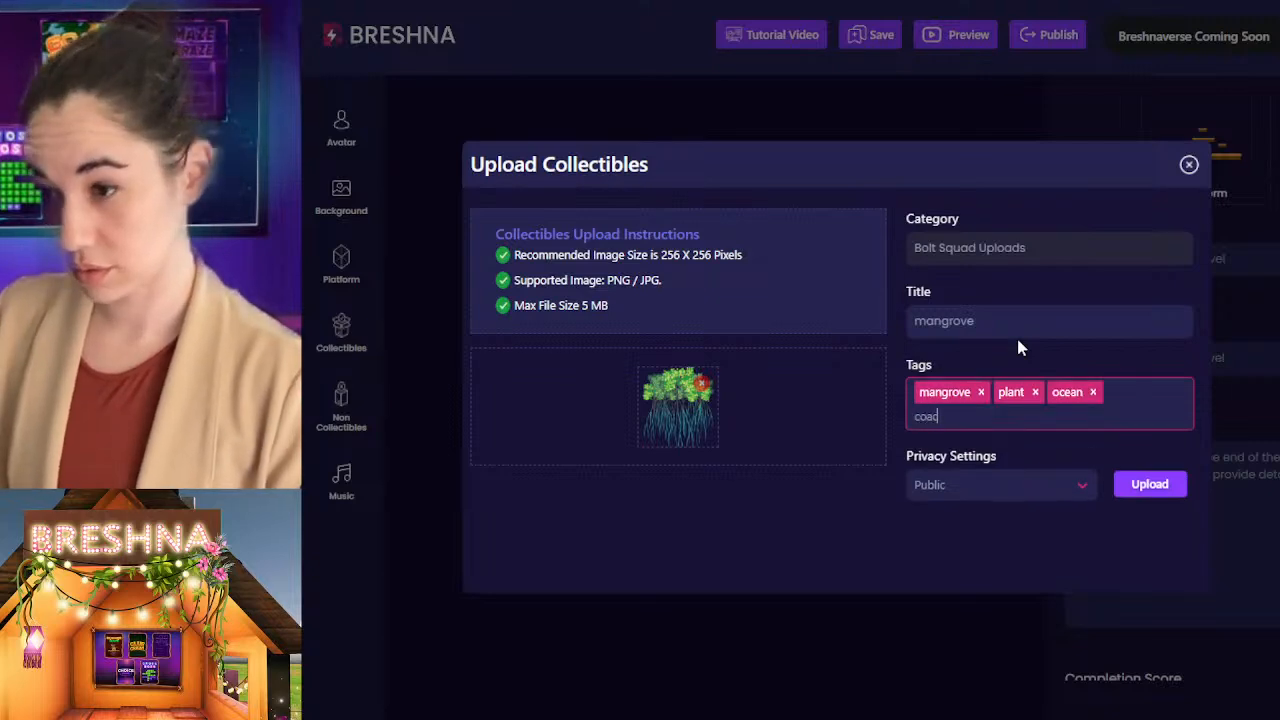
{"action": "key", "text": "Return"}
{"action": "type", "text": "beach"}
{"action": "key", "text": "Return"}
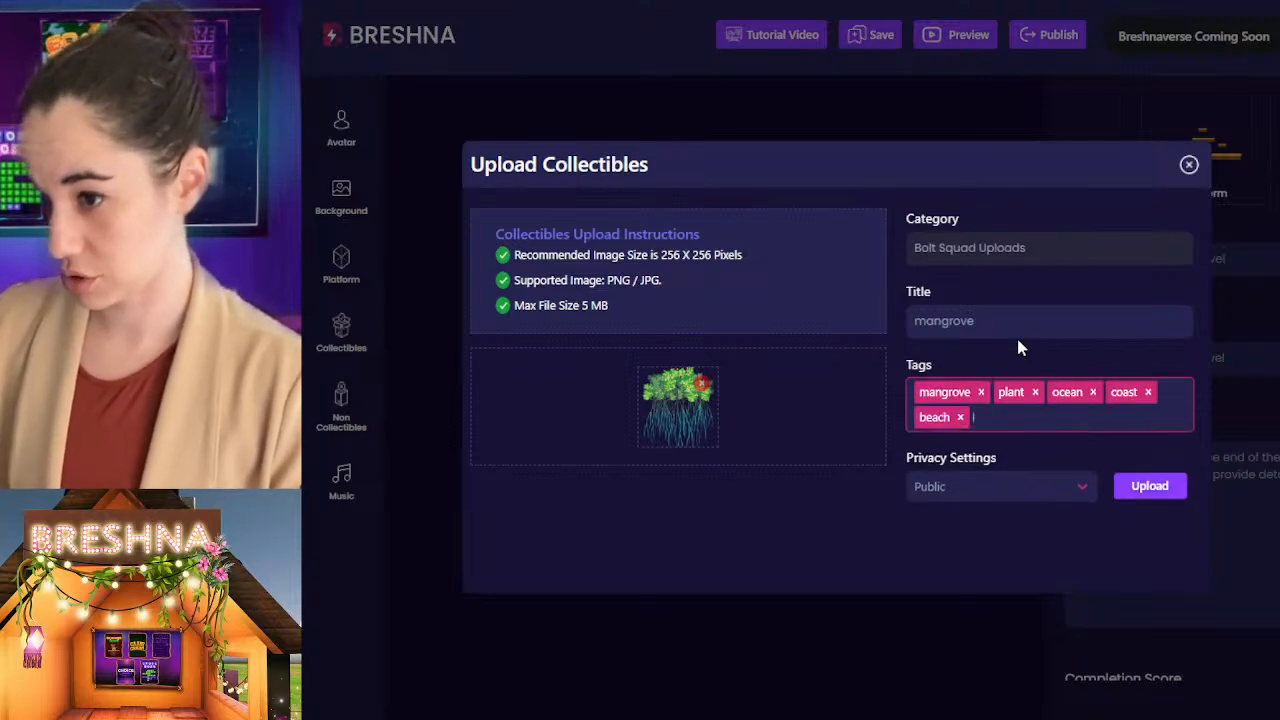
{"action": "left_click", "coordinate": [1158, 490]}
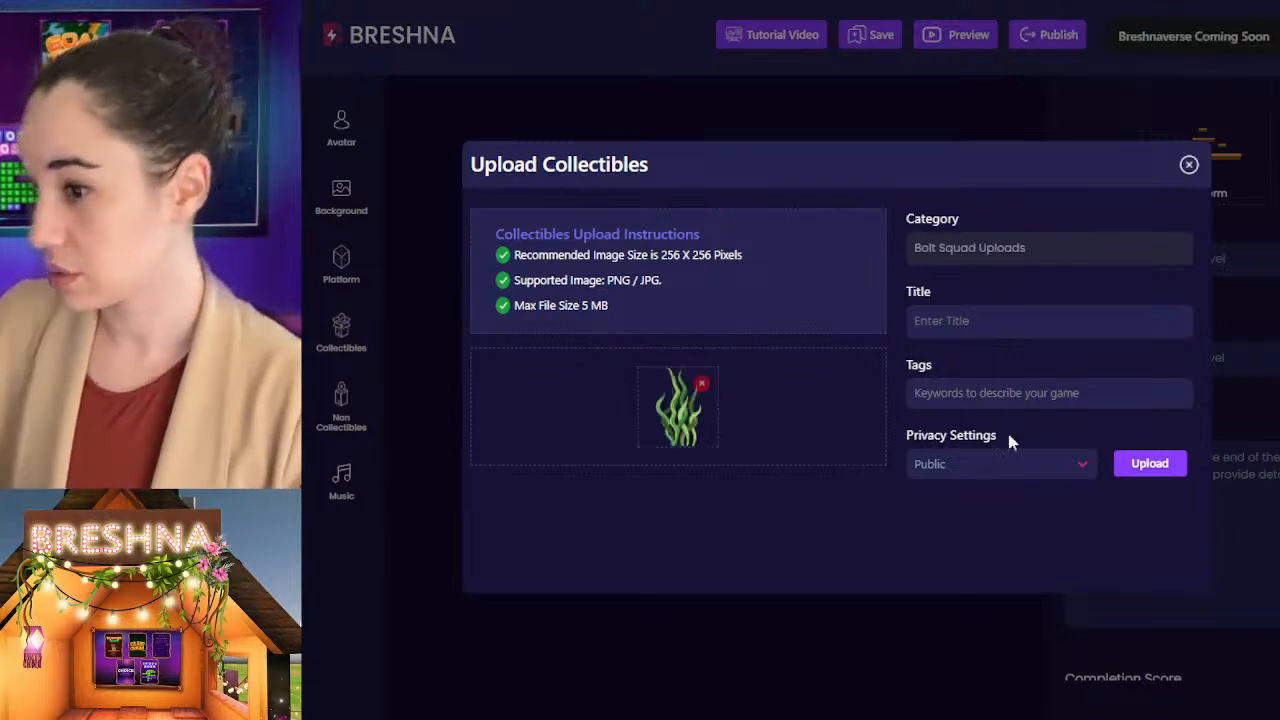
Step: Title the collectible with the green seaweed image "seaweed" and give it the tag seaweed
{"action": "left_click", "coordinate": [967, 322]}
{"action": "type", "text": "secweed"}
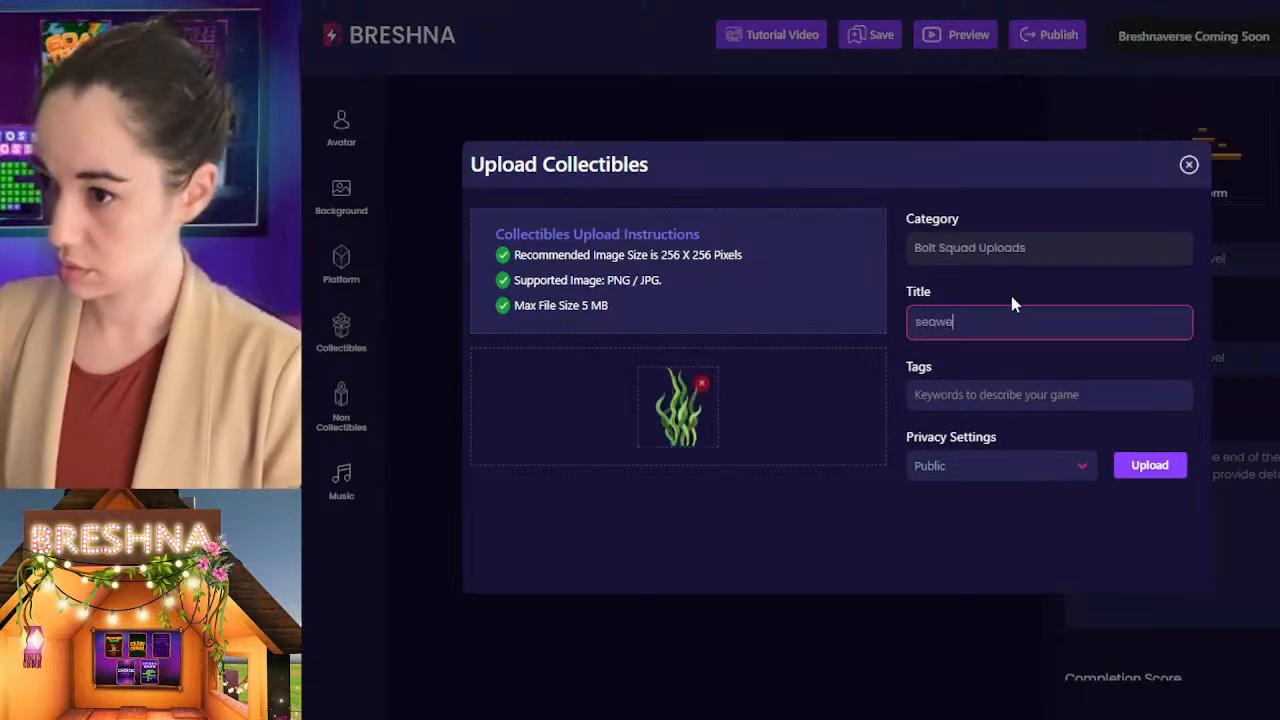
{"action": "key", "text": "Tab"}
{"action": "type", "text": "seaweed"}
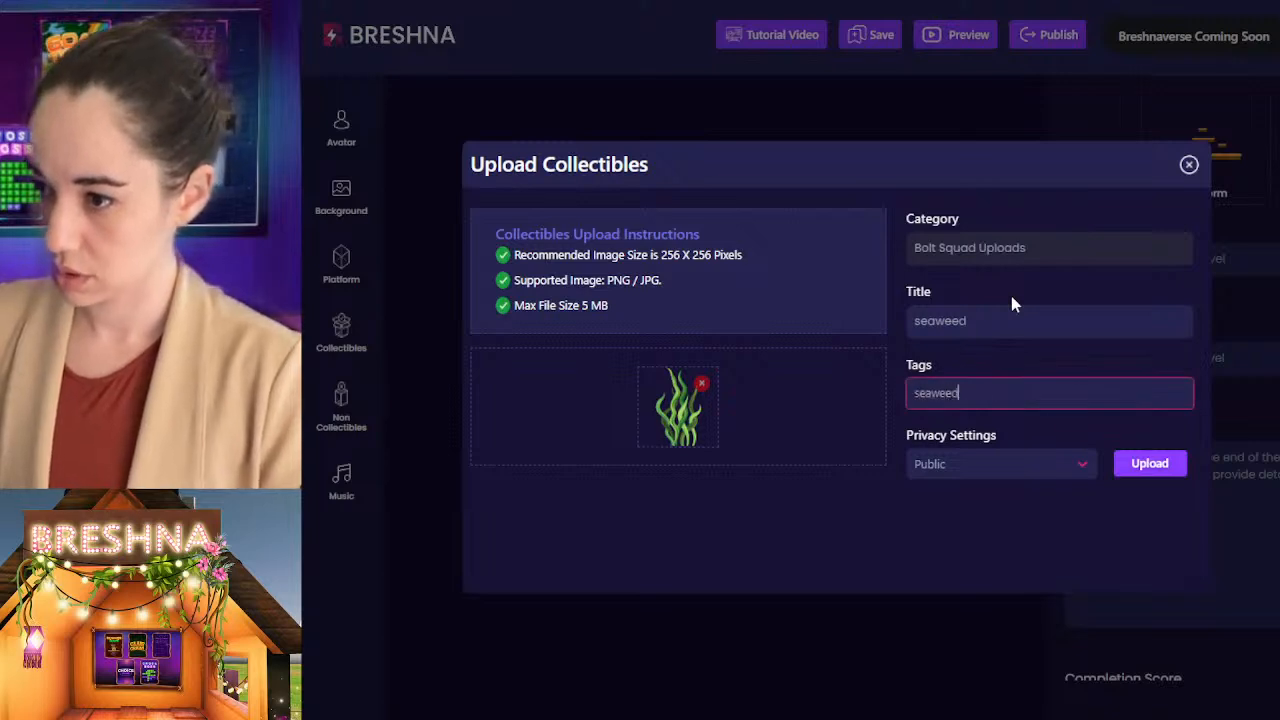
{"action": "key", "text": "Return"}
Step: Add the tags plant, ocean and sea to the green seaweed collectible and upload it as Public
{"action": "type", "text": "plant"}
{"action": "key", "text": "Return"}
{"action": "type", "text": "ocean"}
{"action": "key", "text": "Return"}
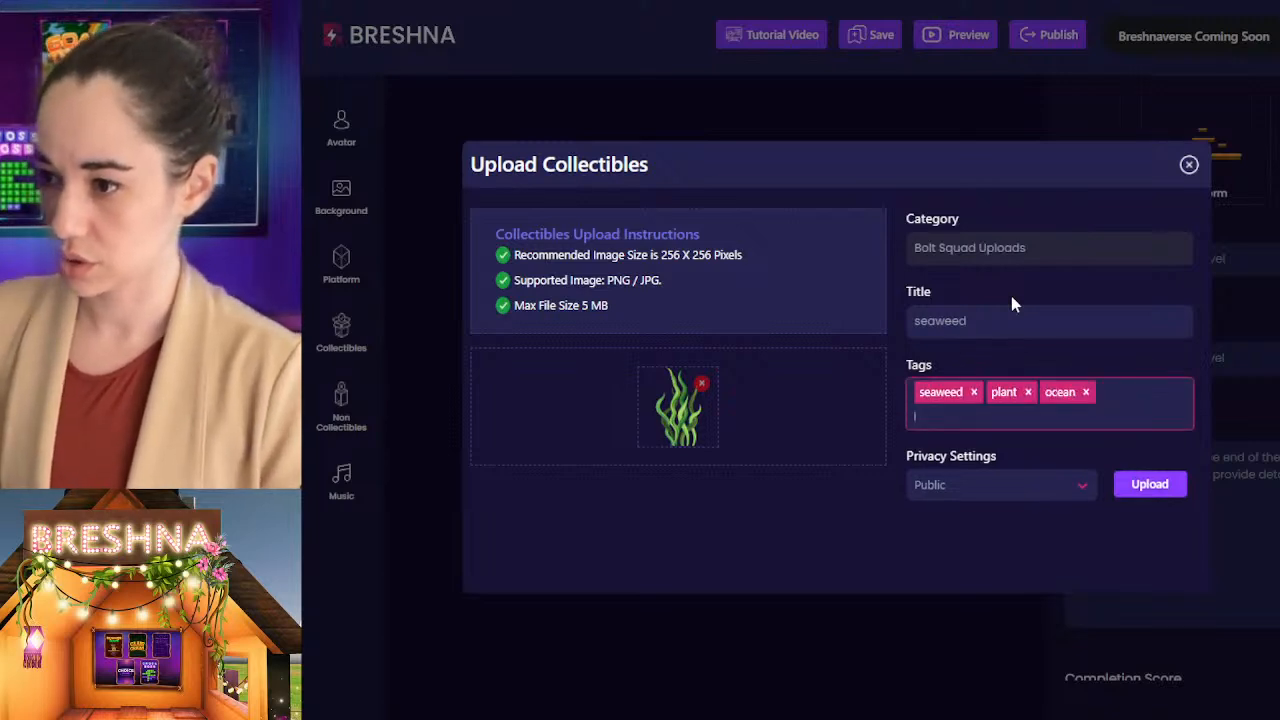
{"action": "type", "text": "sea"}
{"action": "key", "text": "Return"}
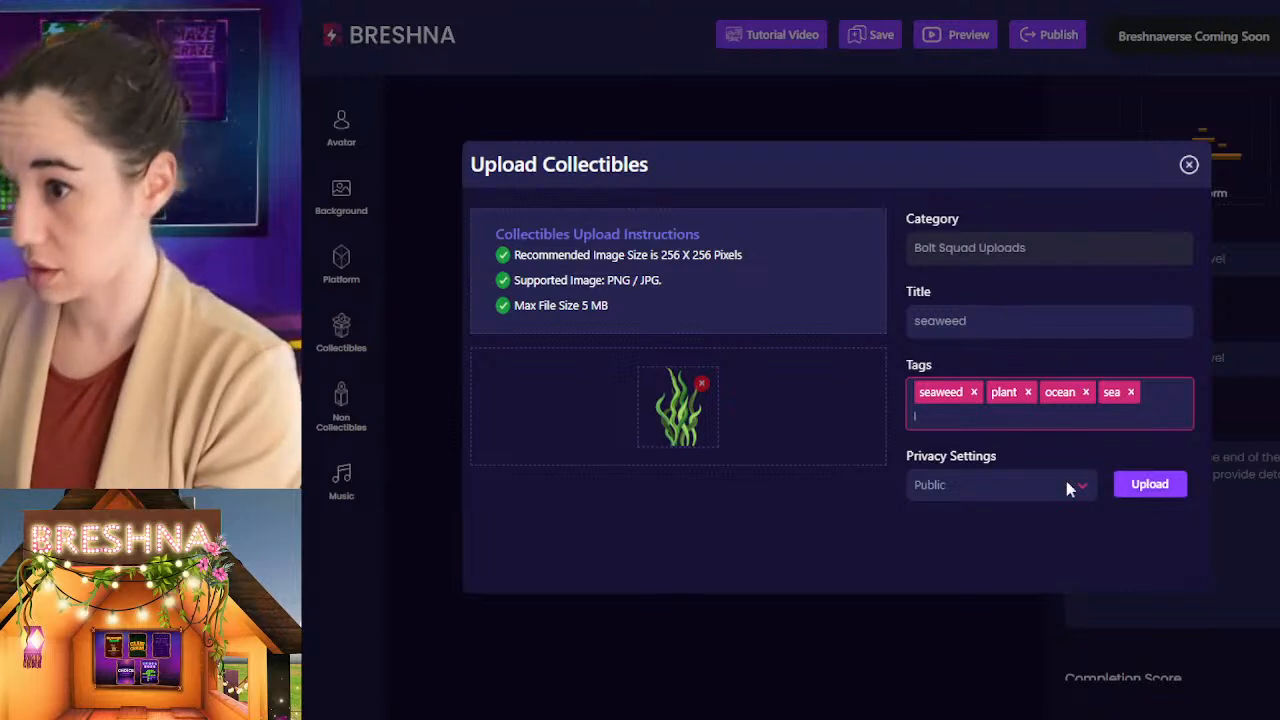
{"action": "left_click", "coordinate": [1150, 484]}
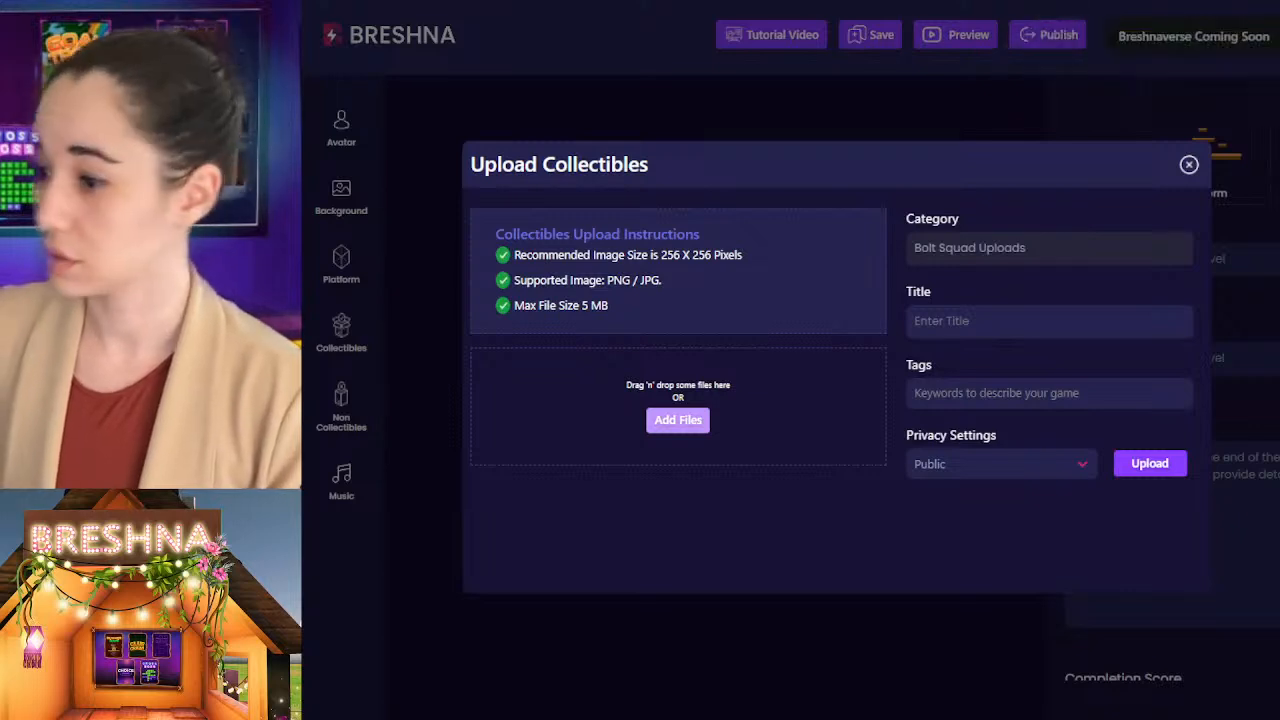
Step: Title the collectible with the second seaweed image, growing from a rocky base, "seaweed" and give it the tag seaweed
{"action": "left_click", "coordinate": [976, 328]}
{"action": "type", "text": "s"}
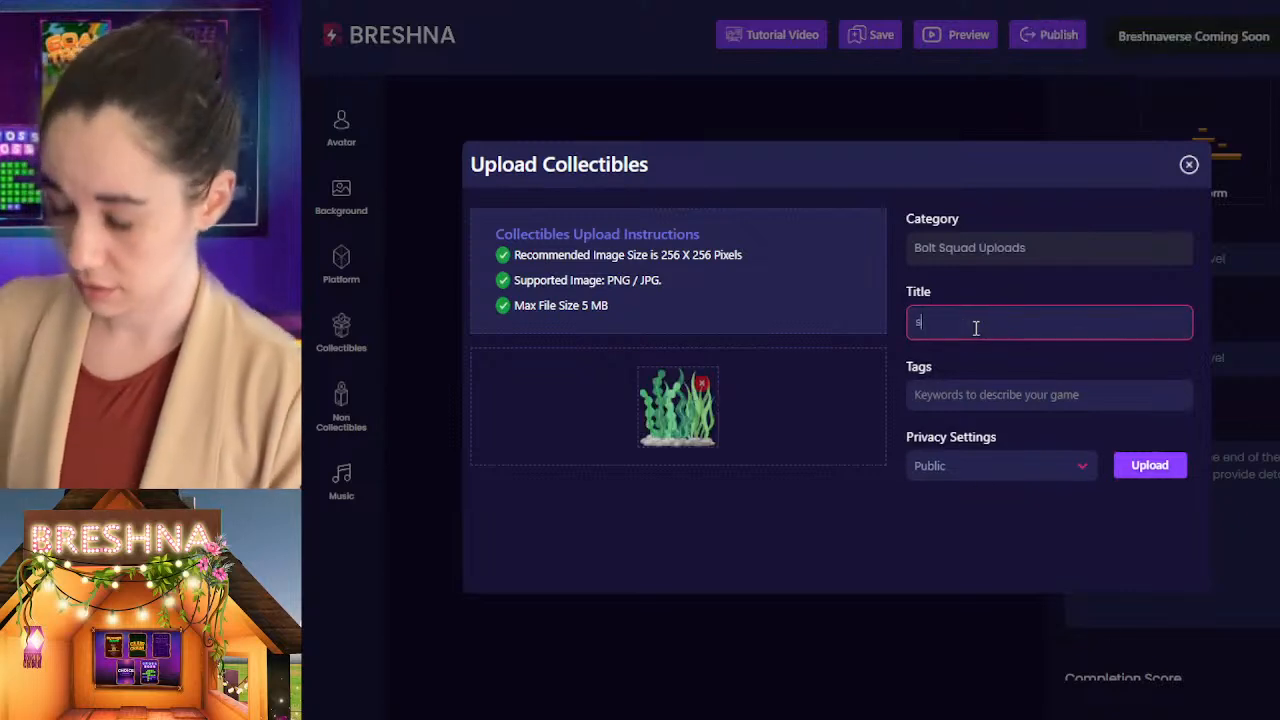
{"action": "type", "text": "ecweed"}
{"action": "key", "text": "Tab"}
{"action": "type", "text": "se"}
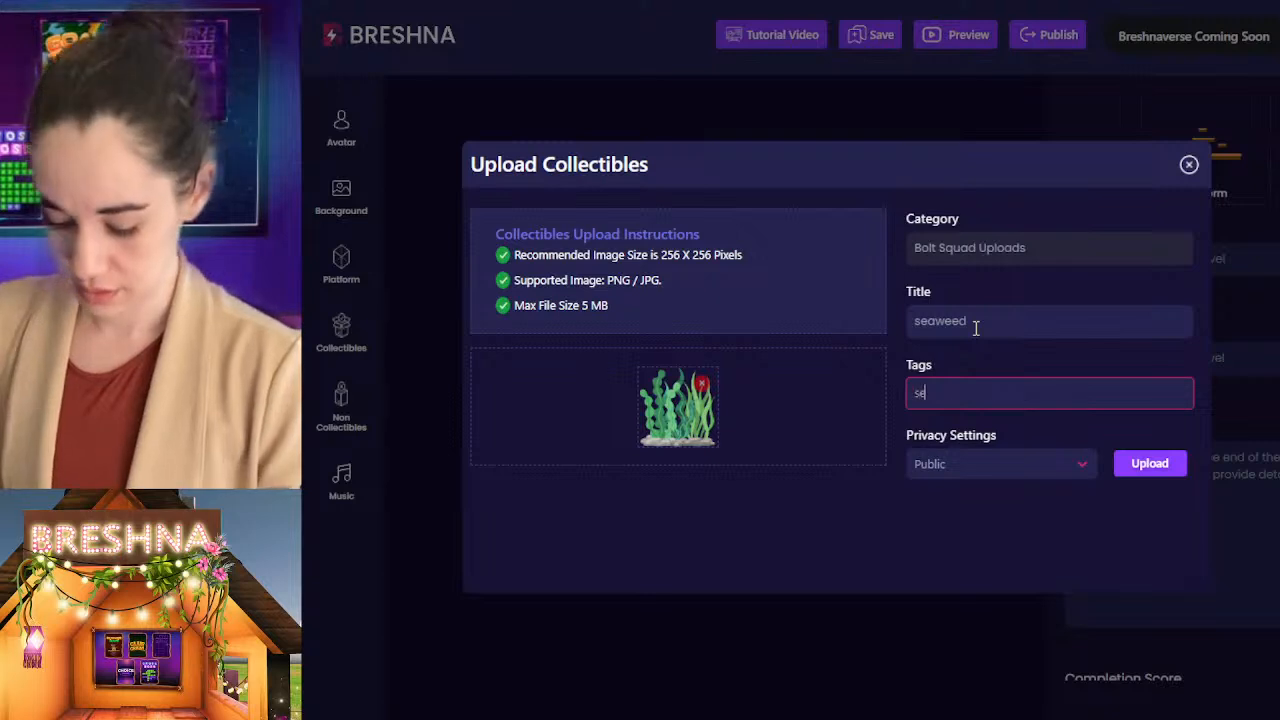
{"action": "type", "text": "aweed"}
{"action": "key", "text": "Return"}
Step: Add the tags plant, ocean, sea and water to the rocky-based seaweed collectible and upload it as Public
{"action": "type", "text": "plant"}
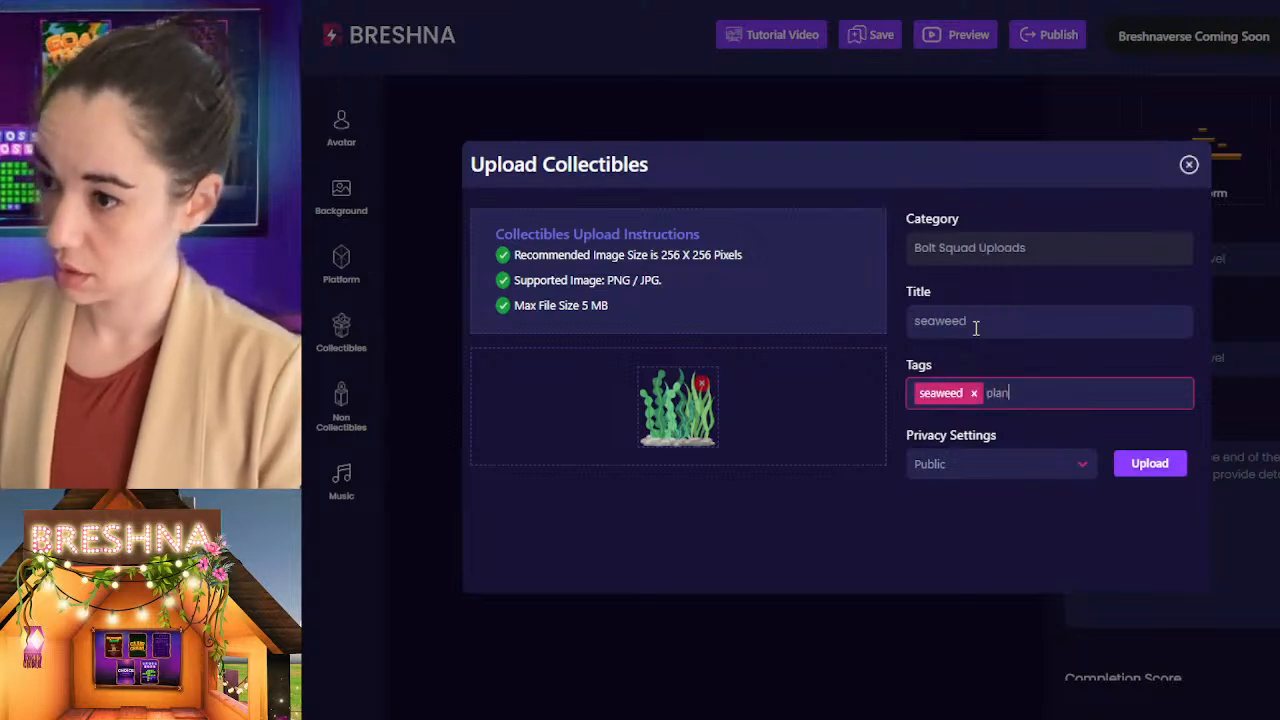
{"action": "key", "text": "Return"}
{"action": "type", "text": "coral"}
{"action": "key", "text": "Return"}
{"action": "type", "text": "o"}
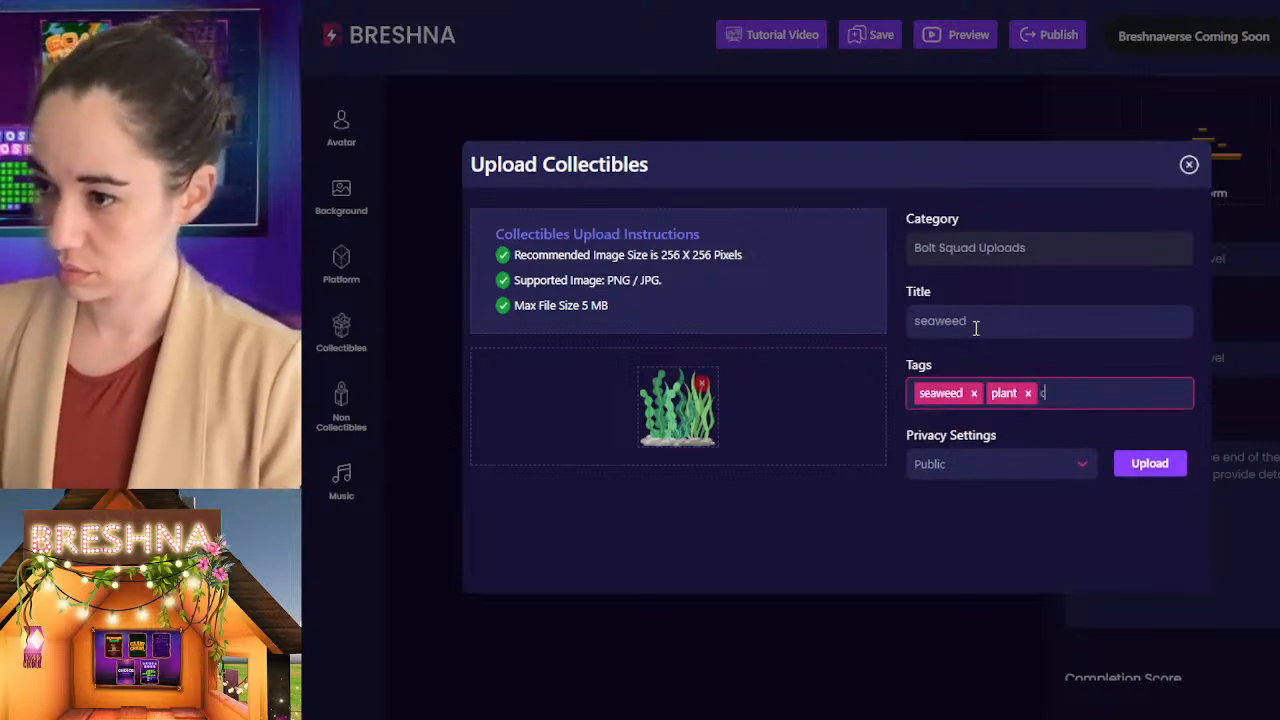
{"action": "type", "text": "cean"}
{"action": "key", "text": "Return"}
{"action": "type", "text": "sea"}
{"action": "key", "text": "Return"}
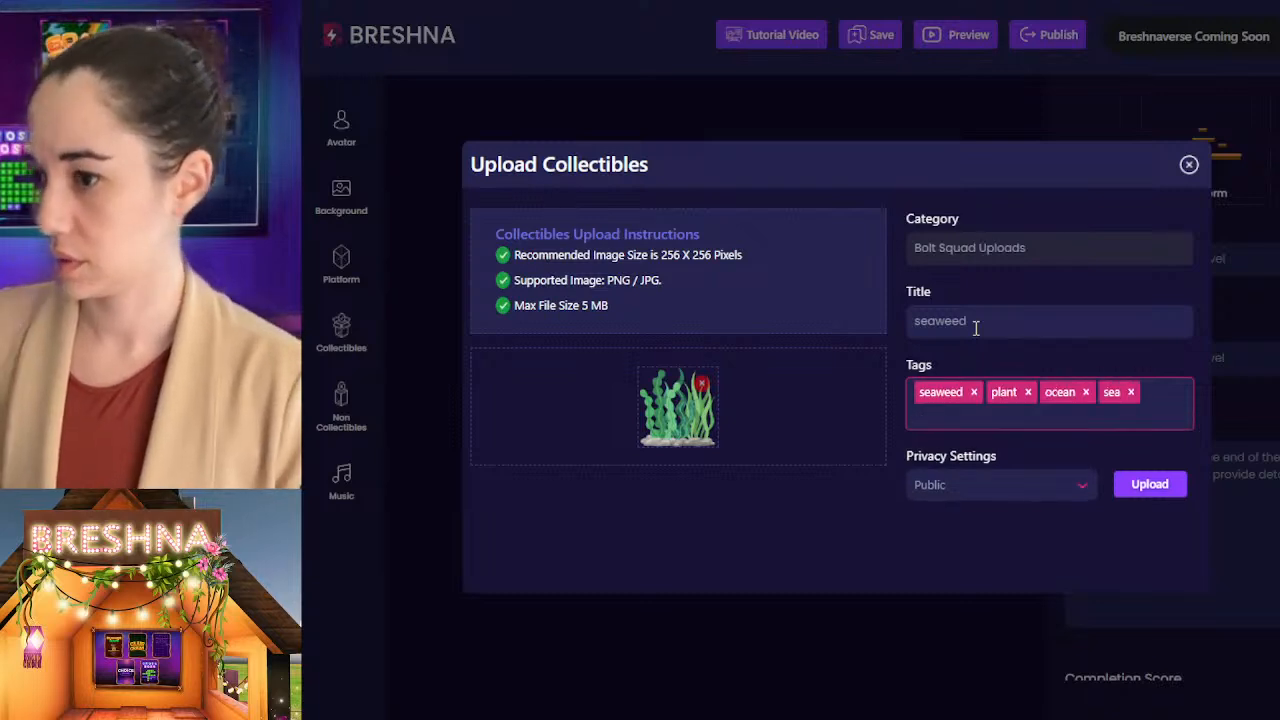
{"action": "type", "text": "water"}
{"action": "key", "text": "Return"}
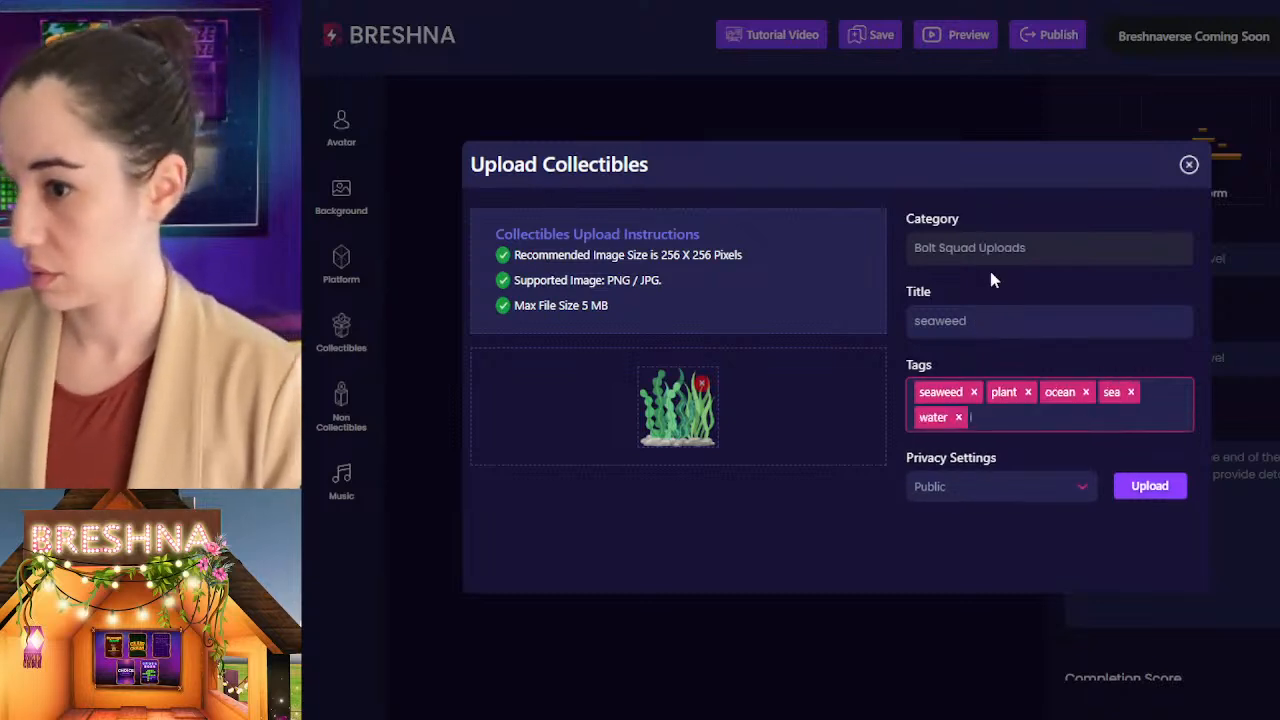
{"action": "left_click", "coordinate": [1140, 489]}
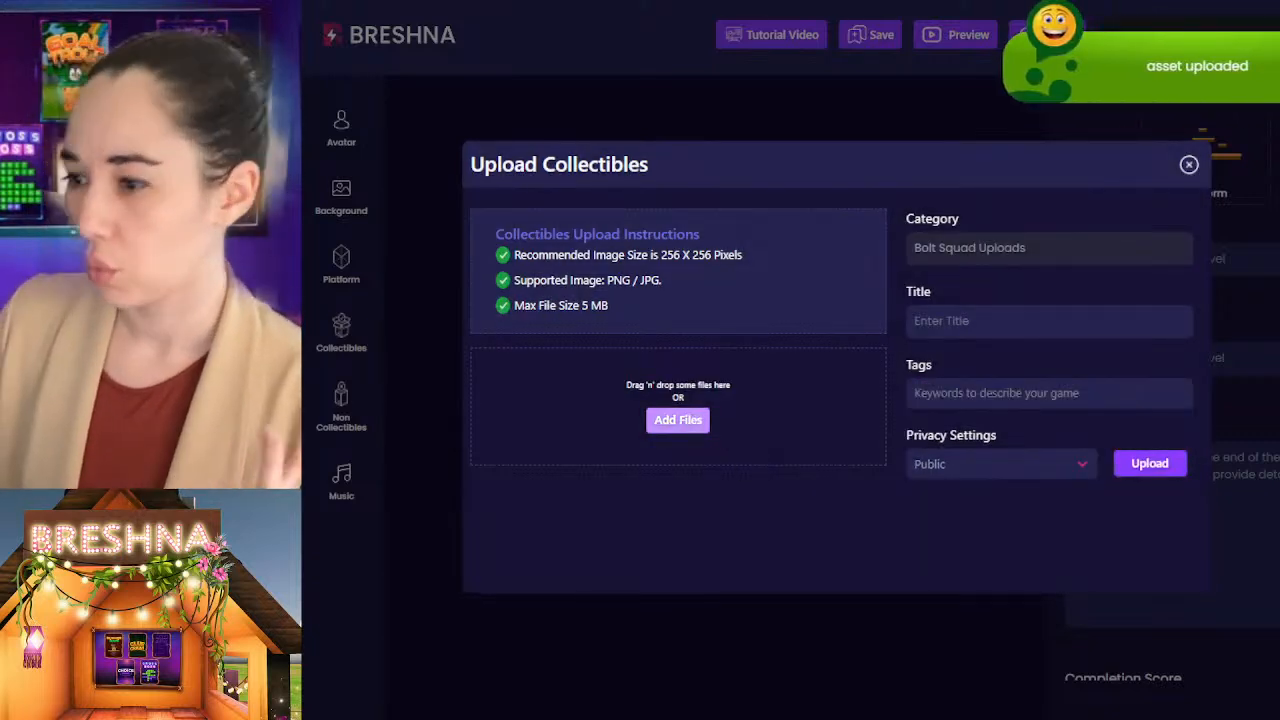
Step: Title the collectible with the shark image "shark" and give it the tag shark
{"action": "left_click", "coordinate": [985, 325]}
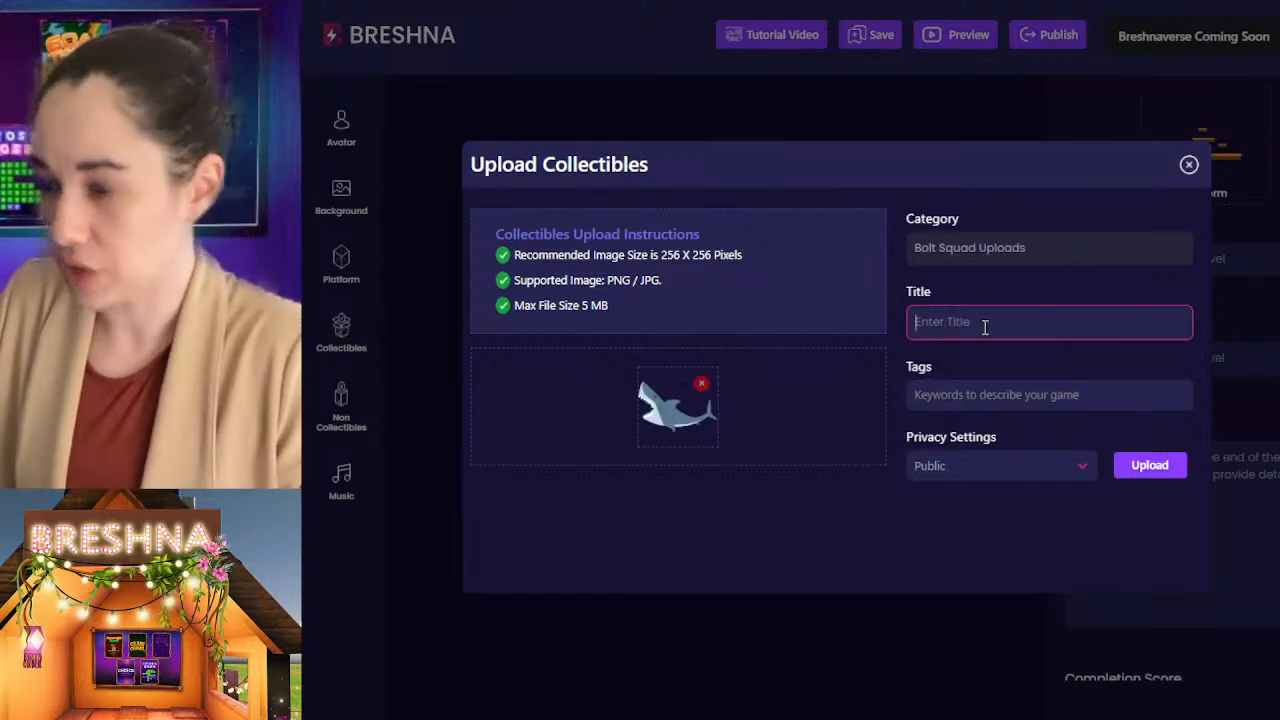
{"action": "type", "text": "shark"}
{"action": "key", "text": "Tab"}
{"action": "type", "text": "shark"}
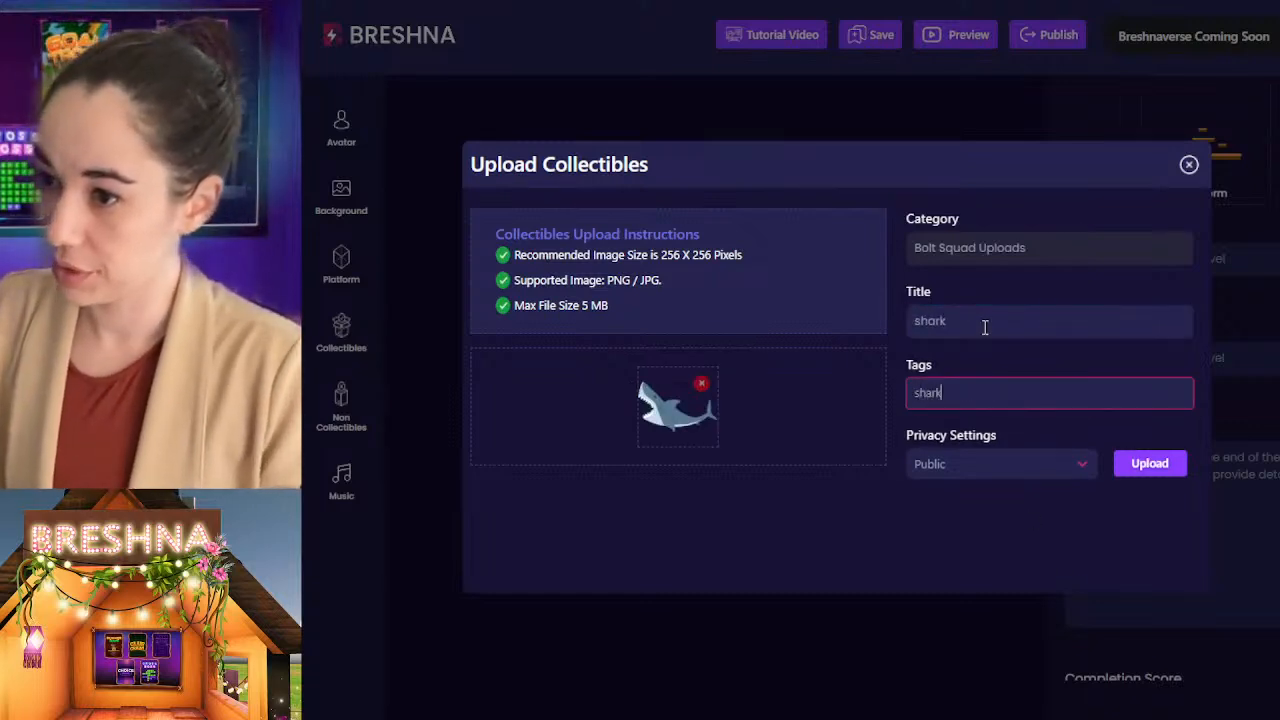
{"action": "key", "text": "Return"}
Step: Add the tags ocean, sea and fish to the shark collectible, upload it as Public and close the upload dialog
{"action": "type", "text": "ocean"}
{"action": "key", "text": "Return"}
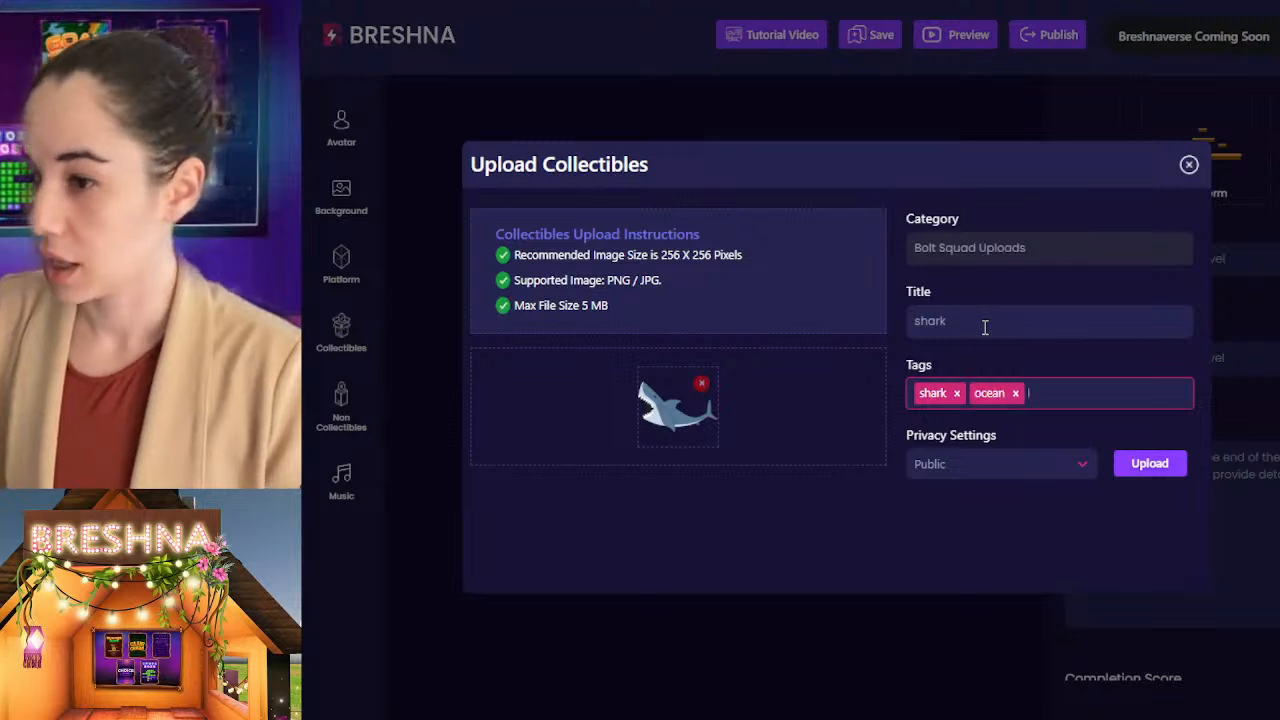
{"action": "type", "text": "sea"}
{"action": "key", "text": "Return"}
{"action": "type", "text": "fish"}
{"action": "key", "text": "Return"}
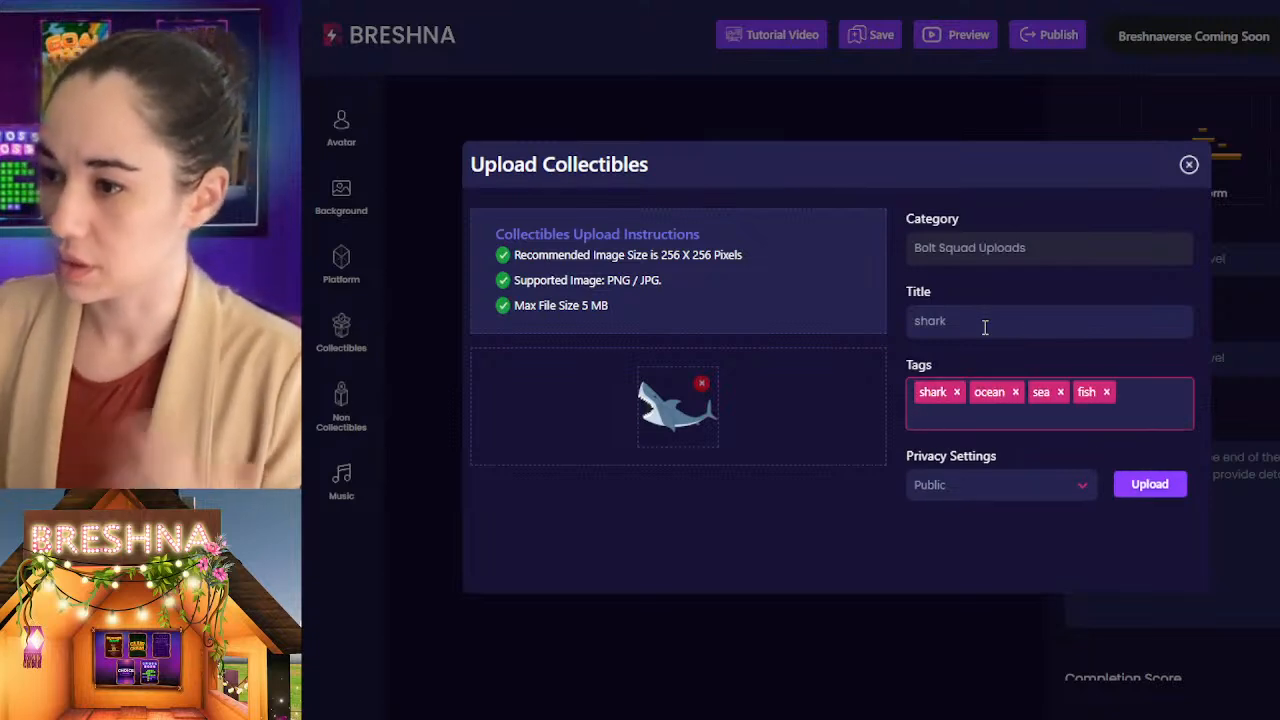
{"action": "left_click", "coordinate": [1150, 489]}
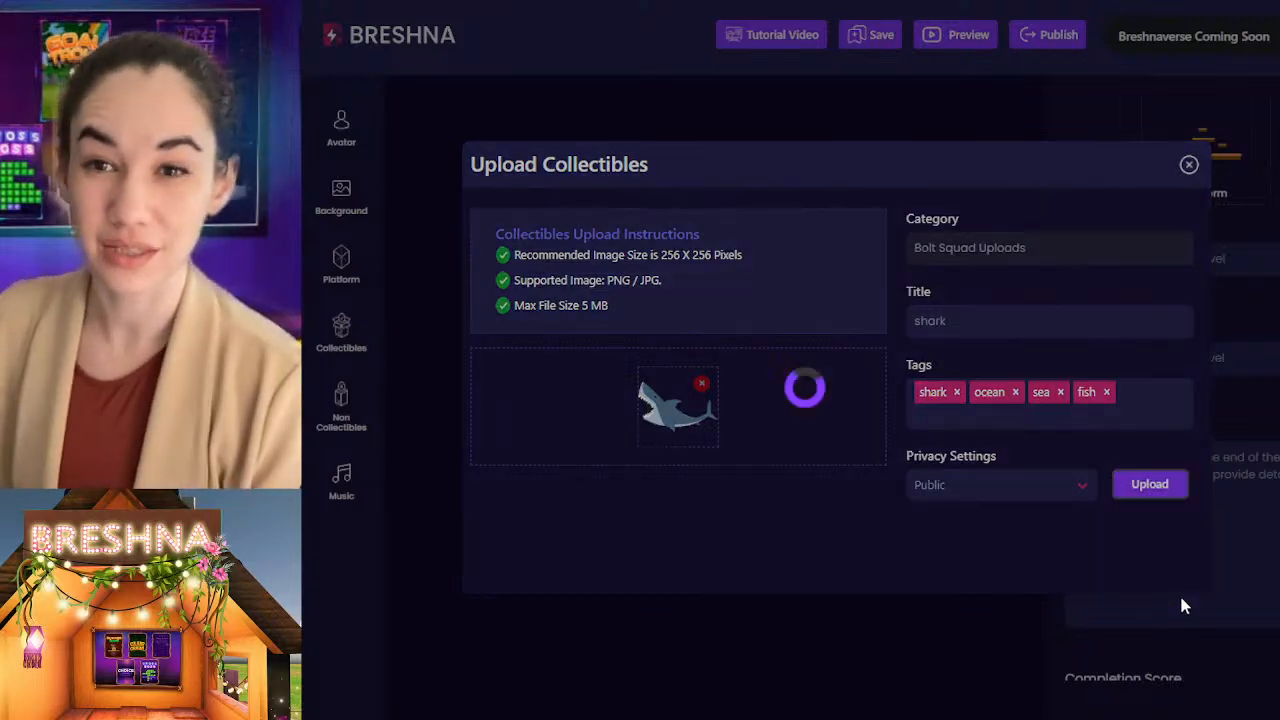
{"action": "left_click", "coordinate": [1187, 164]}
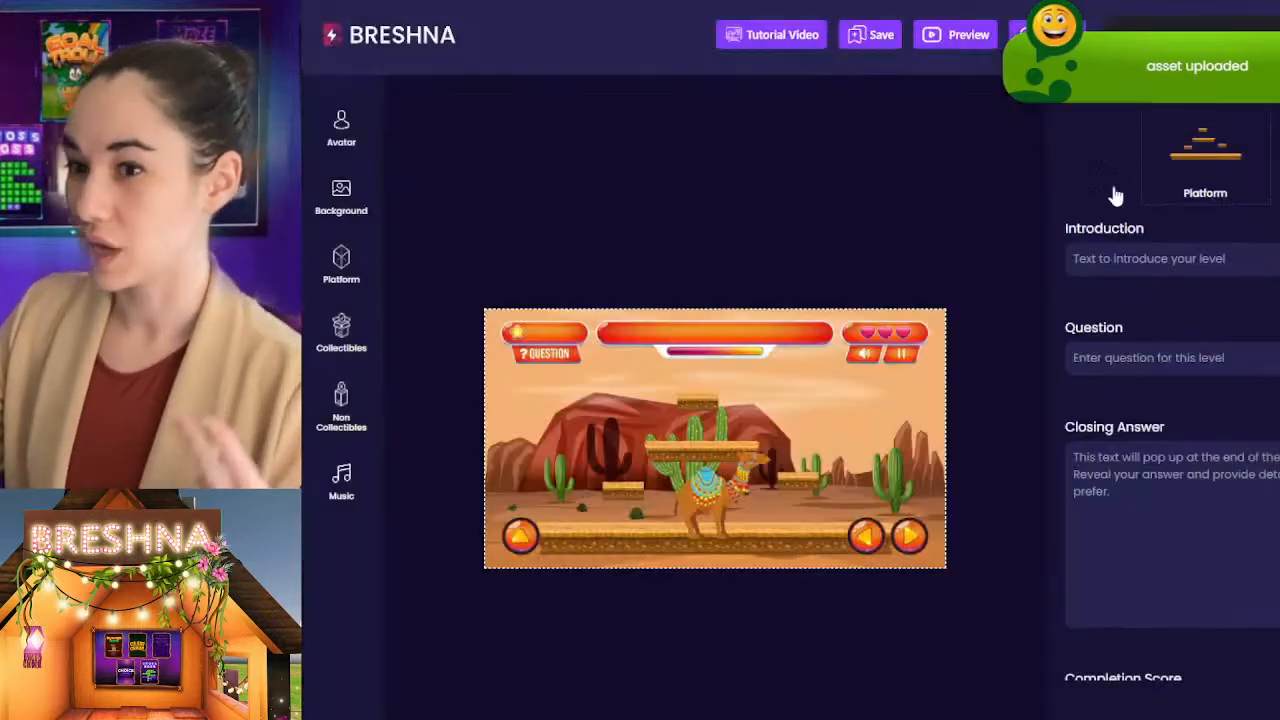
Step: Browse the collectibles library, including the full Objects category, and open the complete list of your own uploaded collectibles
{"action": "left_click", "coordinate": [341, 328]}
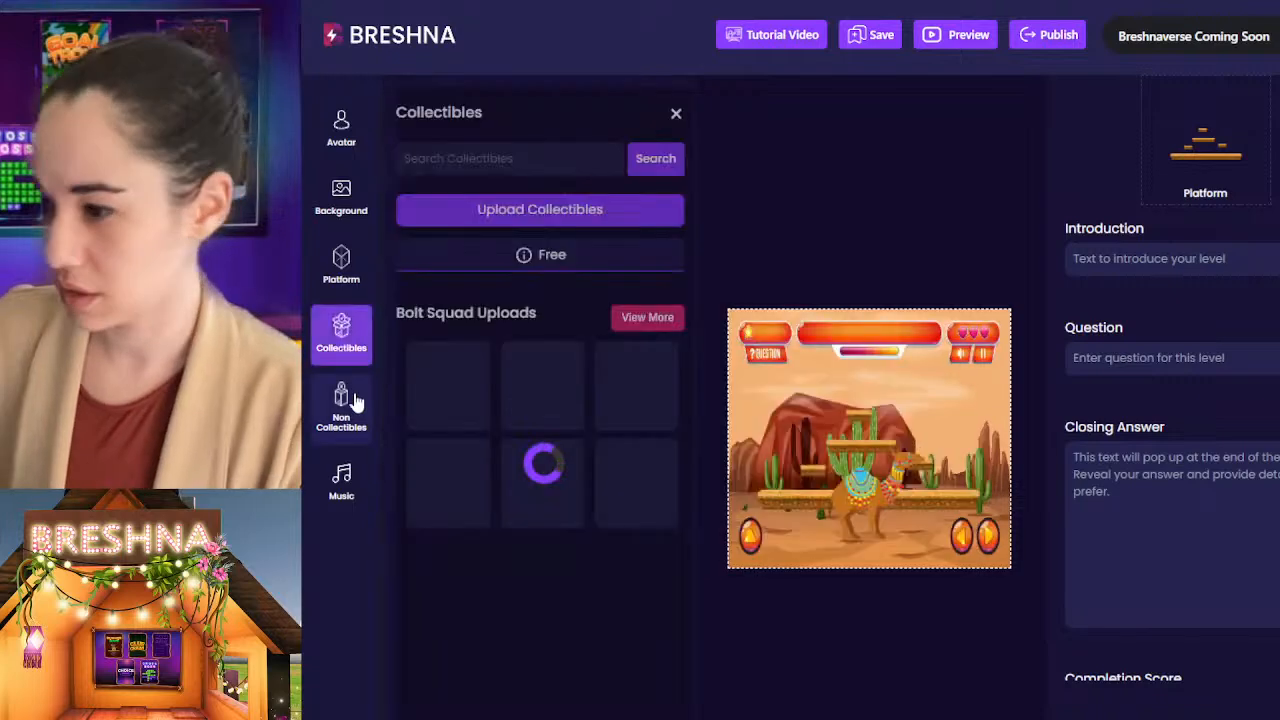
{"action": "scroll", "coordinate": [480, 440], "scroll_direction": "down", "scroll_amount": 4}
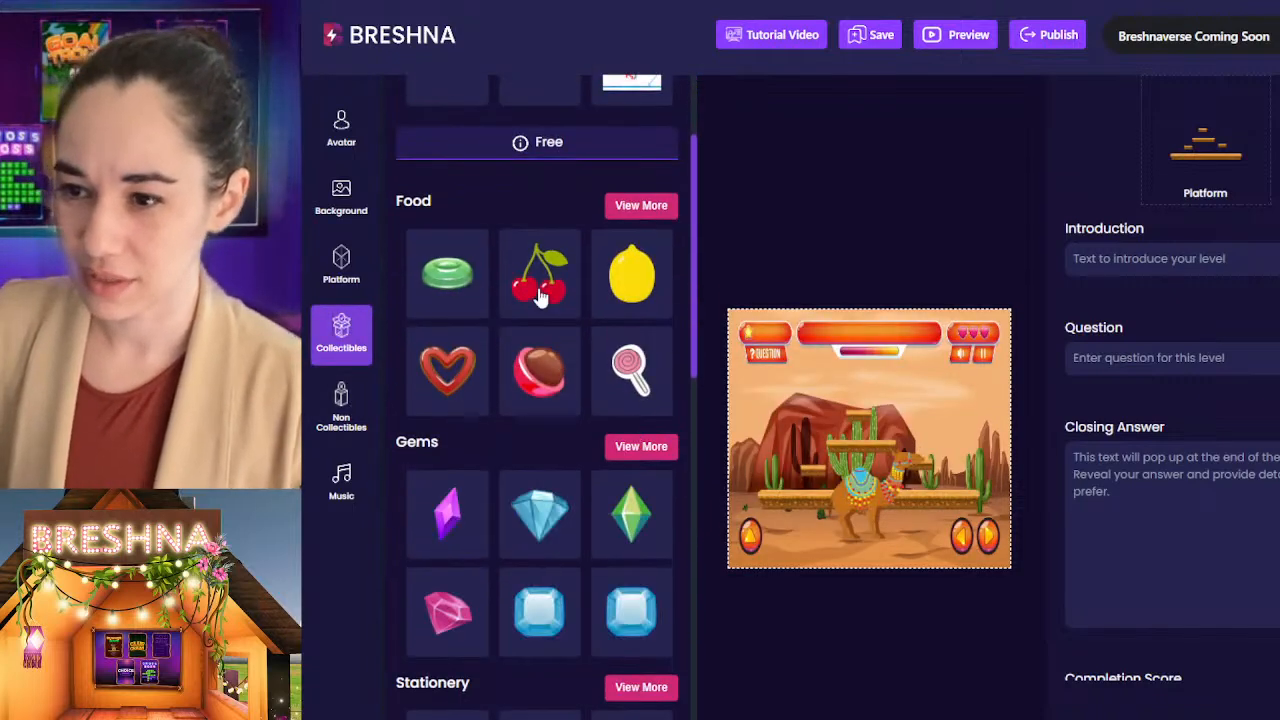
{"action": "scroll", "coordinate": [538, 298], "scroll_direction": "down", "scroll_amount": 12}
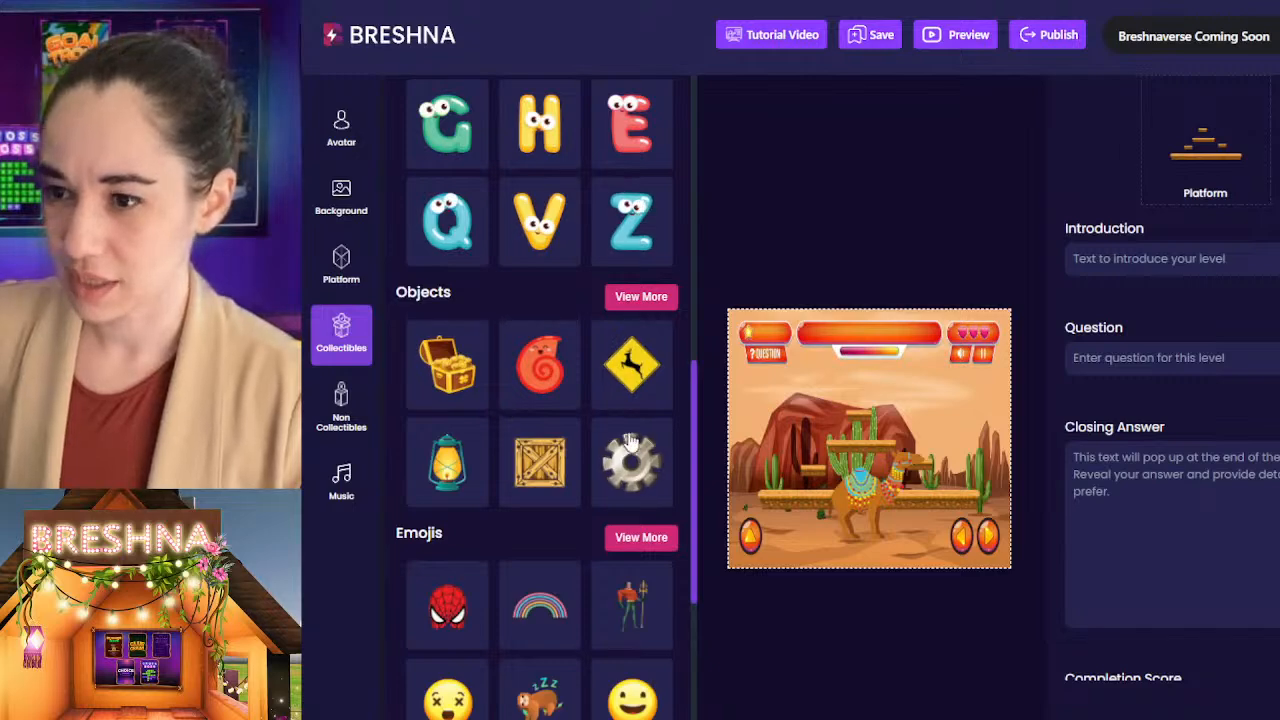
{"action": "left_click", "coordinate": [630, 298]}
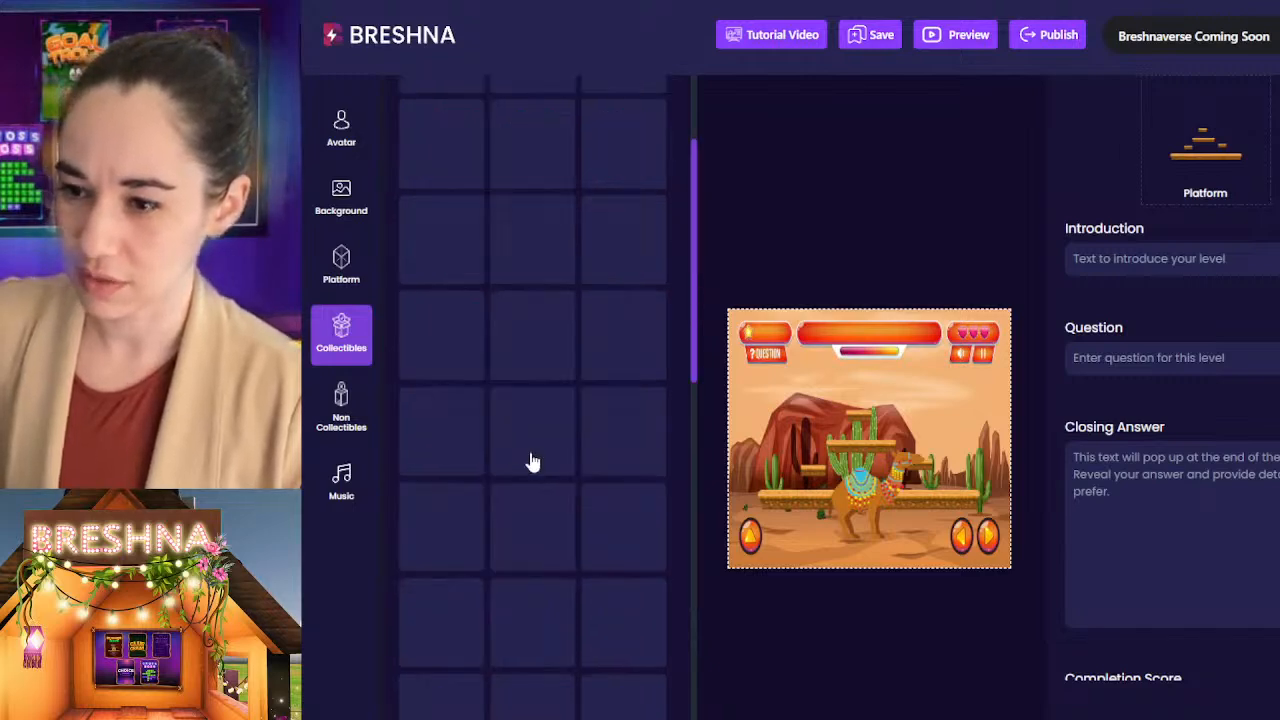
{"action": "scroll", "coordinate": [612, 394], "scroll_direction": "down", "scroll_amount": 5}
{"action": "scroll", "coordinate": [606, 390], "scroll_direction": "up", "scroll_amount": 12}
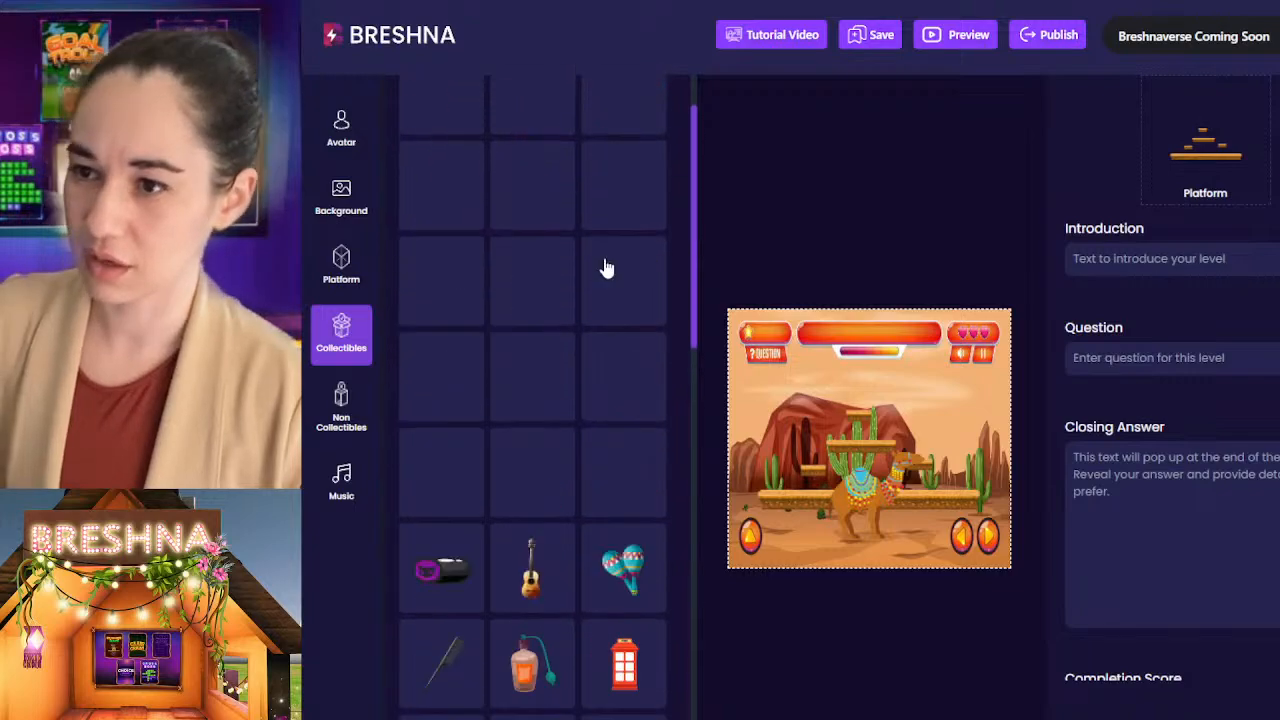
{"action": "scroll", "coordinate": [606, 353], "scroll_direction": "up", "scroll_amount": 5}
{"action": "left_click", "coordinate": [634, 257]}
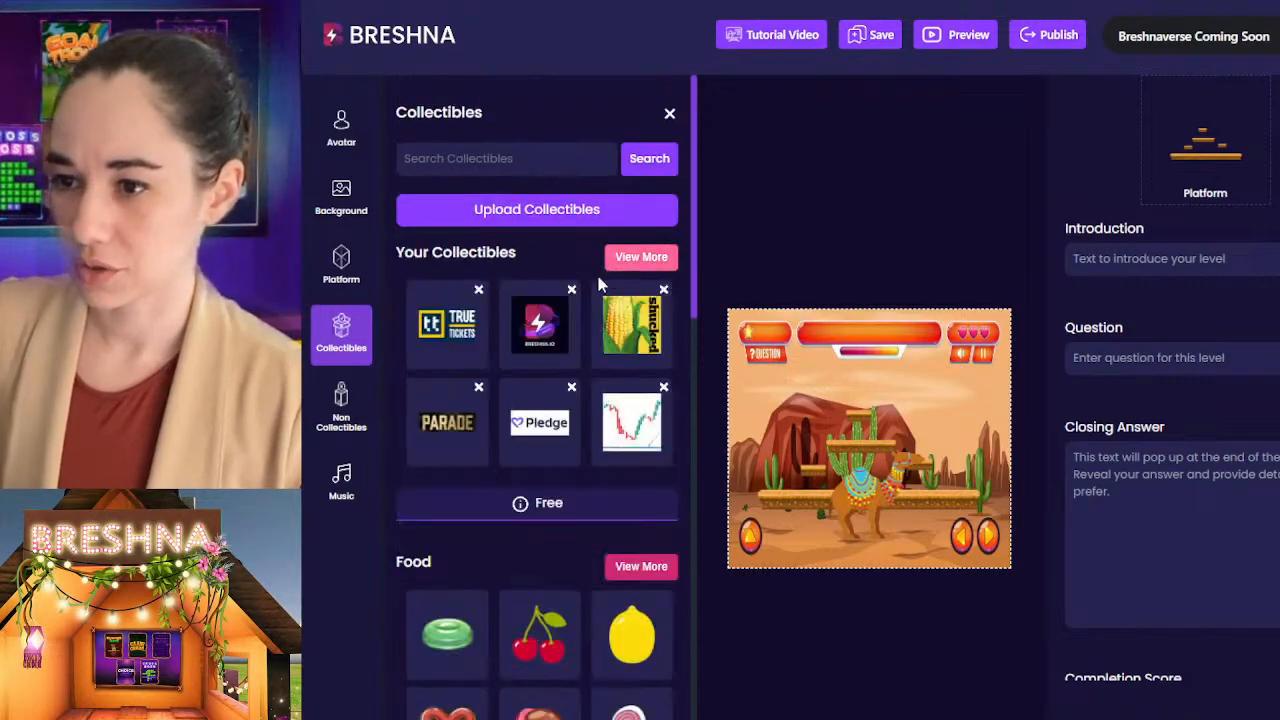
Step: Browse the collectible categories down to Emojis and Cultural, look over the Level 1 settings, and close the collectibles library
{"action": "scroll", "coordinate": [590, 317], "scroll_direction": "down", "scroll_amount": 10}
{"action": "scroll", "coordinate": [589, 310], "scroll_direction": "down", "scroll_amount": 12}
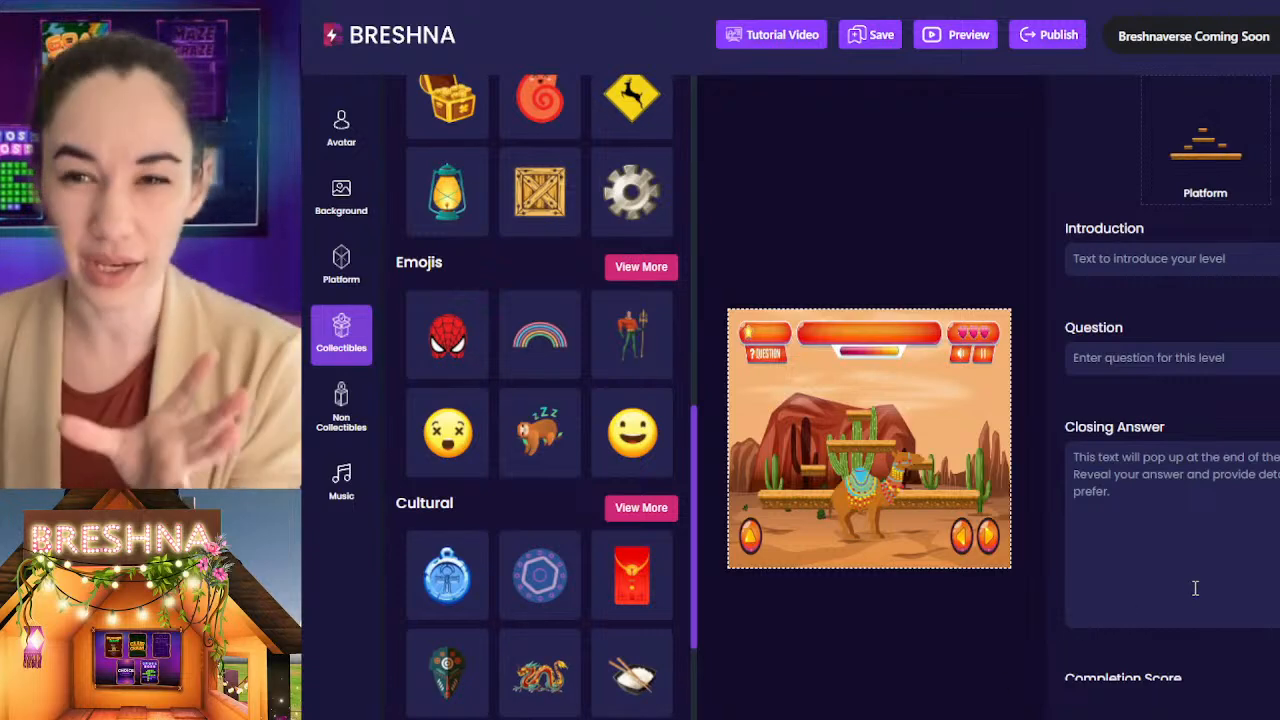
{"action": "scroll", "coordinate": [1232, 588], "scroll_direction": "up", "scroll_amount": 4}
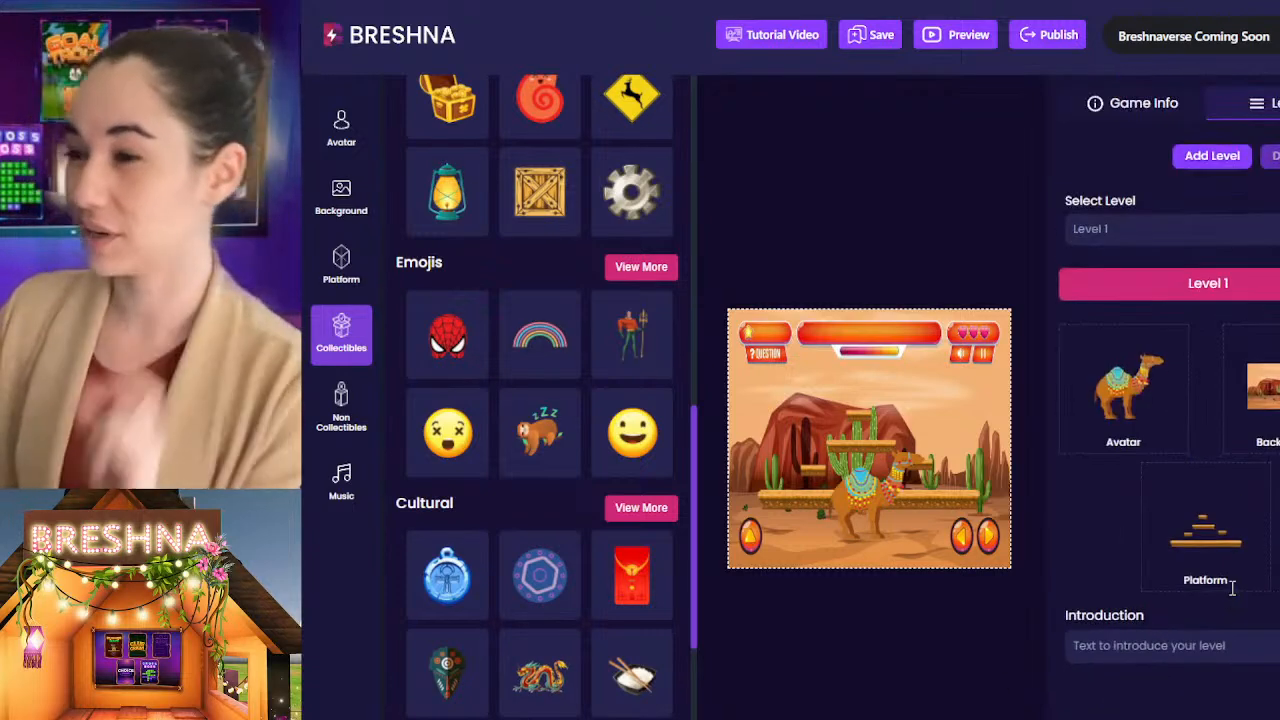
{"action": "left_click", "coordinate": [908, 211]}
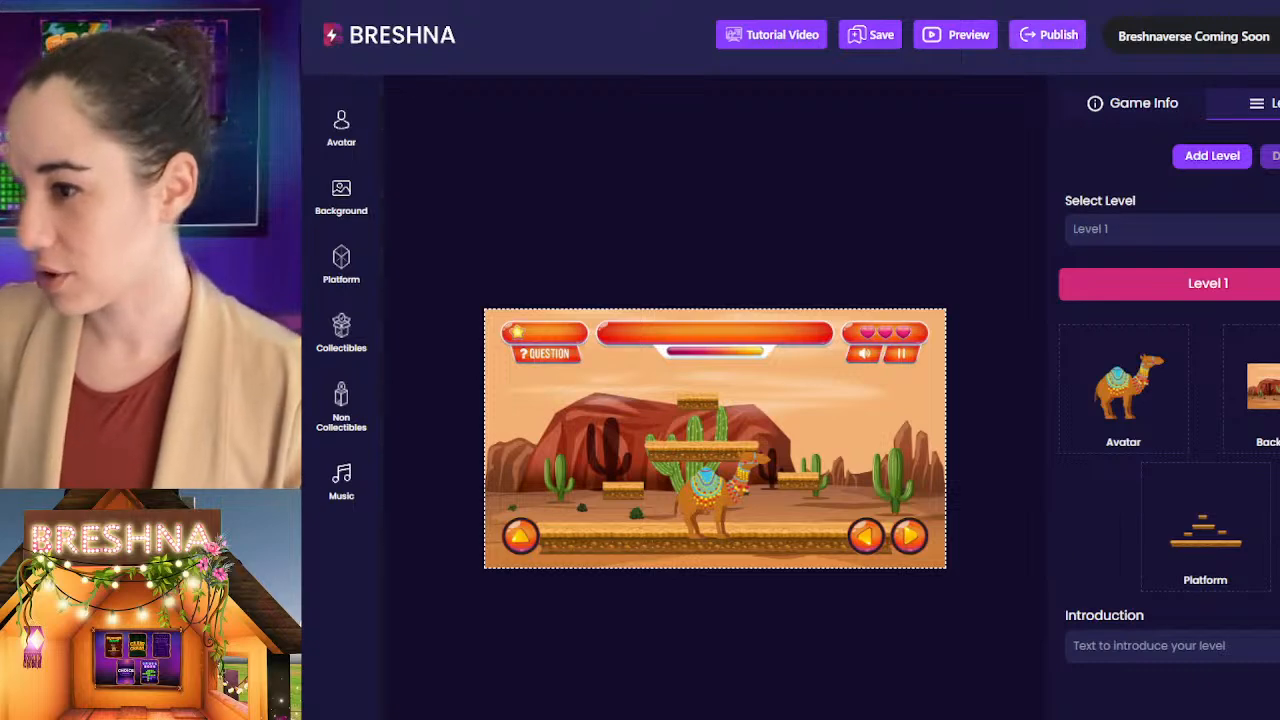
Step: Open the music library and add the LIQUIDITY track to Level 1
{"action": "scroll", "coordinate": [996, 276], "scroll_direction": "down", "scroll_amount": 1}
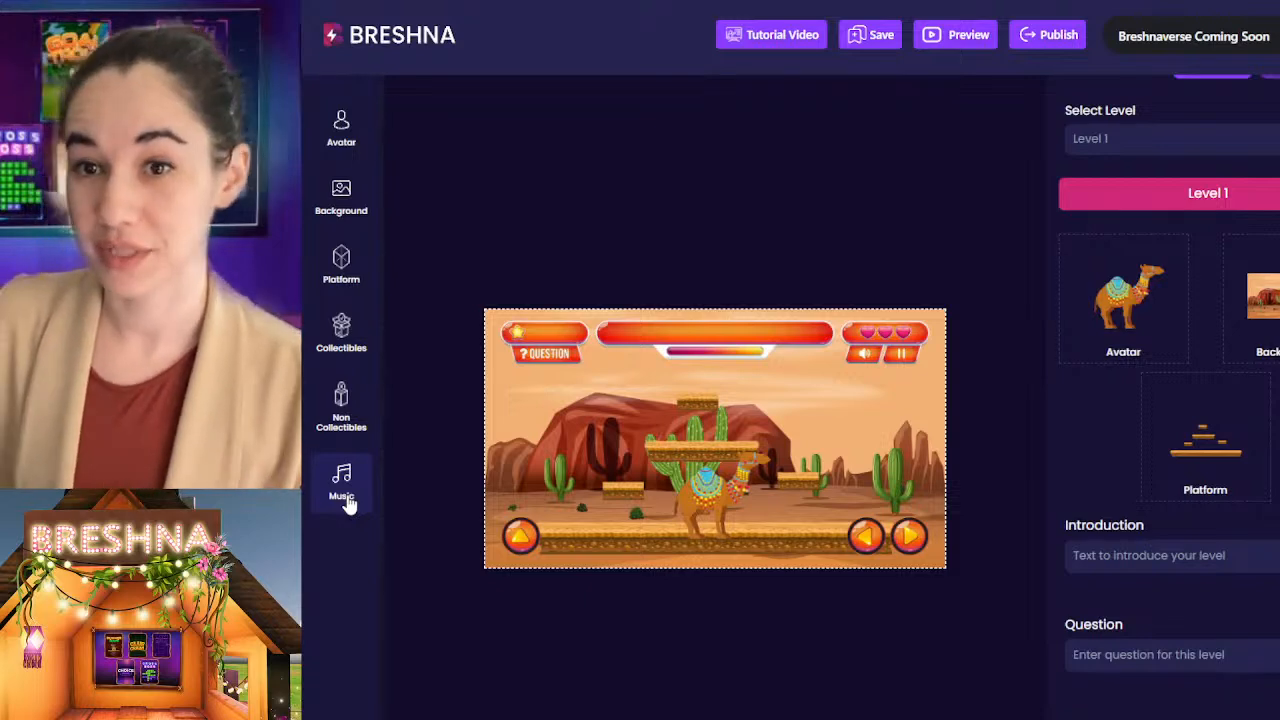
{"action": "left_click", "coordinate": [345, 498]}
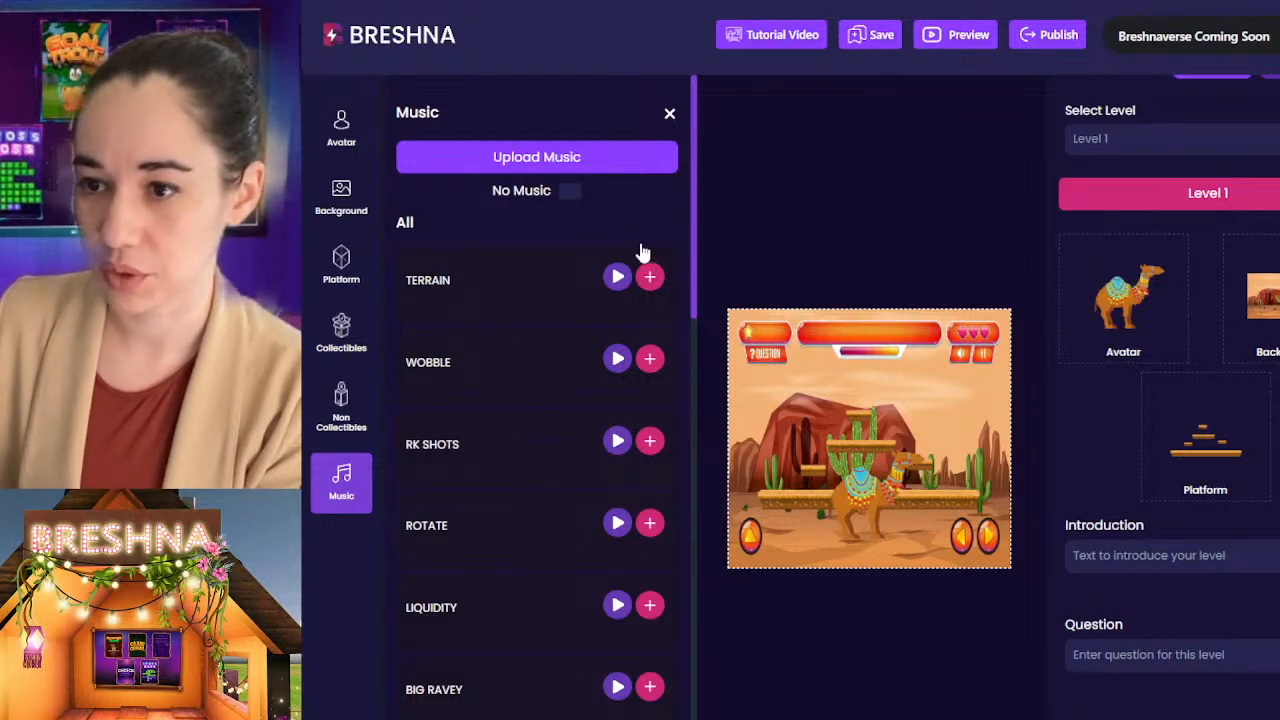
{"action": "left_click", "coordinate": [650, 605]}
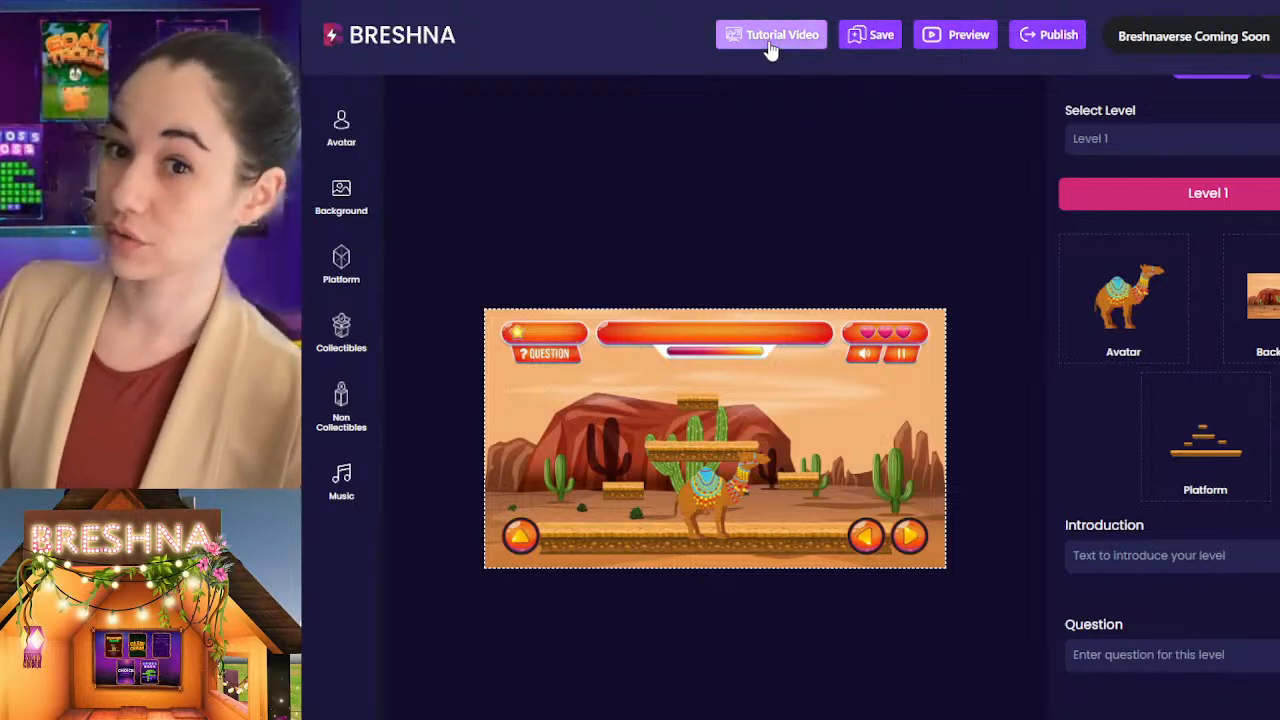
Step: Start the Level 1 introduction text with "Deserts are very dry,"
{"action": "scroll", "coordinate": [1191, 514], "scroll_direction": "down", "scroll_amount": 3}
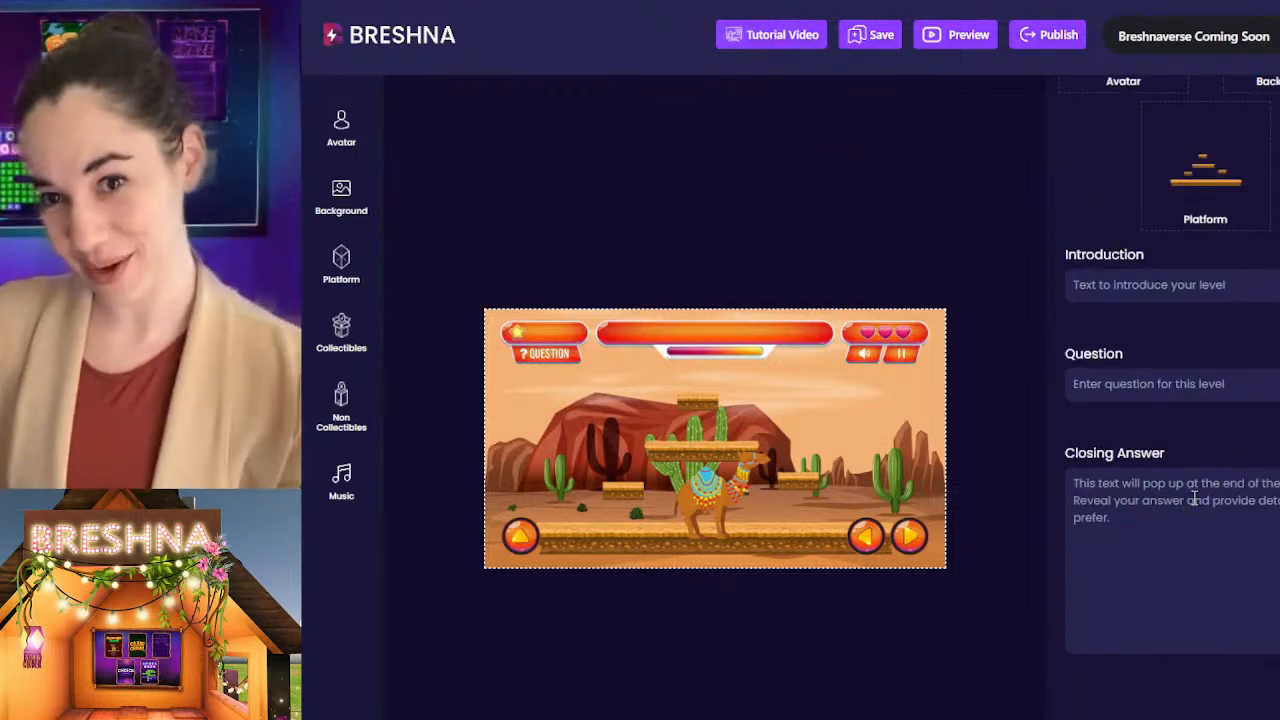
{"action": "scroll", "coordinate": [1191, 514], "scroll_direction": "up", "scroll_amount": 1}
{"action": "left_click_drag", "start_coordinate": [1230, 376], "coordinate": [1040, 376]}
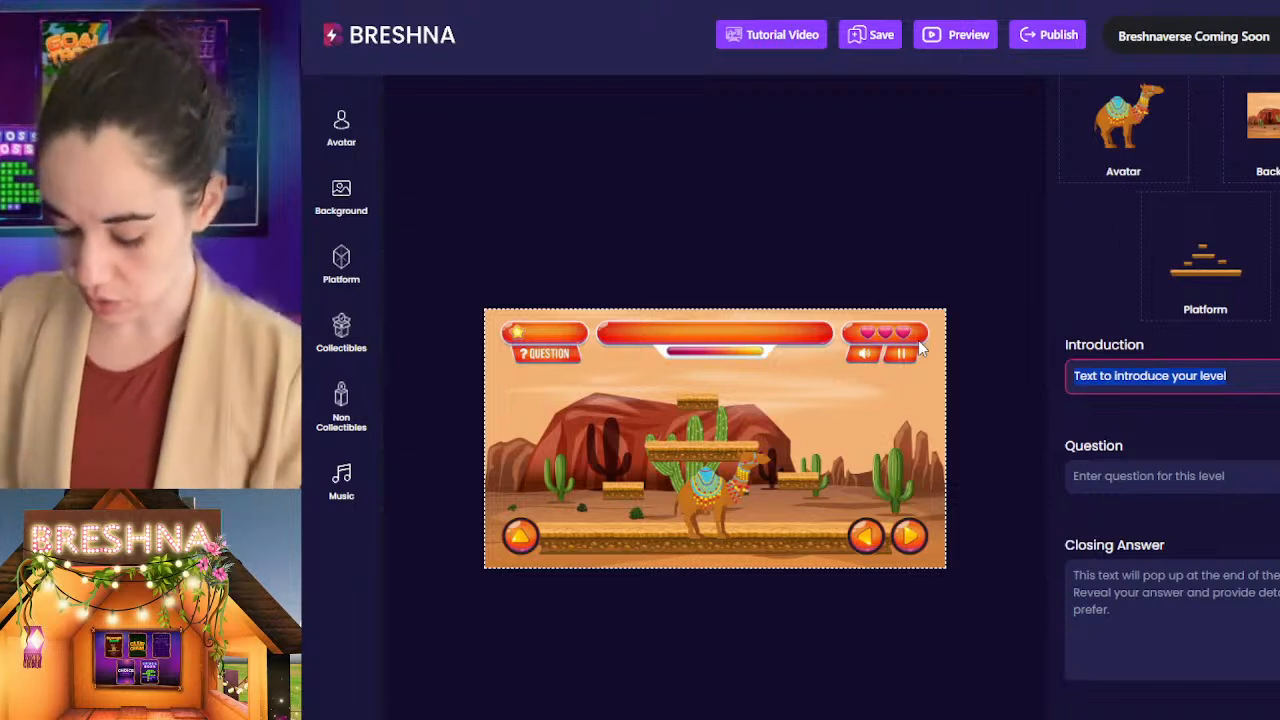
{"action": "type", "text": "Deserts are "}
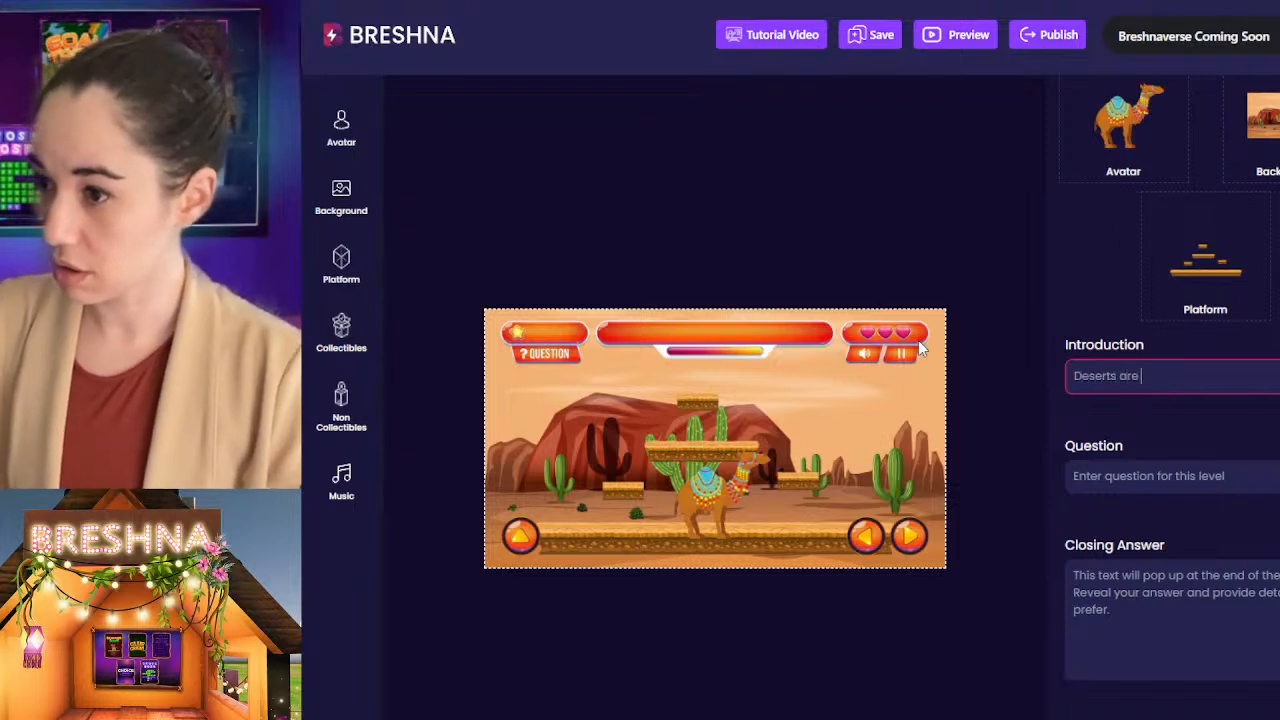
{"action": "type", "text": "very dry"}
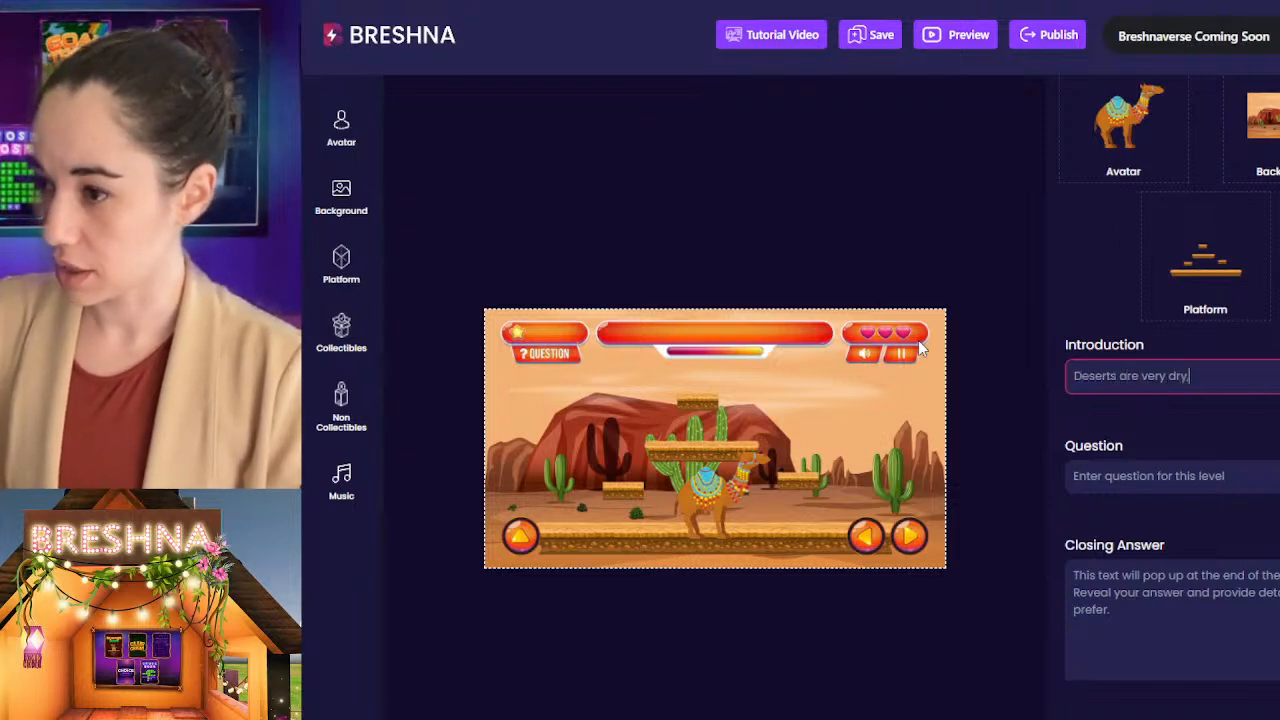
{"action": "type", "text": ", they need o"}
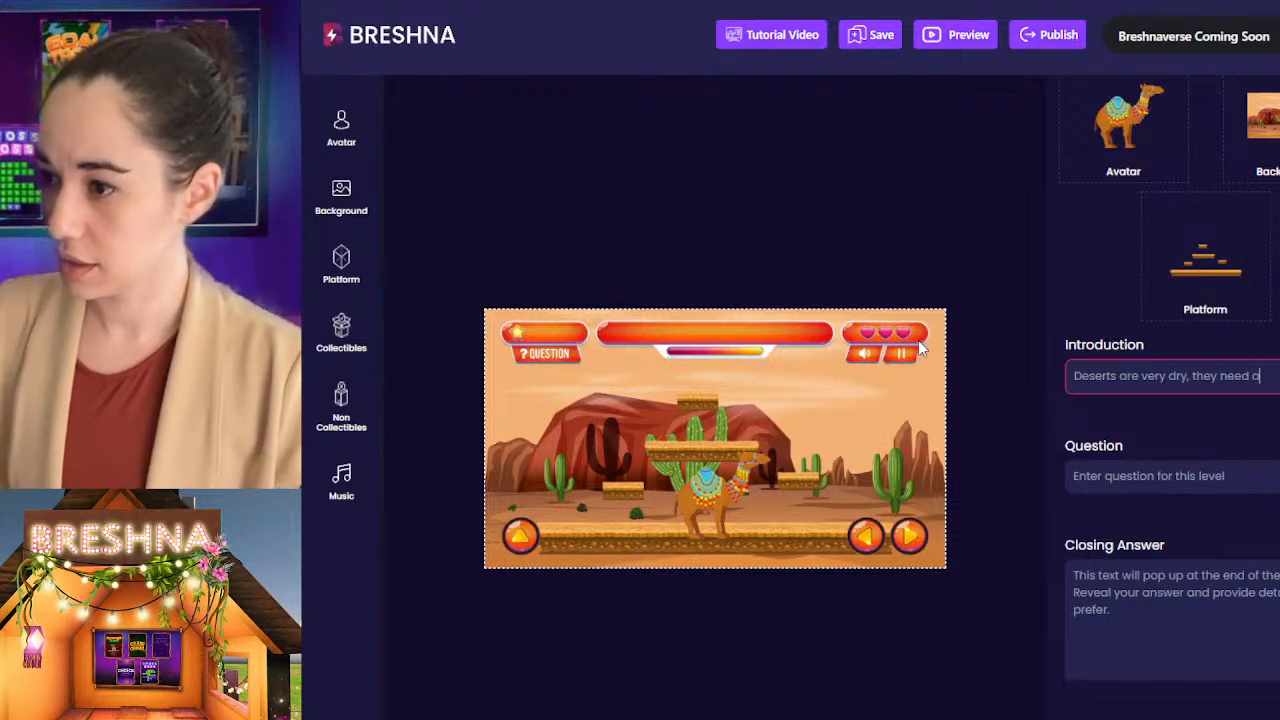
{"action": "type", "text": " lot"}
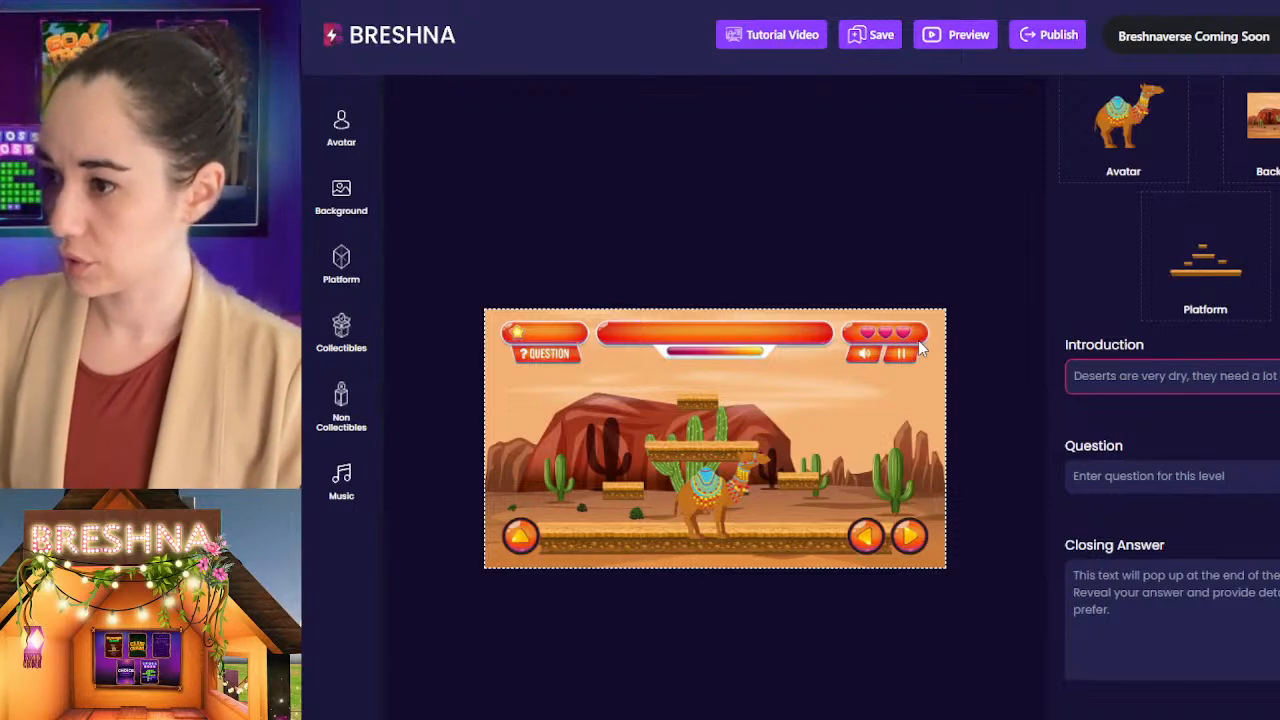
{"action": "key", "text": "BackSpace"}
{"action": "key", "text": "BackSpace"}
{"action": "key", "text": "BackSpace"}
{"action": "key", "text": "BackSpace"}
{"action": "key", "text": "BackSpace"}
{"action": "key", "text": "BackSpace"}
{"action": "key", "text": "BackSpace"}
{"action": "key", "text": "BackSpace"}
{"action": "key", "text": "BackSpace"}
{"action": "key", "text": "BackSpace"}
{"action": "key", "text": "BackSpace"}
{"action": "key", "text": "BackSpace"}
{"action": "key", "text": "BackSpace"}
{"action": "key", "text": "BackSpace"}
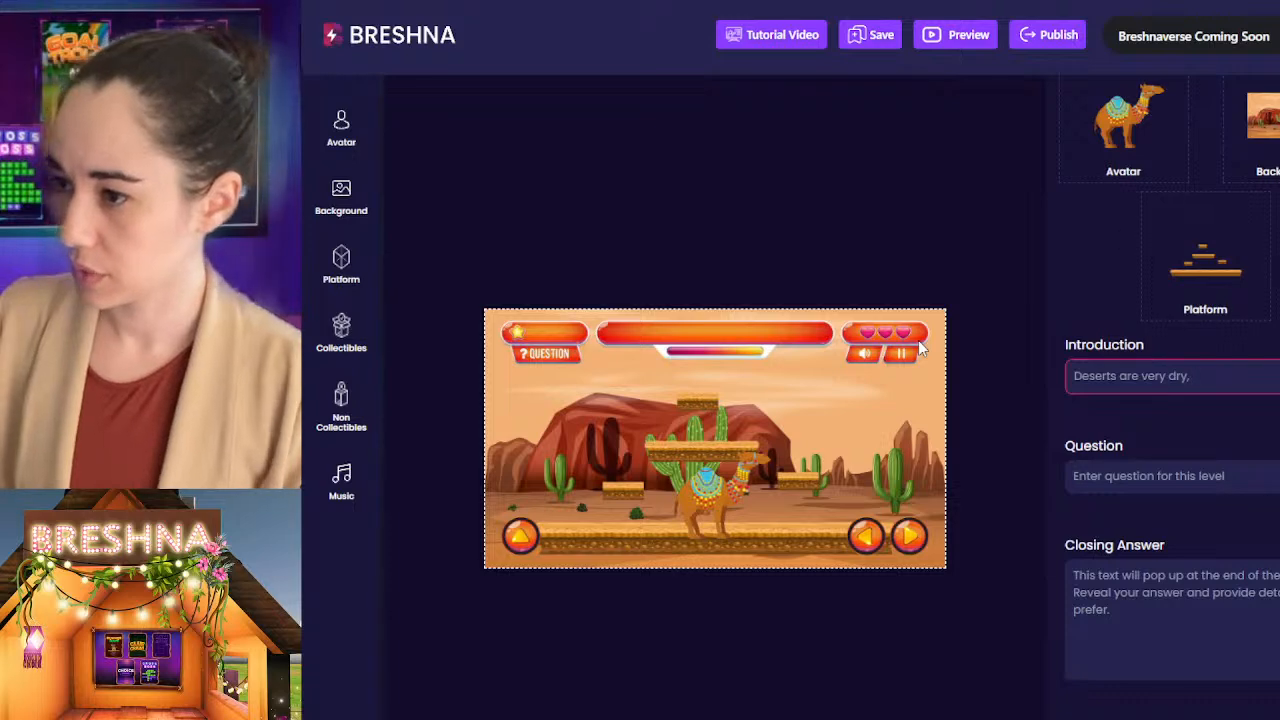
Step: Continue the Level 1 introduction with "the animals there need a lot of strength!"
{"action": "type", "text": "the animals the"}
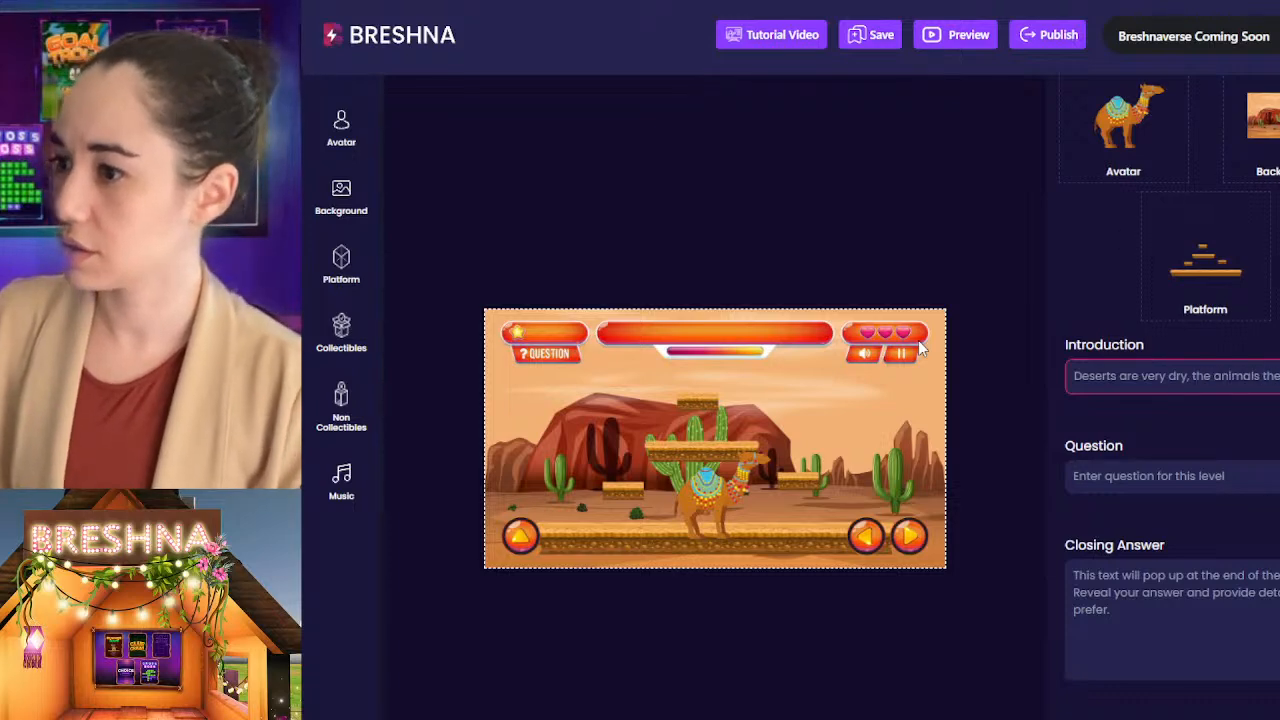
{"action": "type", "text": "re ne"}
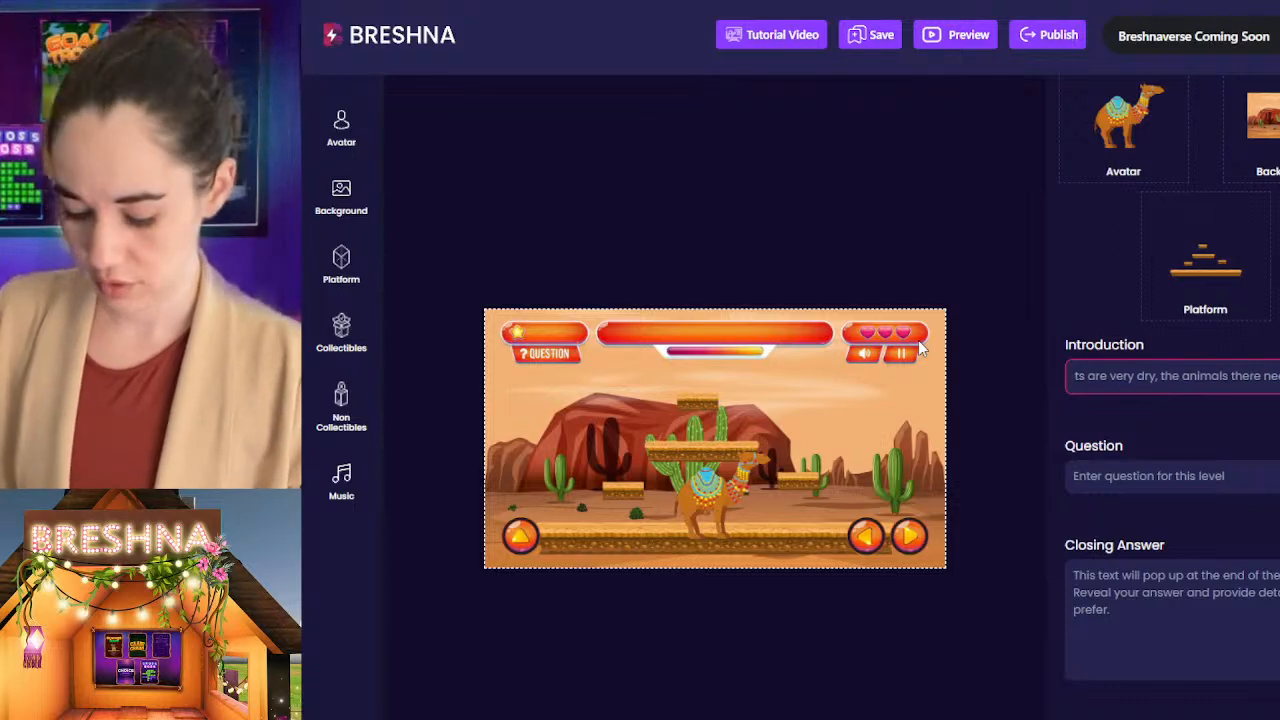
{"action": "type", "text": "ed a lot of"}
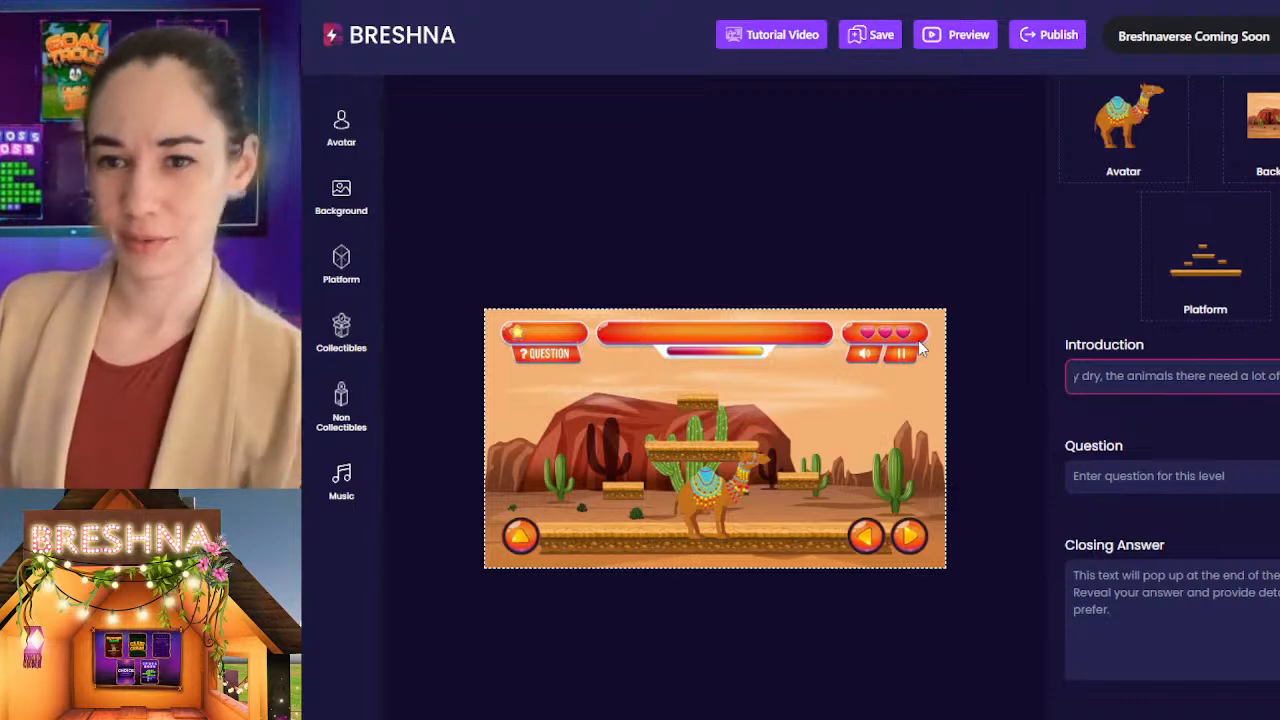
{"action": "type", "text": "to surviv"}
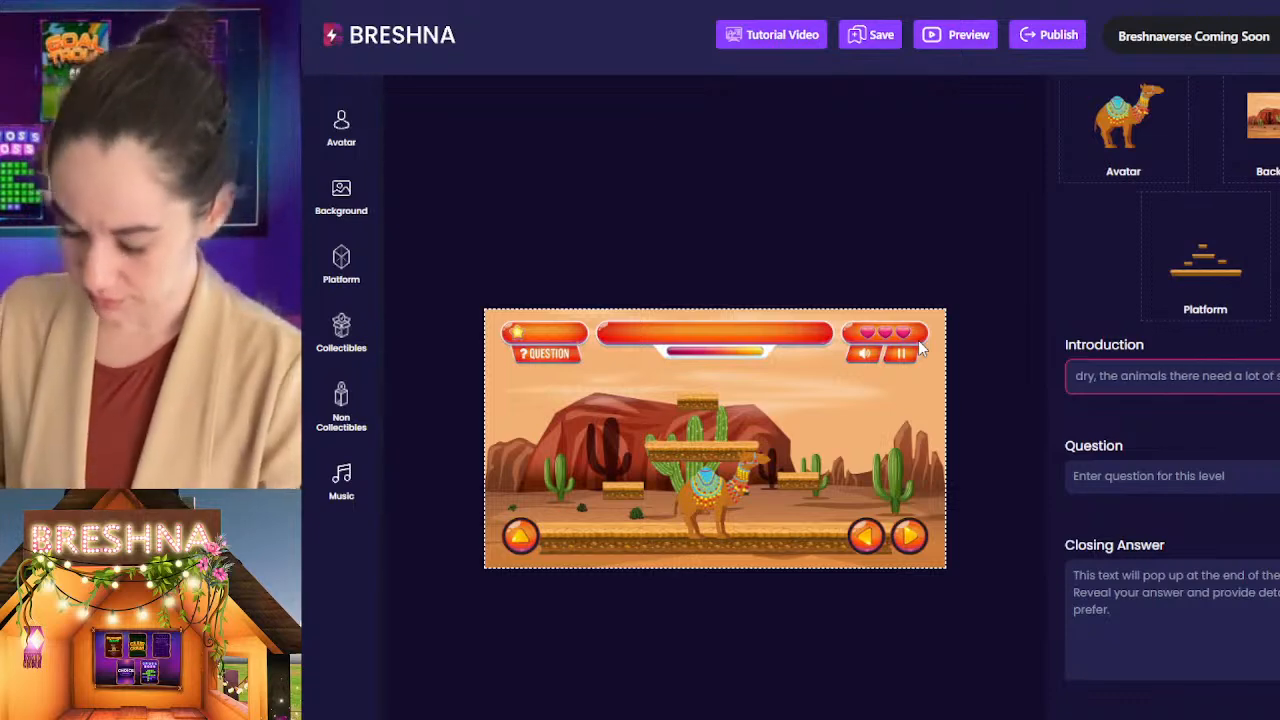
{"action": "type", "text": "animals like ca"}
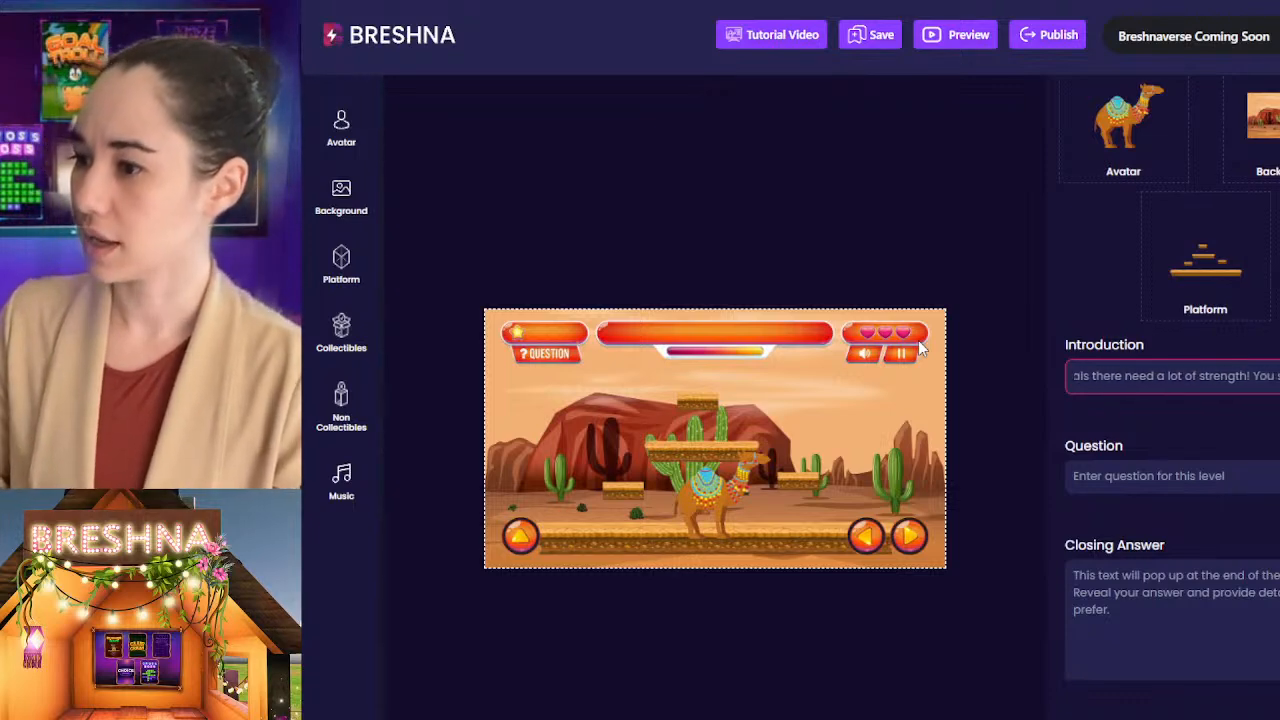
Step: Extend the Level 1 introduction with a second sentence beginning "You see animals like camels"
{"action": "key", "text": "BackSpace"}
{"action": "key", "text": "BackSpace"}
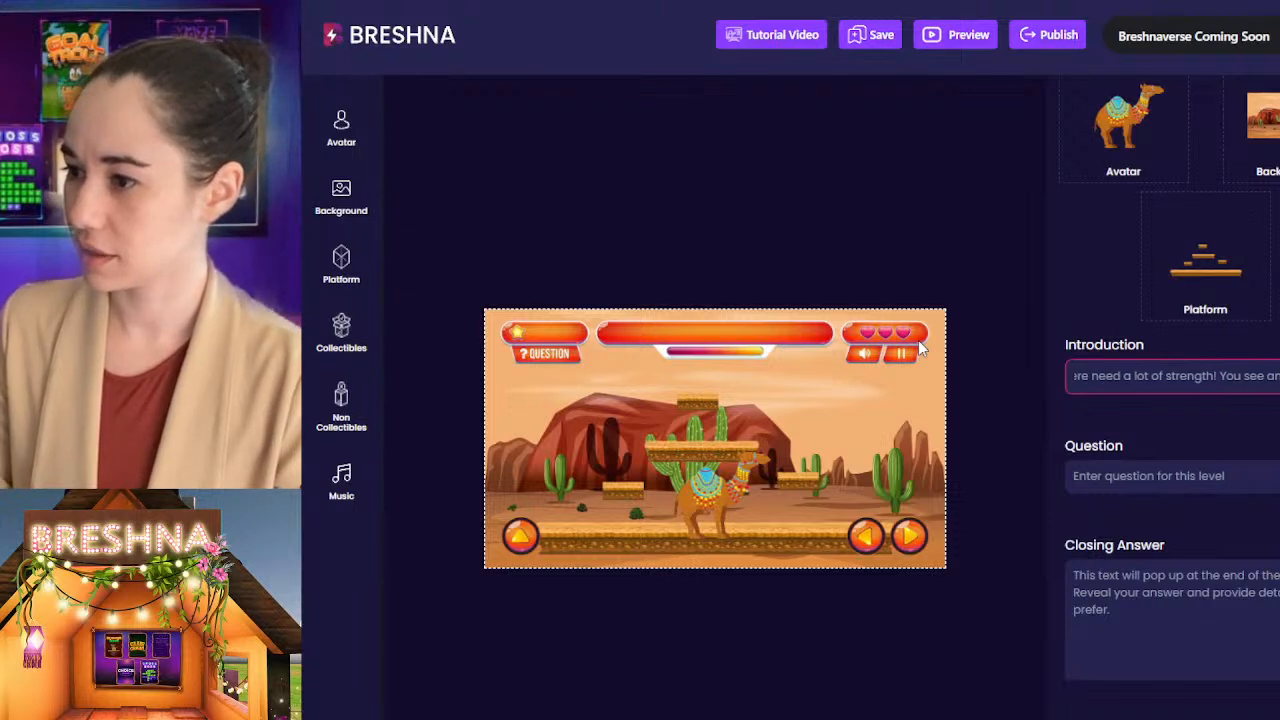
{"action": "type", "text": "cam"}
{"action": "key", "text": "BackSpace"}
{"action": "type", "text": "mels a"}
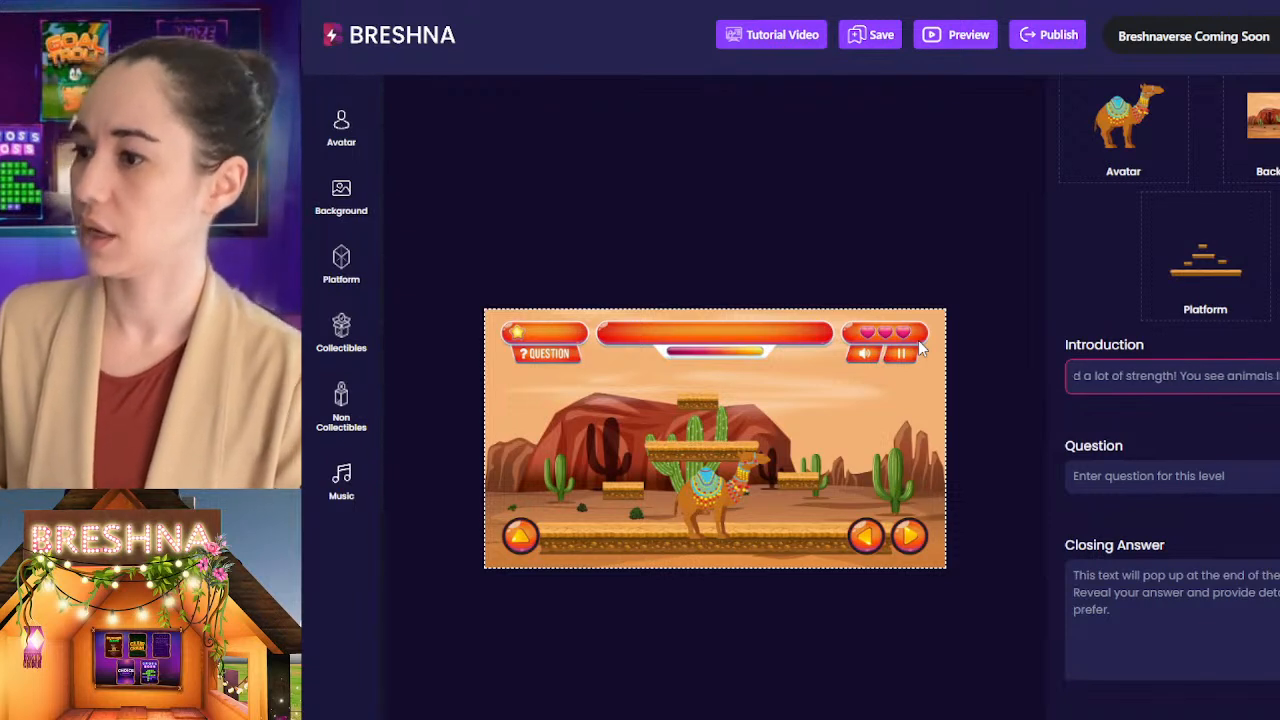
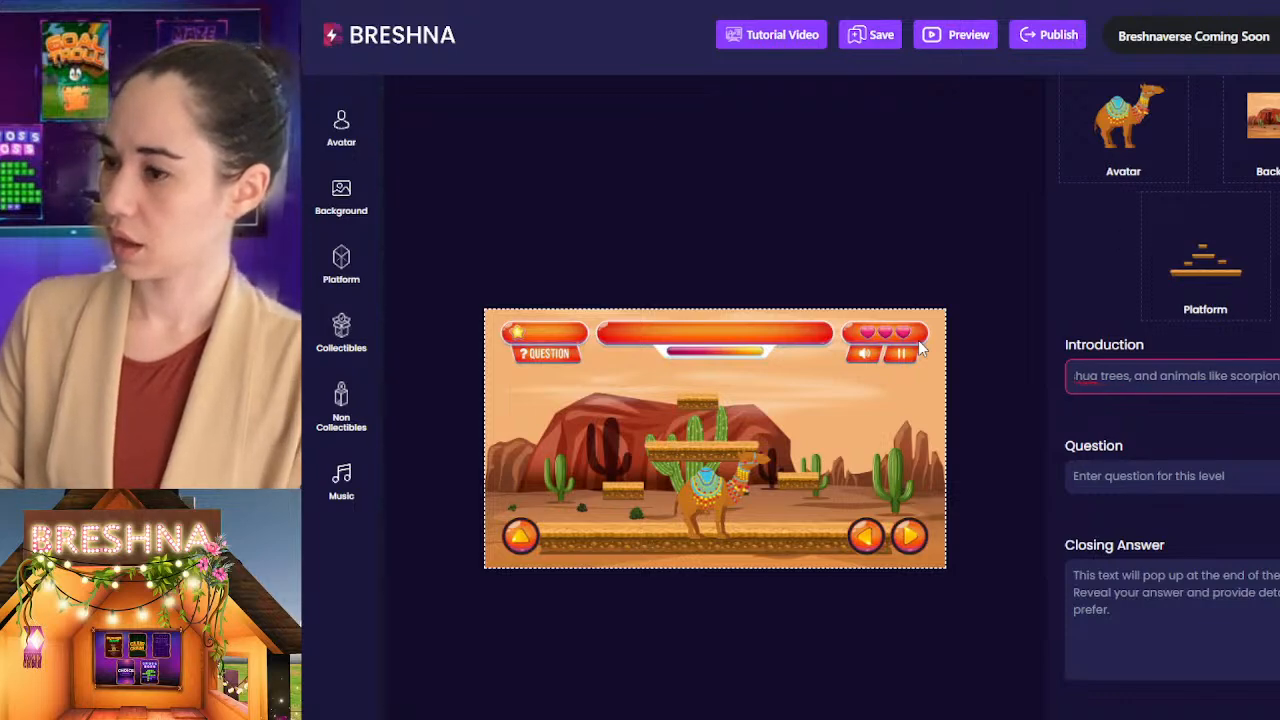
Step: Continue the Level 1 introduction after "scorpions that are" with "dangerous to humans!"
{"action": "type", "text": "da"}
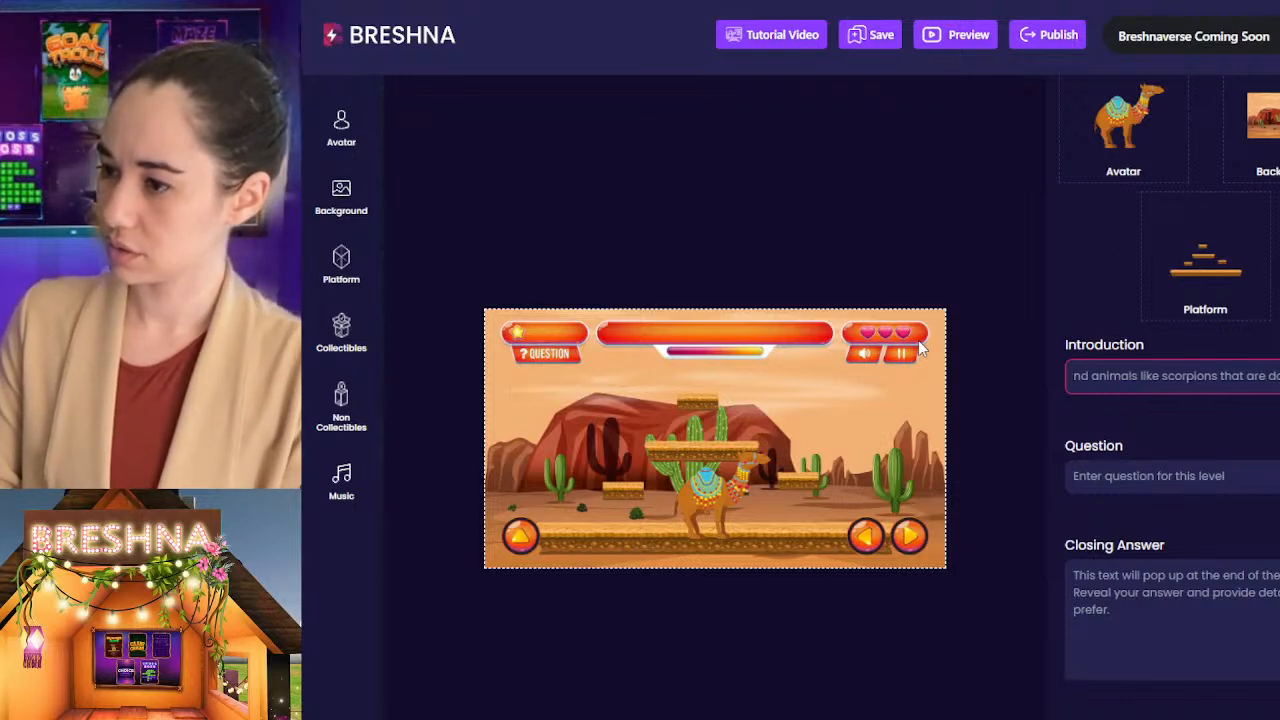
{"action": "type", "text": "ngerous for"}
{"action": "key", "text": "BackSpace"}
{"action": "key", "text": "BackSpace"}
{"action": "key", "text": "BackSpace"}
{"action": "key", "text": "BackSpace"}
{"action": "type", "text": "to the"}
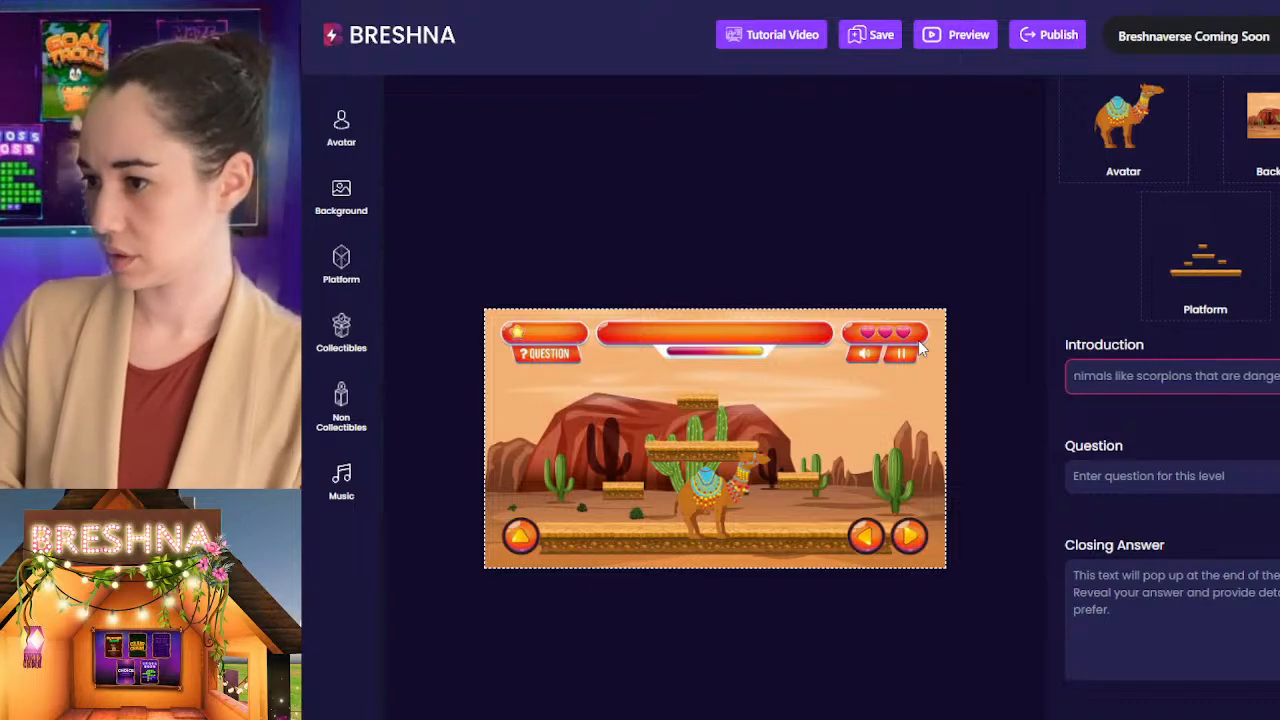
{"action": "key", "text": "BackSpace"}
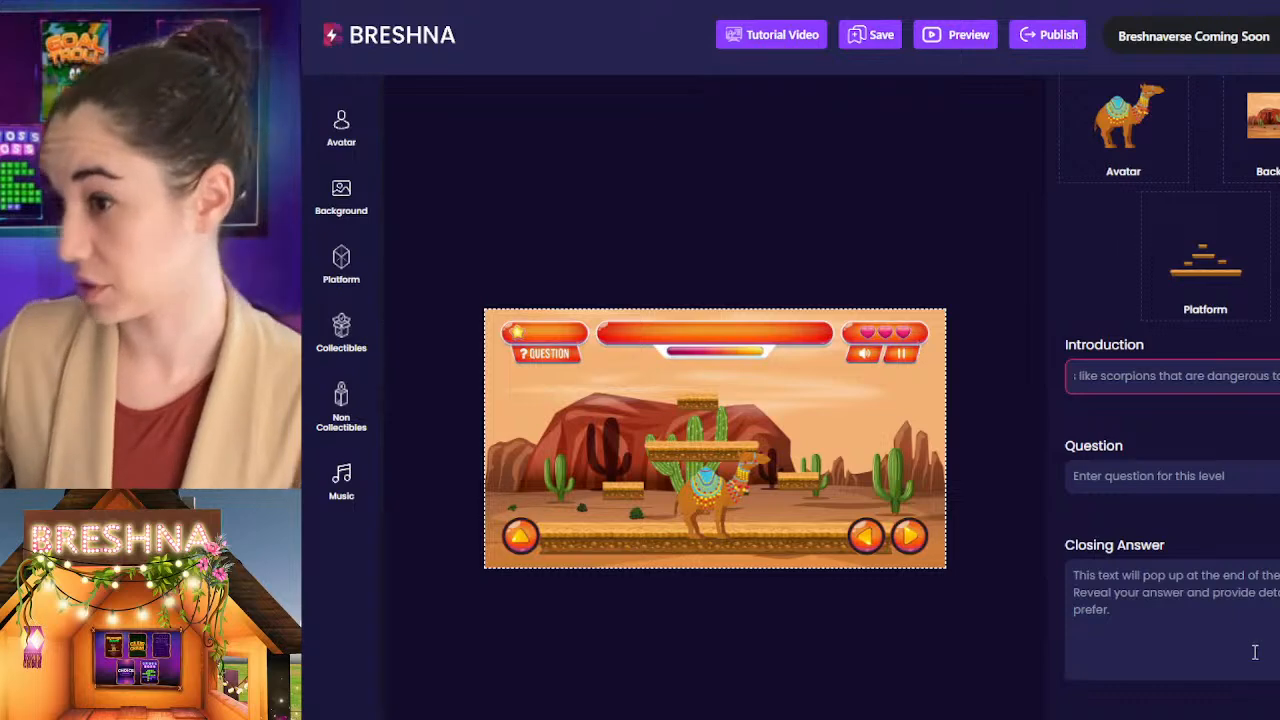
Step: Append the sentence "Be sure to avoid them at all costs!" to the end of the Level 1 introduction
{"action": "scroll", "coordinate": [1186, 558], "scroll_direction": "down", "scroll_amount": 3}
{"action": "left_click_drag", "start_coordinate": [1240, 204], "coordinate": [939, 248]}
{"action": "left_click", "coordinate": [1174, 96]}
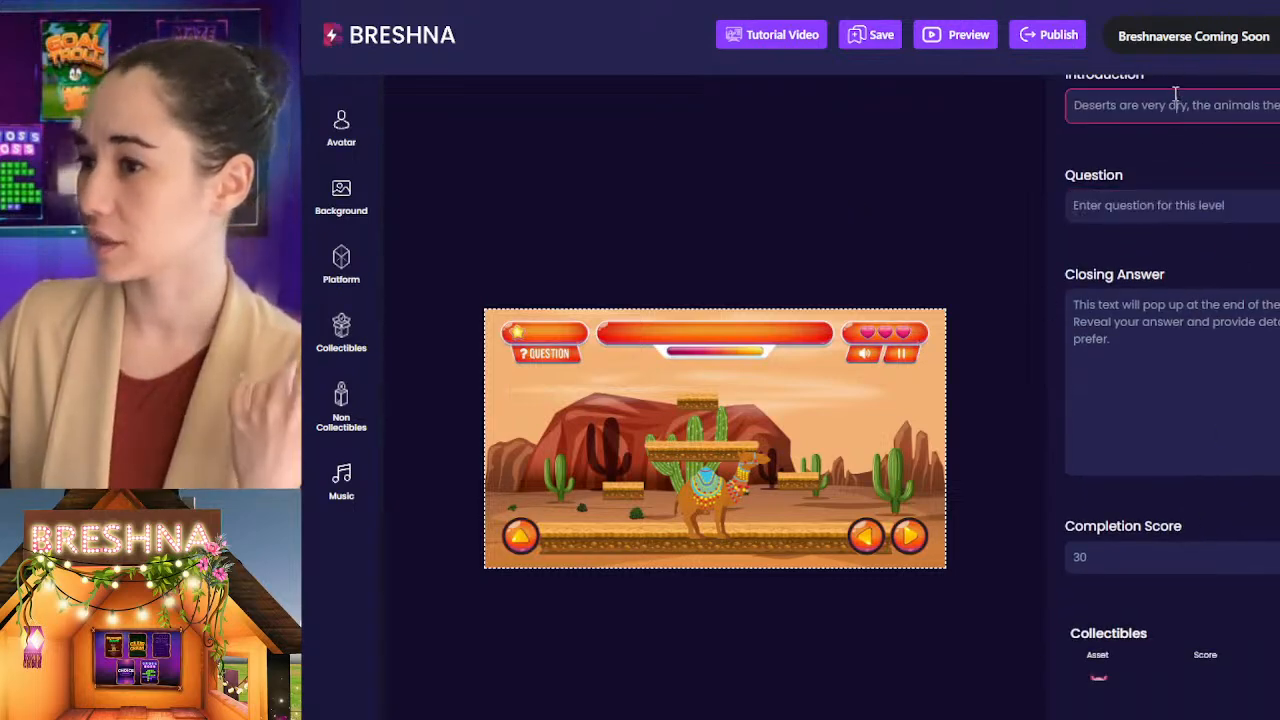
{"action": "key", "text": "End"}
{"action": "type", "text": "Be careful"}
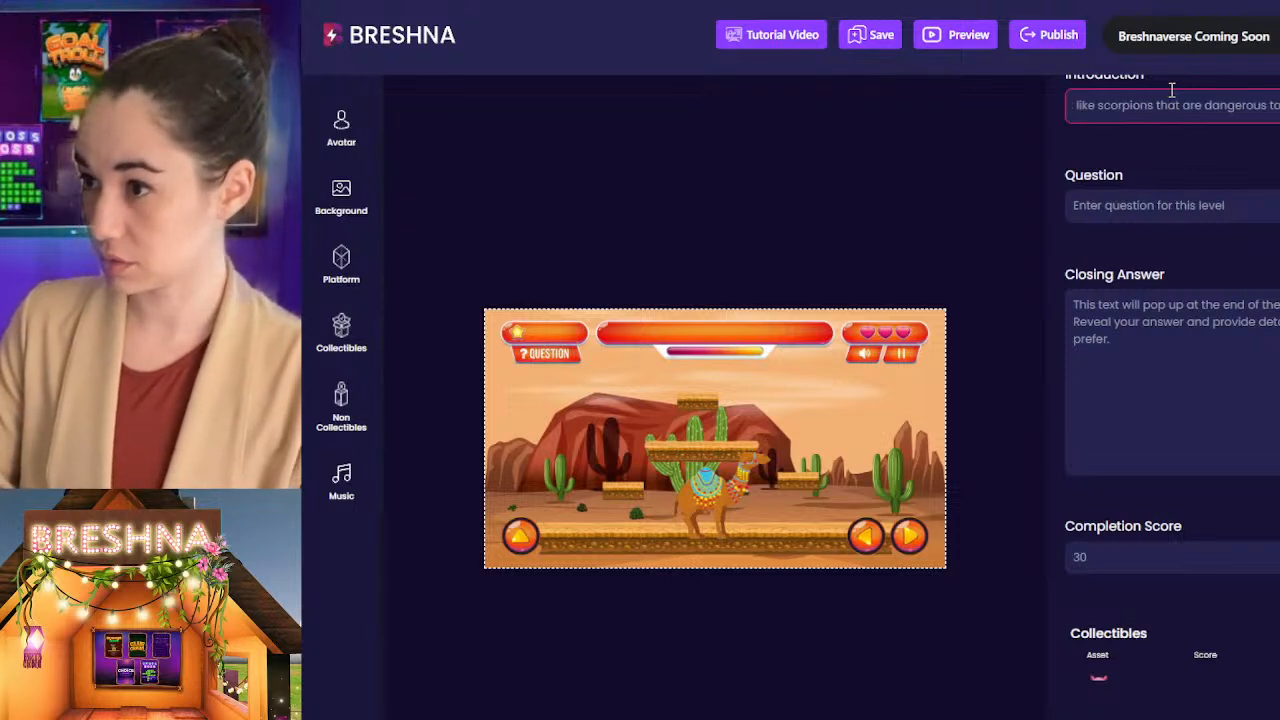
{"action": "type", "text": "sure"}
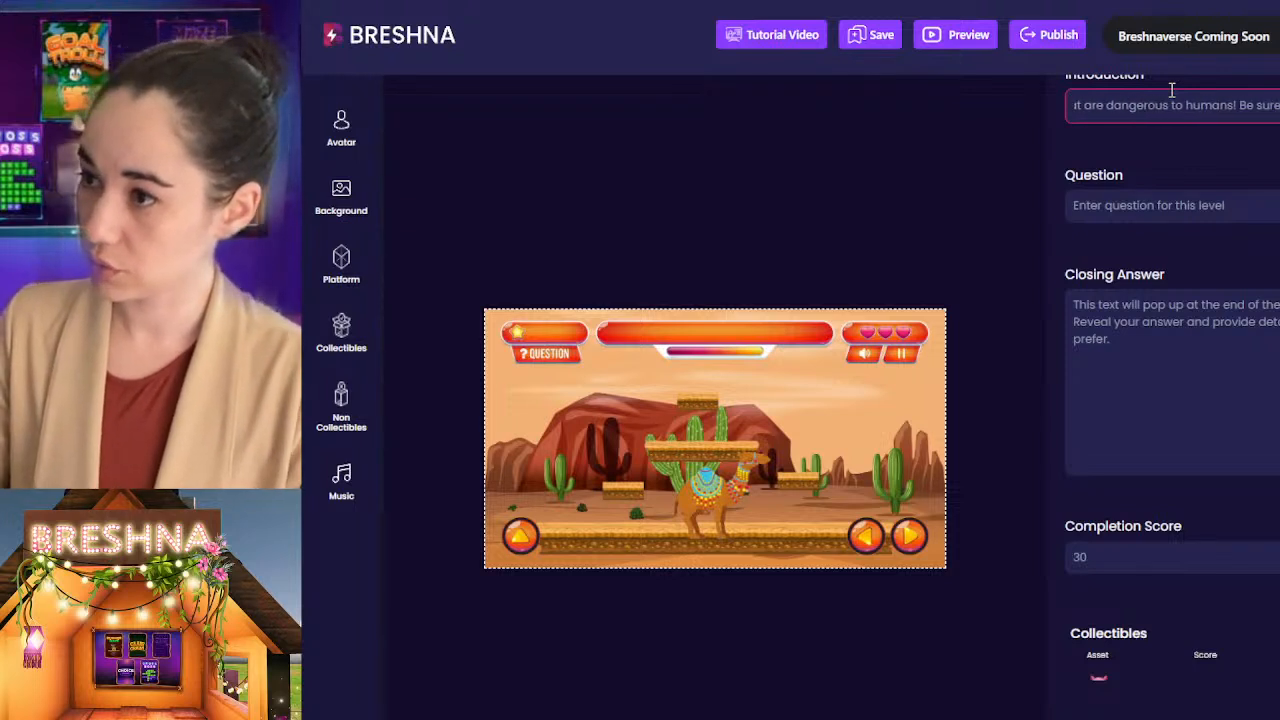
{"action": "type", "text": " to cvoid"}
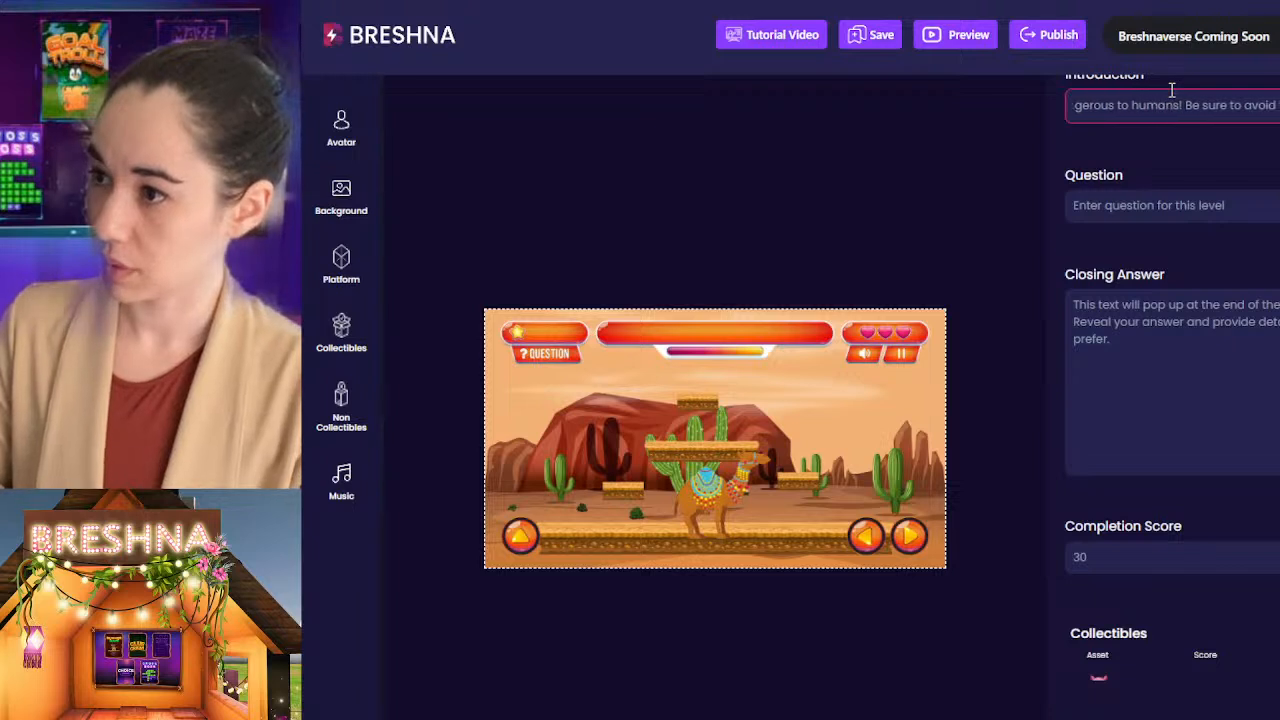
{"action": "type", "text": " them at"}
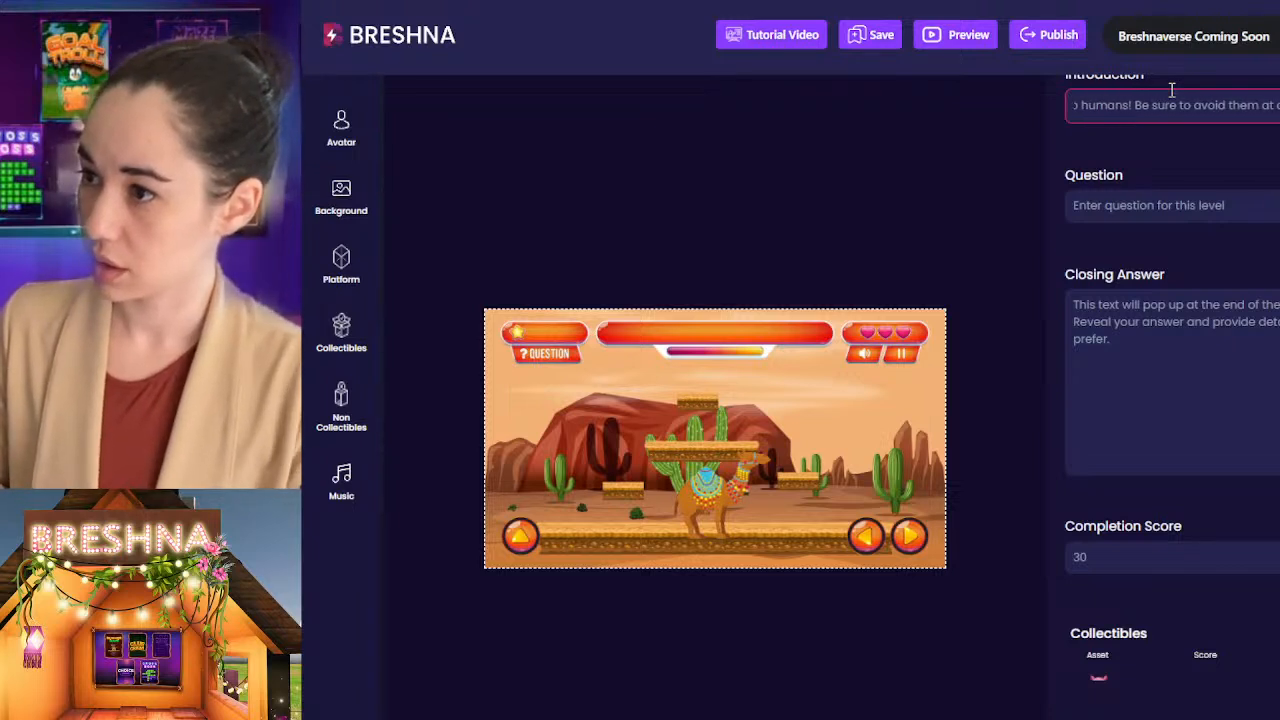
{"action": "type", "text": " all costs! And don'"}
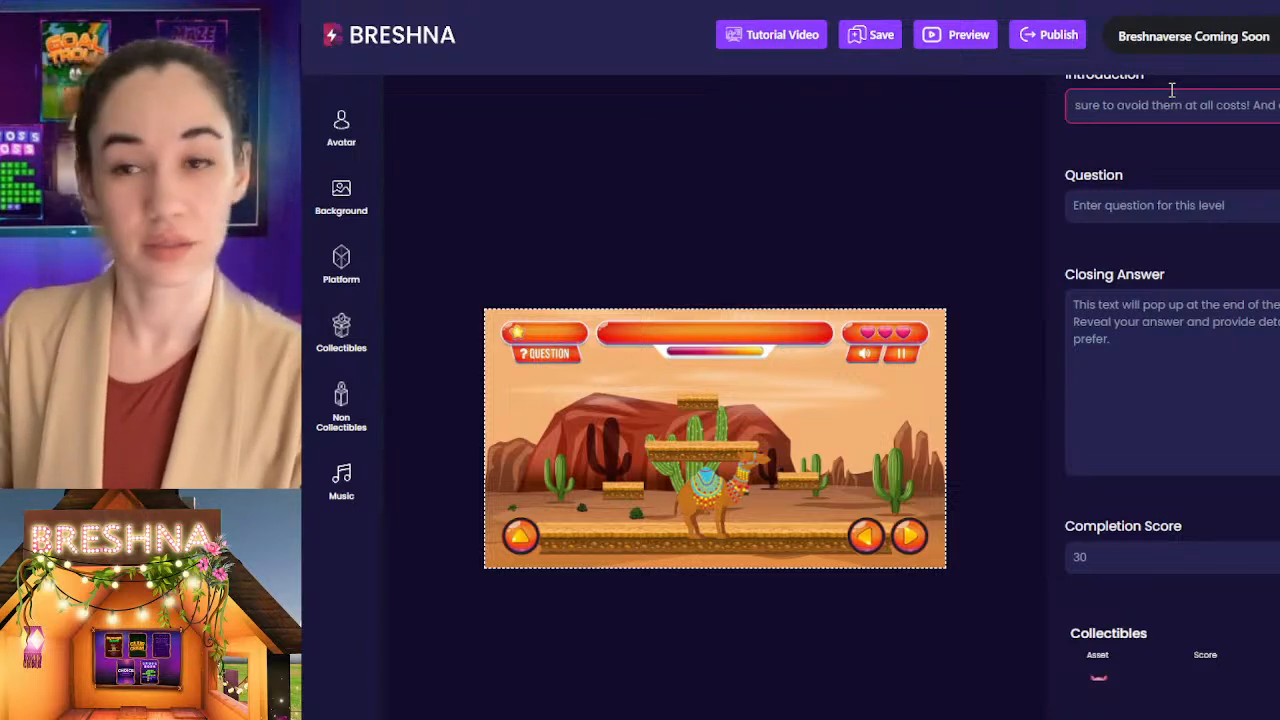
{"action": "type", "text": "t"}
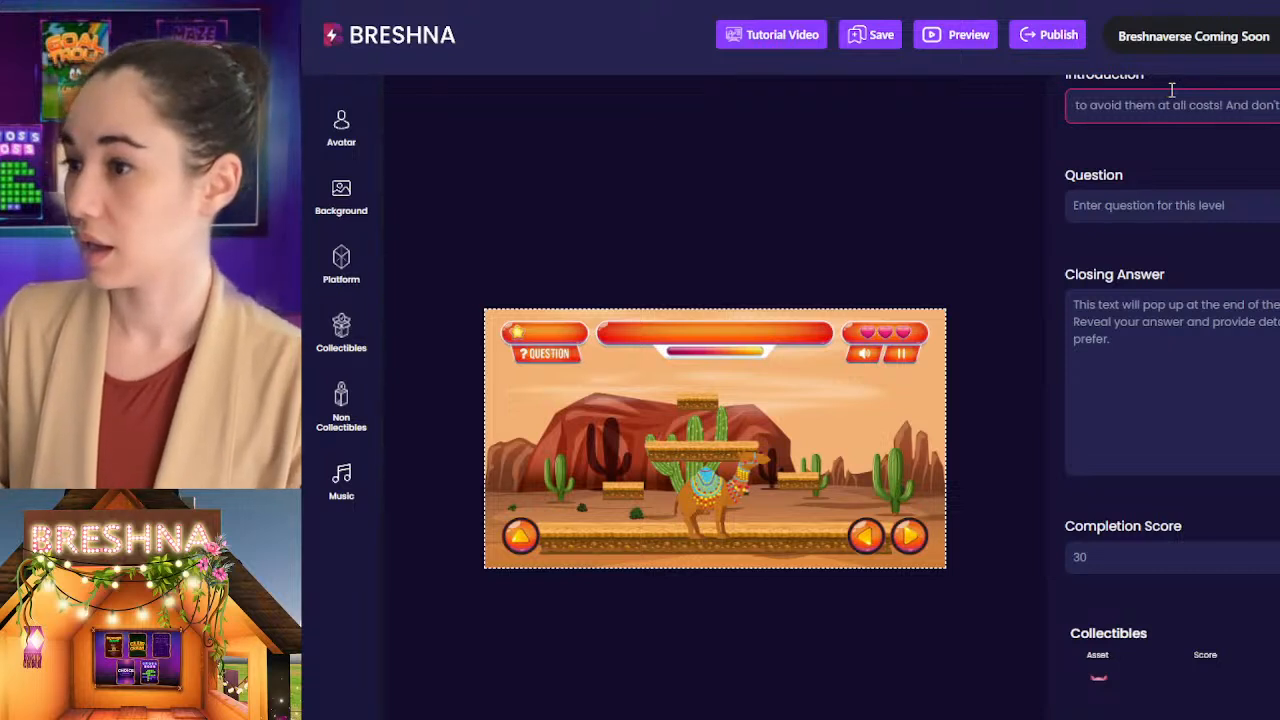
{"action": "type", "text": " get stuck by th"}
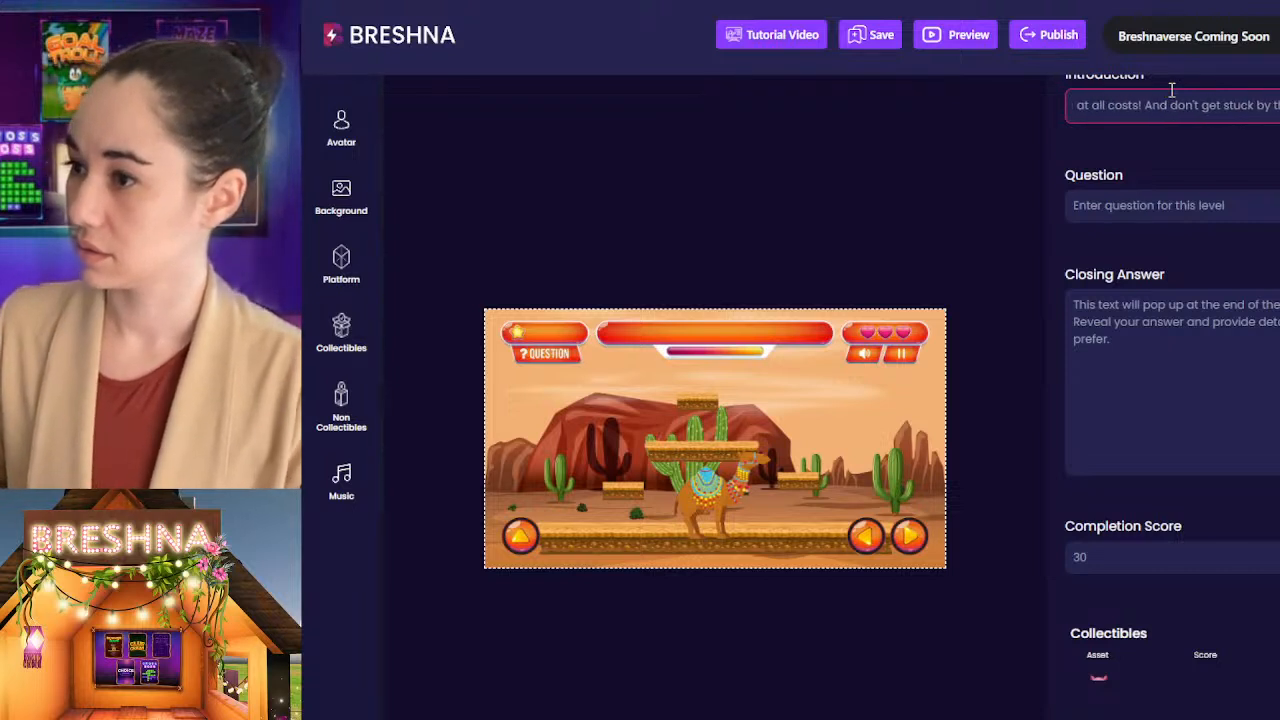
Step: Replace the placeholder question for Level 1 with "Collecting Joshua Trees,"
{"action": "key", "text": "Tab"}
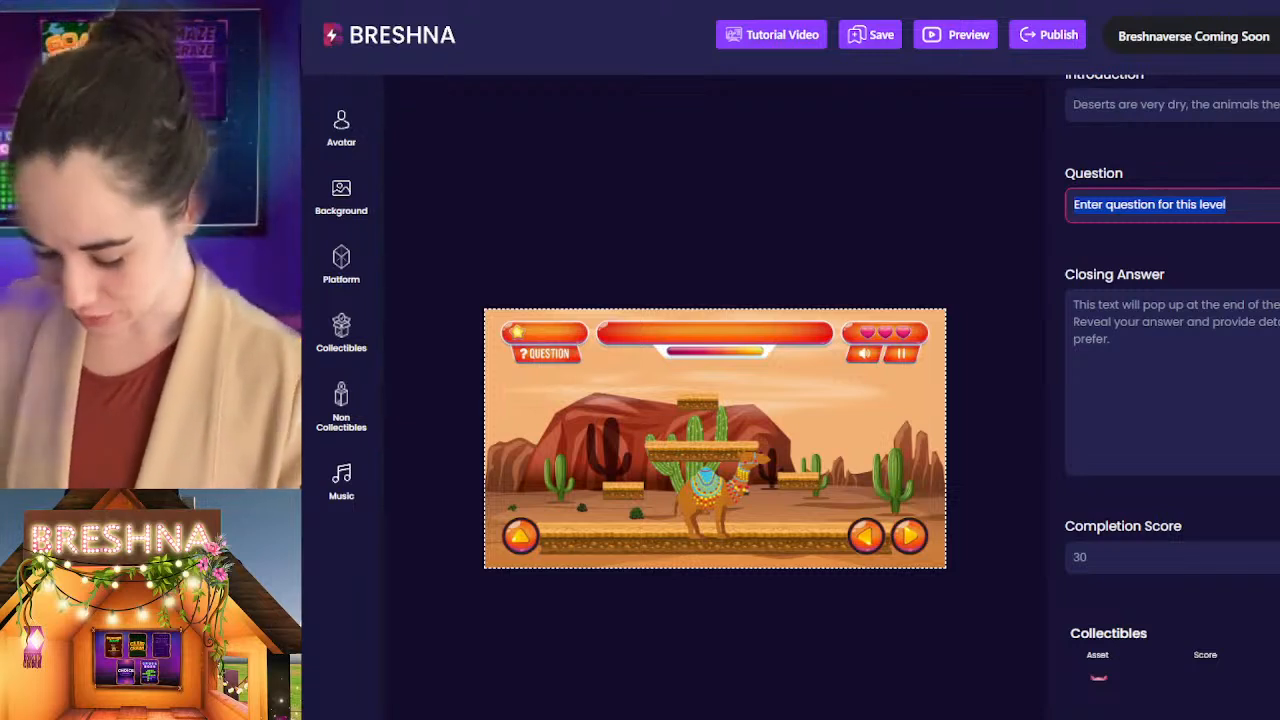
{"action": "type", "text": "Collecting Jo"}
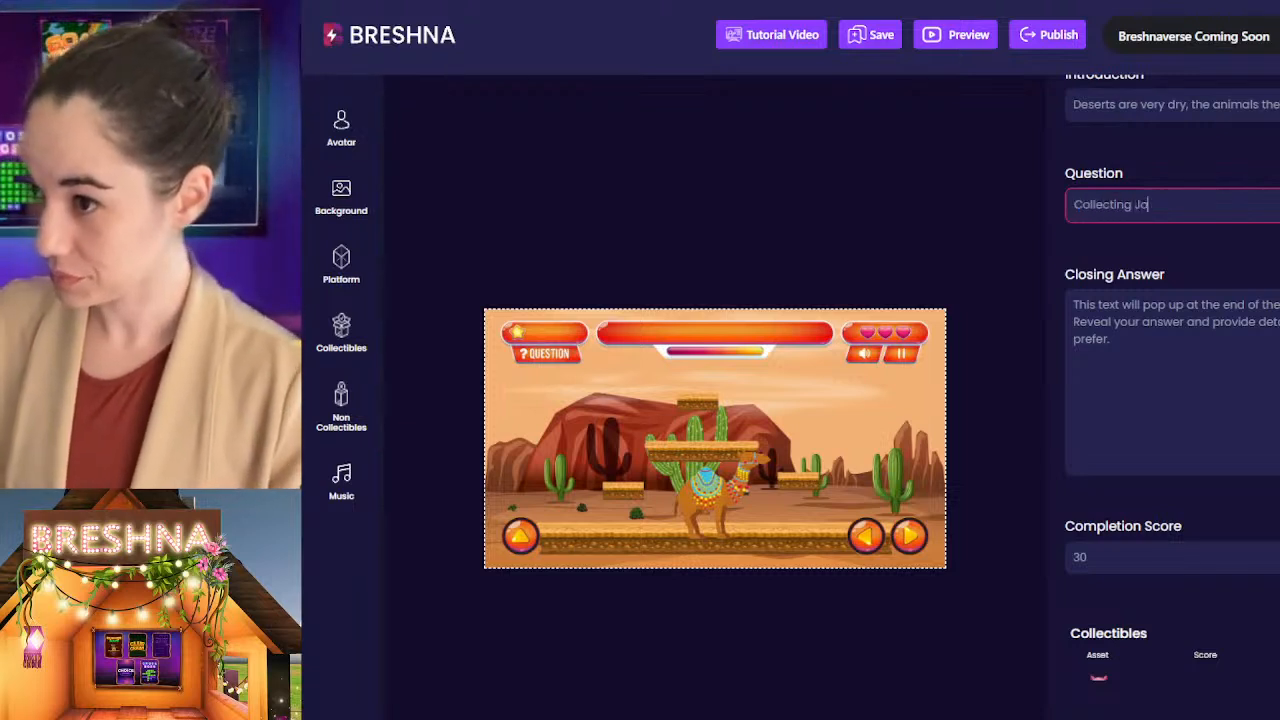
{"action": "type", "text": "shua Trees "}
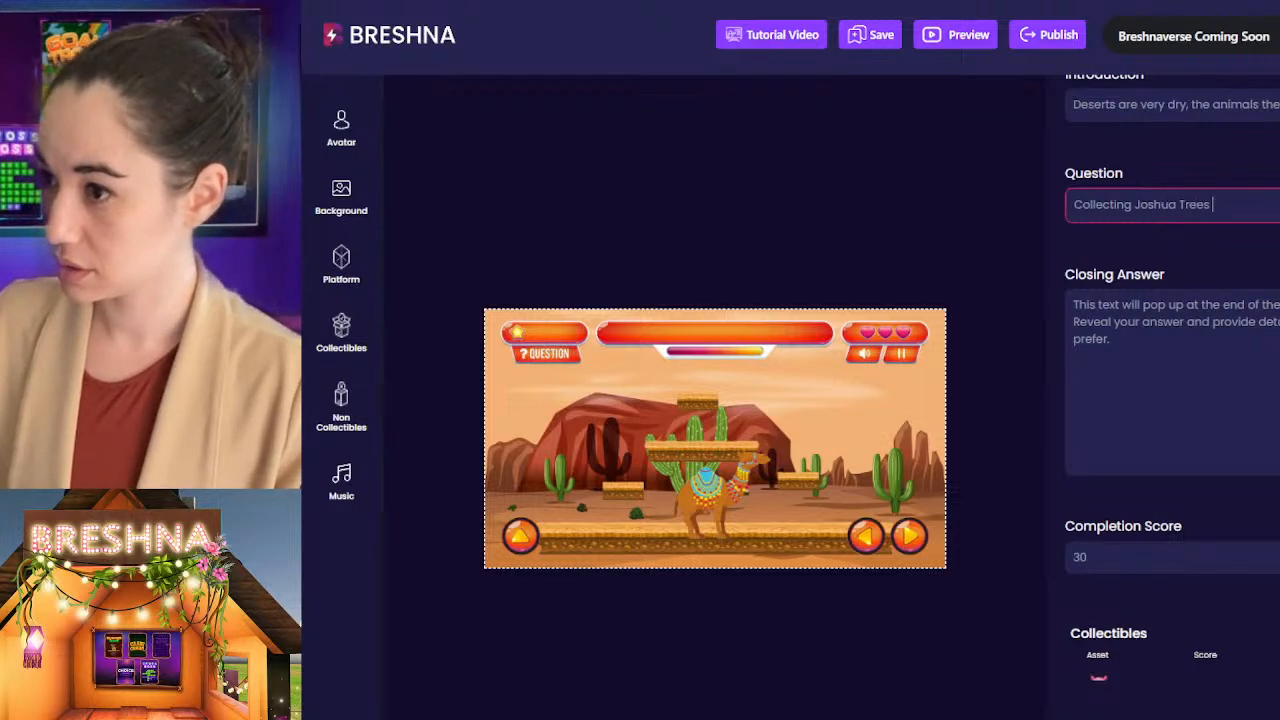
{"action": "type", "text": "and Fen"}
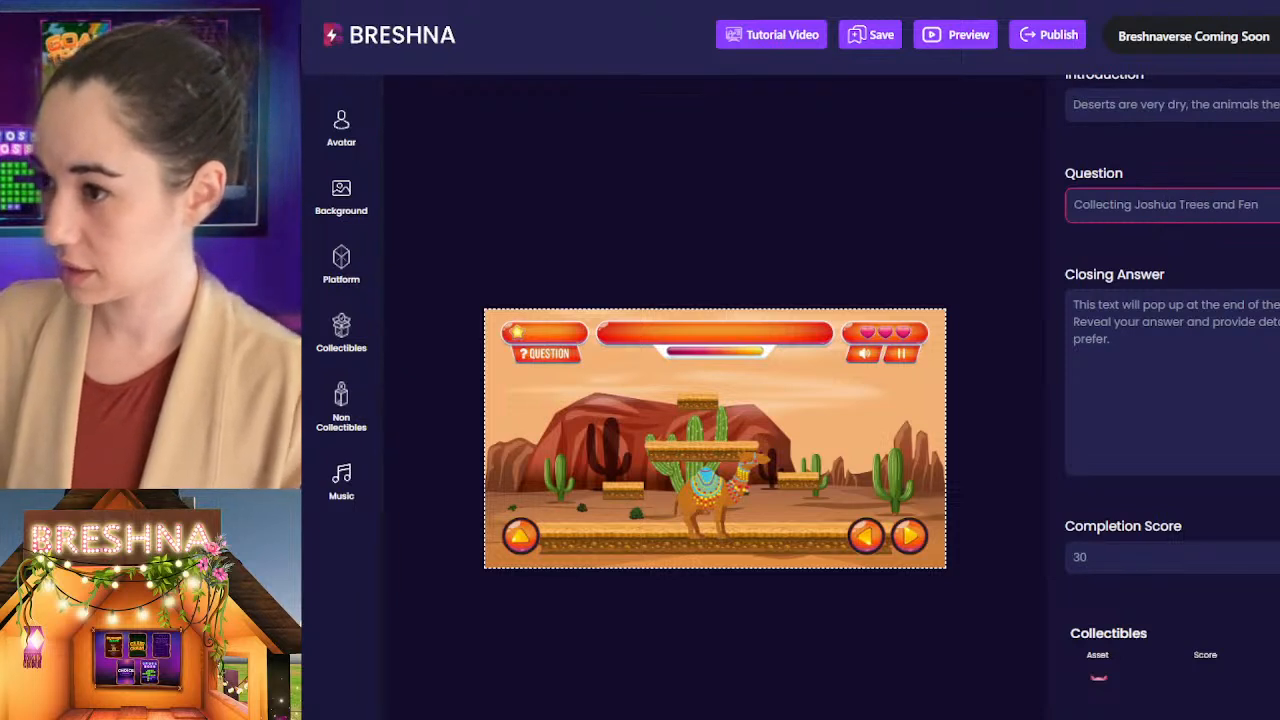
{"action": "key", "text": "BackSpace"}
{"action": "key", "text": "BackSpace"}
{"action": "key", "text": "BackSpace"}
{"action": "key", "text": "BackSpace"}
{"action": "key", "text": "BackSpace"}
{"action": "key", "text": "BackSpace"}
{"action": "key", "text": "BackSpace"}
{"action": "key", "text": "BackSpace"}
{"action": "type", "text": ","}
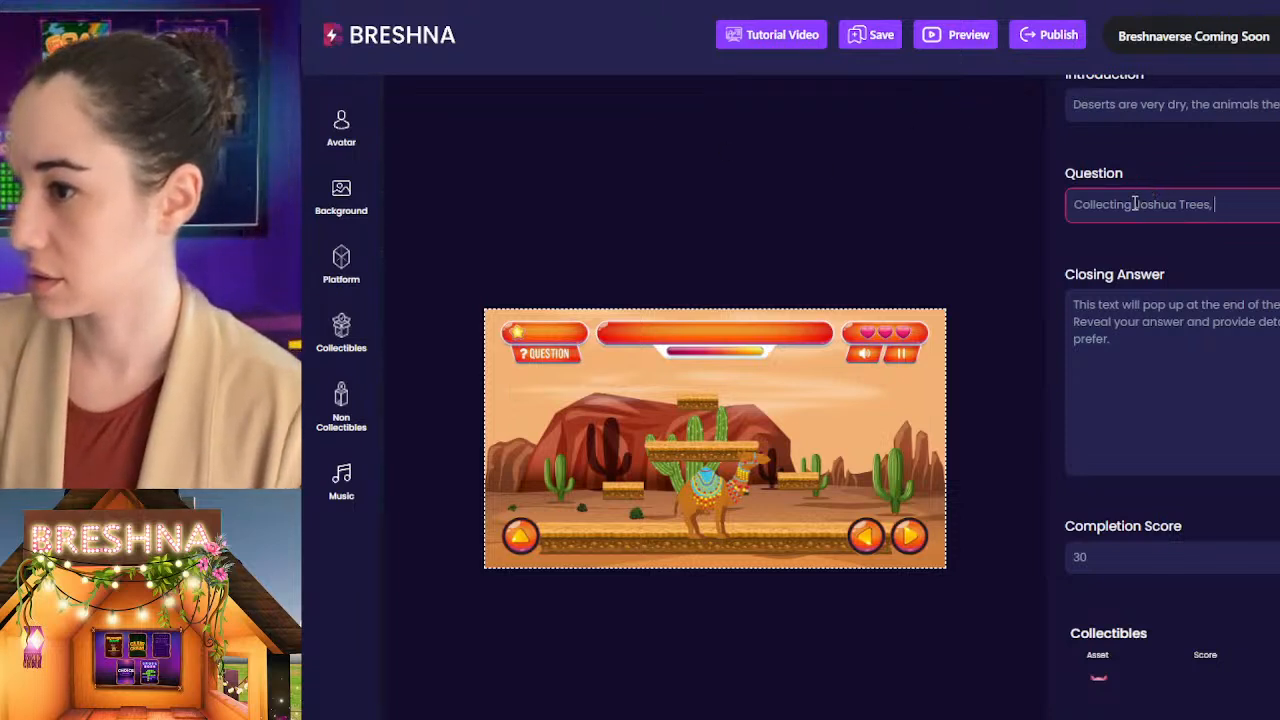
Step: Change "Collecting" to "Collect" at the start of the Level 1 question
{"action": "left_click", "coordinate": [1135, 203]}
{"action": "key", "text": "BackSpace"}
{"action": "key", "text": "BackSpace"}
{"action": "key", "text": "BackSpace"}
{"action": "key", "text": "End"}
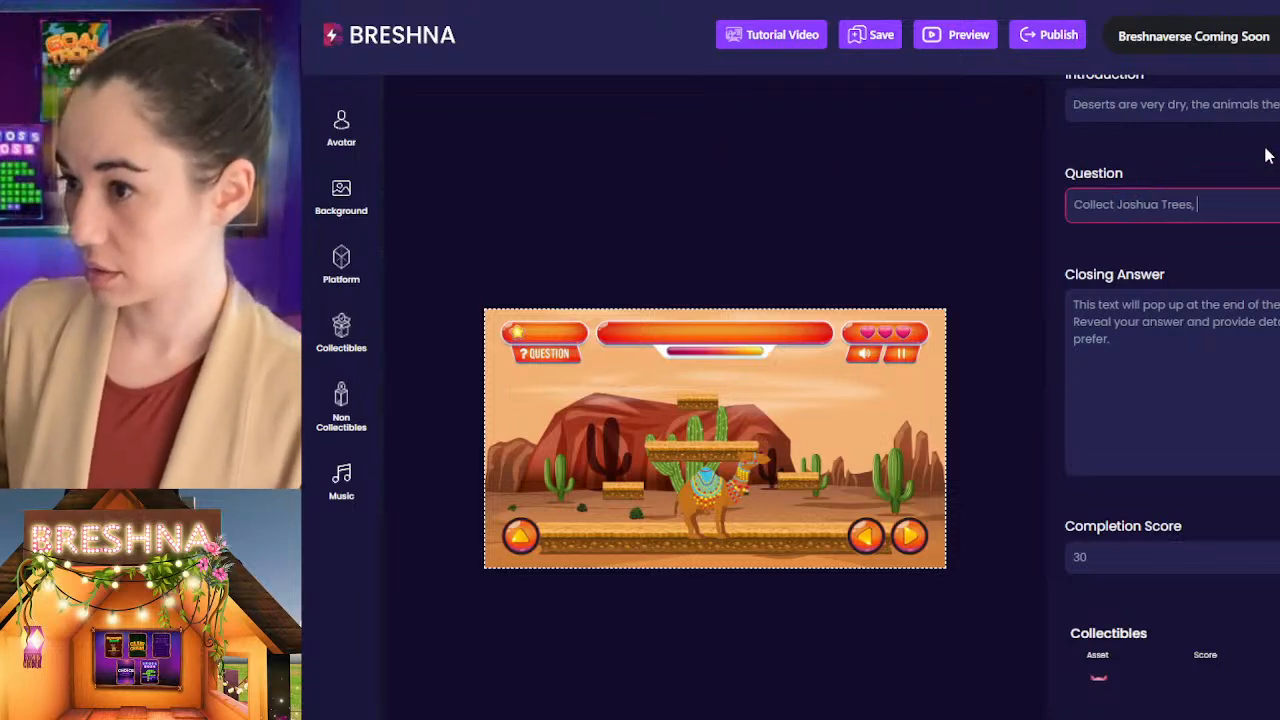
Step: Add "Fennec Foxes, and" to the end of the Level 1 question
{"action": "type", "text": "Fennec Fo"}
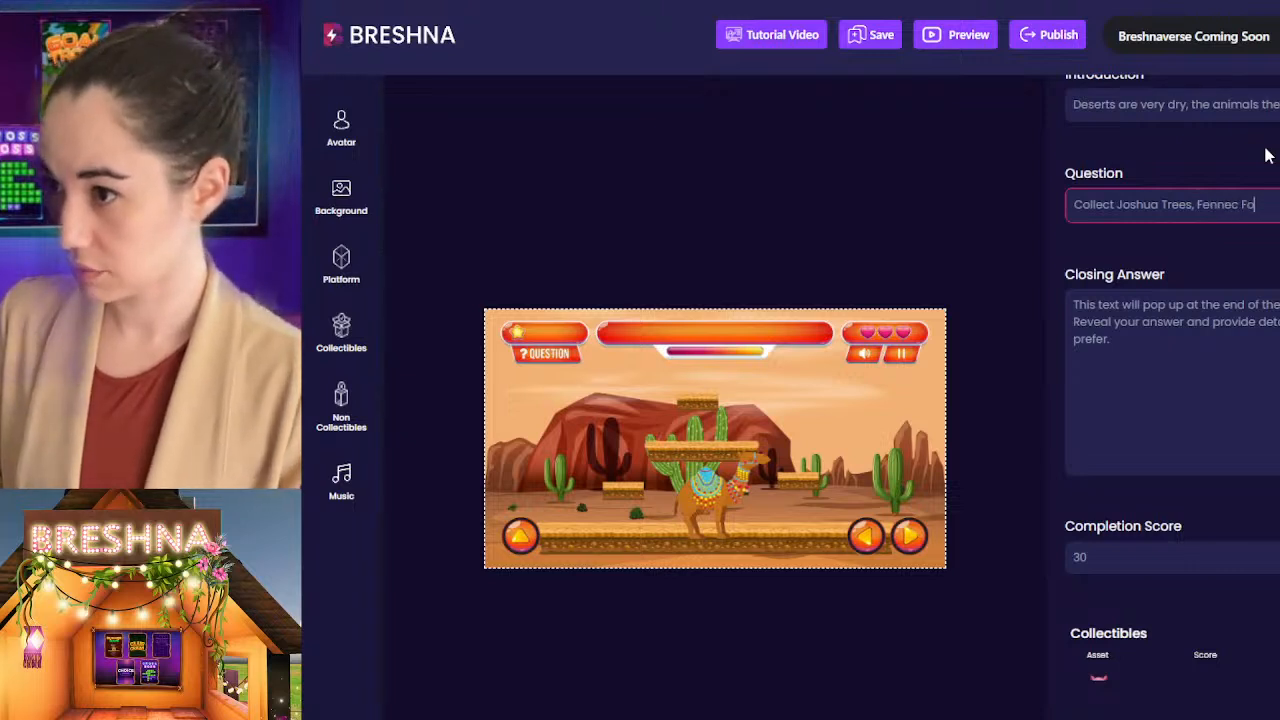
{"action": "type", "text": "xes, "}
{"action": "type", "text": "an"}
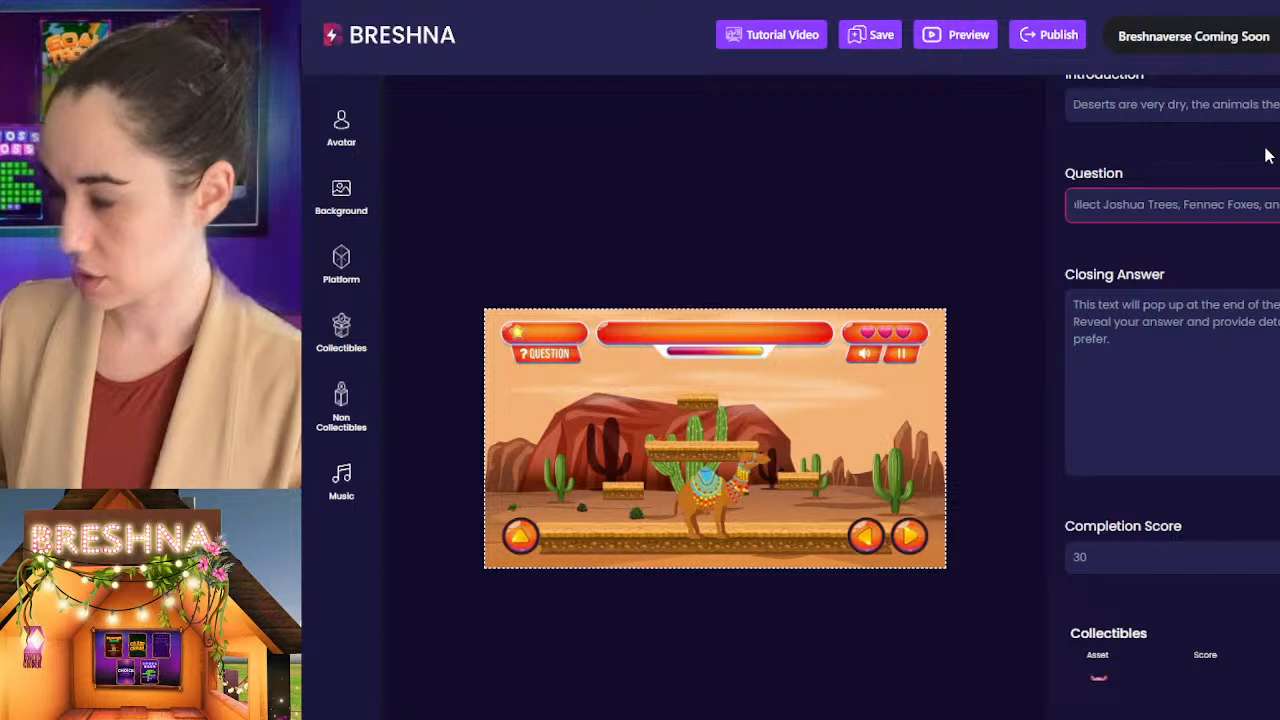
Step: Insert "Desert Sage," before "Joshua Trees" in the Level 1 question, with both words capitalised
{"action": "key", "text": "Home"}
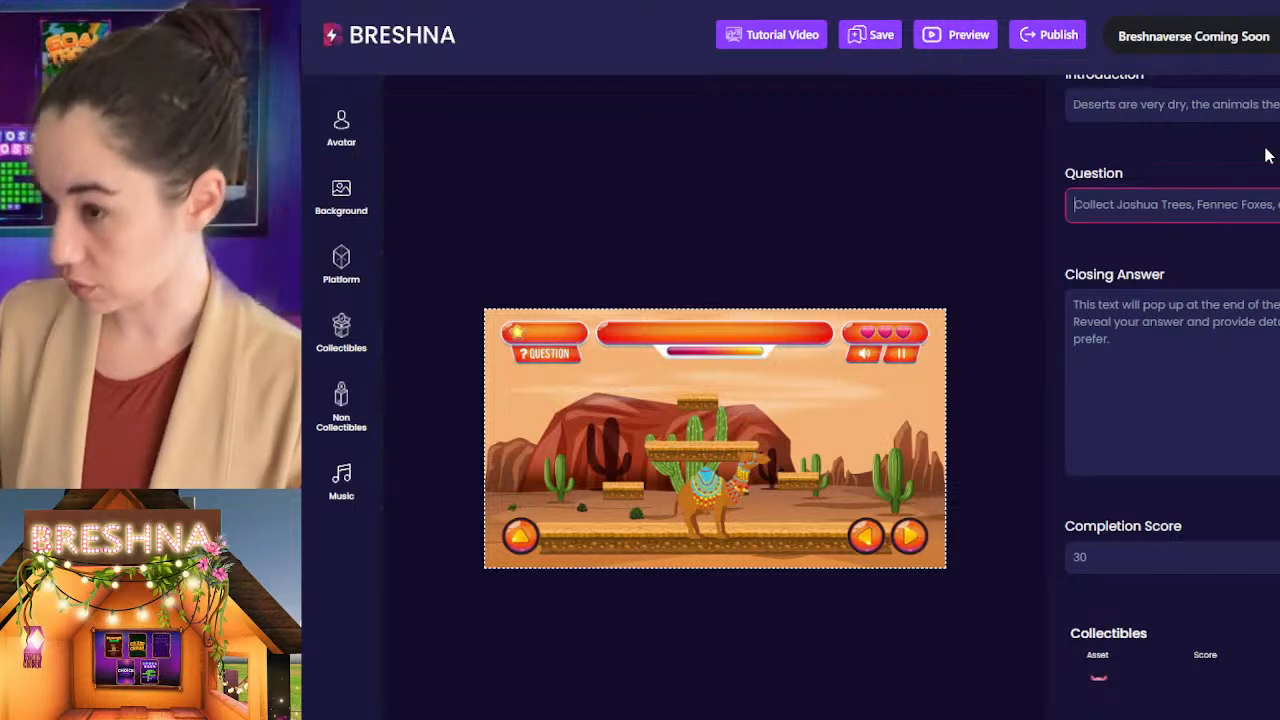
{"action": "key", "text": "Right"}
{"action": "key", "text": "Right"}
{"action": "key", "text": "Right"}
{"action": "key", "text": "Right"}
{"action": "key", "text": "Right"}
{"action": "key", "text": "Right"}
{"action": "key", "text": "Right"}
{"action": "key", "text": "Right"}
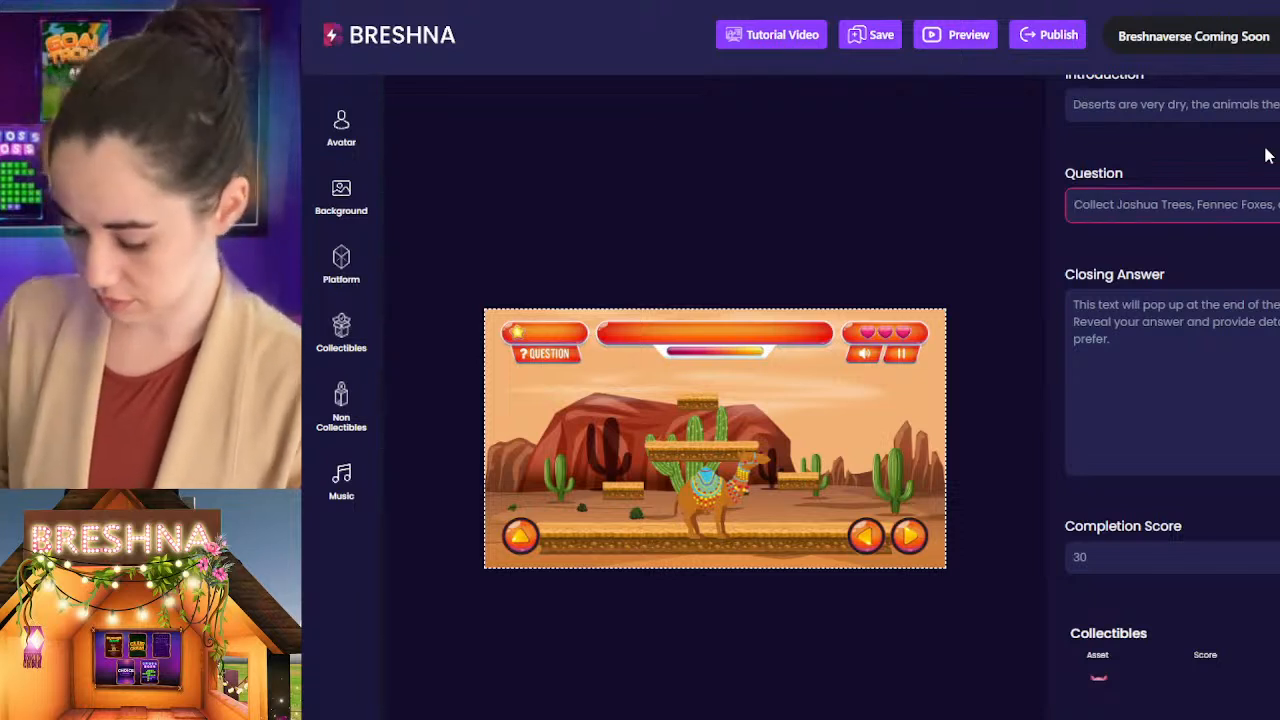
{"action": "type", "text": "Desert "}
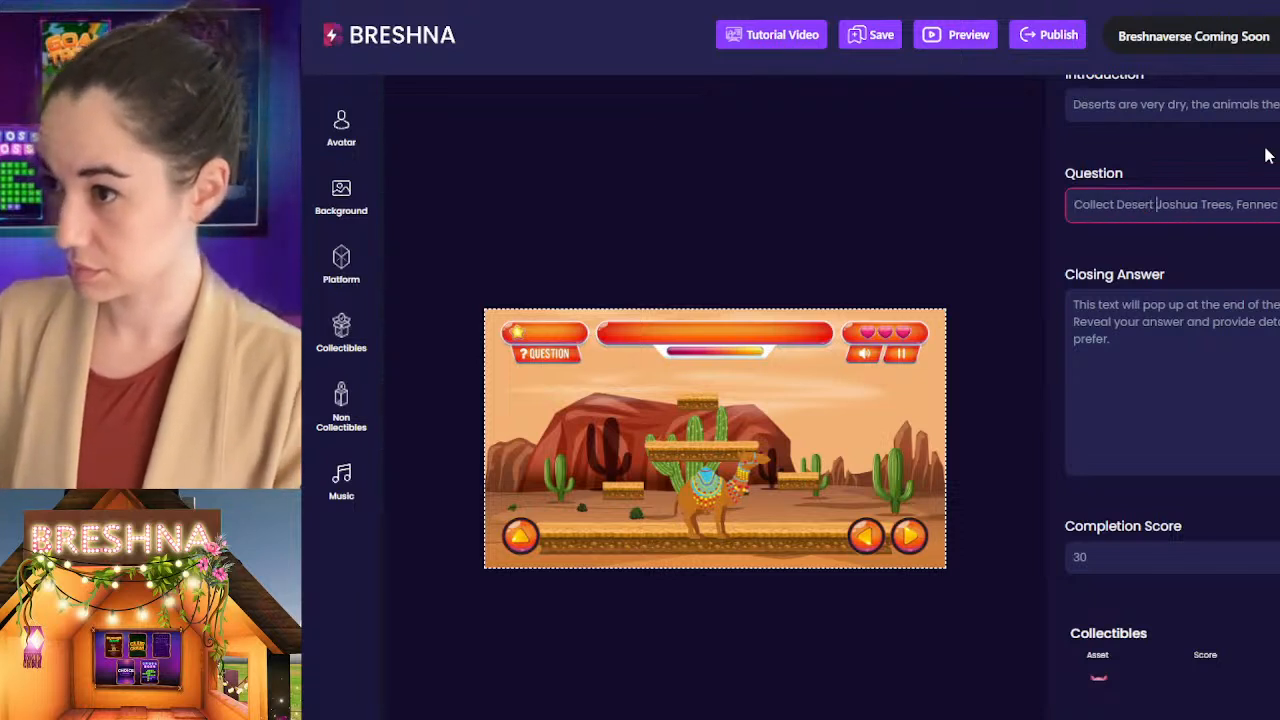
{"action": "type", "text": "sage"}
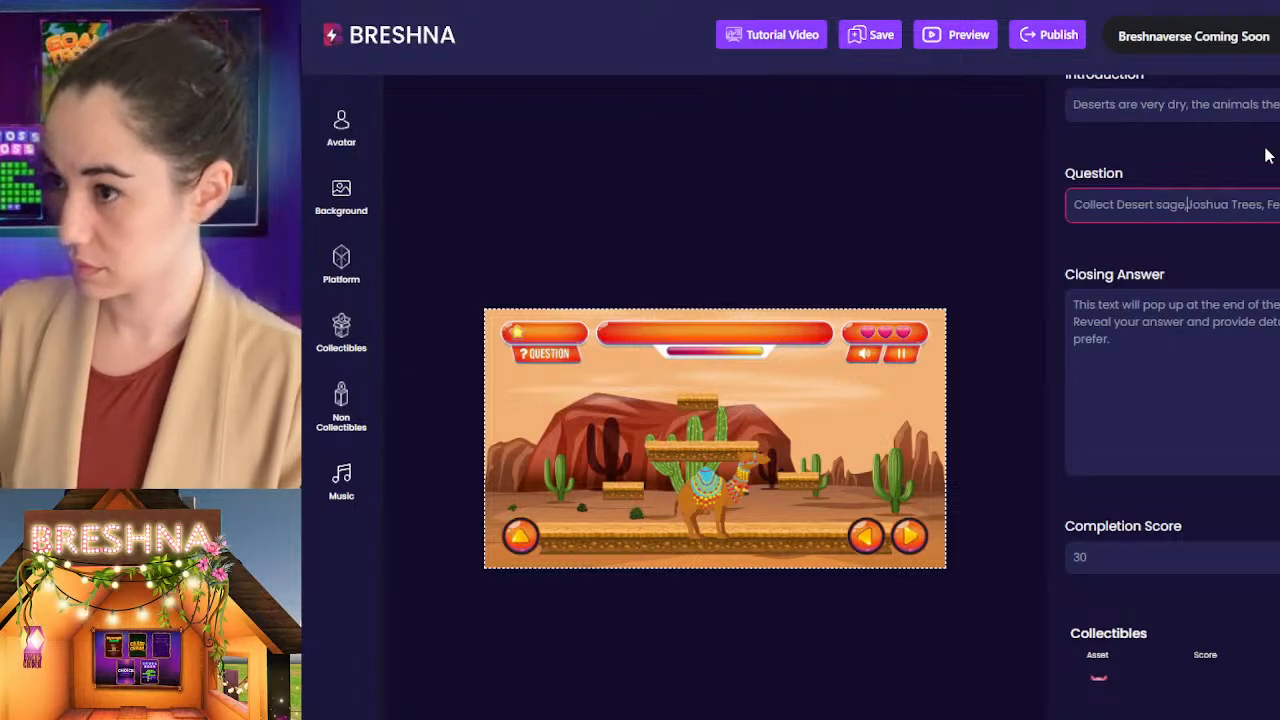
{"action": "type", "text": ","}
{"action": "key", "text": "Left"}
{"action": "key", "text": "Left"}
{"action": "key", "text": "Left"}
{"action": "key", "text": "Left"}
{"action": "key", "text": "Left"}
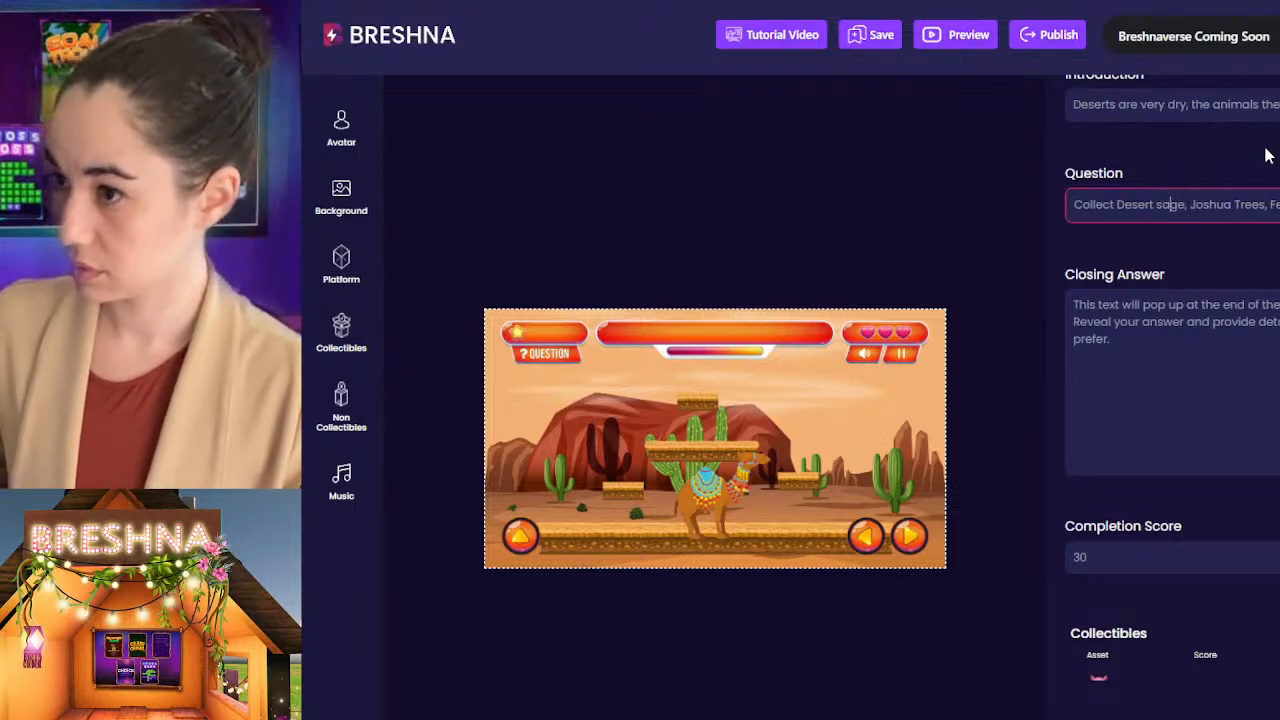
{"action": "key", "text": "BackSpace"}
{"action": "type", "text": "S"}
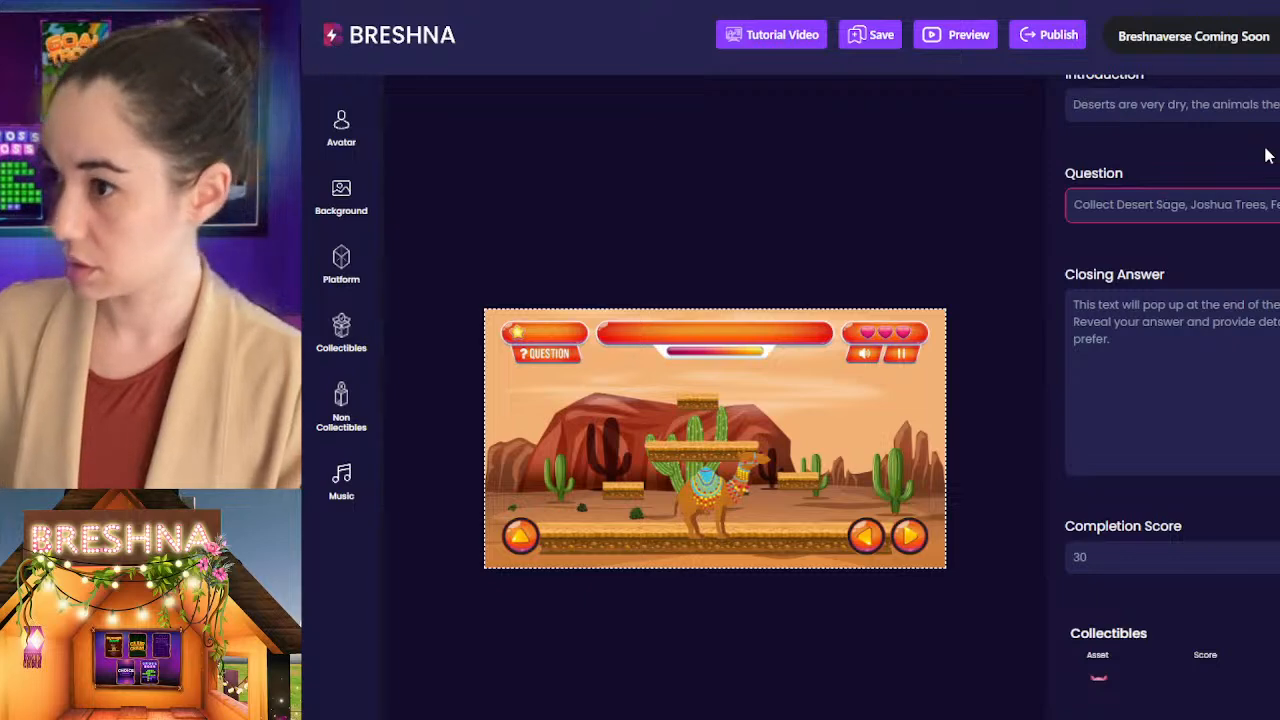
Step: Check the Level 1 collectibles and delete the word "and" after "Fennec Foxes," in the question
{"action": "left_click", "coordinate": [1154, 417]}
{"action": "scroll", "coordinate": [1149, 417], "scroll_direction": "down", "scroll_amount": 4}
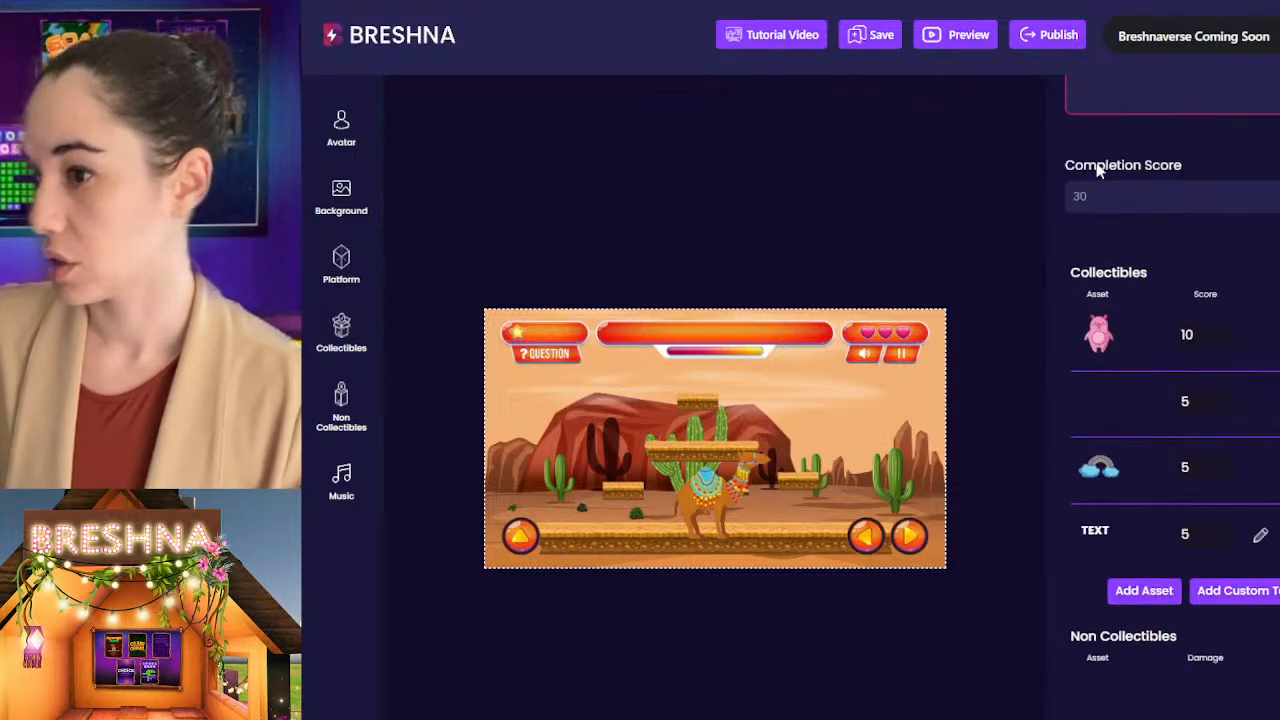
{"action": "scroll", "coordinate": [1157, 203], "scroll_direction": "up", "scroll_amount": 6}
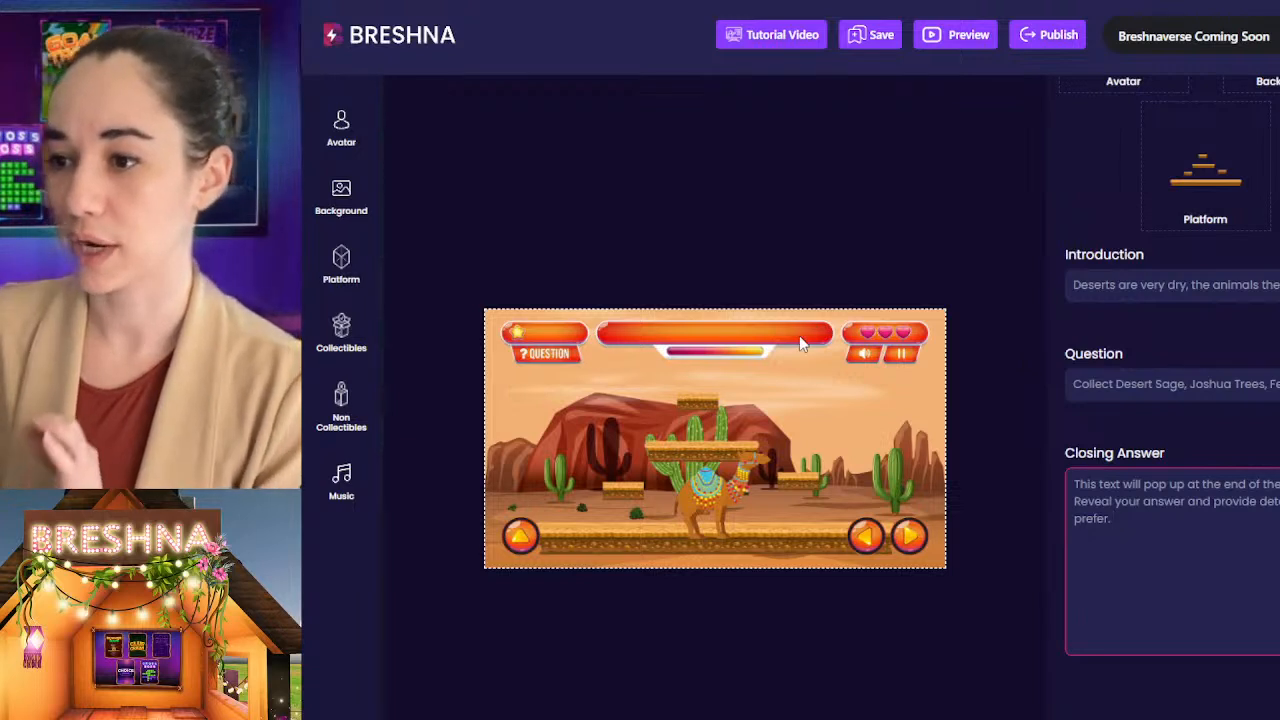
{"action": "left_click_drag", "start_coordinate": [1140, 390], "coordinate": [1279, 384]}
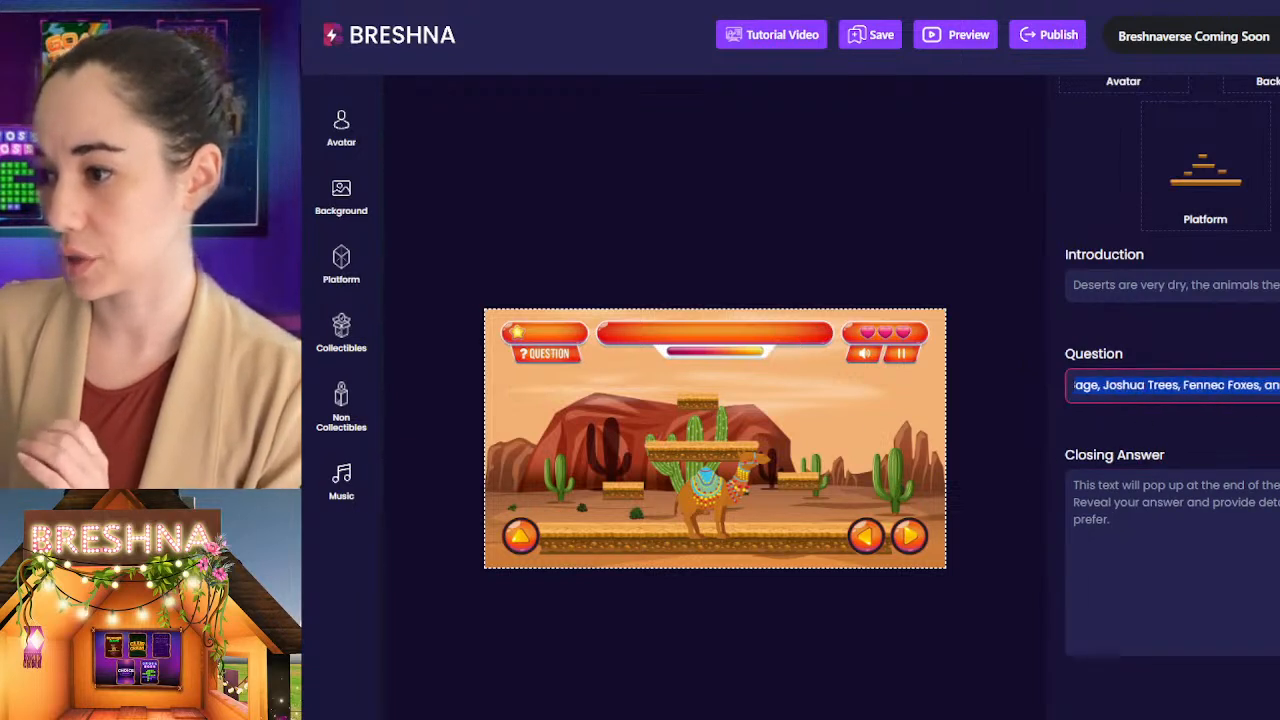
{"action": "left_click", "coordinate": [1269, 386]}
{"action": "double_click", "coordinate": [1270, 385]}
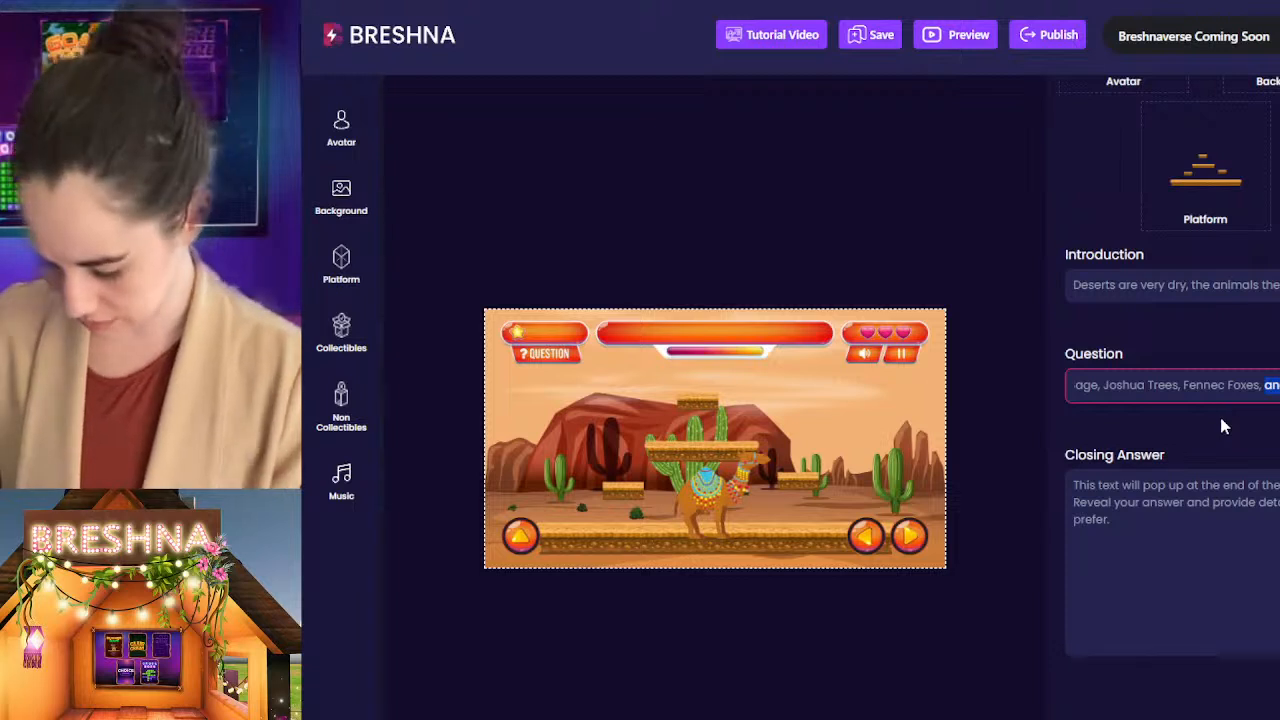
{"action": "key", "text": "BackSpace"}
Step: Replace the placeholder in the Level 1 closing answer with "Desert sage is known for its medicinal properties,"
{"action": "left_click", "coordinate": [1248, 580]}
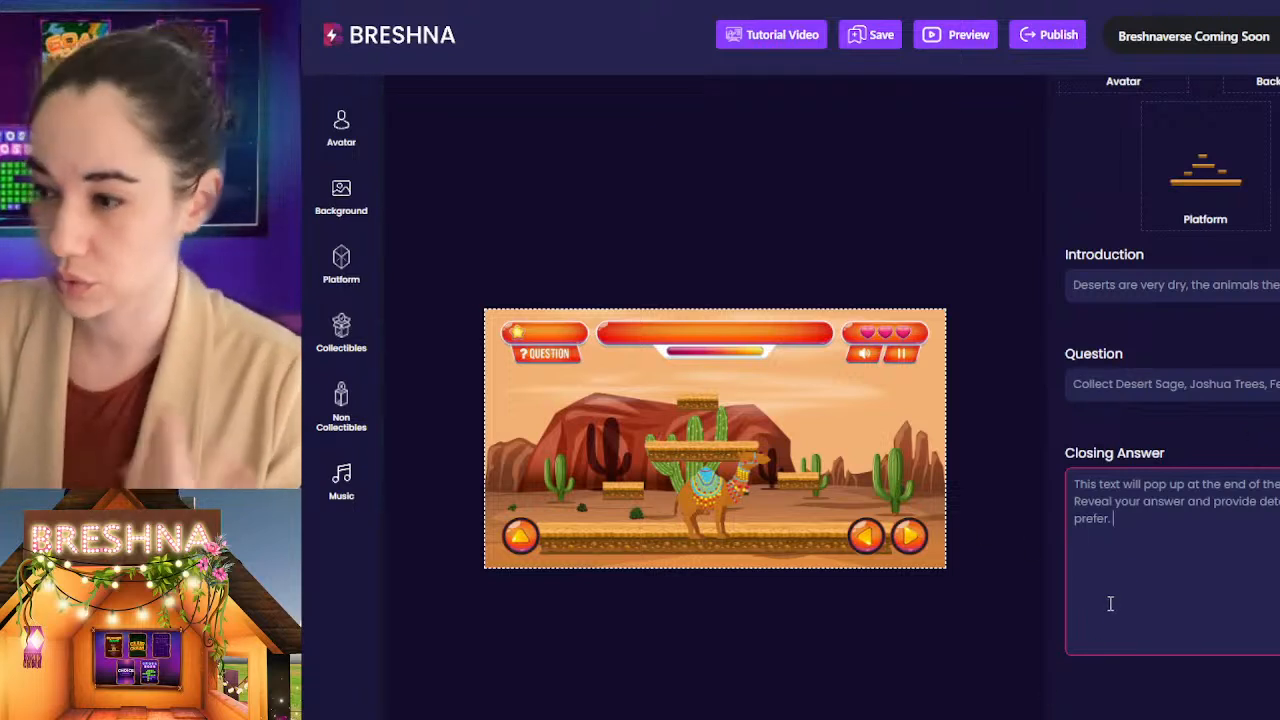
{"action": "left_click", "coordinate": [1115, 386]}
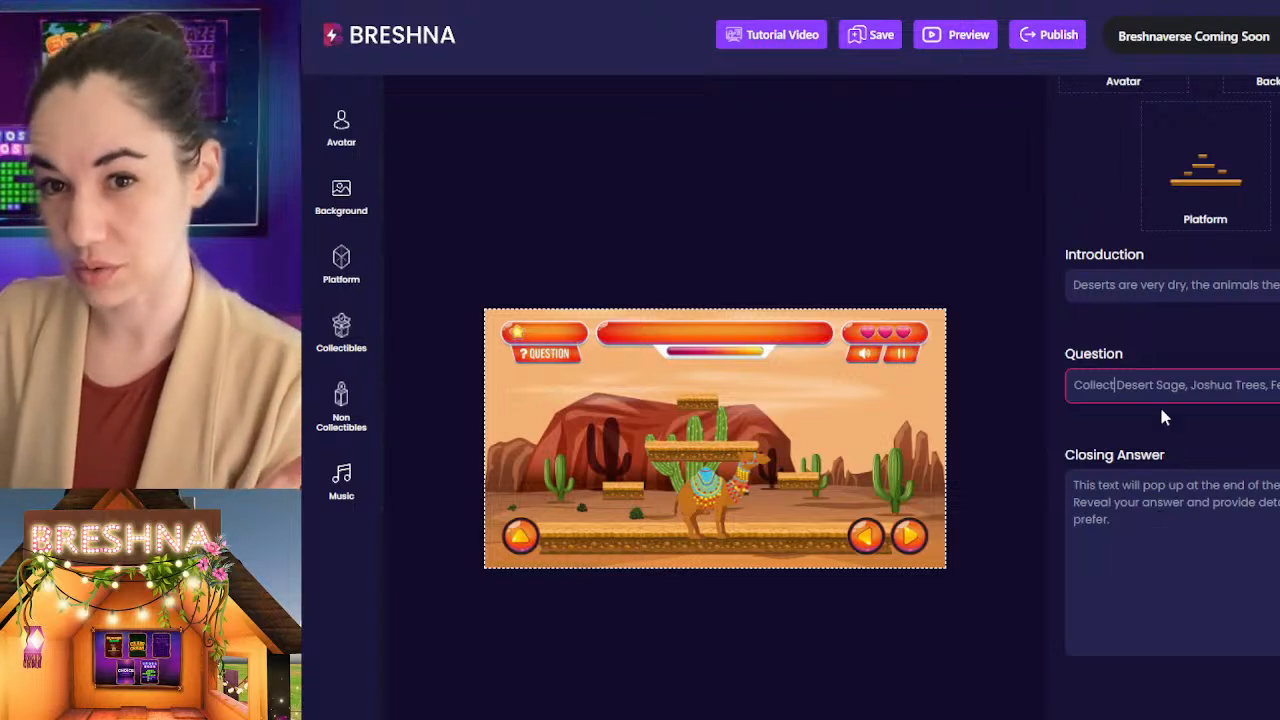
{"action": "left_click_drag", "start_coordinate": [1177, 560], "coordinate": [1012, 456]}
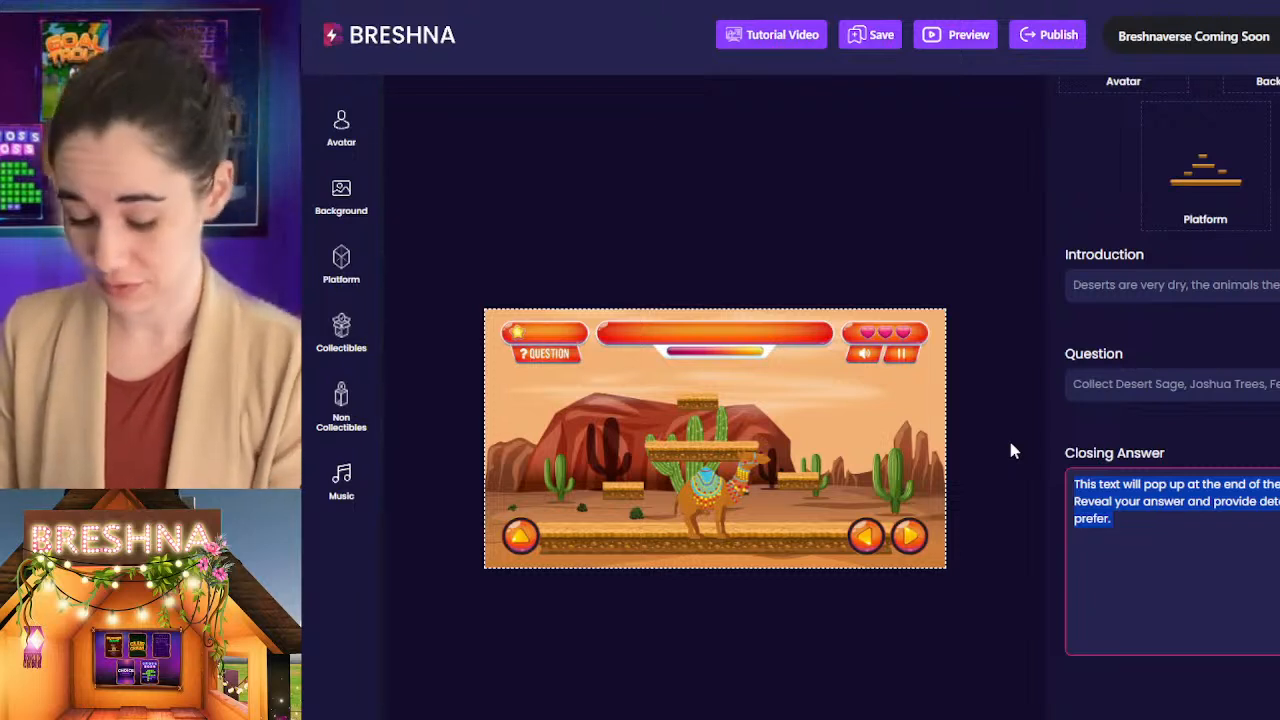
{"action": "type", "text": "Desert sage"}
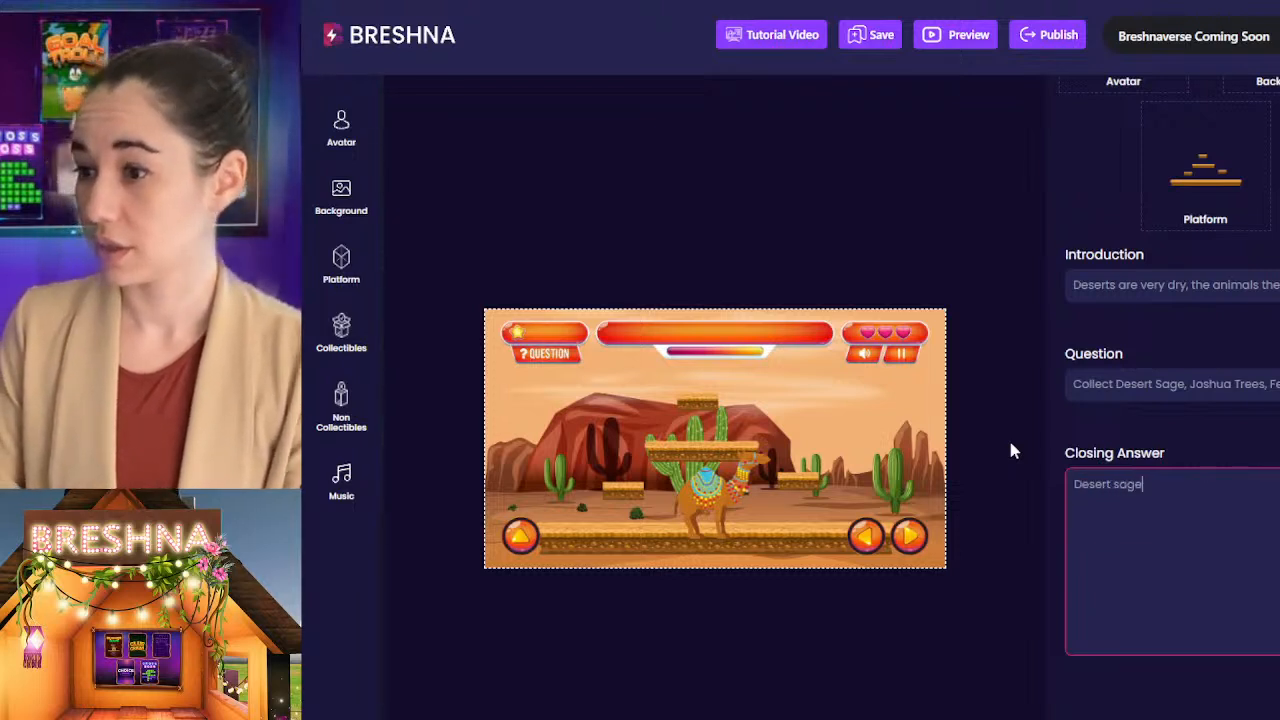
{"action": "type", "text": " is know fo"}
{"action": "key", "text": "BackSpace"}
{"action": "key", "text": "BackSpace"}
{"action": "key", "text": "BackSpace"}
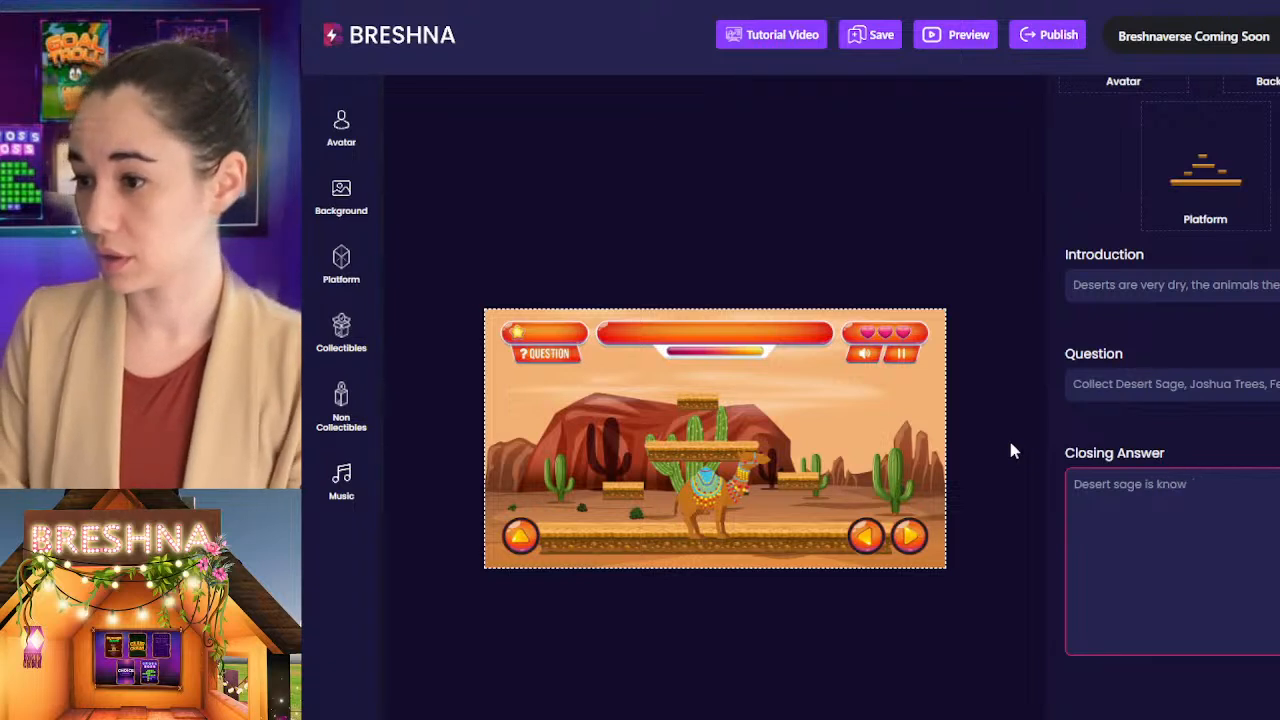
{"action": "type", "text": "n for its medc"}
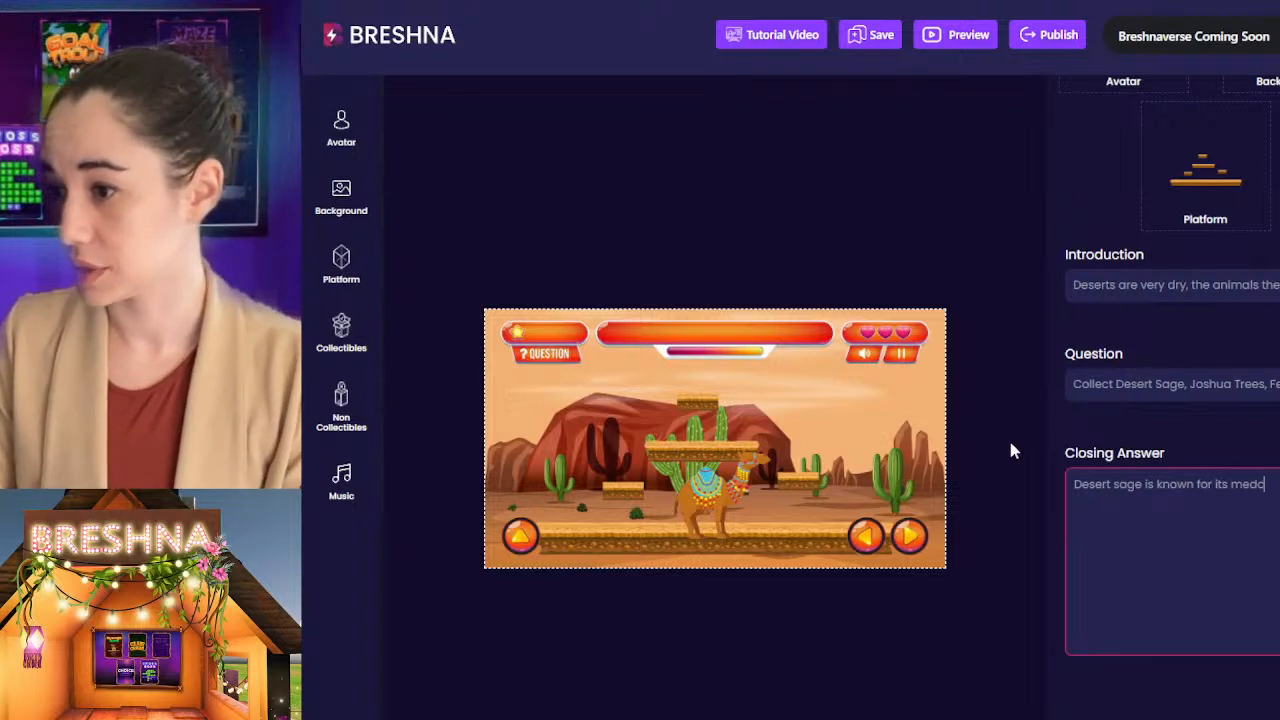
{"action": "key", "text": "BackSpace"}
{"action": "type", "text": "icin"}
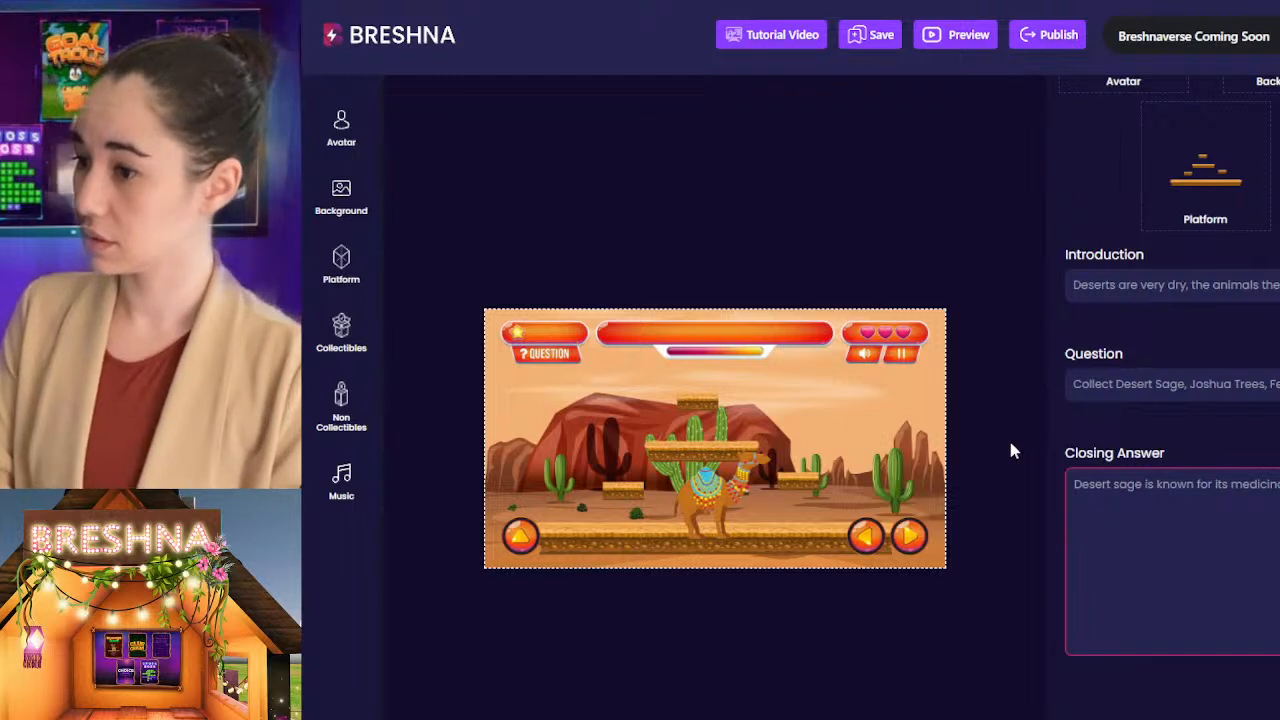
{"action": "type", "text": "al properties, "}
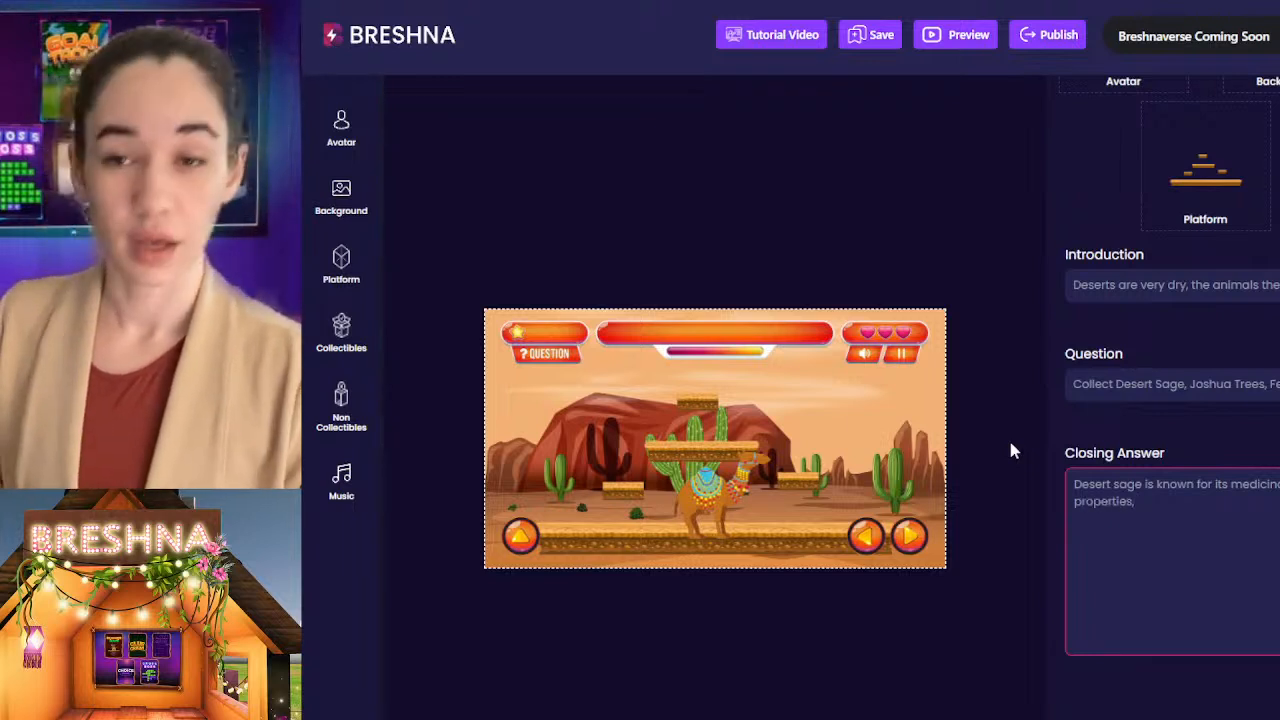
{"action": "type", "text": "josh"}
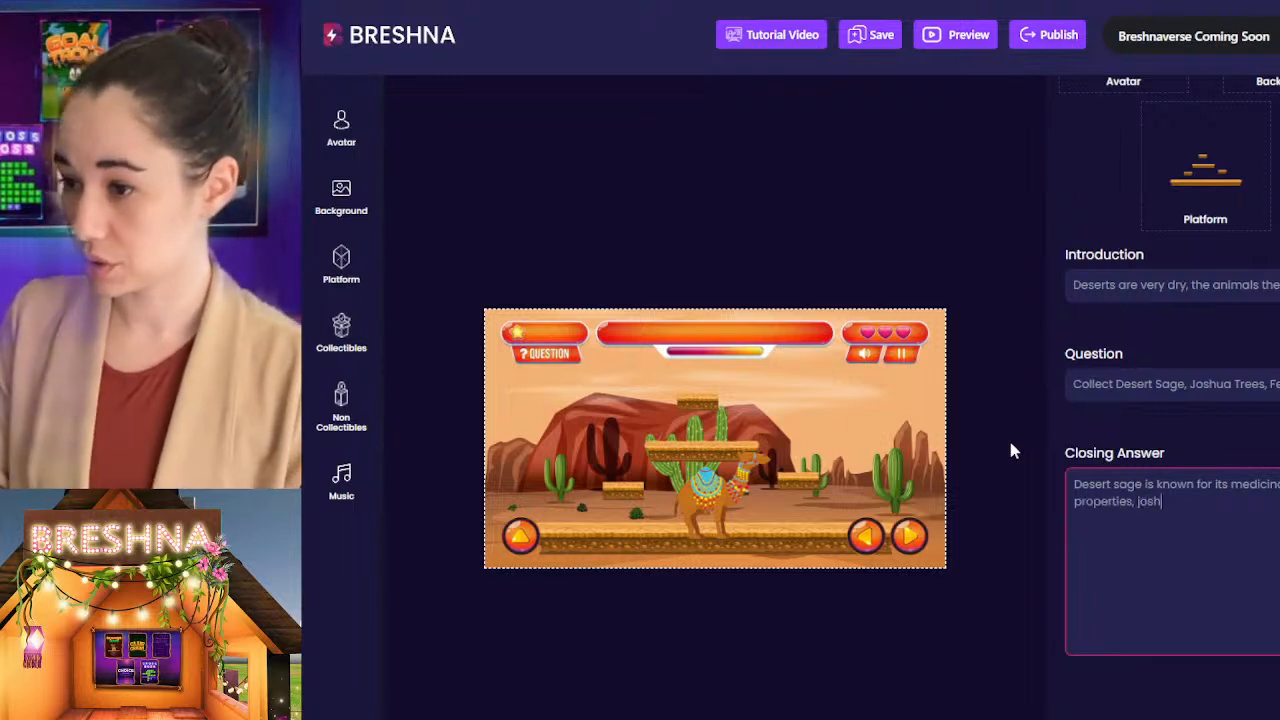
{"action": "type", "text": "ua trees were "}
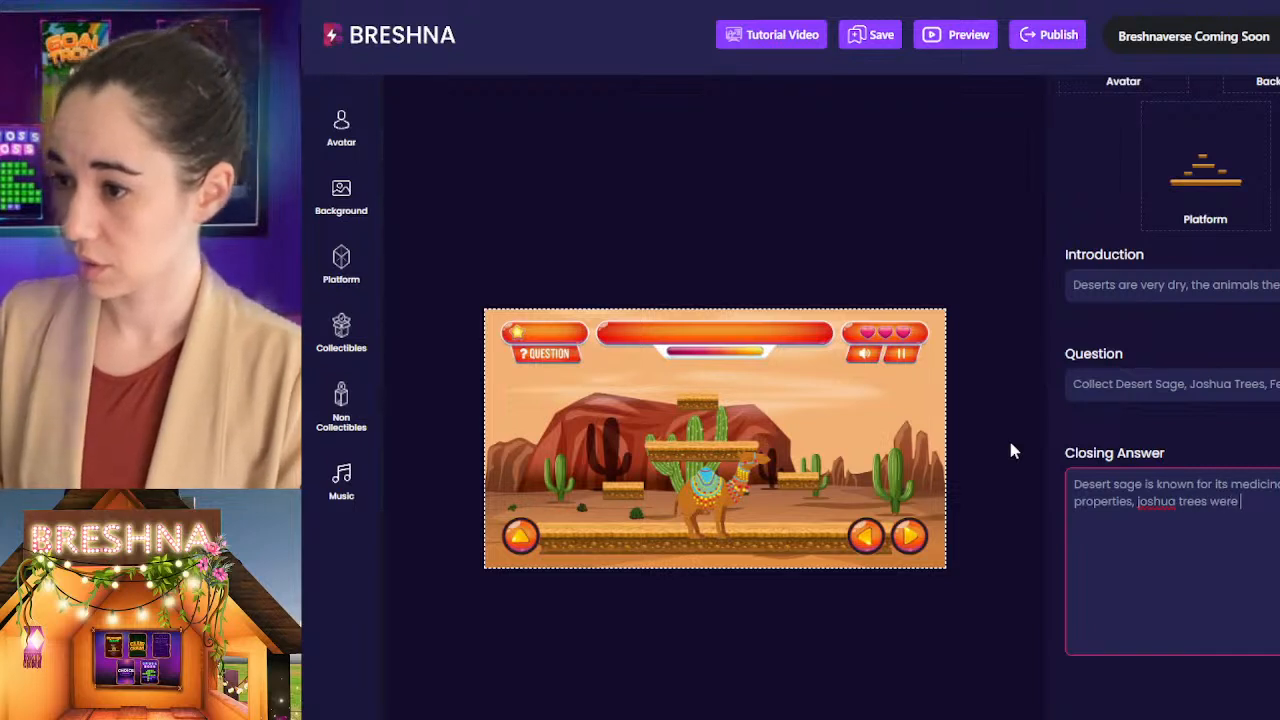
{"action": "type", "text": "revered"}
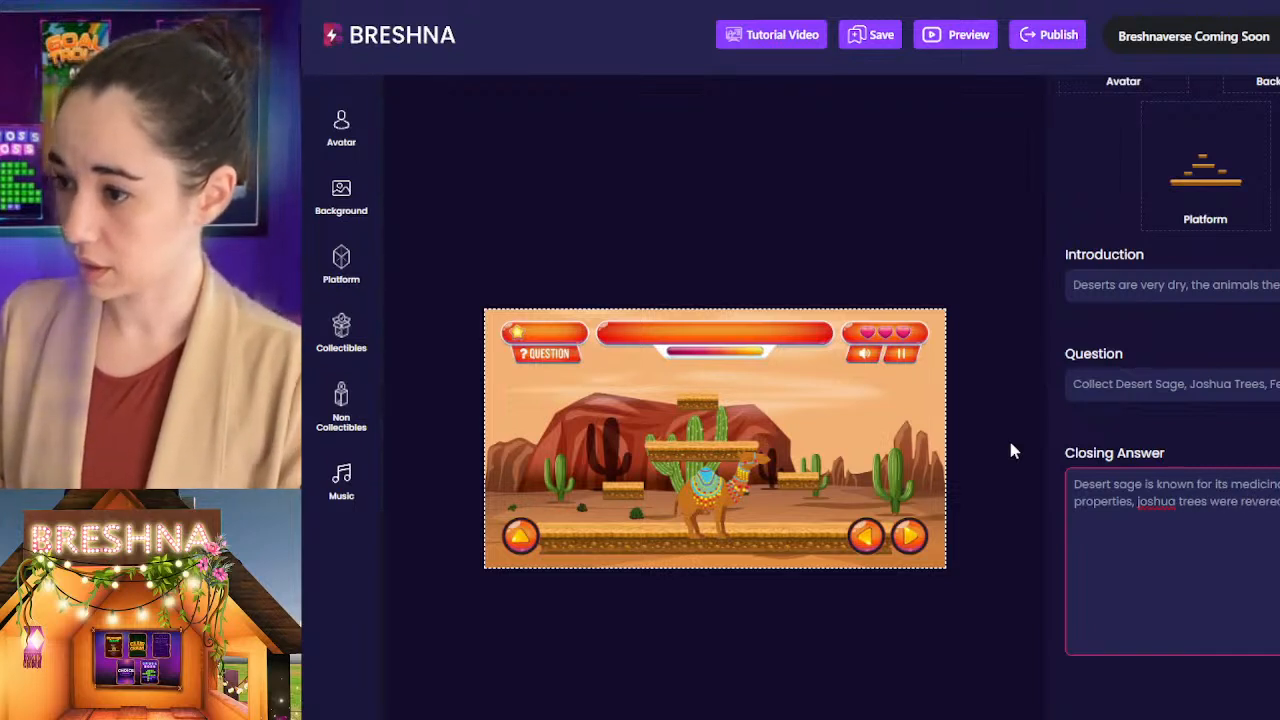
{"action": "type", "text": " native tribes"}
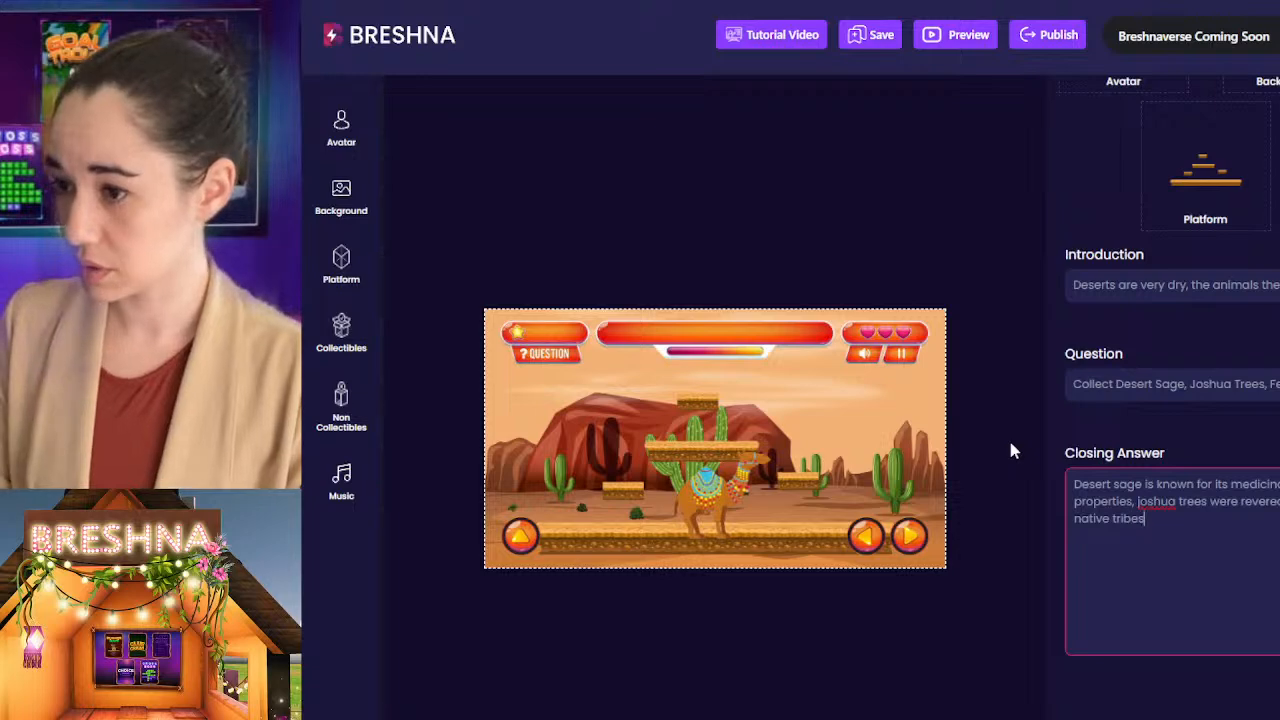
{"action": "type", "text": ","}
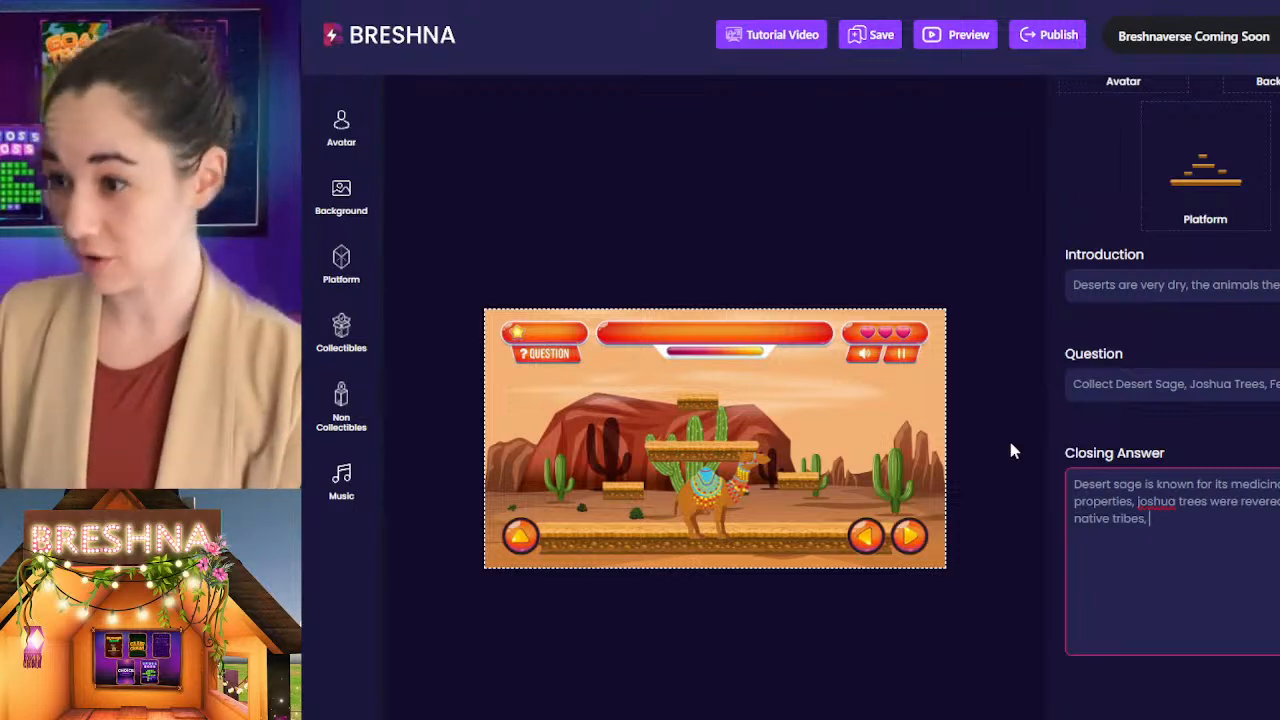
Step: Add to the Level 1 closing answer that fennec foxes are adorable and live to be around 10 years old
{"action": "type", "text": "fenne"}
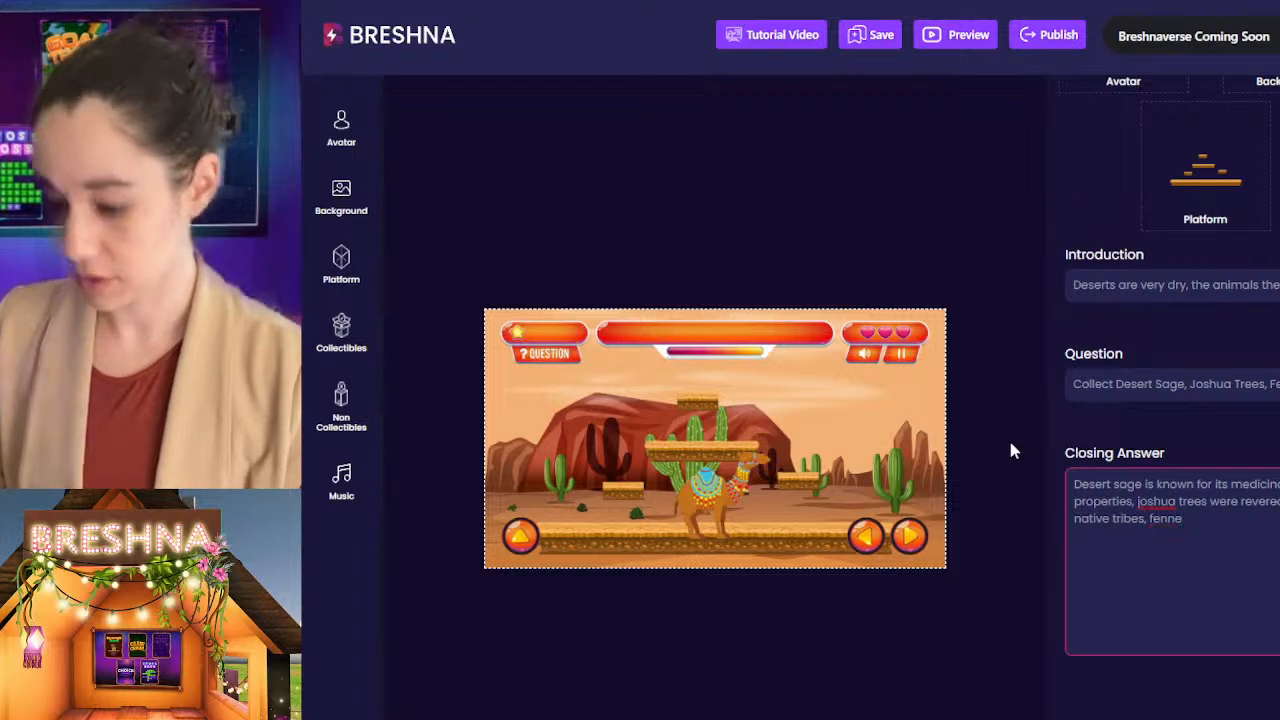
{"action": "type", "text": "c foxes are"}
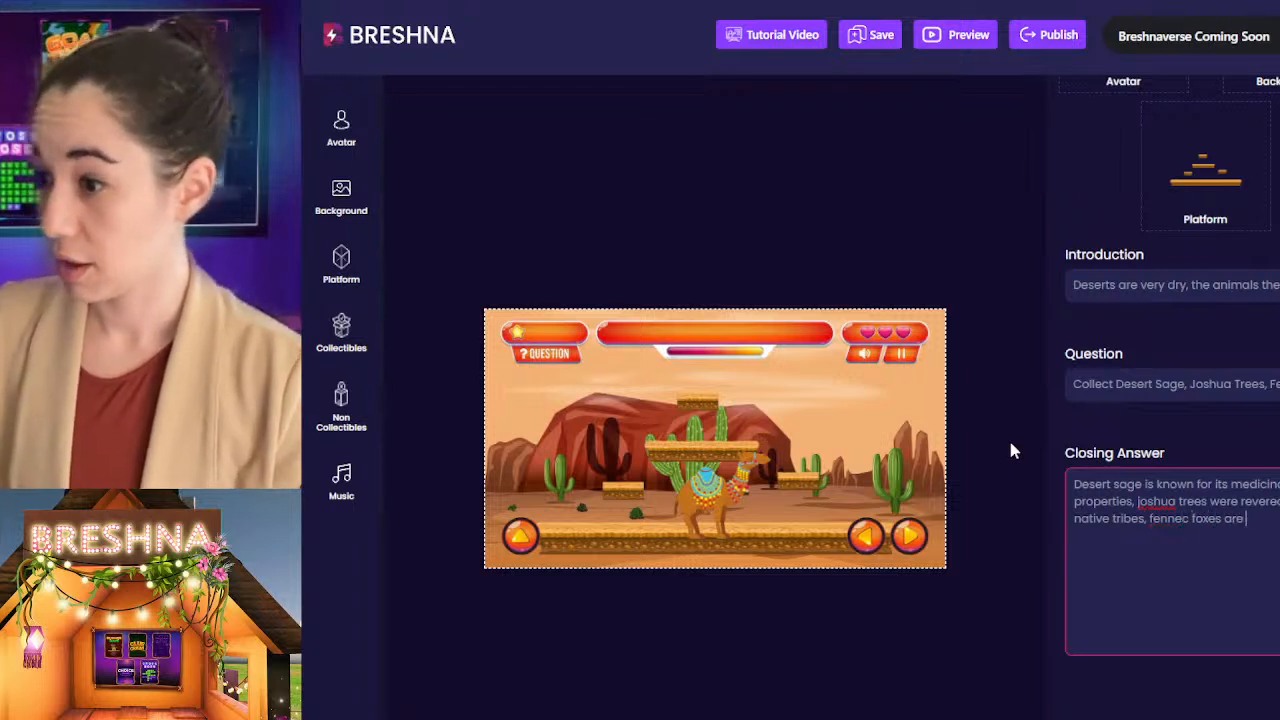
{"action": "type", "text": " adora "}
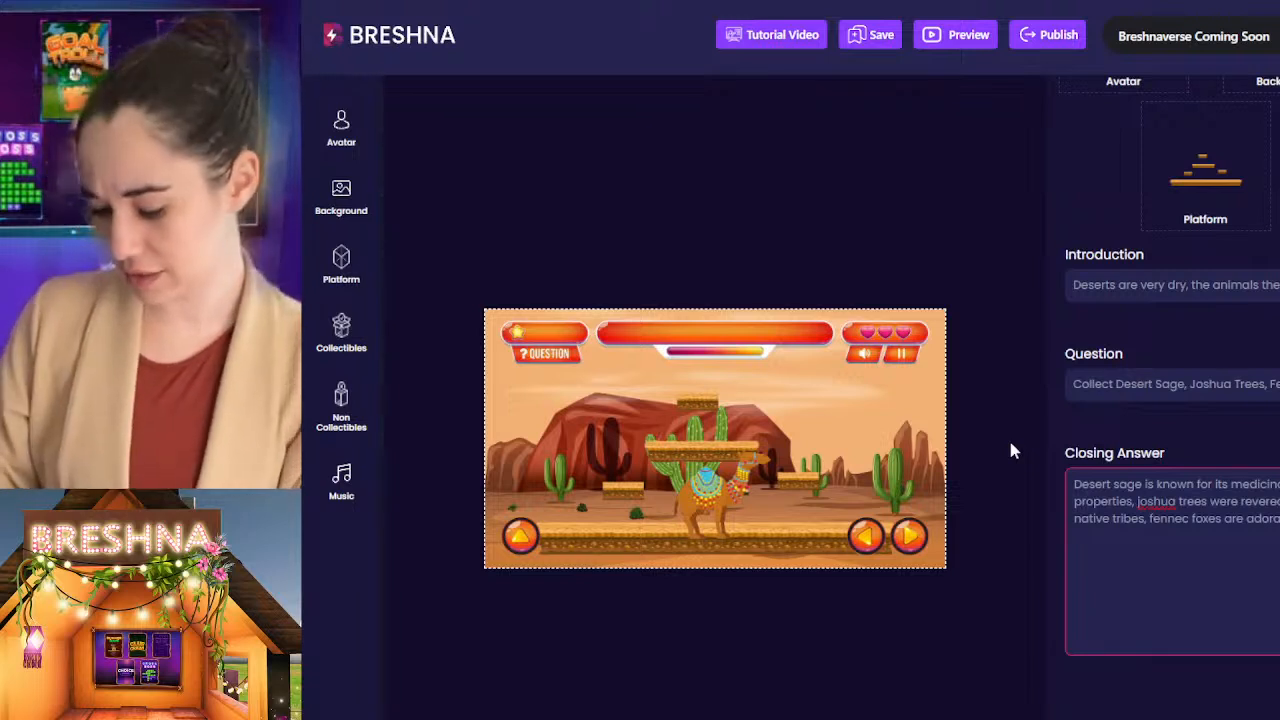
{"action": "type", "text": "live to be arou"}
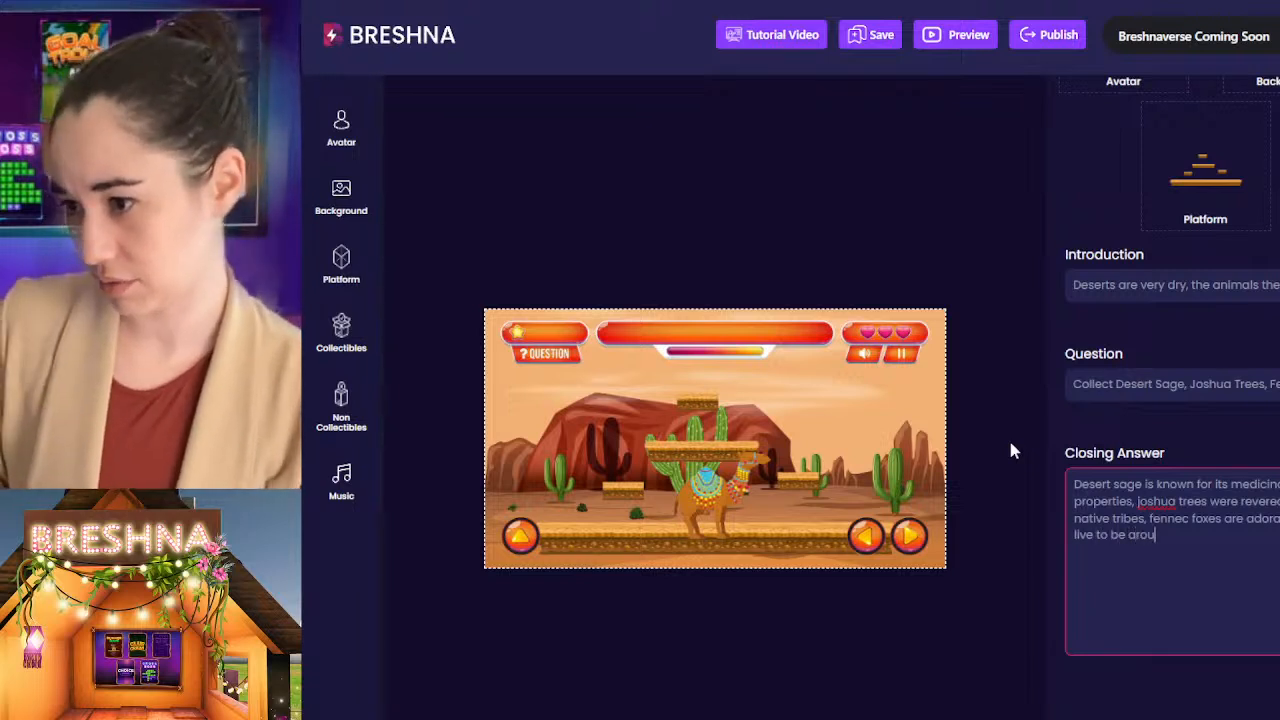
{"action": "type", "text": "nd 10 years o"}
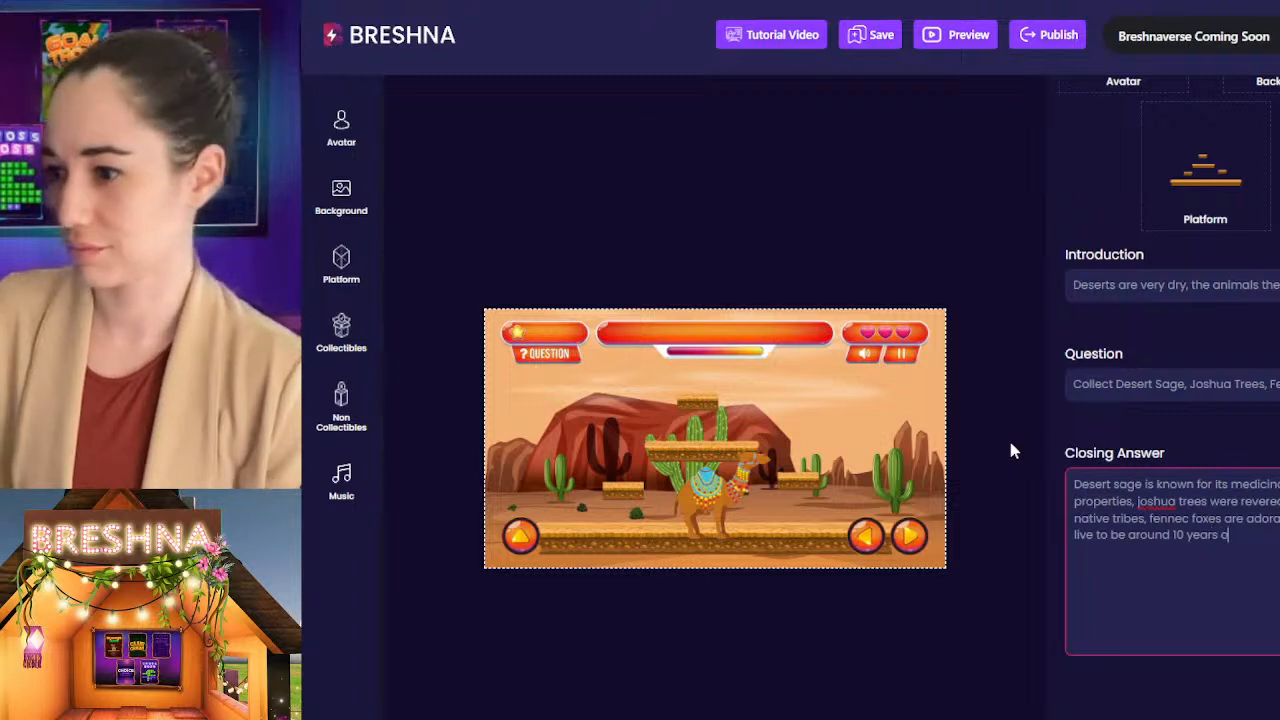
{"action": "type", "text": "ld,"}
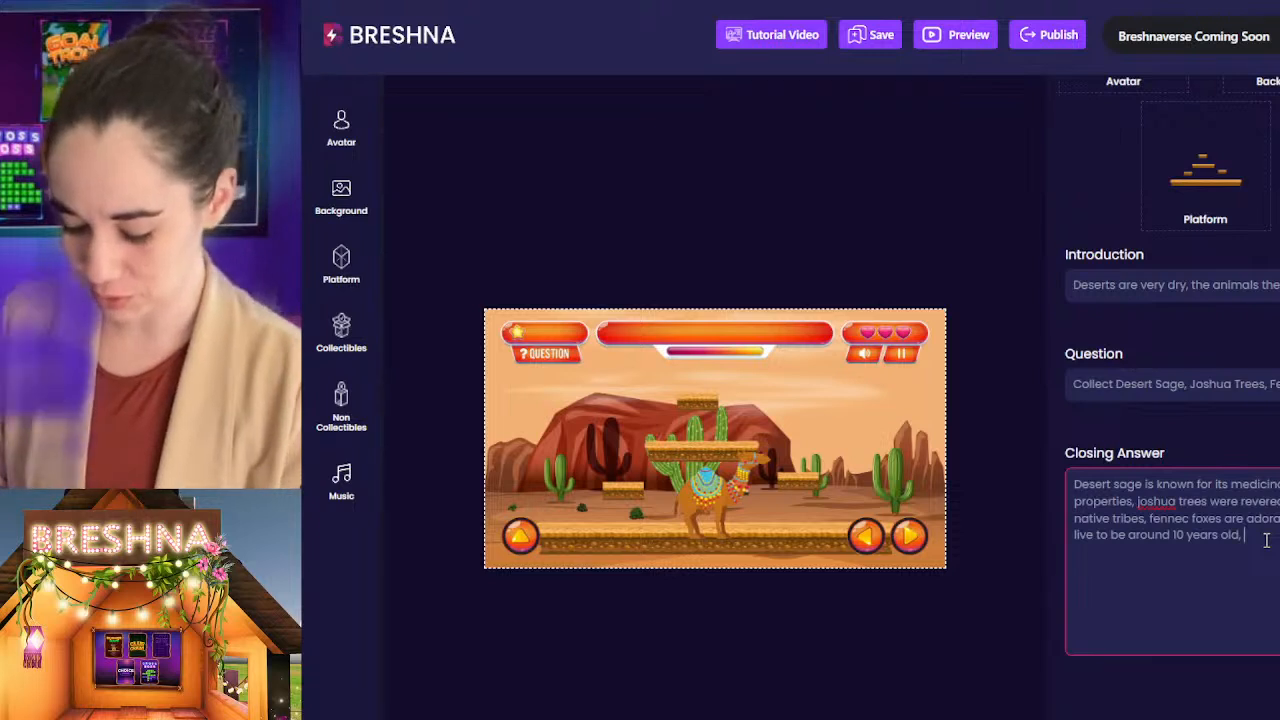
Step: Extend the Level 1 closing answer with a clause about camels being "known across the world, and"
{"action": "type", "text": "camel "}
{"action": "type", "text": "known "}
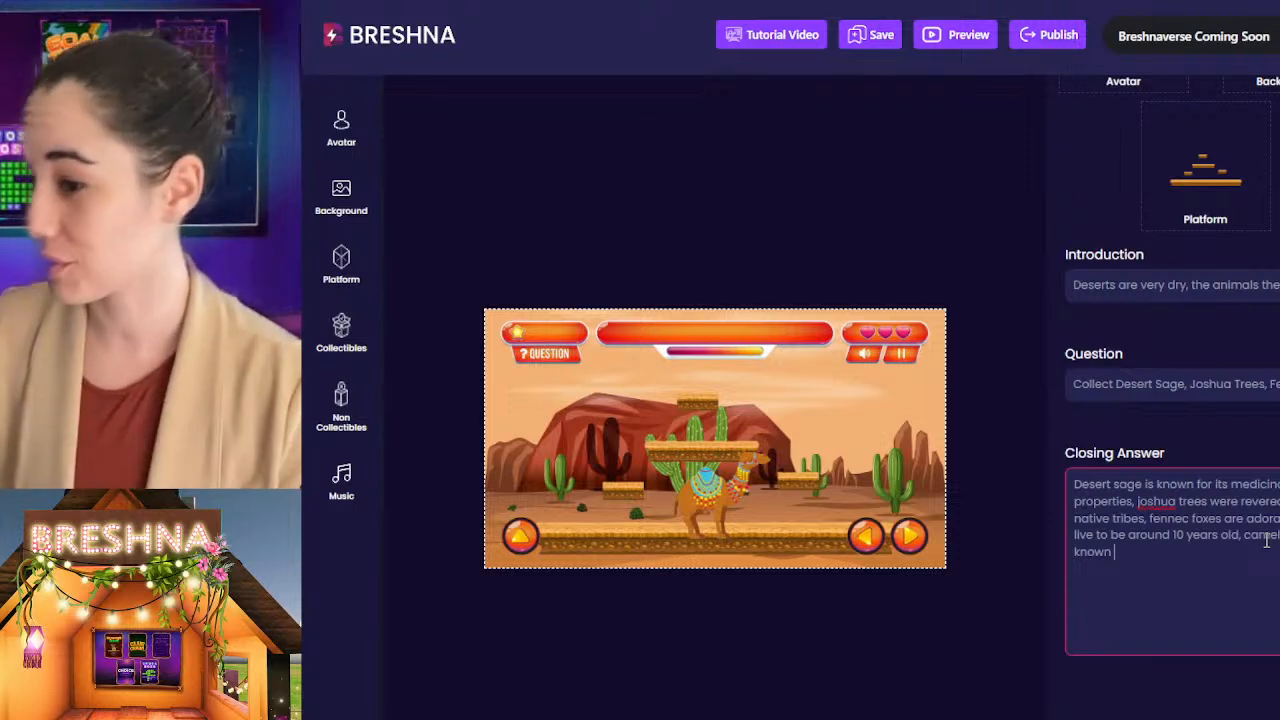
{"action": "type", "text": "a"}
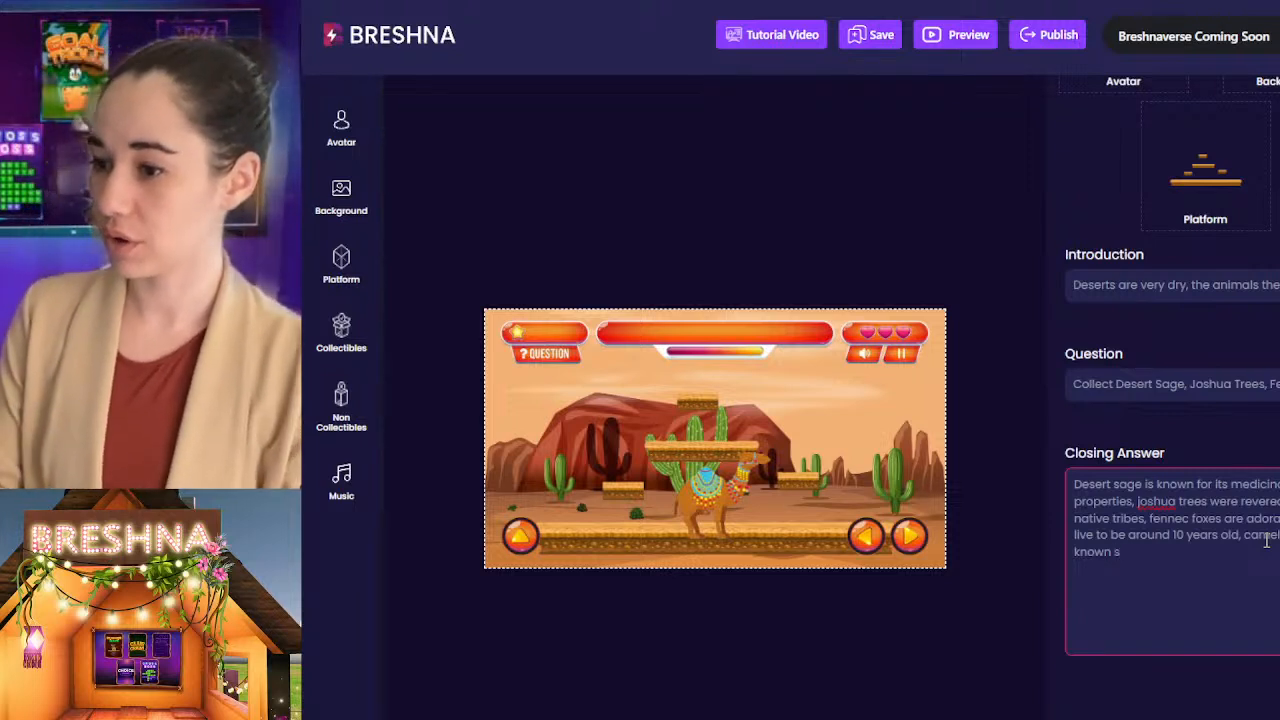
{"action": "type", "text": "cross the world"}
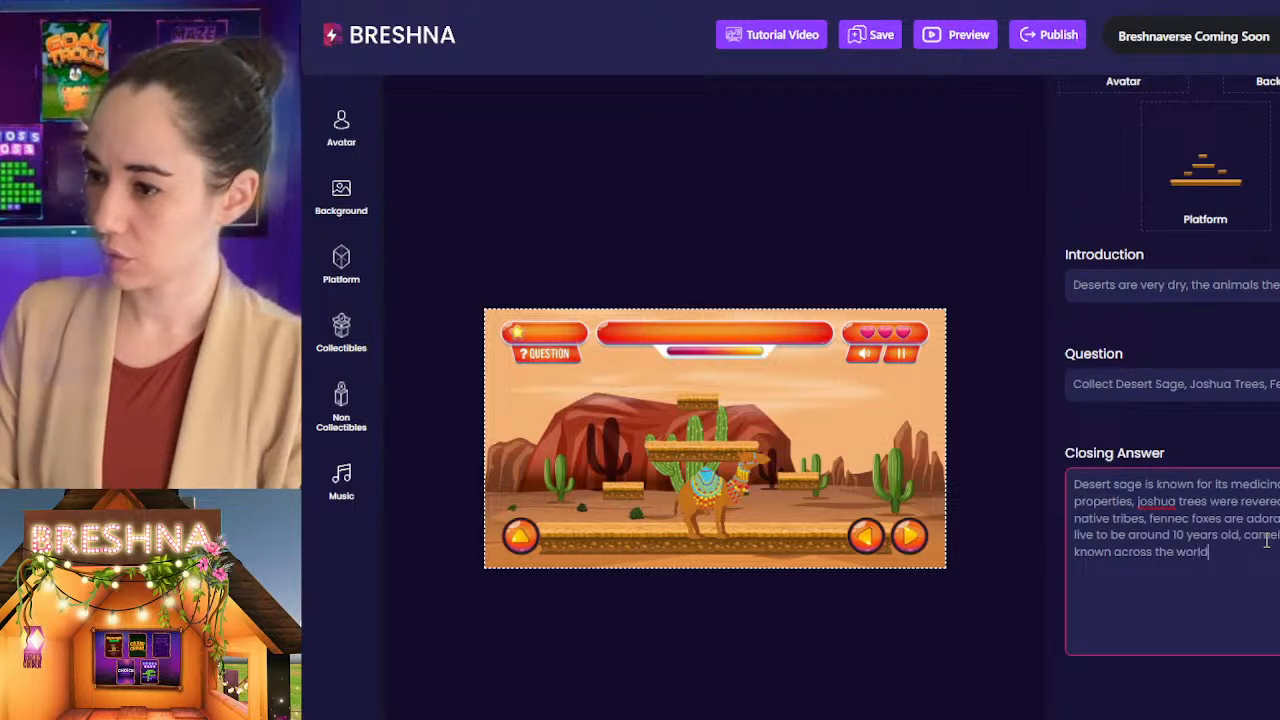
{"action": "type", "text": ", and "}
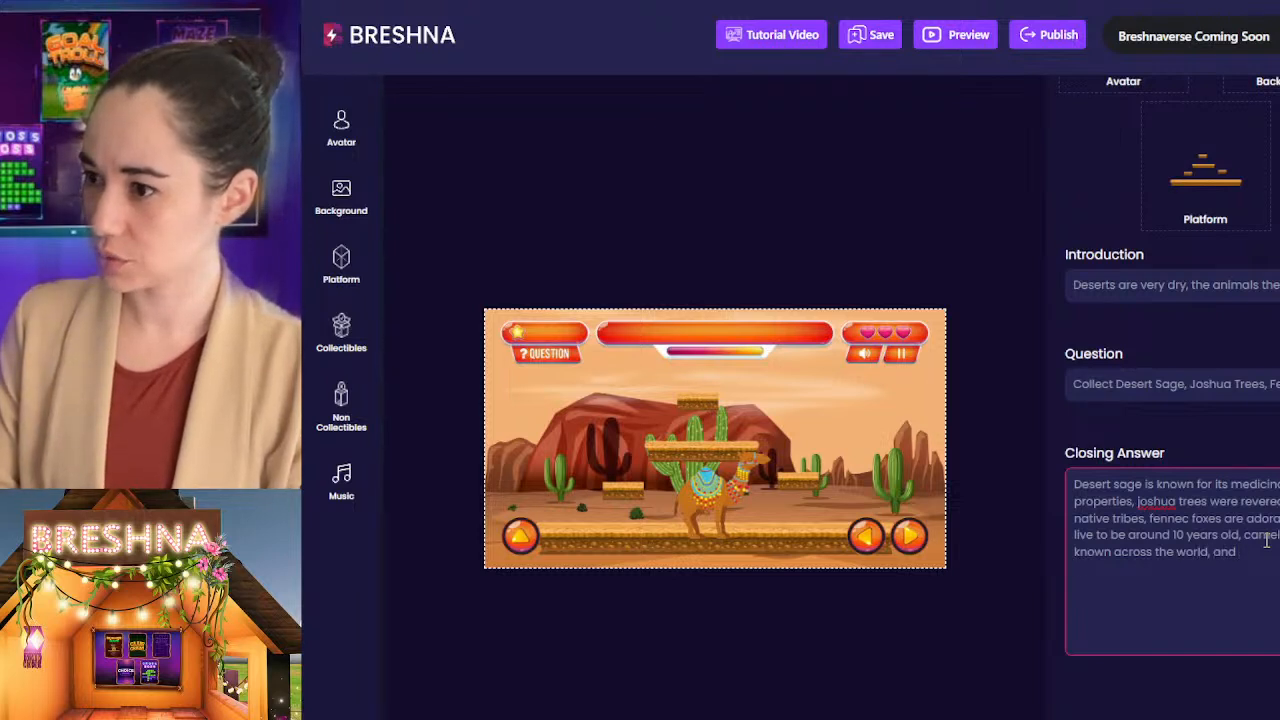
{"action": "type", "text": "scorpio "}
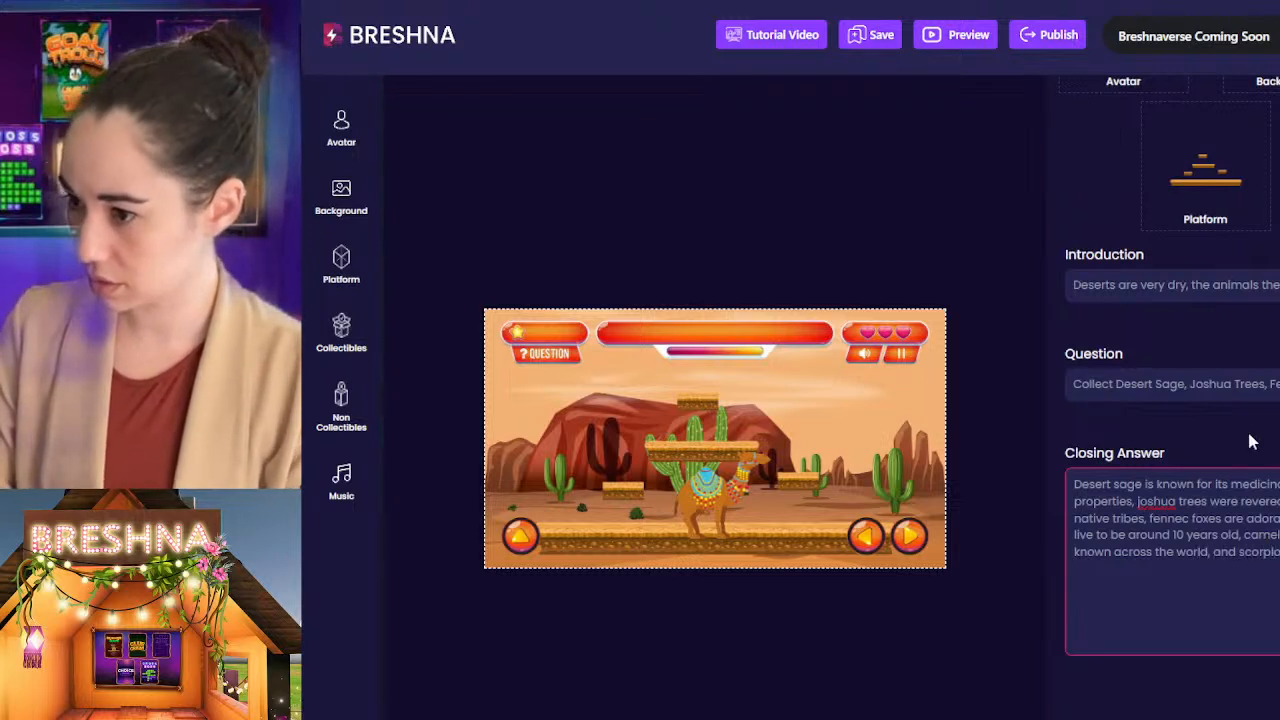
{"action": "type", "text": "poisionout"}
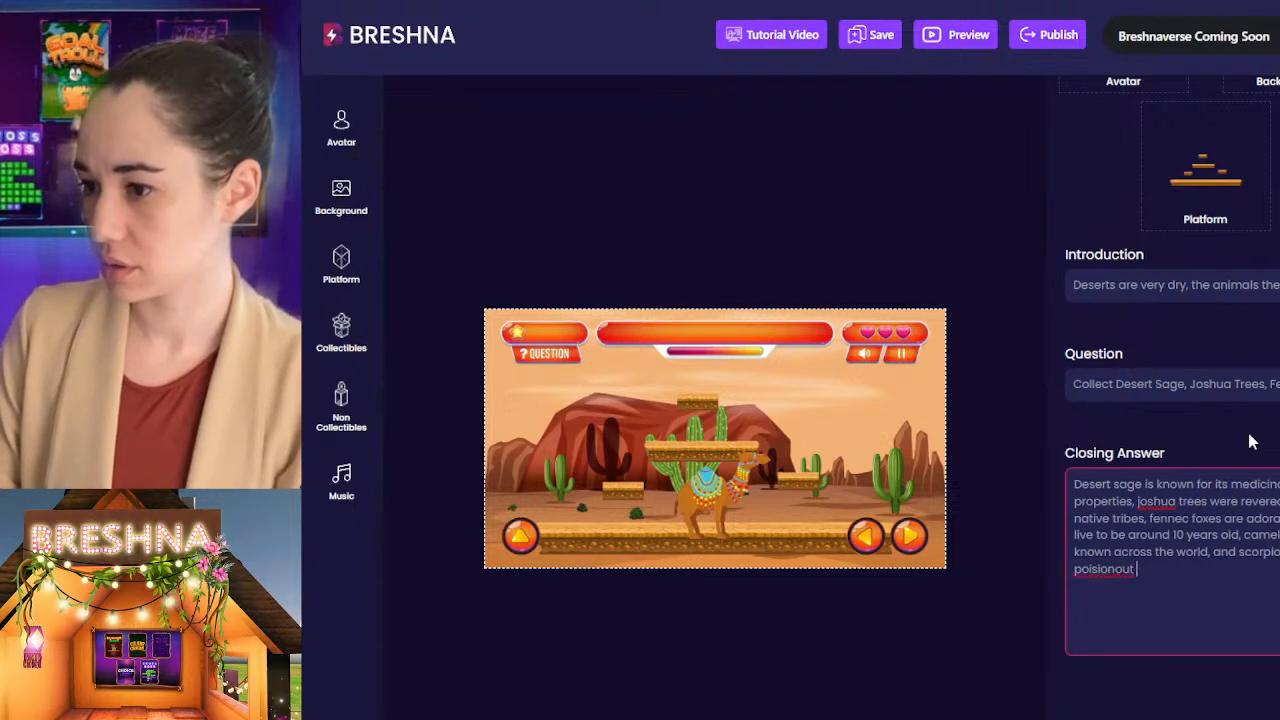
Step: Start the scorpion clause of the Level 1 closing answer, using the word "venomous" instead of "poisonous"
{"action": "key", "text": "BackSpace"}
{"action": "type", "text": "s"}
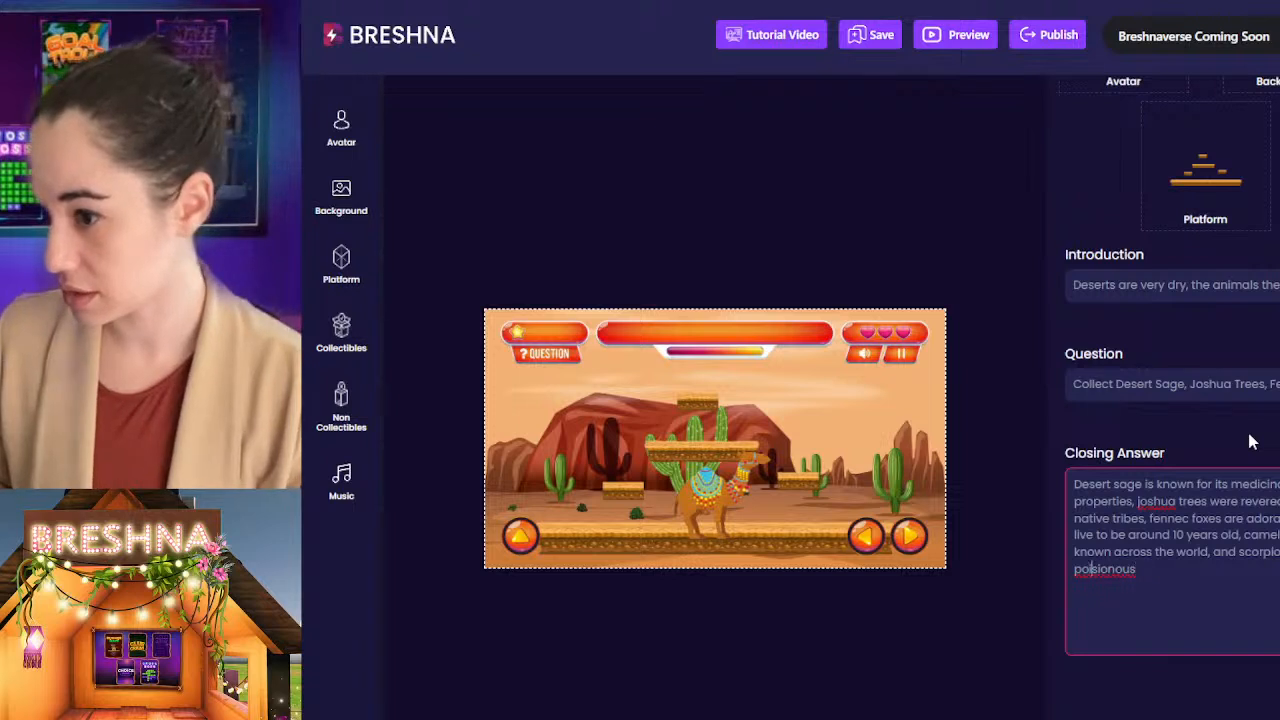
{"action": "key", "text": "Delete"}
{"action": "key", "text": "End"}
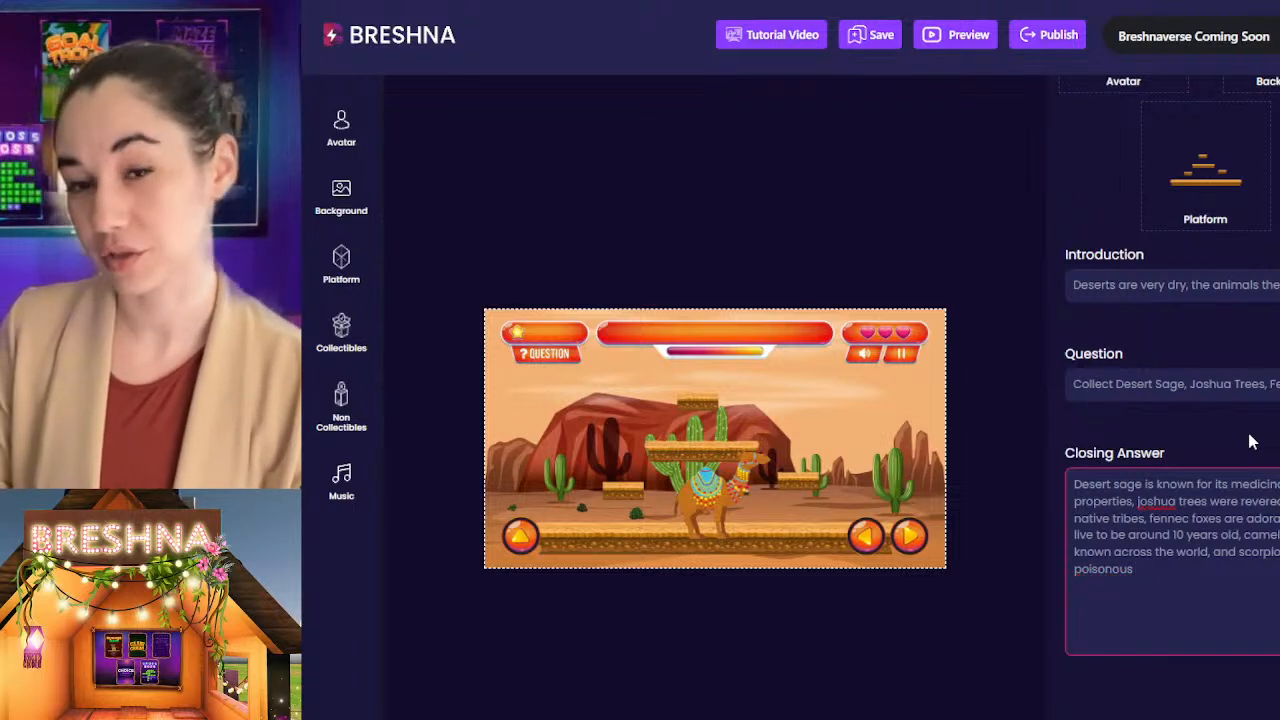
{"action": "key", "text": "ctrl+shift+Left"}
{"action": "type", "text": "venomous"}
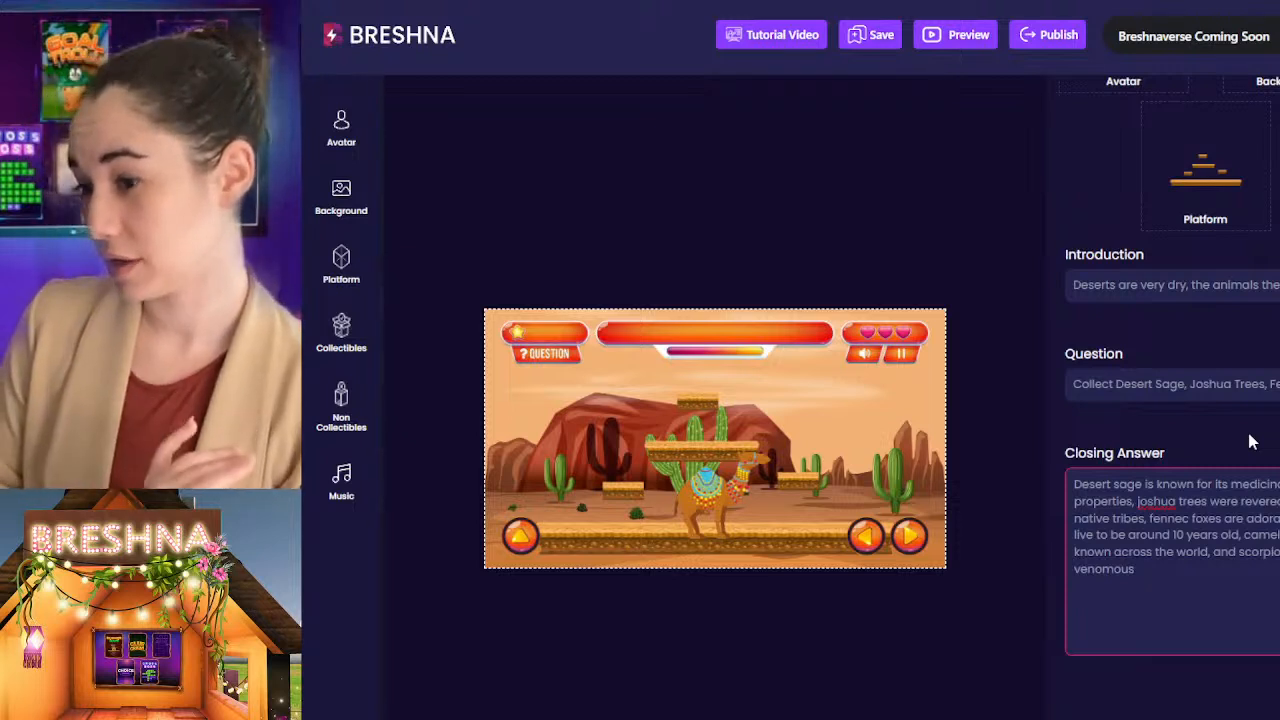
Step: Finish the scorpion clause after "venomous" by stating that they do not attack humans unless provoked
{"action": "type", "text": "ey do not"}
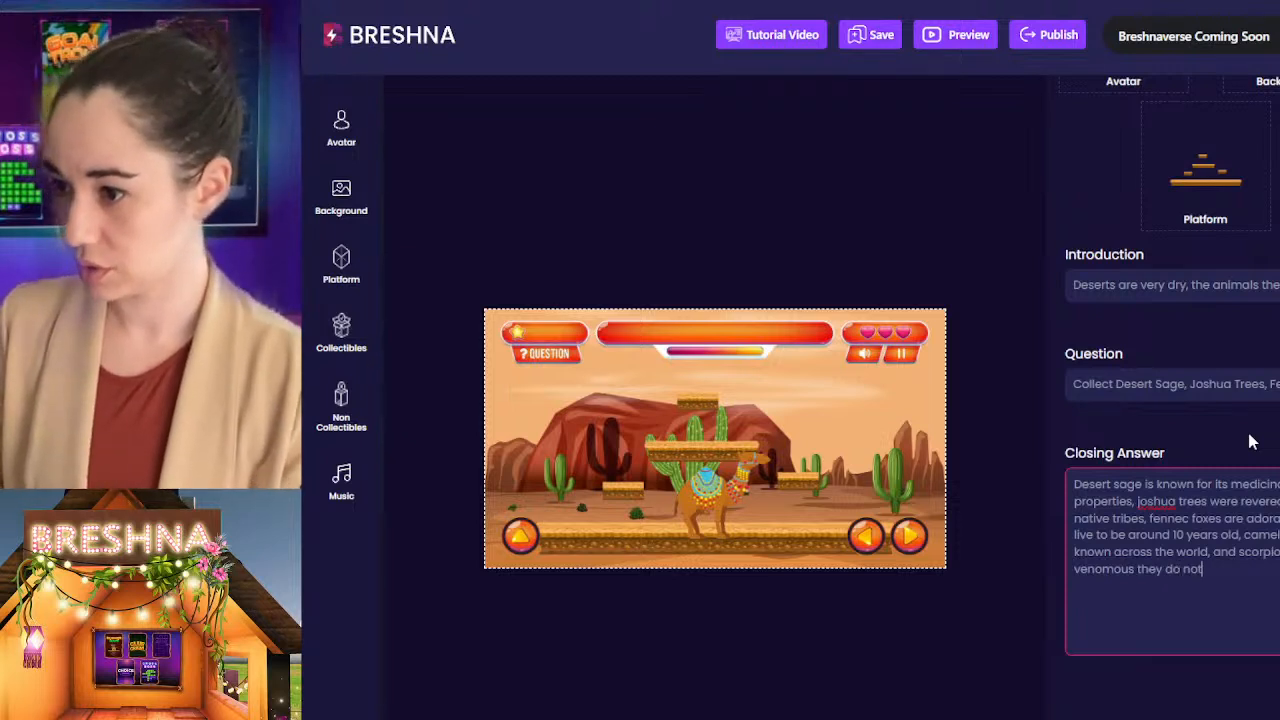
{"action": "type", "text": " attack hu"}
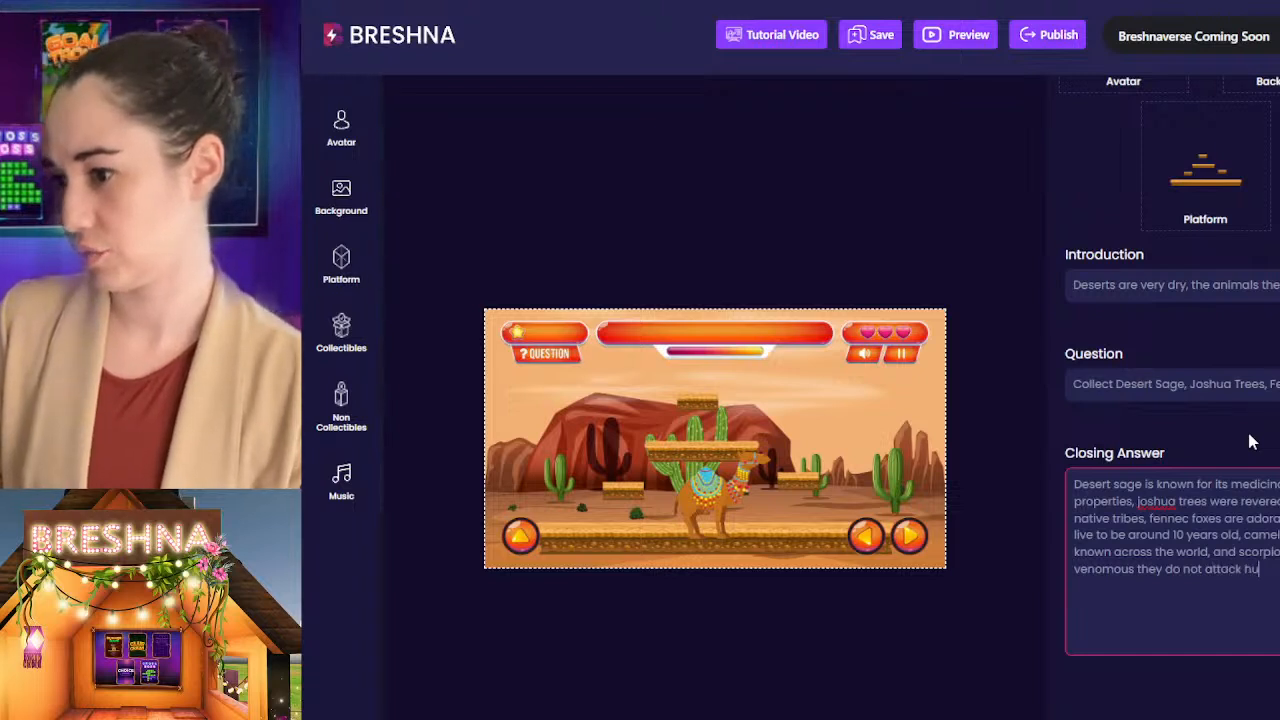
{"action": "type", "text": "man"}
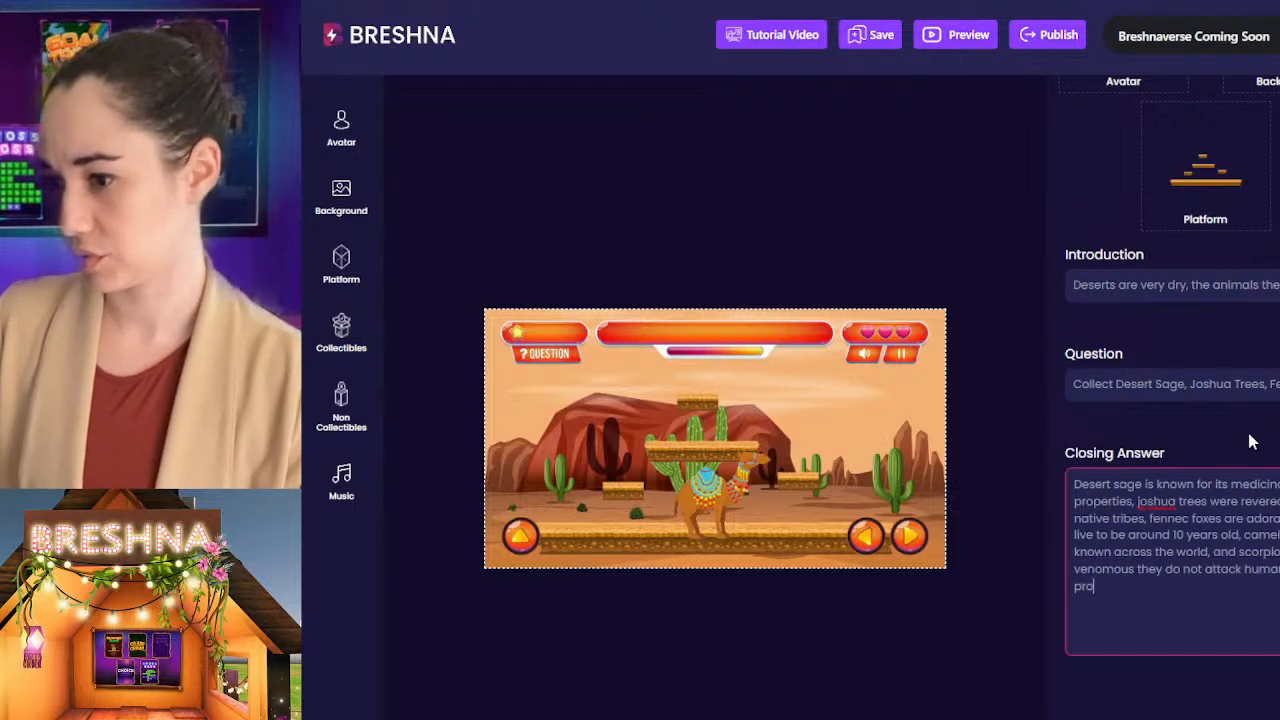
{"action": "type", "text": "ked."}
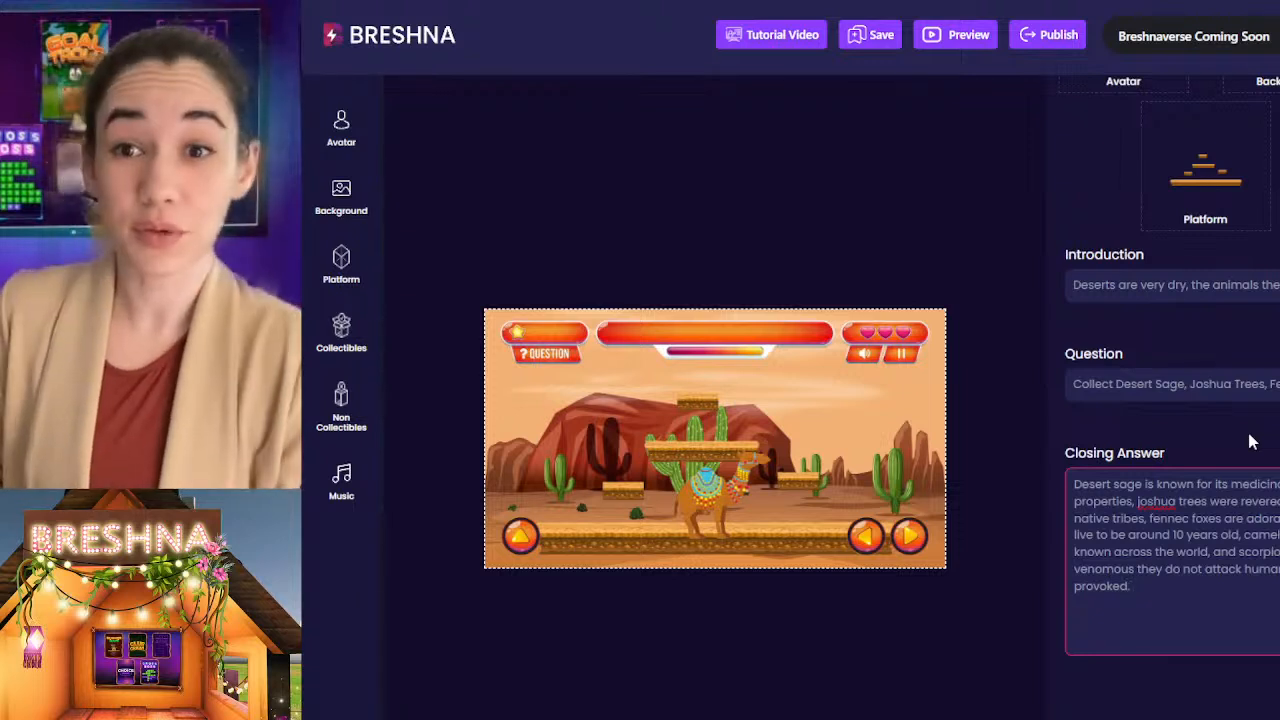
{"action": "type", "text": "T"}
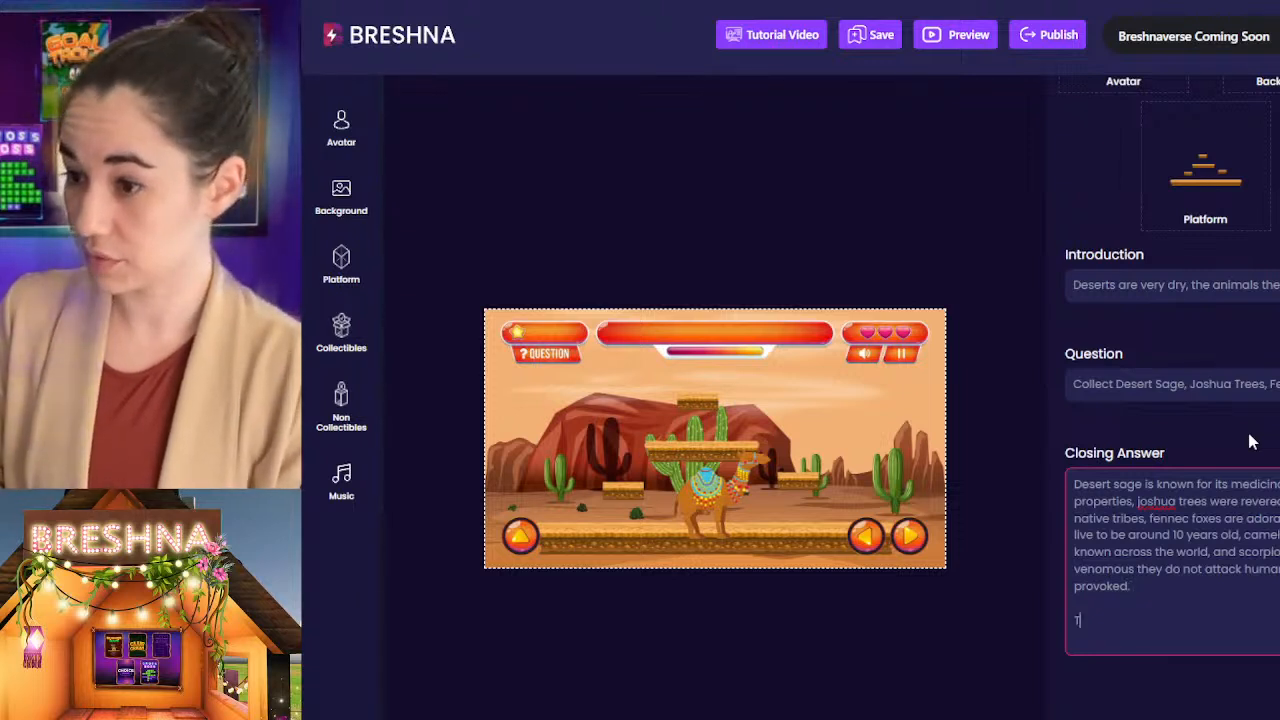
{"action": "type", "text": "ere"}
{"action": "type", "text": "ere are "}
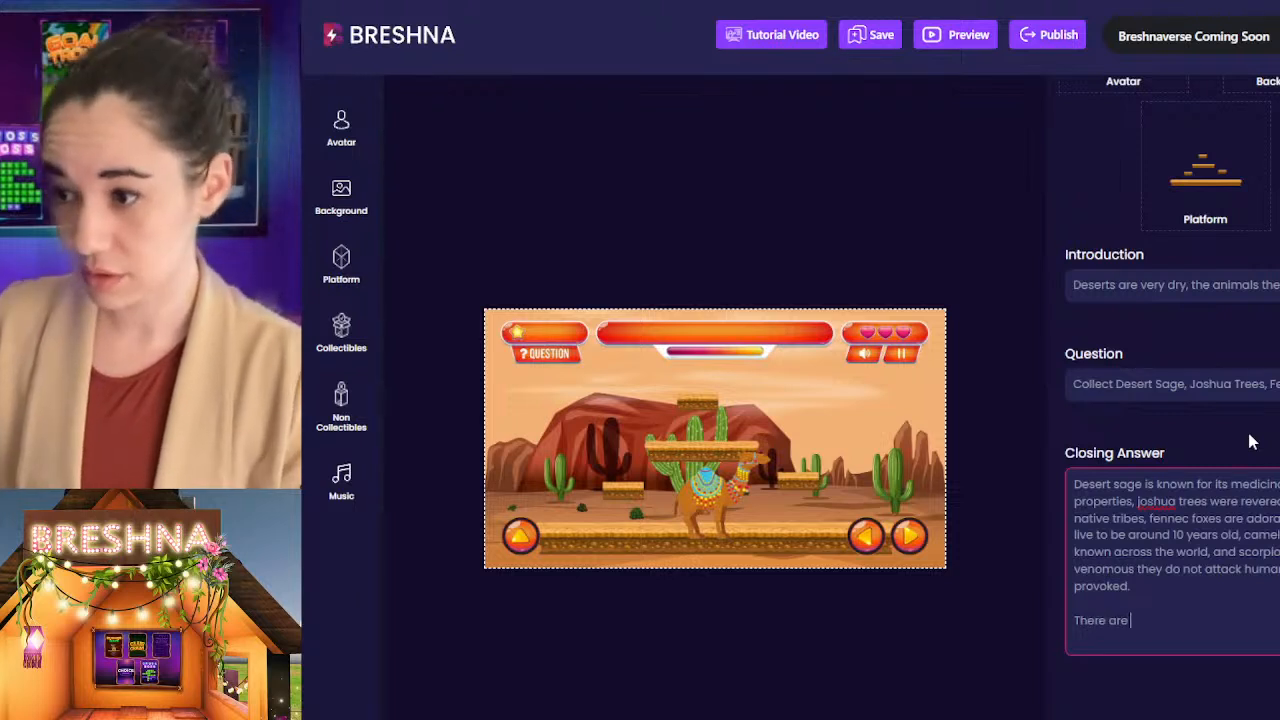
{"action": "type", "text": "multiple des"}
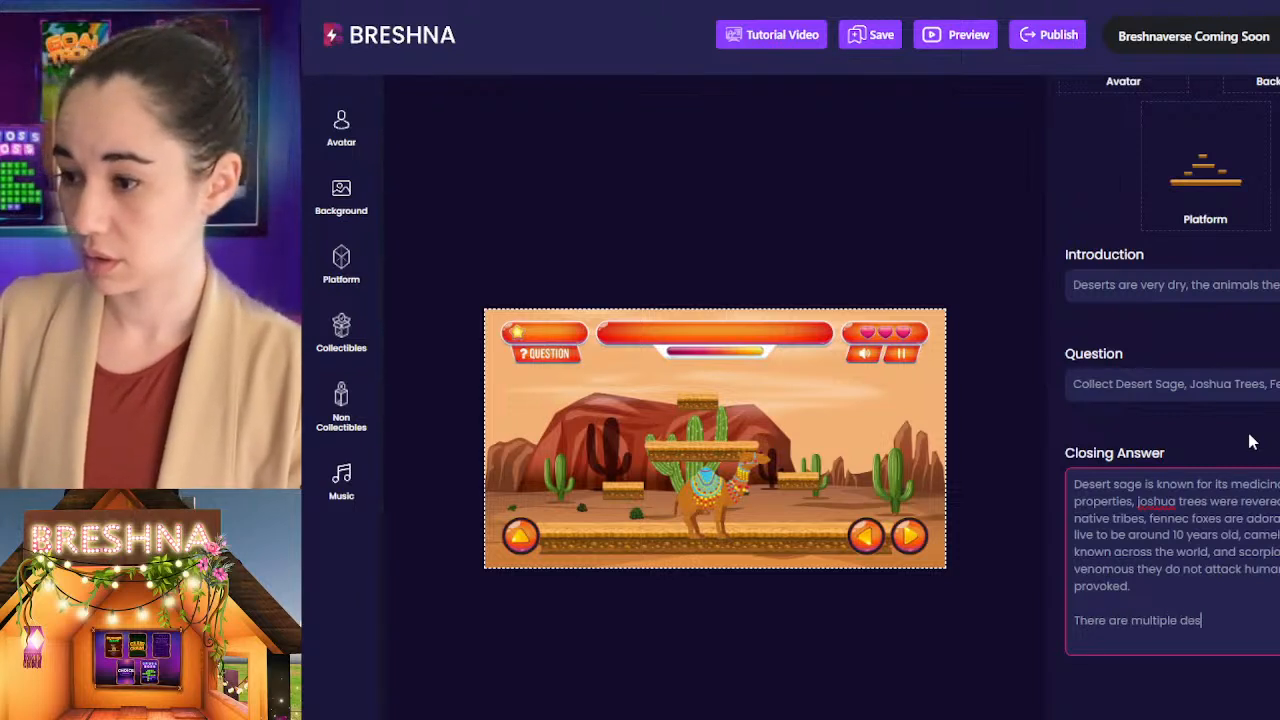
{"action": "type", "text": "ert ecosystem"}
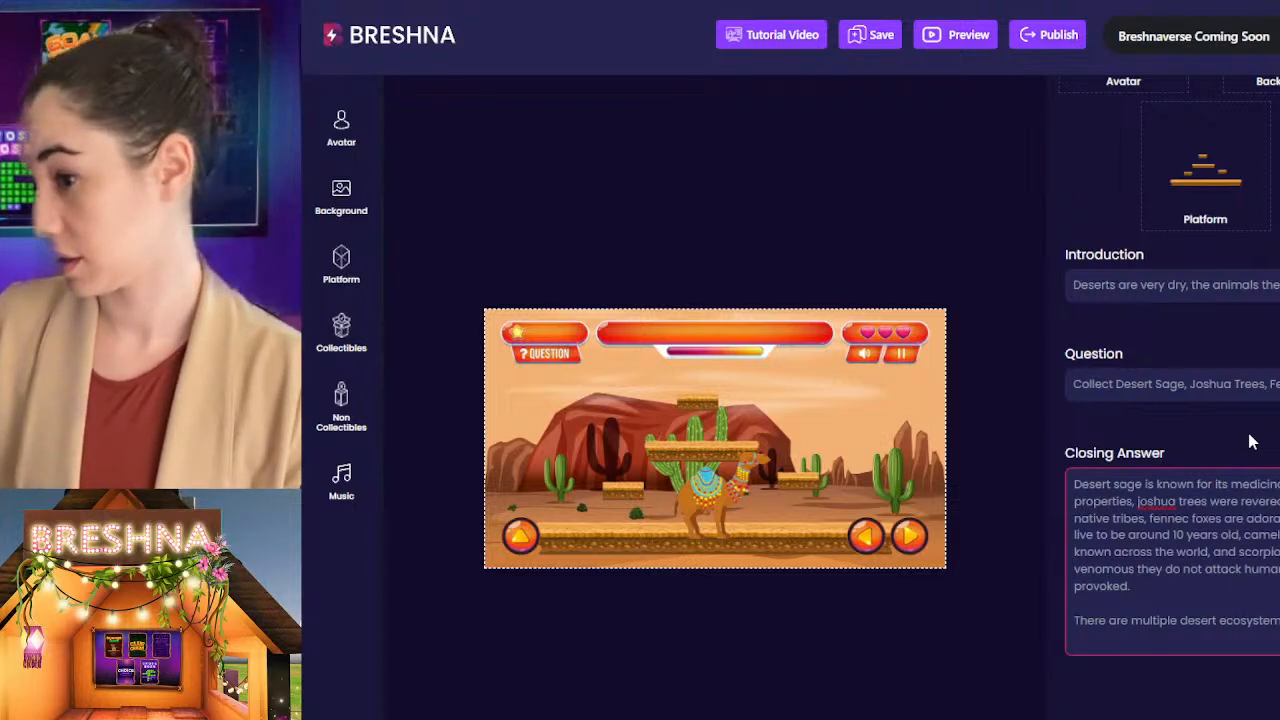
{"action": "type", "text": "depending where y"}
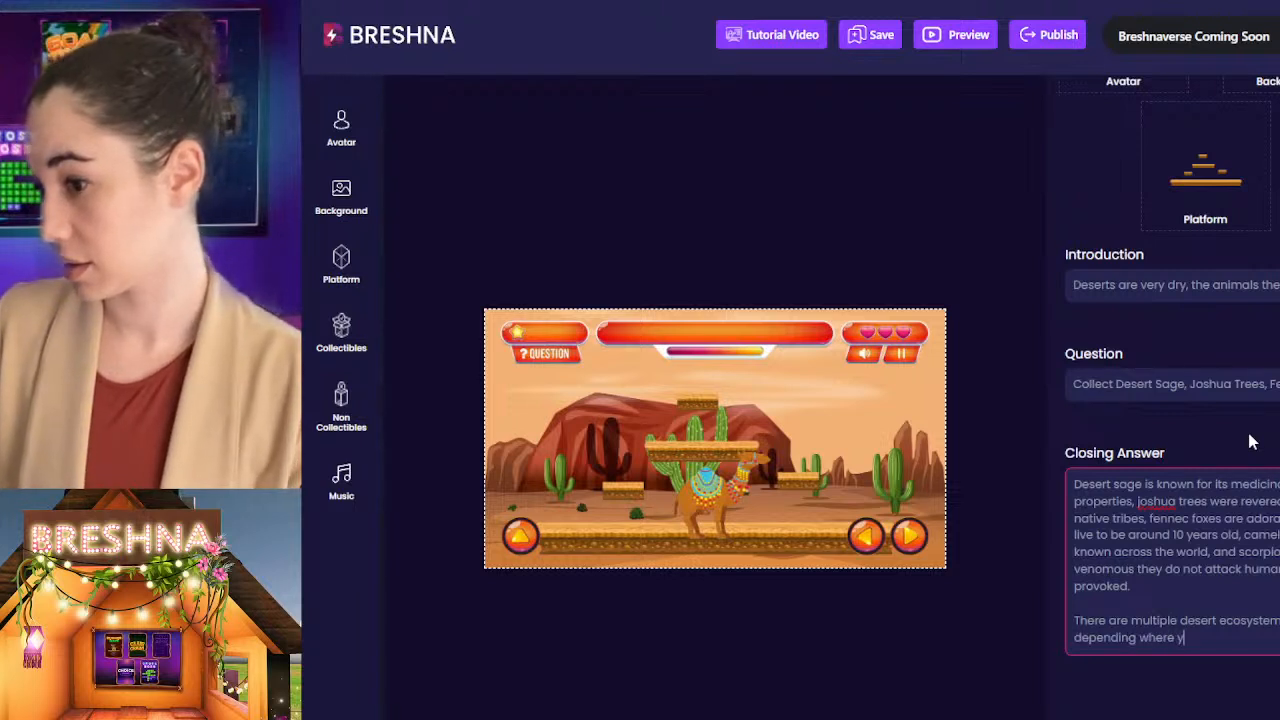
{"action": "type", "text": "ou are in the worl"}
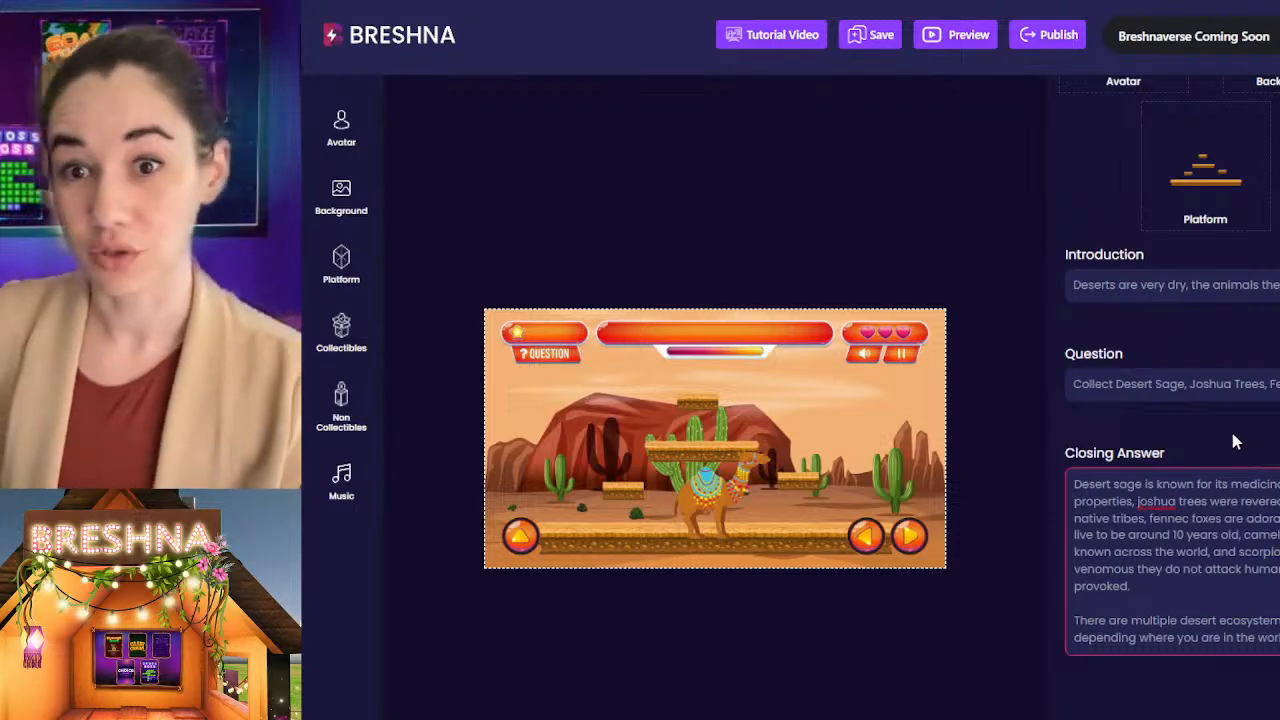
Step: Set the Level 1 completion score to 150
{"action": "scroll", "coordinate": [1234, 442], "scroll_direction": "down", "scroll_amount": 4}
{"action": "left_click", "coordinate": [1125, 380]}
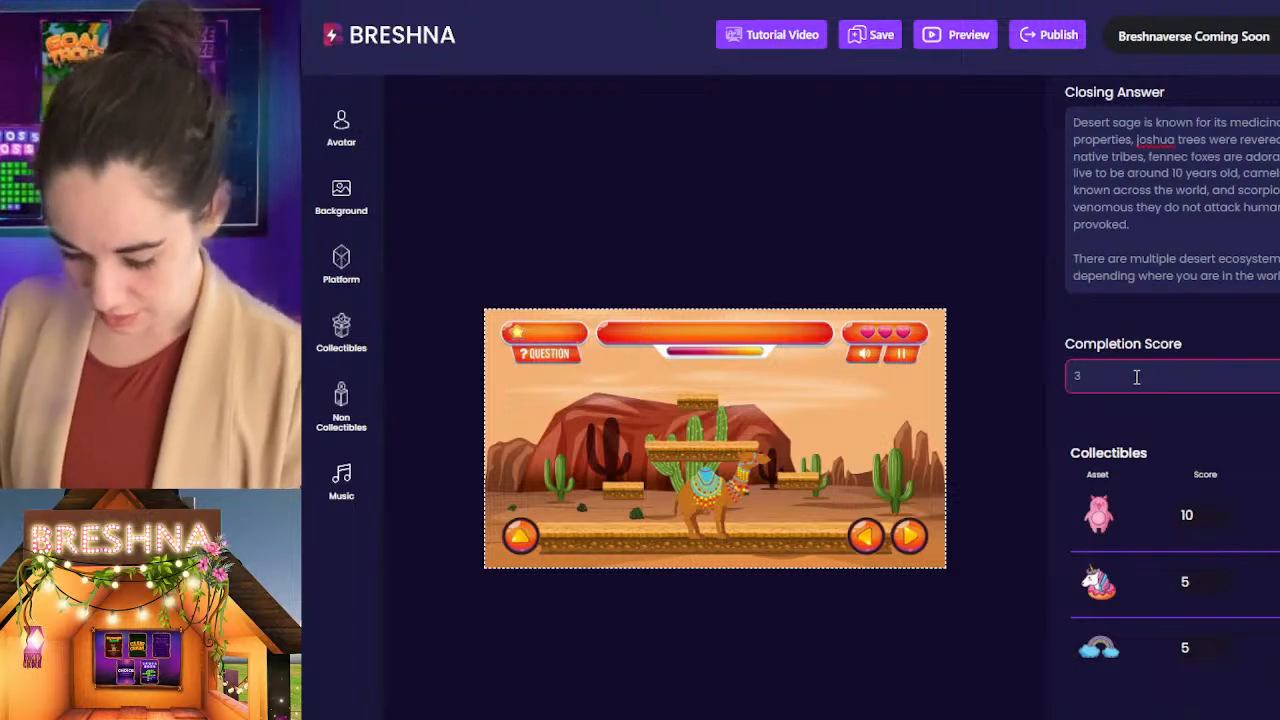
{"action": "left_click", "coordinate": [1105, 362]}
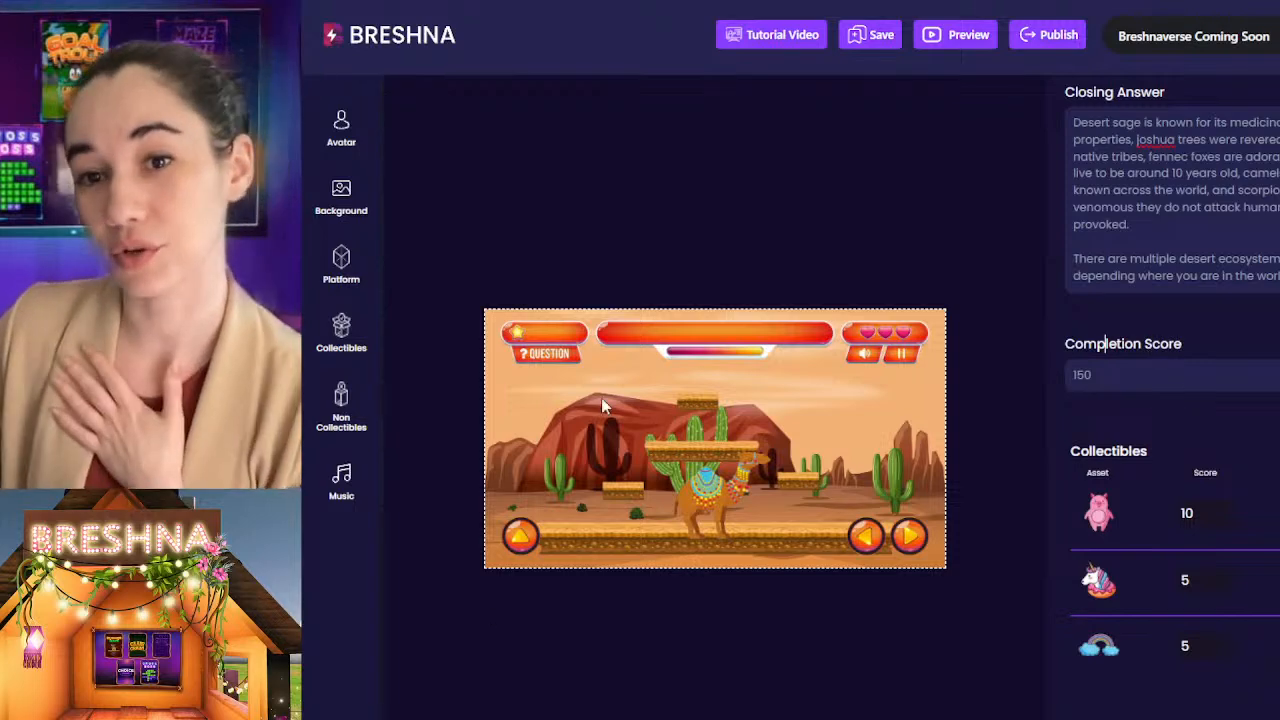
Step: Remove all the default collectibles and non-collectibles, including their text entries, from Level 1
{"action": "scroll", "coordinate": [1264, 448], "scroll_direction": "down", "scroll_amount": 3}
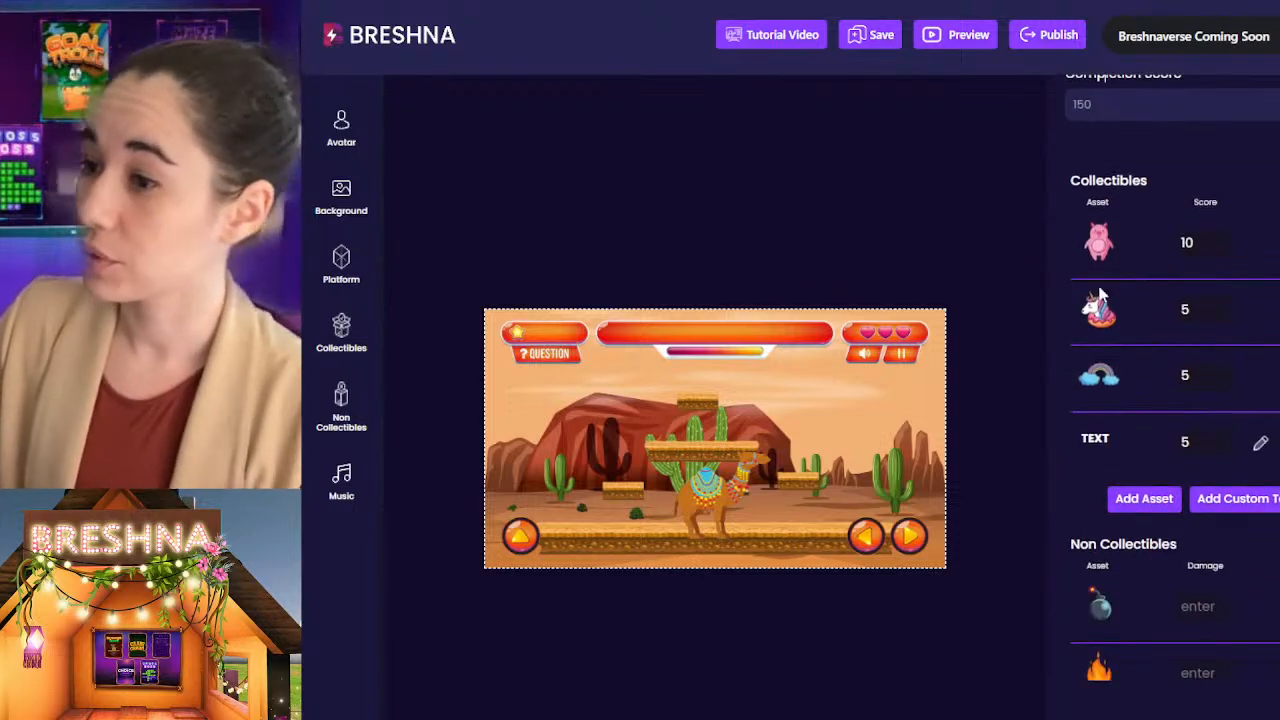
{"action": "left_click", "coordinate": [1278, 243]}
{"action": "left_click", "coordinate": [1278, 243]}
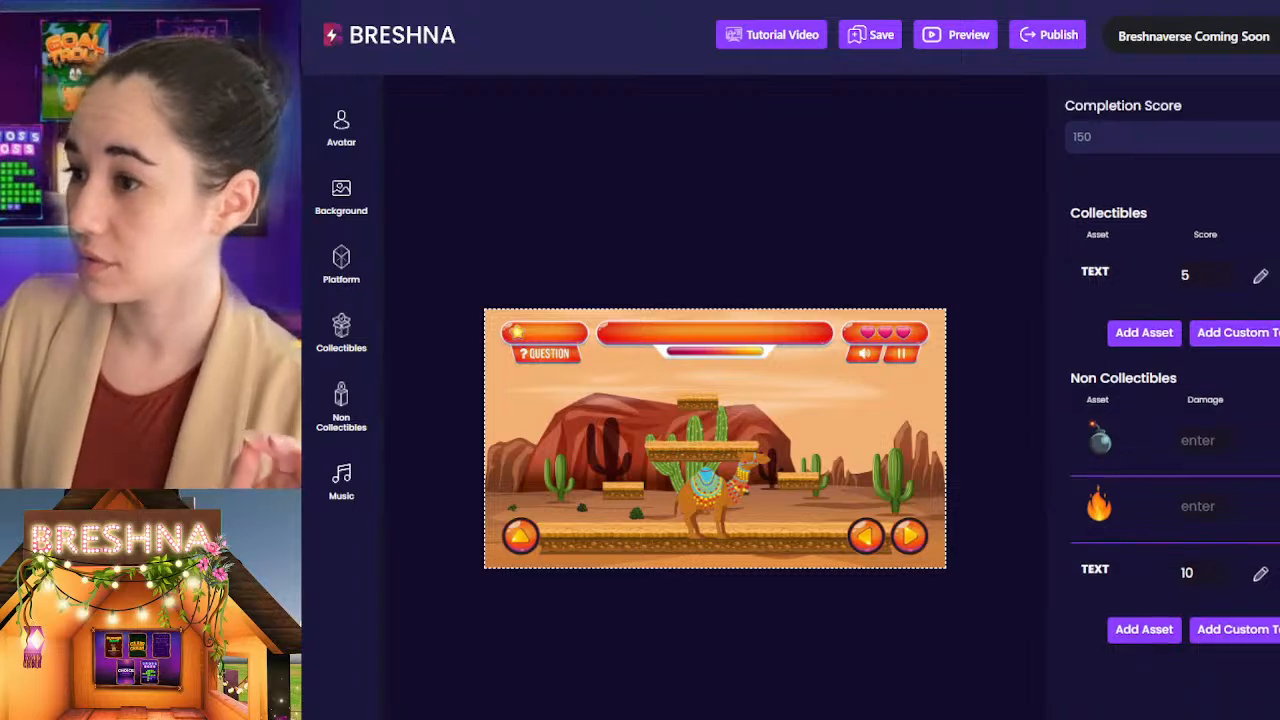
{"action": "left_click", "coordinate": [1278, 275]}
{"action": "left_click", "coordinate": [1278, 440]}
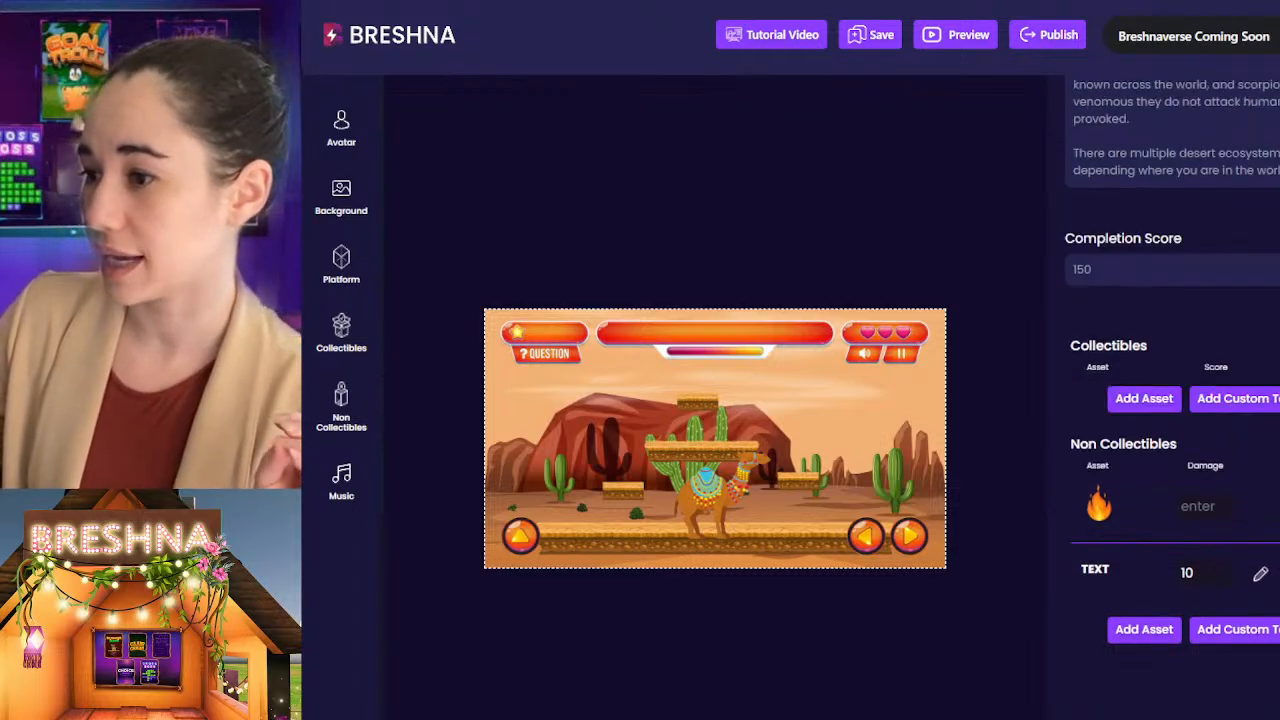
{"action": "left_click", "coordinate": [1278, 505]}
{"action": "left_click", "coordinate": [1278, 571]}
Step: Add the uploaded sage sprig, fennec fox and Joshua tree images as Level 1 collectibles
{"action": "left_click", "coordinate": [1150, 541]}
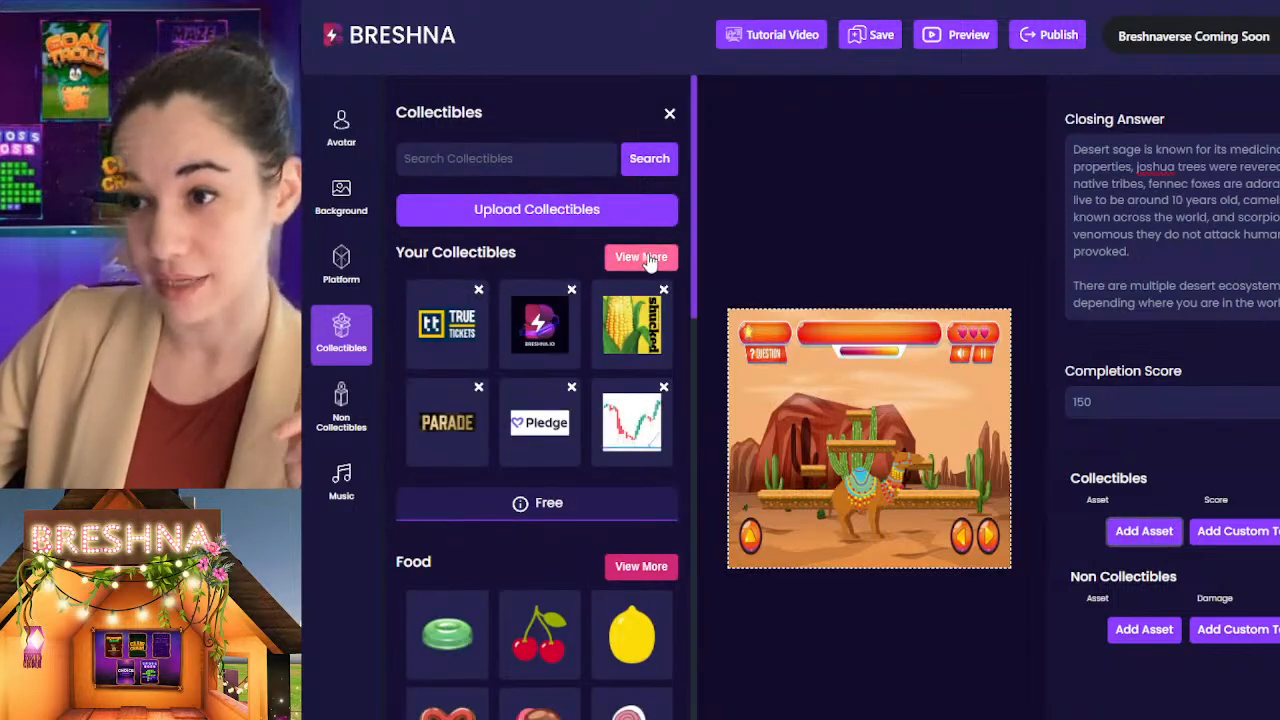
{"action": "left_click", "coordinate": [650, 258]}
{"action": "left_click_drag", "start_coordinate": [695, 215], "coordinate": [694, 697]}
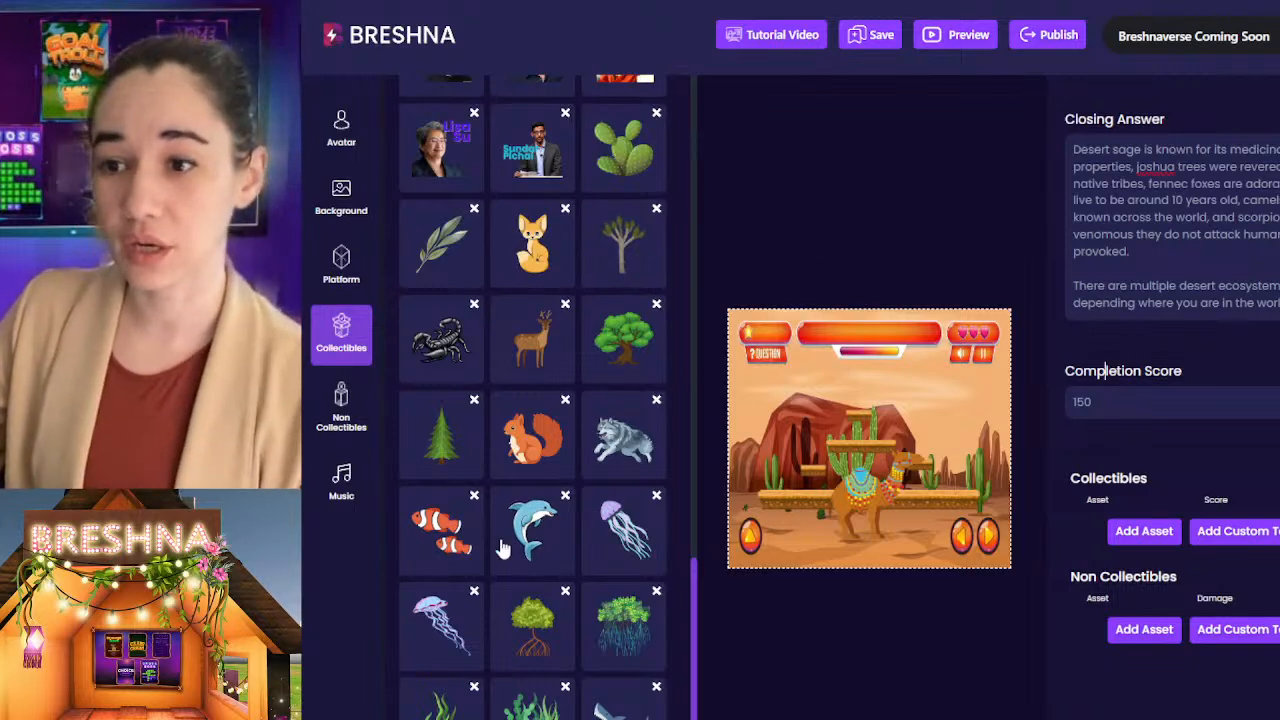
{"action": "left_click", "coordinate": [455, 245]}
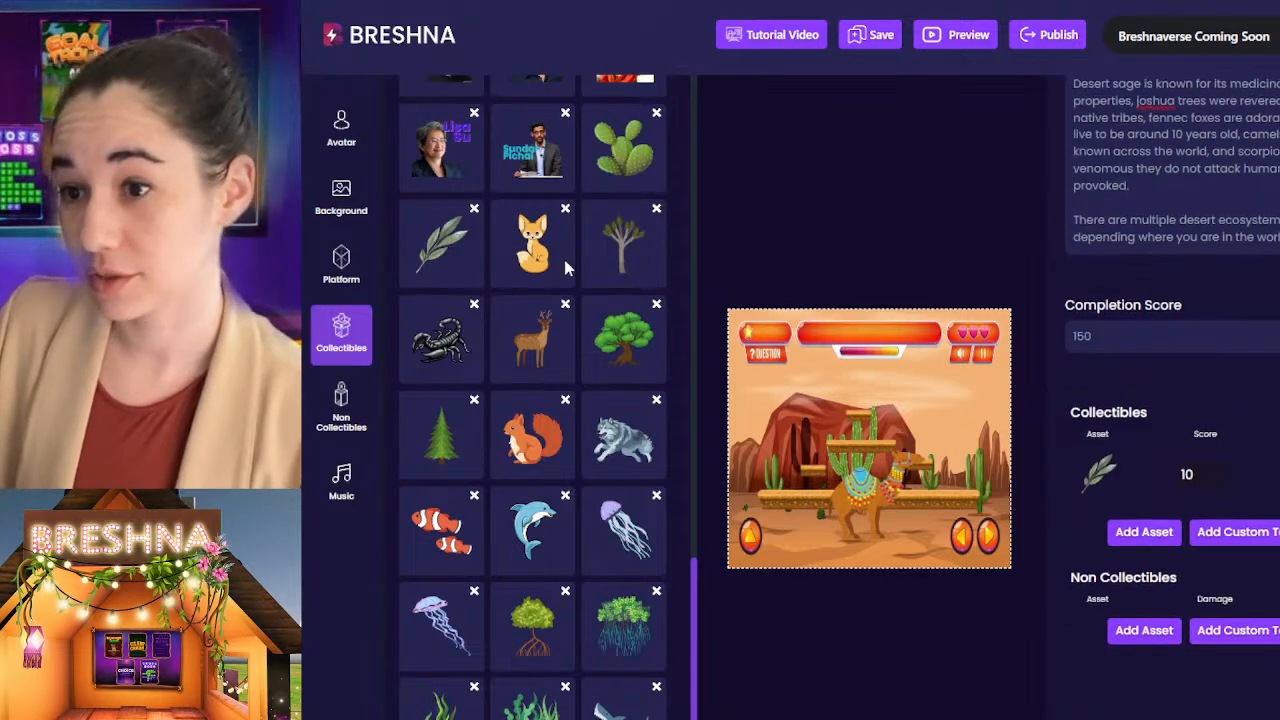
{"action": "left_click", "coordinate": [538, 252]}
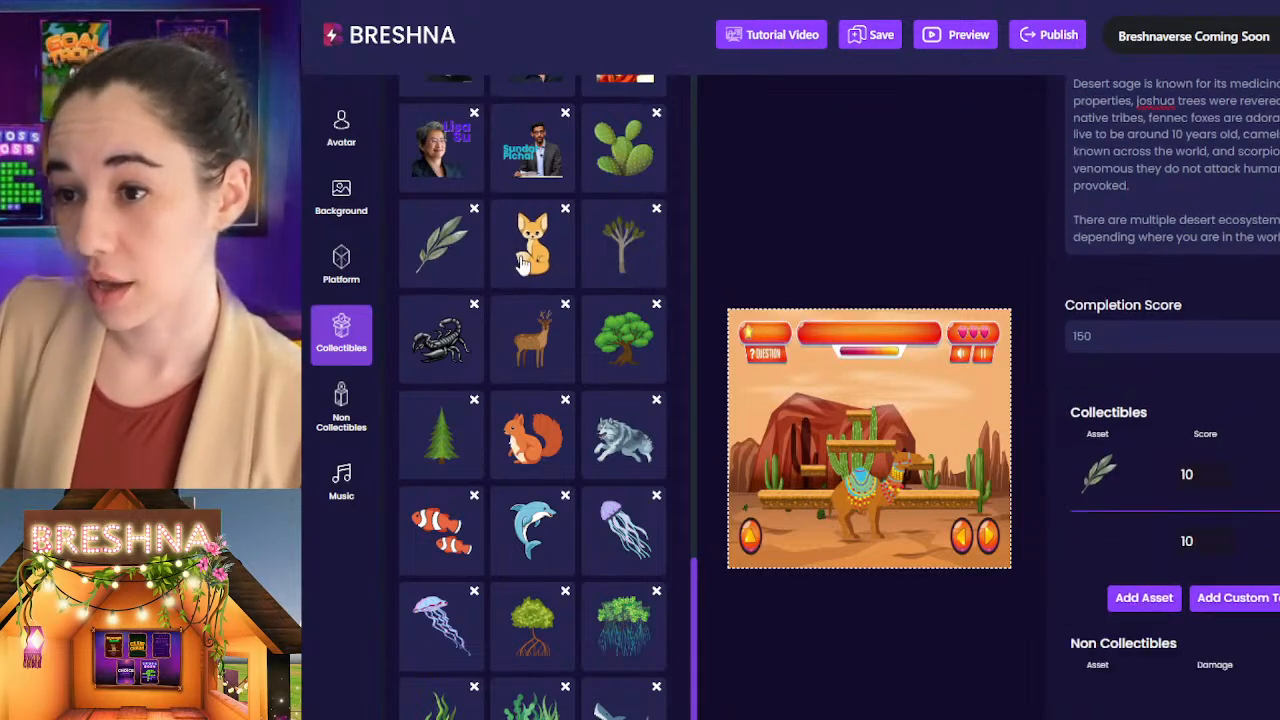
{"action": "left_click", "coordinate": [612, 258]}
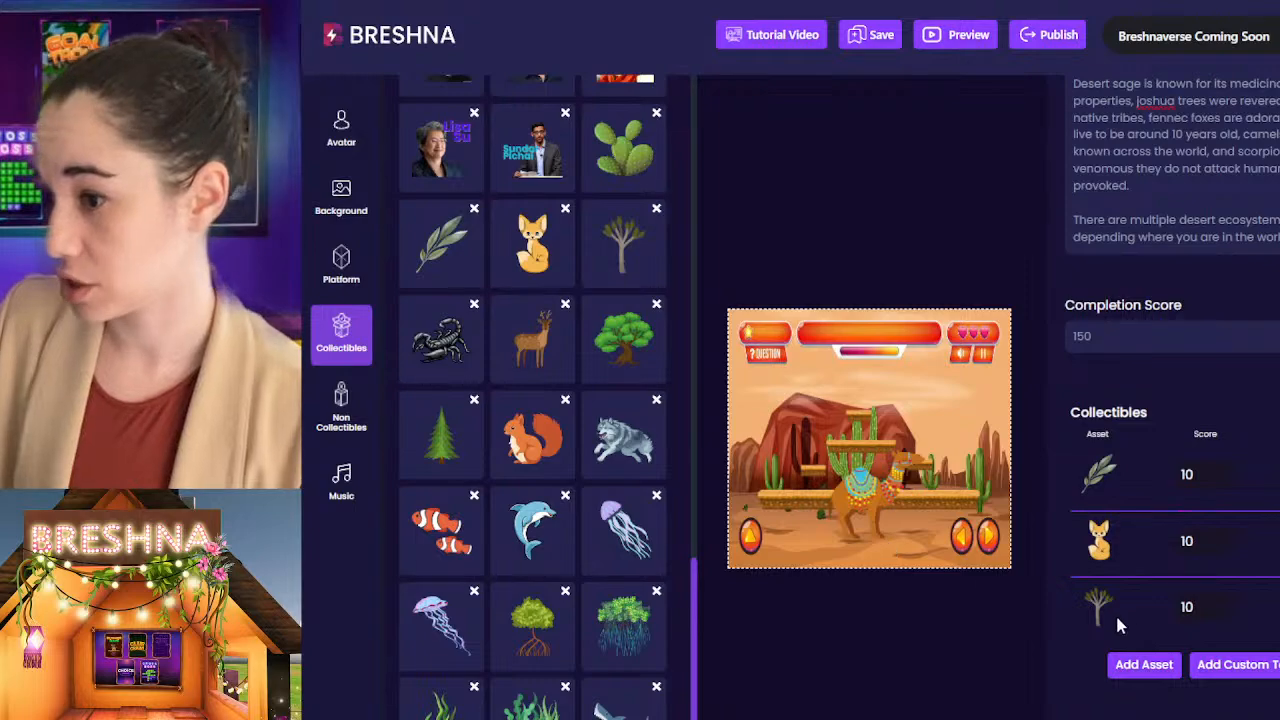
Step: Search the collectibles for "camel" and add the plain camel without a saddle to Level 1
{"action": "scroll", "coordinate": [592, 312], "scroll_direction": "up", "scroll_amount": 15}
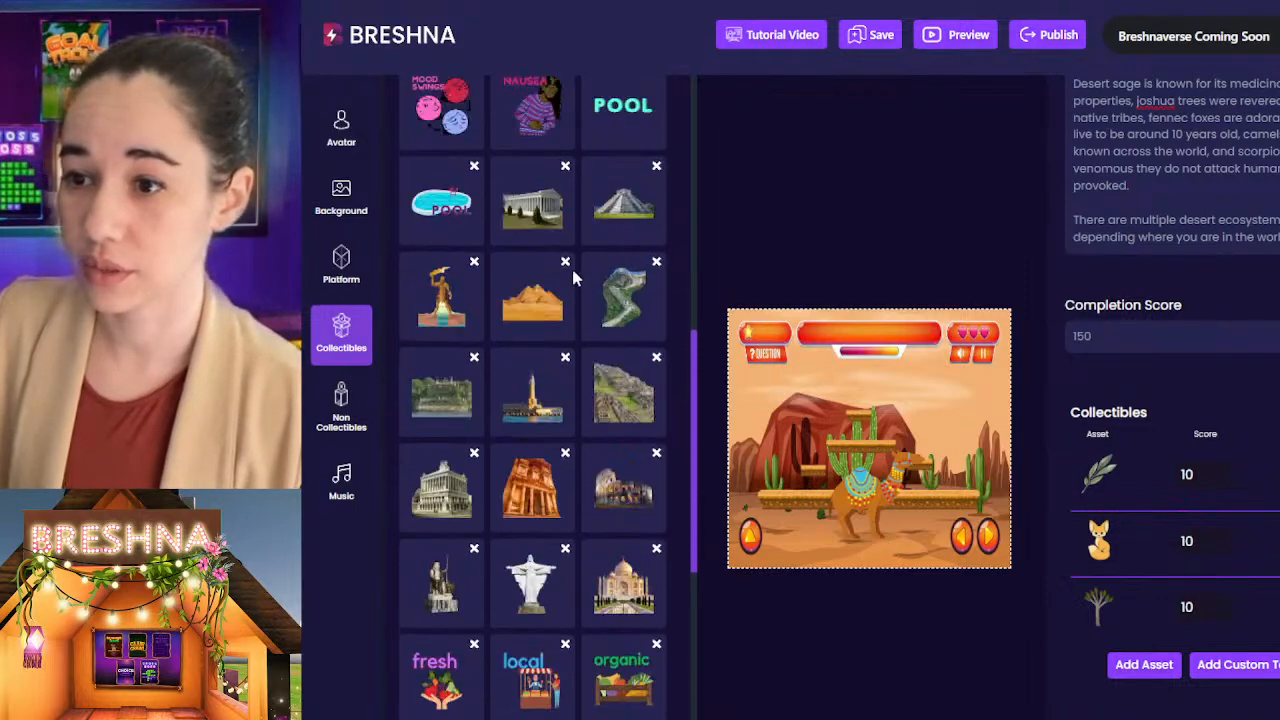
{"action": "scroll", "coordinate": [578, 268], "scroll_direction": "up", "scroll_amount": 20}
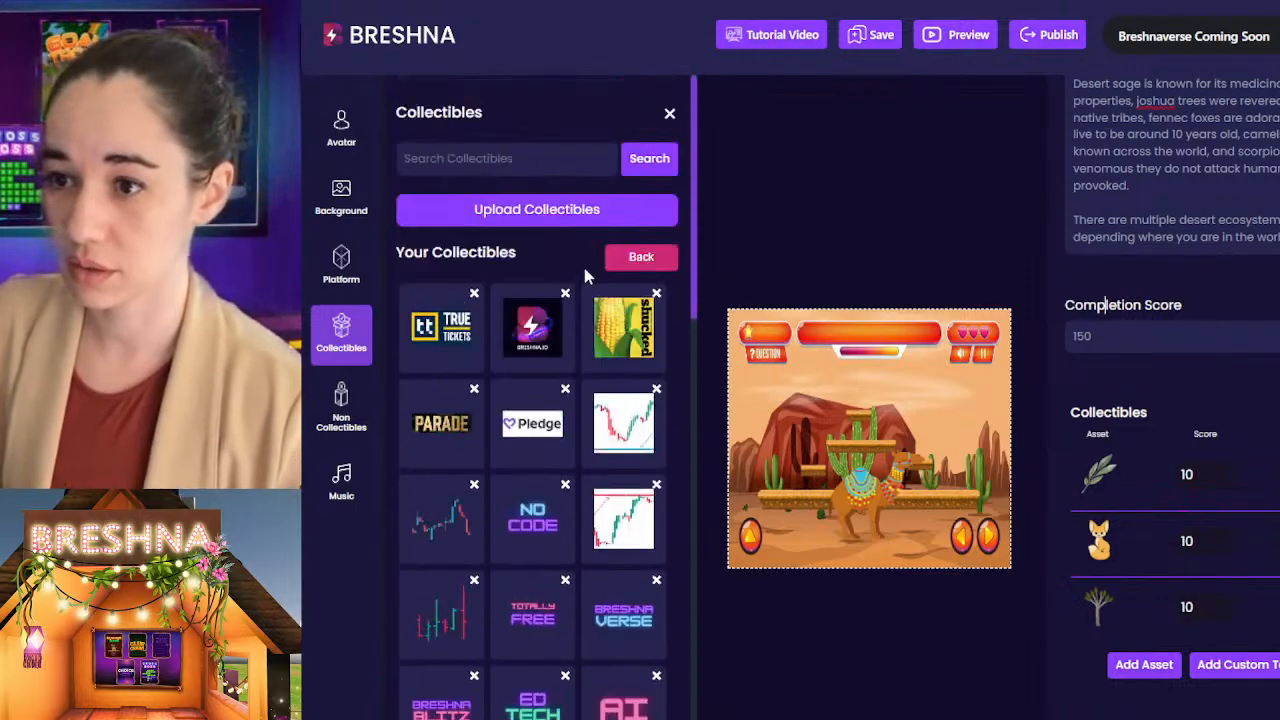
{"action": "left_click", "coordinate": [532, 149]}
{"action": "type", "text": "camel"}
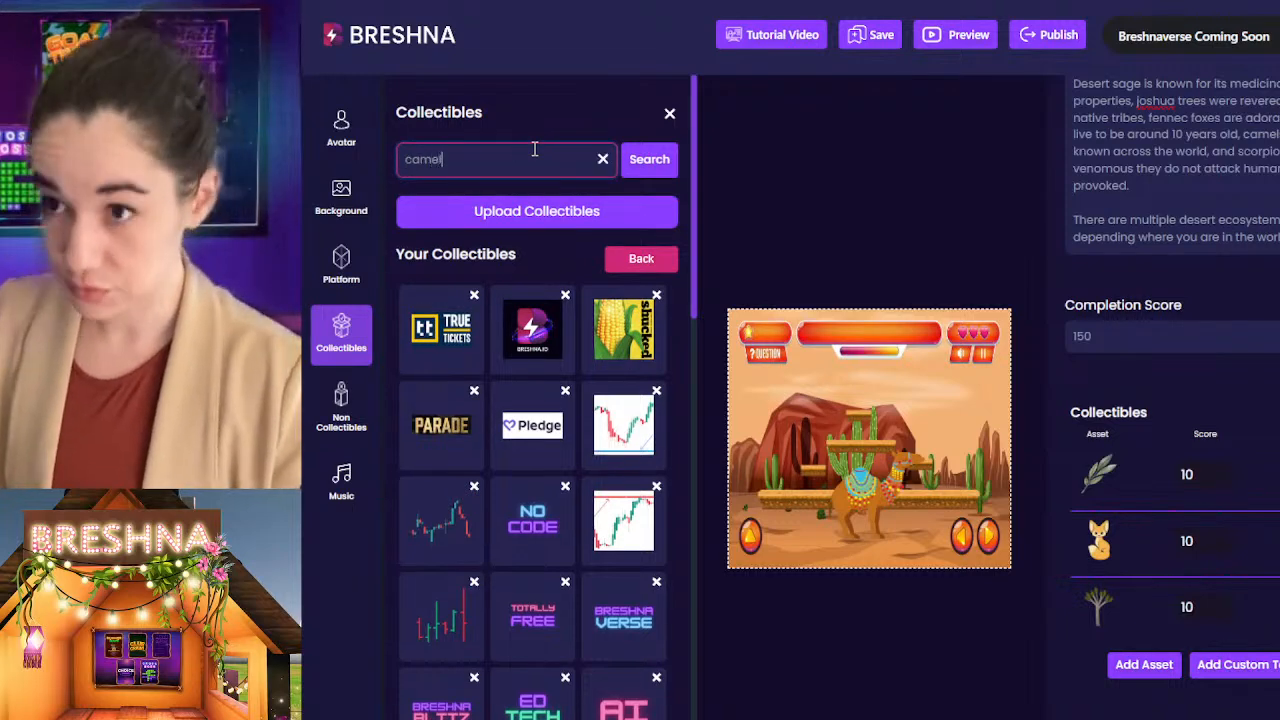
{"action": "key", "text": "Return"}
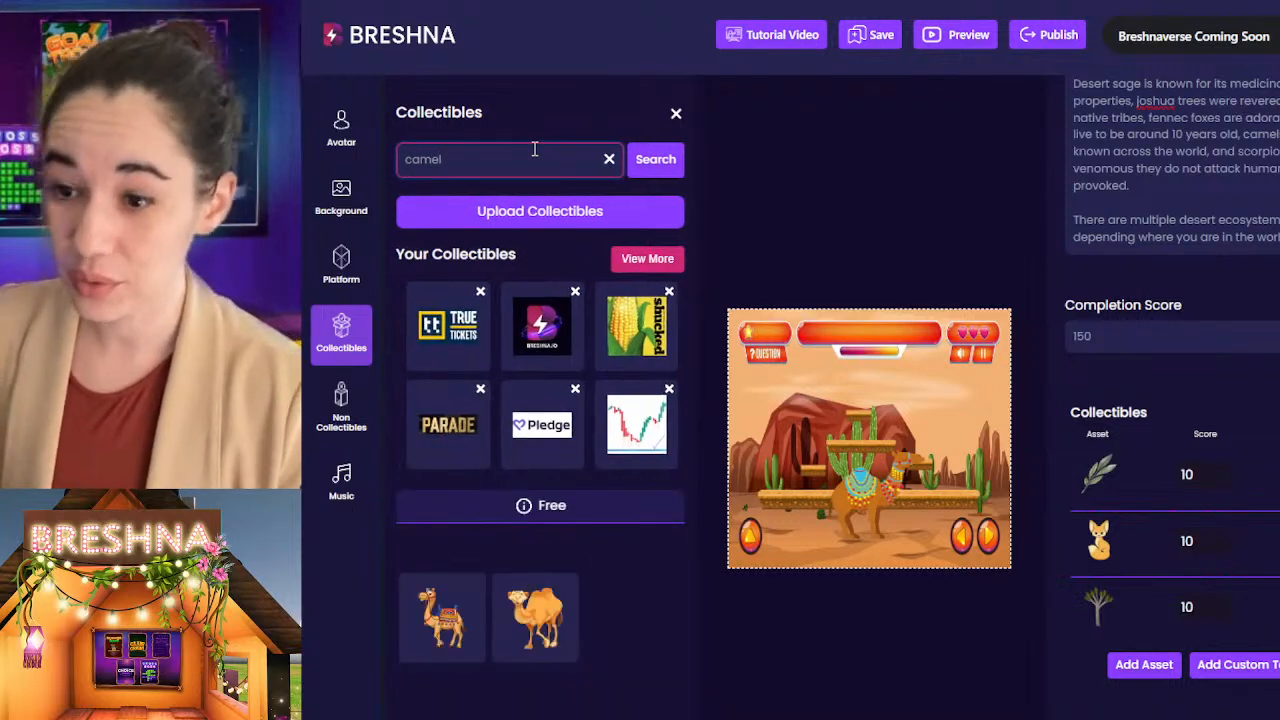
{"action": "left_click", "coordinate": [532, 640]}
Step: Add the uploaded black scorpion image twice as a non-collectible in Level 1
{"action": "scroll", "coordinate": [1215, 512], "scroll_direction": "down", "scroll_amount": 1}
{"action": "scroll", "coordinate": [1213, 512], "scroll_direction": "down", "scroll_amount": 1}
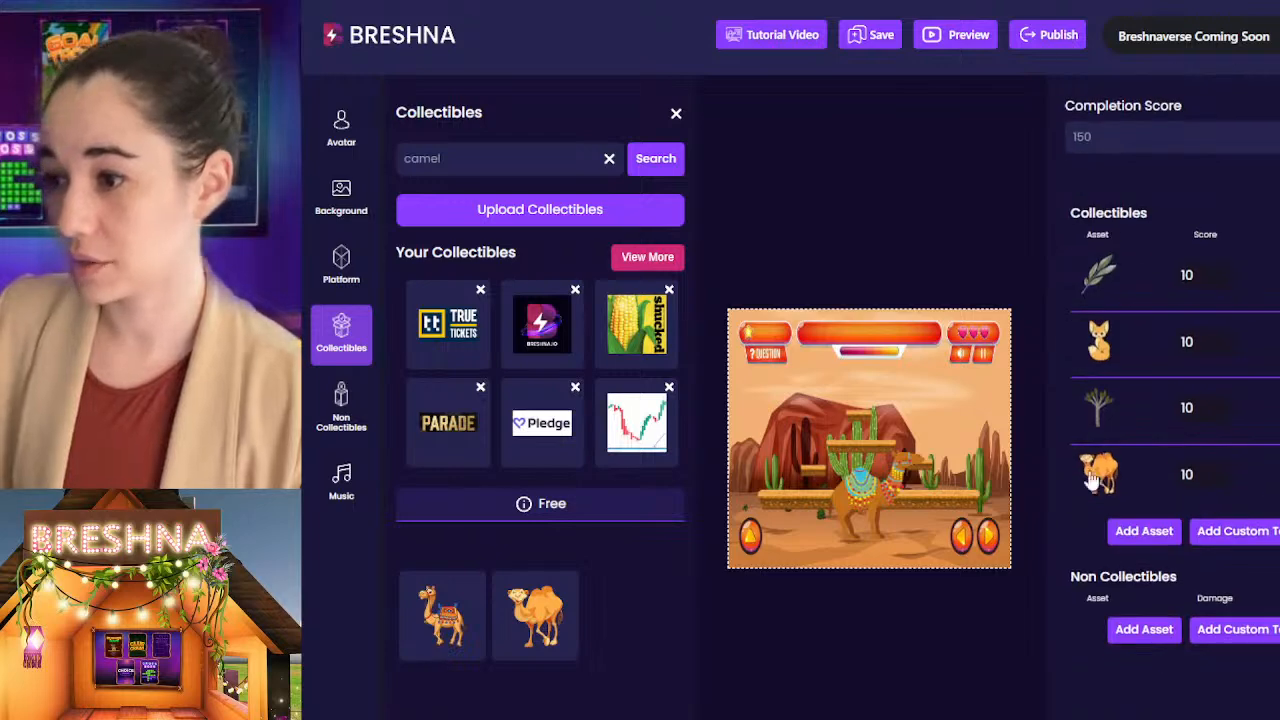
{"action": "left_click", "coordinate": [1145, 630]}
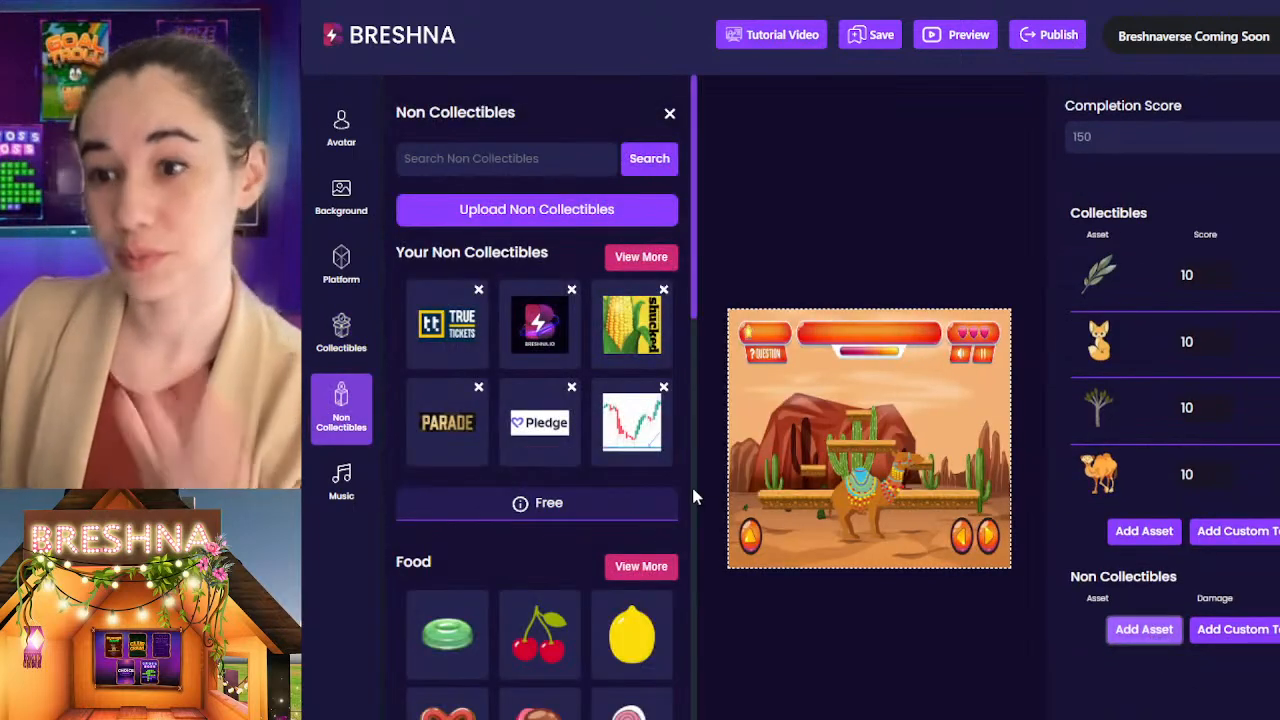
{"action": "left_click", "coordinate": [620, 258]}
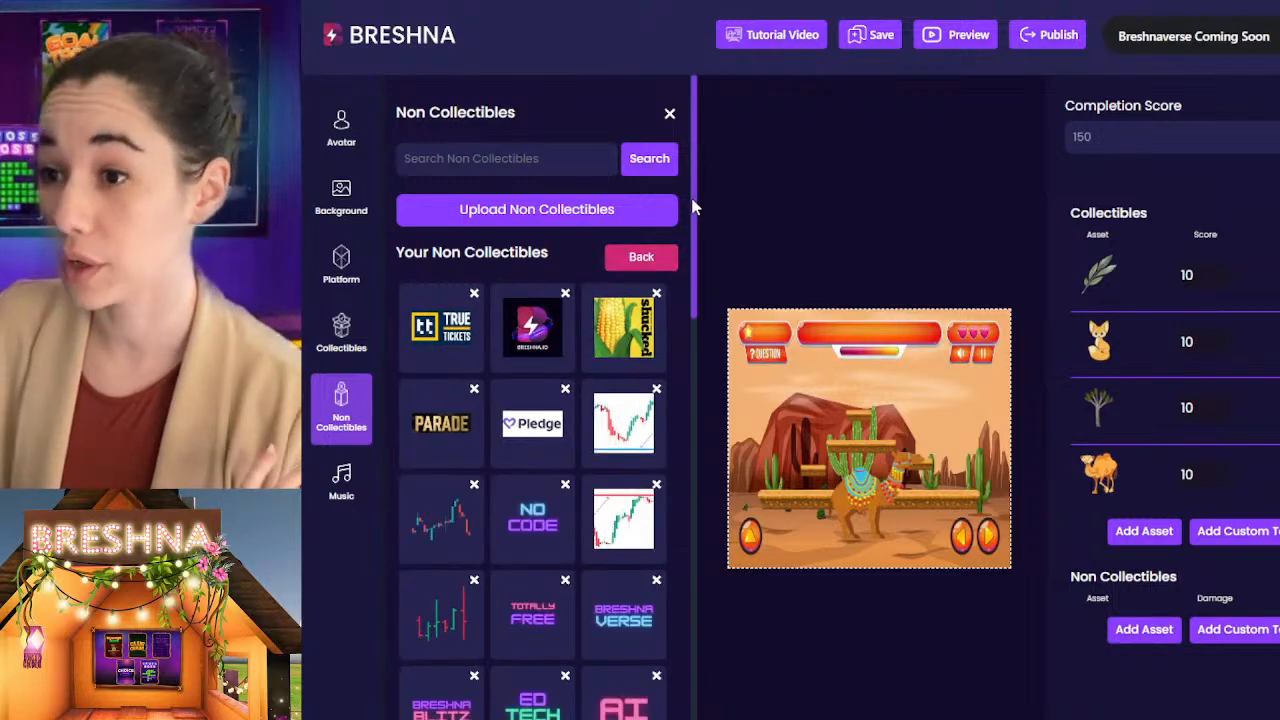
{"action": "left_click_drag", "start_coordinate": [694, 198], "coordinate": [694, 650]}
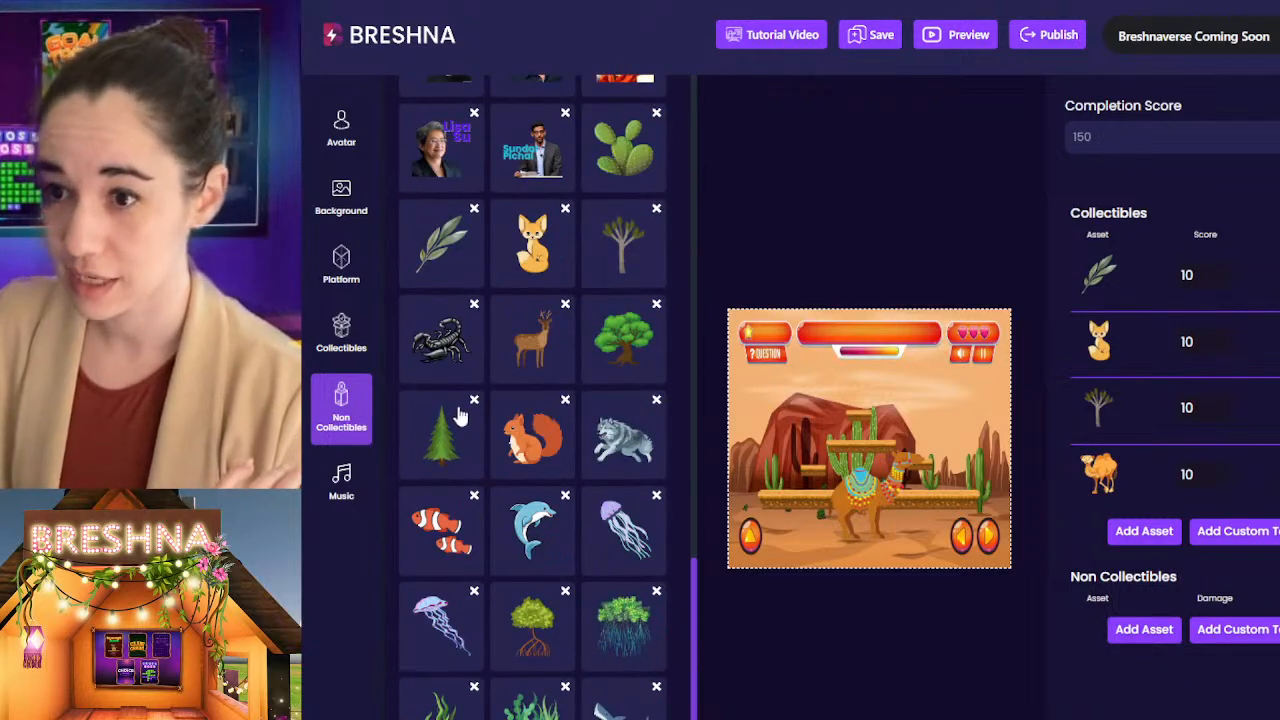
{"action": "left_click", "coordinate": [436, 335]}
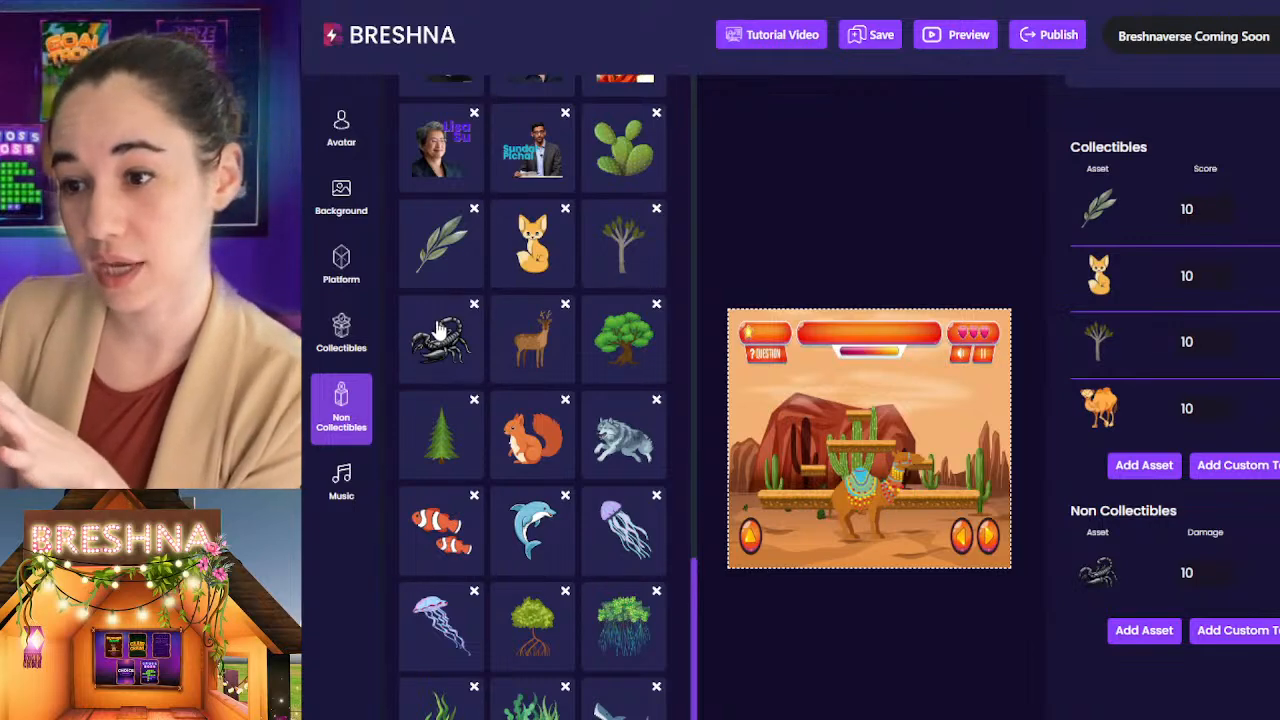
{"action": "left_click", "coordinate": [437, 329]}
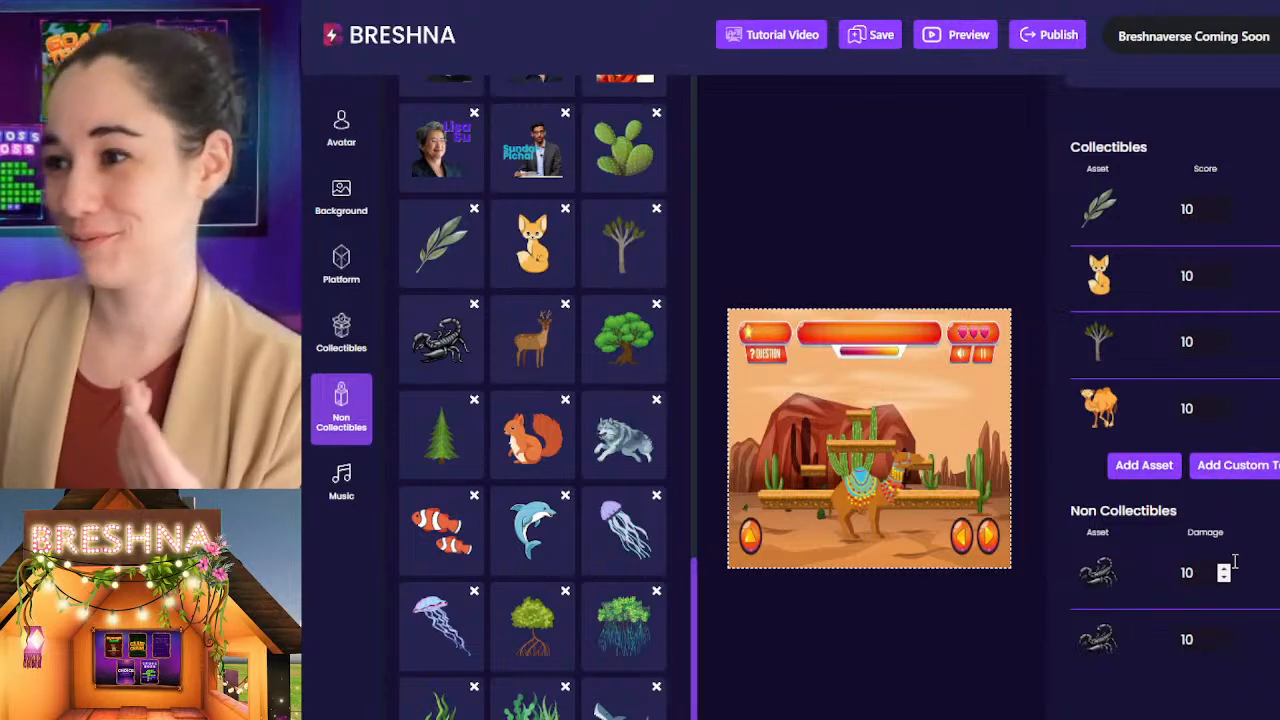
Step: Add a second level to the game
{"action": "scroll", "coordinate": [1149, 670], "scroll_direction": "up", "scroll_amount": 4}
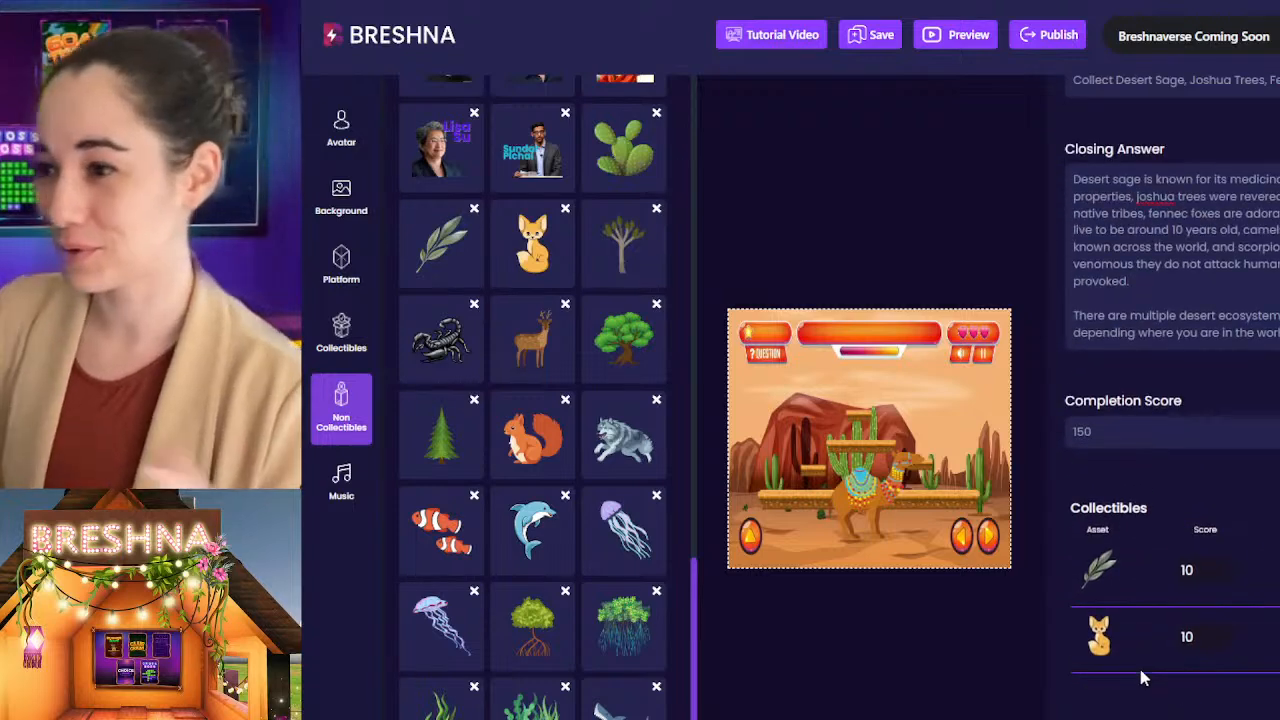
{"action": "scroll", "coordinate": [1140, 598], "scroll_direction": "up", "scroll_amount": 8}
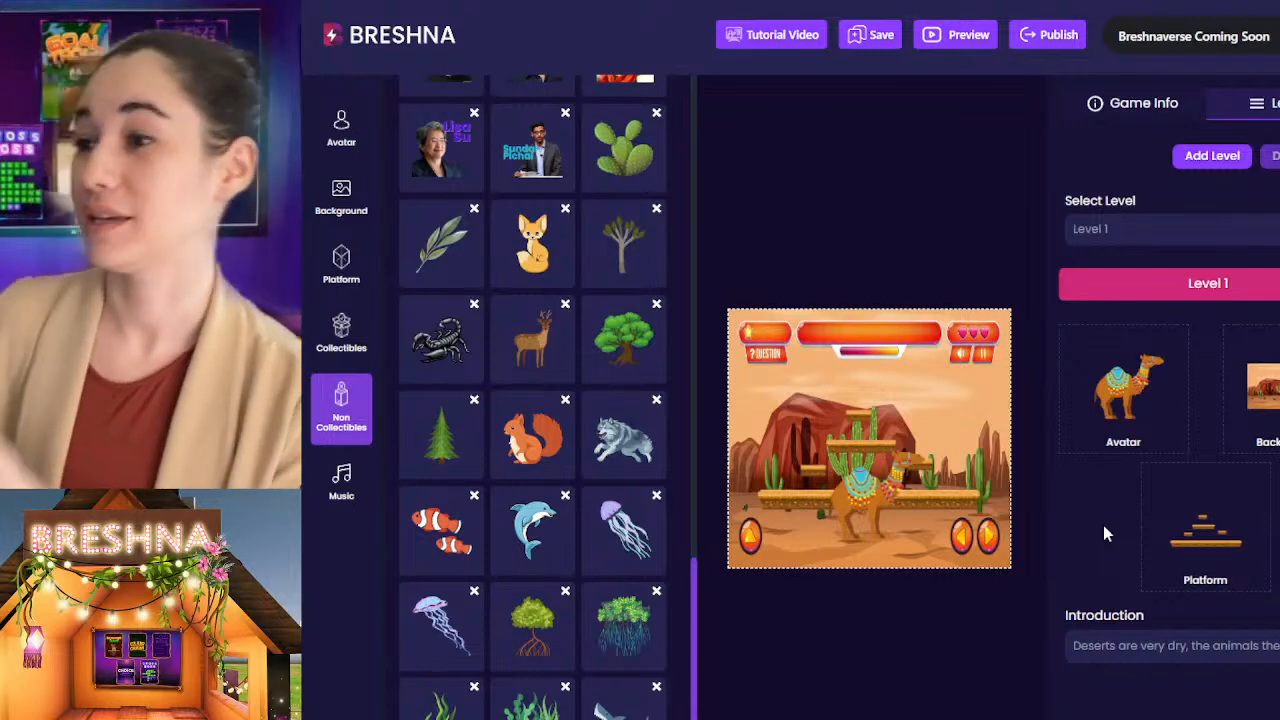
{"action": "left_click", "coordinate": [1205, 160]}
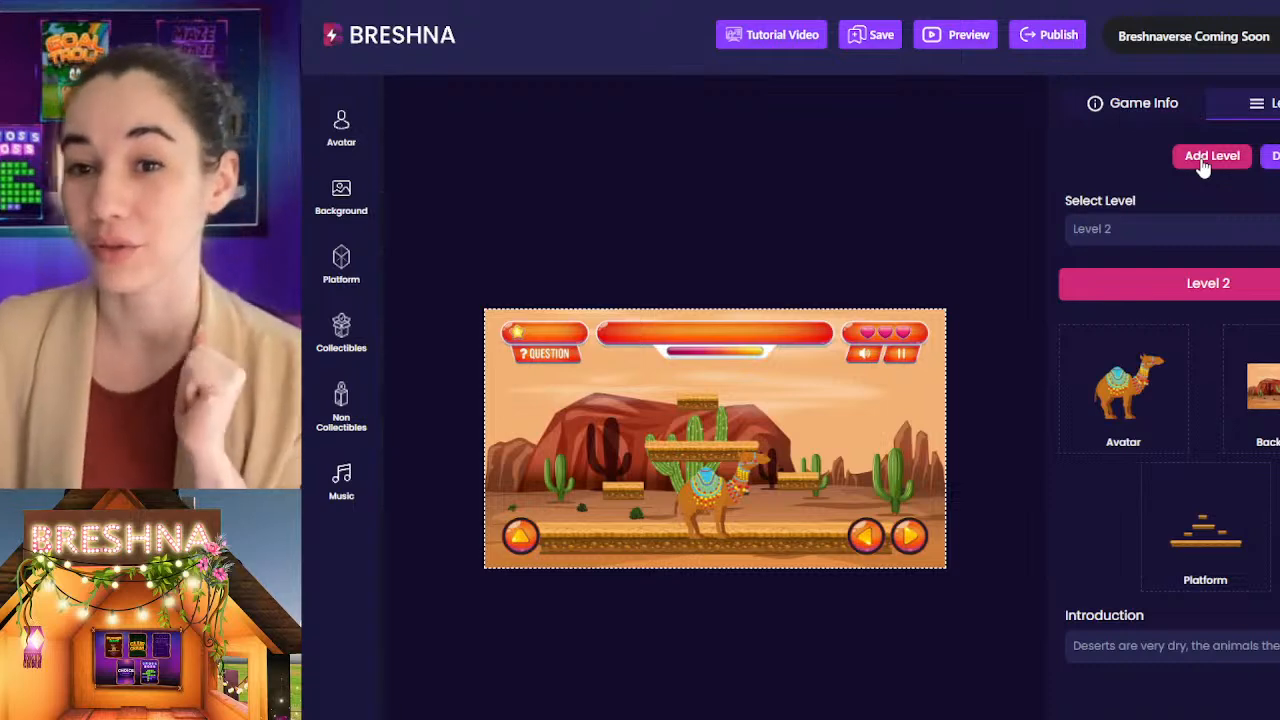
Step: Switch the level being edited to Level 1 and back to Level 2
{"action": "left_click", "coordinate": [1097, 234]}
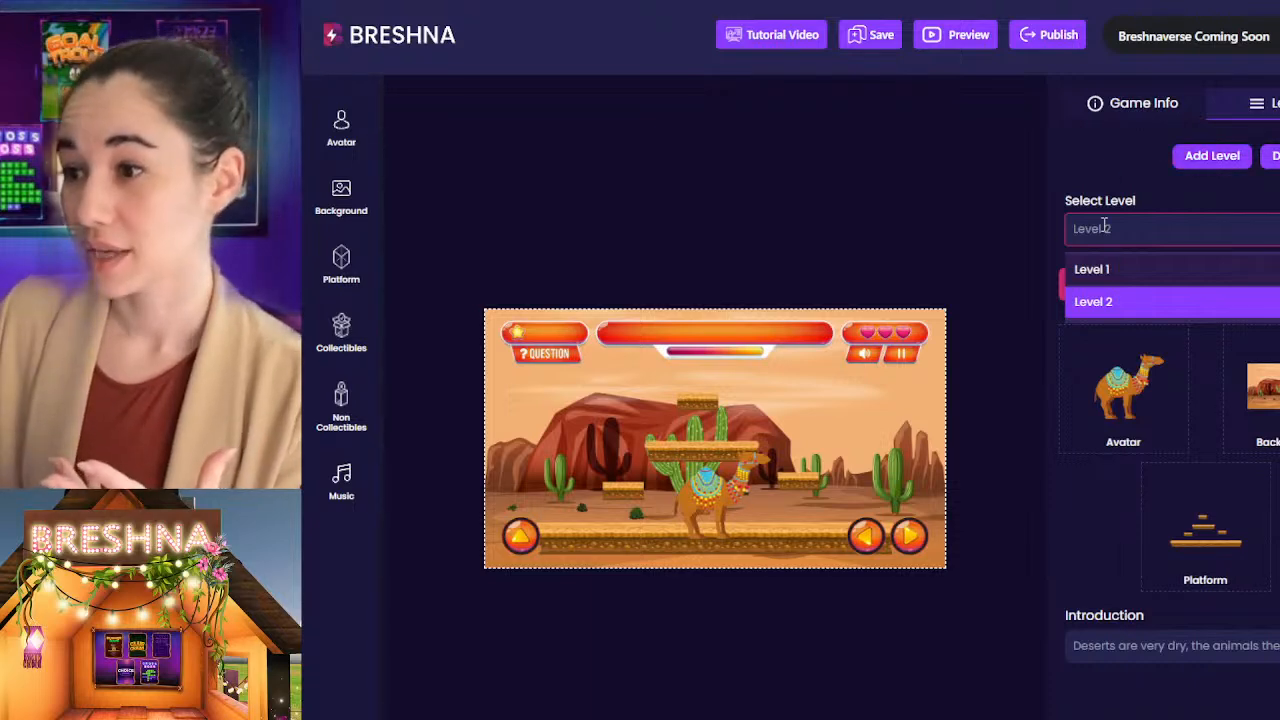
{"action": "left_click", "coordinate": [1093, 271]}
{"action": "left_click", "coordinate": [1097, 227]}
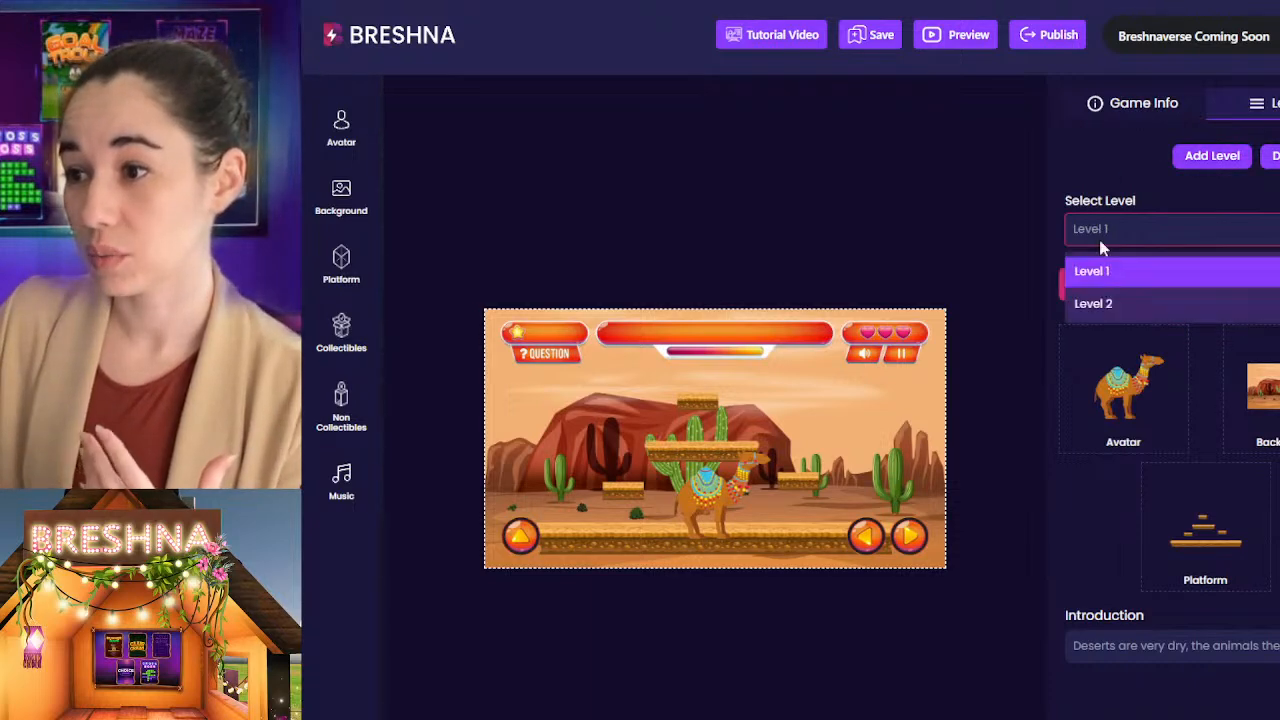
{"action": "left_click", "coordinate": [1110, 304]}
Step: Search the backgrounds for "ocean" and apply the underwater scene as the Level 2 background
{"action": "left_click", "coordinate": [1274, 420]}
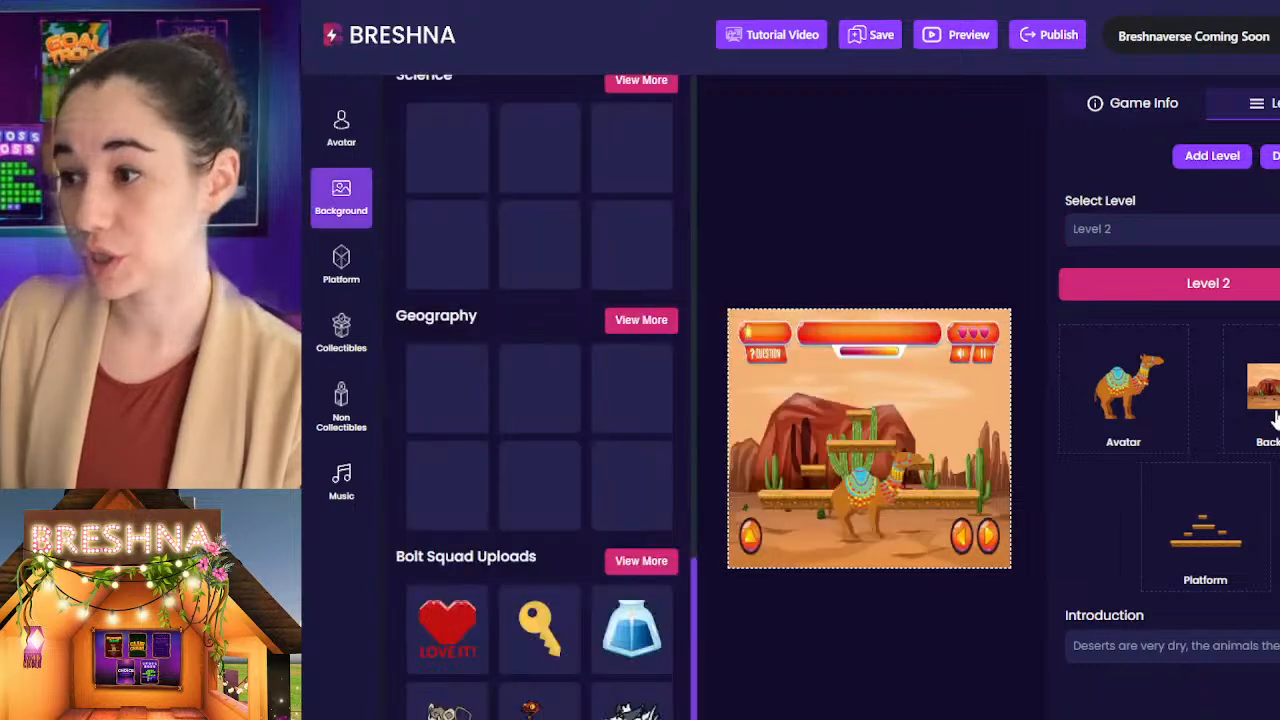
{"action": "scroll", "coordinate": [514, 276], "scroll_direction": "up", "scroll_amount": 3}
{"action": "left_click", "coordinate": [447, 160]}
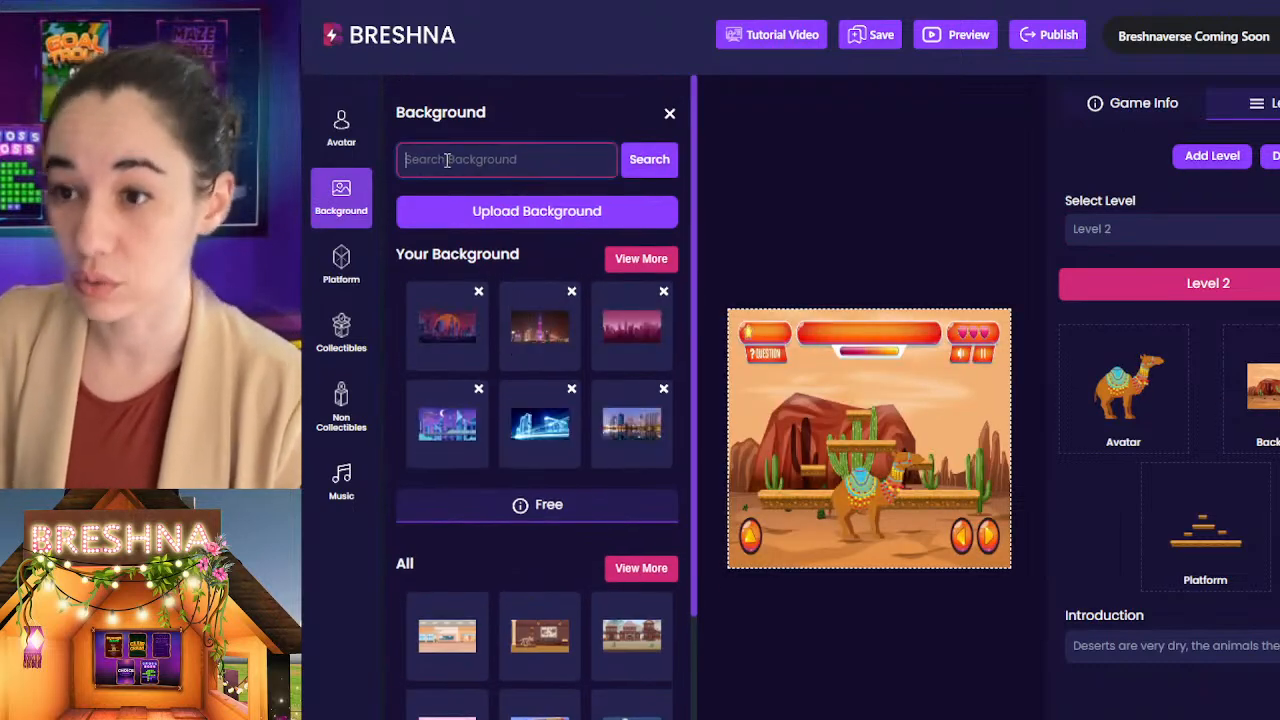
{"action": "type", "text": "ocean"}
{"action": "key", "text": "Return"}
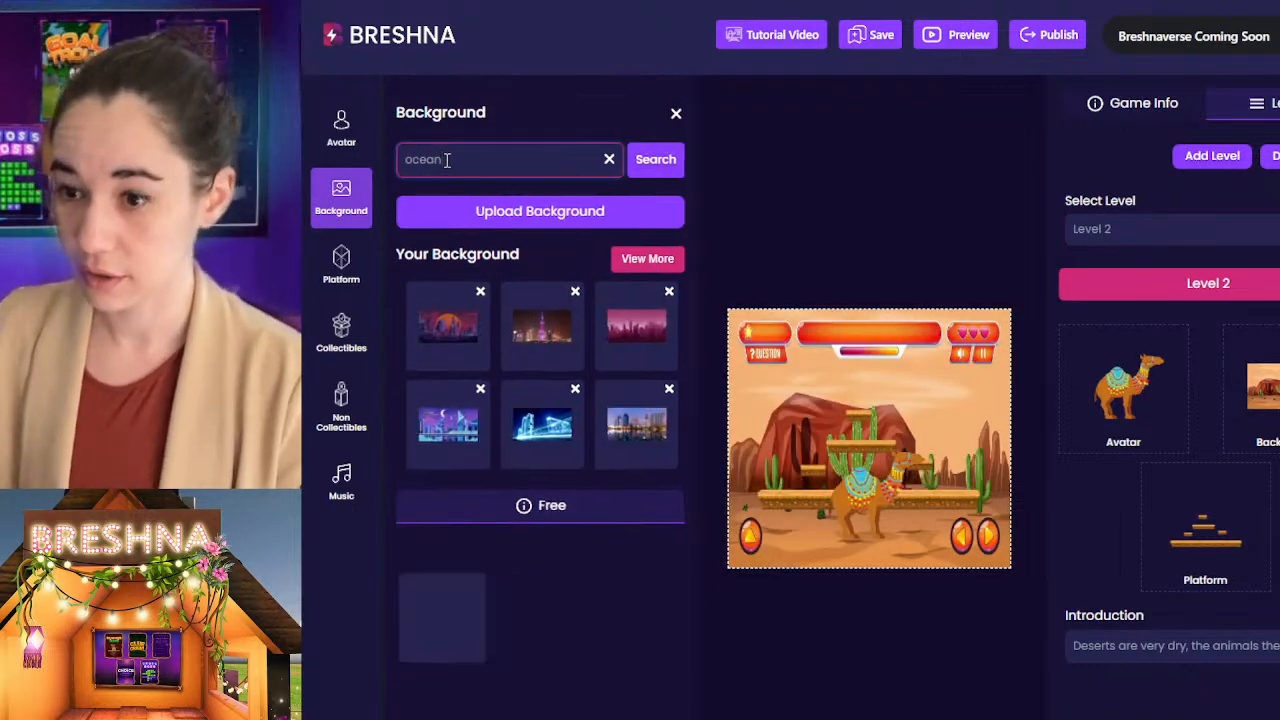
{"action": "left_click", "coordinate": [442, 617]}
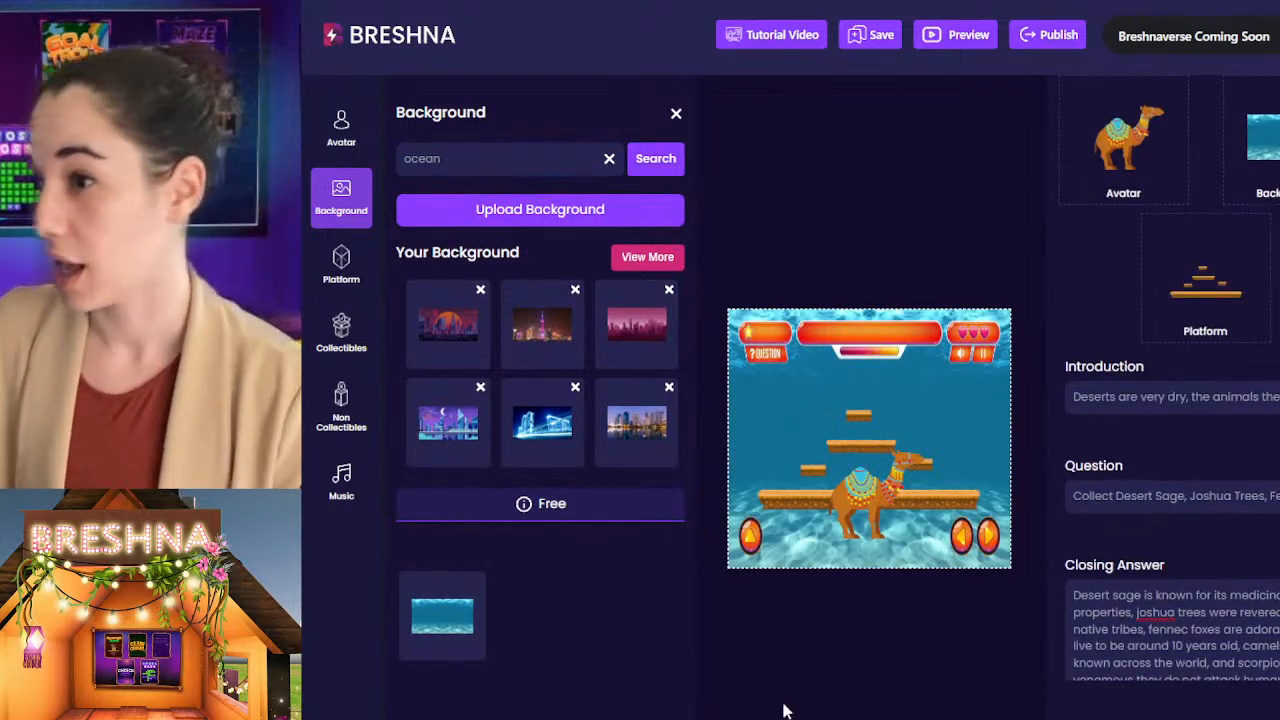
Step: Try the scuba diver avatar, and set the Level 2 avatar to the brown octopus from the Animals collection
{"action": "left_click", "coordinate": [341, 128]}
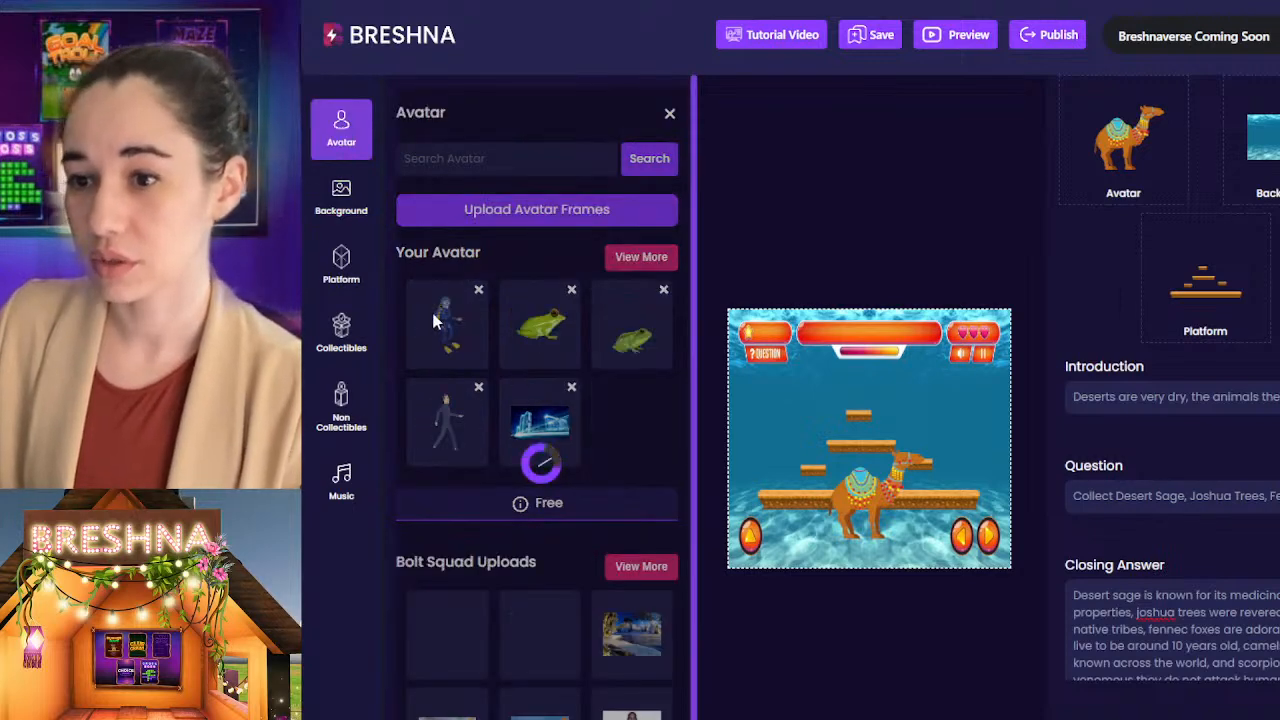
{"action": "left_click", "coordinate": [450, 328]}
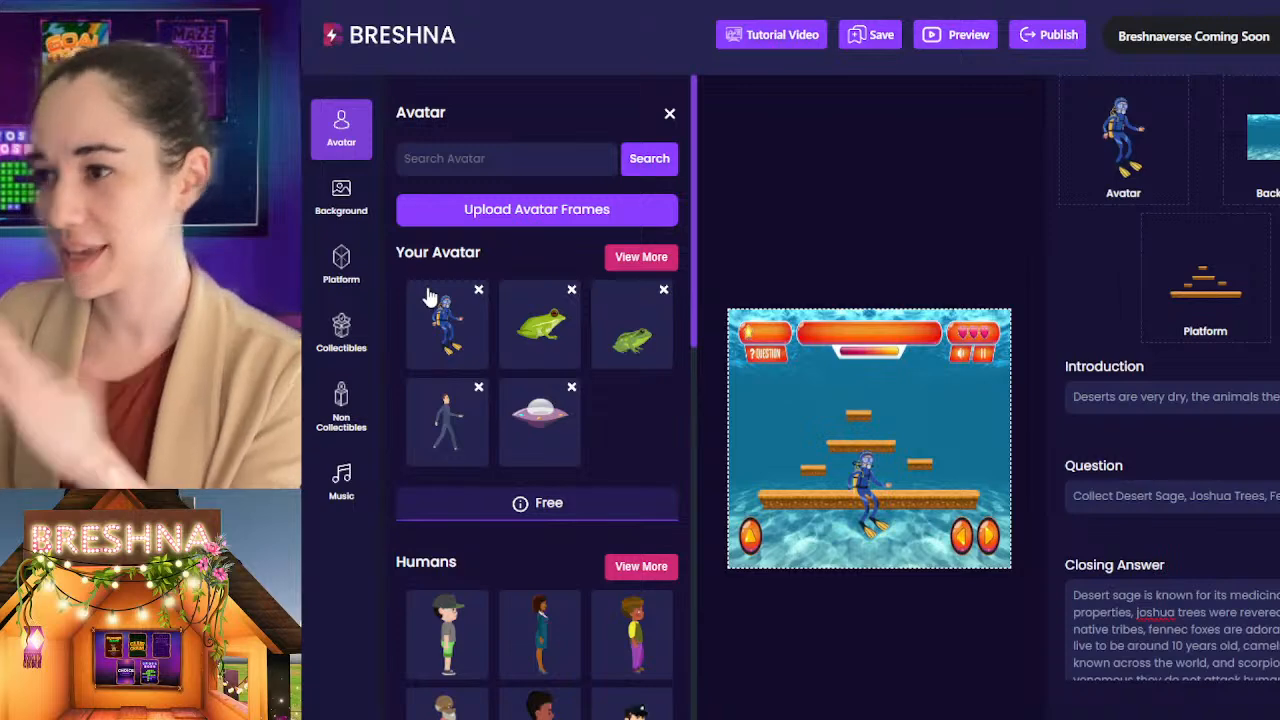
{"action": "scroll", "coordinate": [486, 669], "scroll_direction": "down", "scroll_amount": 5}
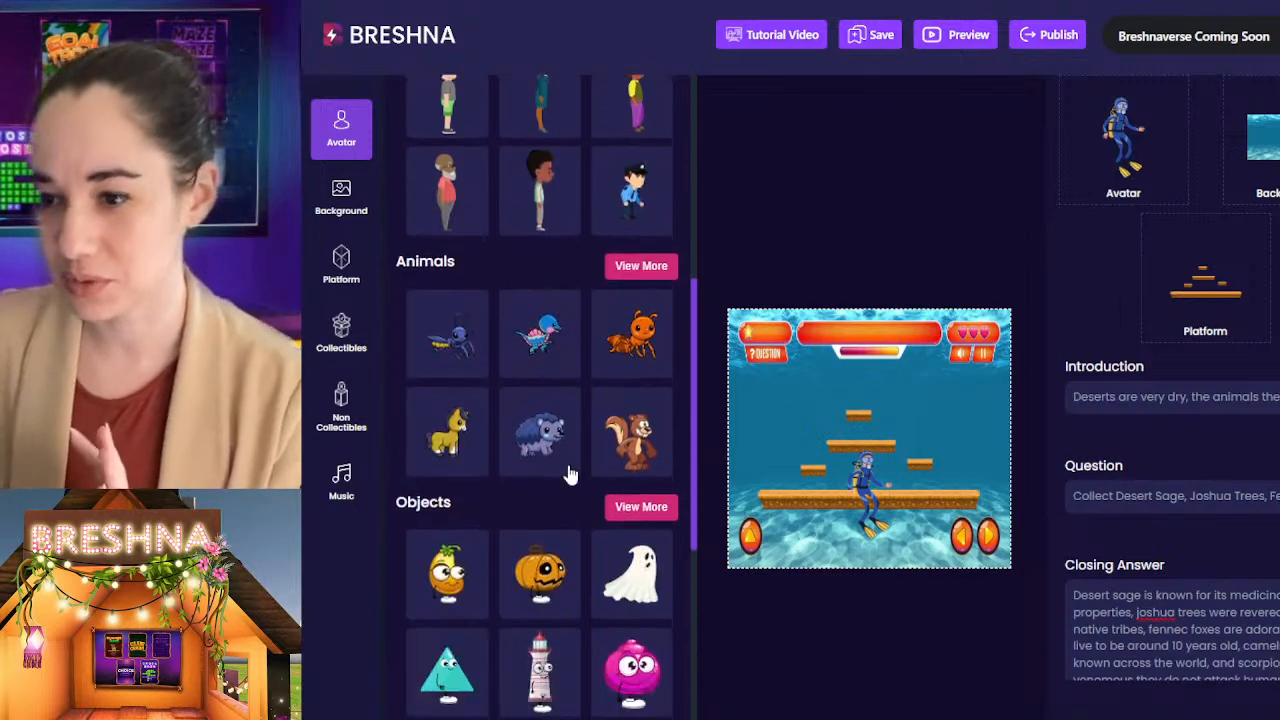
{"action": "scroll", "coordinate": [563, 489], "scroll_direction": "up", "scroll_amount": 3}
{"action": "scroll", "coordinate": [600, 470], "scroll_direction": "down", "scroll_amount": 1}
{"action": "left_click", "coordinate": [640, 446]}
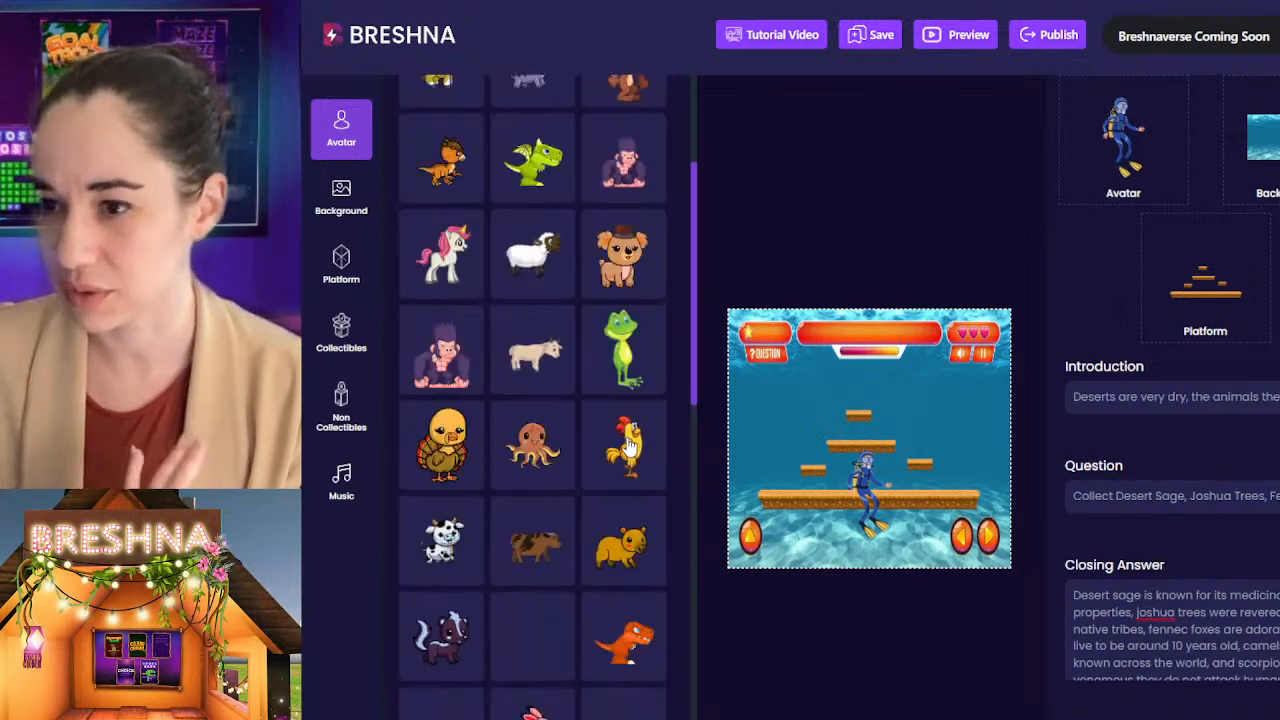
{"action": "scroll", "coordinate": [628, 447], "scroll_direction": "down", "scroll_amount": 3}
{"action": "scroll", "coordinate": [640, 455], "scroll_direction": "up", "scroll_amount": 6}
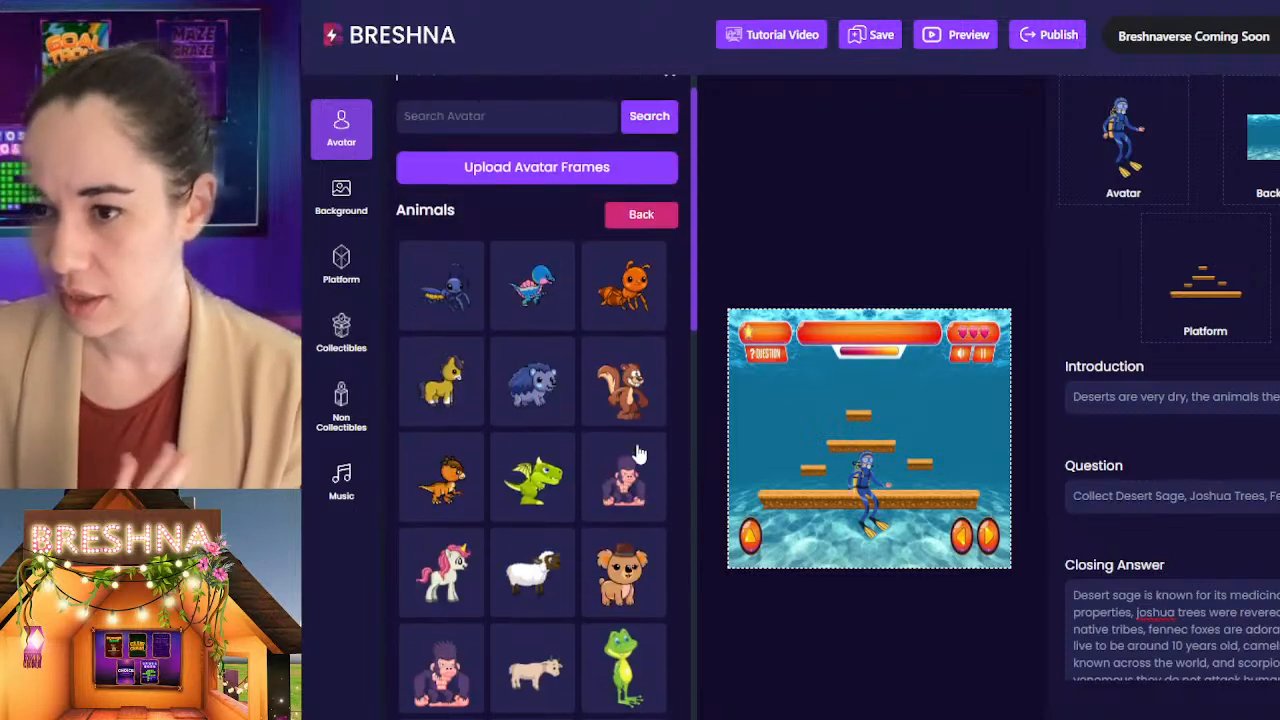
{"action": "scroll", "coordinate": [640, 455], "scroll_direction": "up", "scroll_amount": 1}
{"action": "scroll", "coordinate": [640, 455], "scroll_direction": "down", "scroll_amount": 5}
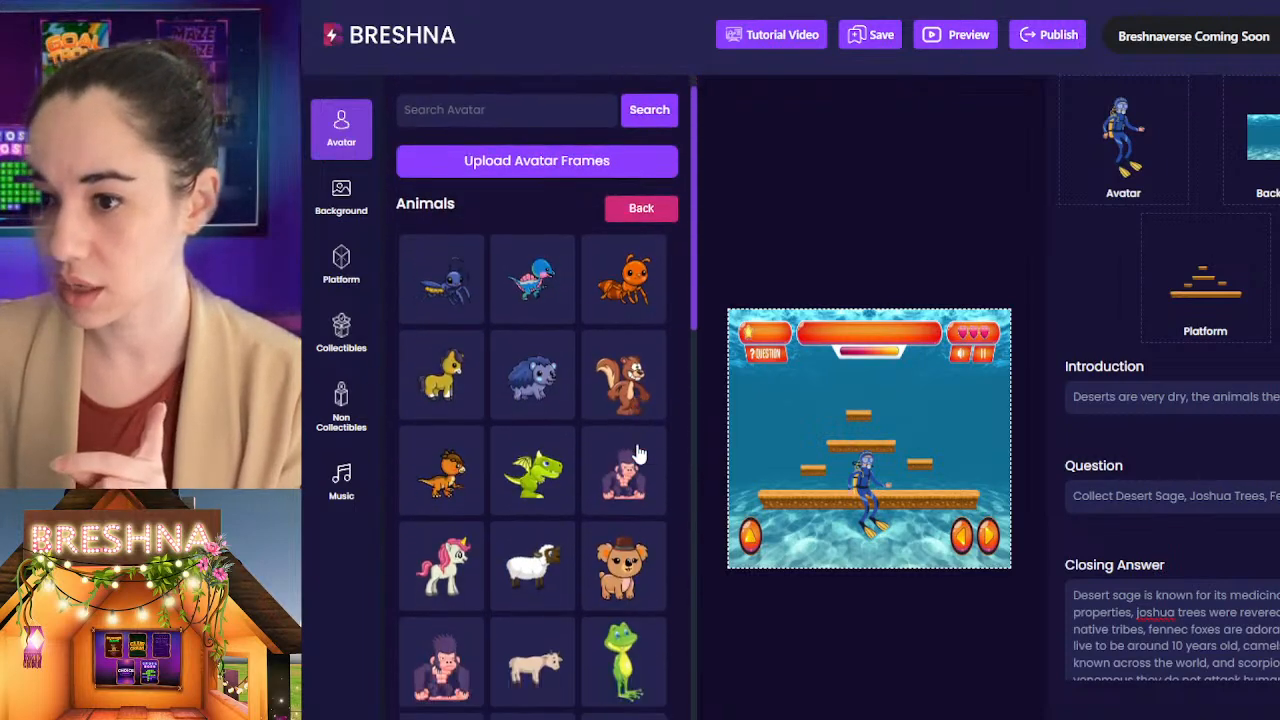
{"action": "left_click", "coordinate": [537, 373]}
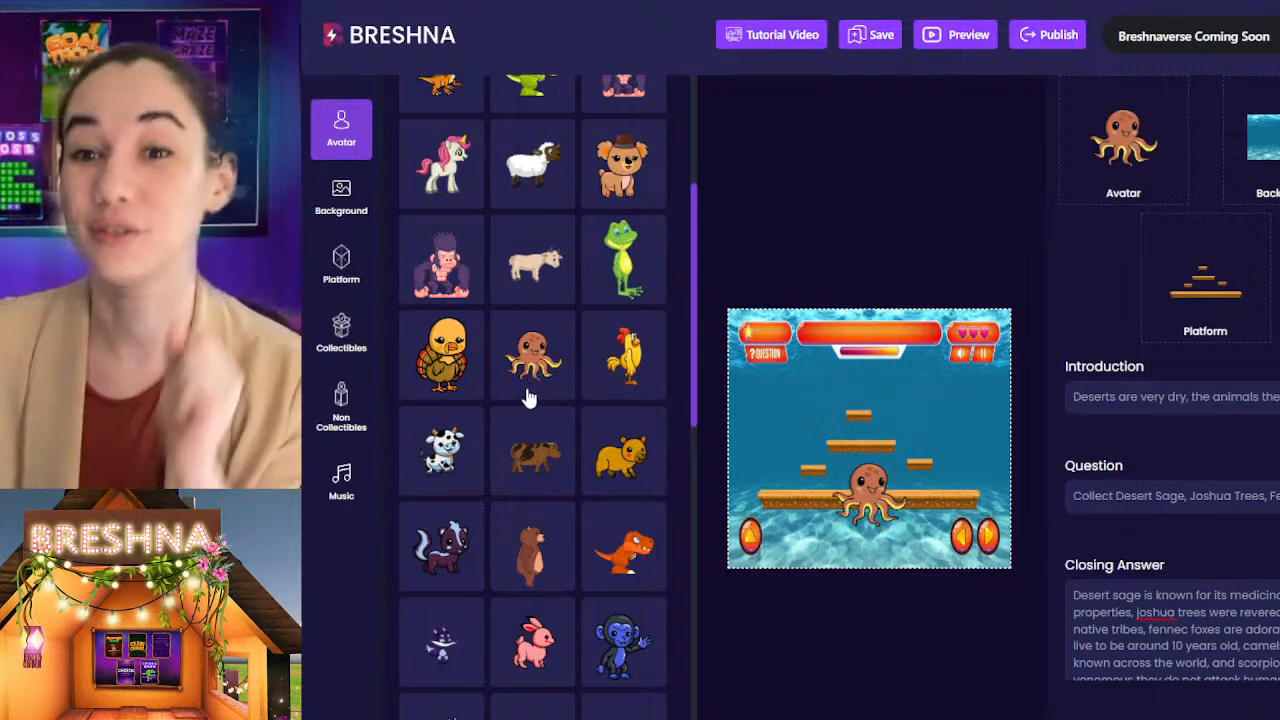
{"action": "left_click", "coordinate": [935, 701]}
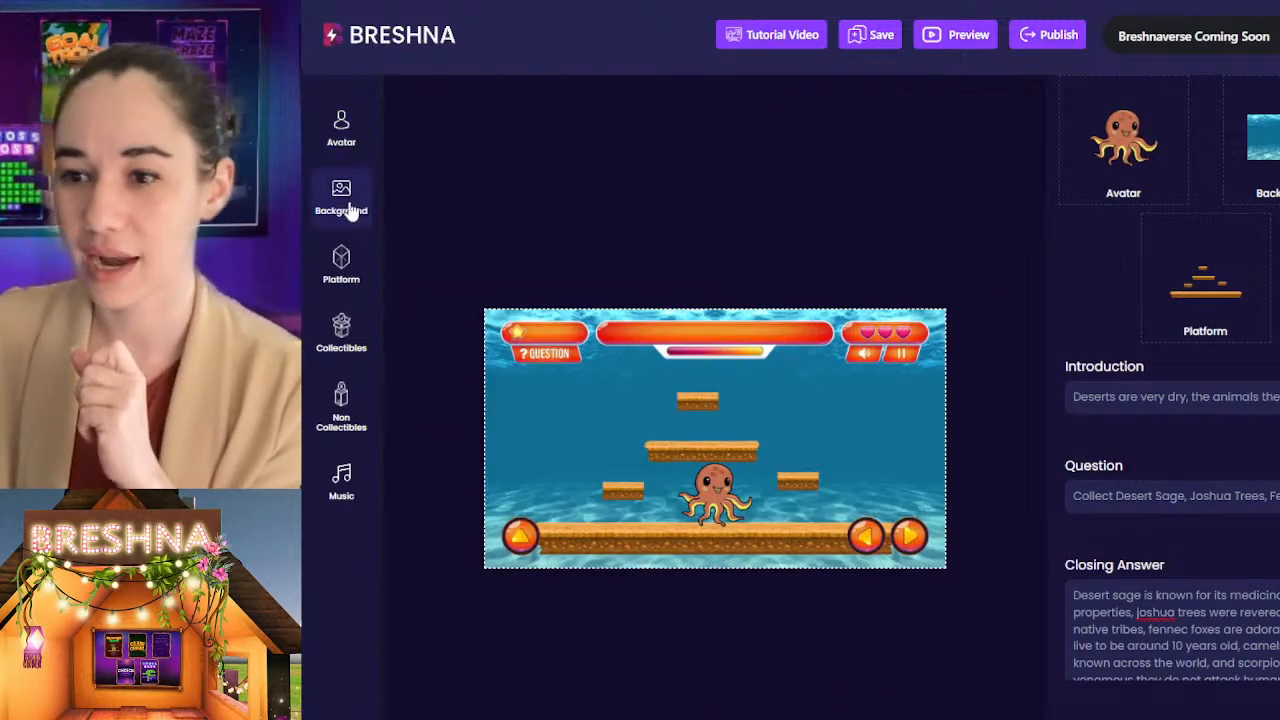
Step: Set the Level 2 platform to the icy white platform set
{"action": "left_click", "coordinate": [345, 268]}
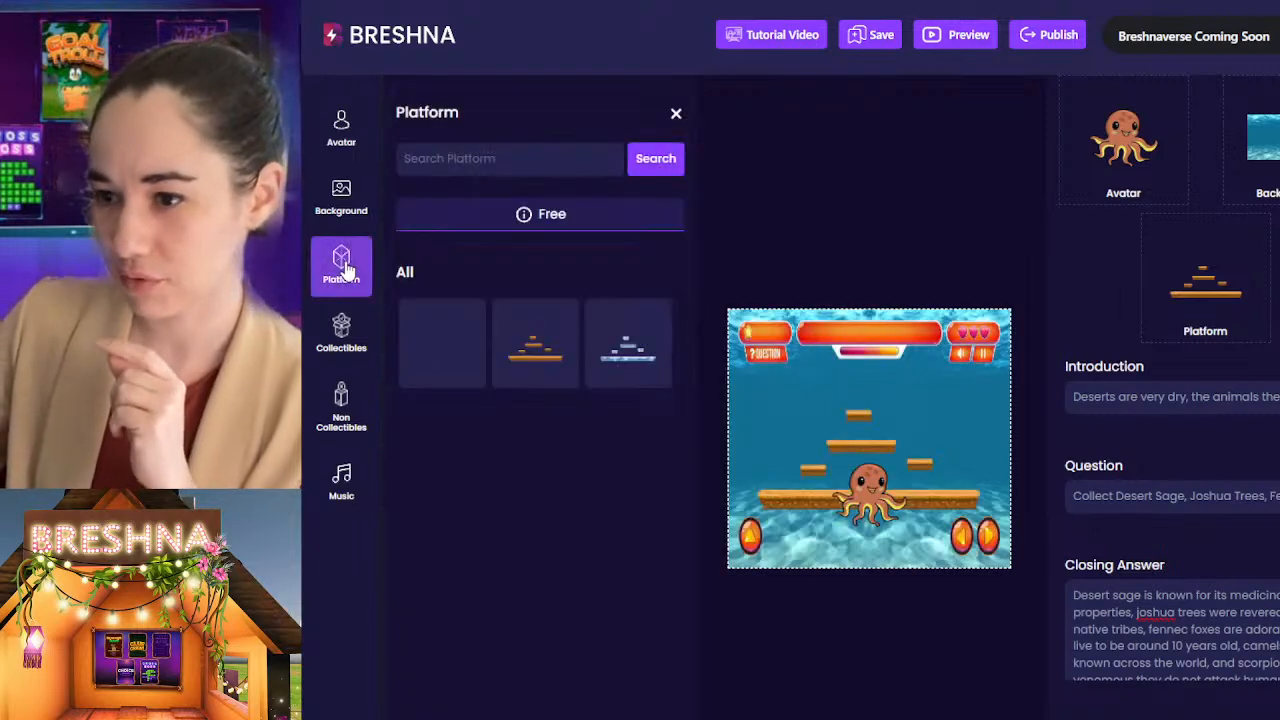
{"action": "left_click", "coordinate": [628, 345]}
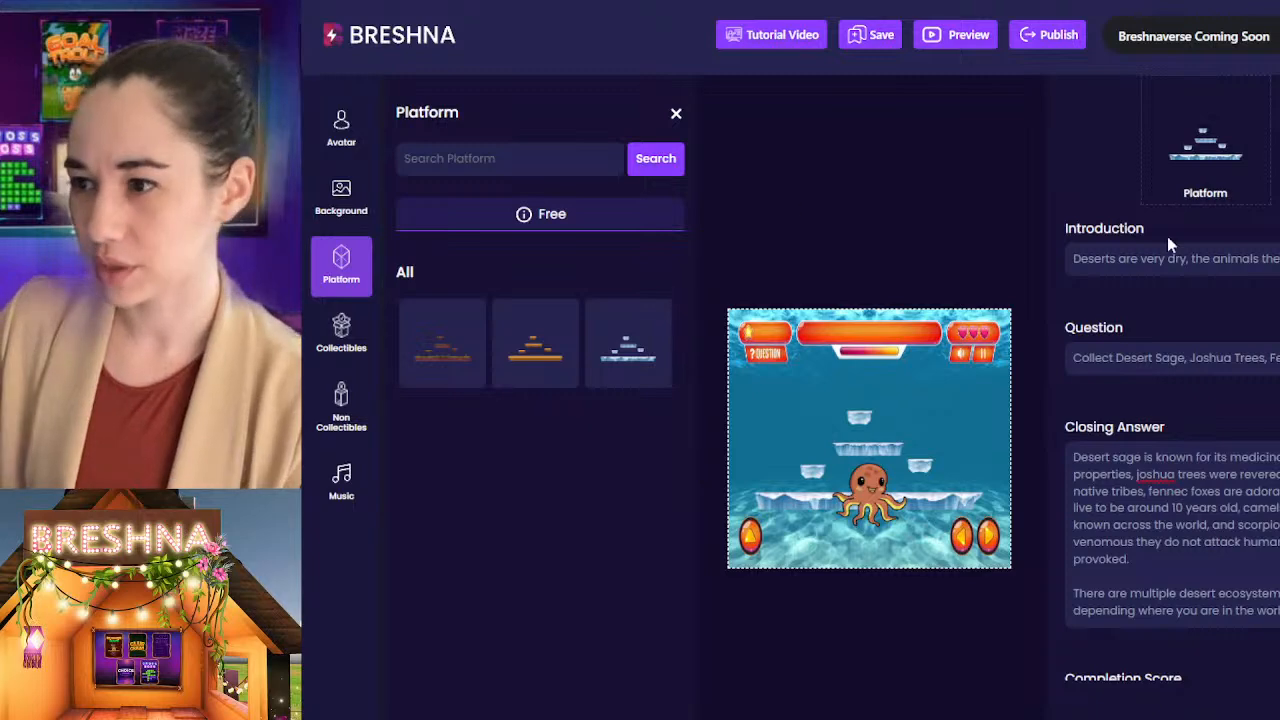
{"action": "scroll", "coordinate": [1167, 240], "scroll_direction": "up", "scroll_amount": 3}
{"action": "left_click", "coordinate": [1218, 248]}
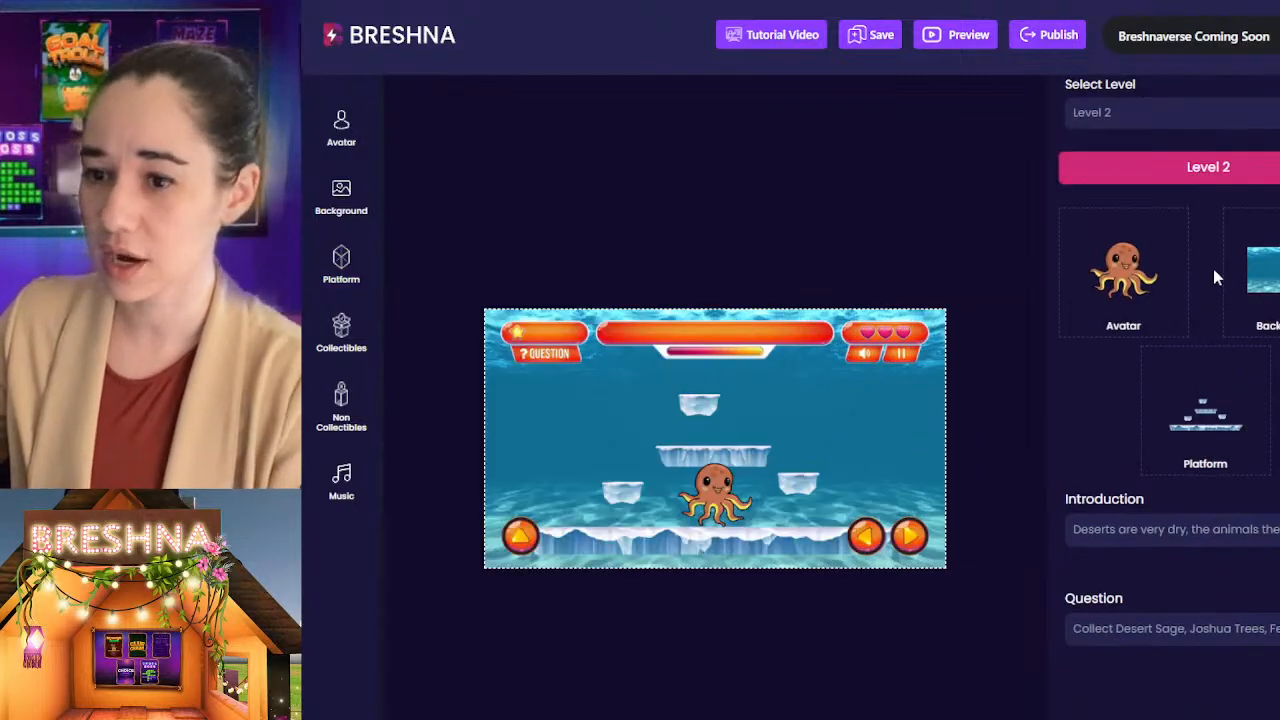
Step: Replace the Level 2 Introduction with "There's more ocean on Earth that there is dry land!"
{"action": "scroll", "coordinate": [1213, 277], "scroll_direction": "down", "scroll_amount": 3}
{"action": "left_click", "coordinate": [1088, 170]}
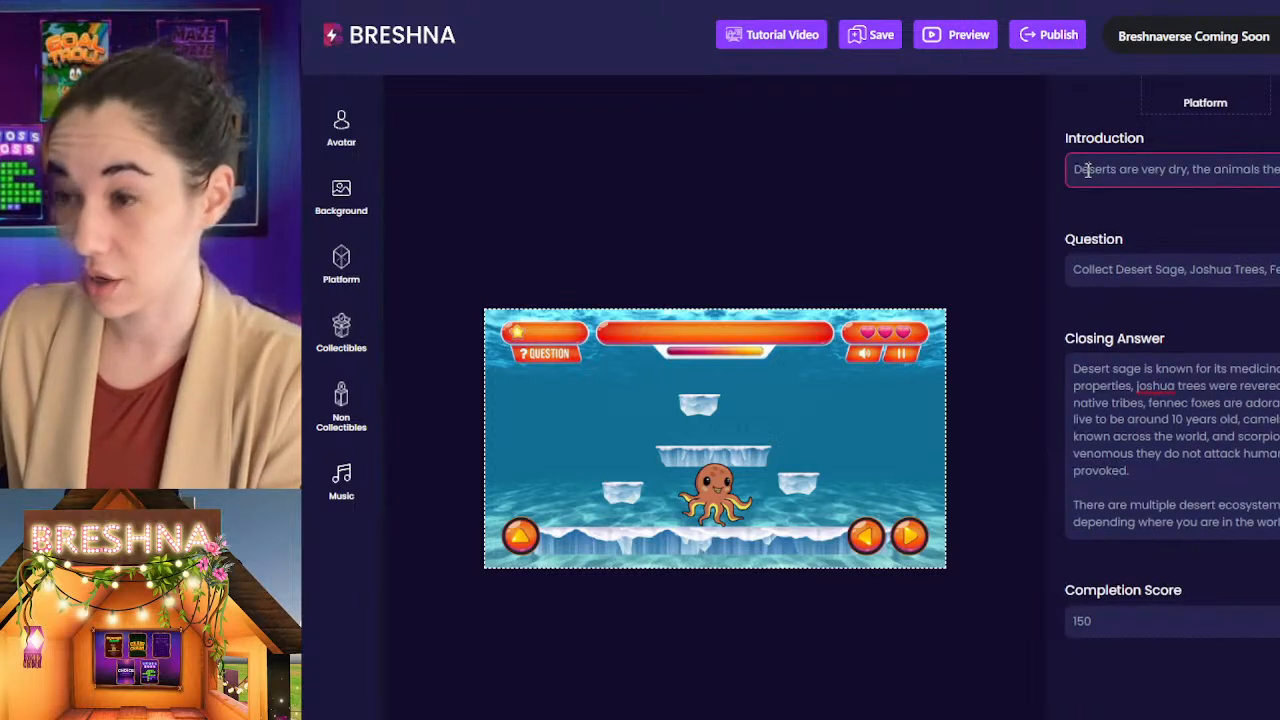
{"action": "key", "text": "ctrl+a"}
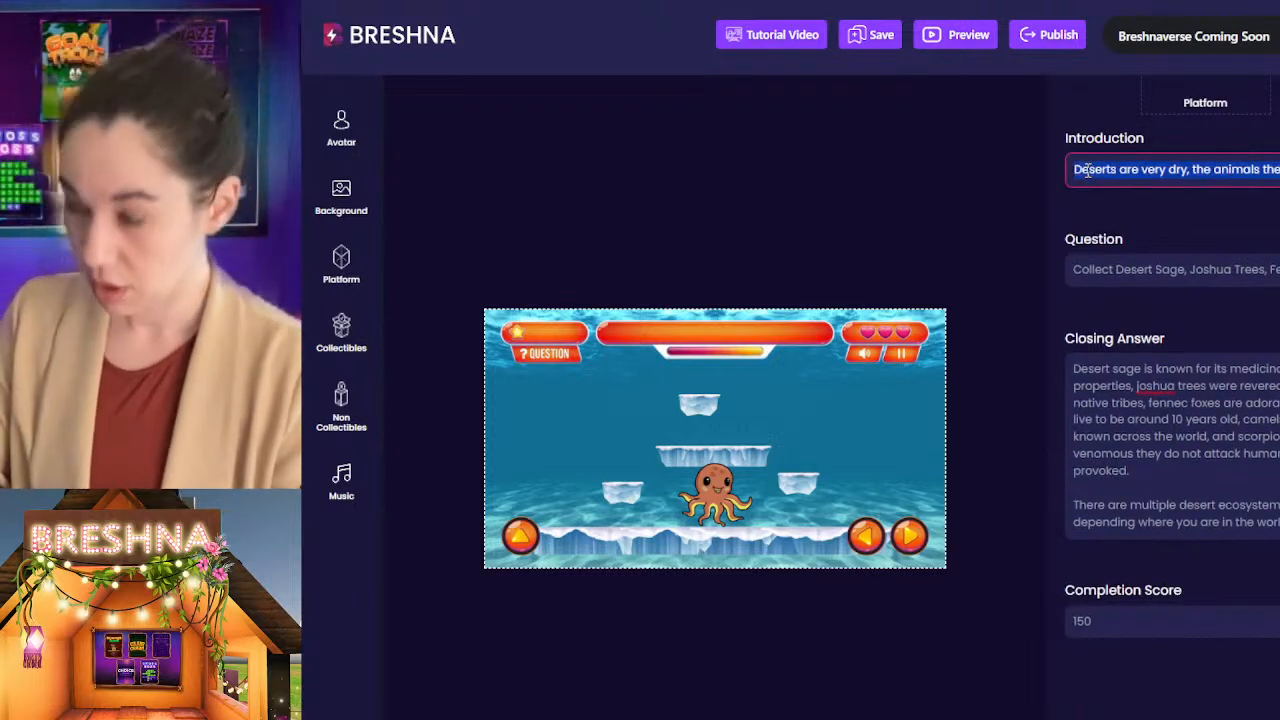
{"action": "type", "text": "There are"}
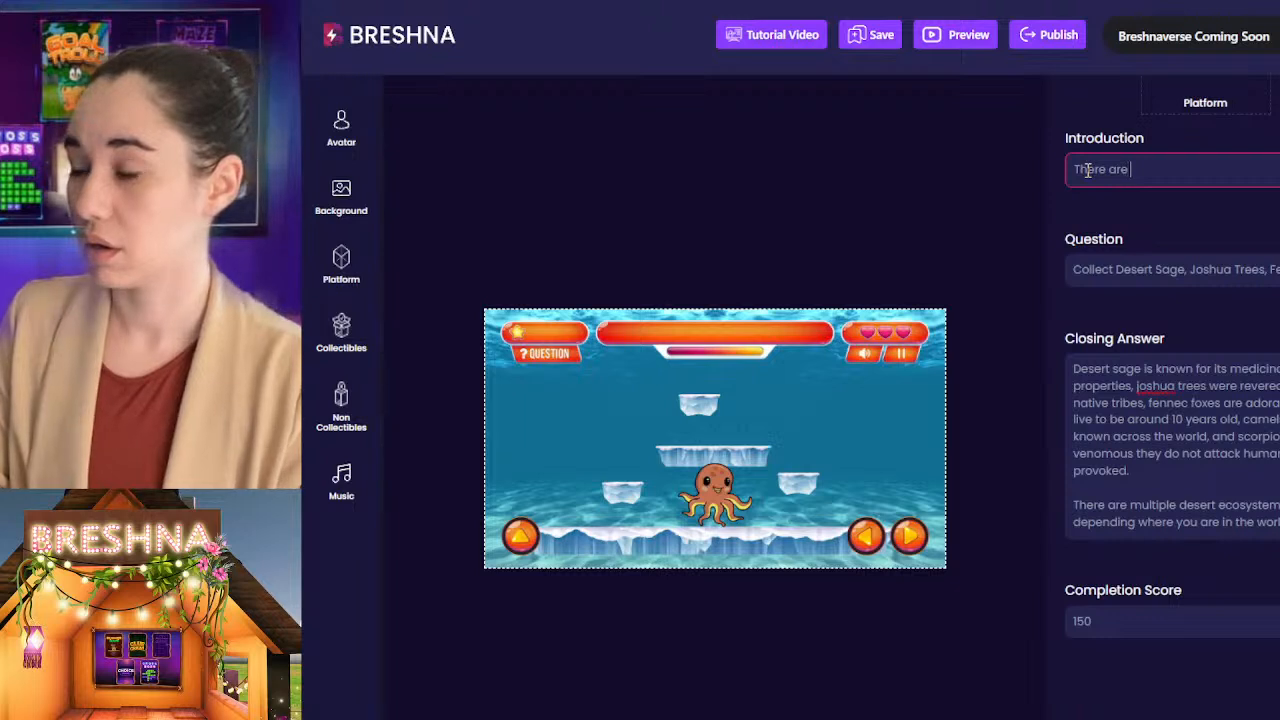
{"action": "key", "text": "BackSpace"}
{"action": "key", "text": "BackSpace"}
{"action": "key", "text": "BackSpace"}
{"action": "key", "text": "BackSpace"}
{"action": "type", "text": "'s "}
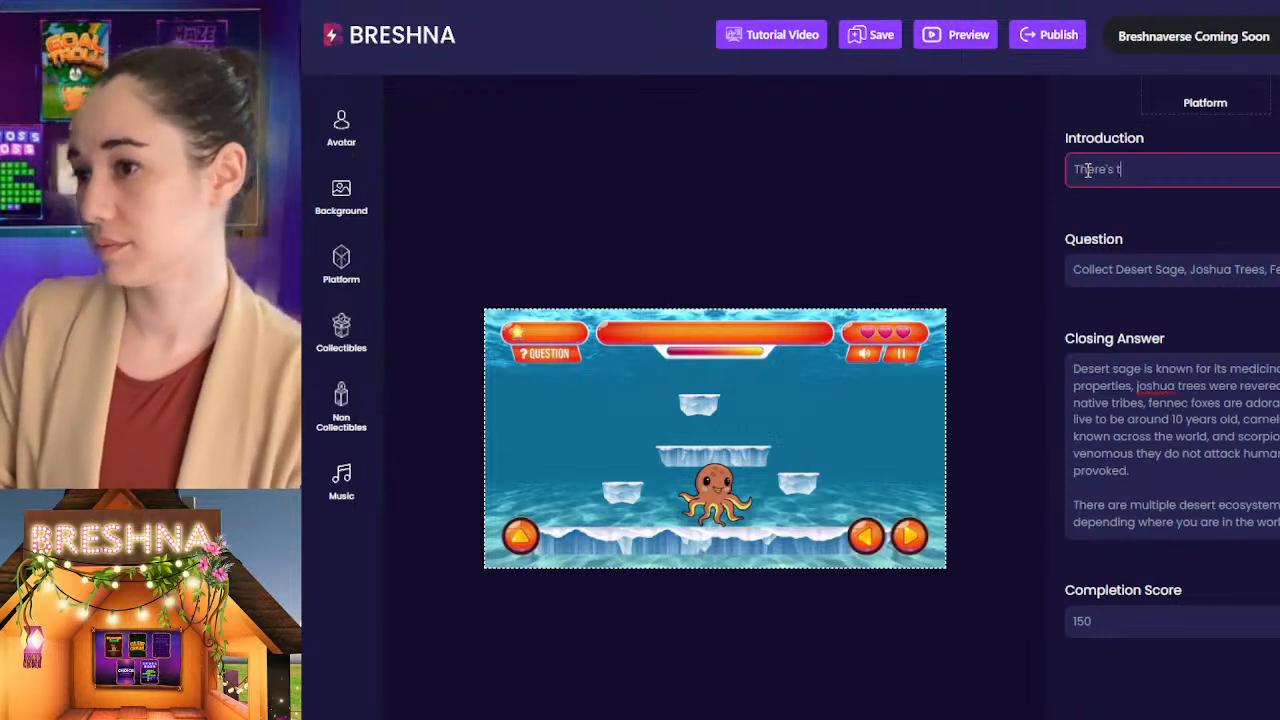
{"action": "type", "text": "more ocaen"}
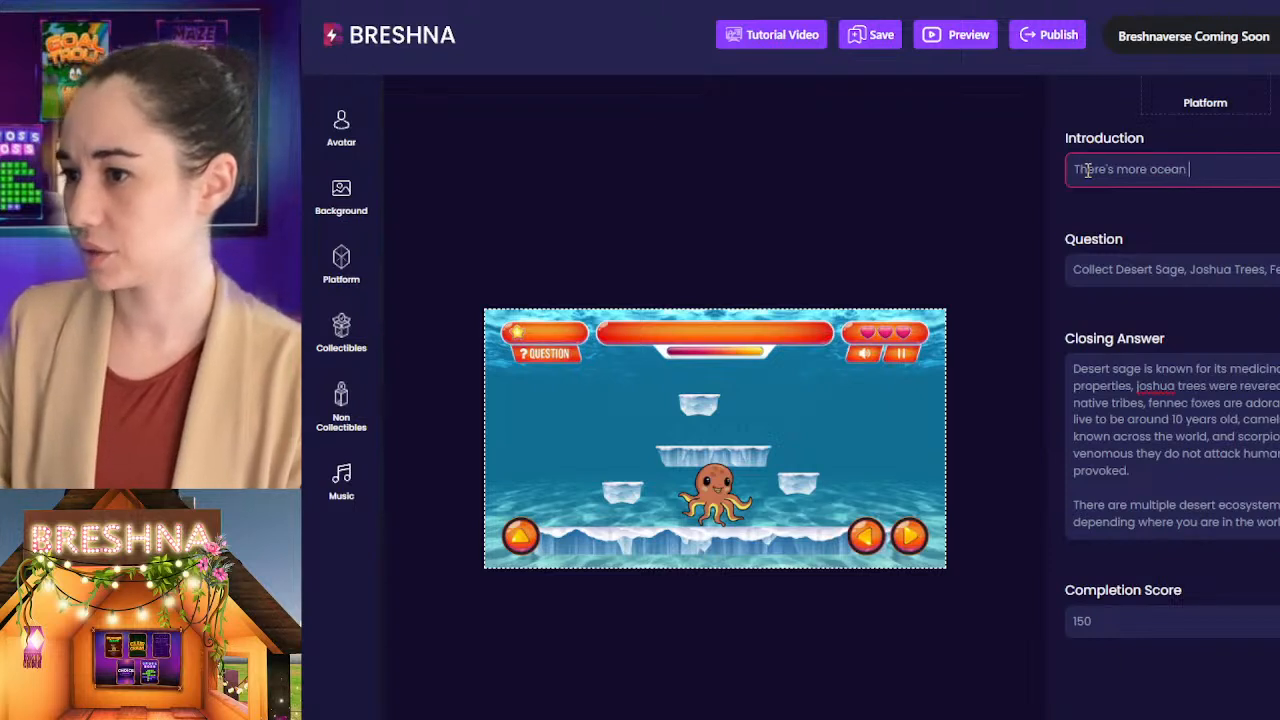
{"action": "type", "text": " on Earth tha"}
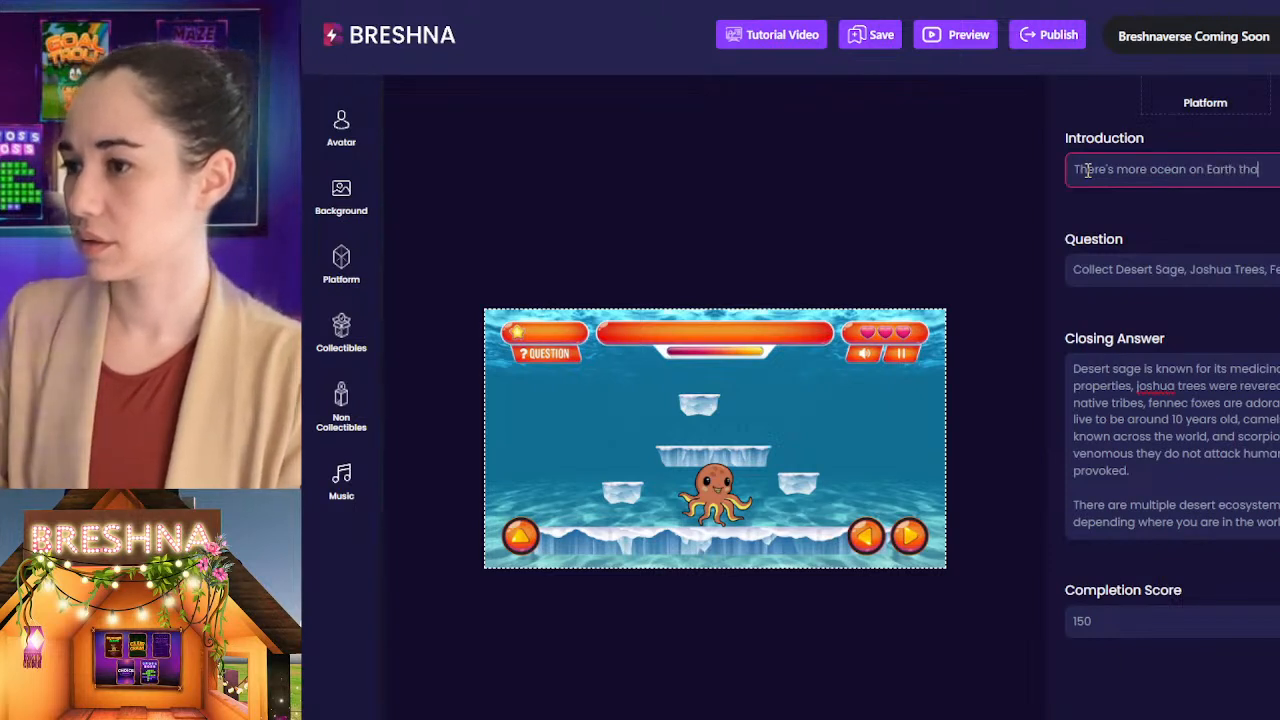
{"action": "type", "text": "t the"}
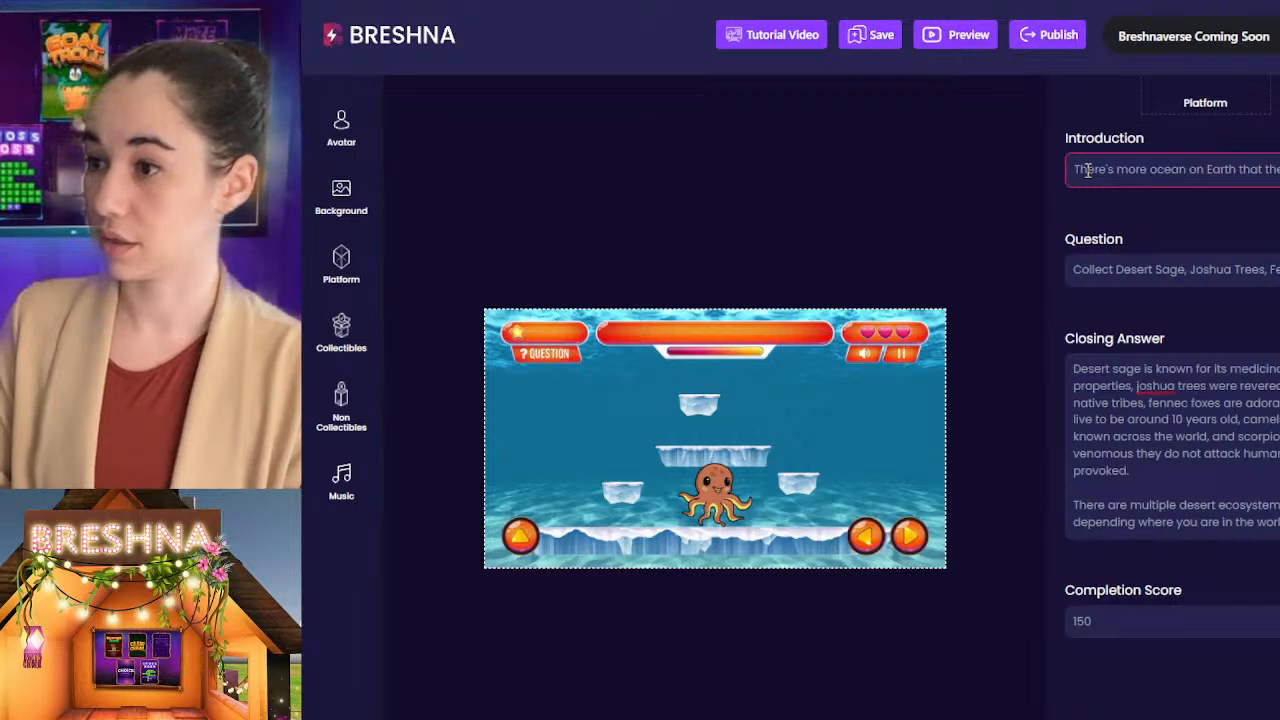
{"action": "type", "text": "land"}
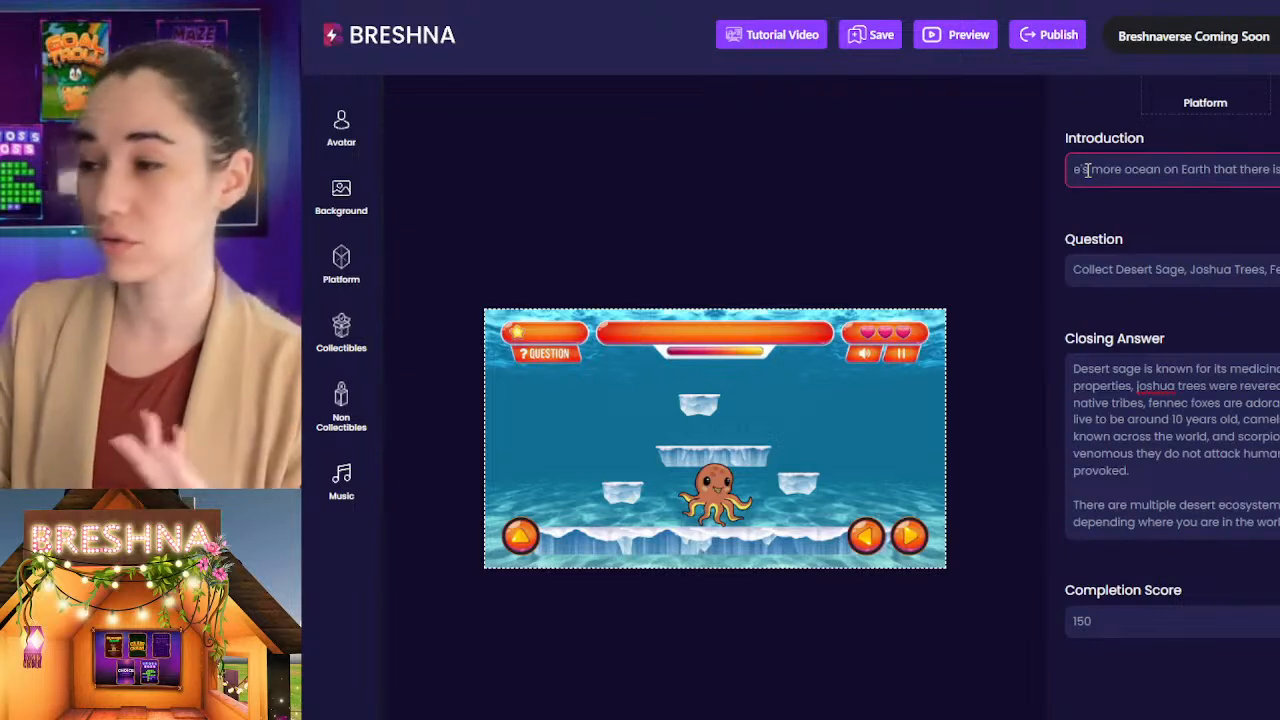
Step: Continue the Introduction with "There are fish, dolphins, and aquatic plants like seaweed!"
{"action": "type", "text": "The ocean "}
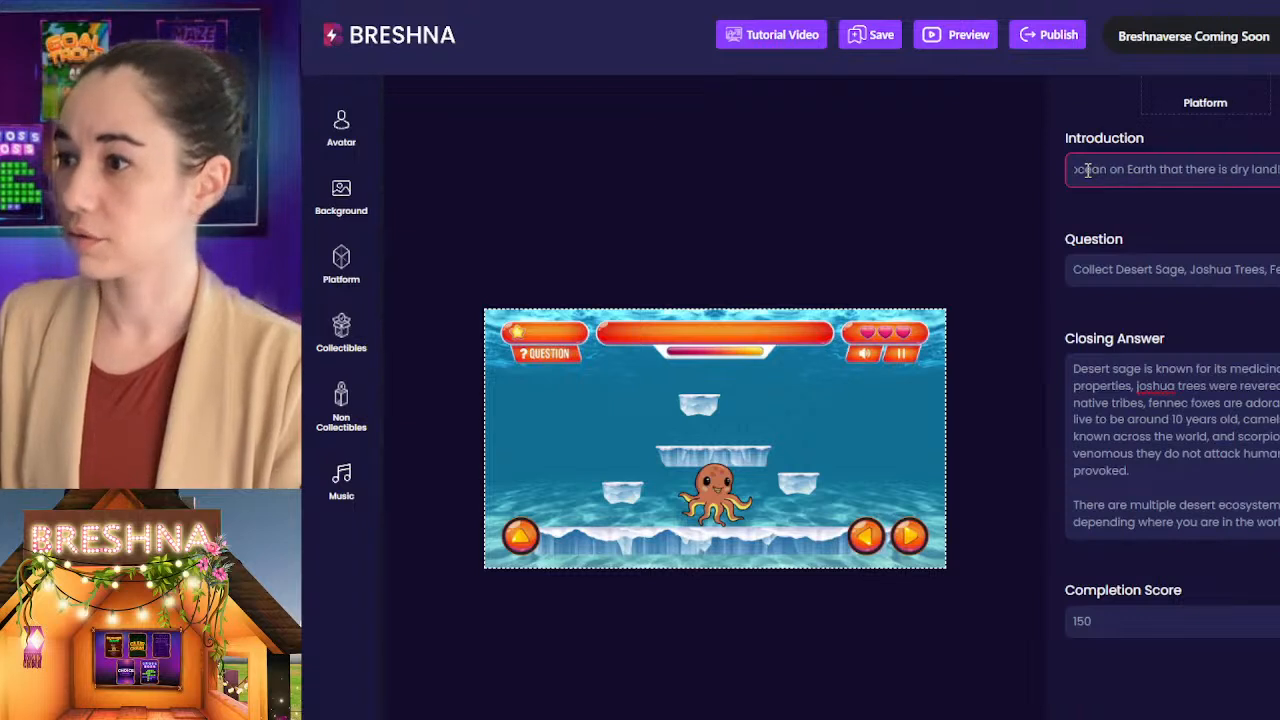
{"action": "type", "text": "dedolphins, wh"}
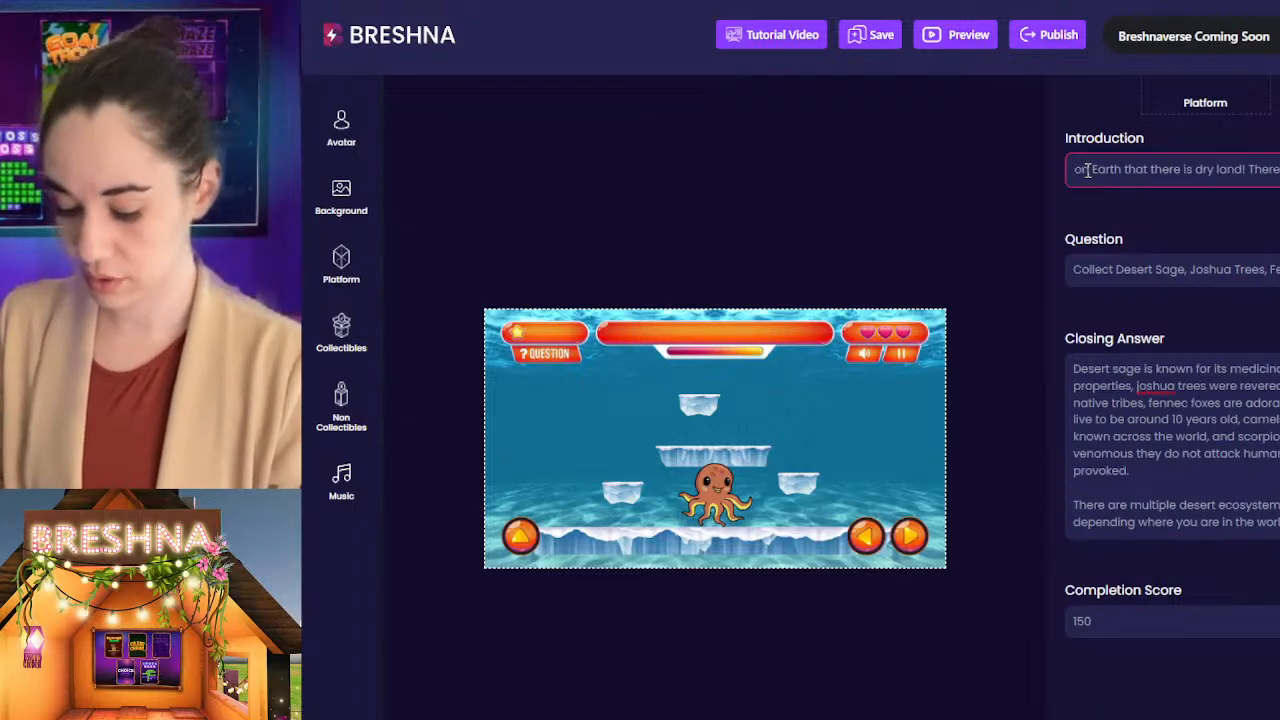
{"action": "type", "text": "al"}
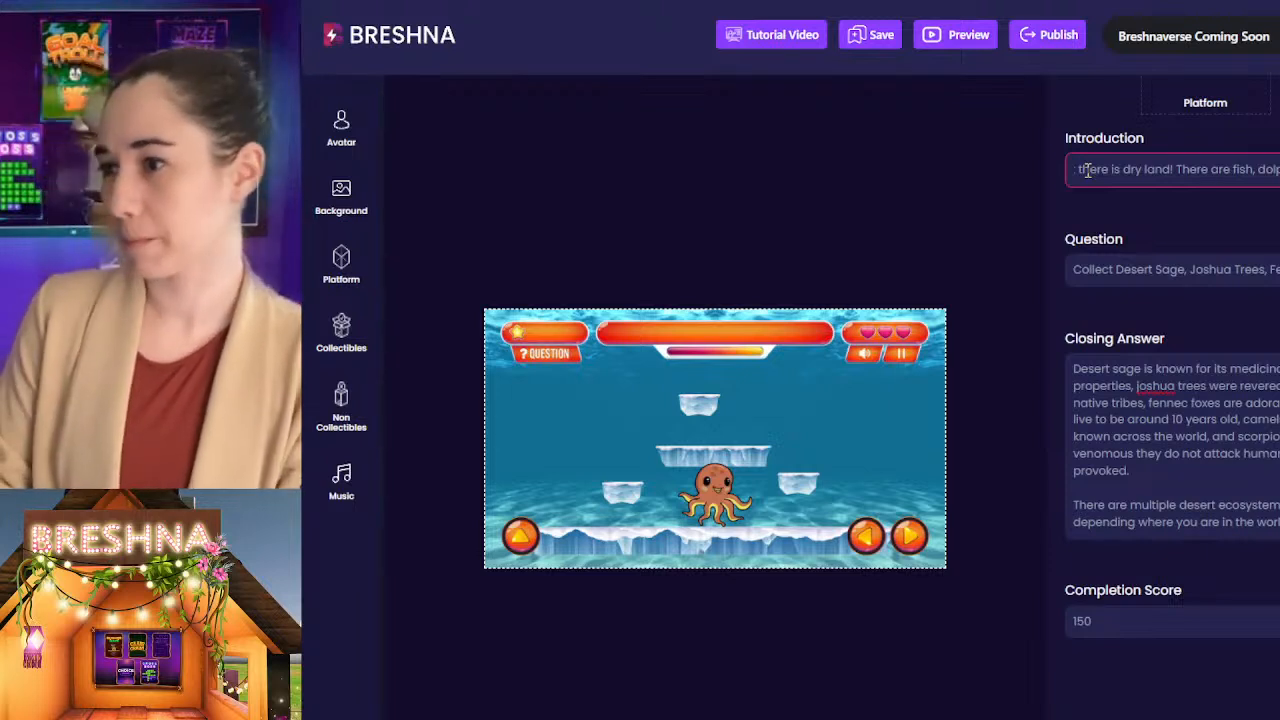
{"action": "type", "text": "es, a"}
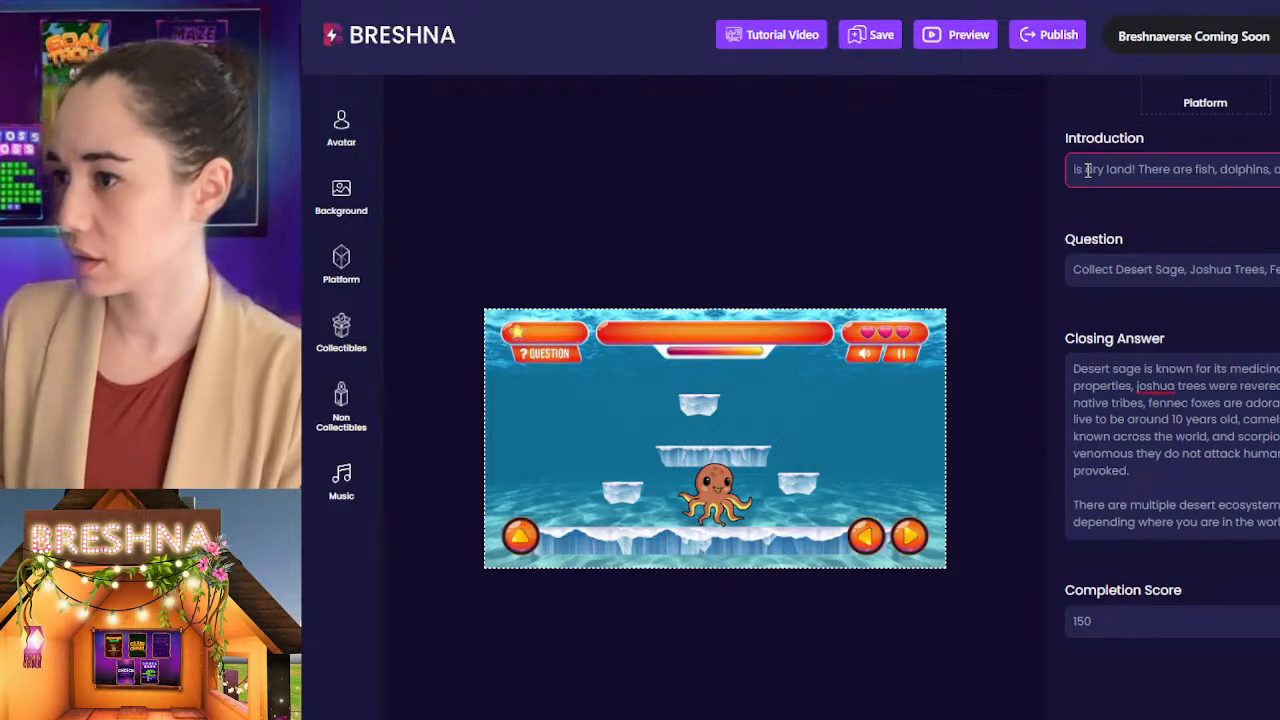
{"action": "type", "text": "tic plan"}
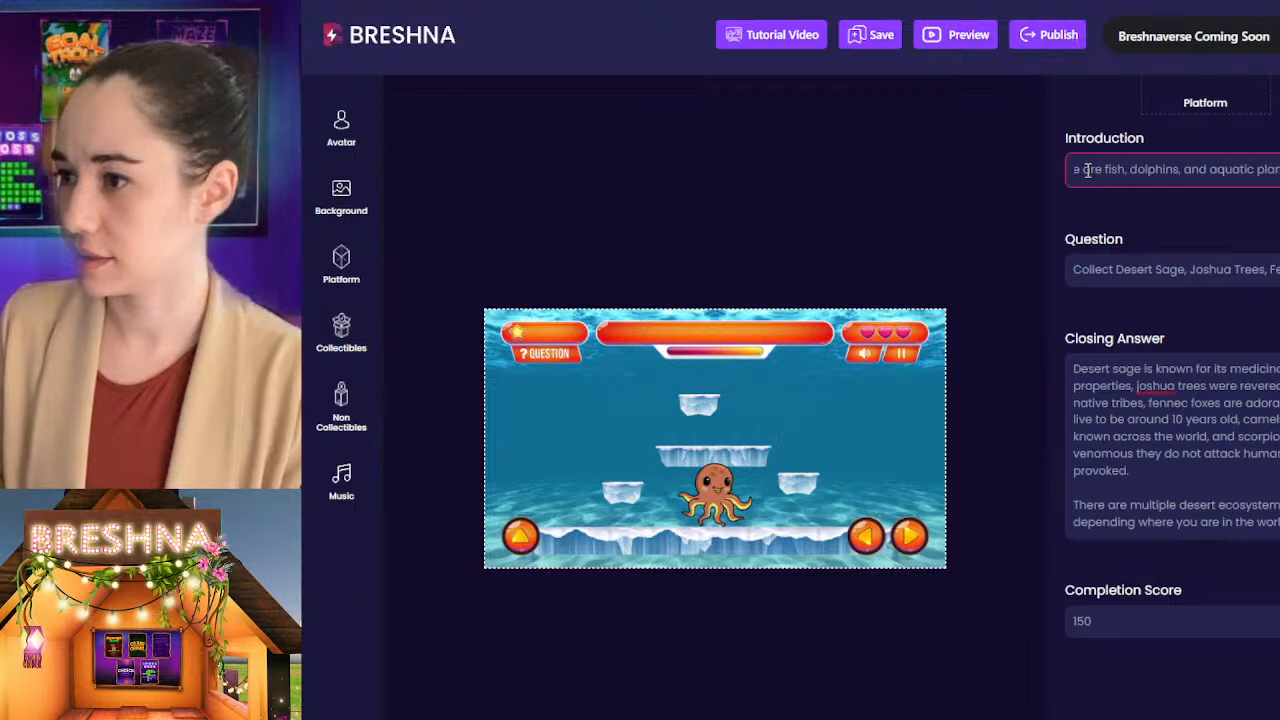
{"action": "type", "text": "ts in seaweeded"}
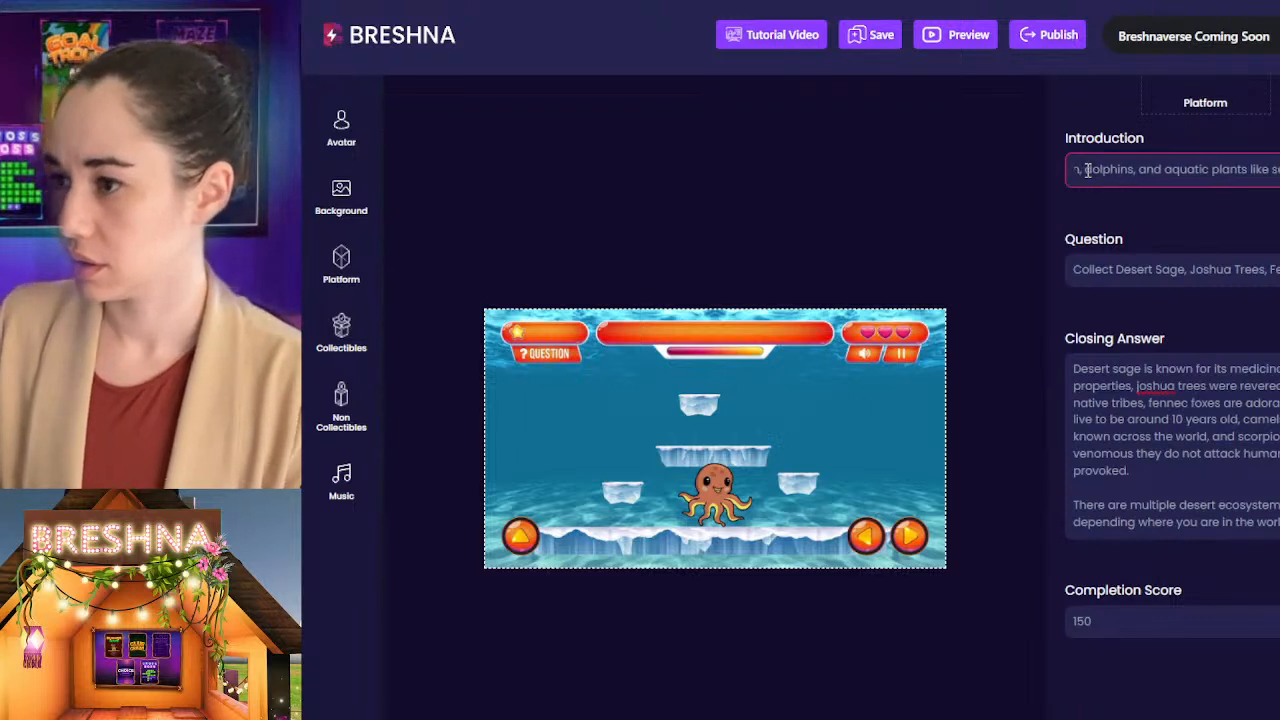
{"action": "key", "text": "BackSpace"}
{"action": "key", "text": "BackSpace"}
{"action": "type", "text": "e"}
{"action": "type", "text": " and co"}
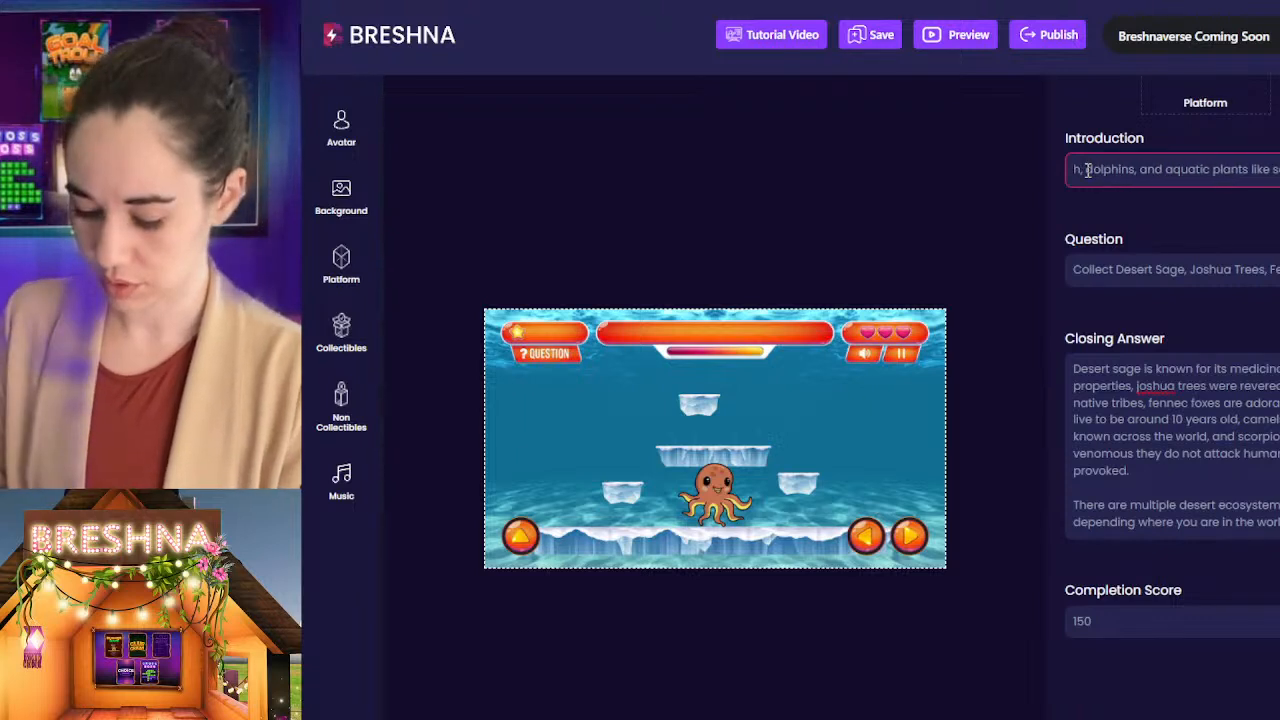
{"action": "type", "text": "e o"}
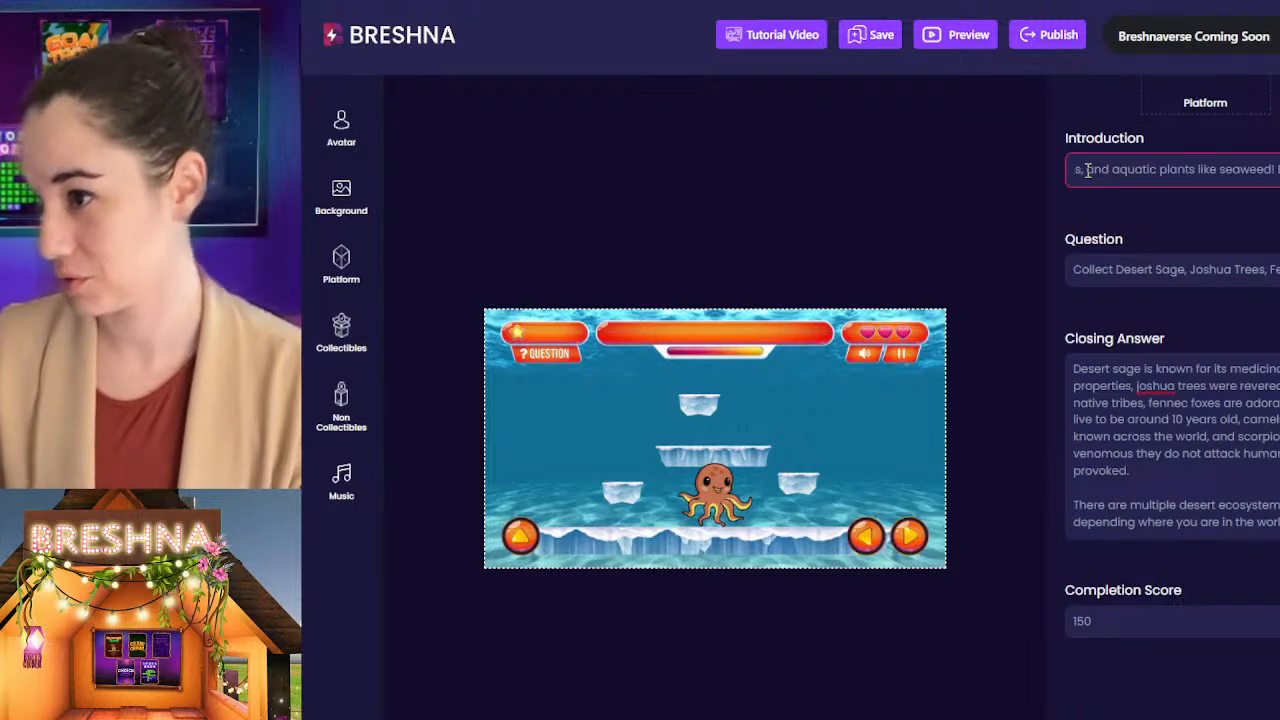
Step: Add a warning to the Introduction that begins "But watch out for sharks and other sea creatures that"
{"action": "type", "text": "t"}
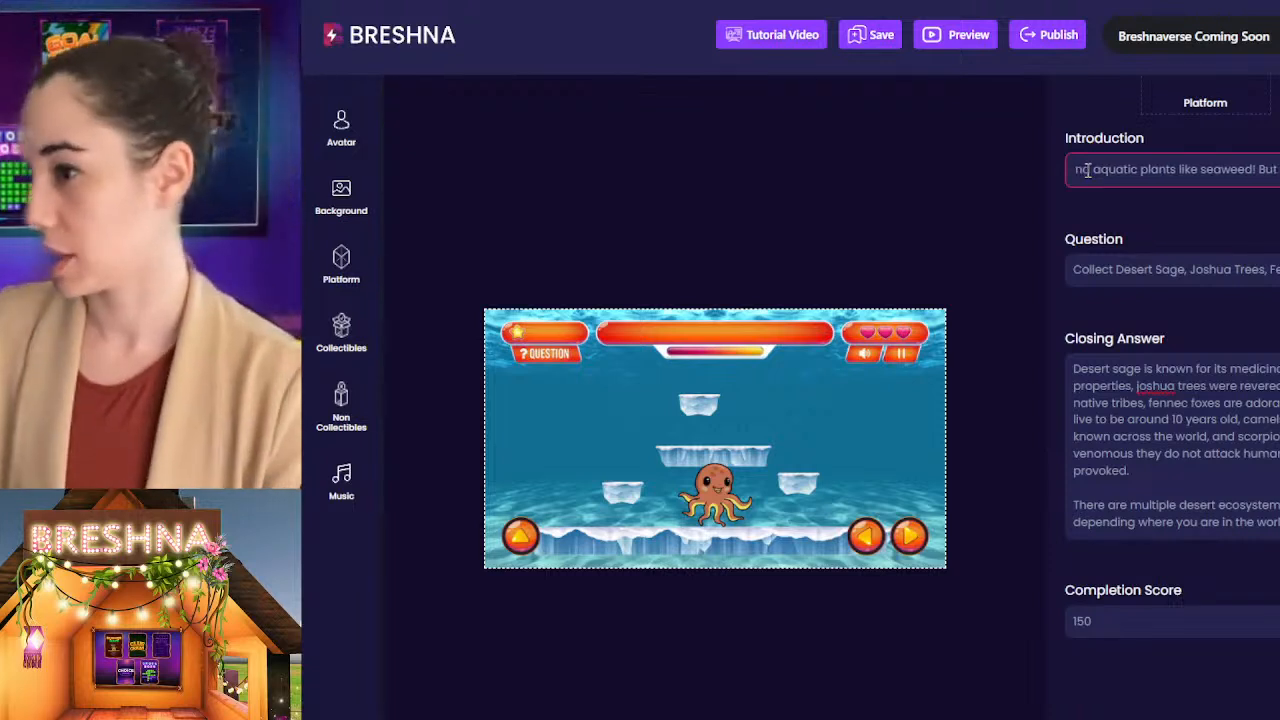
{"action": "type", "text": "her sea cre"}
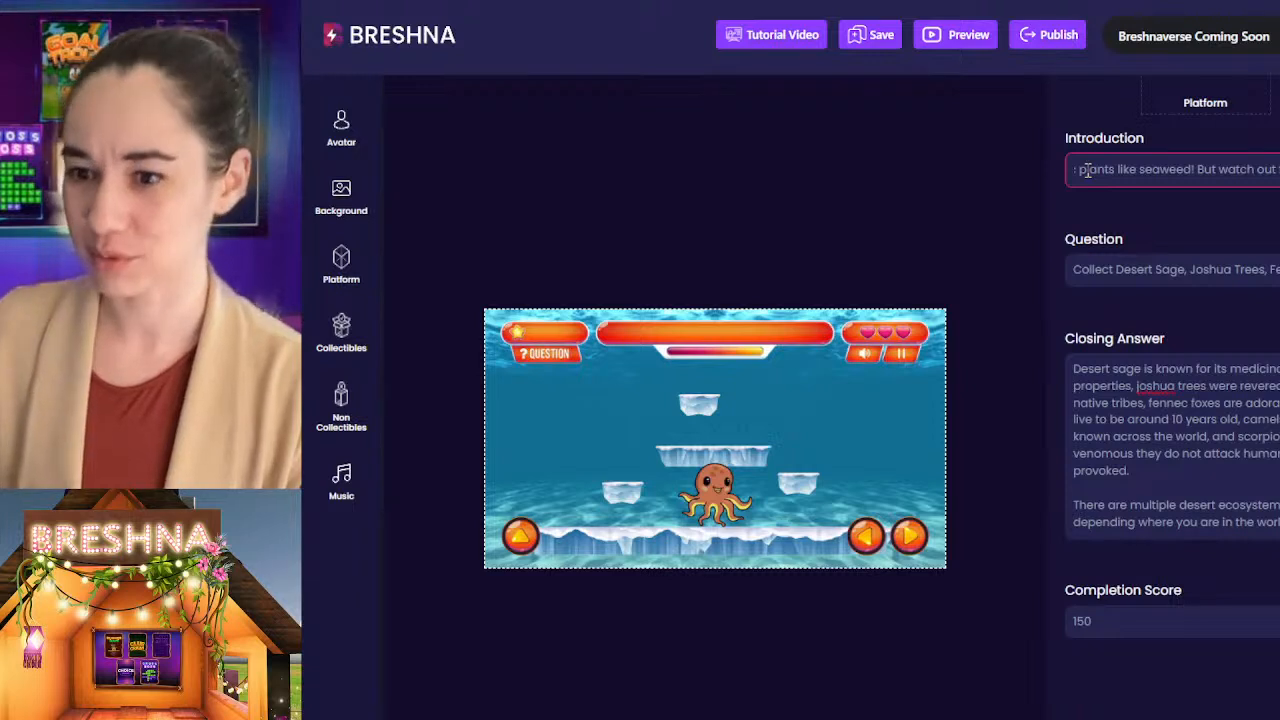
{"action": "type", "text": "atur"}
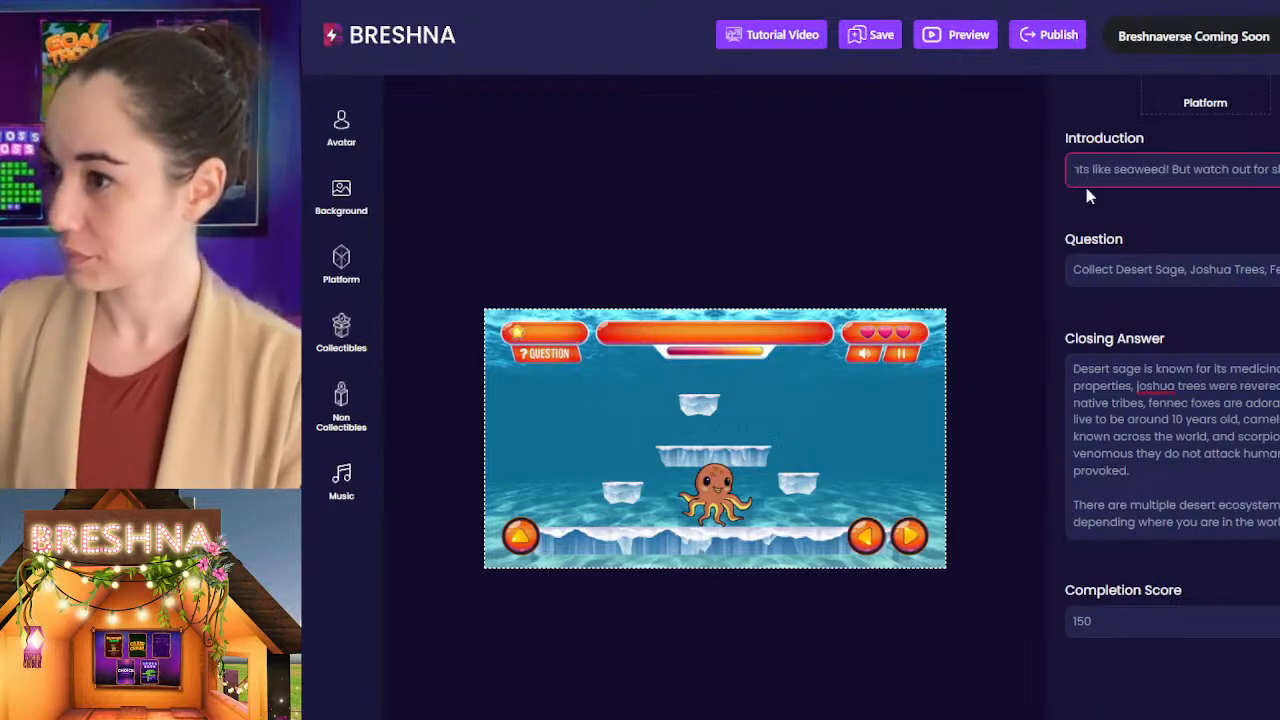
{"action": "type", "text": "e"}
{"action": "key", "text": "BackSpace"}
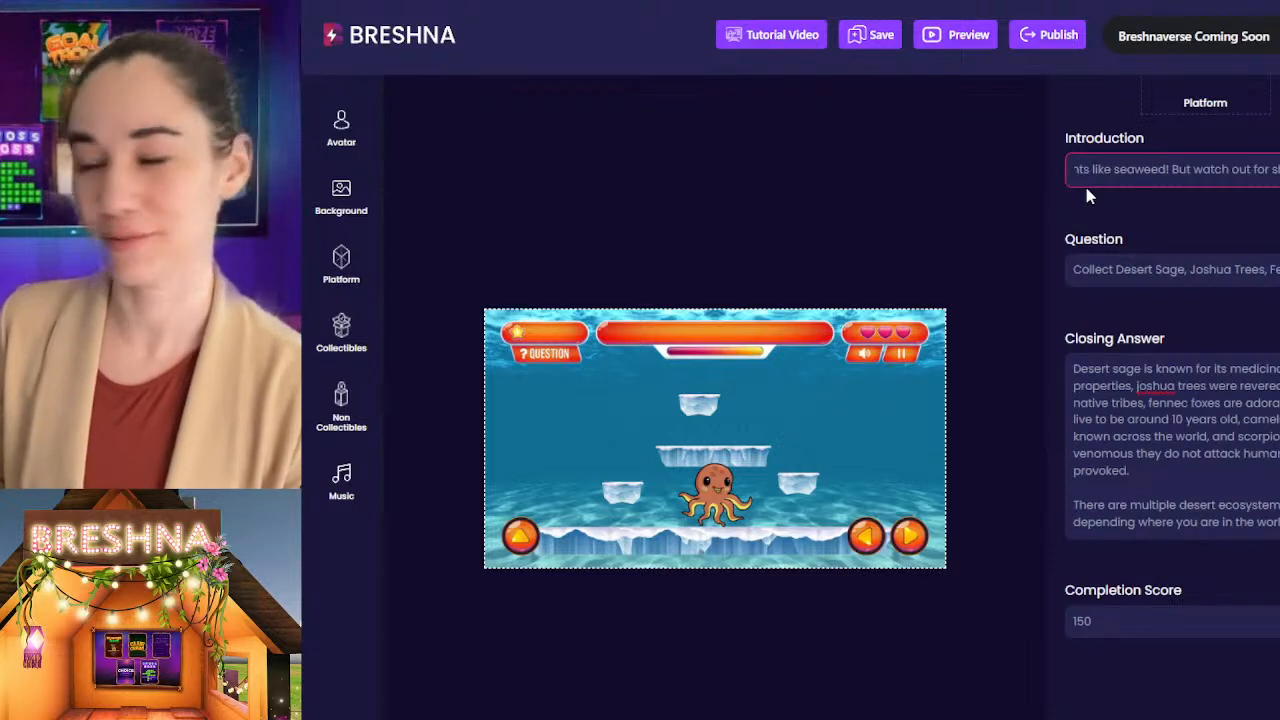
{"action": "type", "text": "es th"}
{"action": "key", "text": "BackSpace"}
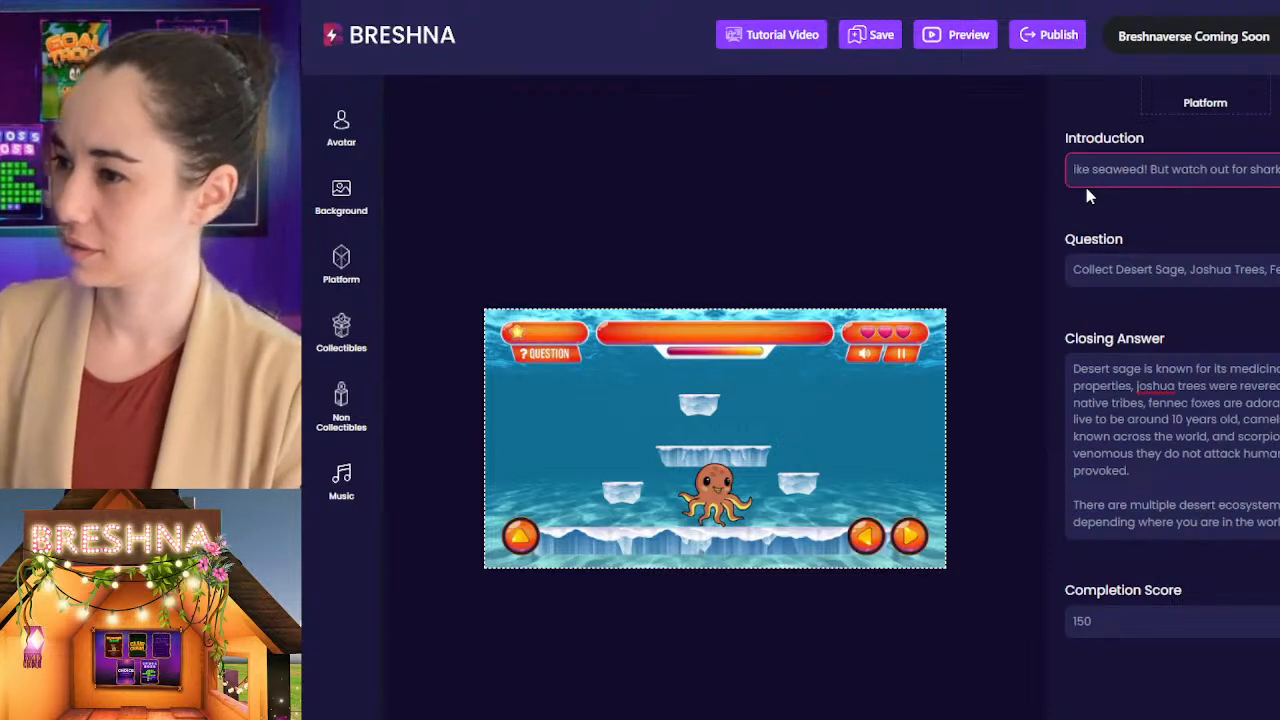
{"action": "type", "text": "hat"}
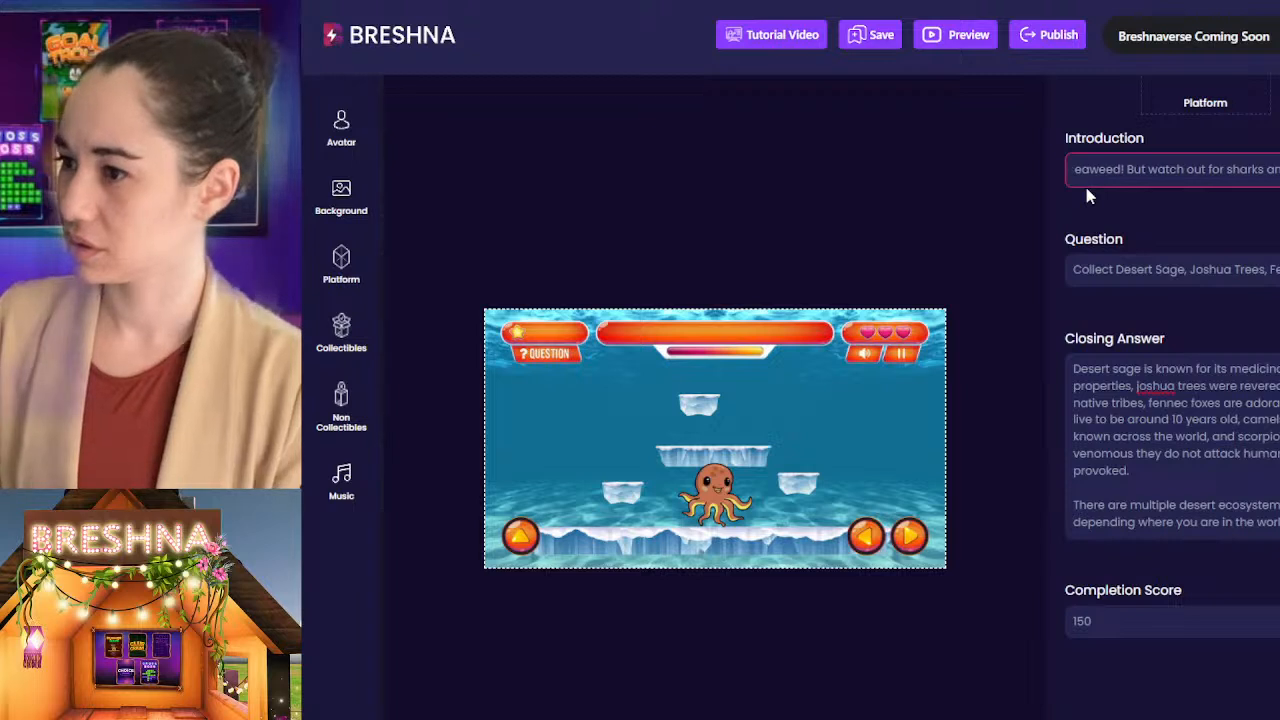
Step: Remove all the desert collectibles and the scorpion non-collectibles from Level 2
{"action": "scroll", "coordinate": [1090, 190], "scroll_direction": "down", "scroll_amount": 2}
{"action": "scroll", "coordinate": [1152, 170], "scroll_direction": "up", "scroll_amount": 2}
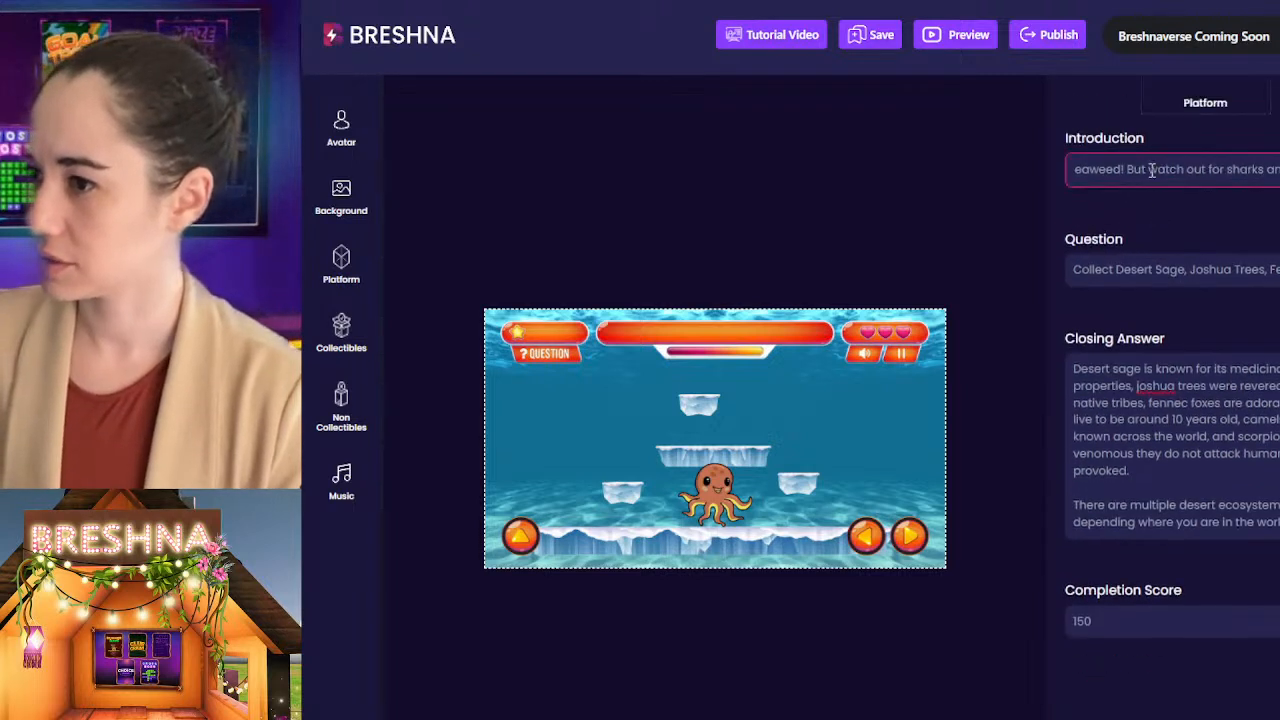
{"action": "left_click", "coordinate": [1155, 269]}
{"action": "key", "text": "ctrl+a"}
{"action": "scroll", "coordinate": [1155, 269], "scroll_direction": "down", "scroll_amount": 5}
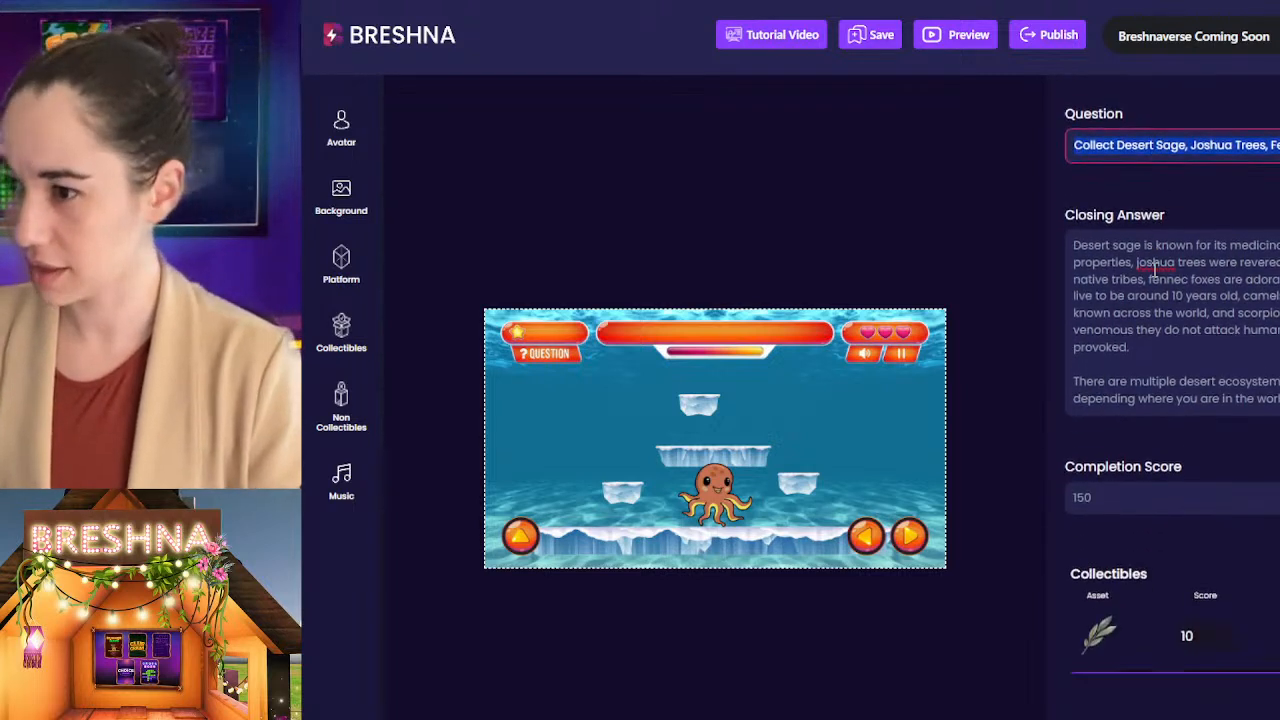
{"action": "left_click", "coordinate": [1278, 308]}
{"action": "left_click", "coordinate": [1278, 308]}
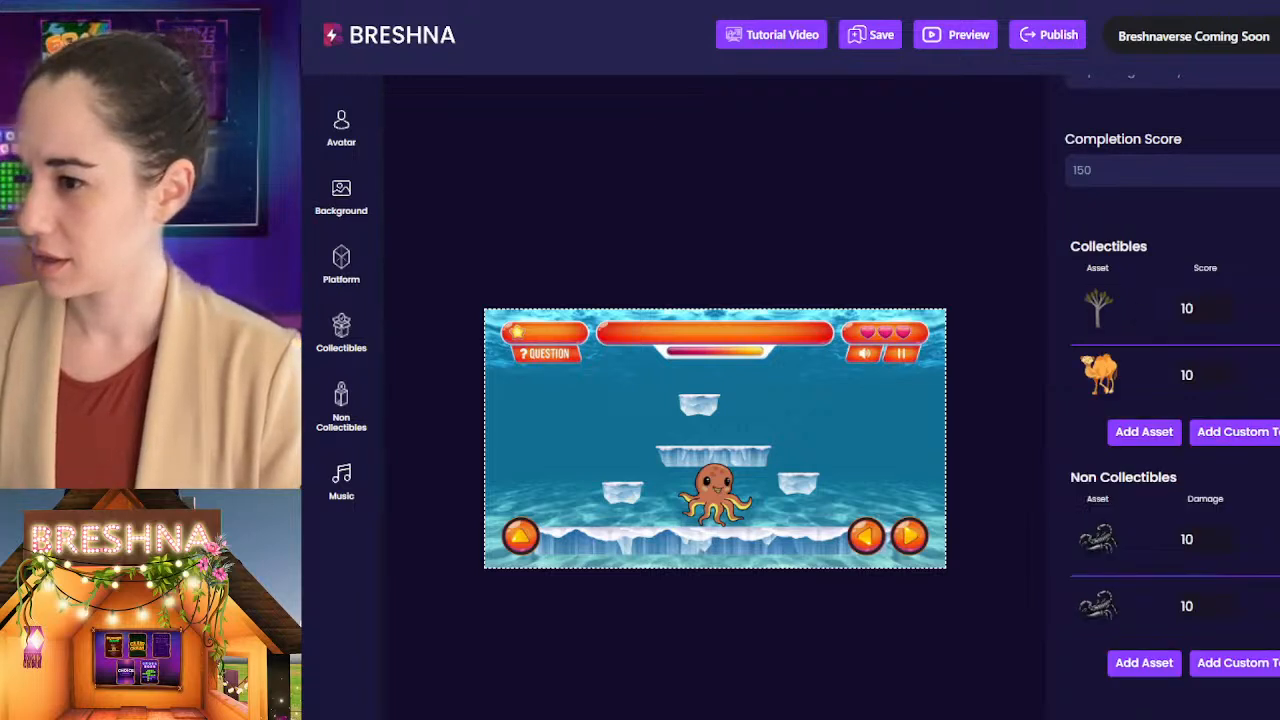
{"action": "left_click", "coordinate": [1278, 308]}
{"action": "left_click", "coordinate": [1278, 341]}
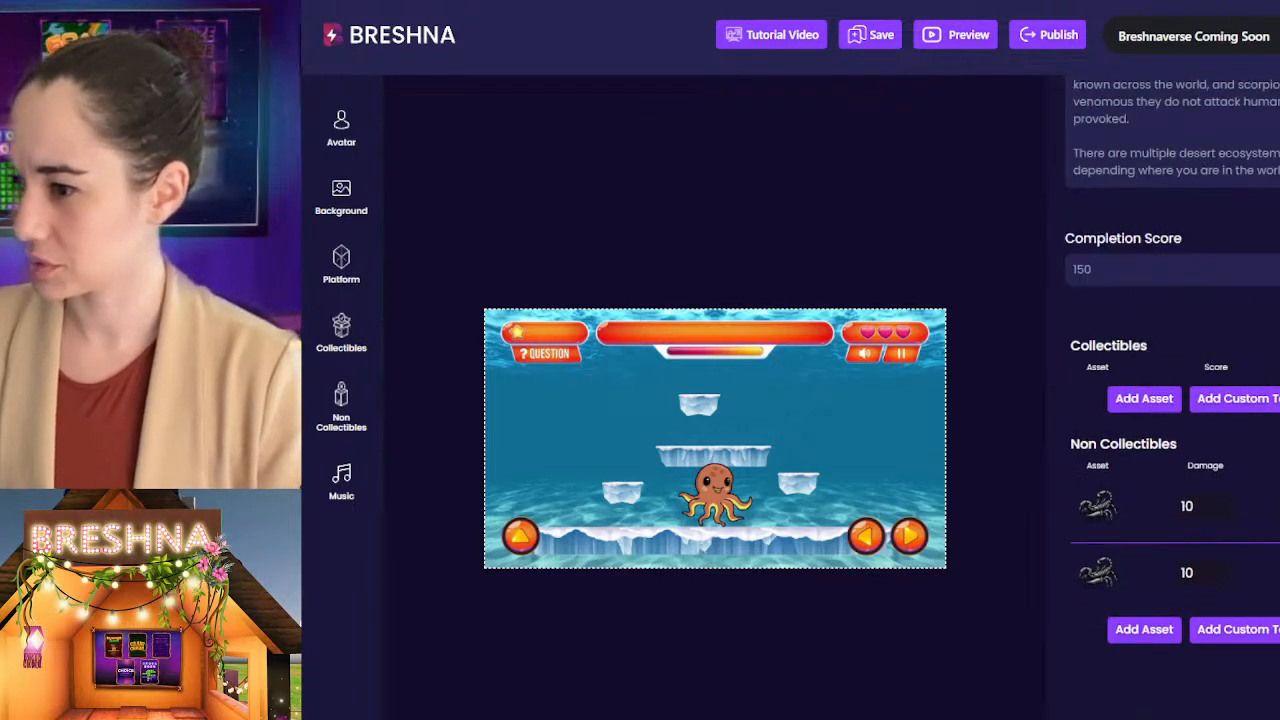
Step: Add the uploaded dolphin, both mangrove images and the green seaweed twice as Level 2 collectibles
{"action": "left_click", "coordinate": [1112, 531]}
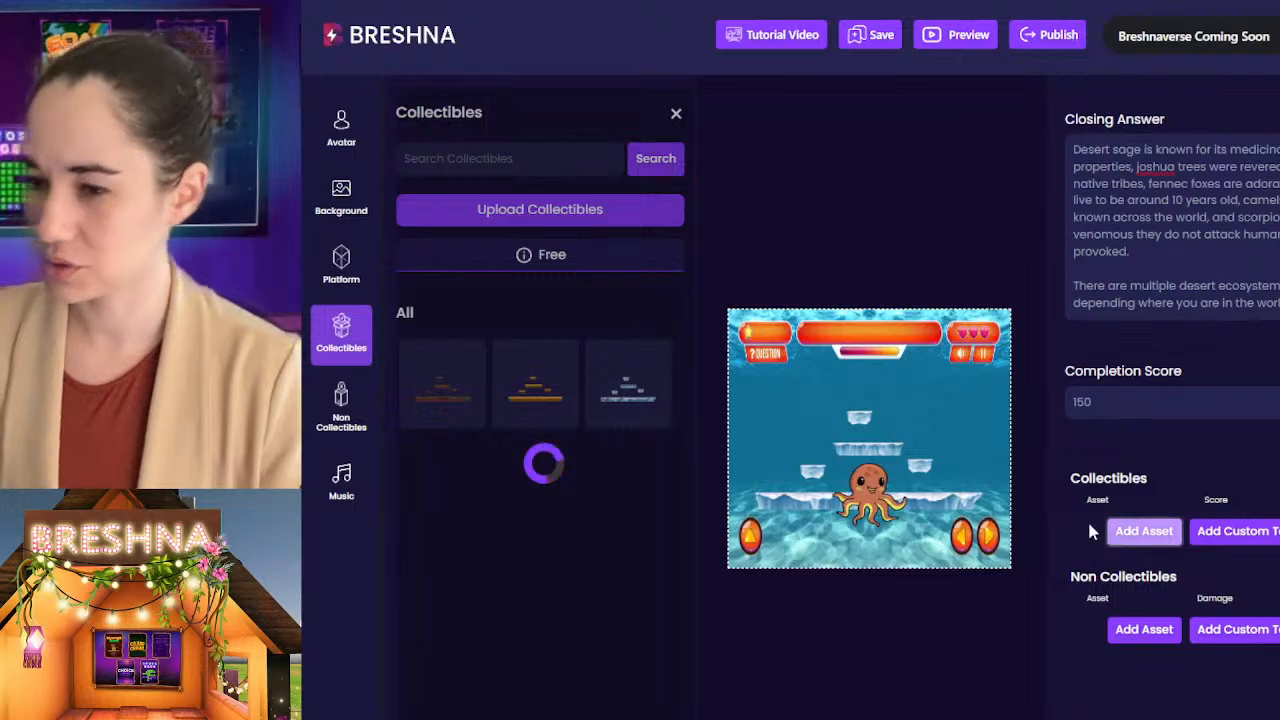
{"action": "left_click", "coordinate": [645, 257]}
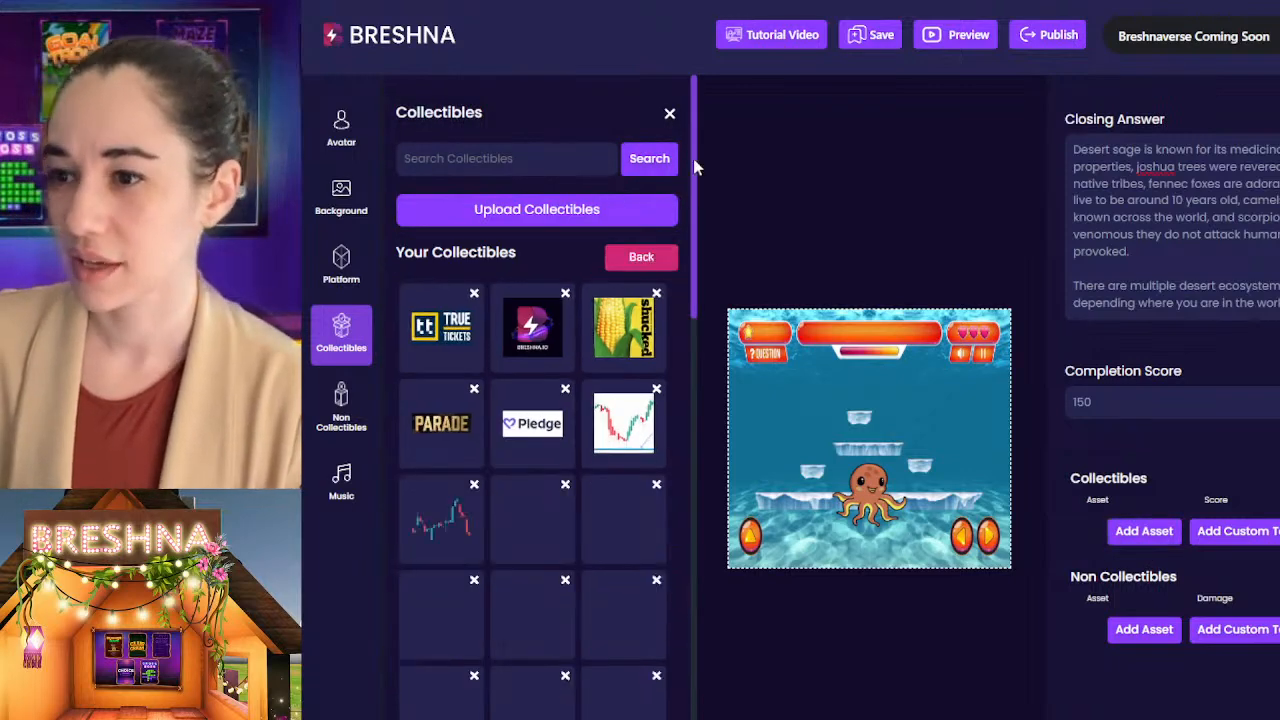
{"action": "left_click_drag", "start_coordinate": [694, 160], "coordinate": [694, 712]}
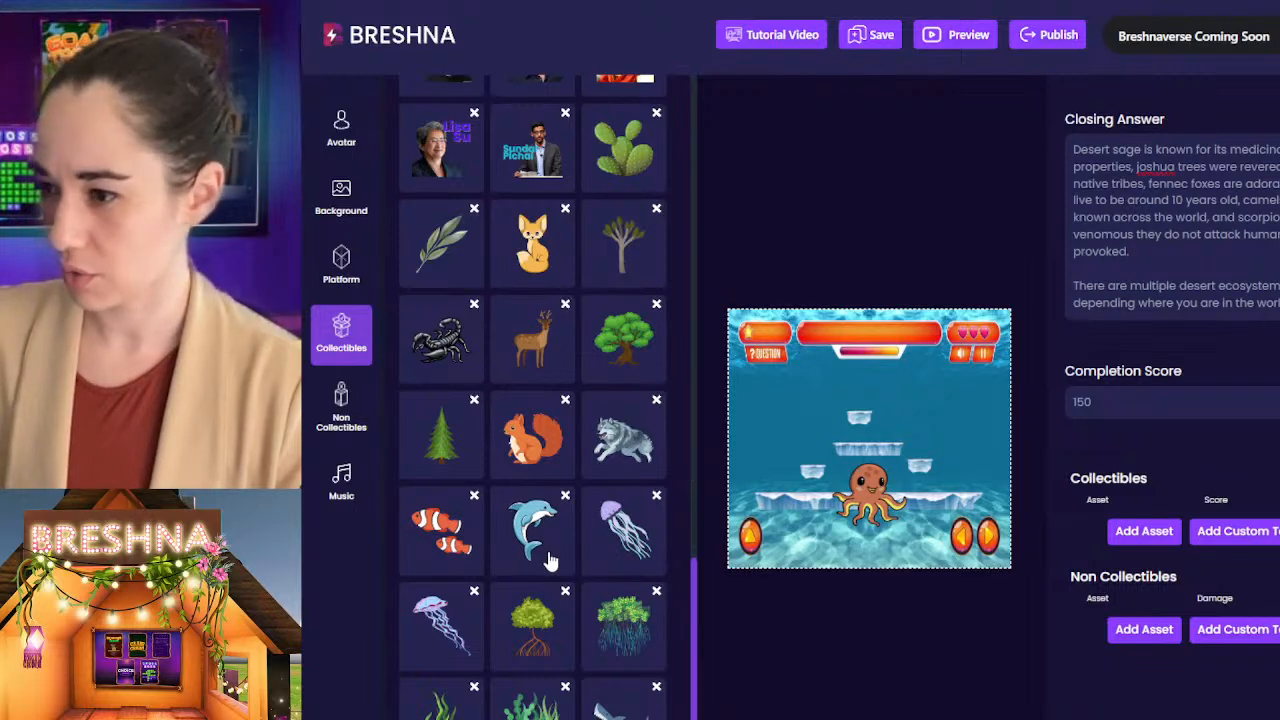
{"action": "left_click", "coordinate": [550, 522]}
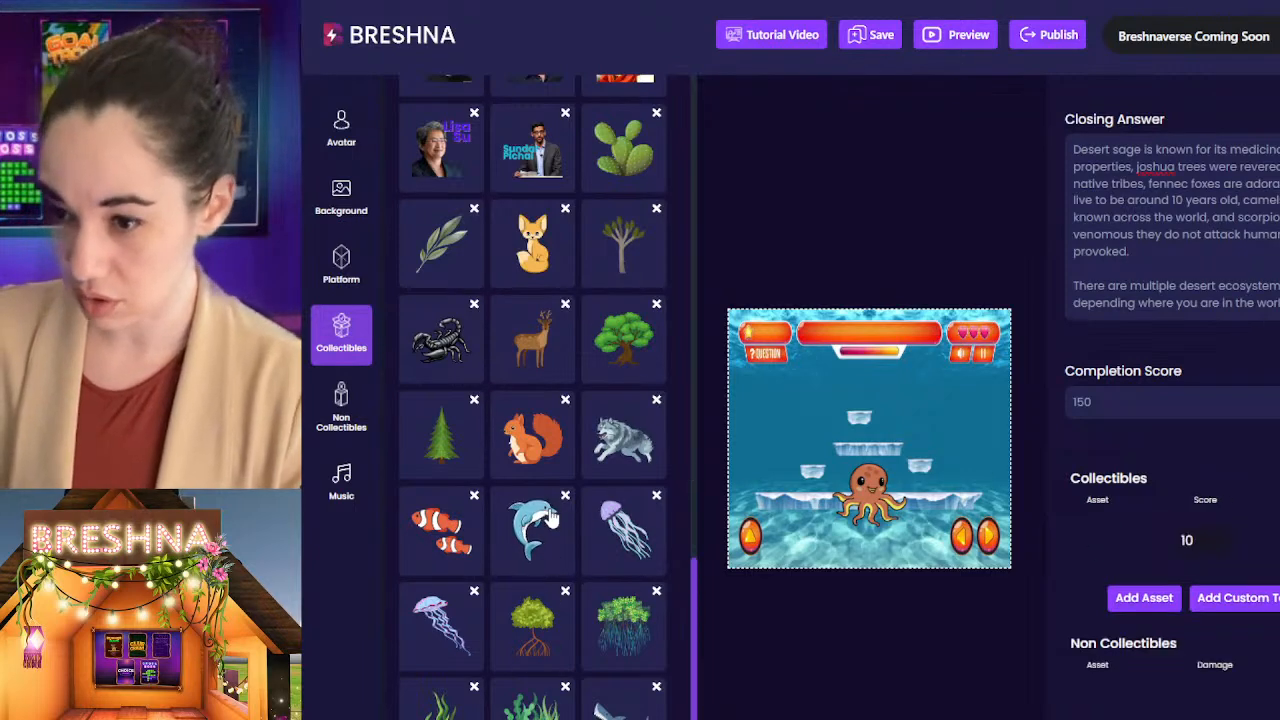
{"action": "left_click", "coordinate": [533, 620]}
{"action": "left_click", "coordinate": [610, 648]}
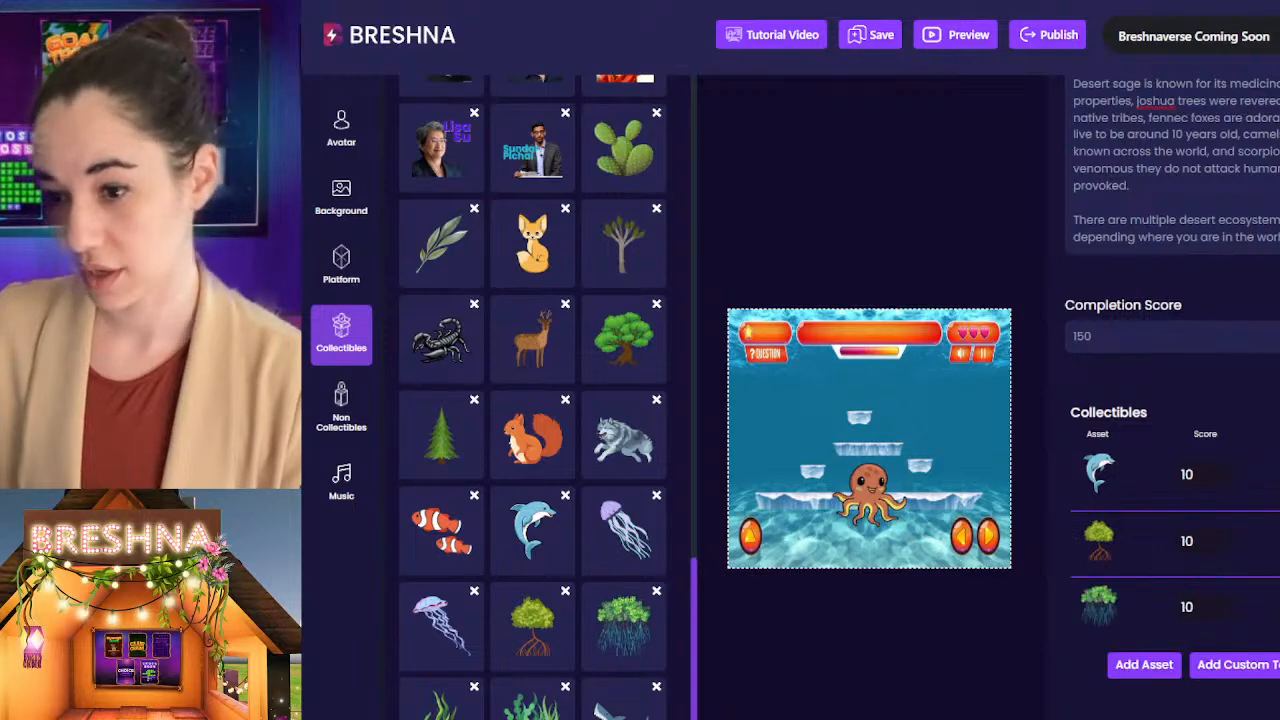
{"action": "left_click", "coordinate": [440, 705]}
{"action": "scroll", "coordinate": [1163, 527], "scroll_direction": "down", "scroll_amount": 3}
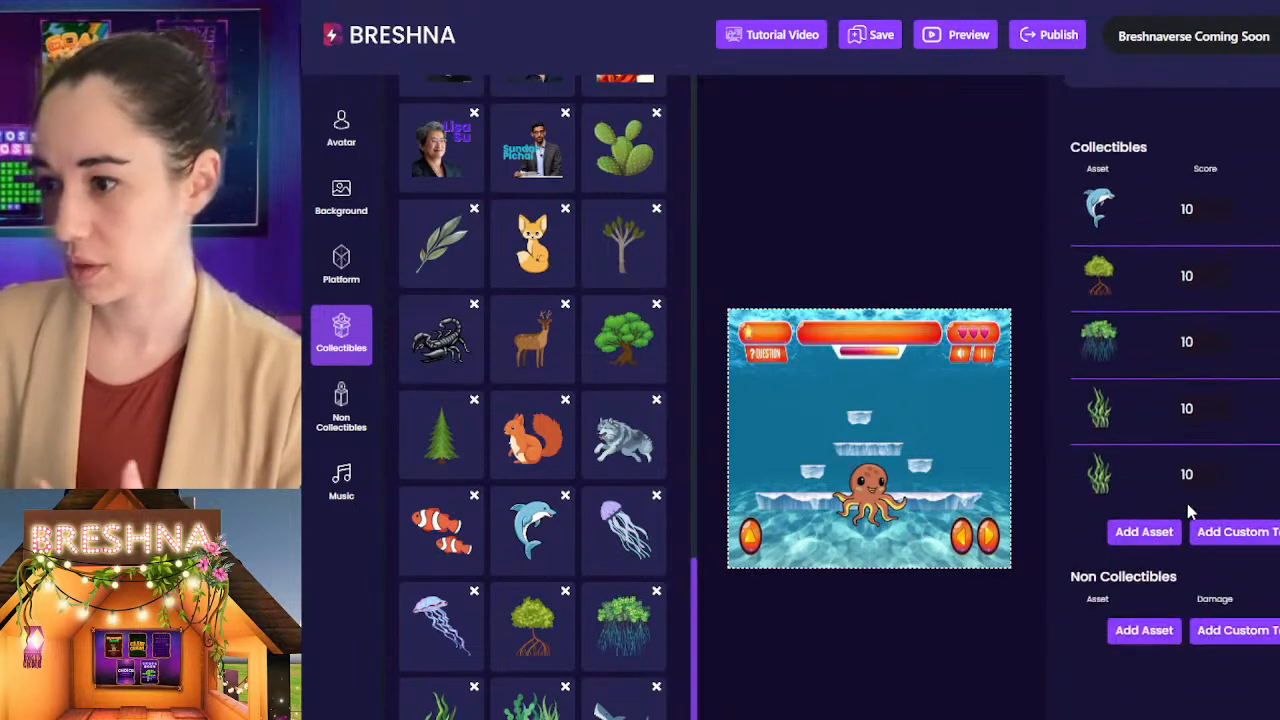
Step: Add the uploaded shark and both jellyfish images as Level 2 non-collectibles
{"action": "left_click", "coordinate": [1143, 630]}
{"action": "scroll", "coordinate": [596, 223], "scroll_direction": "up", "scroll_amount": 20}
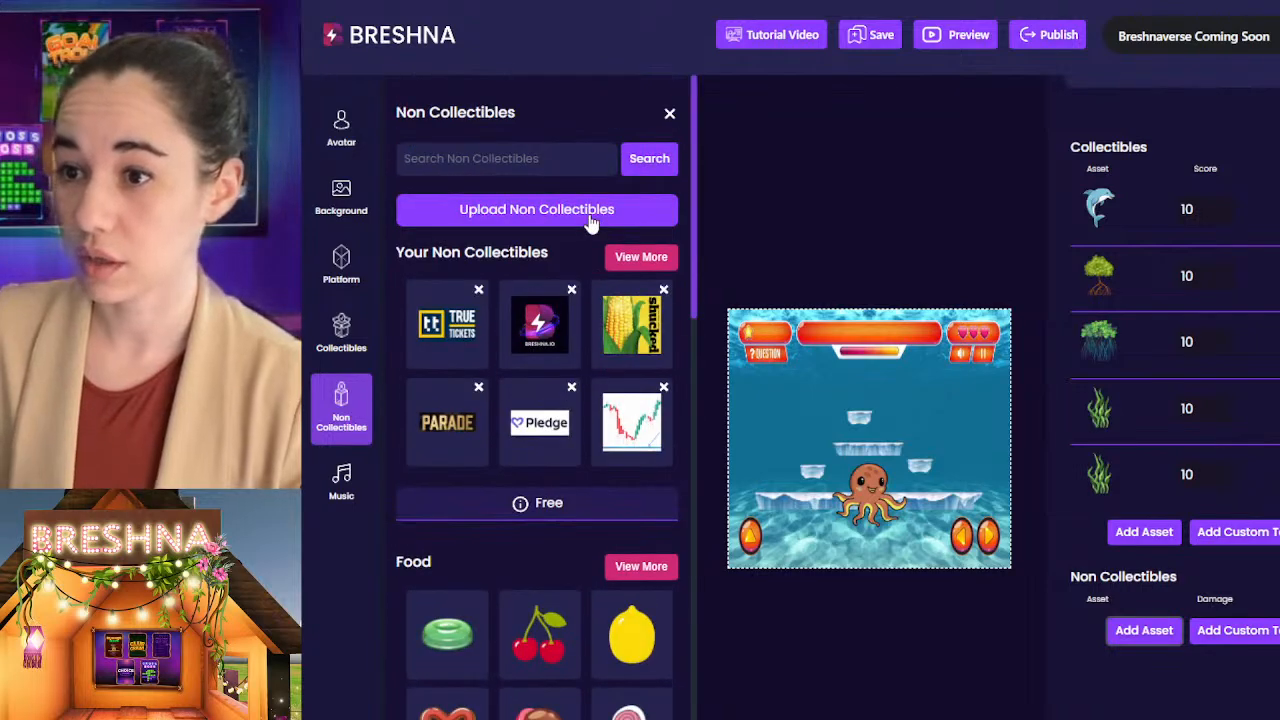
{"action": "left_click", "coordinate": [645, 260]}
{"action": "left_click_drag", "start_coordinate": [692, 253], "coordinate": [698, 397]}
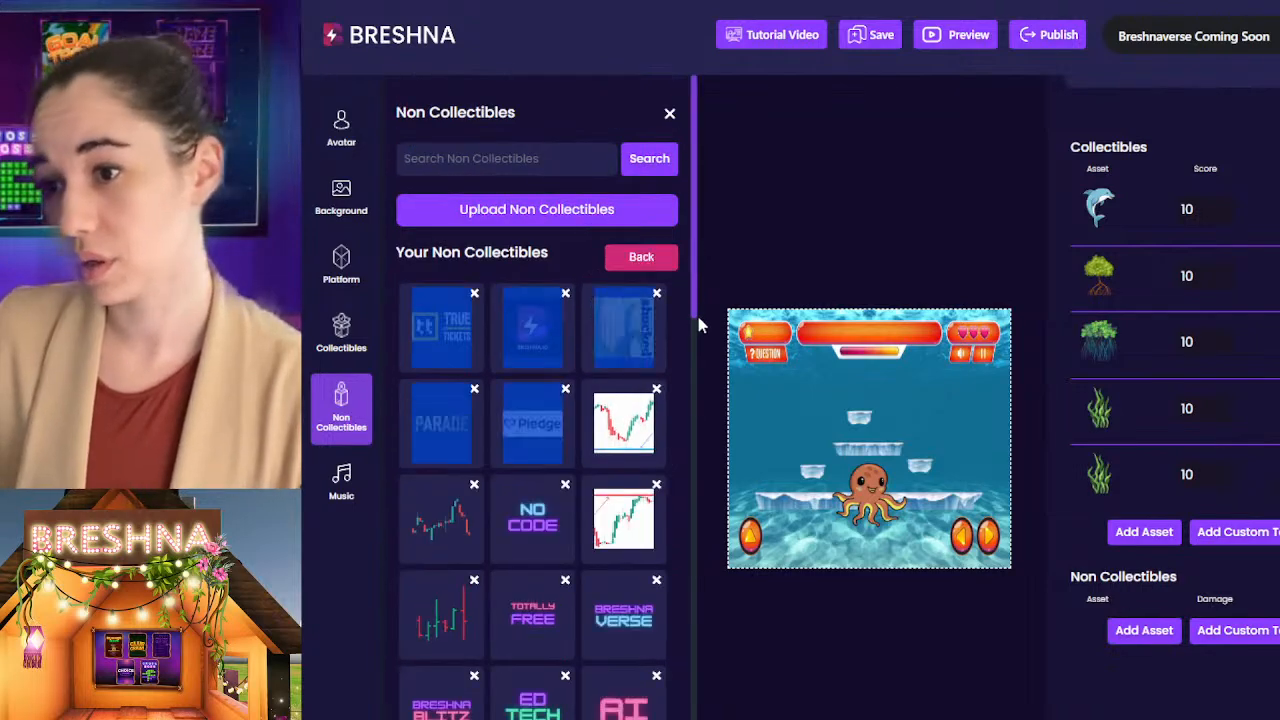
{"action": "left_click_drag", "start_coordinate": [694, 306], "coordinate": [685, 718]}
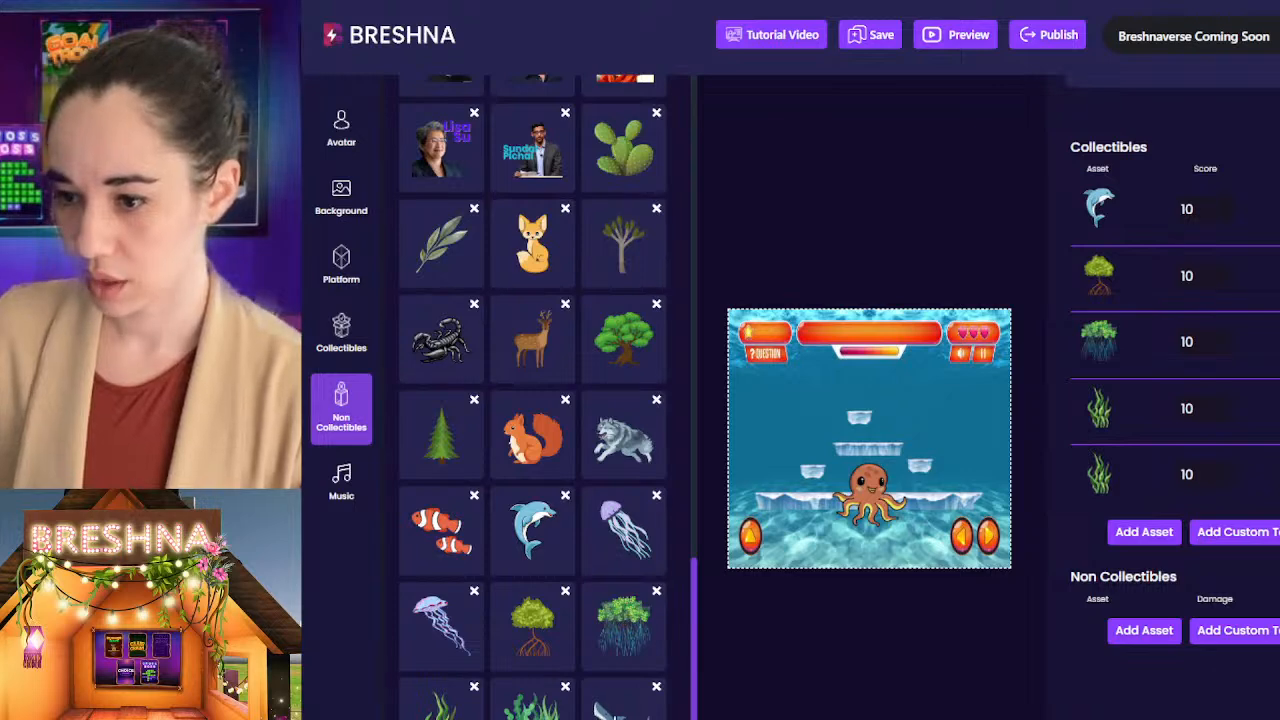
{"action": "left_click", "coordinate": [621, 711]}
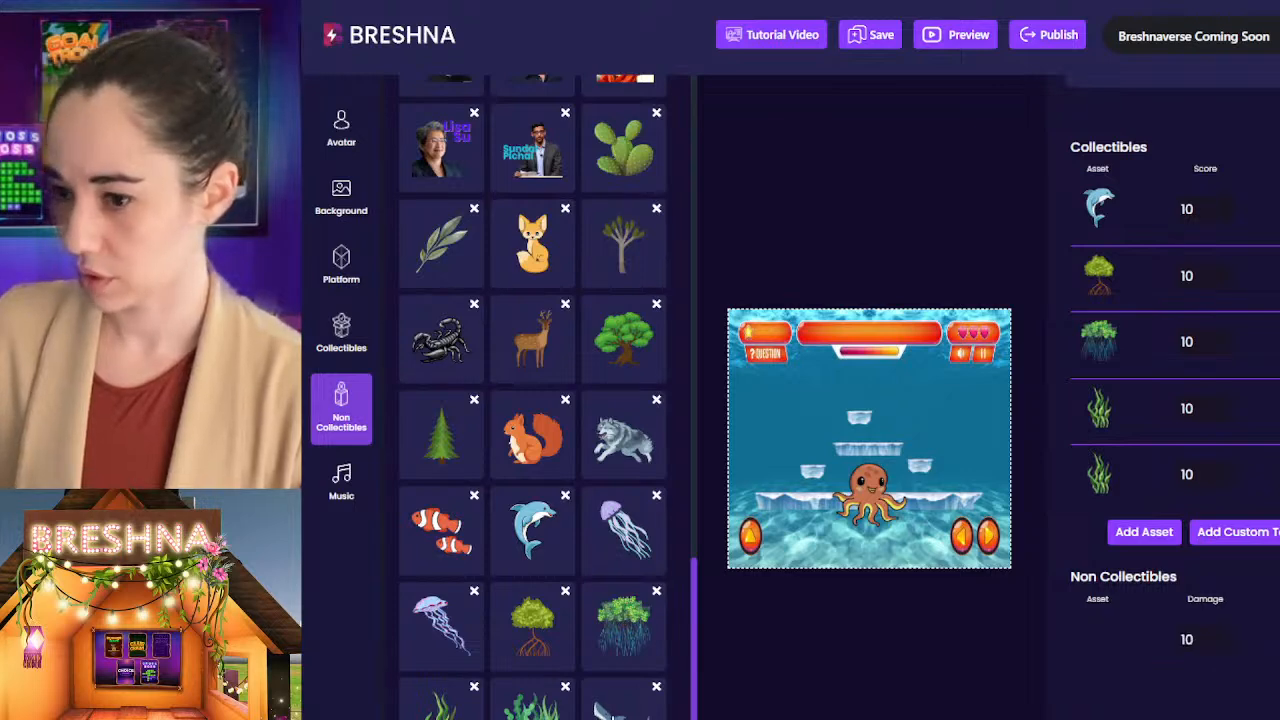
{"action": "left_click", "coordinate": [463, 627]}
{"action": "left_click", "coordinate": [625, 528]}
{"action": "scroll", "coordinate": [1108, 556], "scroll_direction": "down", "scroll_amount": 2}
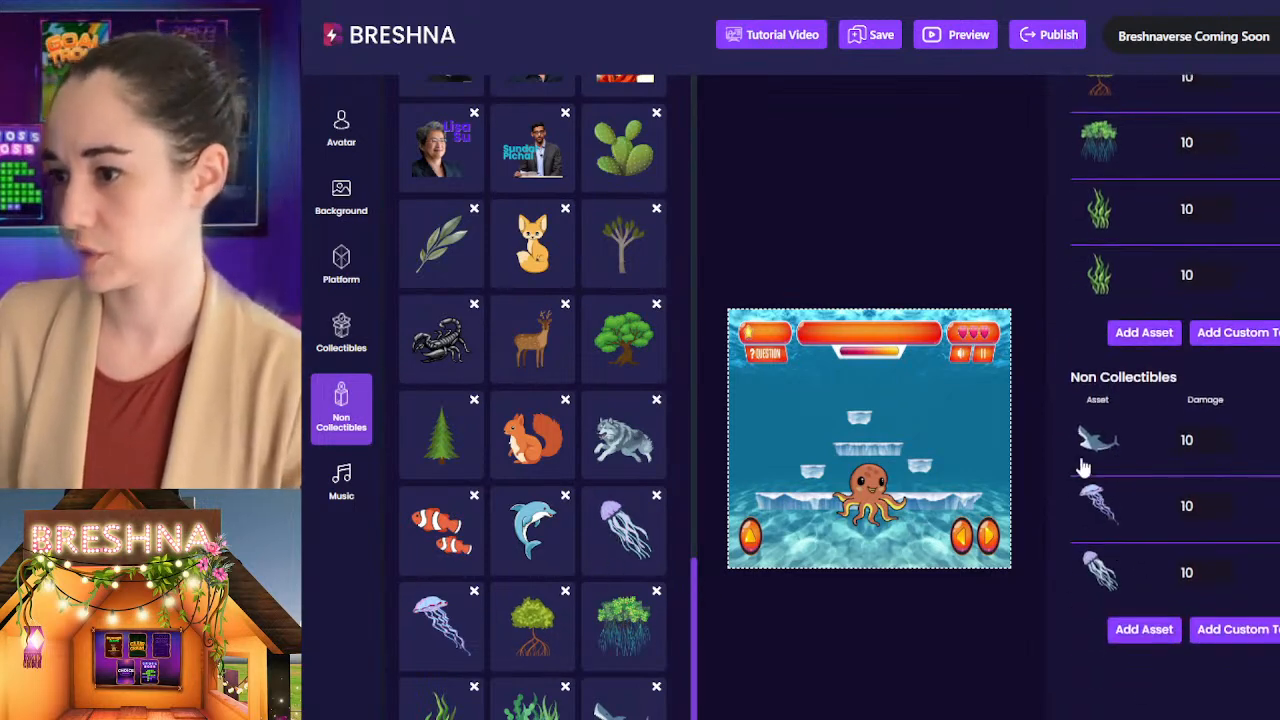
{"action": "scroll", "coordinate": [1180, 350], "scroll_direction": "up", "scroll_amount": 2}
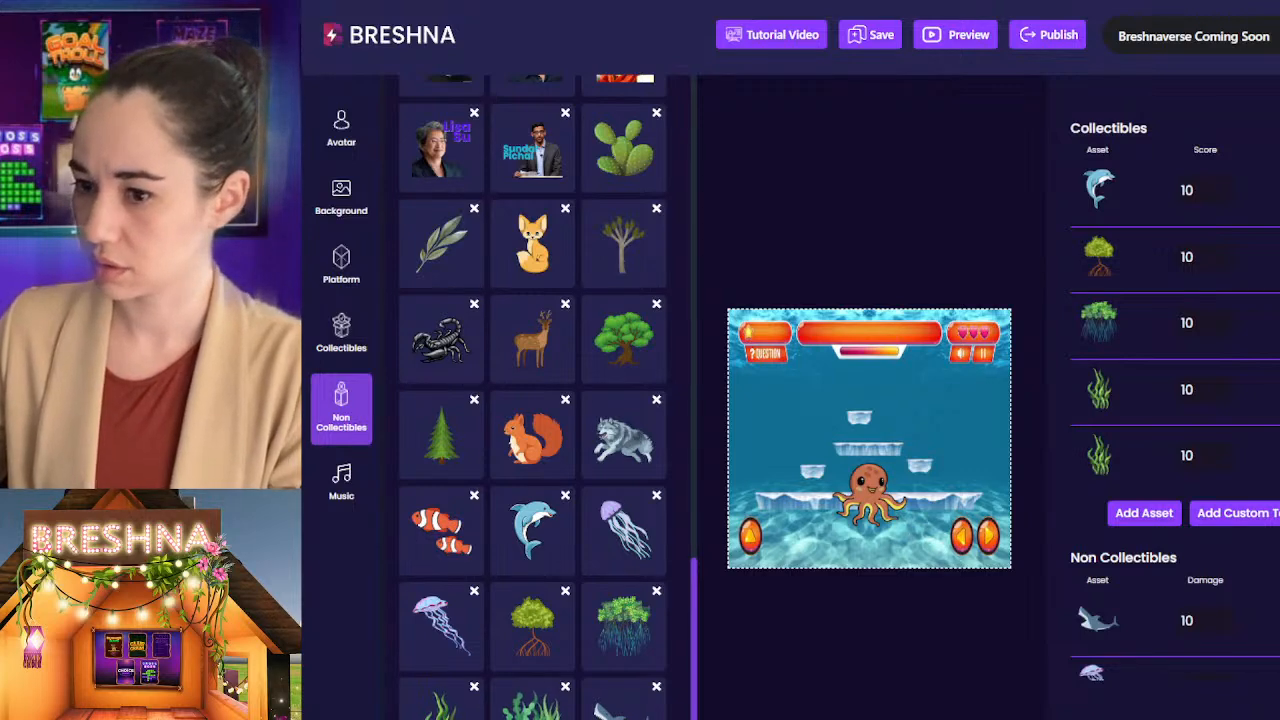
Step: Add the uploaded seaweed bed image to the Level 2 collectibles
{"action": "scroll", "coordinate": [1123, 552], "scroll_direction": "down", "scroll_amount": 3}
{"action": "left_click", "coordinate": [1179, 476]}
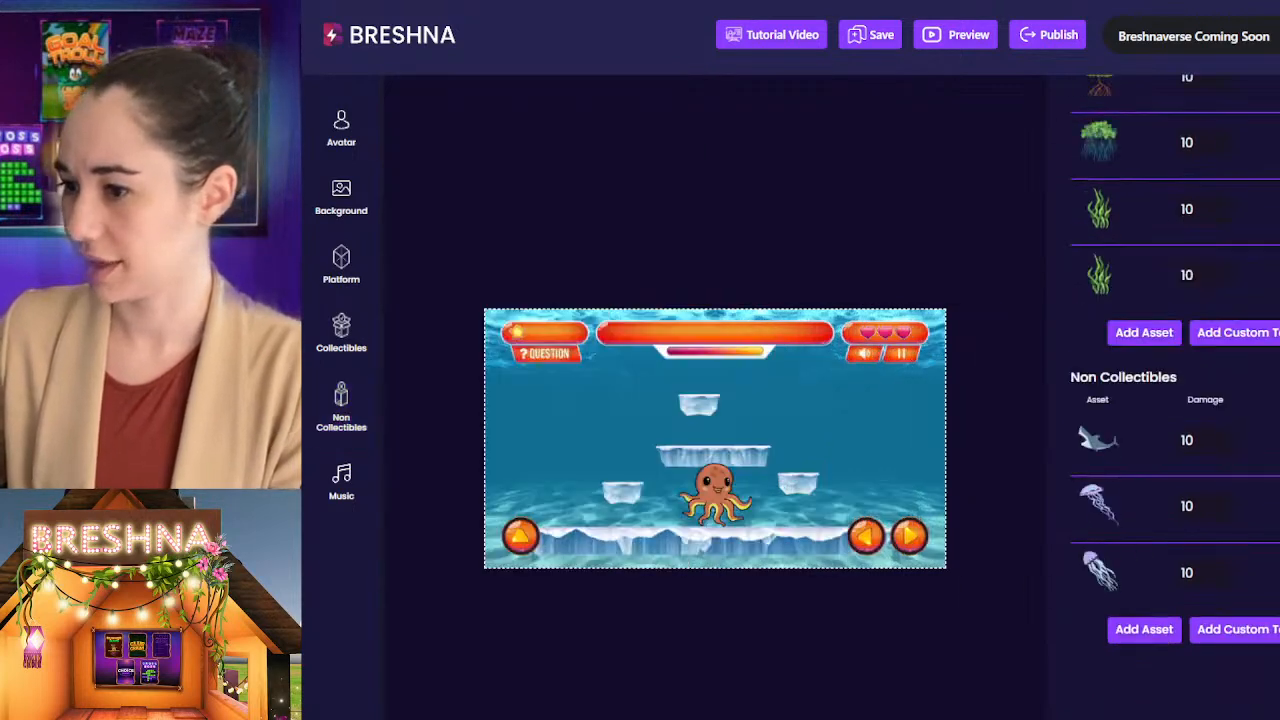
{"action": "left_click", "coordinate": [1125, 330]}
{"action": "scroll", "coordinate": [654, 180], "scroll_direction": "down", "scroll_amount": 10}
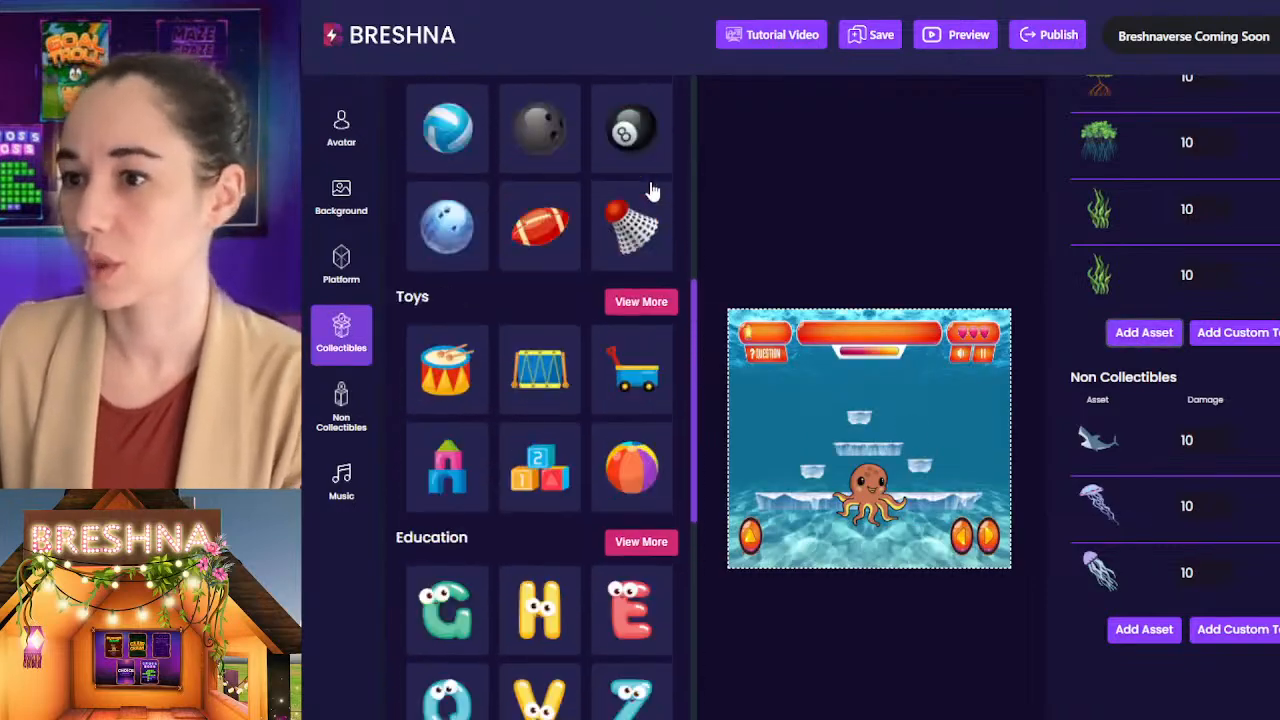
{"action": "scroll", "coordinate": [651, 191], "scroll_direction": "up", "scroll_amount": 10}
{"action": "left_click", "coordinate": [641, 257]}
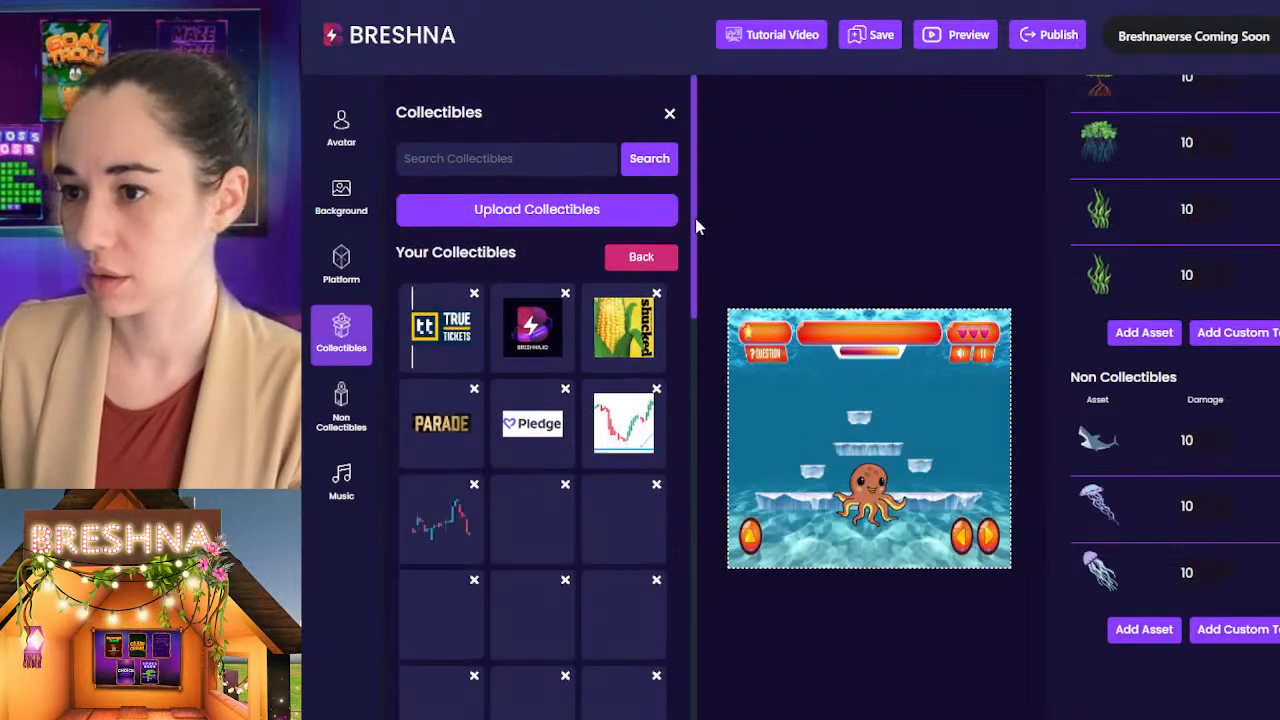
{"action": "left_click_drag", "start_coordinate": [694, 226], "coordinate": [686, 718]}
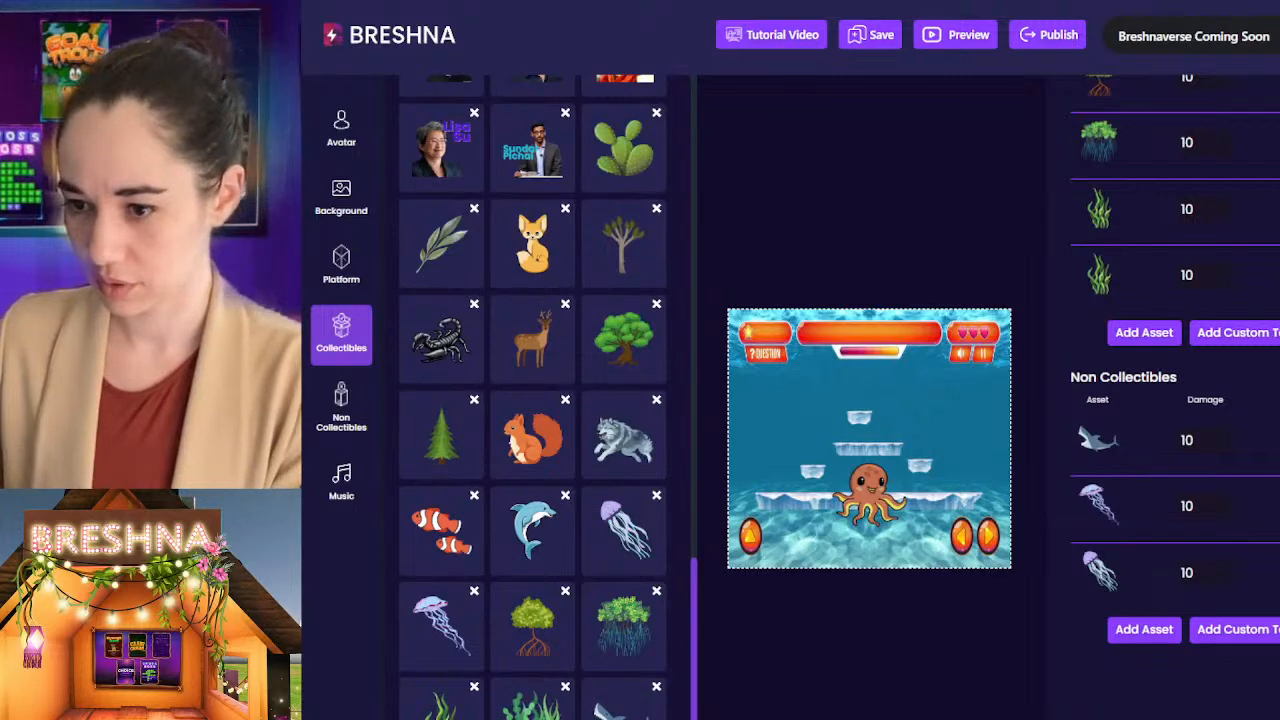
Step: Review the Level 2 asset lists, Completion Score and Introduction text
{"action": "scroll", "coordinate": [1130, 330], "scroll_direction": "up", "scroll_amount": 5}
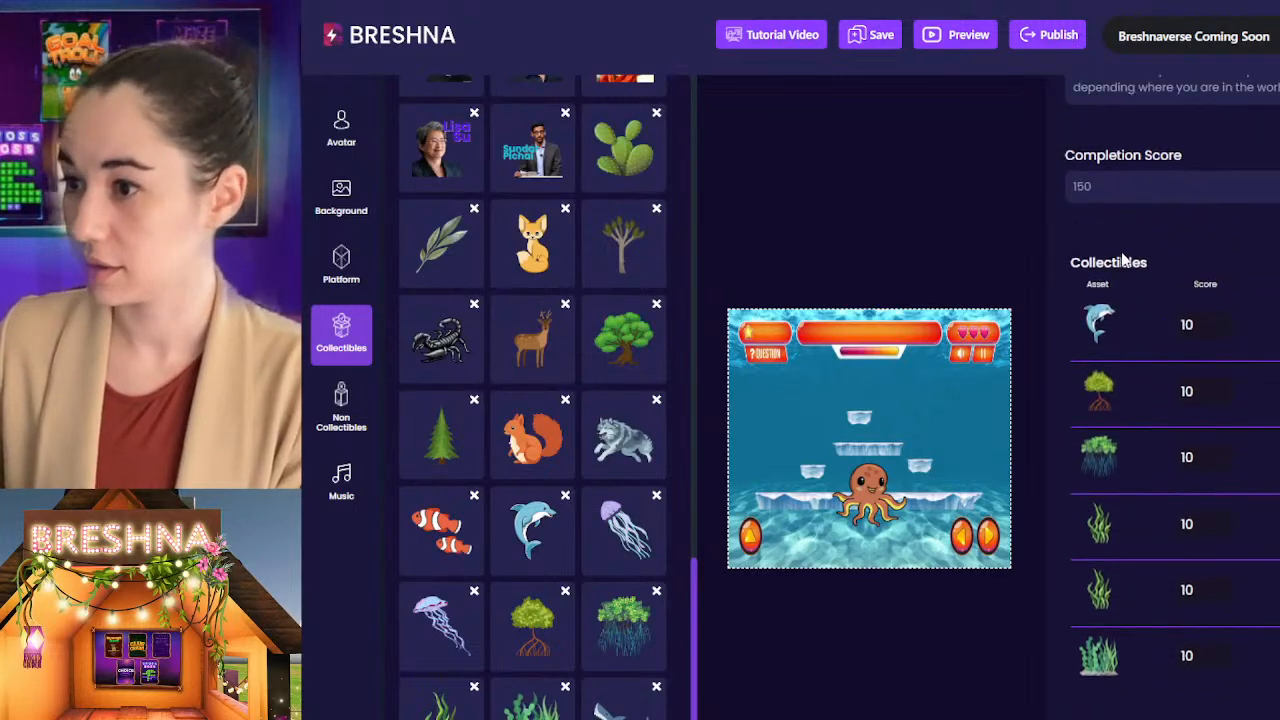
{"action": "scroll", "coordinate": [1118, 464], "scroll_direction": "down", "scroll_amount": 4}
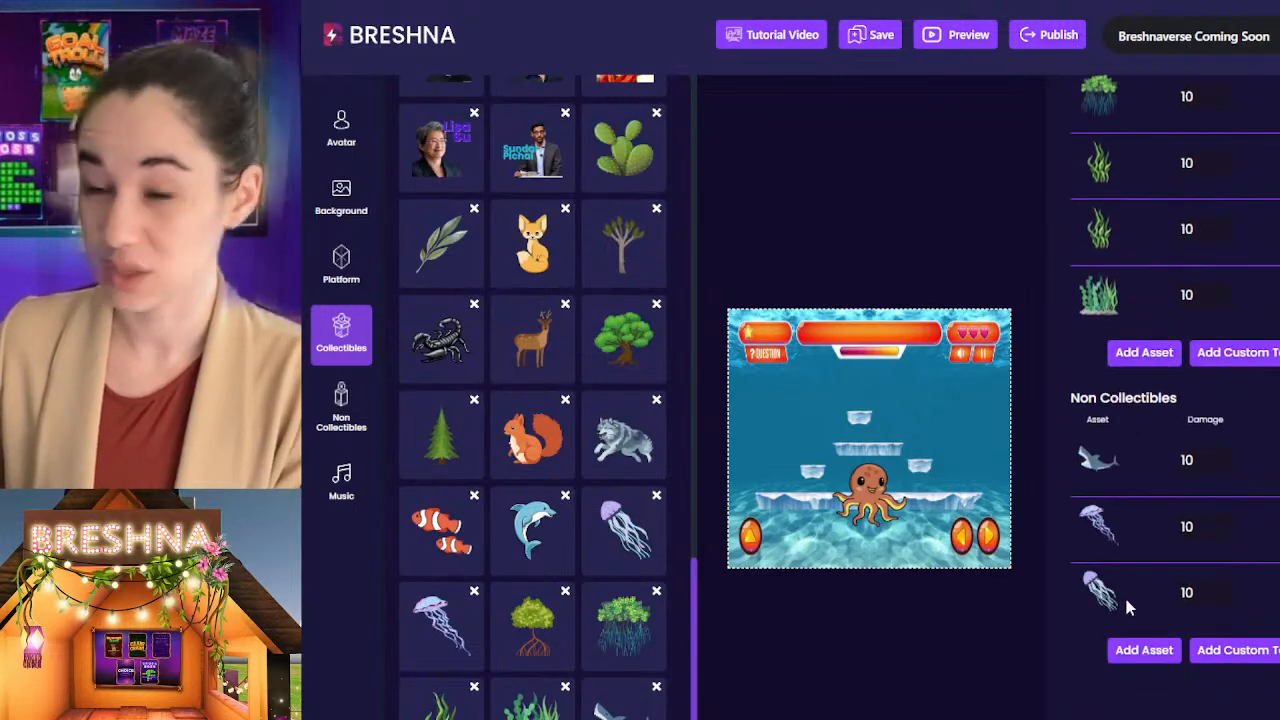
{"action": "scroll", "coordinate": [1118, 573], "scroll_direction": "up", "scroll_amount": 5}
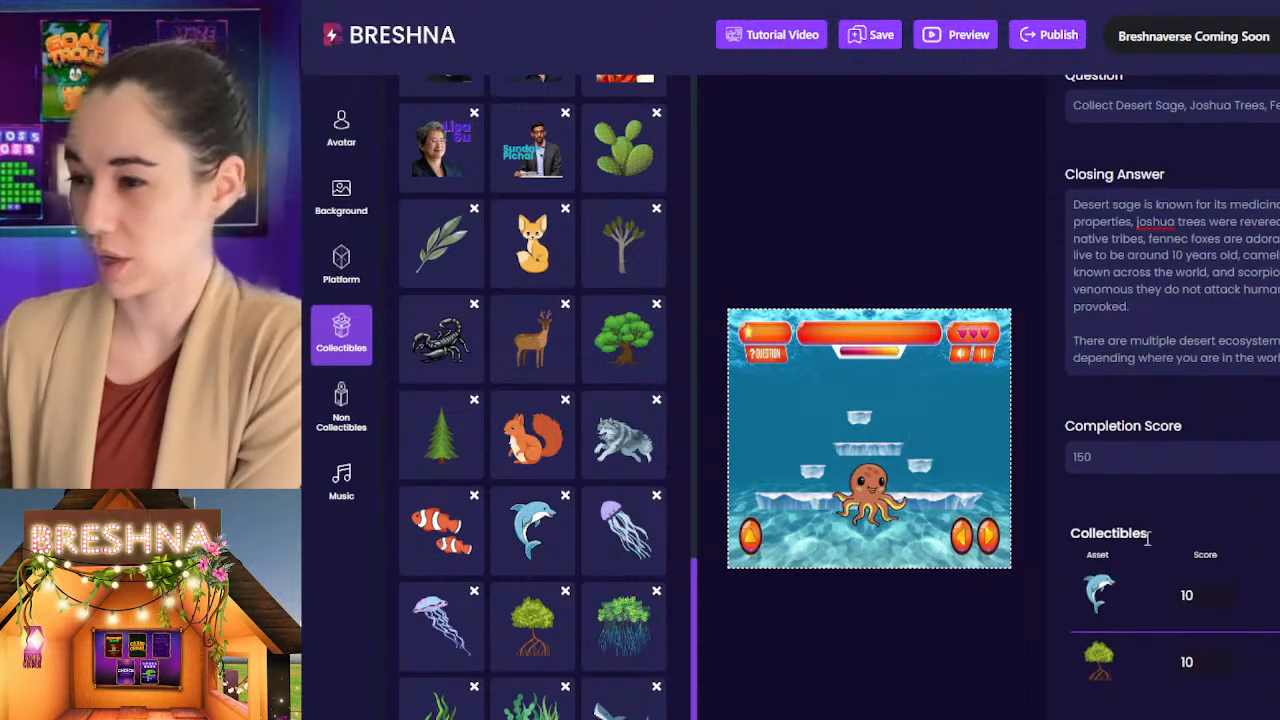
{"action": "left_click", "coordinate": [1129, 457]}
{"action": "scroll", "coordinate": [1141, 434], "scroll_direction": "up", "scroll_amount": 1}
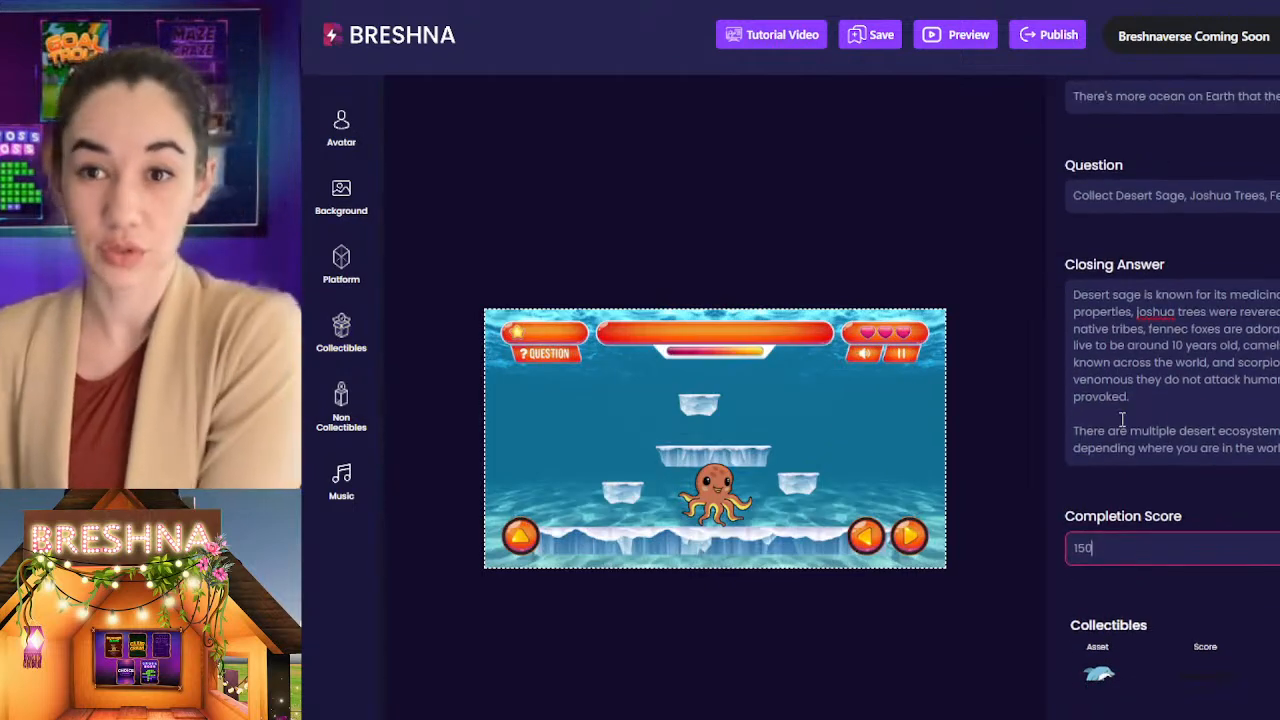
{"action": "scroll", "coordinate": [1158, 396], "scroll_direction": "up", "scroll_amount": 5}
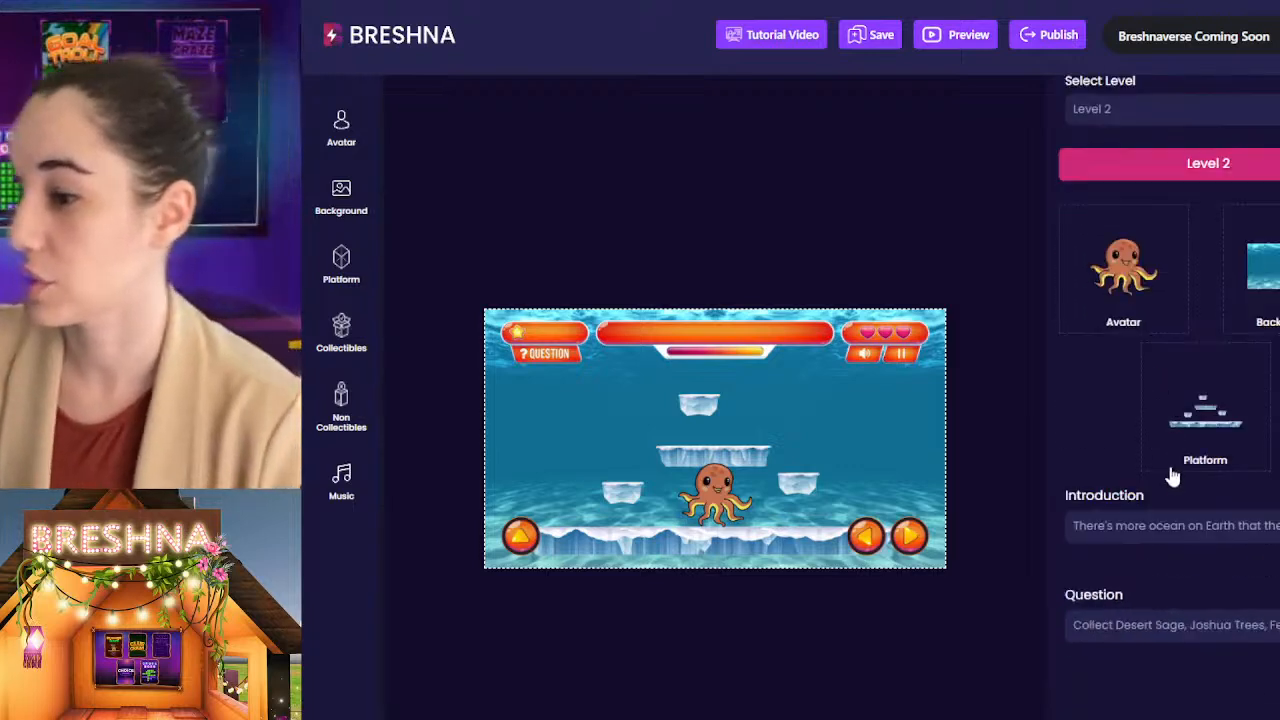
{"action": "scroll", "coordinate": [1169, 477], "scroll_direction": "down", "scroll_amount": 2}
{"action": "left_click", "coordinate": [1268, 364]}
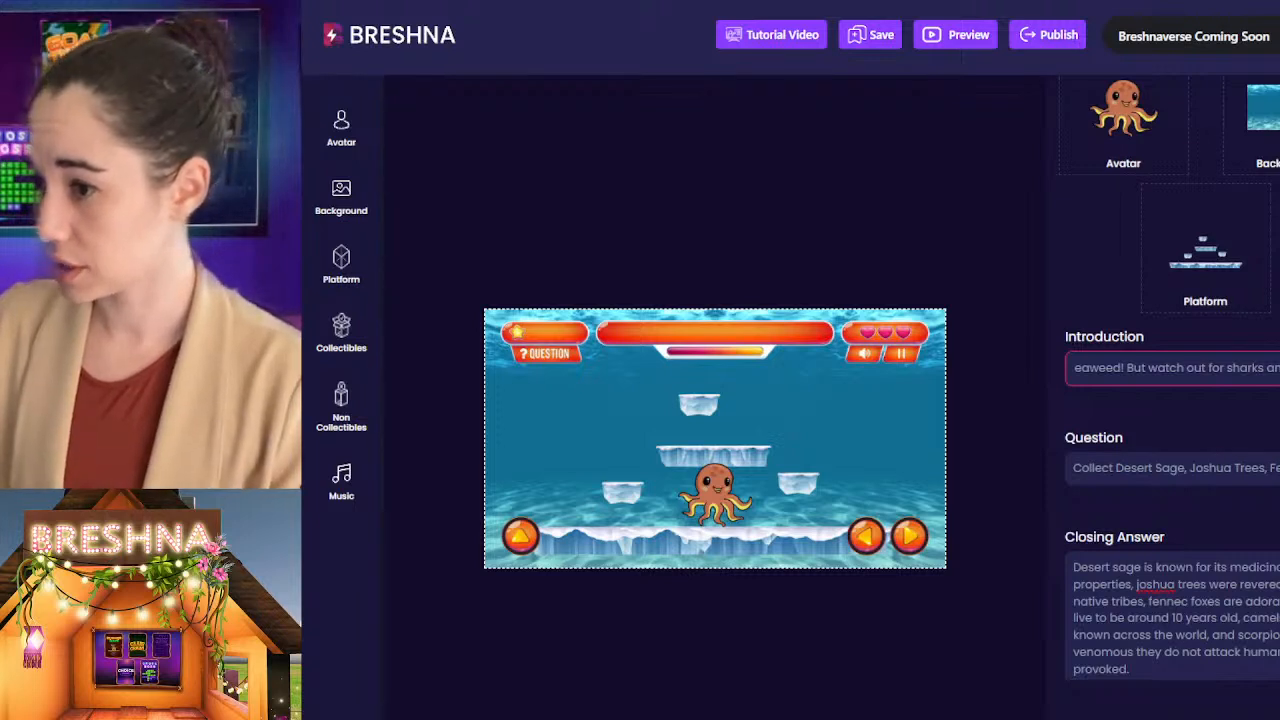
Step: Replace the Level 2 Question with "Collect Seaweed, Dolphins, and" followed by the mangroves
{"action": "left_click", "coordinate": [1129, 465]}
{"action": "key", "text": "ctrl+a"}
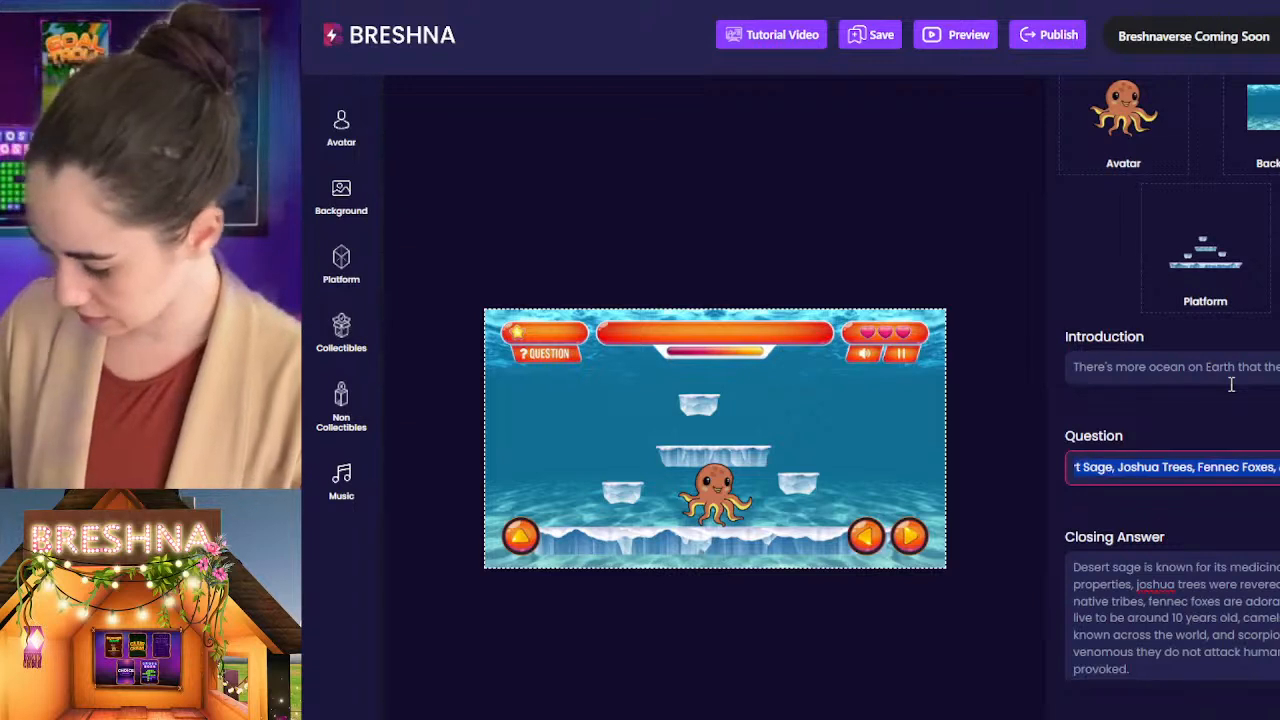
{"action": "type", "text": "Collect Seaweed, "}
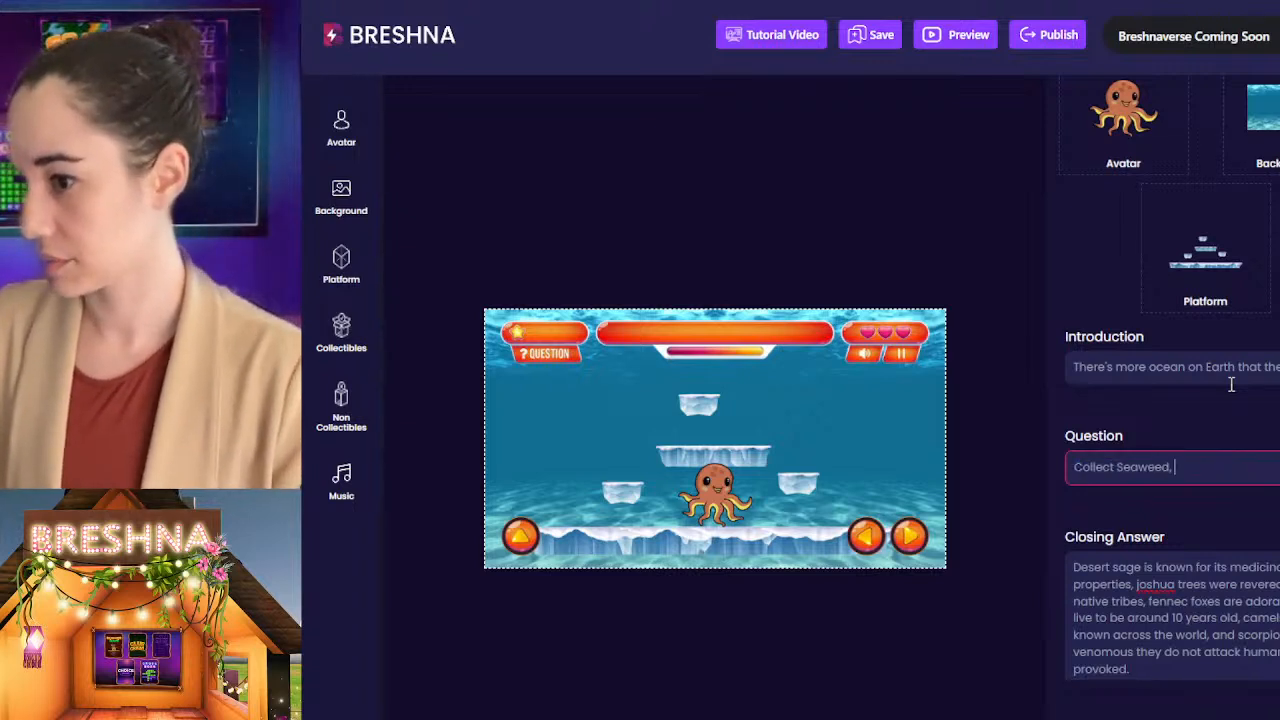
{"action": "type", "text": "Dolphins, and"}
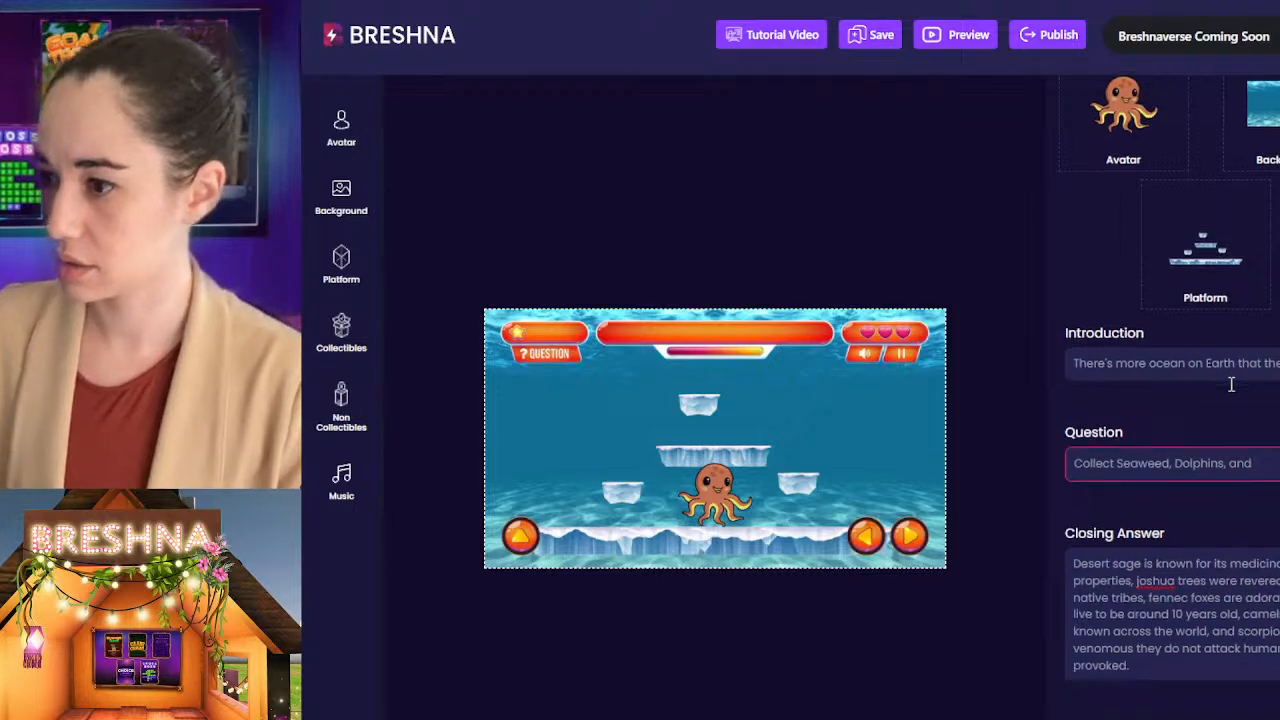
{"action": "scroll", "coordinate": [1231, 385], "scroll_direction": "down", "scroll_amount": 10}
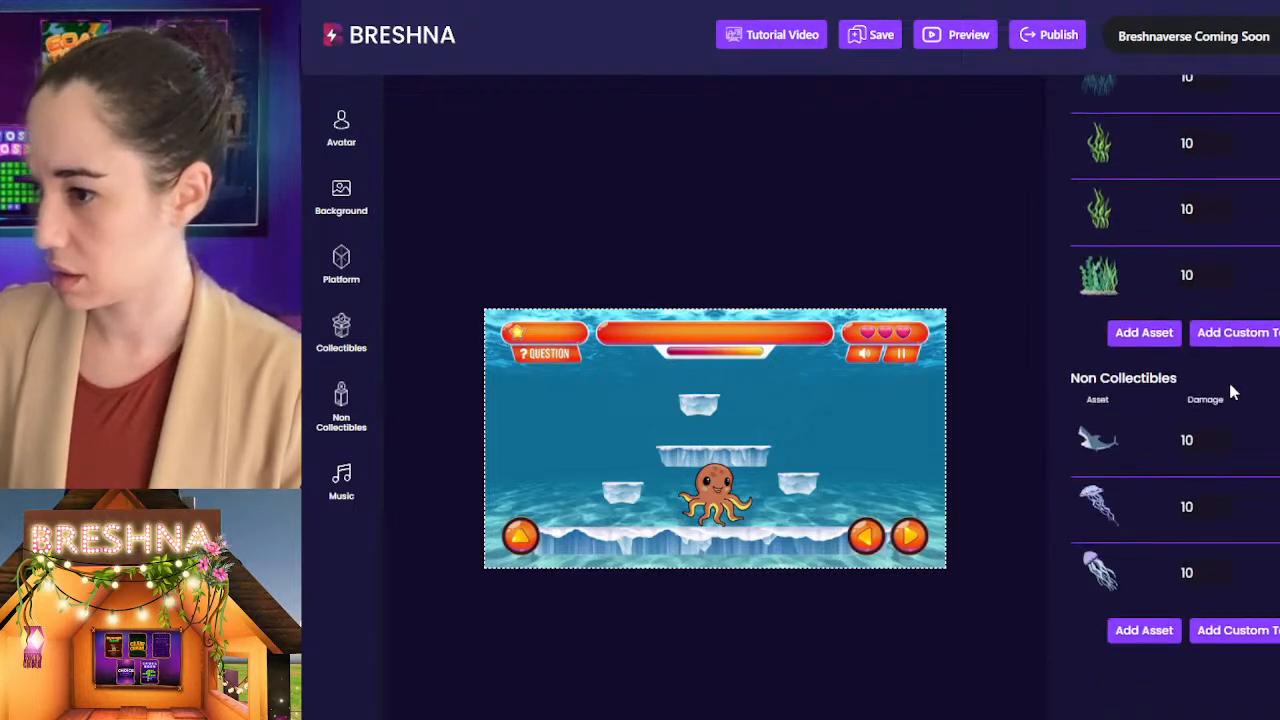
{"action": "scroll", "coordinate": [1231, 392], "scroll_direction": "up", "scroll_amount": 10}
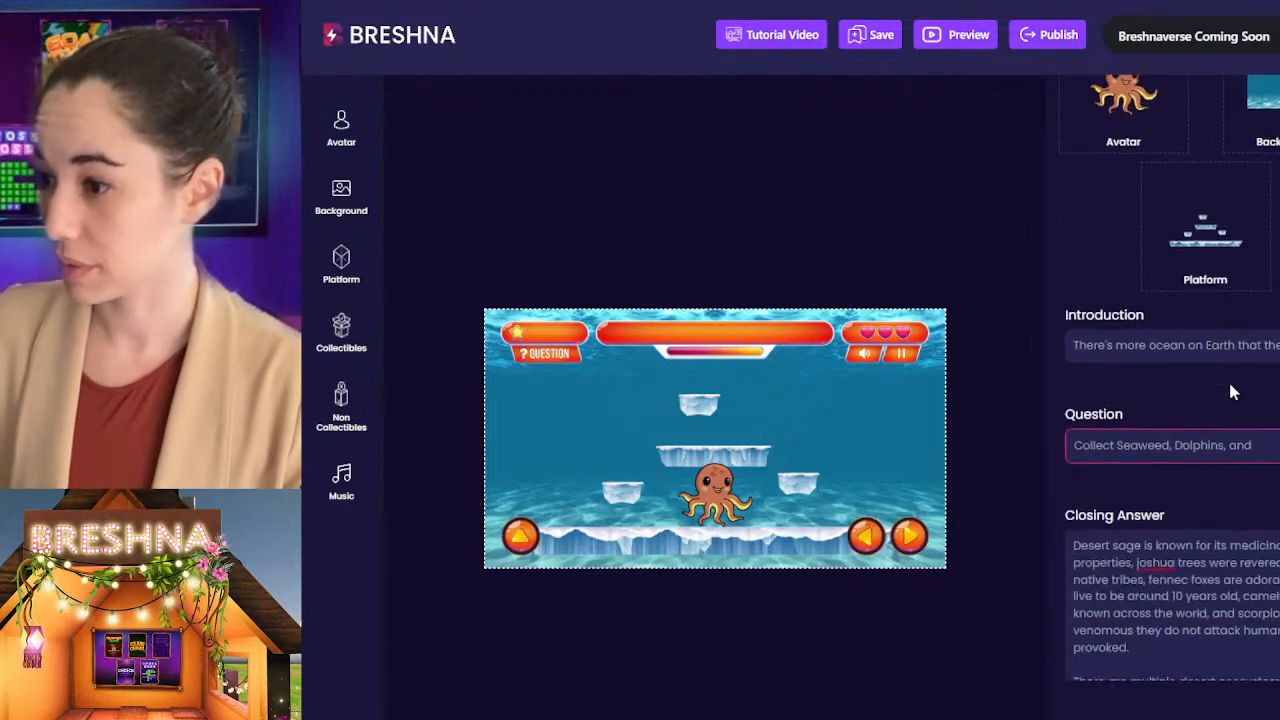
{"action": "type", "text": "Man"}
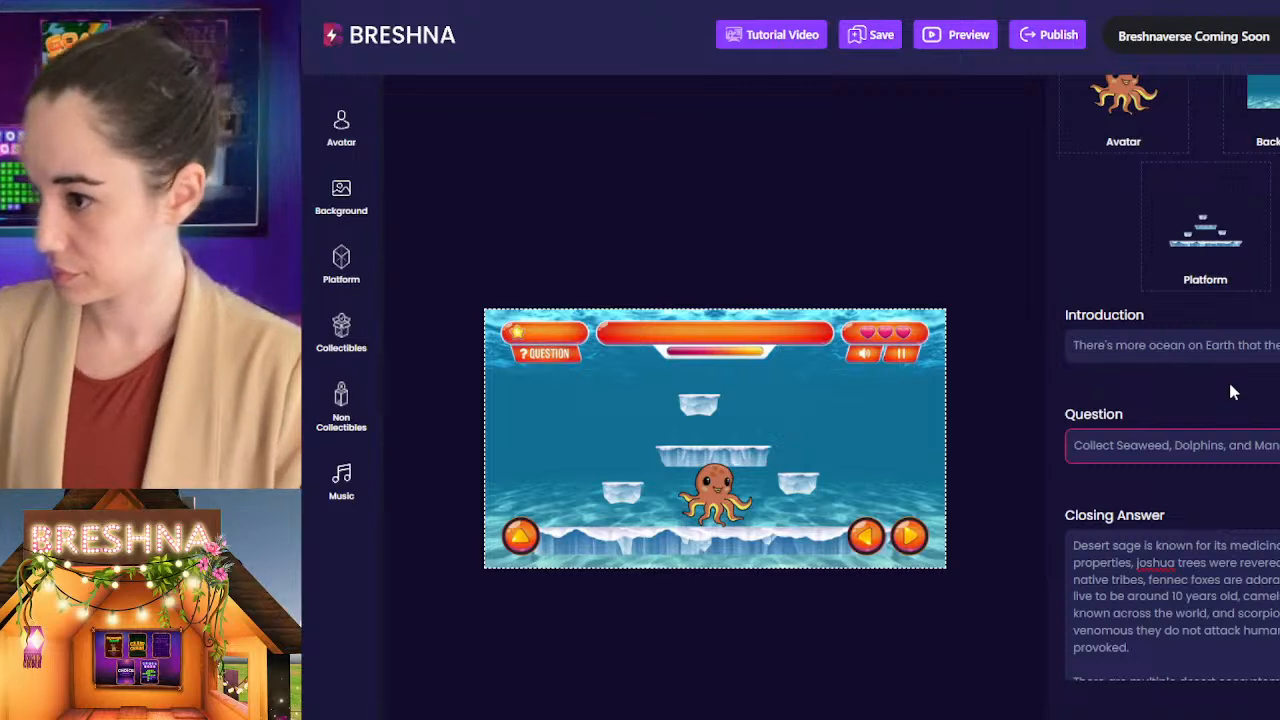
Step: Replace the Level 2 Closing Answer with a sentence saying mangroves don't grow under water but are important to keep coastlines safe
{"action": "scroll", "coordinate": [1231, 392], "scroll_direction": "down", "scroll_amount": 3}
{"action": "left_click", "coordinate": [1231, 385]}
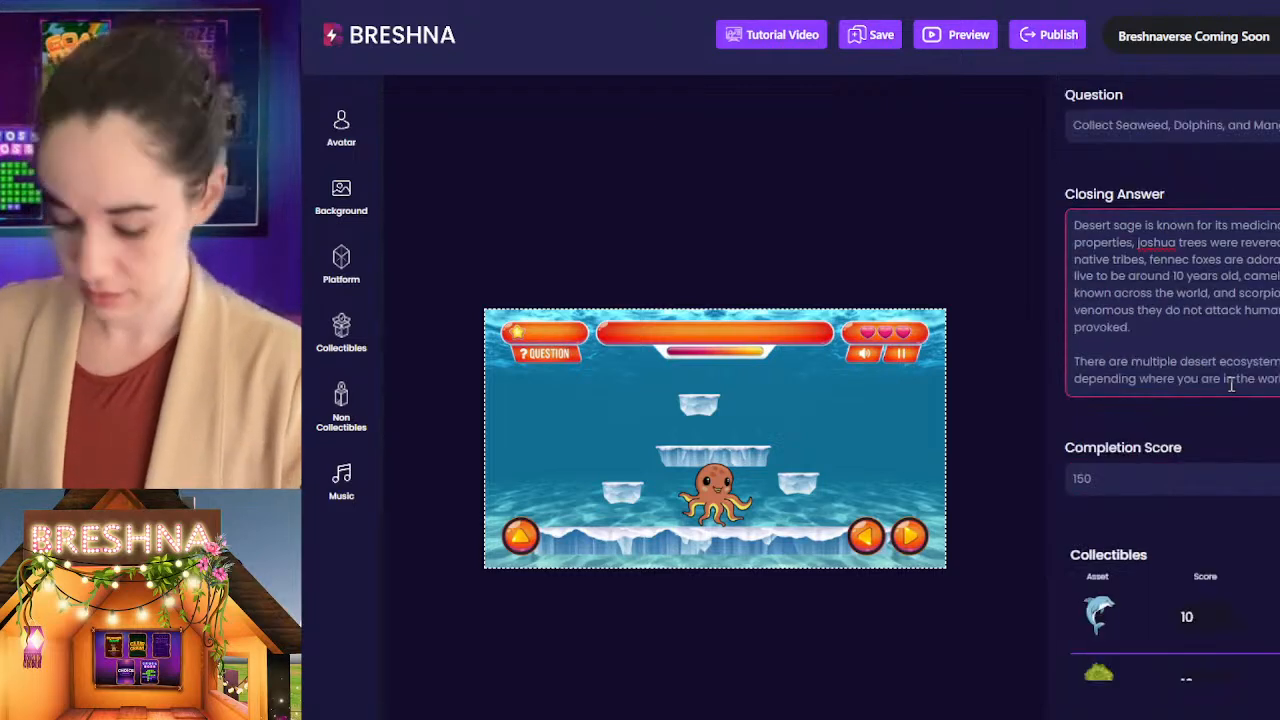
{"action": "key", "text": "ctrl+a"}
{"action": "type", "text": "Mon"}
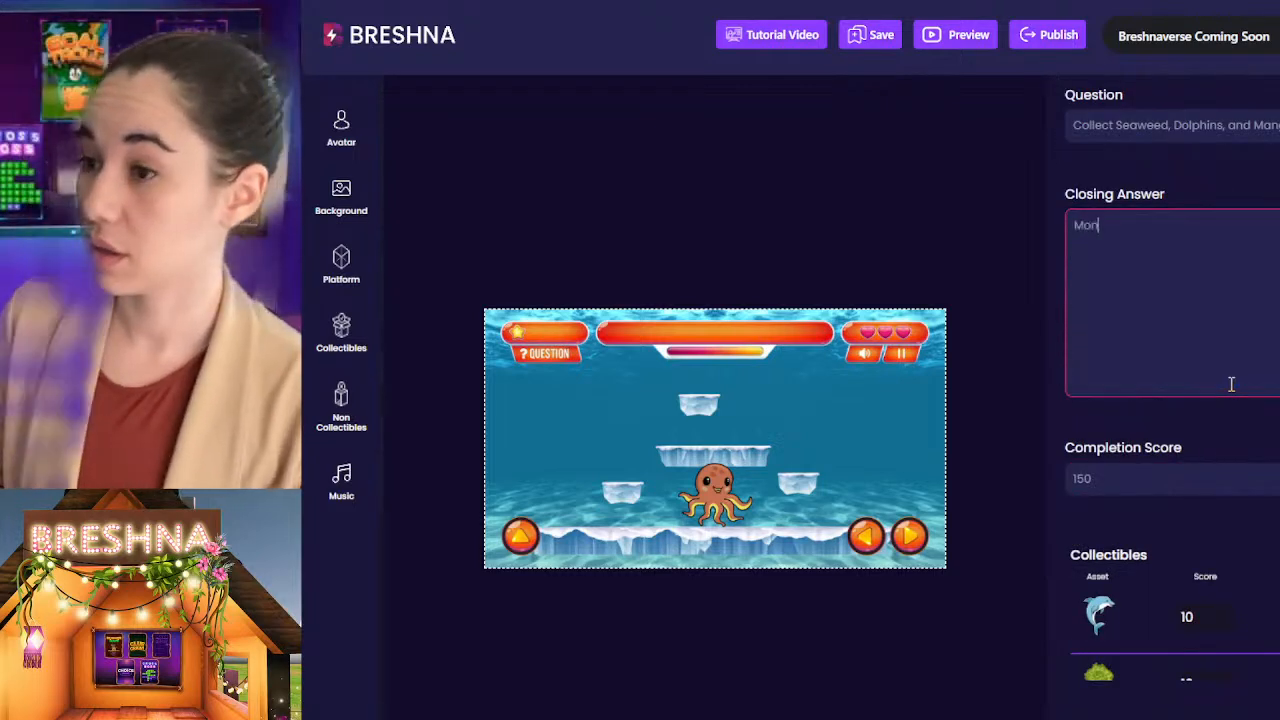
{"action": "key", "text": "BackSpace"}
{"action": "key", "text": "BackSpace"}
{"action": "type", "text": "angro"}
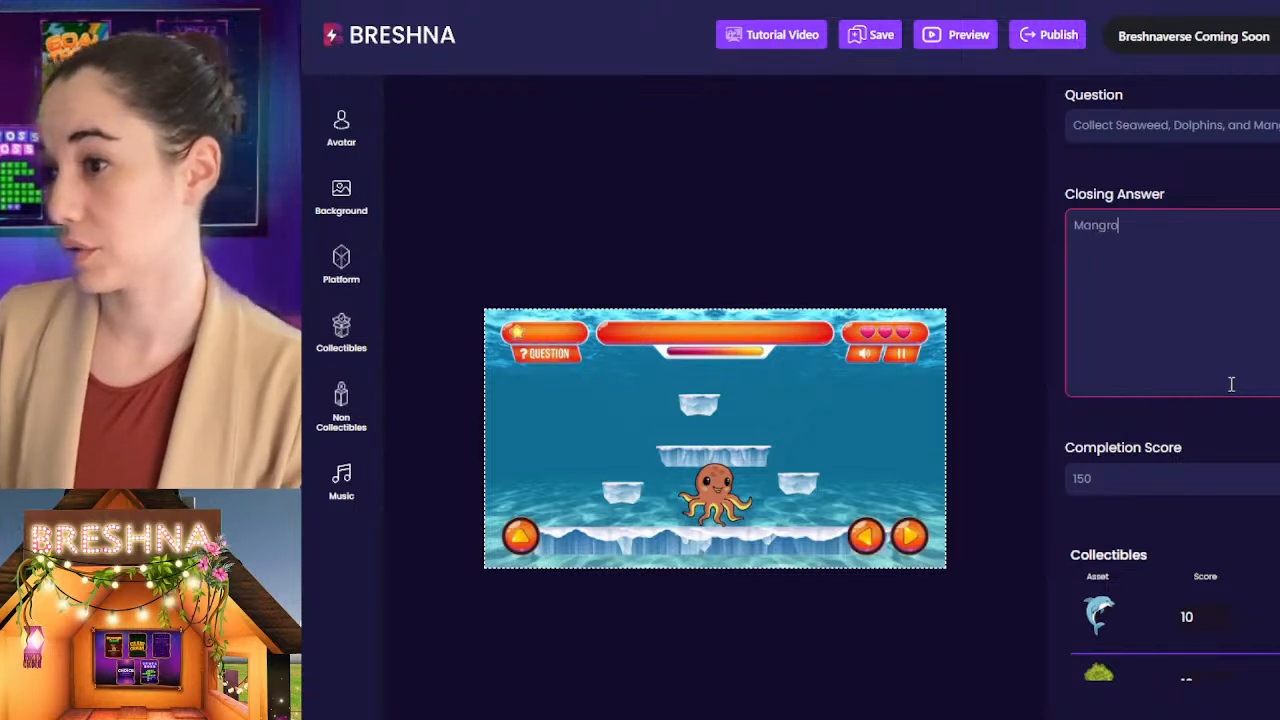
{"action": "type", "text": "ves don't grow"}
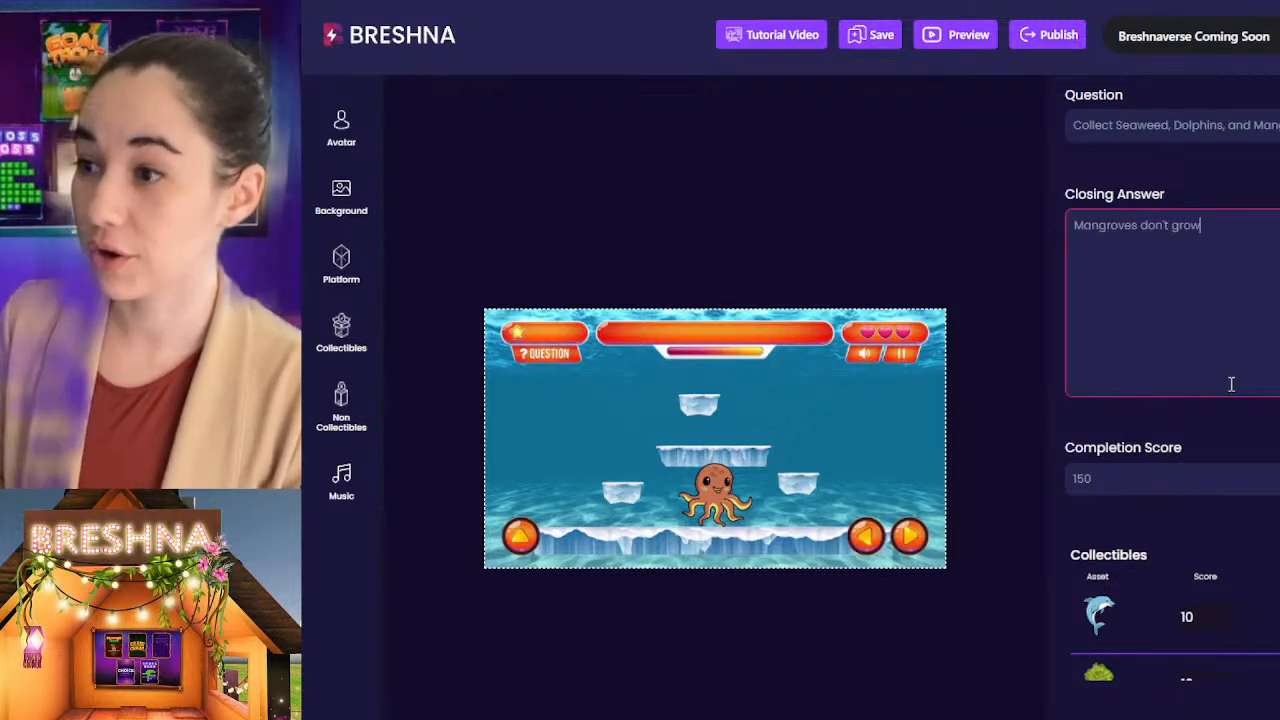
{"action": "type", "text": " under water b"}
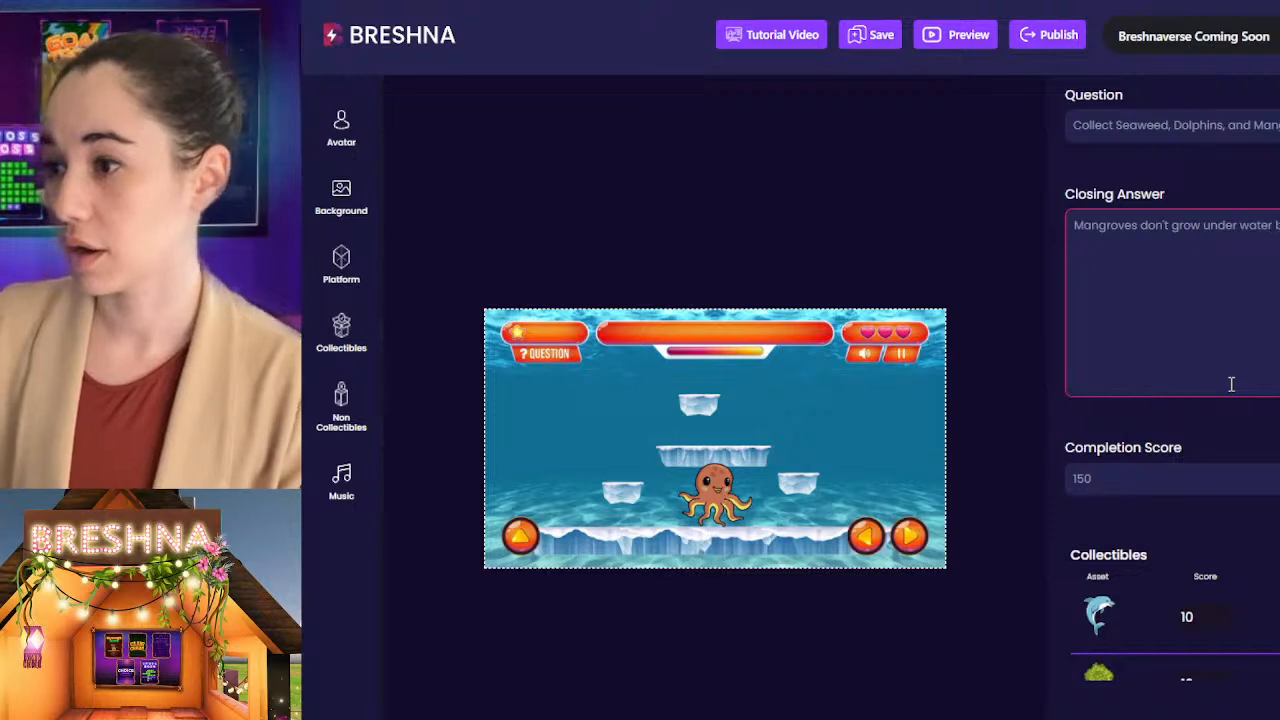
{"action": "type", "text": "important to k"}
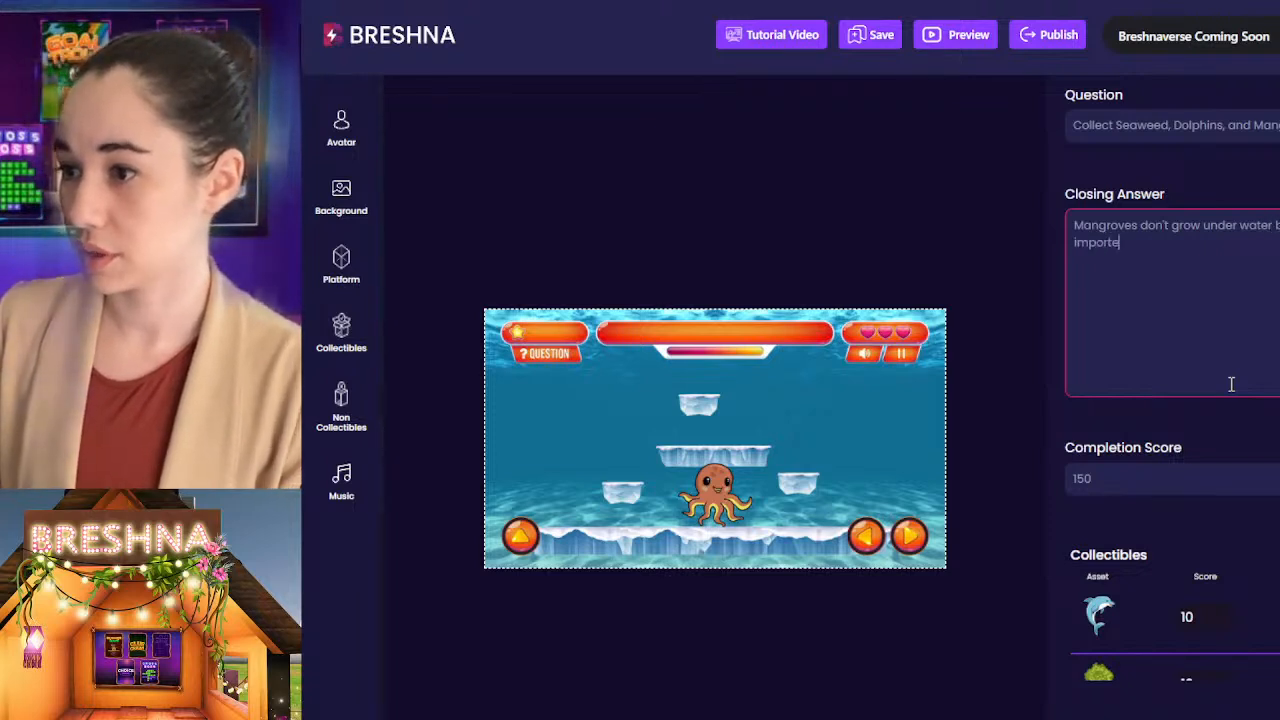
{"action": "type", "text": "eep "}
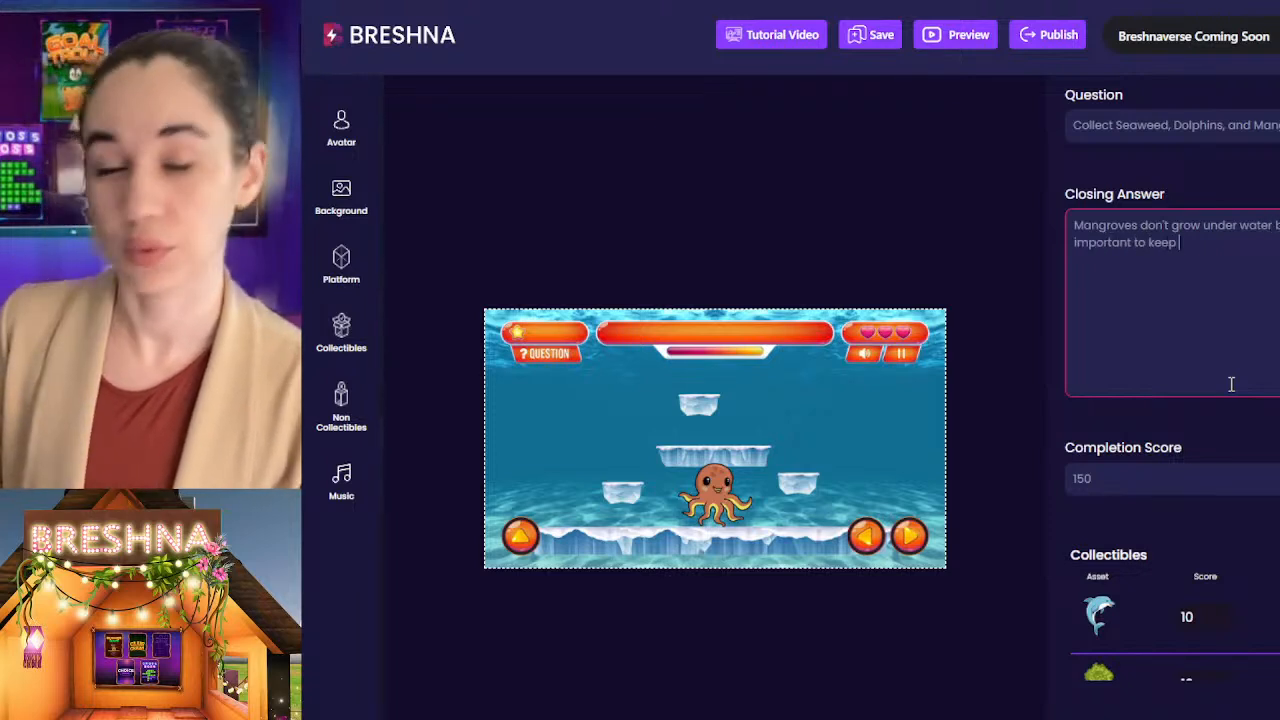
{"action": "type", "text": "oc"}
{"action": "type", "text": "coa"}
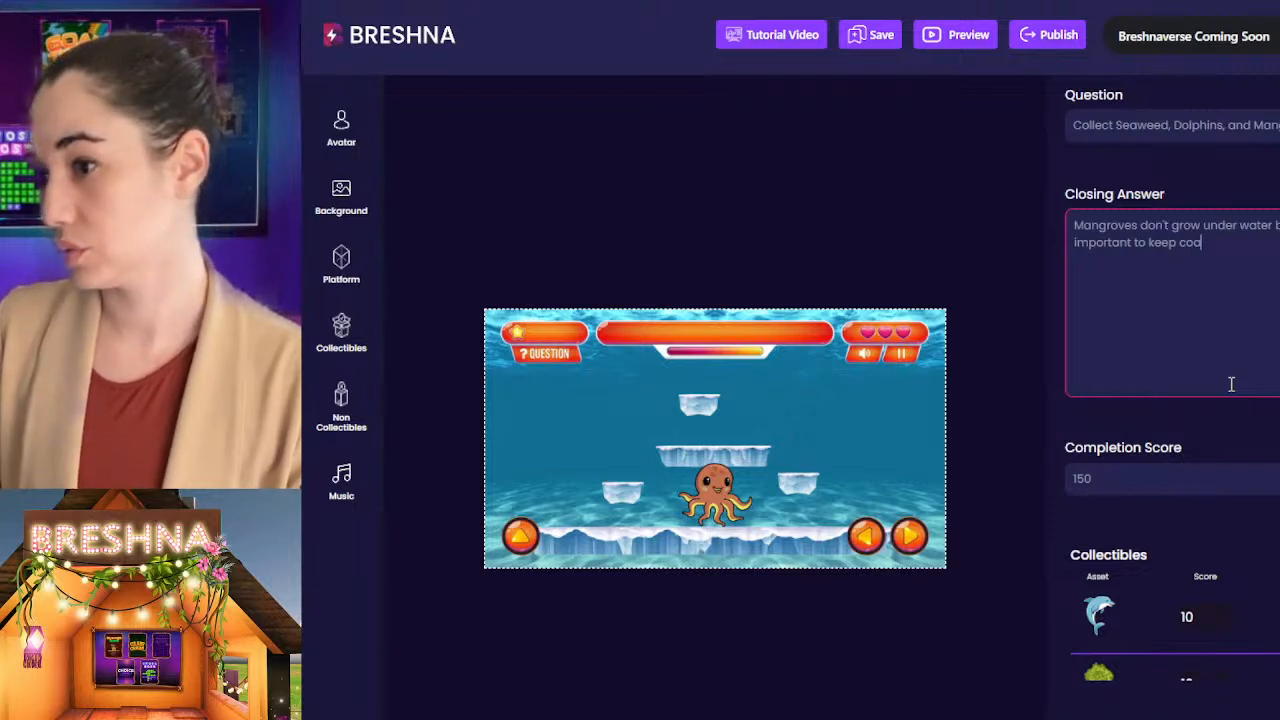
{"action": "type", "text": "stlines "}
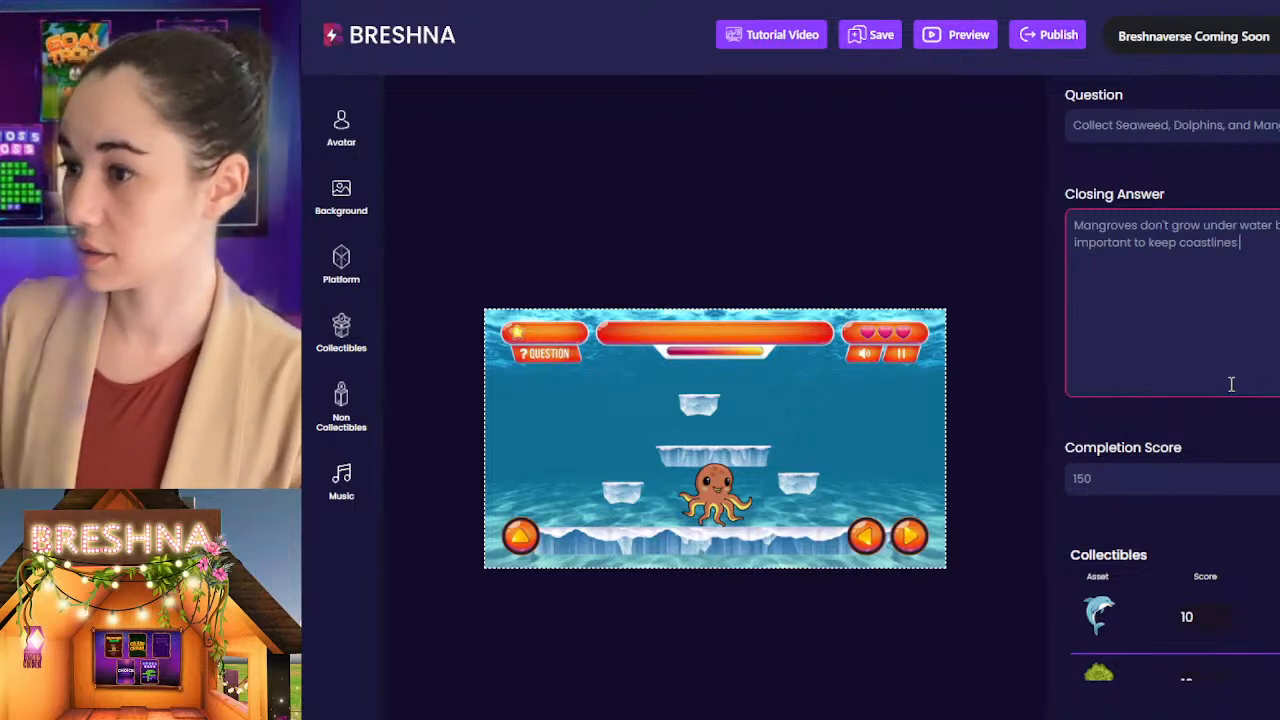
{"action": "type", "text": "safe"}
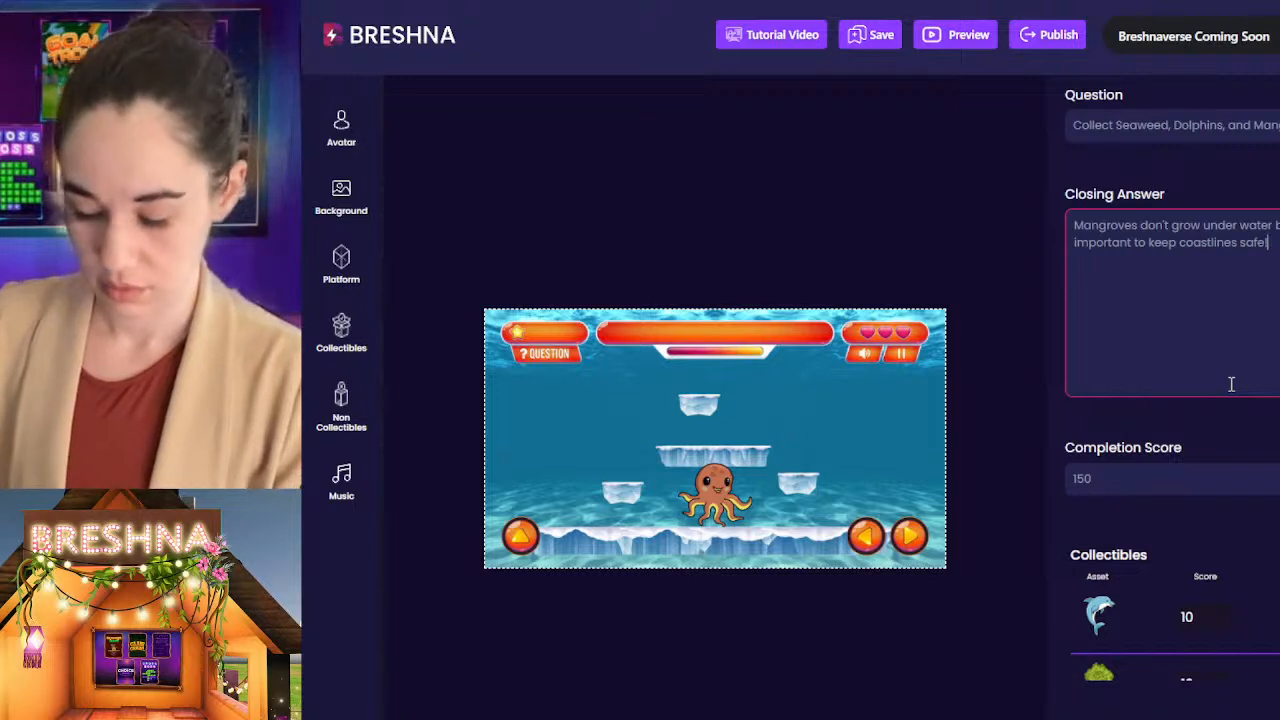
{"action": "type", "text": "context"}
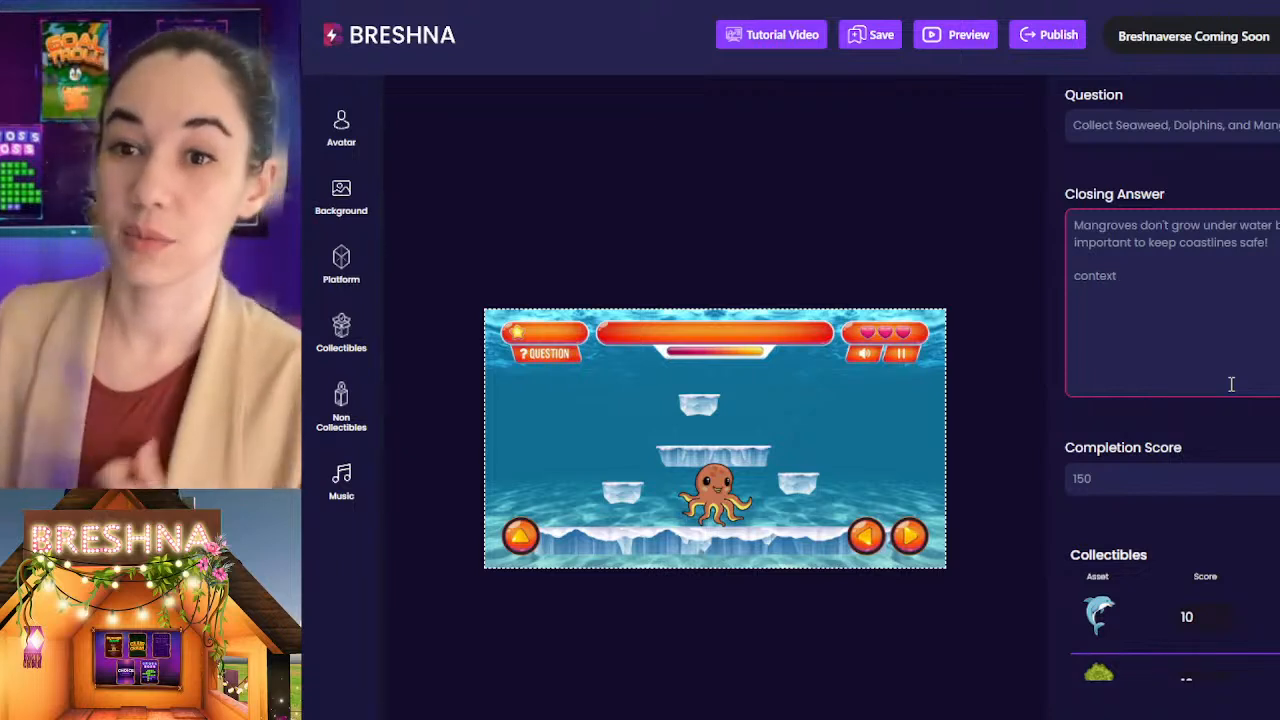
Step: Add the placeholder paragraph "context climate change" below the mangrove sentence in the Level 2 Closing Answer
{"action": "type", "text": "cl"}
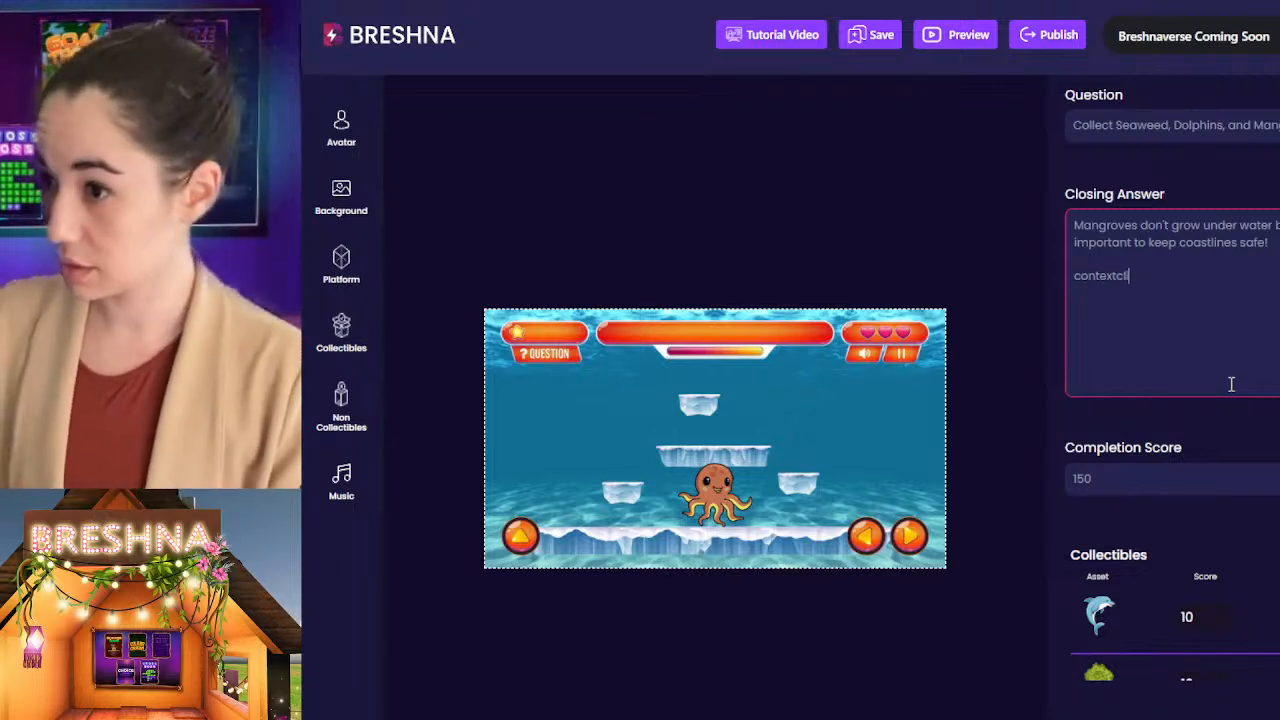
{"action": "key", "text": "BackSpace"}
{"action": "type", "text": "climate change"}
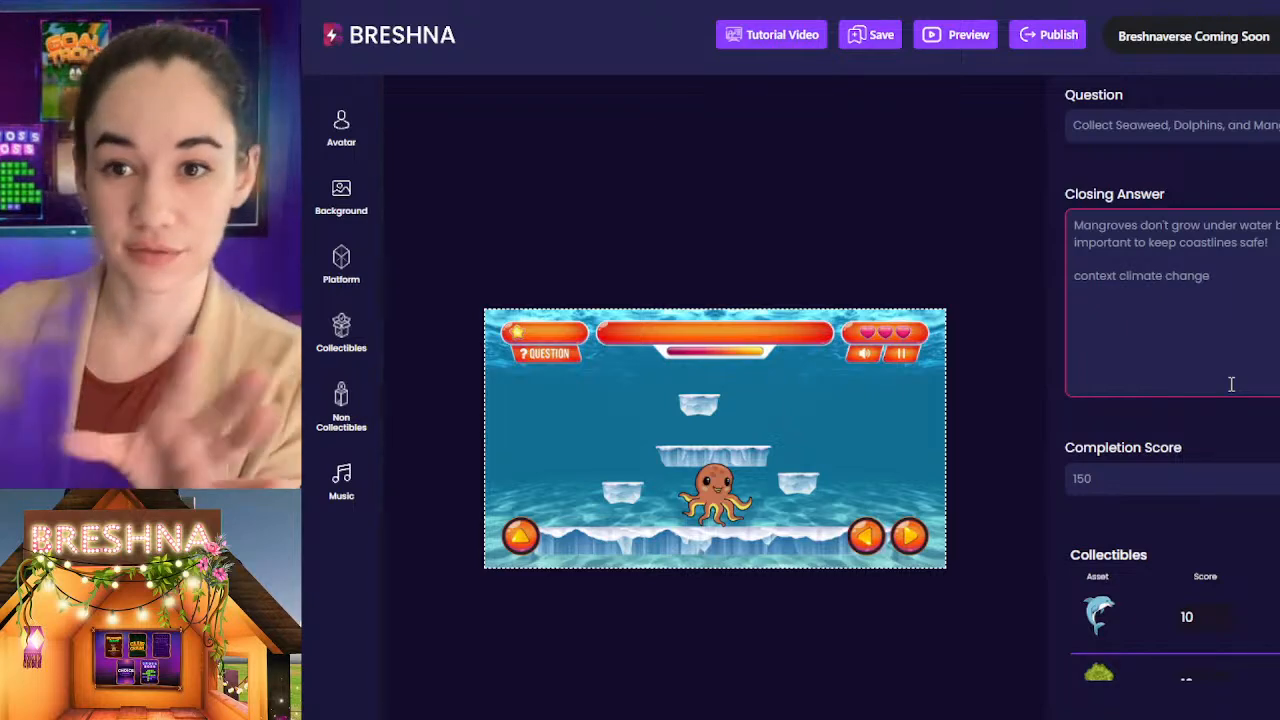
Step: Review the Level 2 assets and texts, and switch between Level 1 and Level 2 to compare their scenes
{"action": "scroll", "coordinate": [1137, 537], "scroll_direction": "down", "scroll_amount": 5}
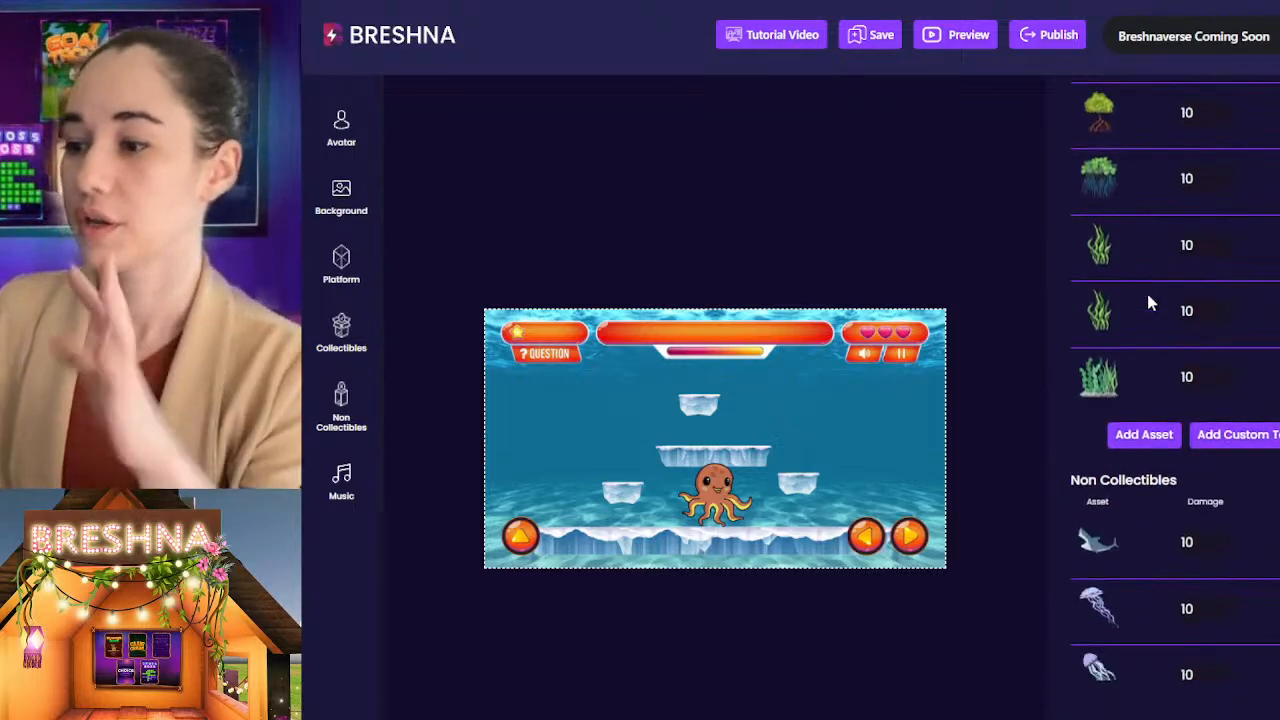
{"action": "scroll", "coordinate": [1149, 294], "scroll_direction": "up", "scroll_amount": 7}
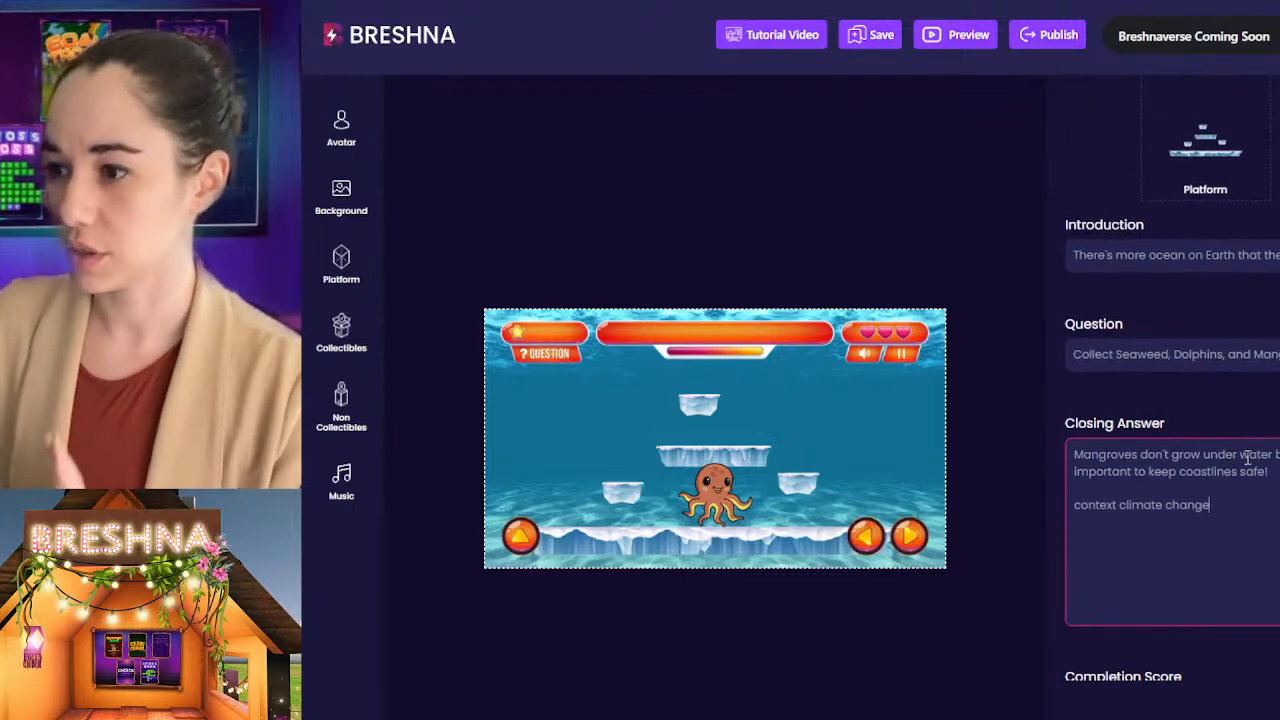
{"action": "scroll", "coordinate": [1160, 380], "scroll_direction": "up", "scroll_amount": 4}
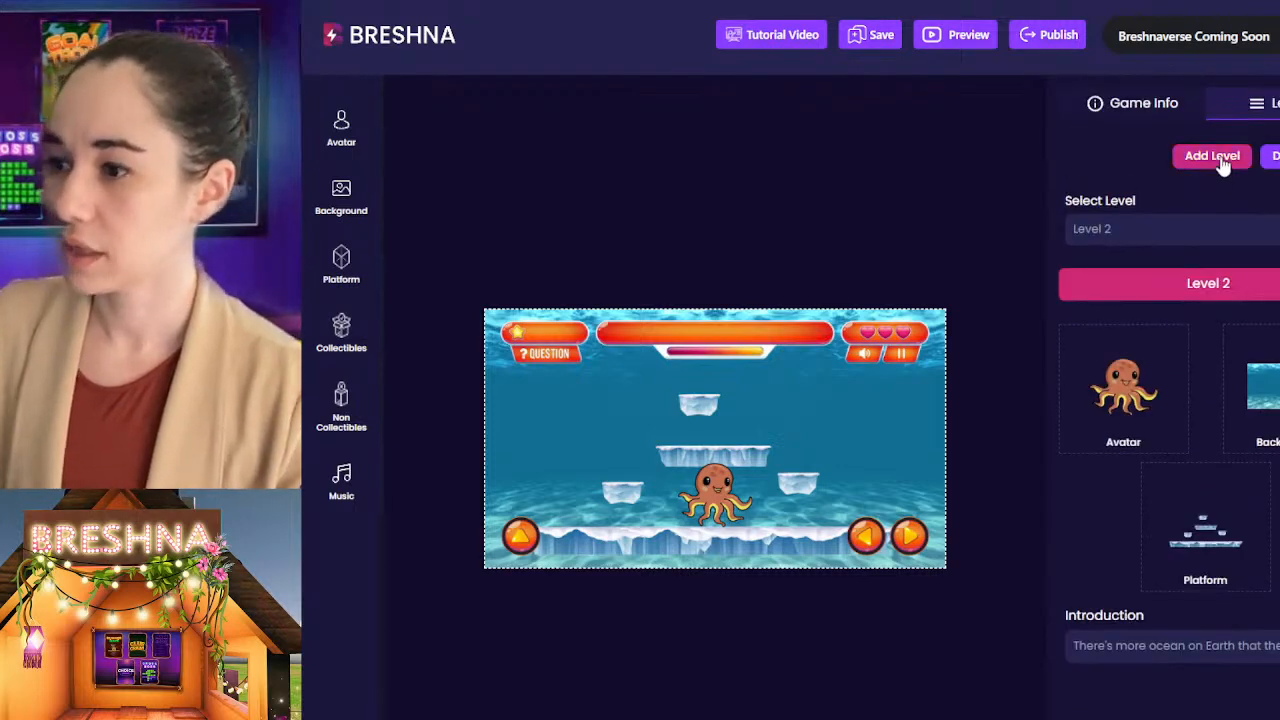
{"action": "left_click", "coordinate": [1118, 231]}
{"action": "left_click", "coordinate": [1130, 258]}
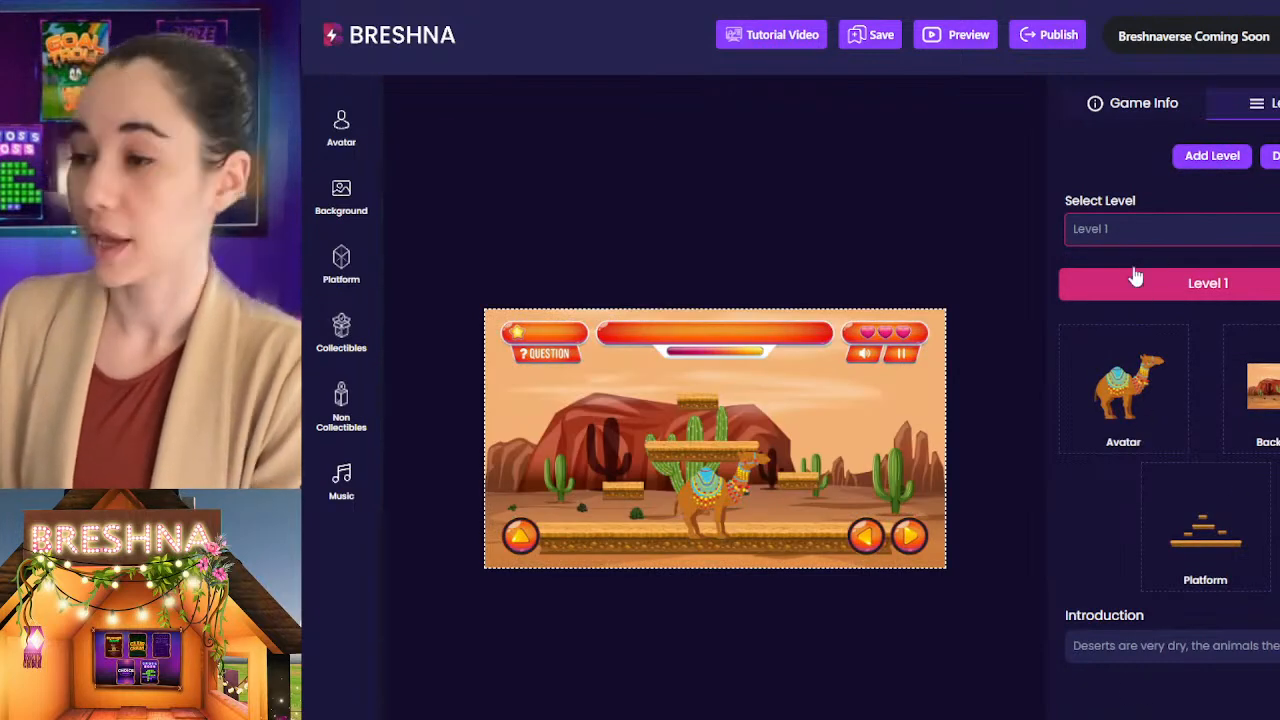
{"action": "left_click", "coordinate": [1115, 226]}
{"action": "left_click", "coordinate": [1120, 304]}
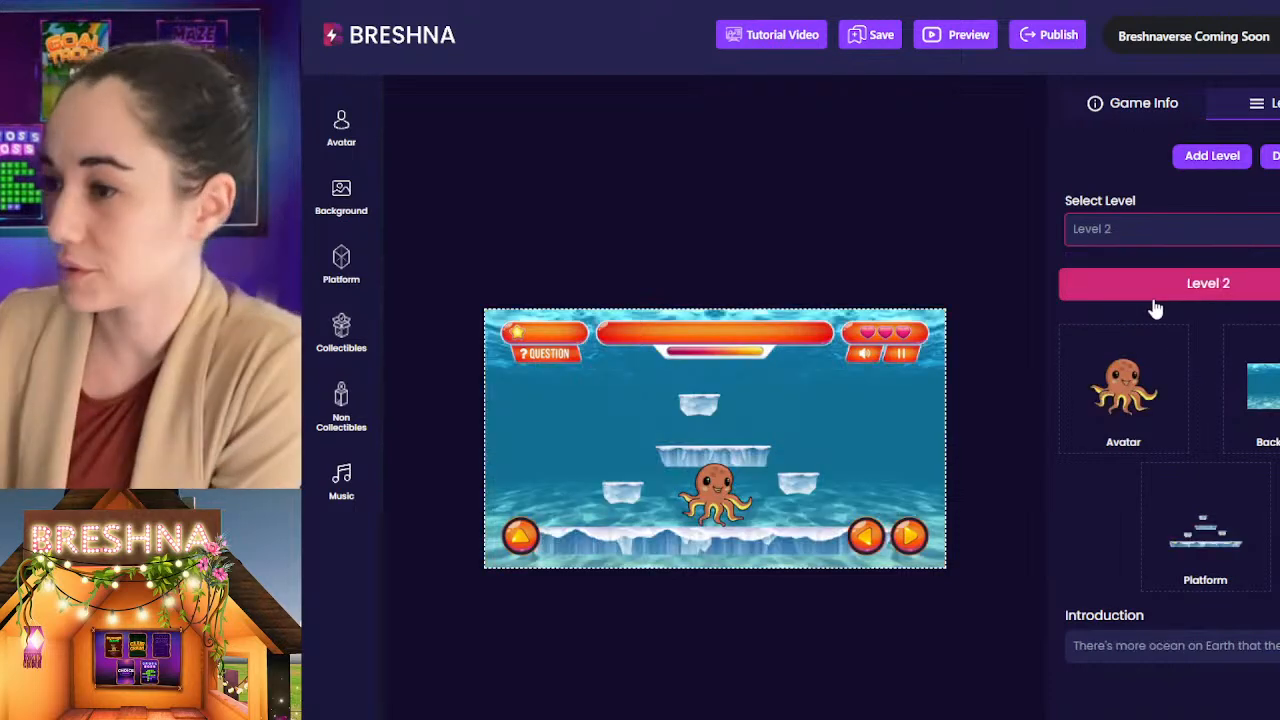
Step: Switch to Level 3 and set its background to the forest scene with waterfalls
{"action": "left_click", "coordinate": [1145, 228]}
{"action": "left_click", "coordinate": [1141, 330]}
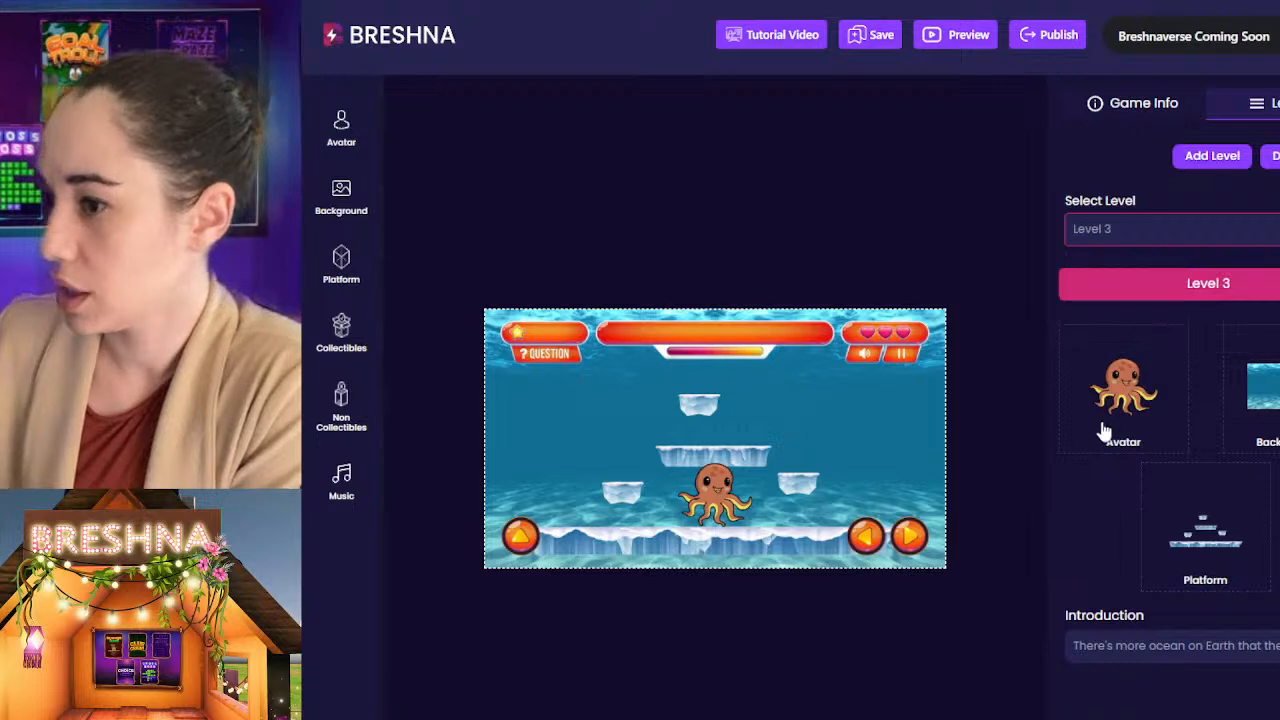
{"action": "left_click", "coordinate": [341, 198]}
{"action": "scroll", "coordinate": [531, 334], "scroll_direction": "up", "scroll_amount": 3}
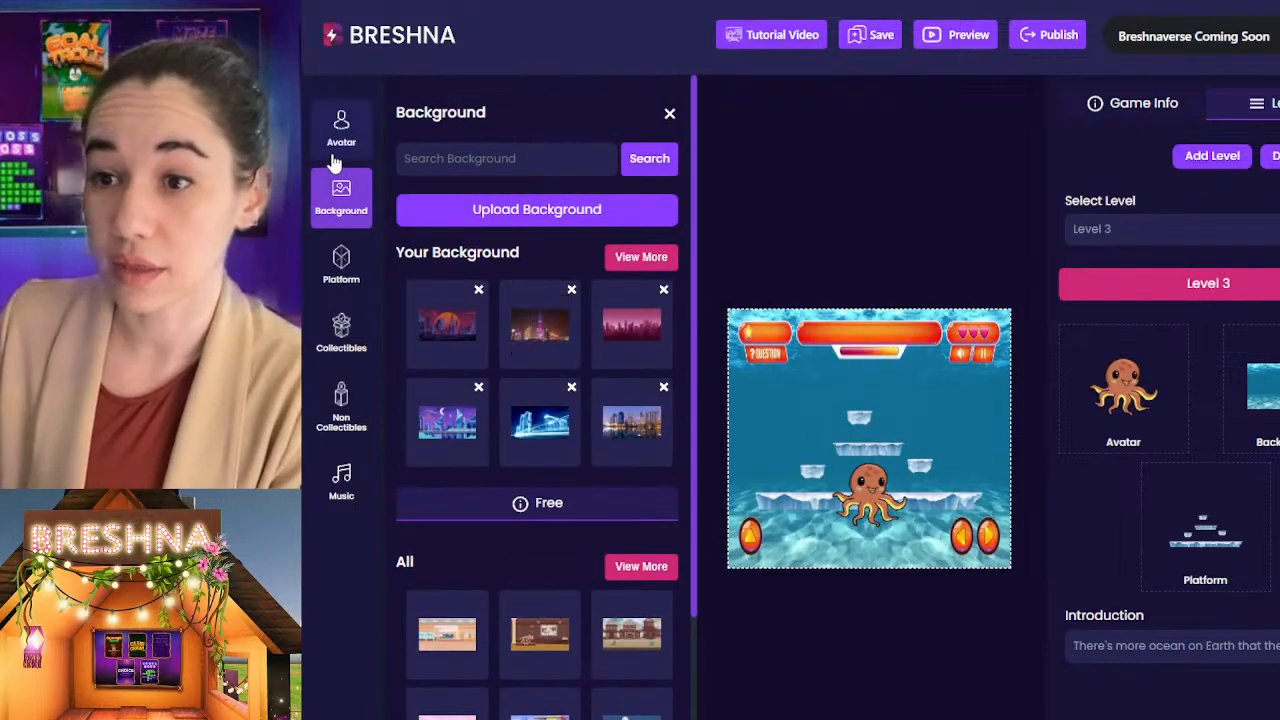
{"action": "scroll", "coordinate": [620, 400], "scroll_direction": "down", "scroll_amount": 5}
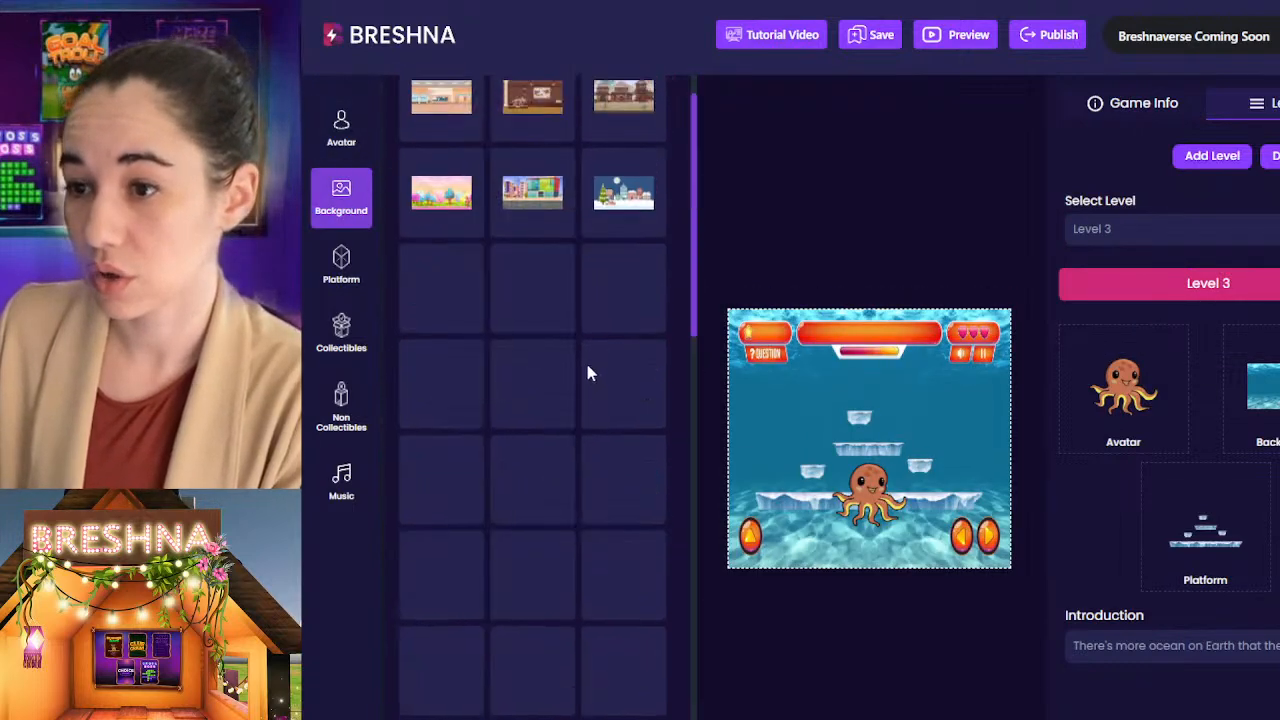
{"action": "scroll", "coordinate": [587, 372], "scroll_direction": "up", "scroll_amount": 3}
{"action": "left_click", "coordinate": [507, 162]}
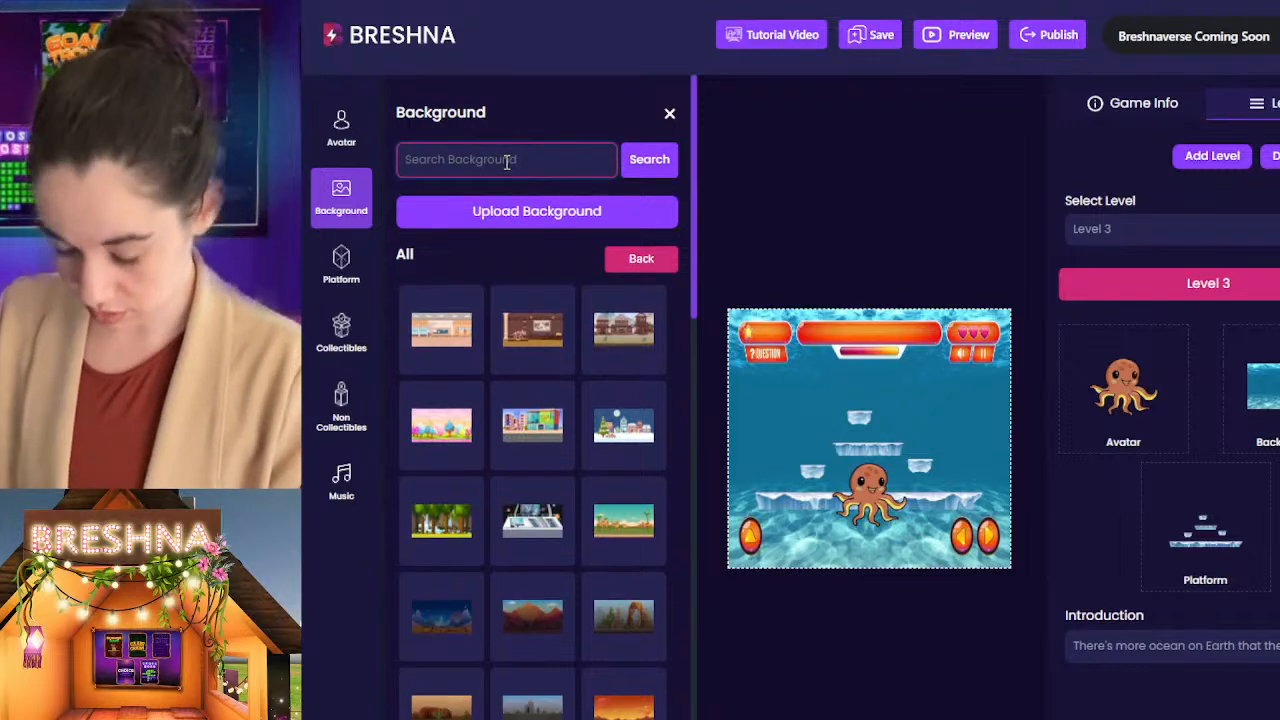
{"action": "left_click", "coordinate": [441, 519]}
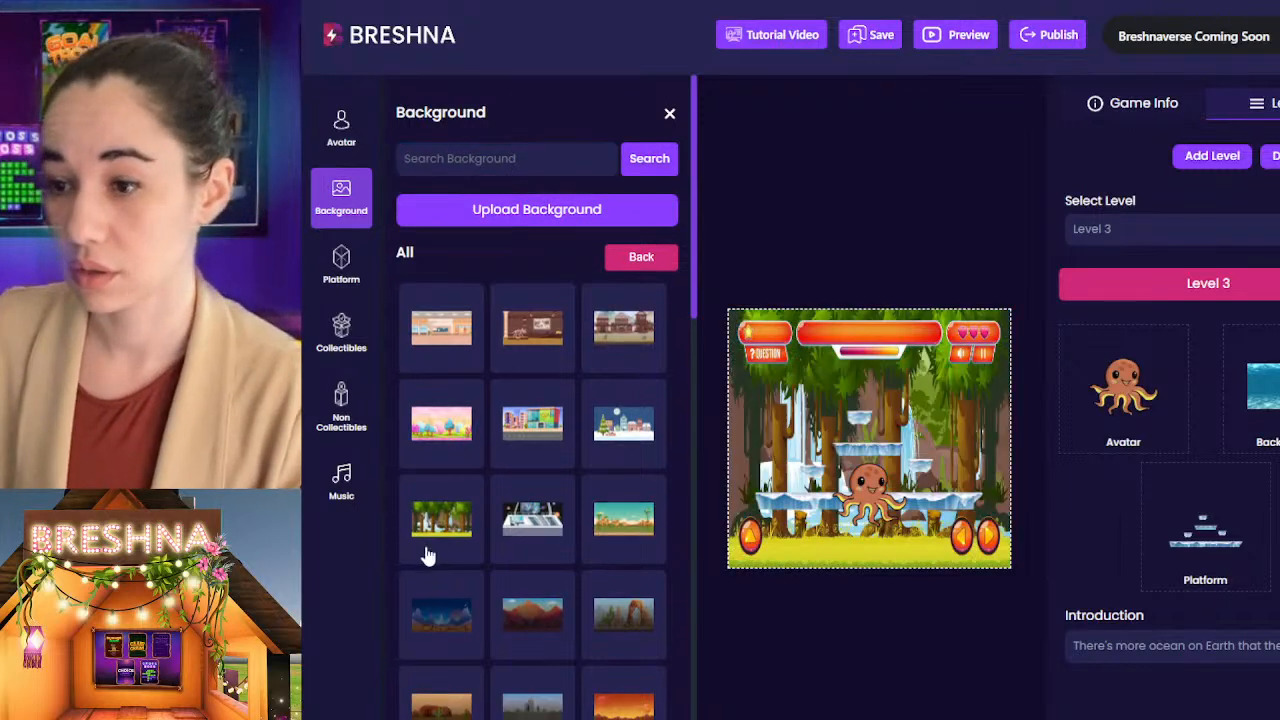
{"action": "scroll", "coordinate": [1120, 500], "scroll_direction": "down", "scroll_amount": 2}
{"action": "left_click", "coordinate": [670, 114]}
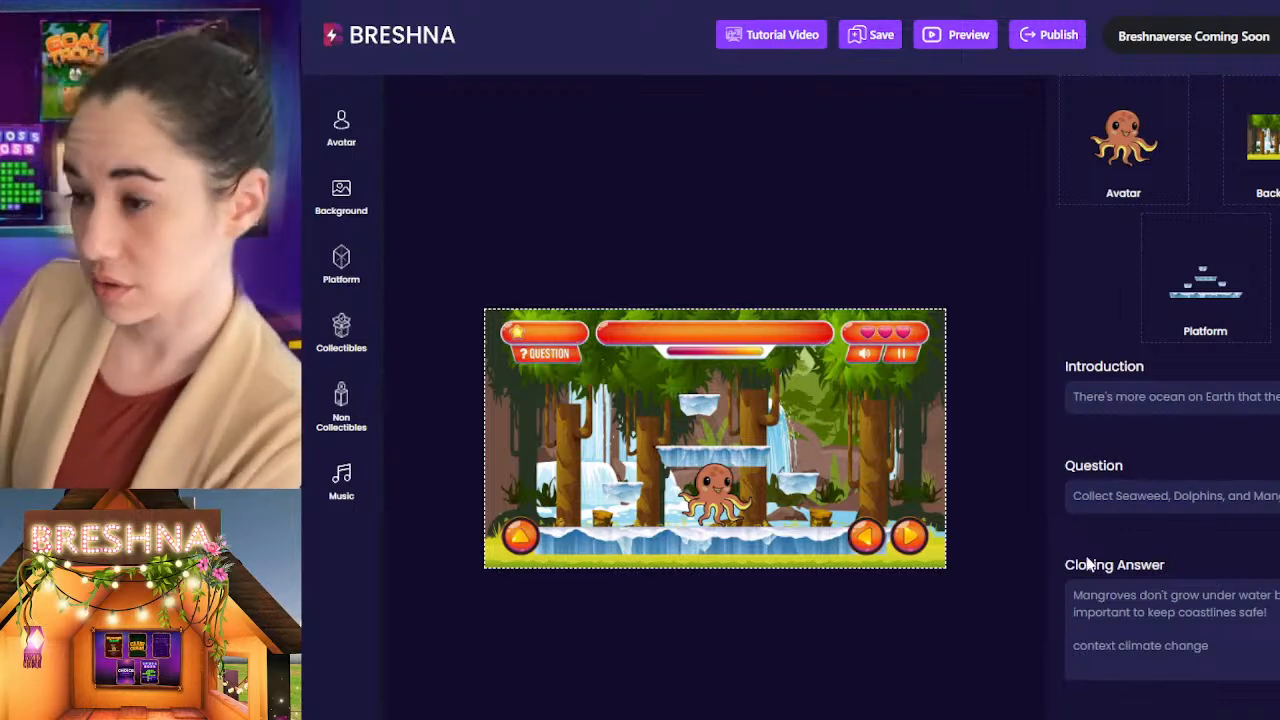
Step: Clear all ocean collectibles and non-collectibles from the Level 3 asset lists
{"action": "scroll", "coordinate": [1120, 540], "scroll_direction": "down", "scroll_amount": 5}
{"action": "scroll", "coordinate": [1138, 562], "scroll_direction": "up", "scroll_amount": 1}
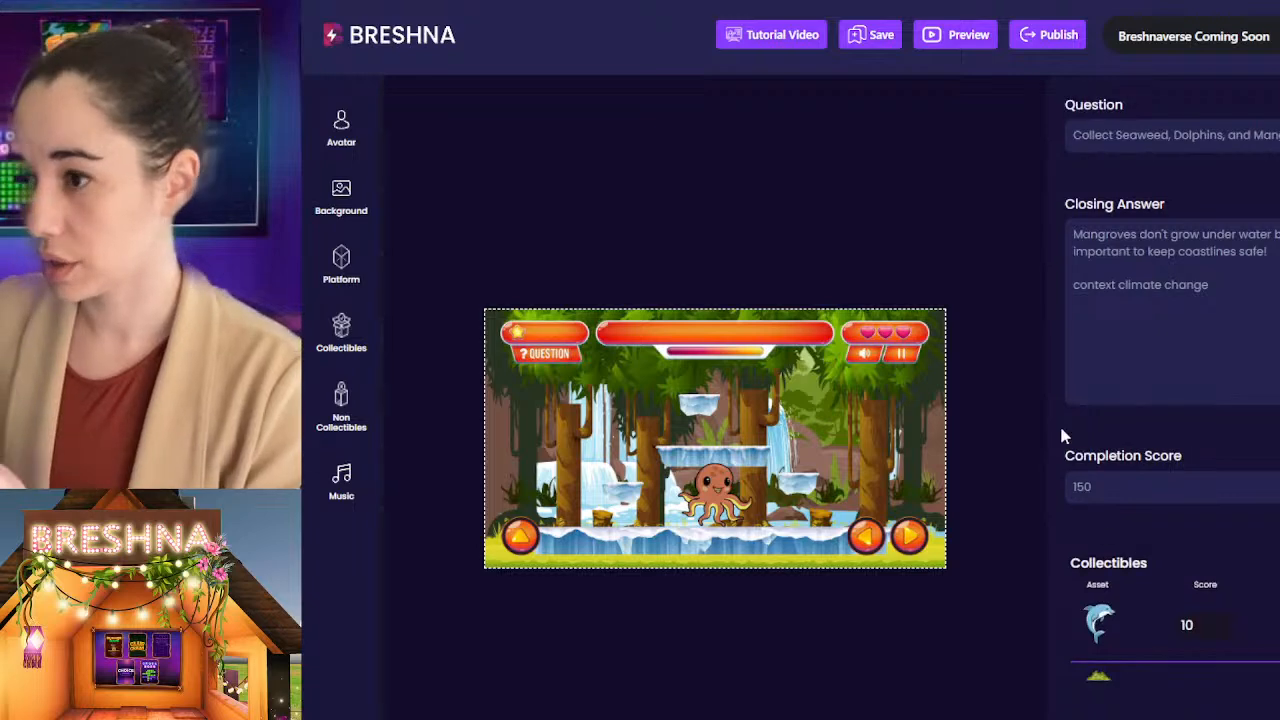
{"action": "scroll", "coordinate": [1158, 463], "scroll_direction": "down", "scroll_amount": 5}
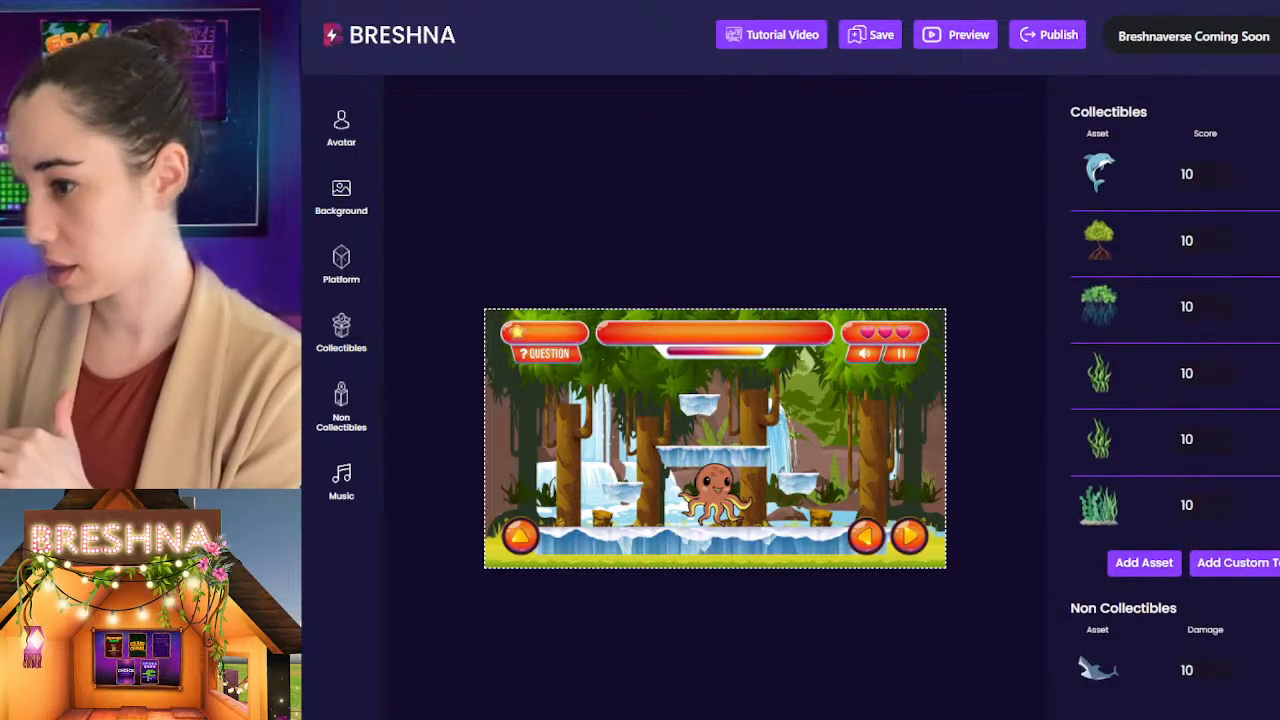
{"action": "scroll", "coordinate": [1170, 400], "scroll_direction": "up", "scroll_amount": 1}
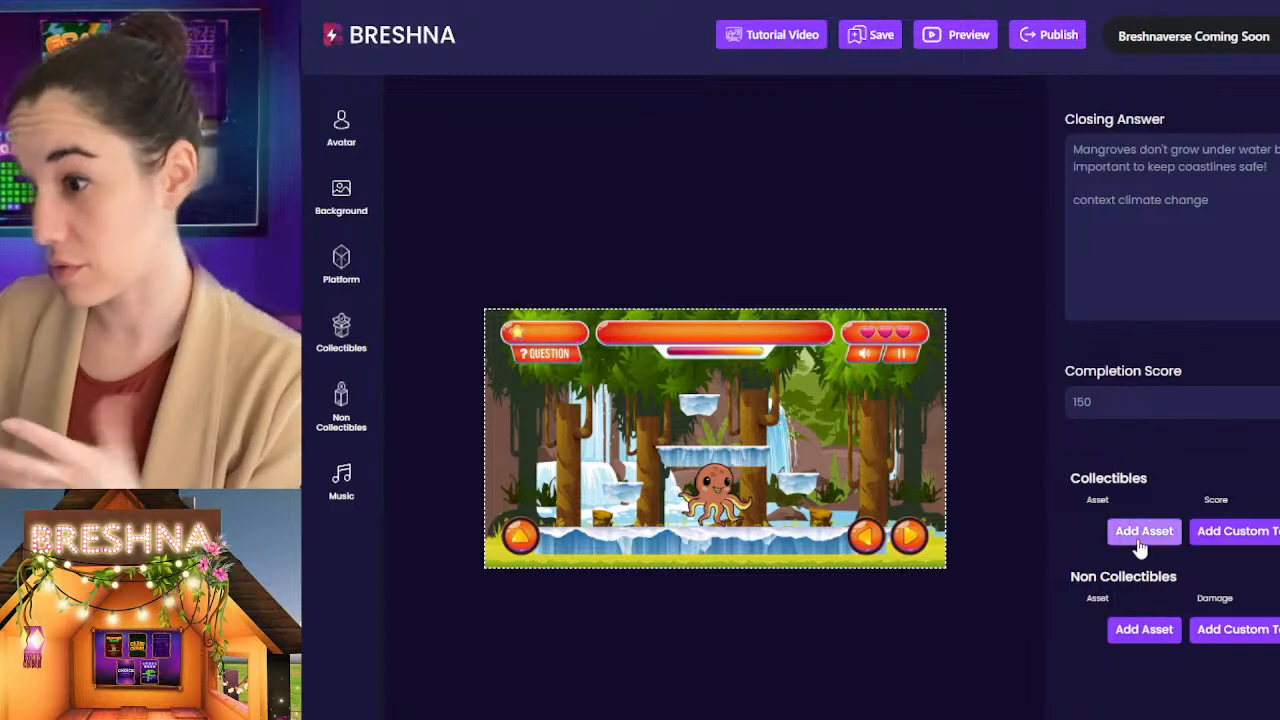
Step: Add the uploaded leafy tree, pine tree and squirrel images to the Level 3 collectibles
{"action": "left_click", "coordinate": [1140, 533]}
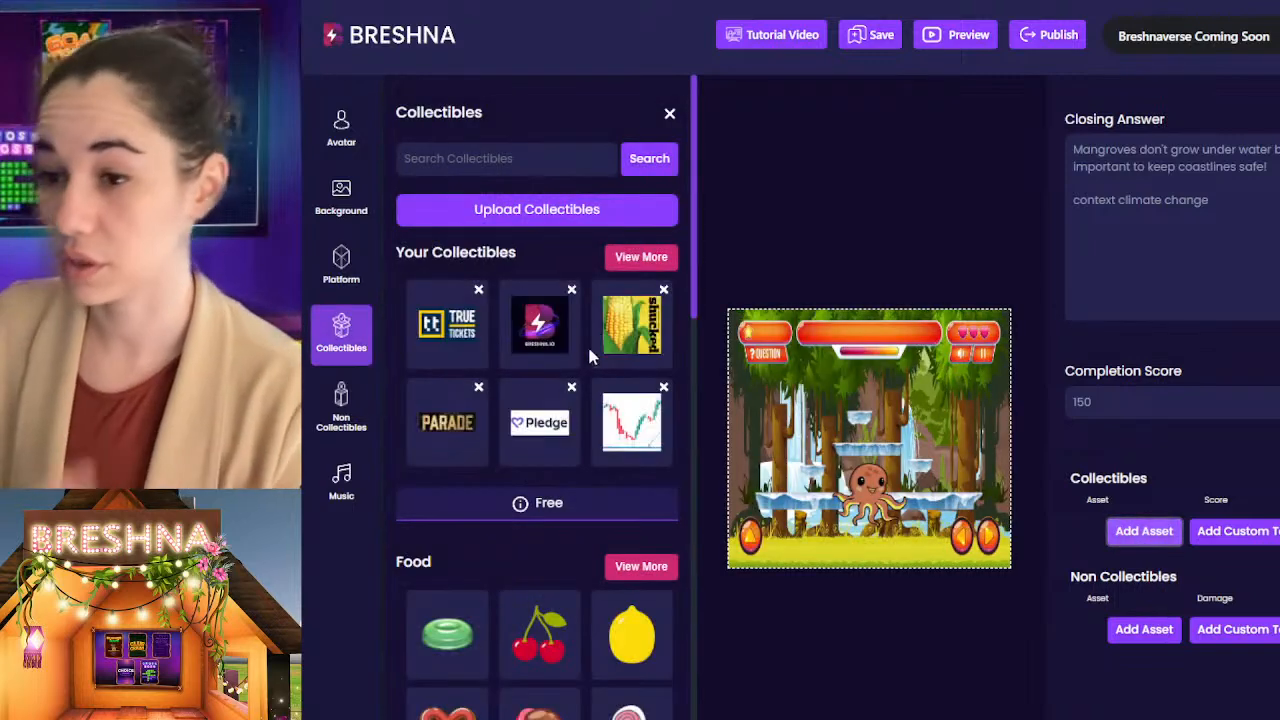
{"action": "left_click", "coordinate": [648, 258]}
{"action": "left_click_drag", "start_coordinate": [693, 258], "coordinate": [697, 719]}
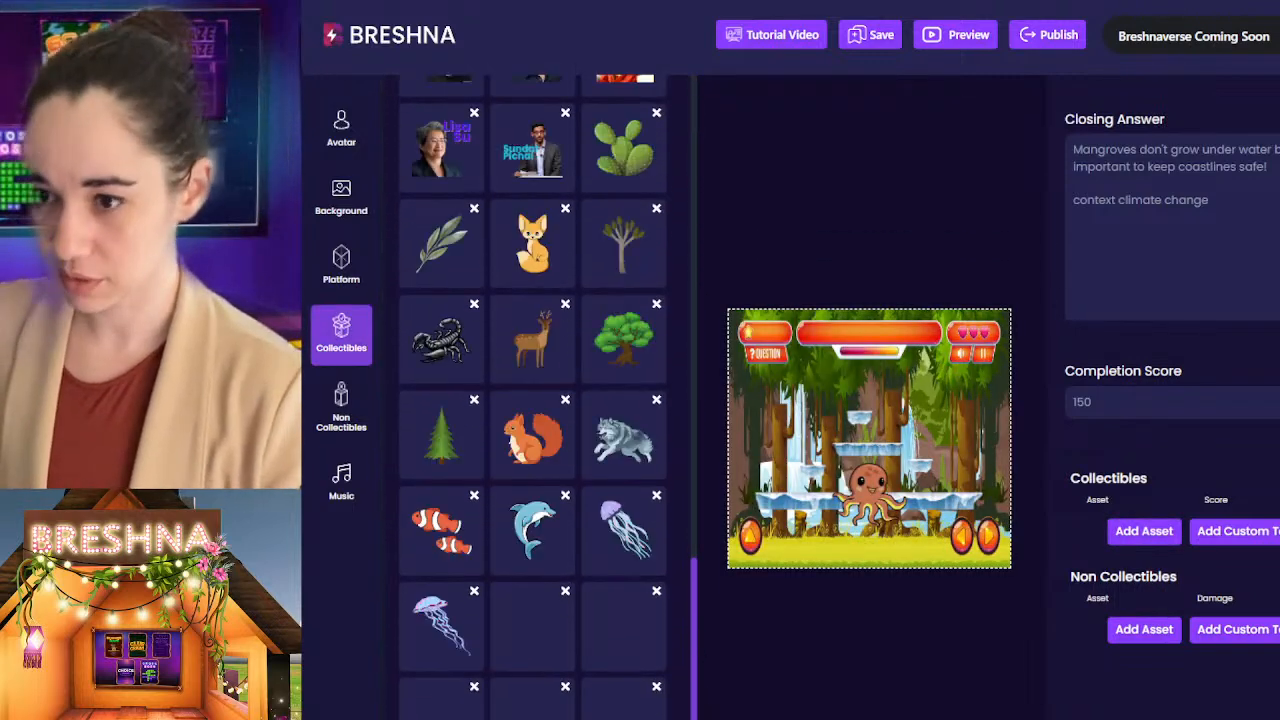
{"action": "left_click", "coordinate": [645, 347]}
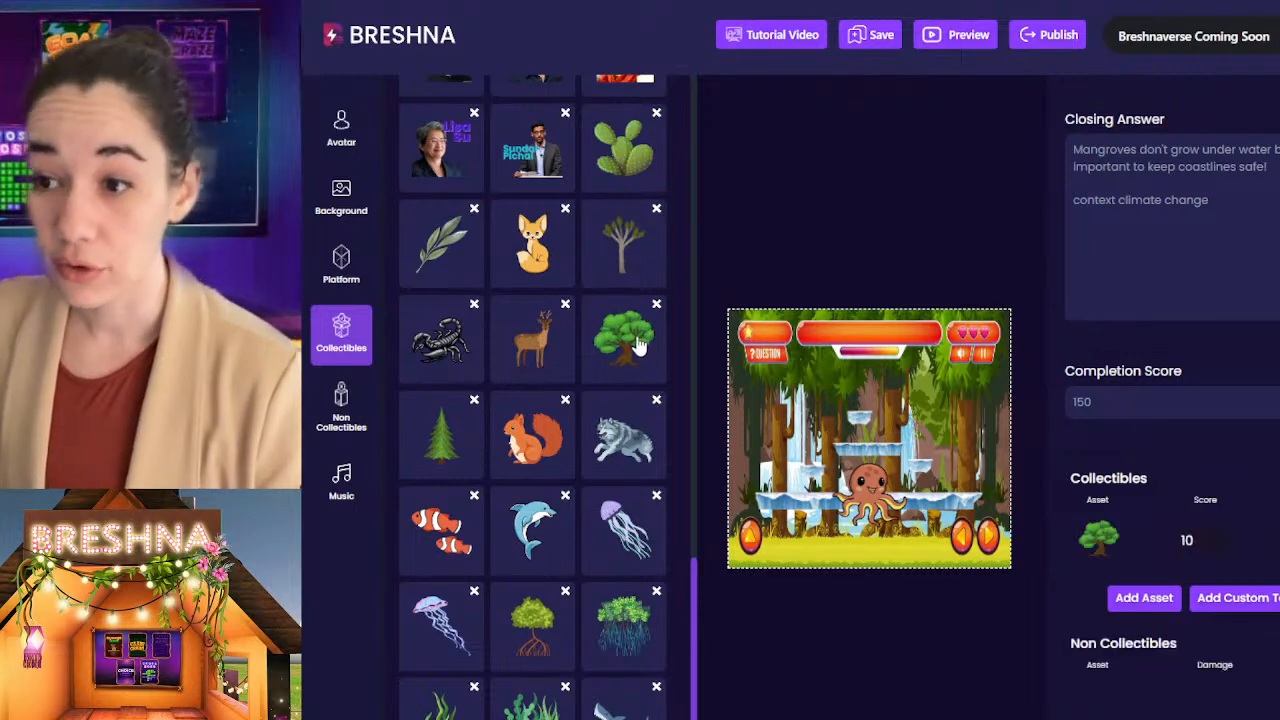
{"action": "left_click", "coordinate": [447, 452]}
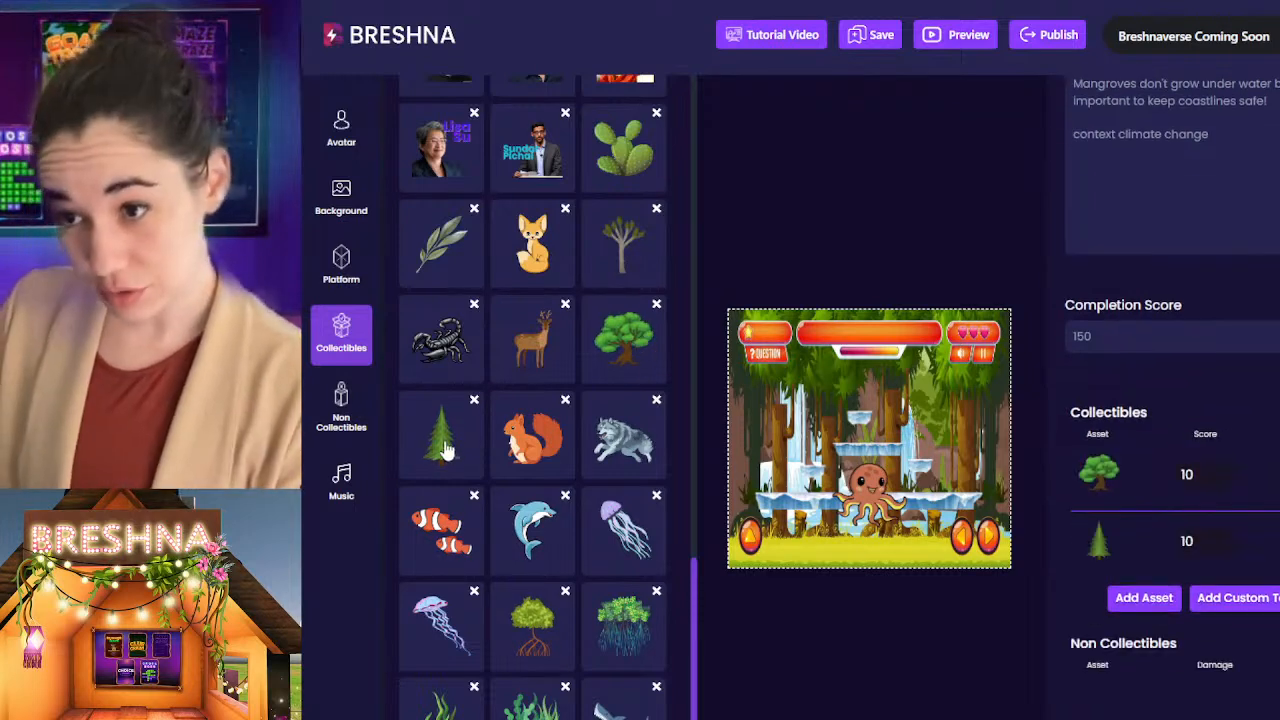
{"action": "left_click", "coordinate": [527, 455]}
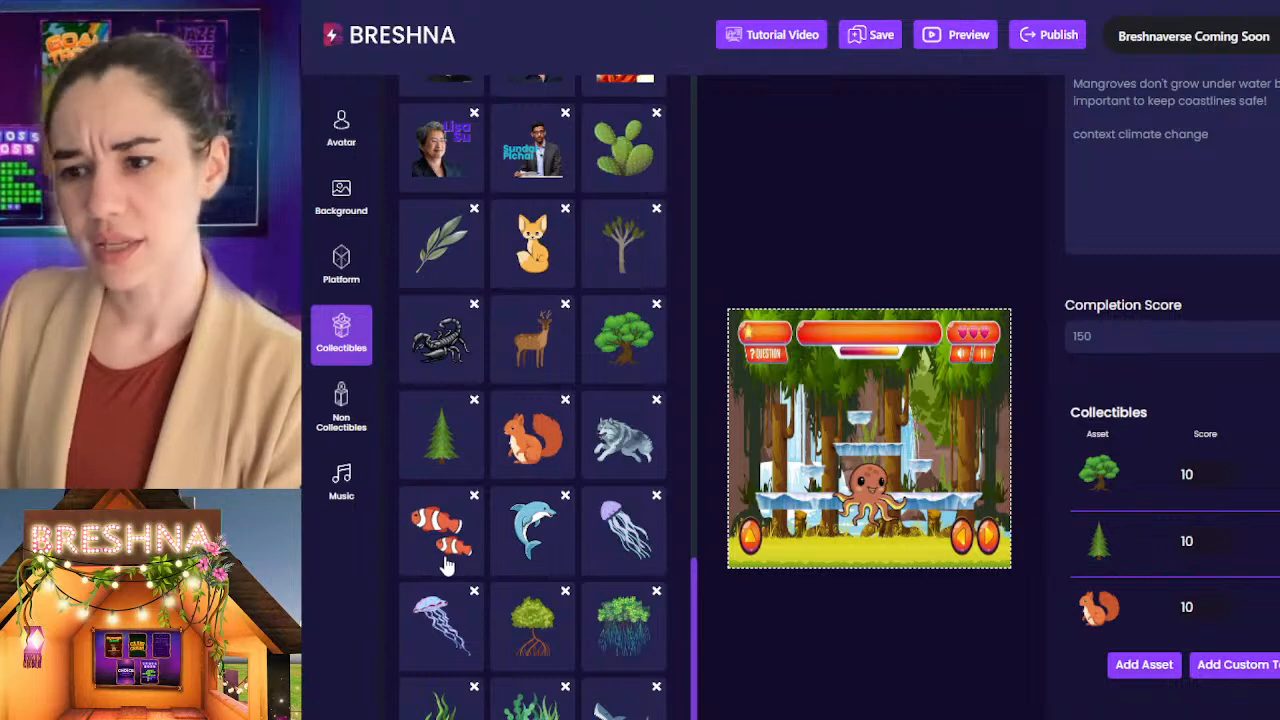
Step: Switch to Level 2 and check its Closing Answer, Completion Score and collectibles
{"action": "scroll", "coordinate": [1091, 459], "scroll_direction": "up", "scroll_amount": 10}
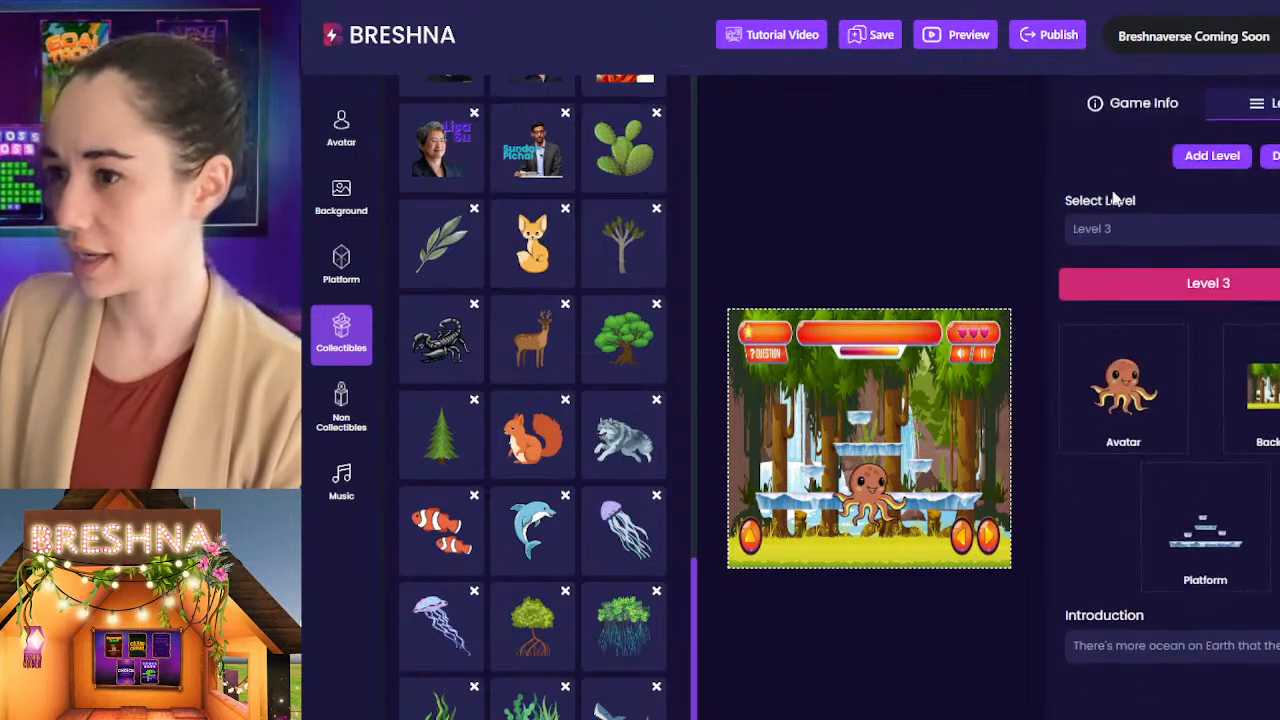
{"action": "left_click", "coordinate": [1134, 248]}
{"action": "left_click", "coordinate": [1097, 296]}
{"action": "scroll", "coordinate": [1085, 430], "scroll_direction": "down", "scroll_amount": 15}
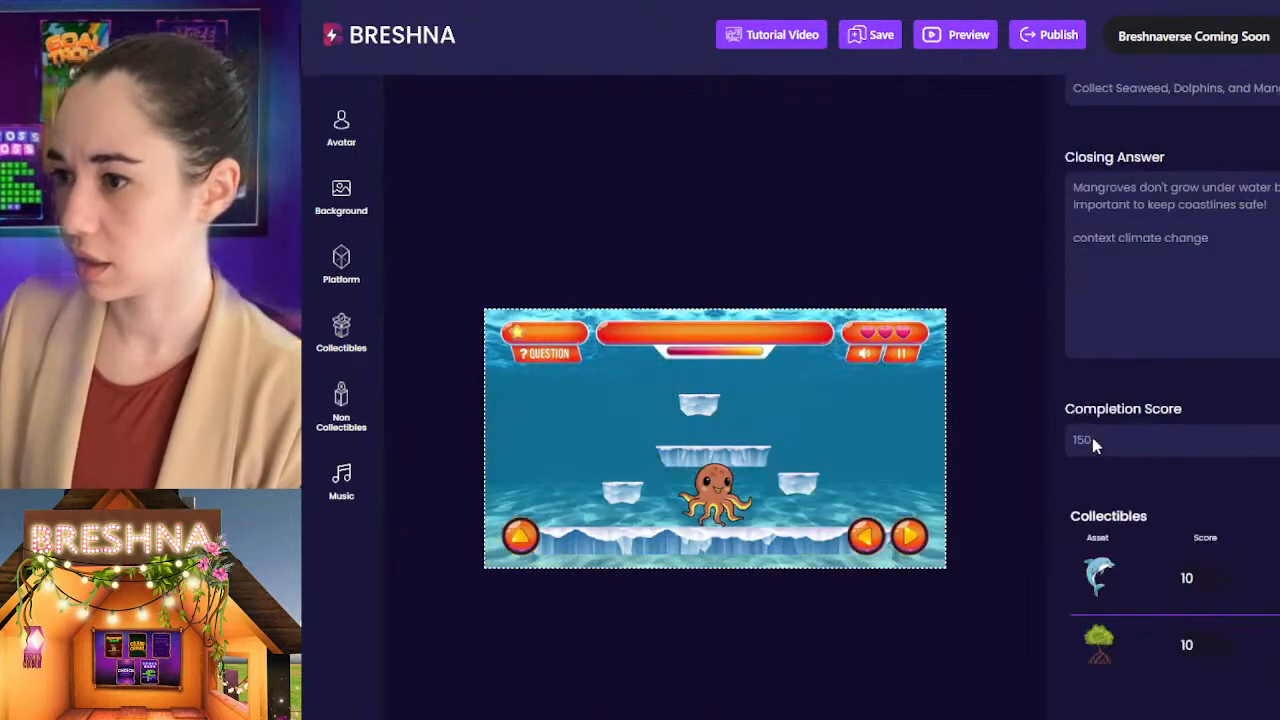
{"action": "scroll", "coordinate": [1075, 427], "scroll_direction": "up", "scroll_amount": 5}
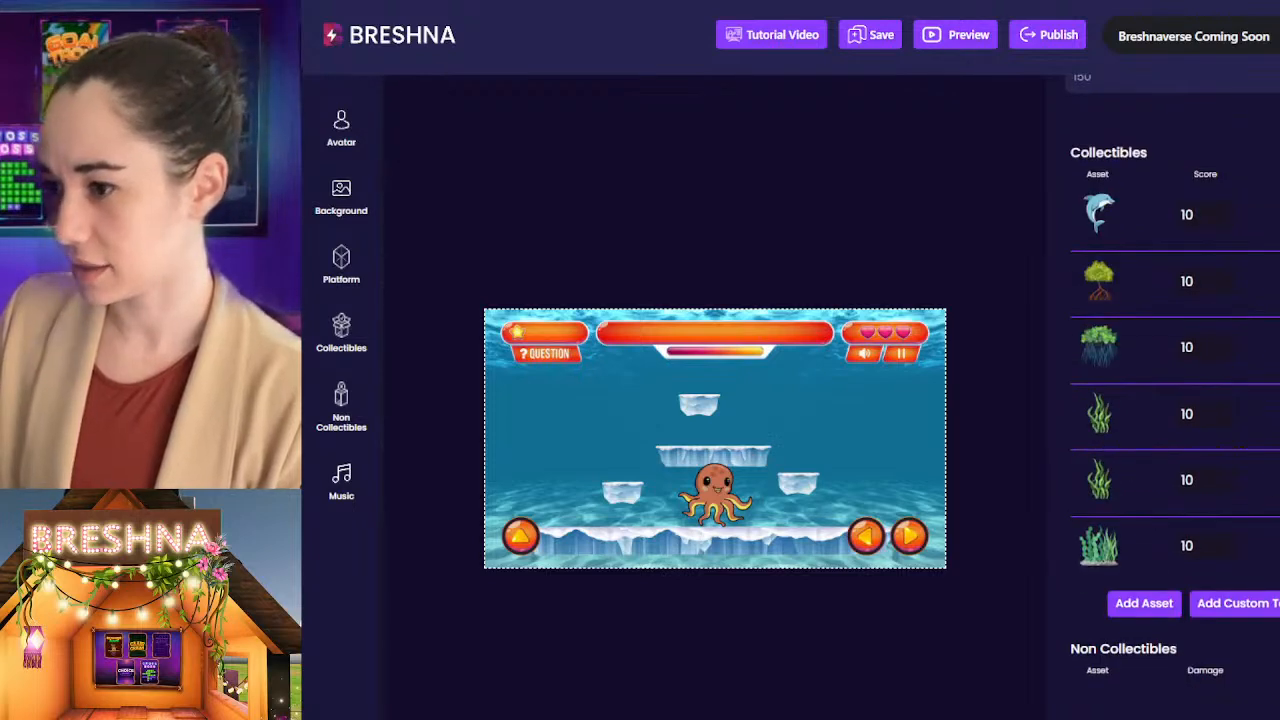
Step: Remove the duplicate seaweed from the Level 2 collectibles and add the uploaded clownfish image
{"action": "left_click", "coordinate": [1170, 540]}
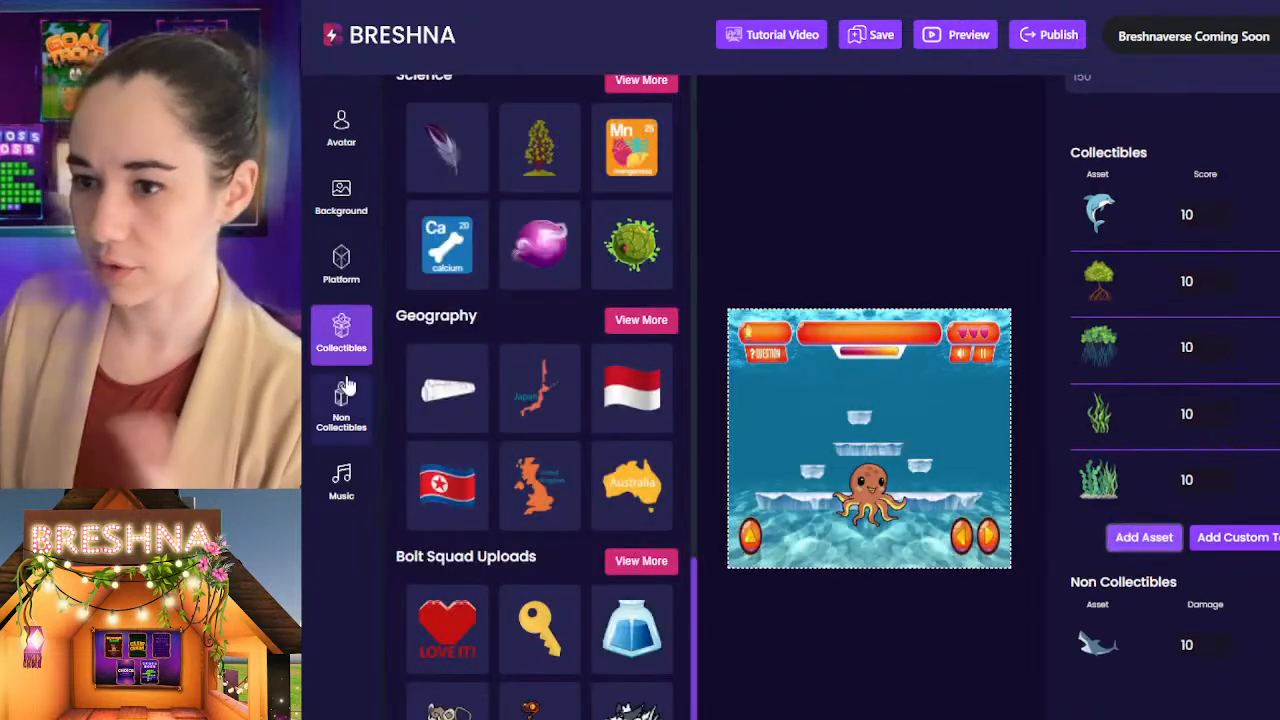
{"action": "scroll", "coordinate": [445, 340], "scroll_direction": "down", "scroll_amount": 10}
{"action": "scroll", "coordinate": [470, 342], "scroll_direction": "up", "scroll_amount": 10}
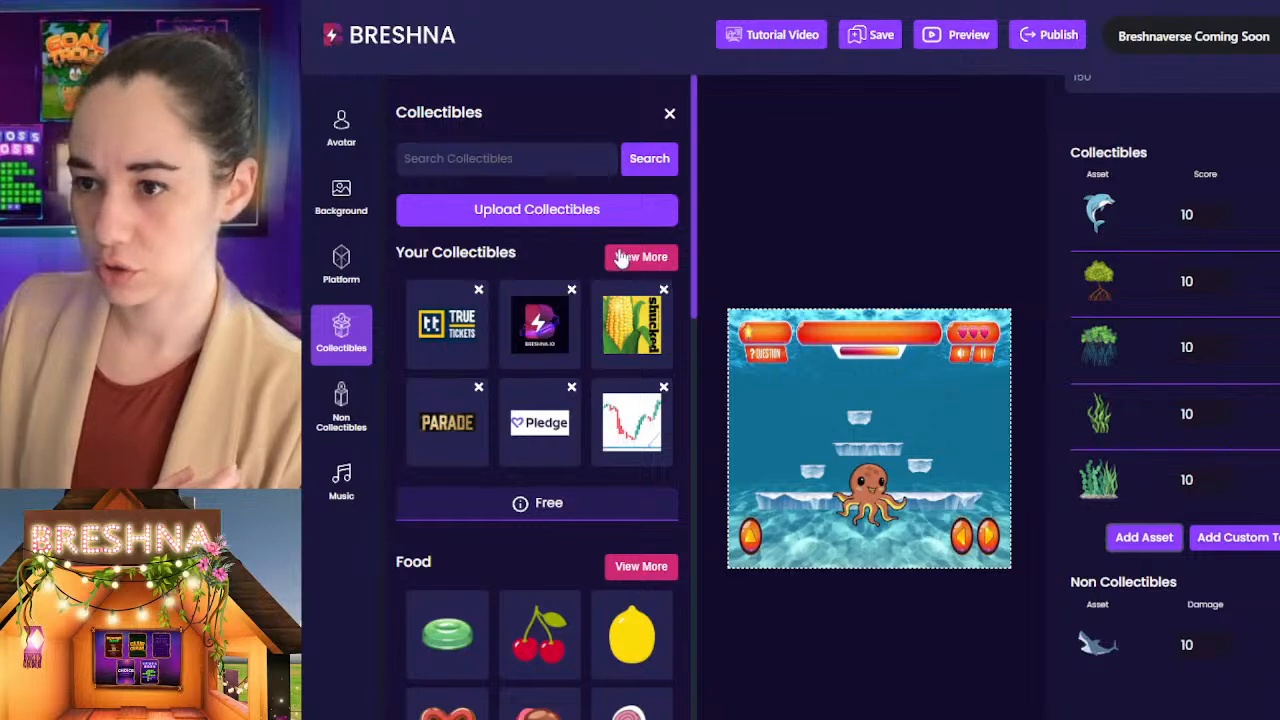
{"action": "left_click", "coordinate": [668, 257]}
{"action": "left_click_drag", "start_coordinate": [697, 225], "coordinate": [714, 690]}
{"action": "left_click", "coordinate": [440, 528]}
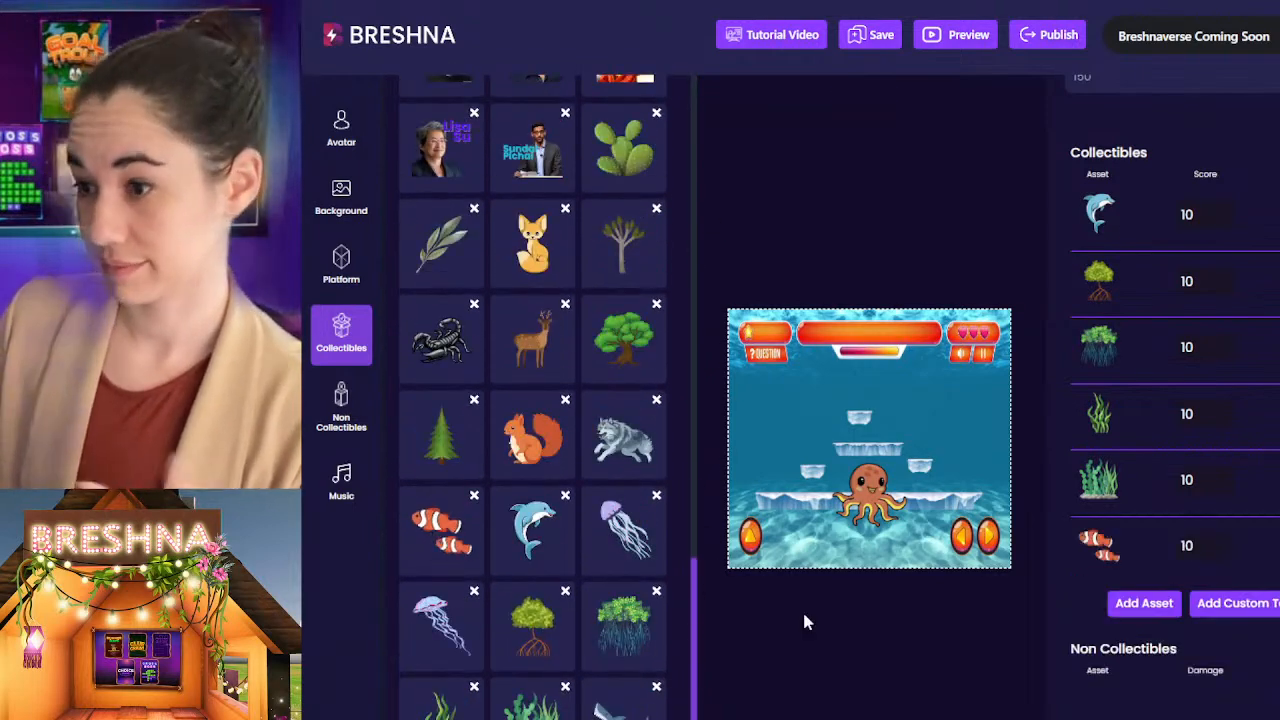
{"action": "scroll", "coordinate": [1090, 450], "scroll_direction": "down", "scroll_amount": 2}
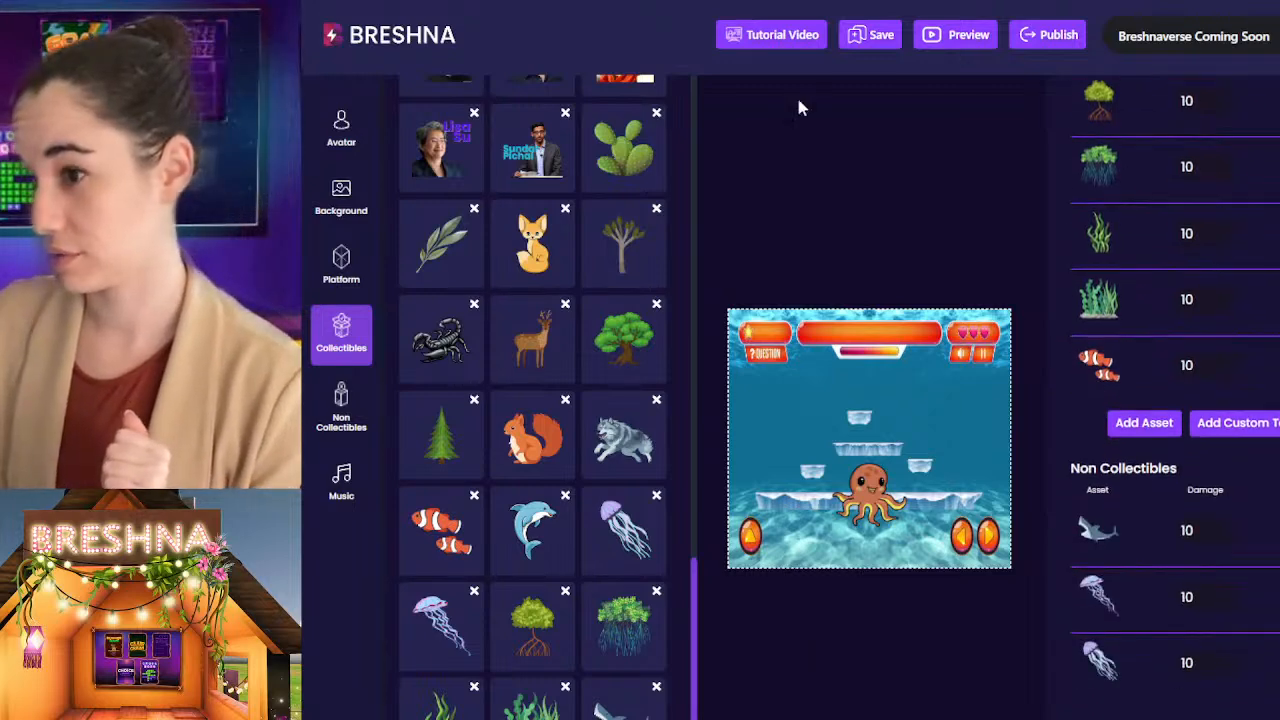
Step: Remove the shark from the Level 2 non-collectibles and try to add it again from the uploaded collectibles
{"action": "left_click", "coordinate": [695, 205]}
{"action": "scroll", "coordinate": [1230, 442], "scroll_direction": "down", "scroll_amount": 1}
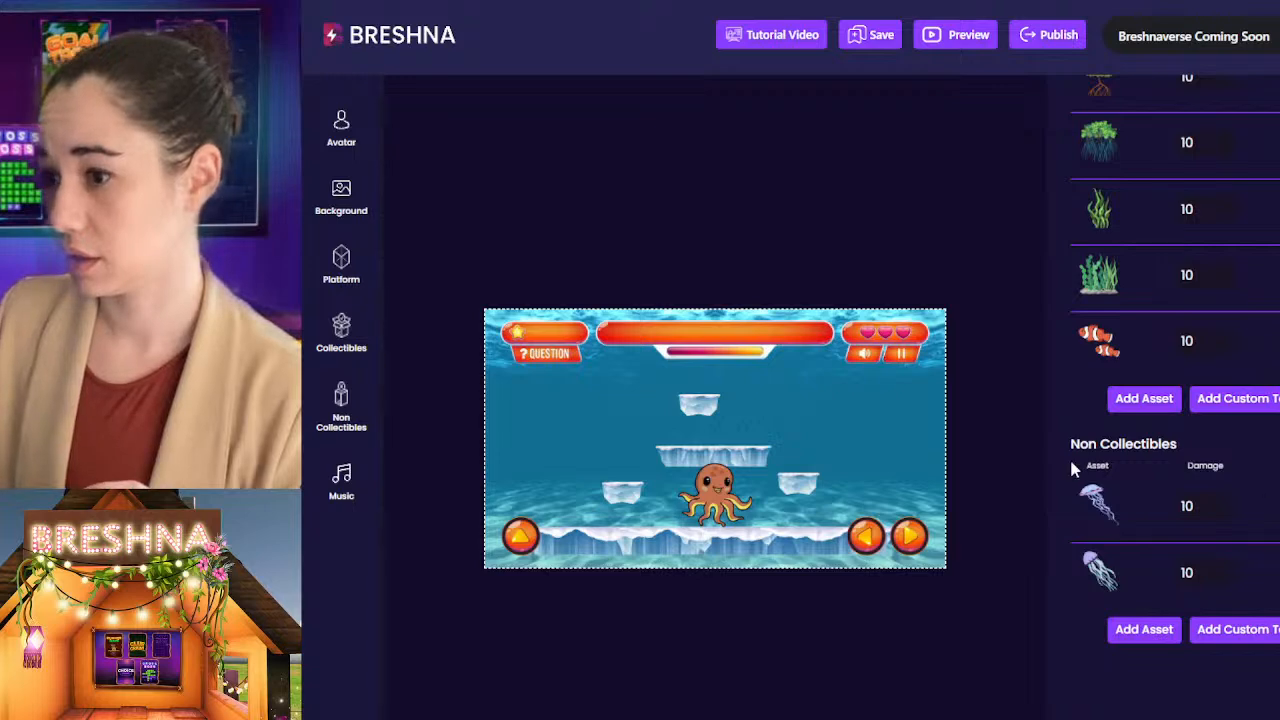
{"action": "left_click", "coordinate": [341, 330]}
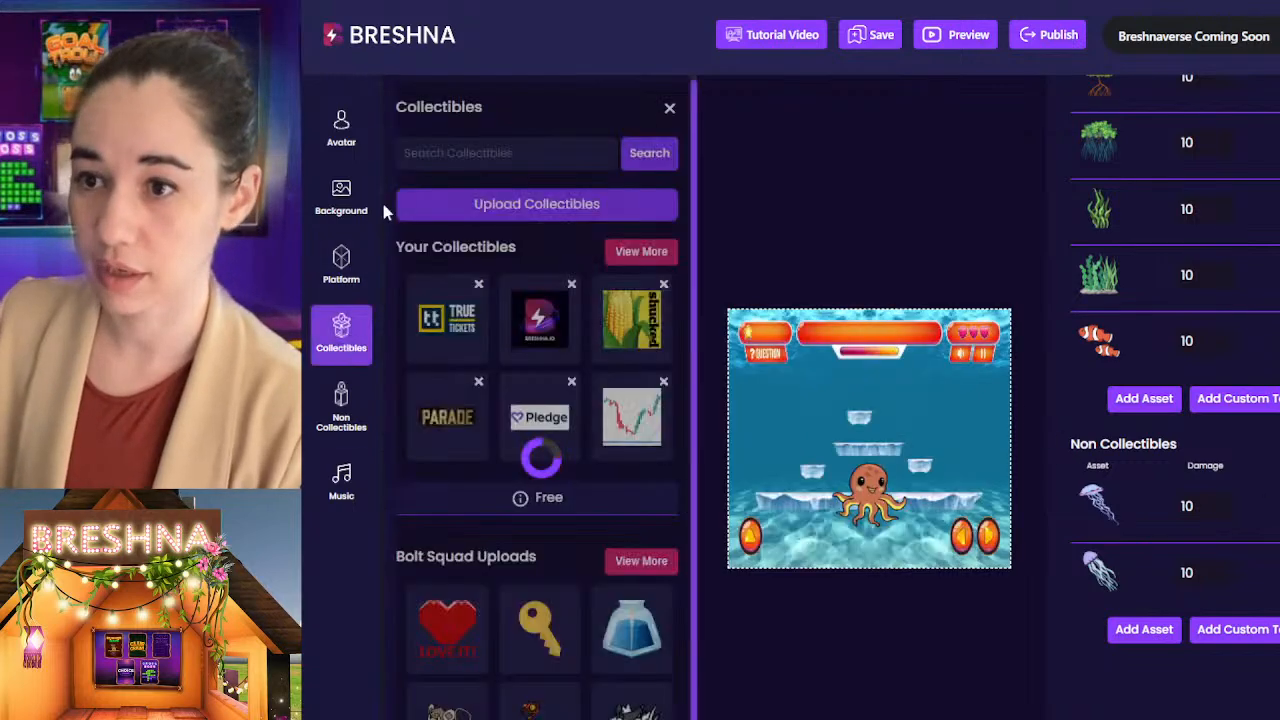
{"action": "left_click", "coordinate": [641, 252]}
{"action": "left_click_drag", "start_coordinate": [686, 262], "coordinate": [688, 719]}
{"action": "left_click", "coordinate": [615, 712]}
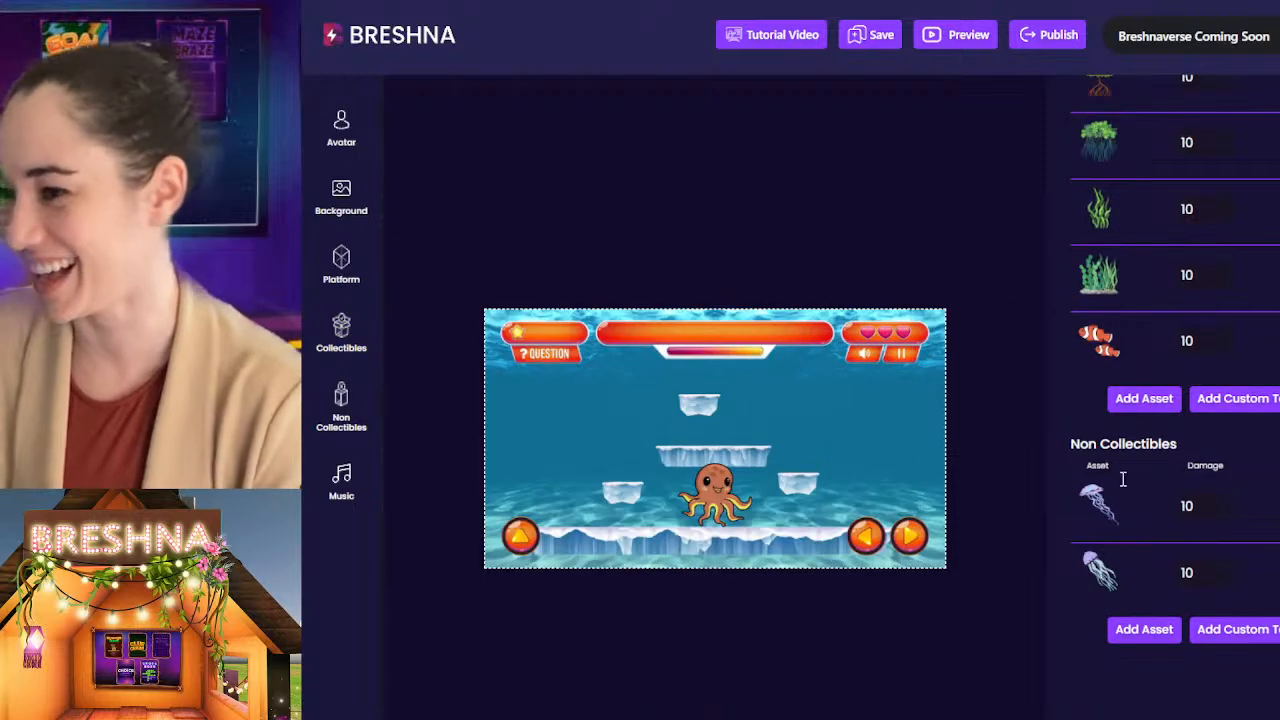
Step: Add the uploaded shark image to the Level 2 non-collectibles
{"action": "left_click", "coordinate": [1146, 629]}
{"action": "scroll", "coordinate": [680, 248], "scroll_direction": "up", "scroll_amount": 15}
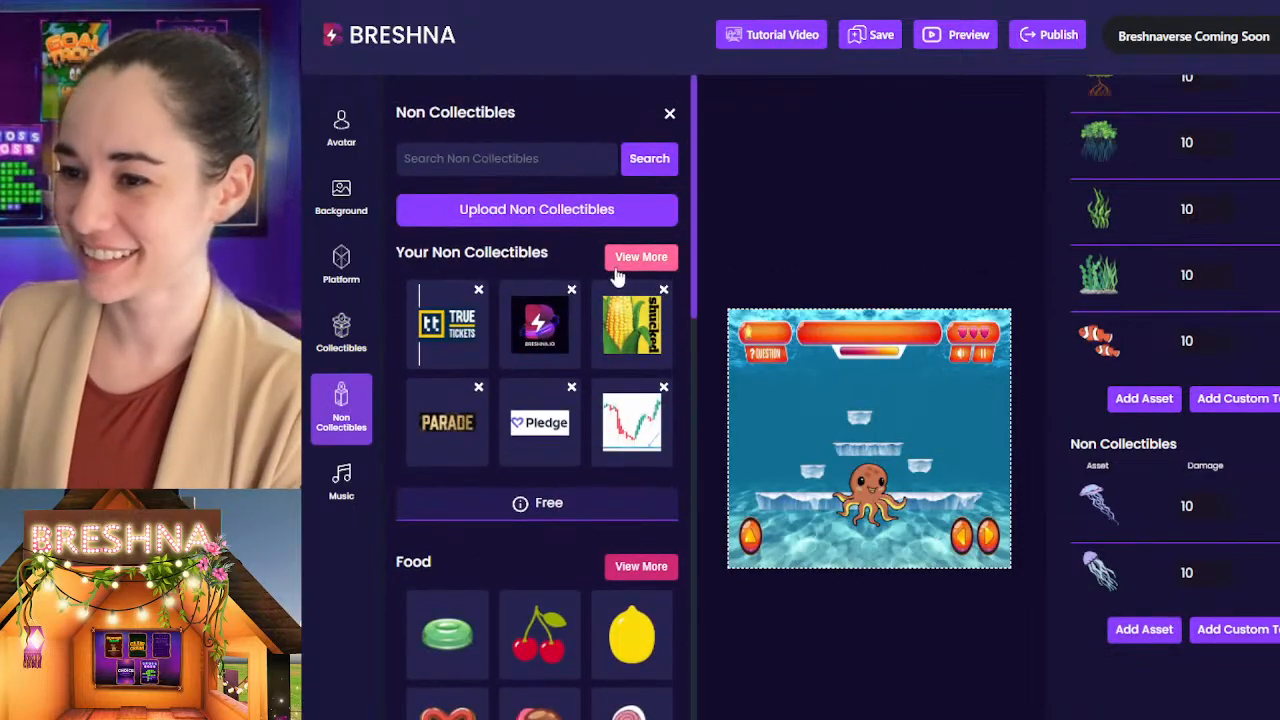
{"action": "left_click", "coordinate": [620, 258]}
{"action": "scroll", "coordinate": [698, 198], "scroll_direction": "down", "scroll_amount": 15}
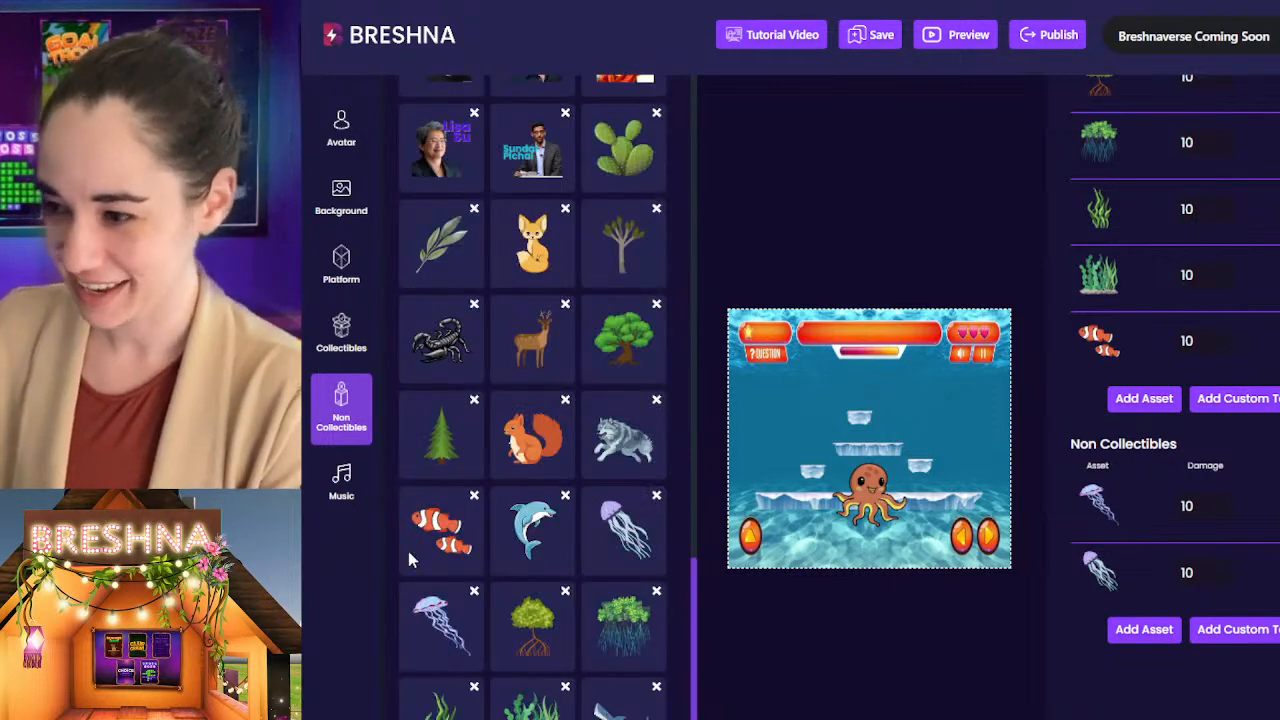
{"action": "left_click", "coordinate": [615, 705]}
{"action": "left_click", "coordinate": [874, 708]}
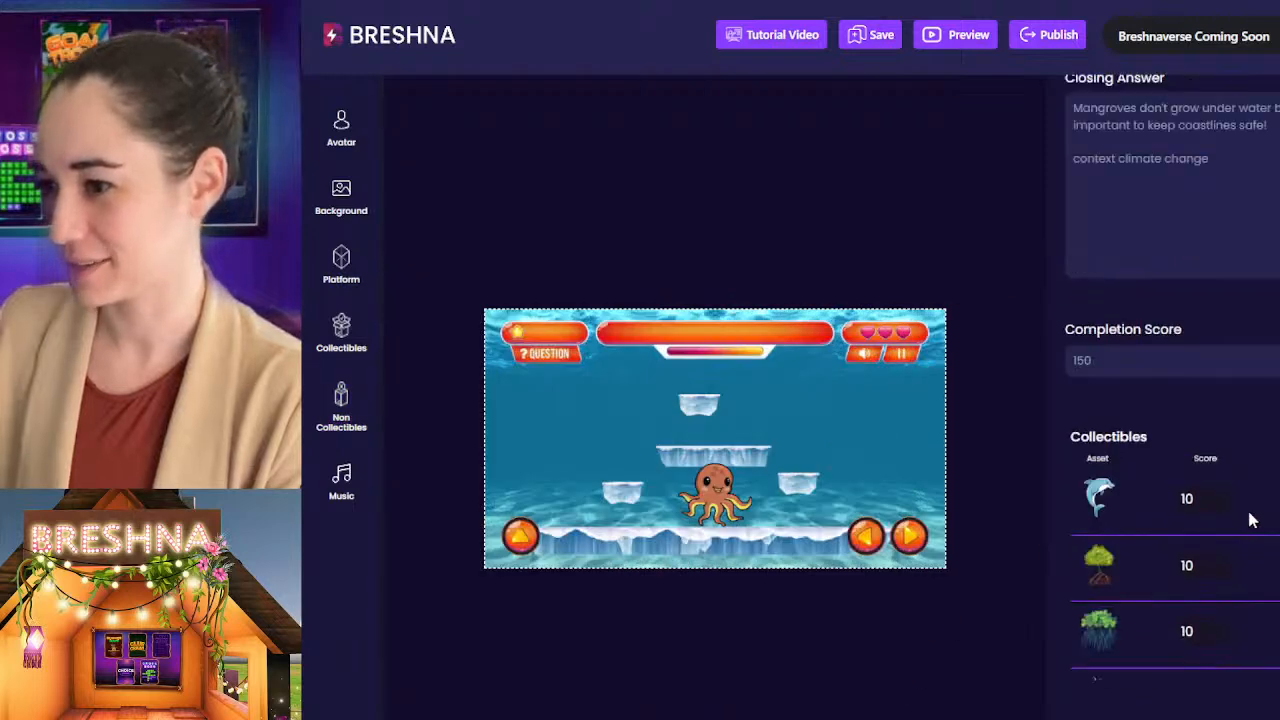
Step: Switch to Level 3 and replace its icy platform with the dark brown earth platform
{"action": "scroll", "coordinate": [1220, 500], "scroll_direction": "up", "scroll_amount": 5}
{"action": "left_click", "coordinate": [1198, 222]}
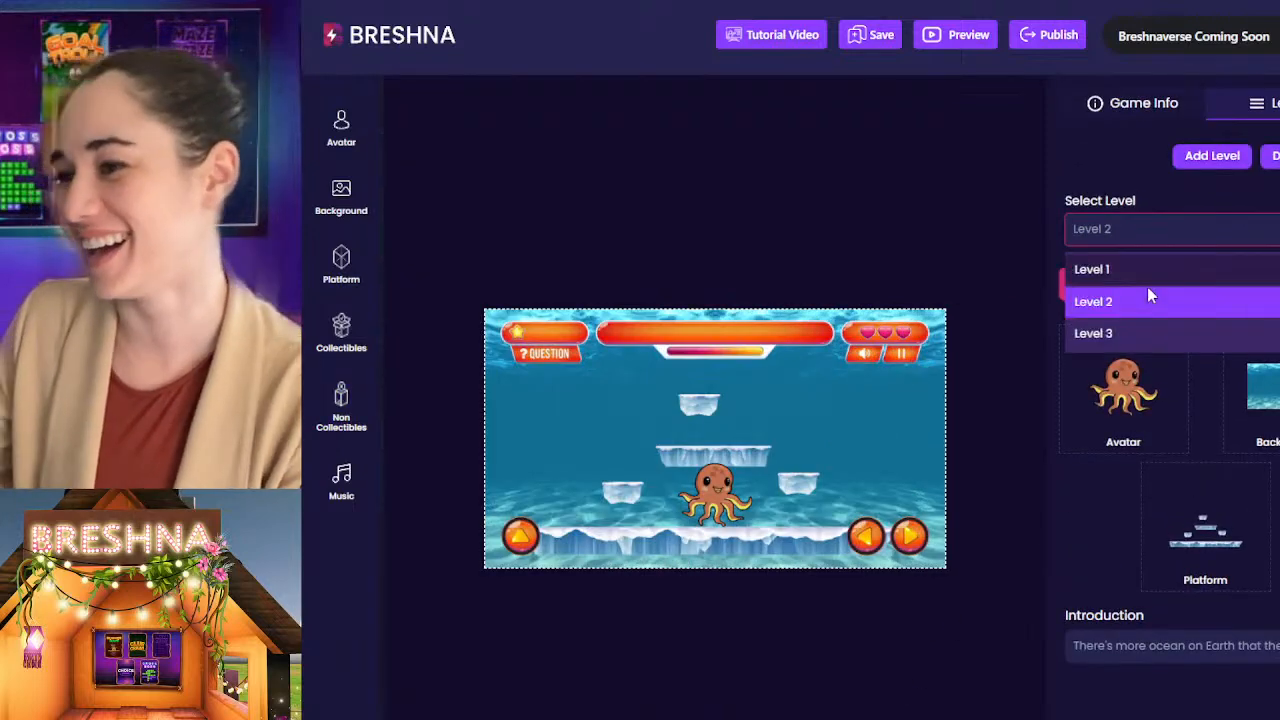
{"action": "left_click", "coordinate": [1100, 333]}
{"action": "scroll", "coordinate": [1120, 355], "scroll_direction": "down", "scroll_amount": 1}
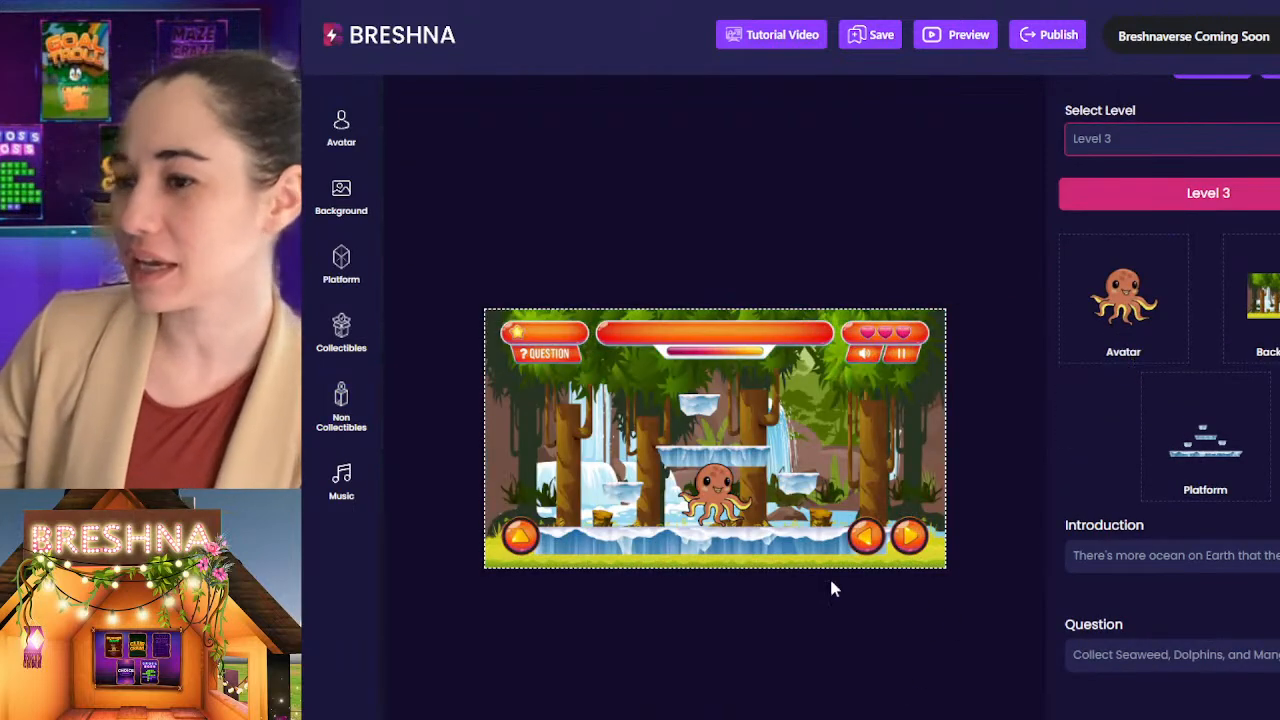
{"action": "left_click", "coordinate": [1205, 450]}
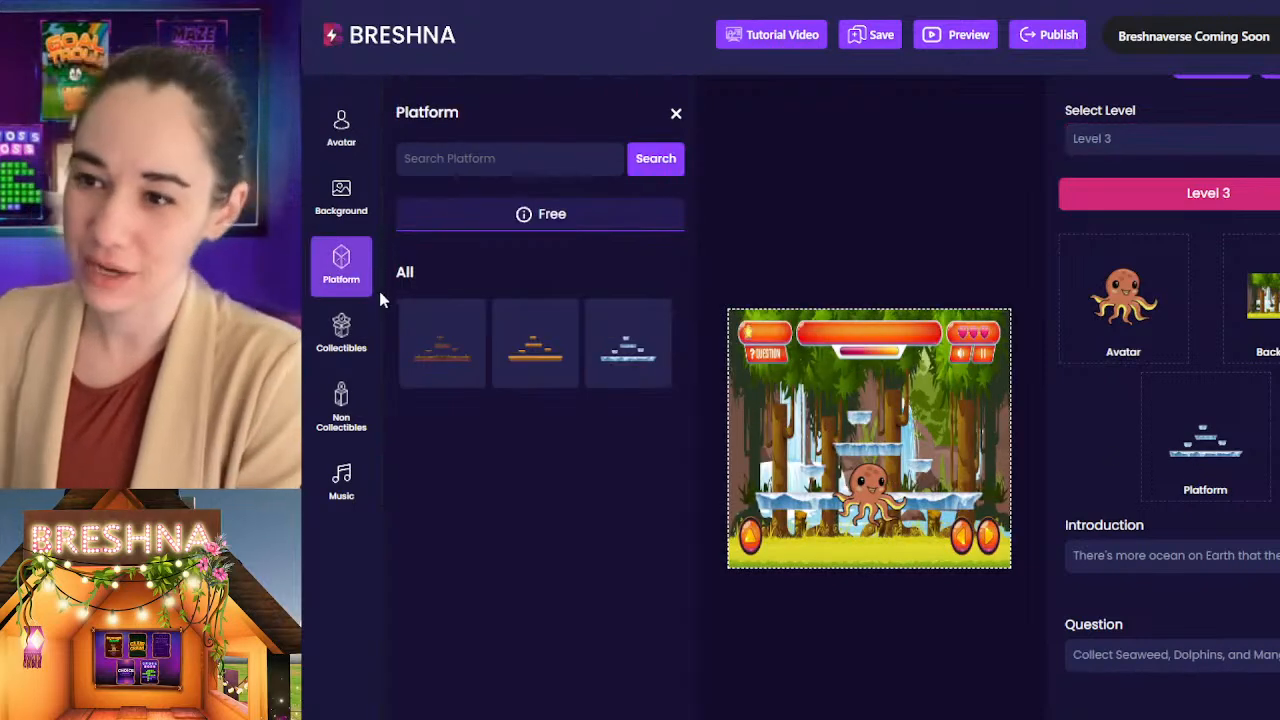
{"action": "left_click", "coordinate": [448, 378]}
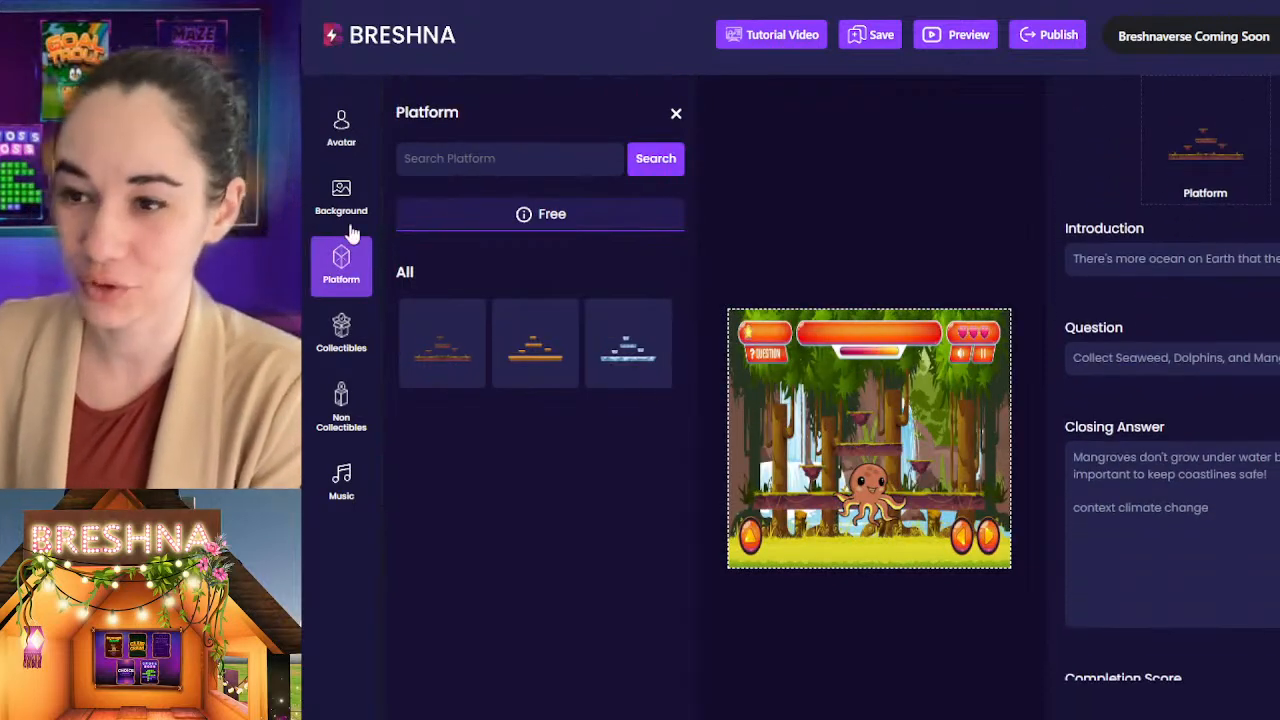
Step: Set the Level 3 avatar to the brown squirrel from the Animals category
{"action": "left_click", "coordinate": [341, 128]}
{"action": "scroll", "coordinate": [590, 270], "scroll_direction": "down", "scroll_amount": 7}
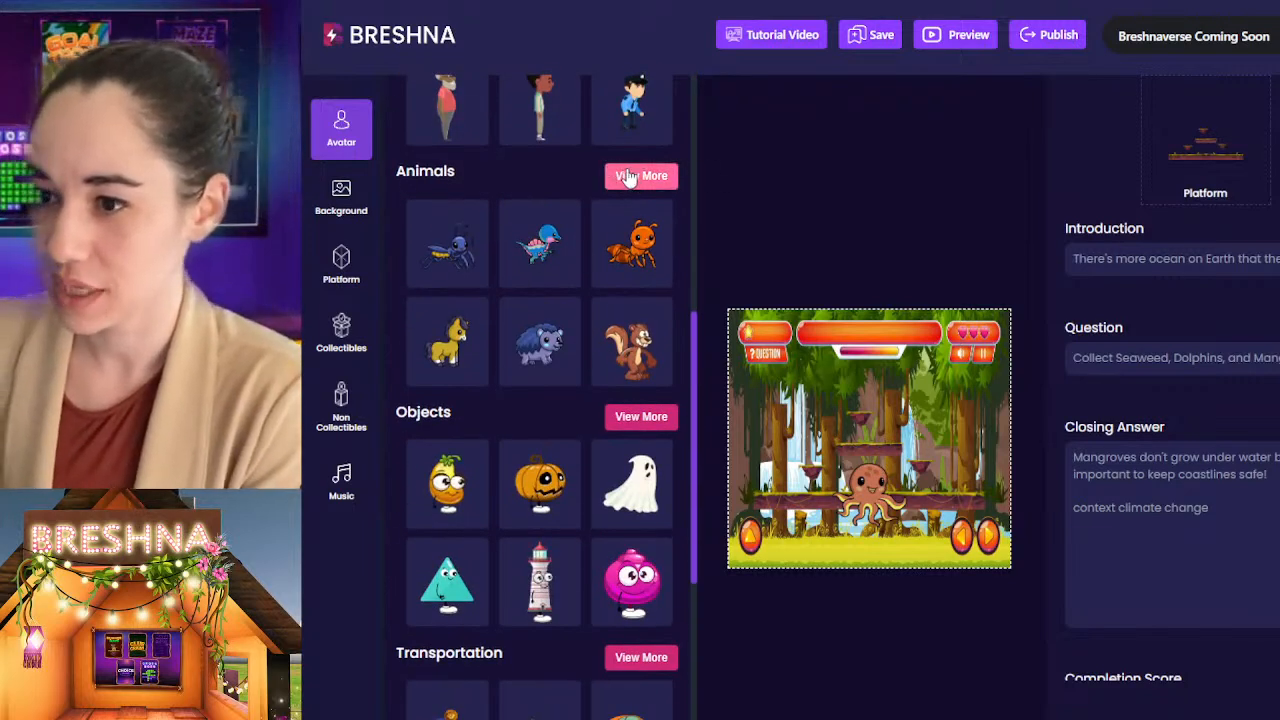
{"action": "left_click", "coordinate": [630, 350]}
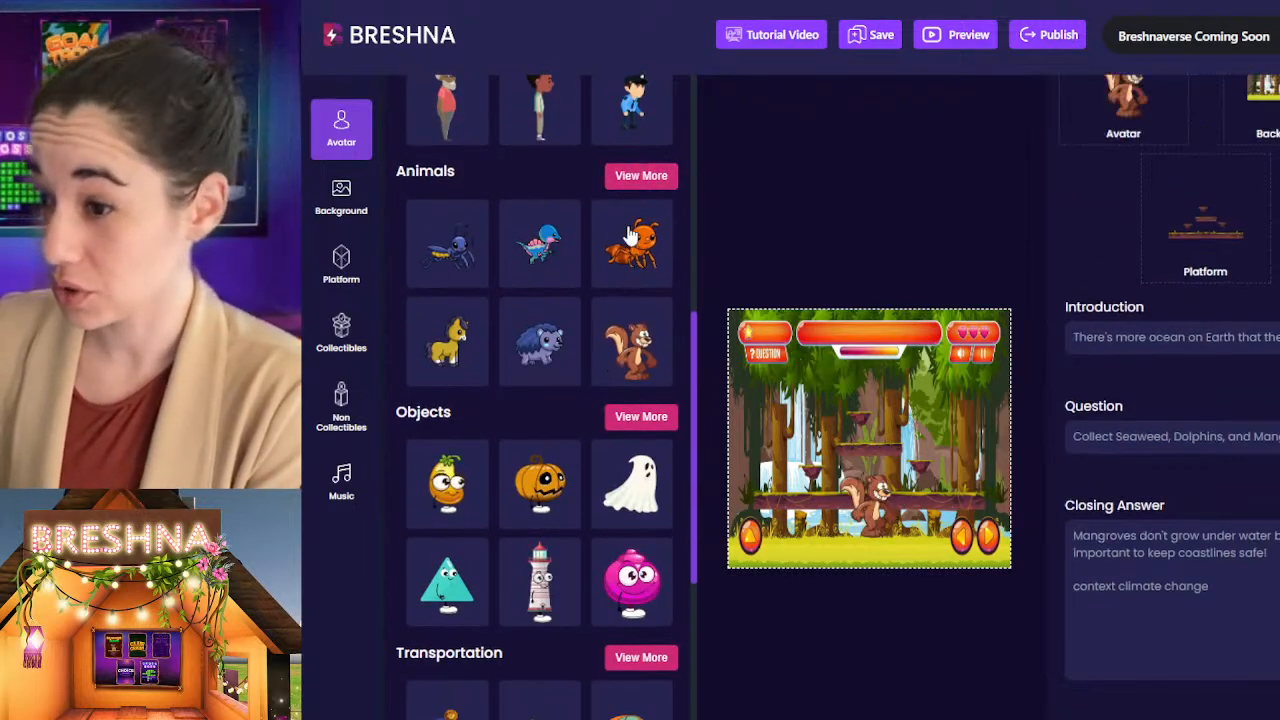
Step: Browse the full Animals avatar collection and try the pink rabbit and red squirrel as the Level 3 avatar
{"action": "left_click", "coordinate": [627, 195]}
{"action": "scroll", "coordinate": [578, 345], "scroll_direction": "up", "scroll_amount": 5}
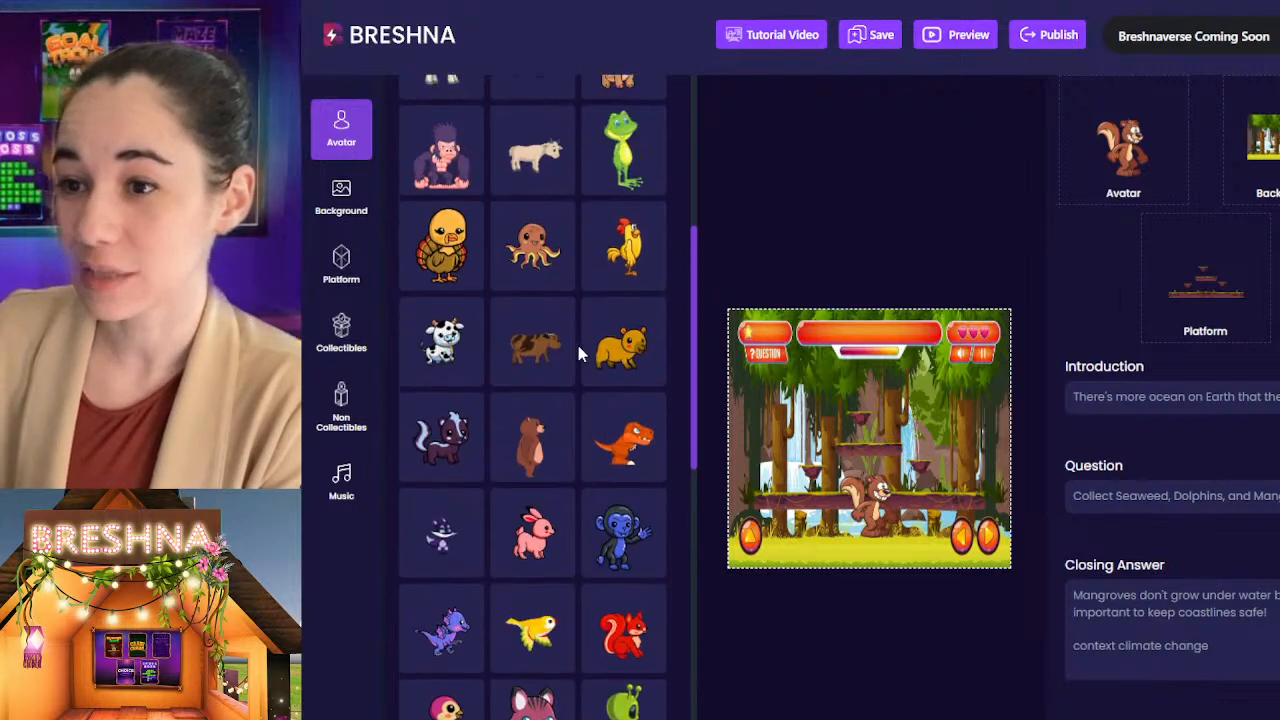
{"action": "scroll", "coordinate": [578, 352], "scroll_direction": "down", "scroll_amount": 3}
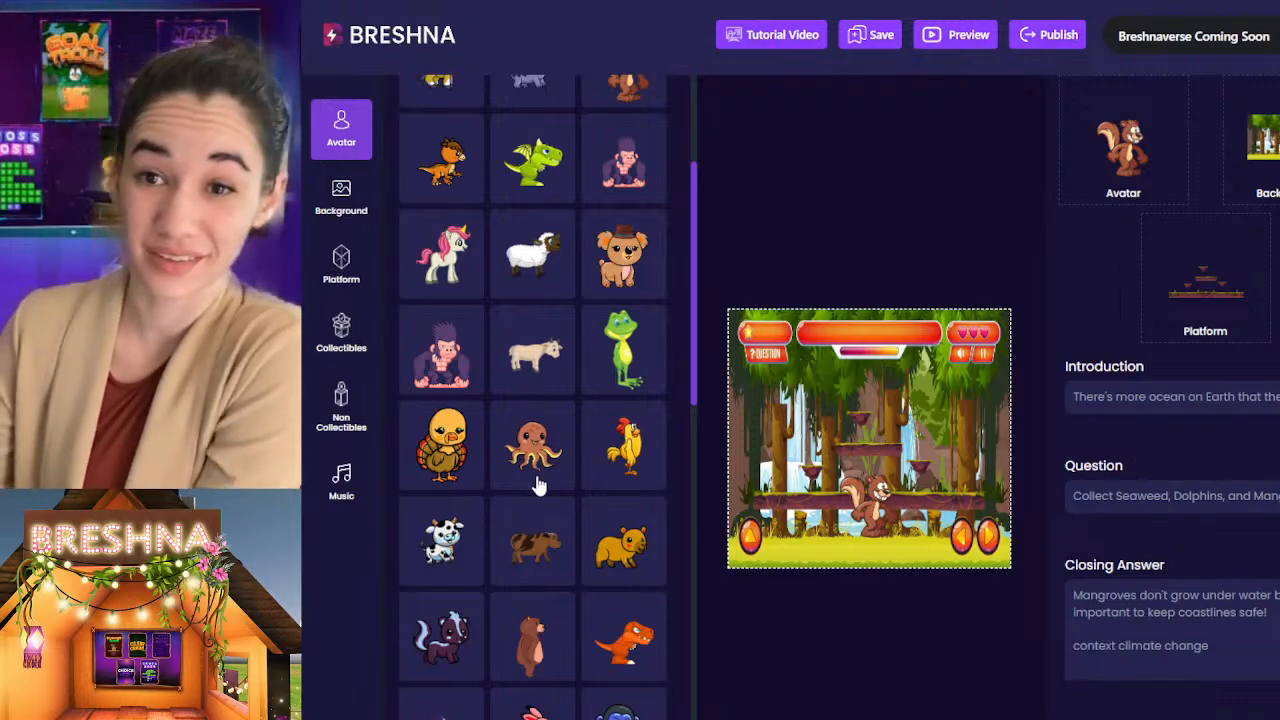
{"action": "scroll", "coordinate": [537, 485], "scroll_direction": "up", "scroll_amount": 2}
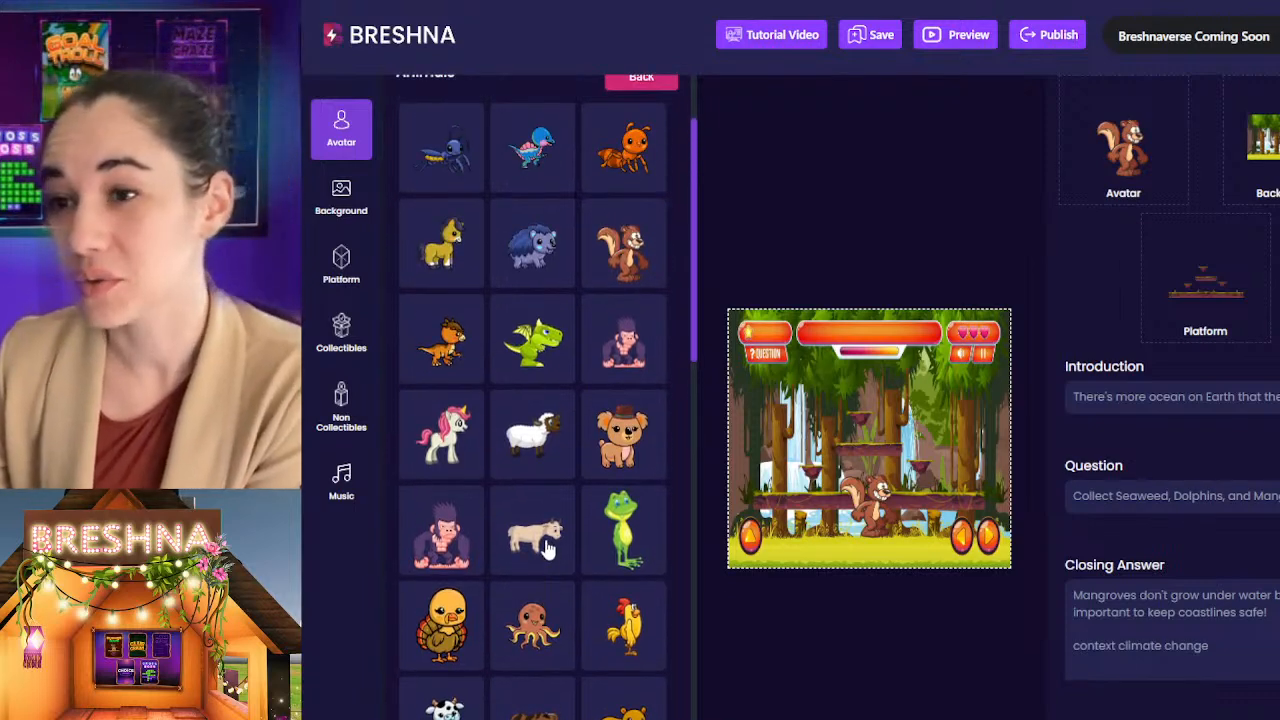
{"action": "scroll", "coordinate": [547, 549], "scroll_direction": "up", "scroll_amount": 1}
{"action": "scroll", "coordinate": [575, 508], "scroll_direction": "down", "scroll_amount": 3}
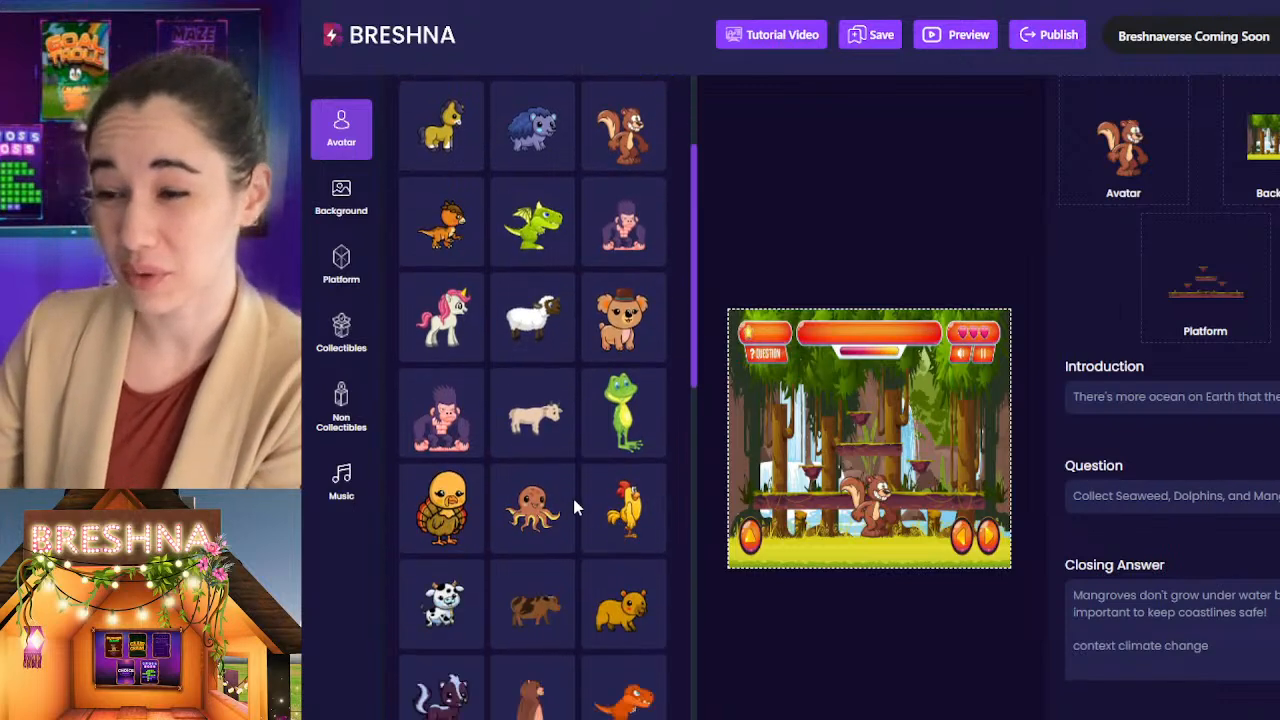
{"action": "scroll", "coordinate": [560, 468], "scroll_direction": "down", "scroll_amount": 3}
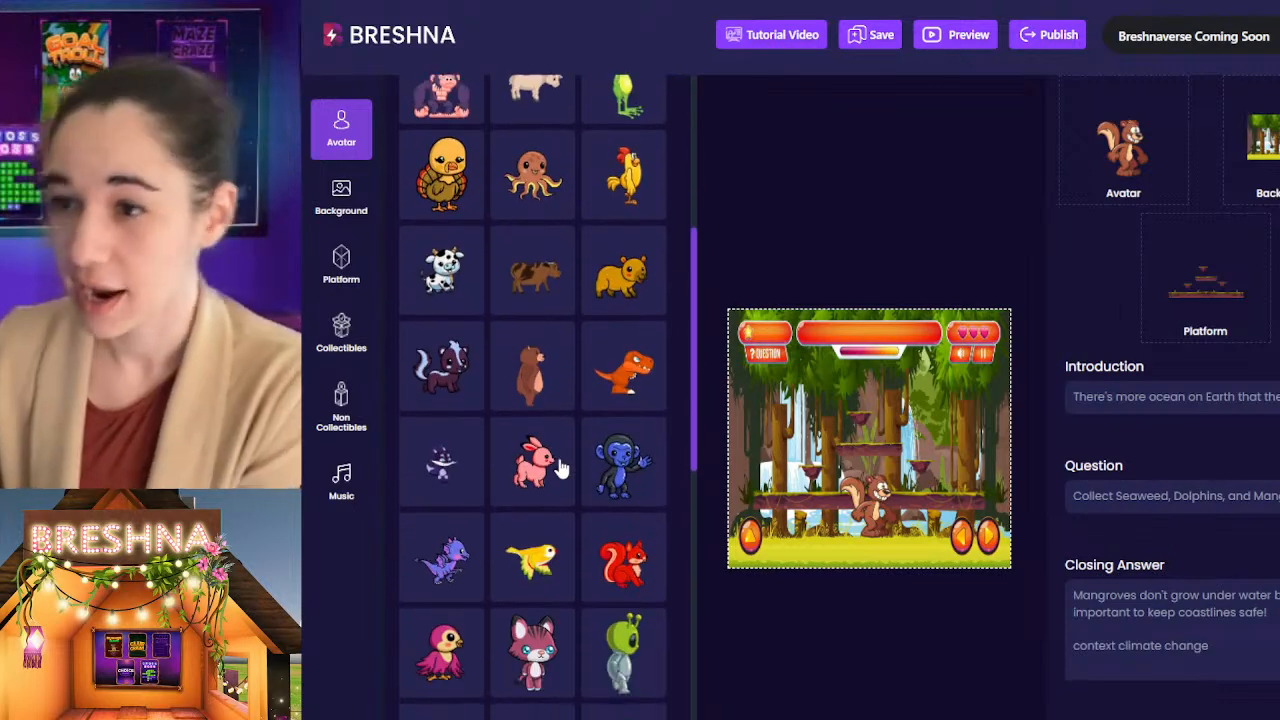
{"action": "scroll", "coordinate": [512, 468], "scroll_direction": "down", "scroll_amount": 2}
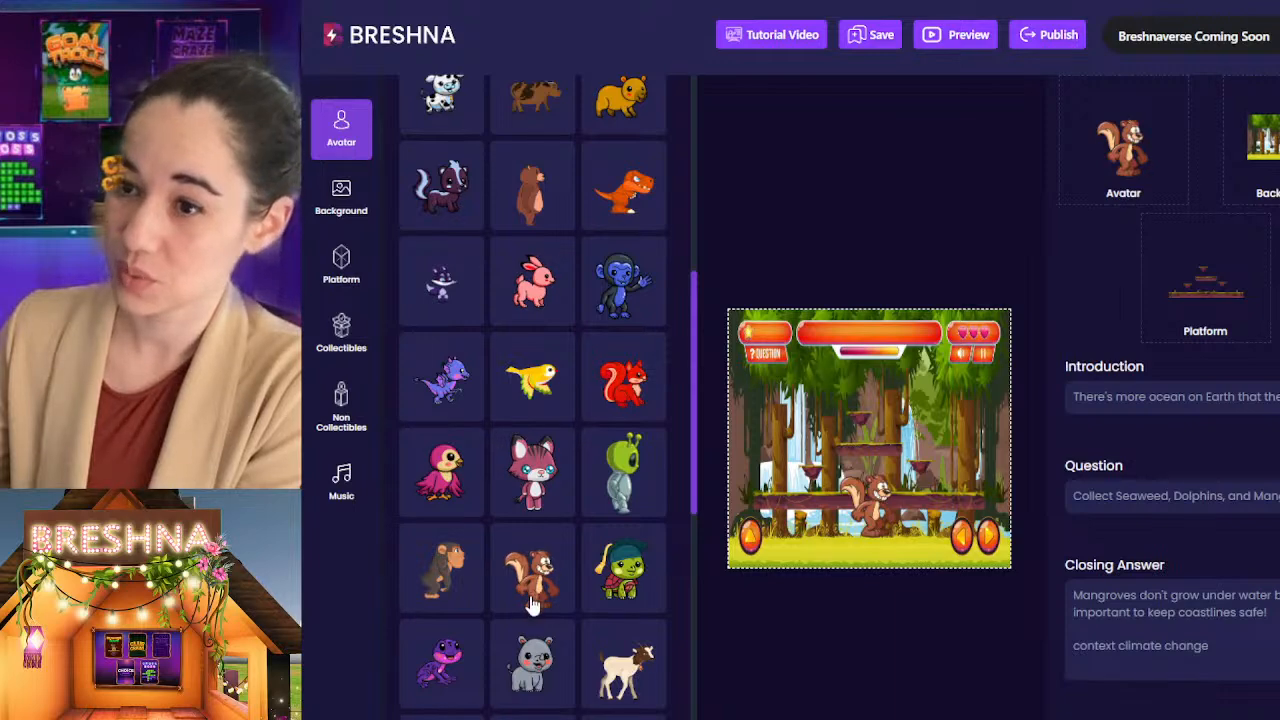
{"action": "left_click", "coordinate": [538, 278]}
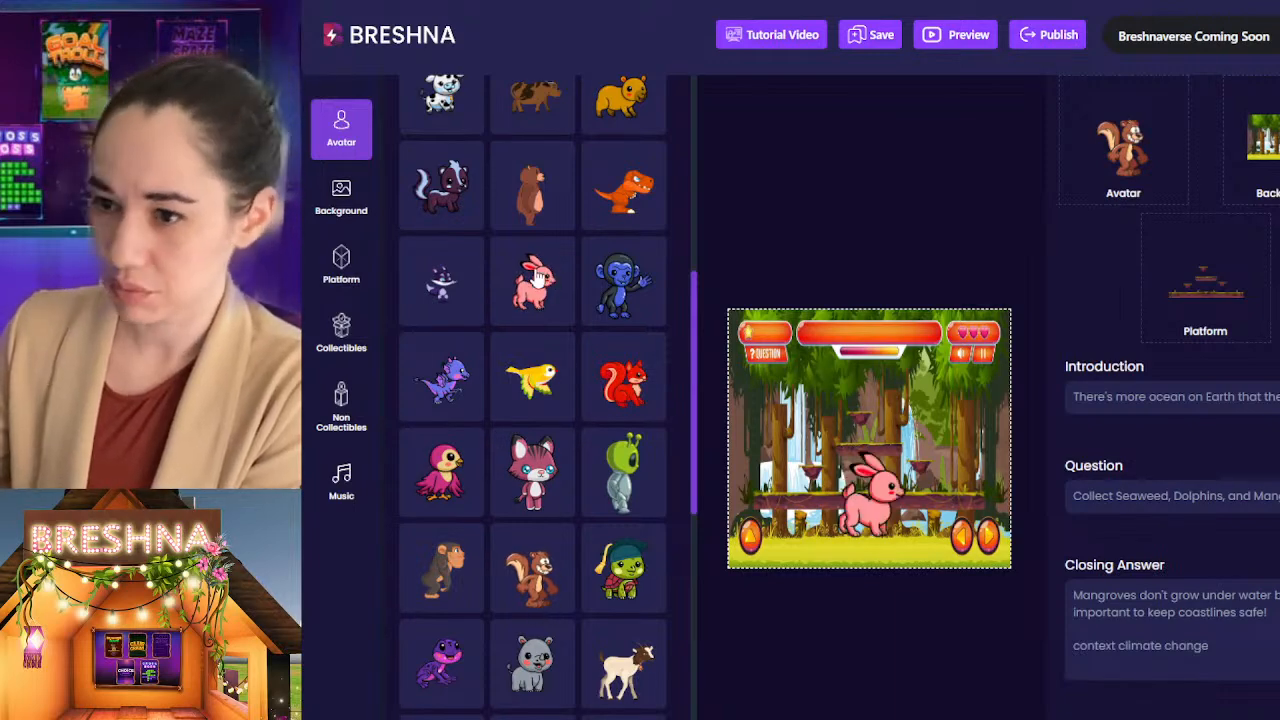
{"action": "left_click", "coordinate": [622, 385]}
{"action": "left_click", "coordinate": [541, 289]}
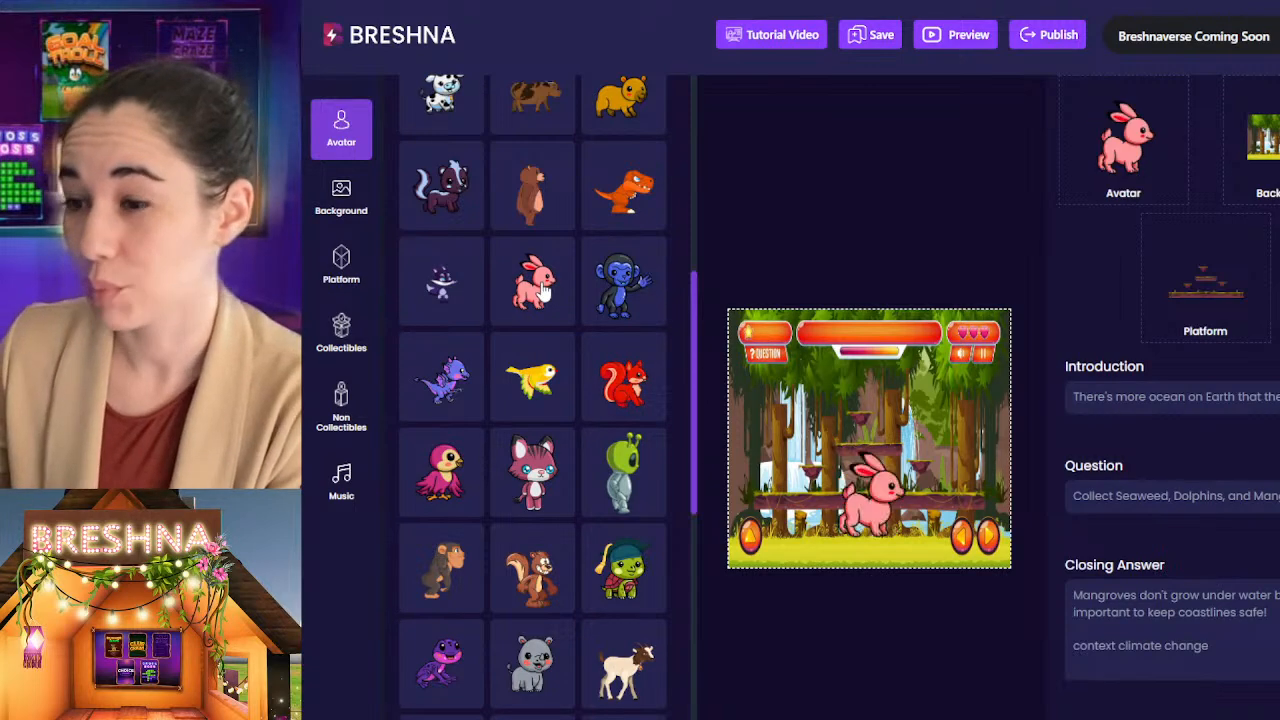
Step: Set the Level 3 avatar to the red squirrel from the Animals collection
{"action": "scroll", "coordinate": [545, 290], "scroll_direction": "down", "scroll_amount": 3}
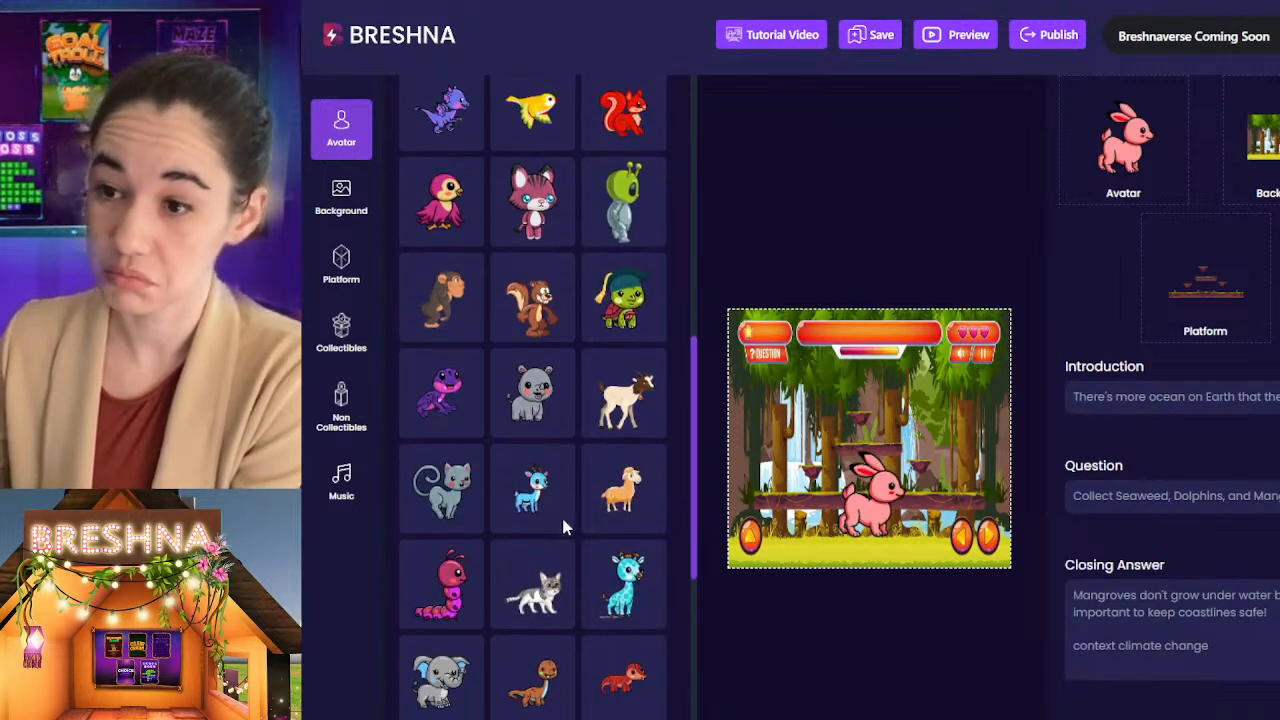
{"action": "scroll", "coordinate": [563, 527], "scroll_direction": "down", "scroll_amount": 2}
{"action": "scroll", "coordinate": [562, 555], "scroll_direction": "up", "scroll_amount": 3}
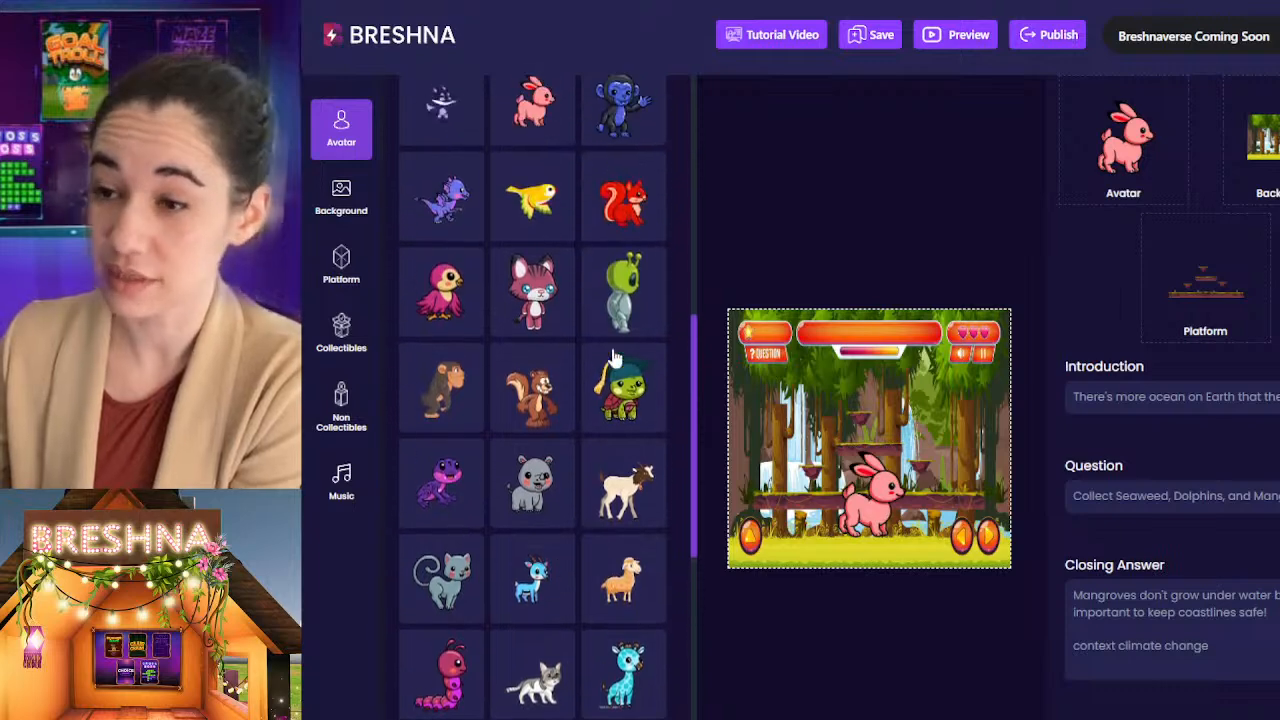
{"action": "left_click", "coordinate": [620, 215]}
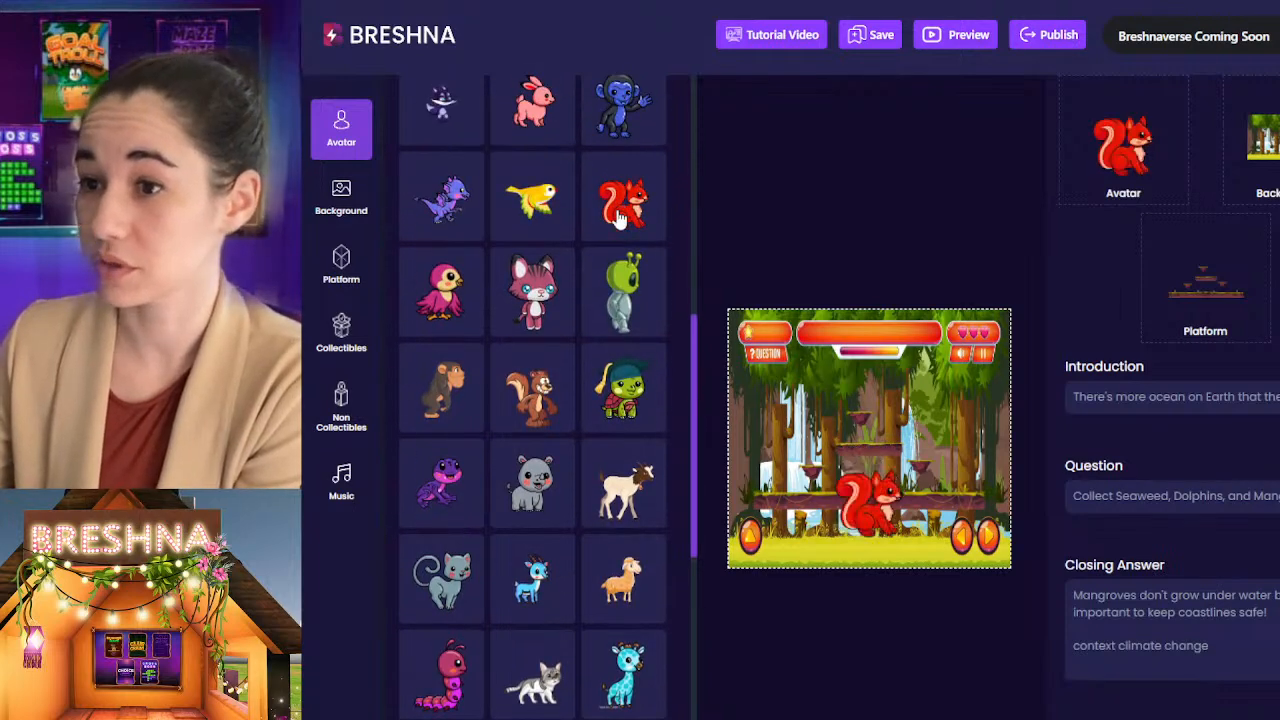
{"action": "left_click", "coordinate": [815, 668]}
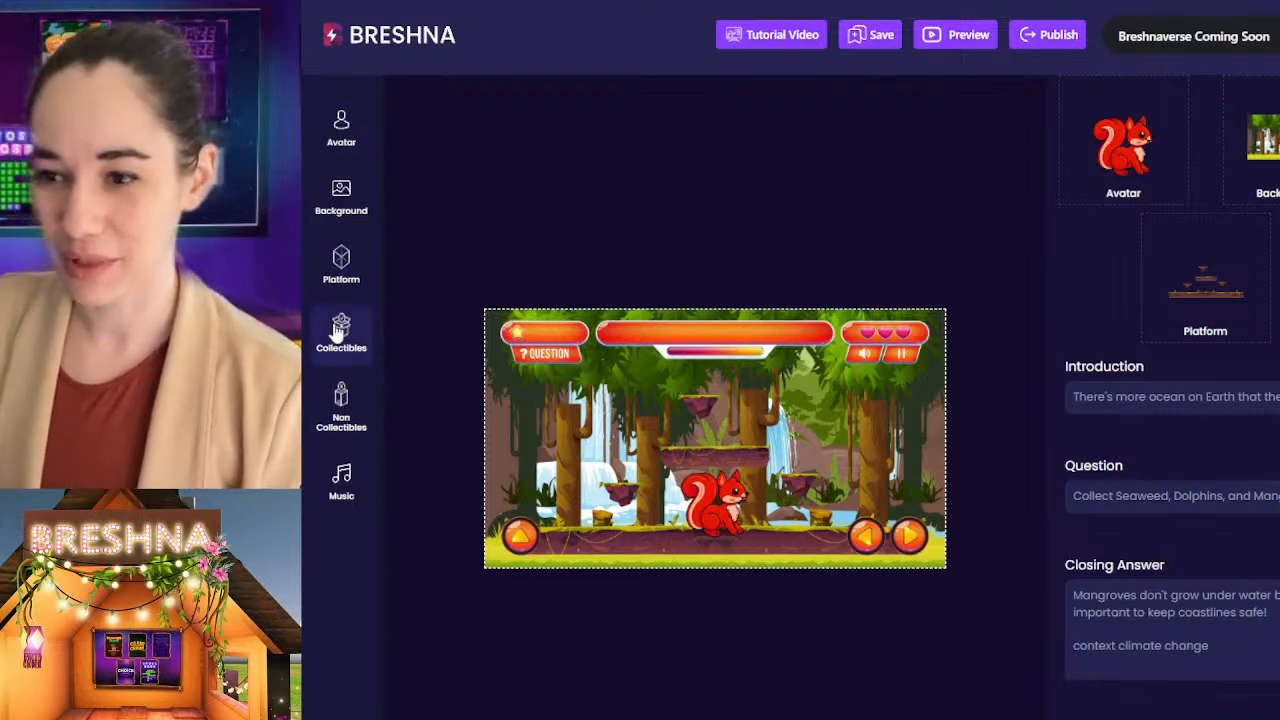
Step: Add the uploaded deer image to the Level 3 collectibles
{"action": "scroll", "coordinate": [1185, 350], "scroll_direction": "down", "scroll_amount": 8}
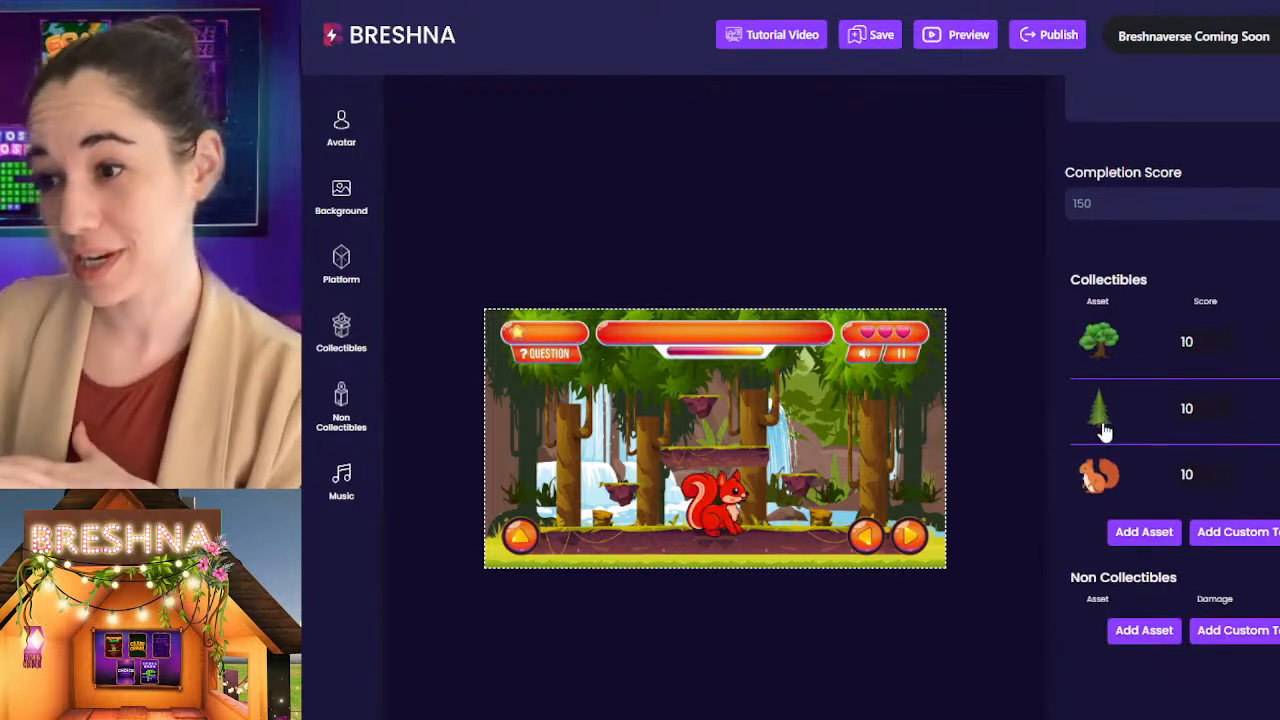
{"action": "left_click", "coordinate": [1144, 531]}
{"action": "scroll", "coordinate": [540, 460], "scroll_direction": "down", "scroll_amount": 5}
{"action": "scroll", "coordinate": [504, 451], "scroll_direction": "up", "scroll_amount": 6}
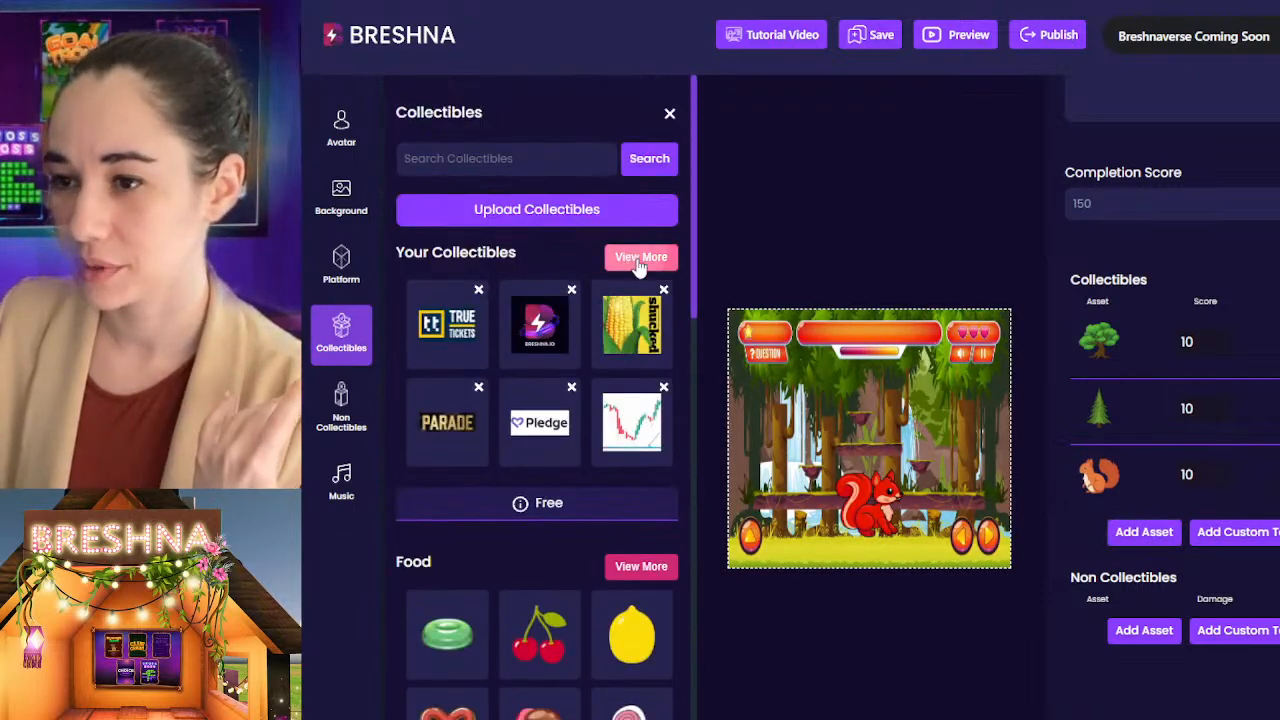
{"action": "left_click", "coordinate": [620, 258]}
{"action": "scroll", "coordinate": [690, 380], "scroll_direction": "down", "scroll_amount": 2}
{"action": "left_click_drag", "start_coordinate": [689, 380], "coordinate": [709, 718]}
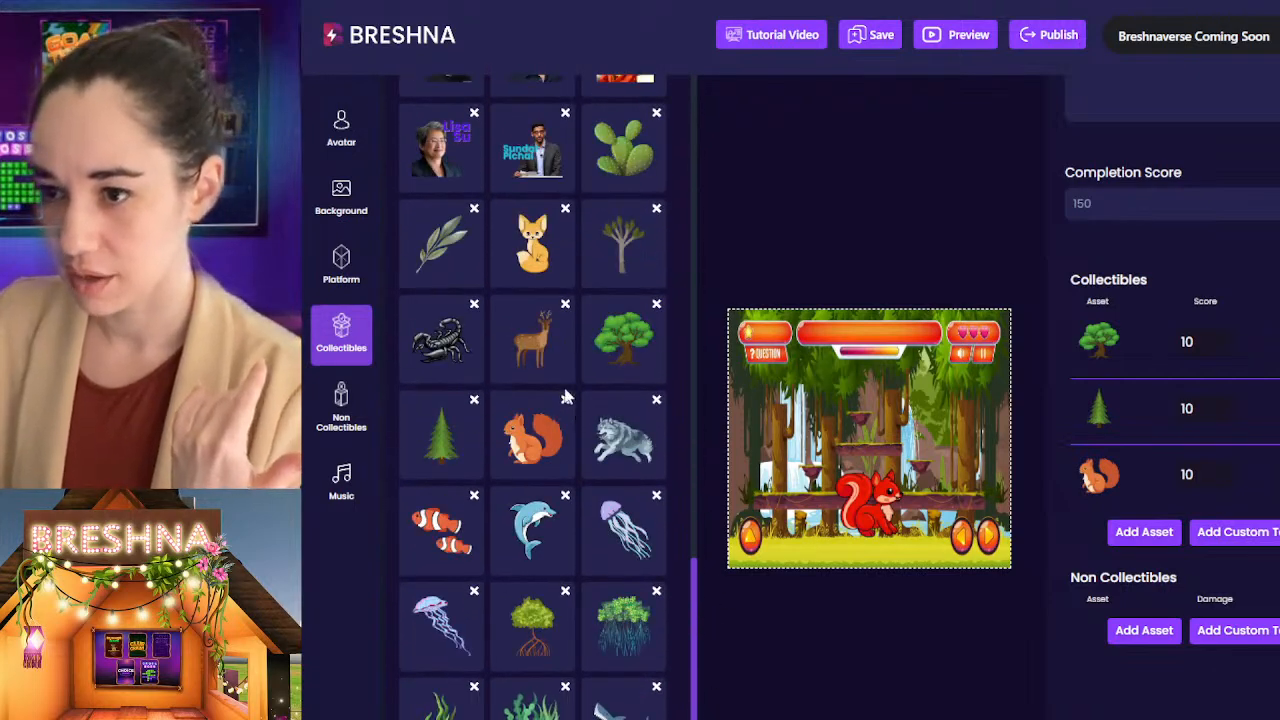
{"action": "left_click", "coordinate": [533, 337]}
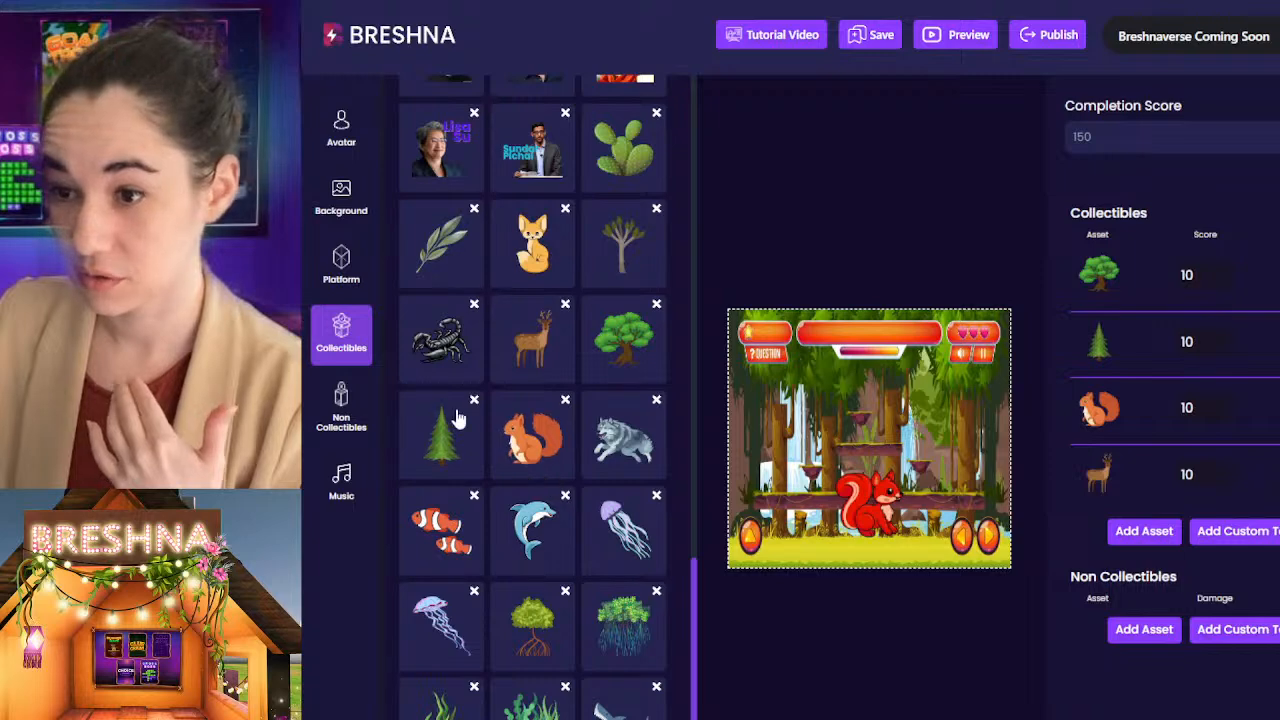
Step: Add the uploaded wolf image to the Level 3 non-collectibles
{"action": "left_click", "coordinate": [1143, 627]}
{"action": "scroll", "coordinate": [602, 265], "scroll_direction": "up", "scroll_amount": 20}
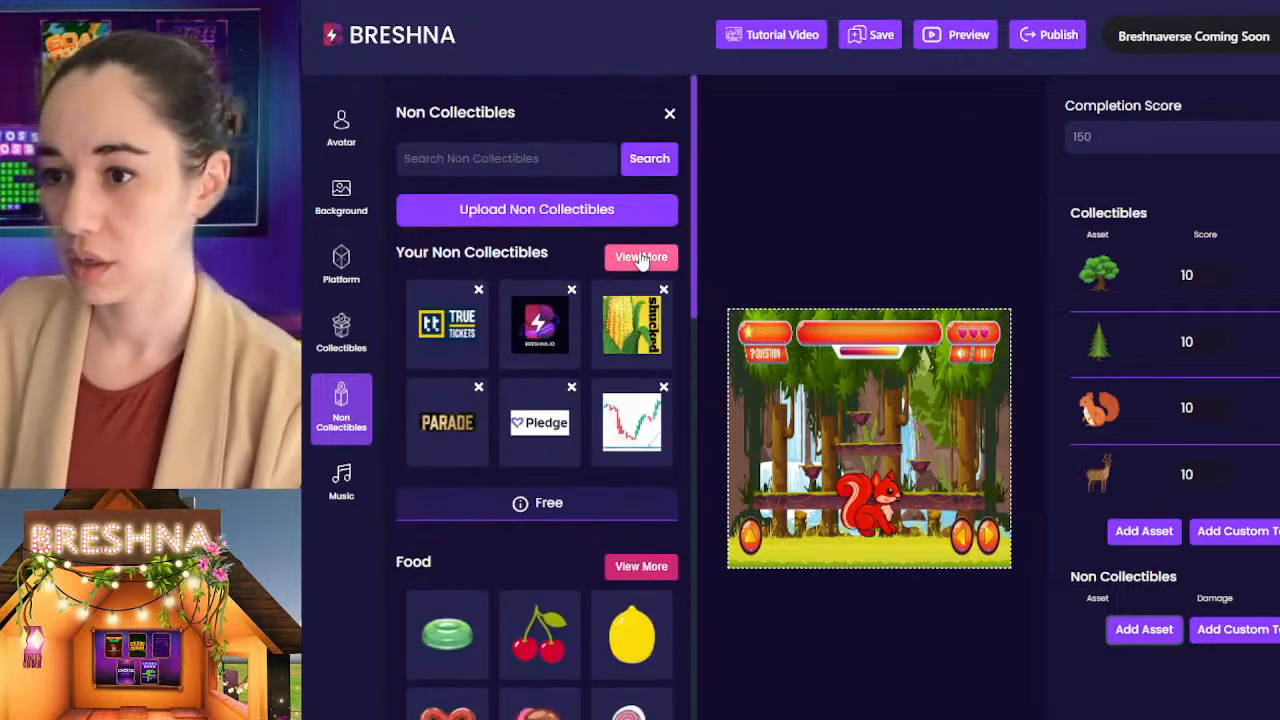
{"action": "left_click", "coordinate": [643, 259]}
{"action": "left_click_drag", "start_coordinate": [695, 158], "coordinate": [698, 460]}
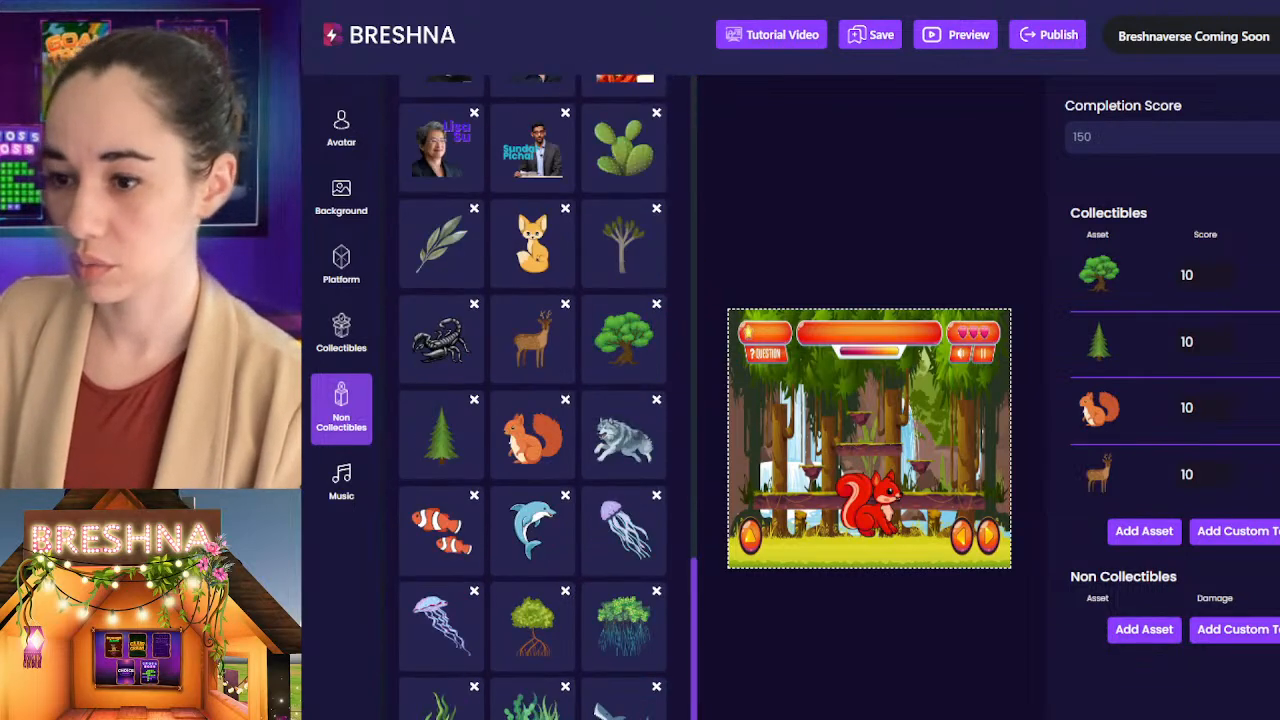
{"action": "left_click", "coordinate": [624, 436]}
{"action": "scroll", "coordinate": [1048, 590], "scroll_direction": "down", "scroll_amount": 1}
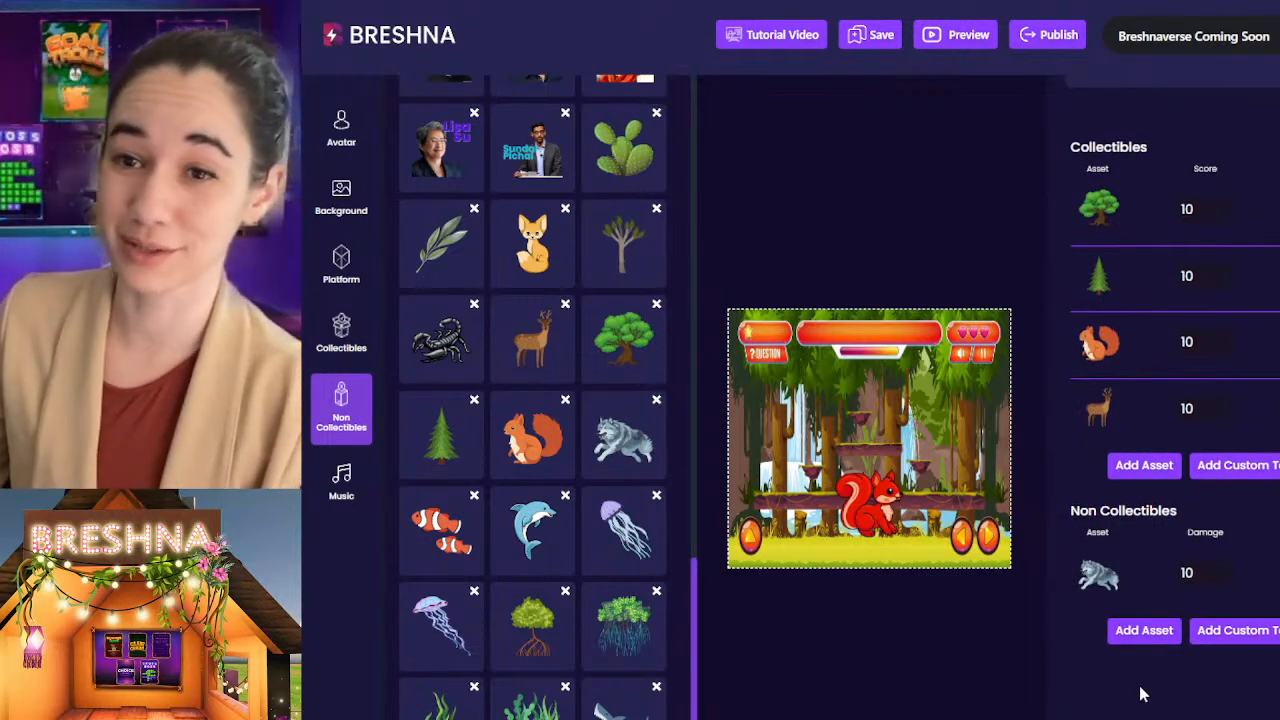
Step: Try a score of 1 for the round green tree in the Level 3 collectibles against the completion score
{"action": "scroll", "coordinate": [1148, 458], "scroll_direction": "up", "scroll_amount": 4}
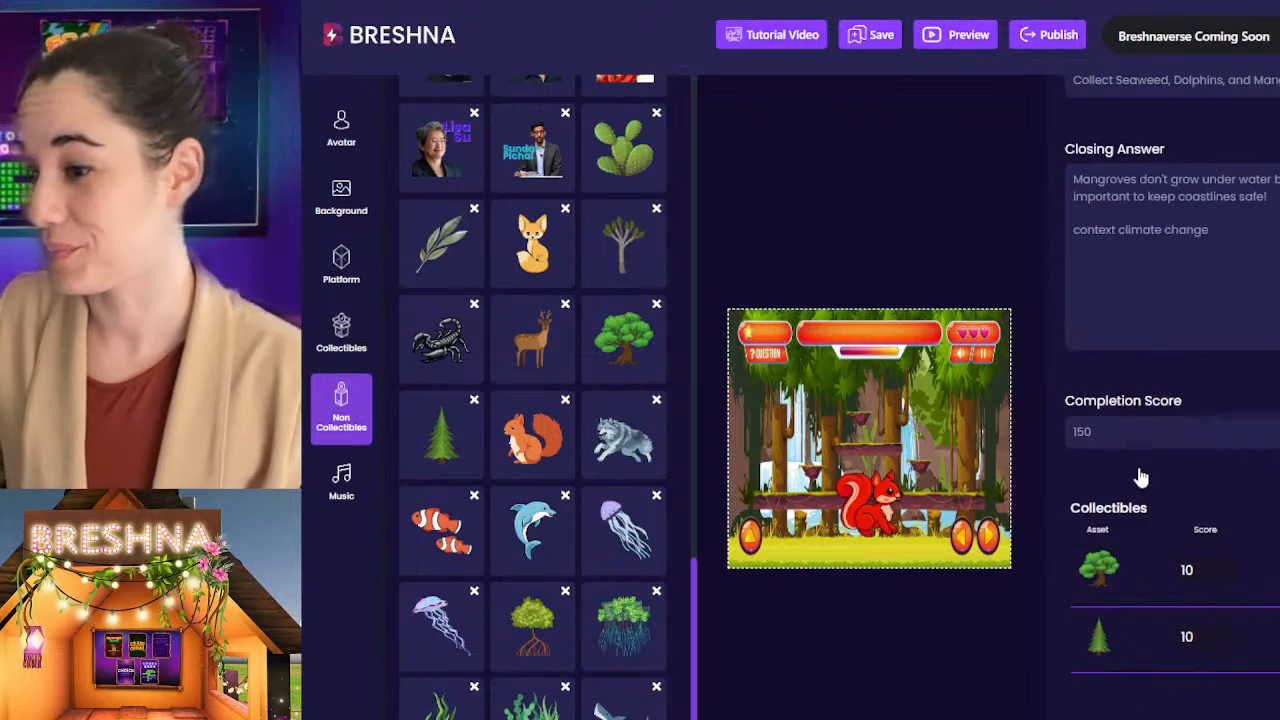
{"action": "scroll", "coordinate": [1143, 462], "scroll_direction": "down", "scroll_amount": 4}
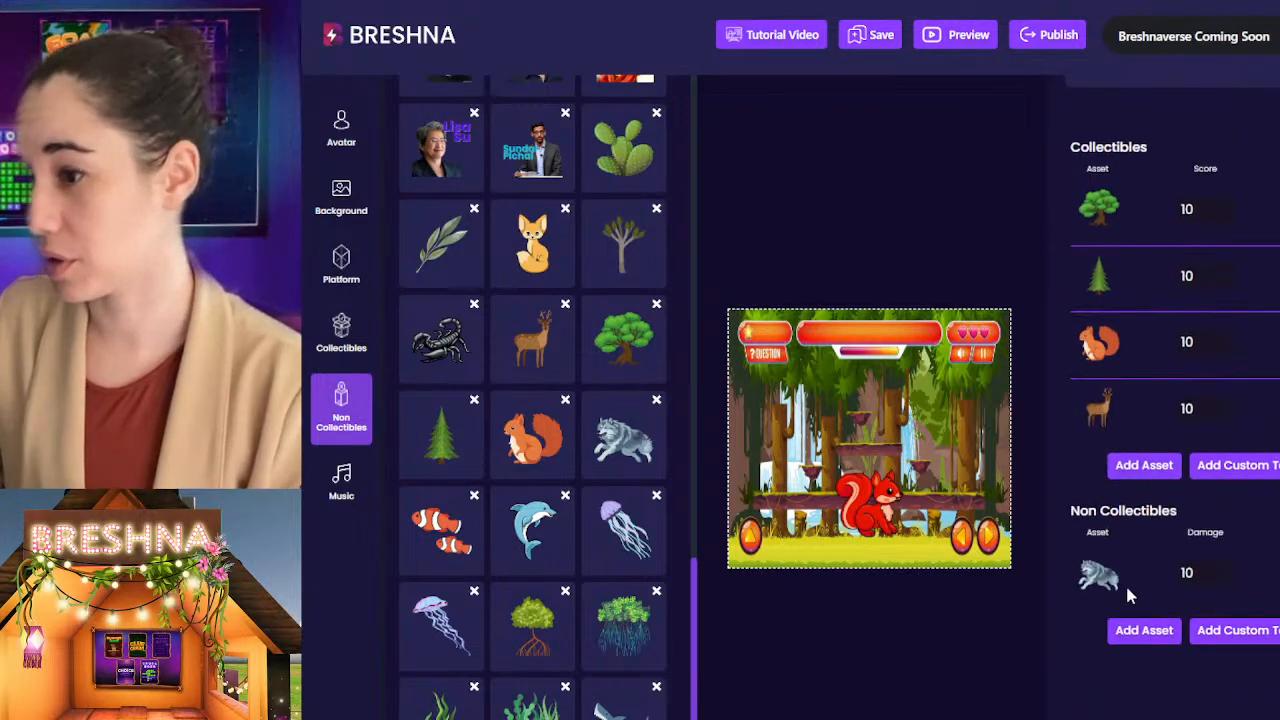
{"action": "scroll", "coordinate": [1125, 582], "scroll_direction": "up", "scroll_amount": 3}
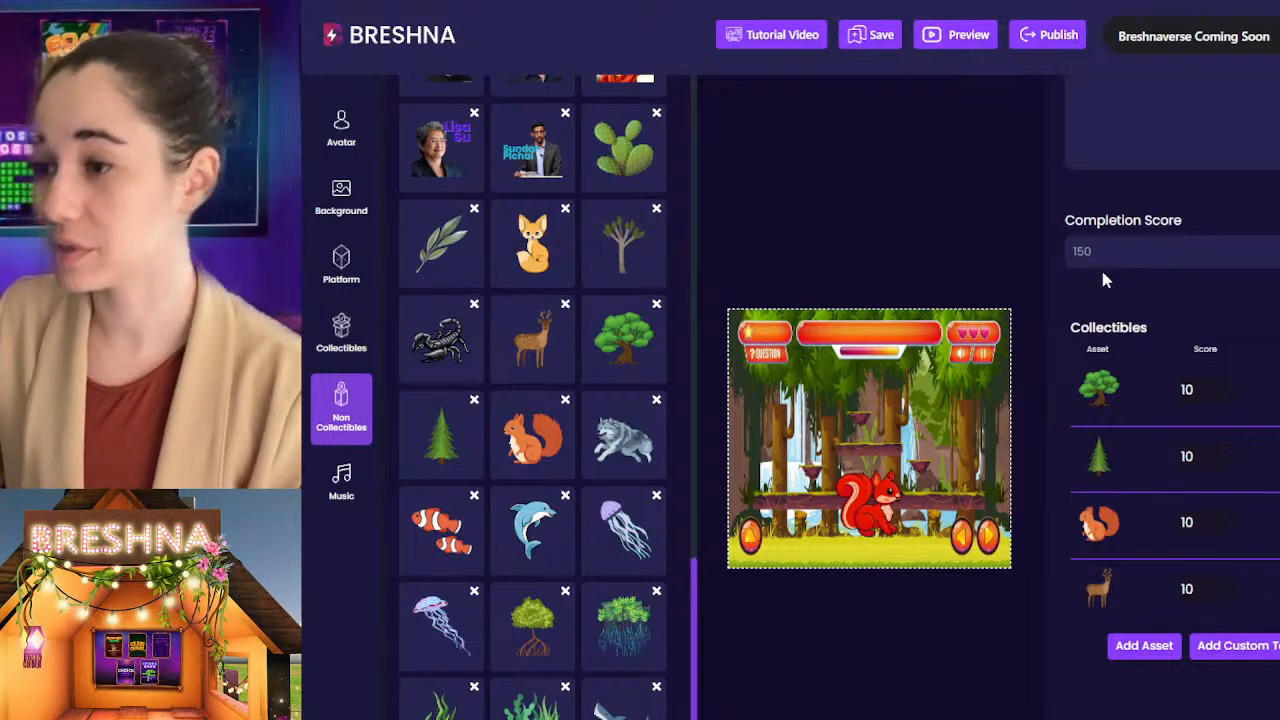
{"action": "left_click", "coordinate": [1090, 168]}
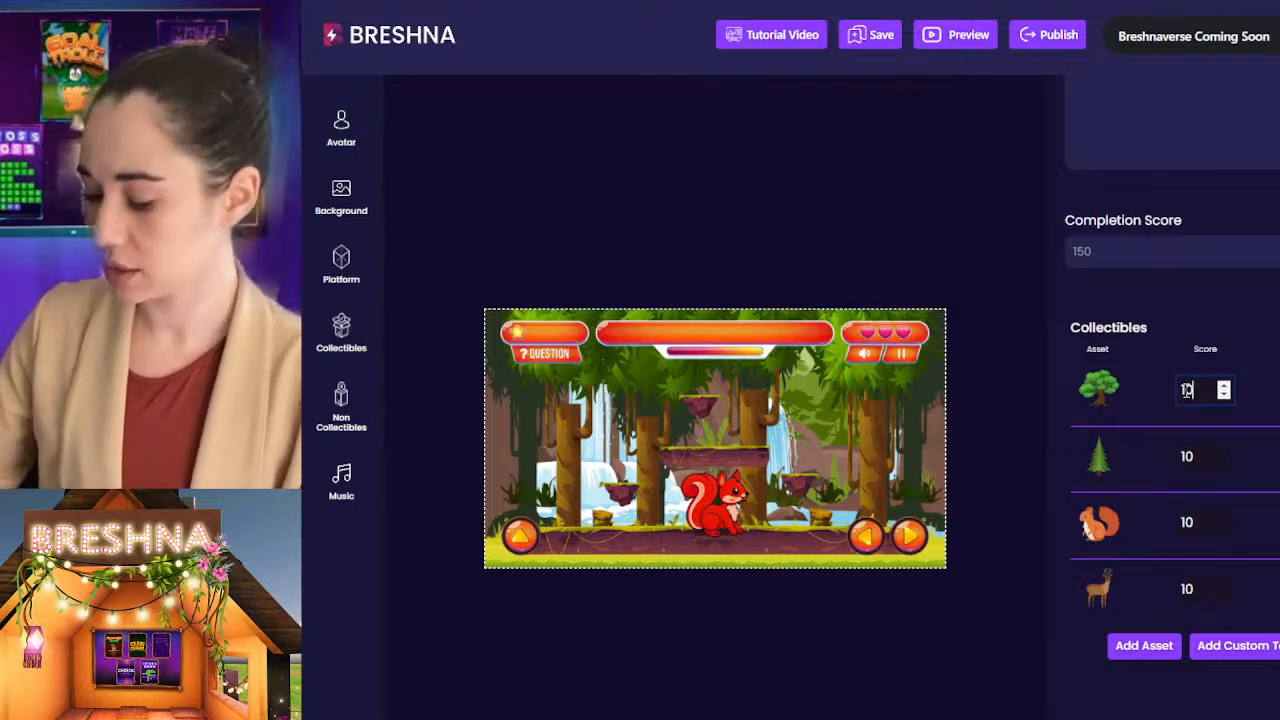
{"action": "left_click", "coordinate": [1153, 141]}
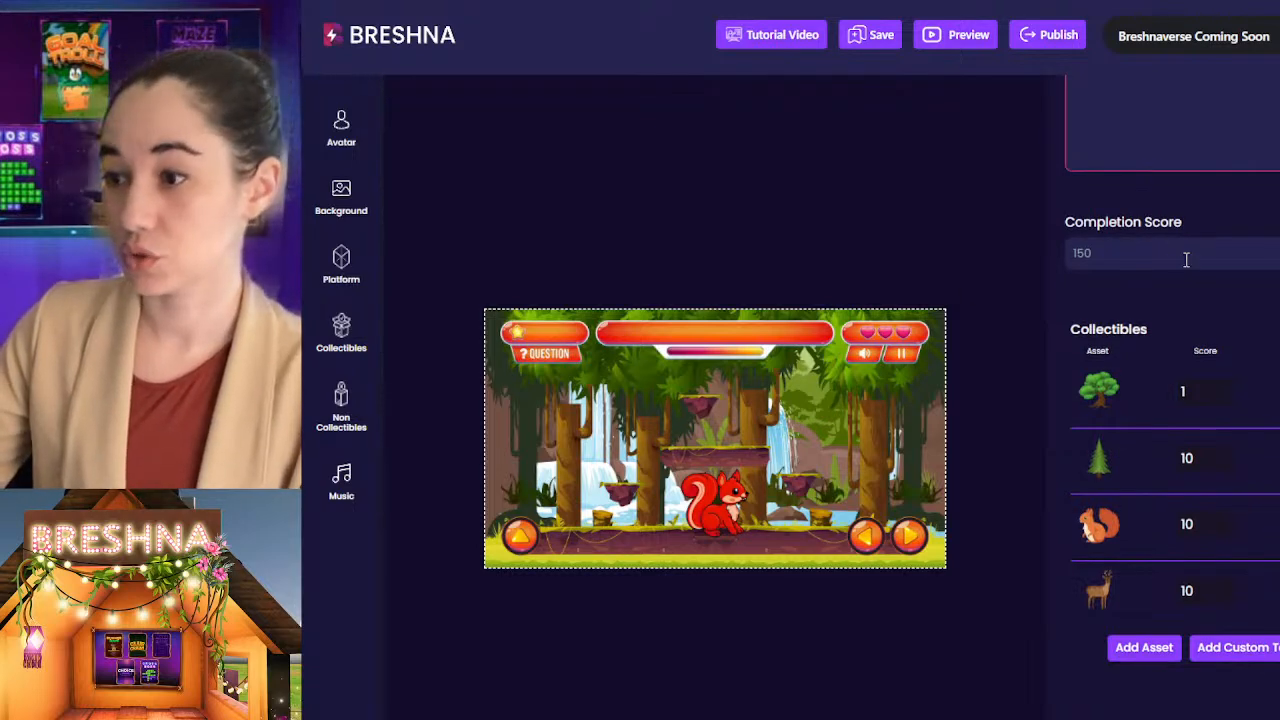
{"action": "double_click", "coordinate": [1106, 253]}
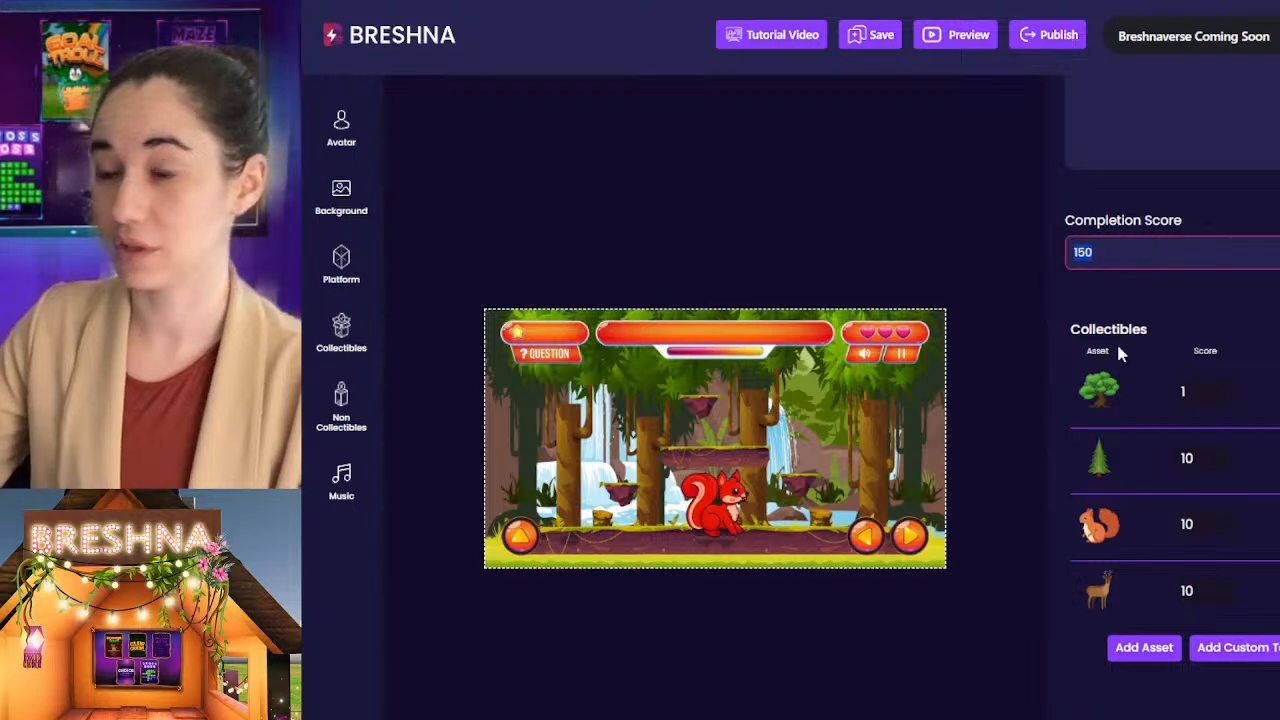
{"action": "left_click", "coordinate": [1193, 388]}
{"action": "left_click", "coordinate": [1119, 255]}
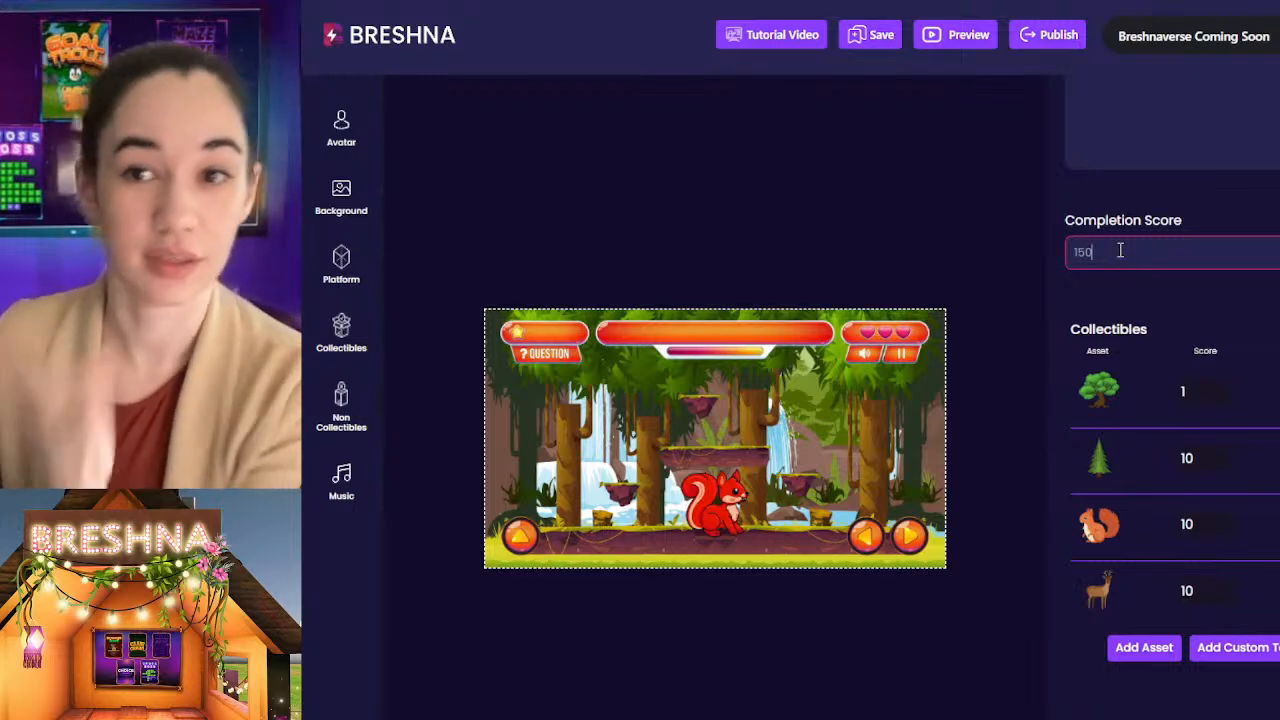
Step: Restore the round green tree's collectible score to 10
{"action": "left_click", "coordinate": [1189, 388]}
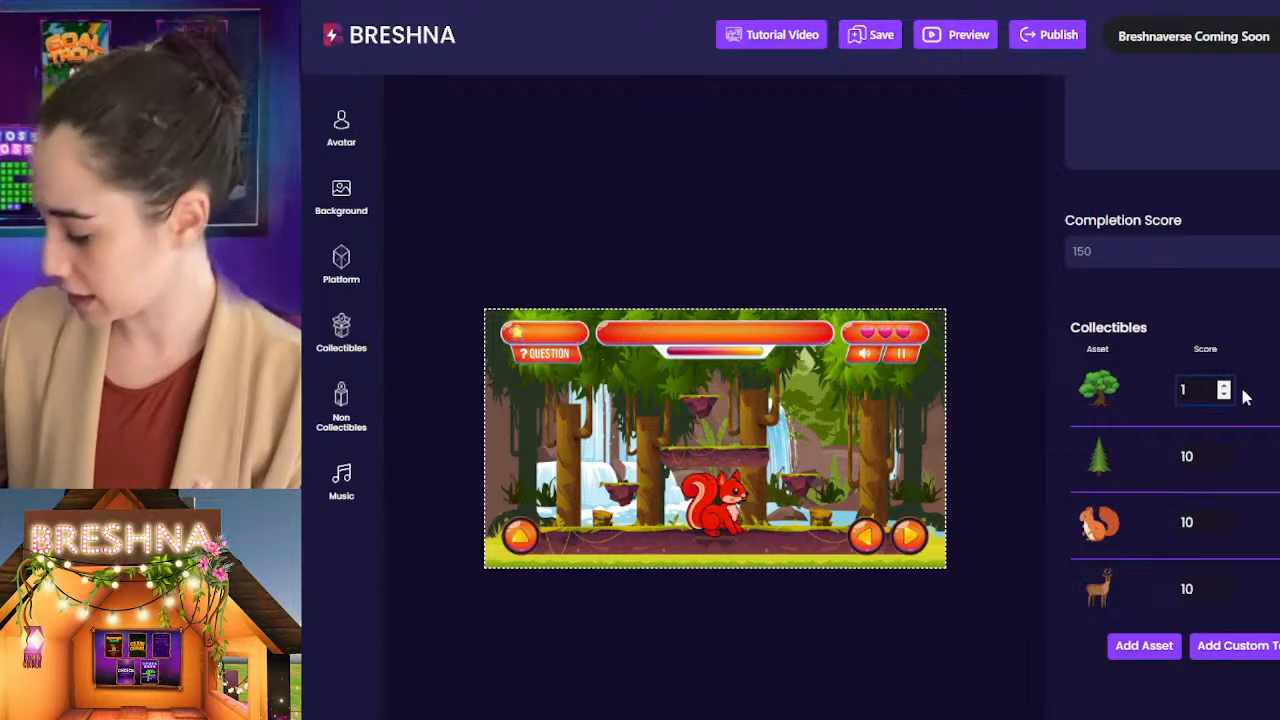
{"action": "left_click", "coordinate": [1184, 147]}
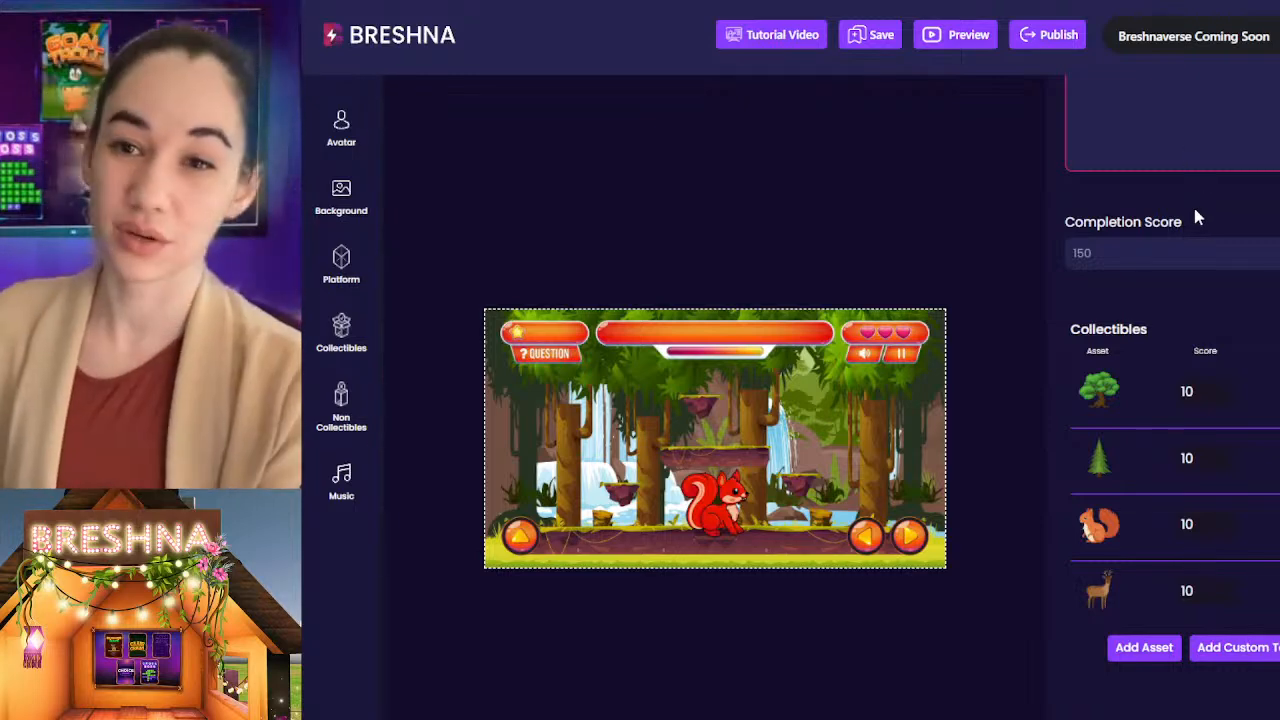
{"action": "scroll", "coordinate": [1170, 400], "scroll_direction": "down", "scroll_amount": 2}
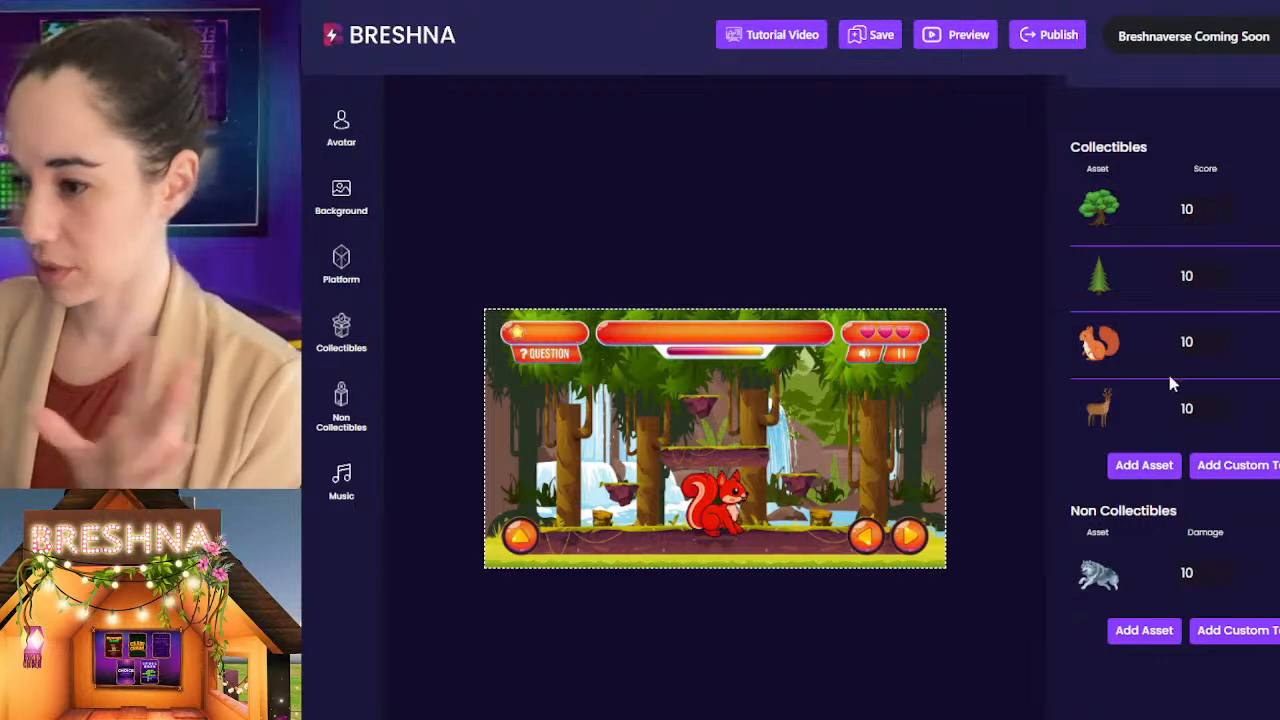
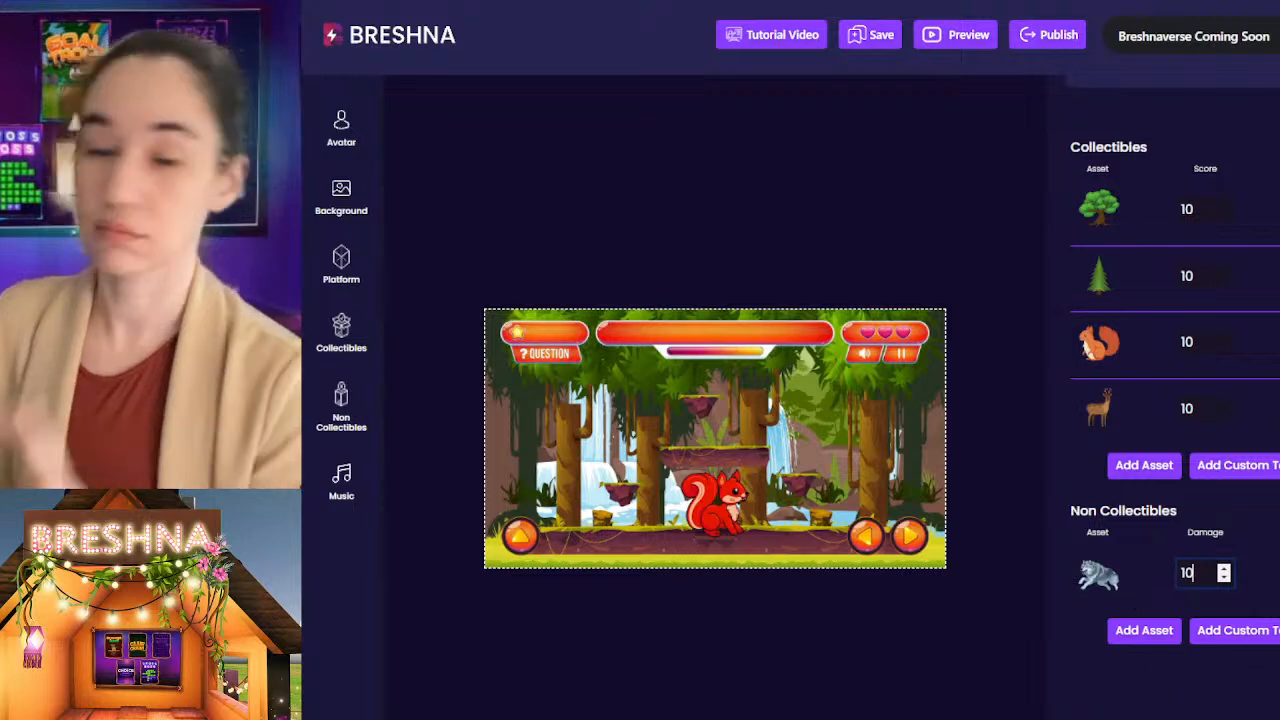
Step: Replace the Level 3 introduction text with "Forests are home to a huge variety of animals and plant life!"
{"action": "scroll", "coordinate": [1188, 572], "scroll_direction": "up", "scroll_amount": 10}
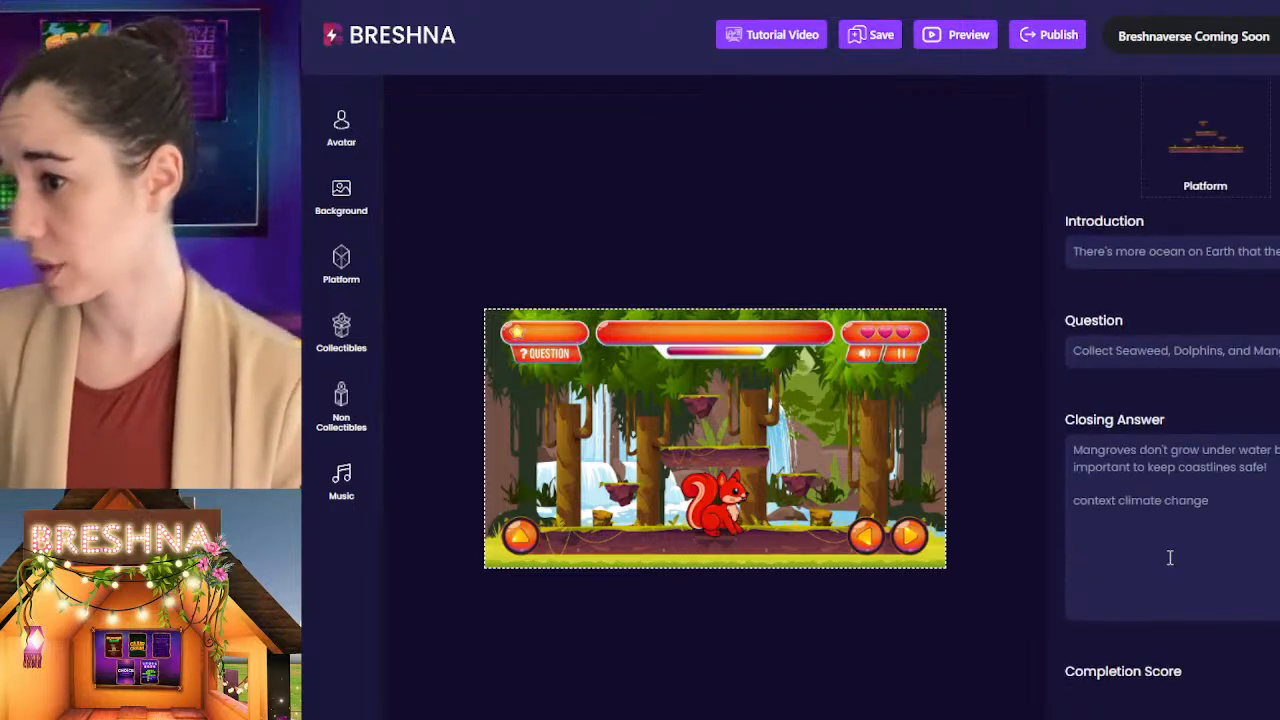
{"action": "triple_click", "coordinate": [1110, 343]}
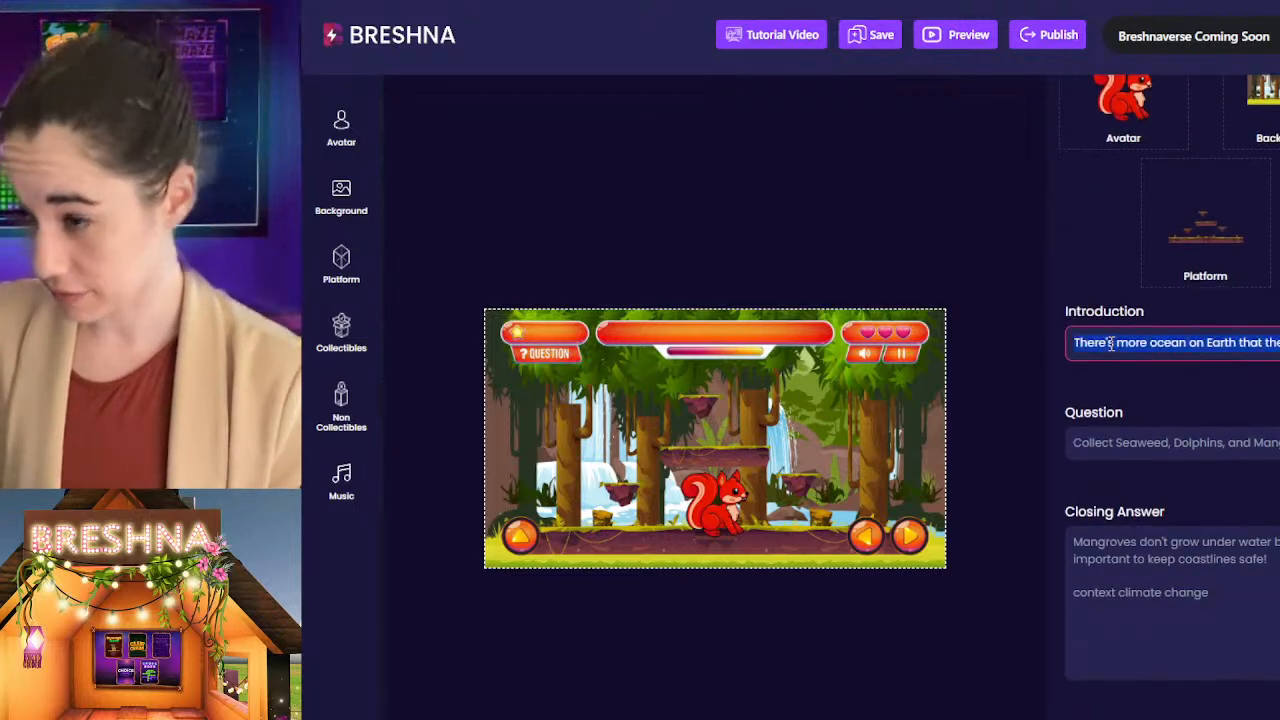
{"action": "type", "text": "For"}
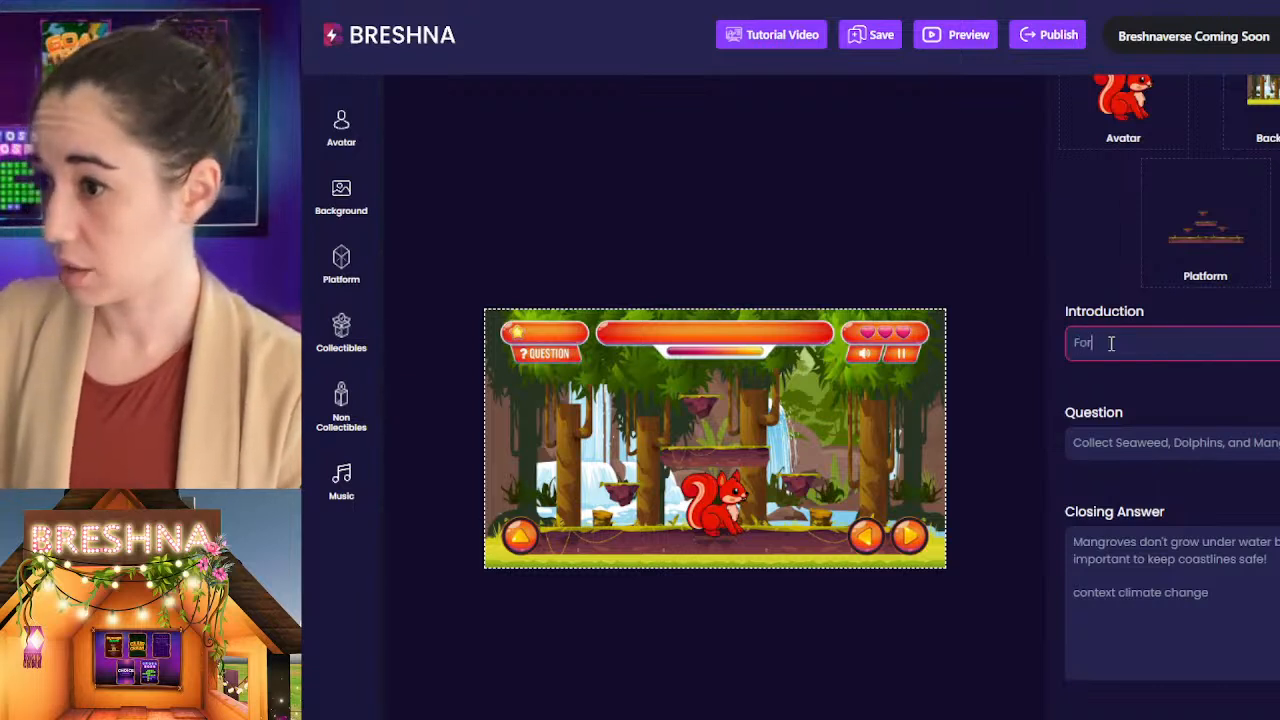
{"action": "type", "text": "ests are ho"}
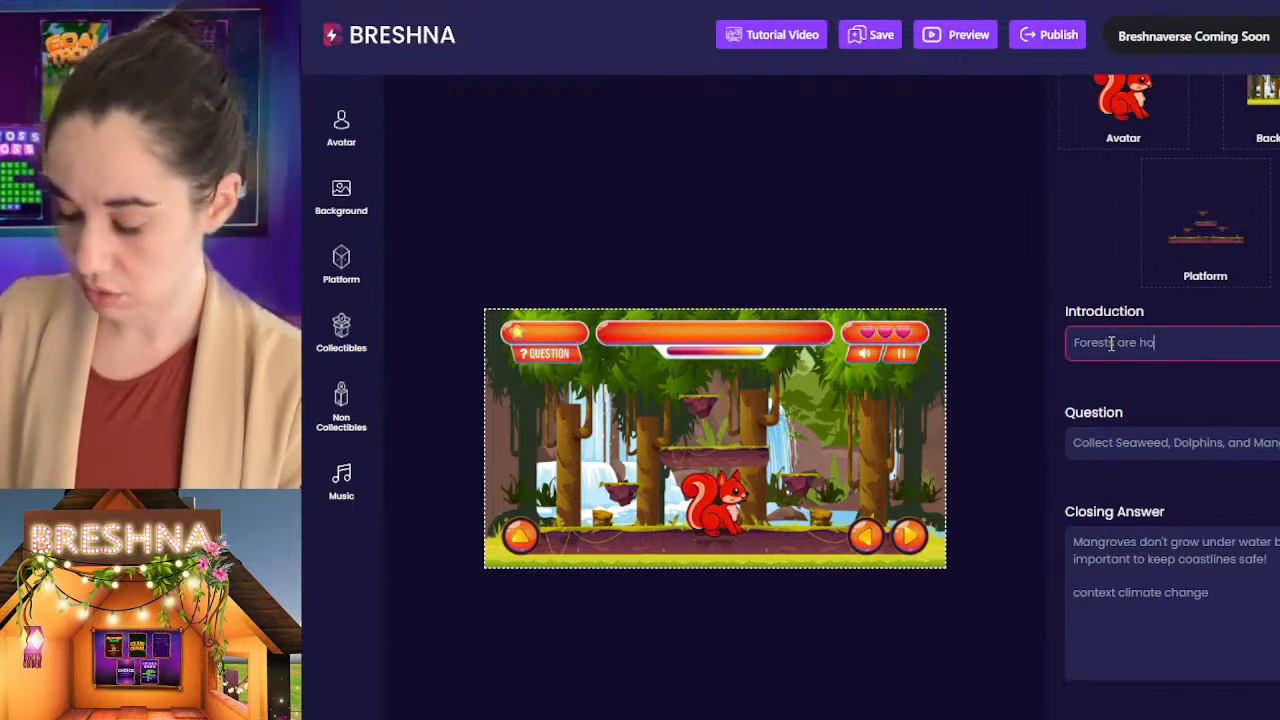
{"action": "type", "text": "me to a huge"}
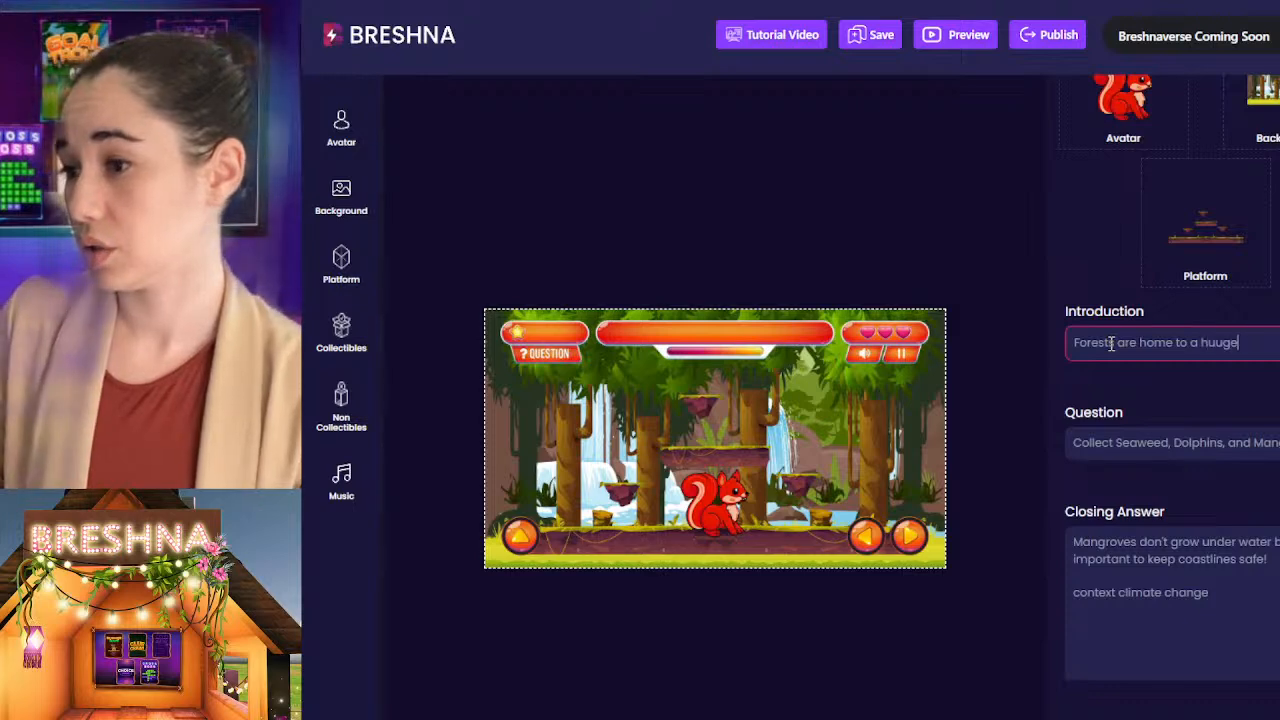
{"action": "key", "text": "BackSpace"}
{"action": "key", "text": "BackSpace"}
{"action": "type", "text": "ge variety o"}
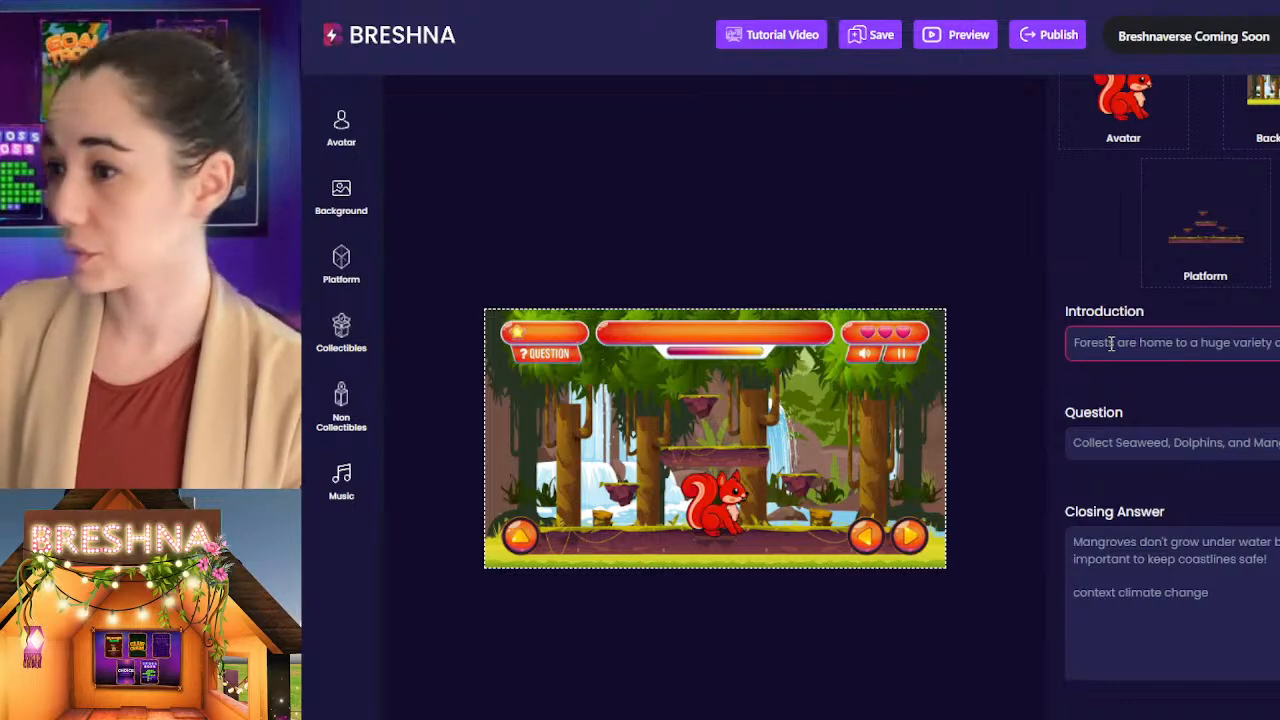
{"action": "type", "text": "f animals an"}
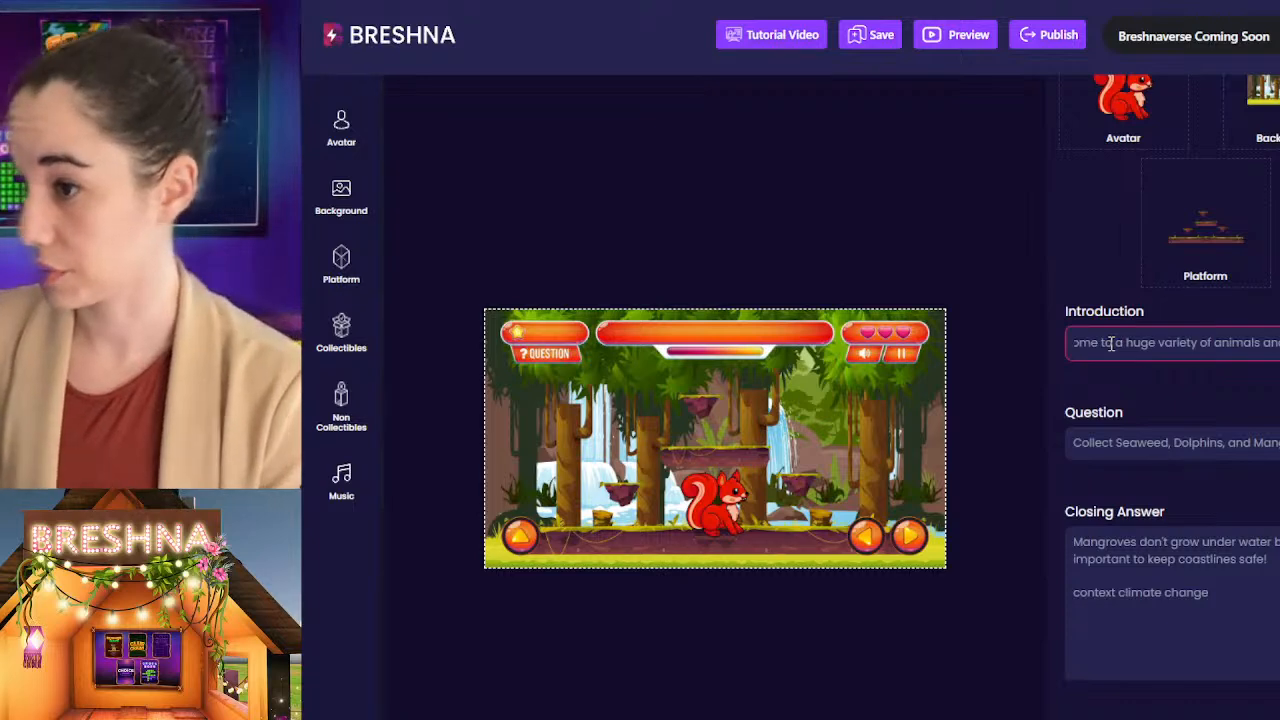
{"action": "type", "text": "d"}
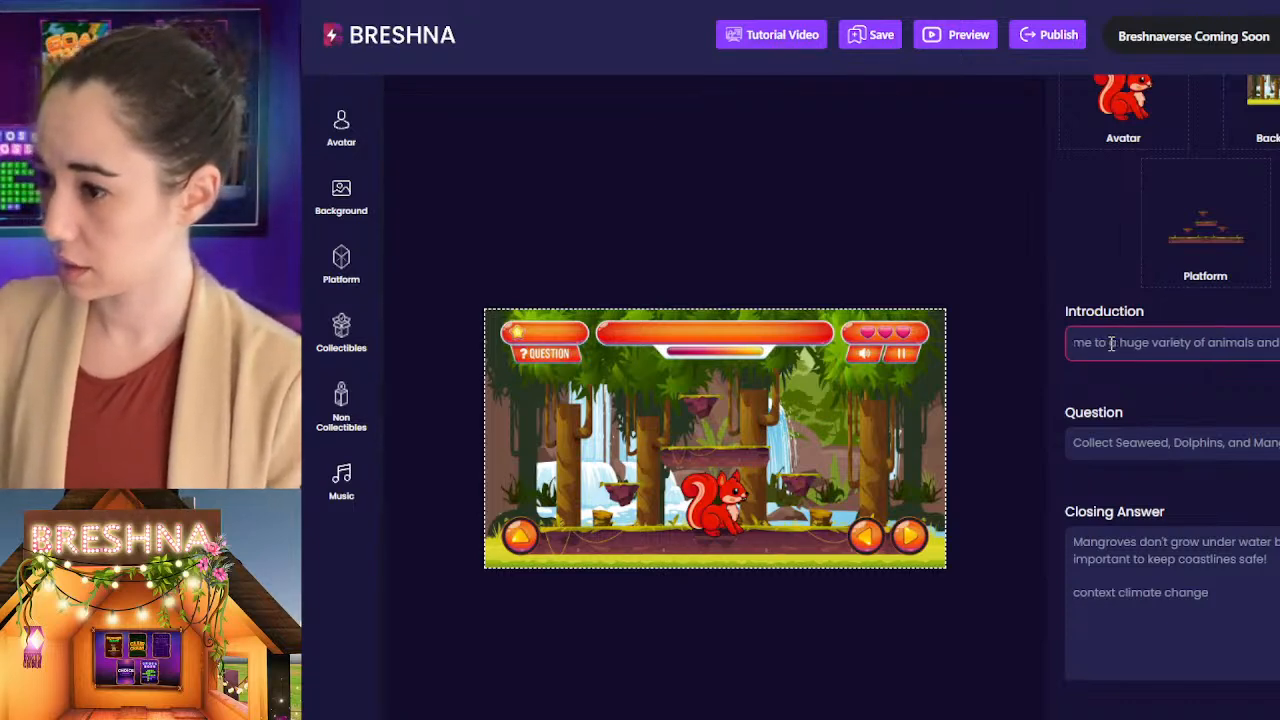
{"action": "type", "text": " plant"}
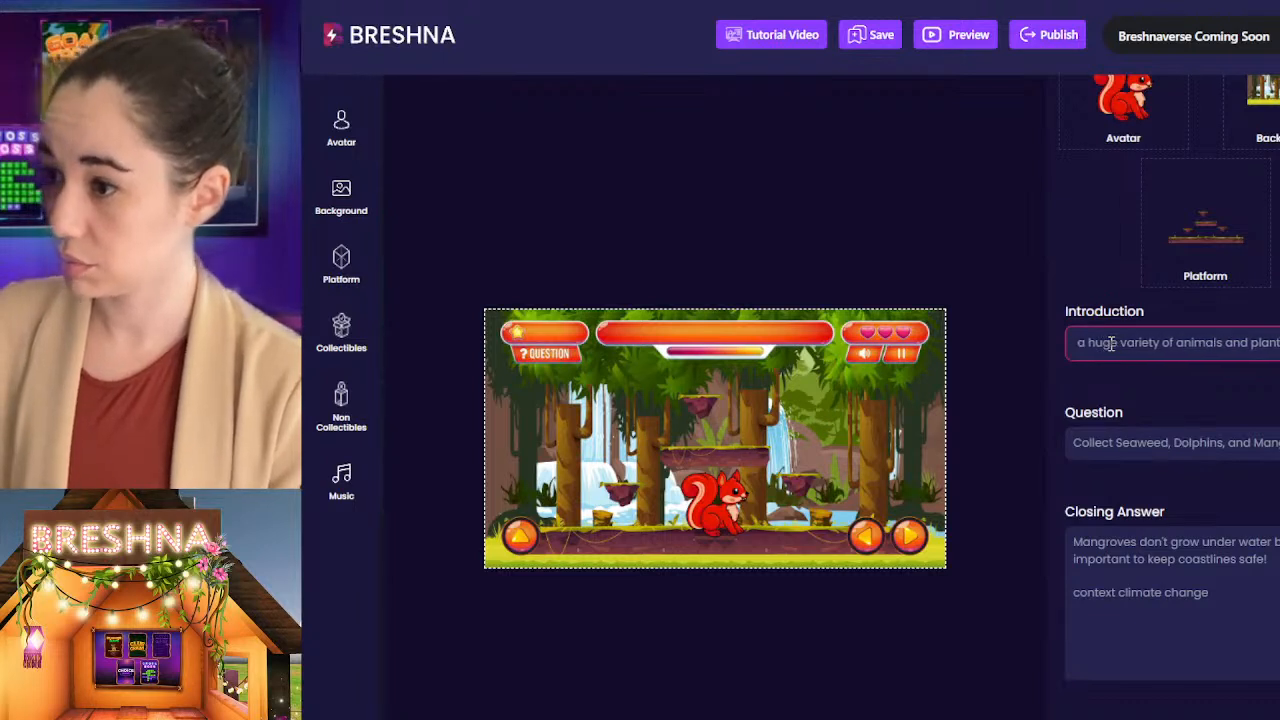
{"action": "type", "text": " life! De"}
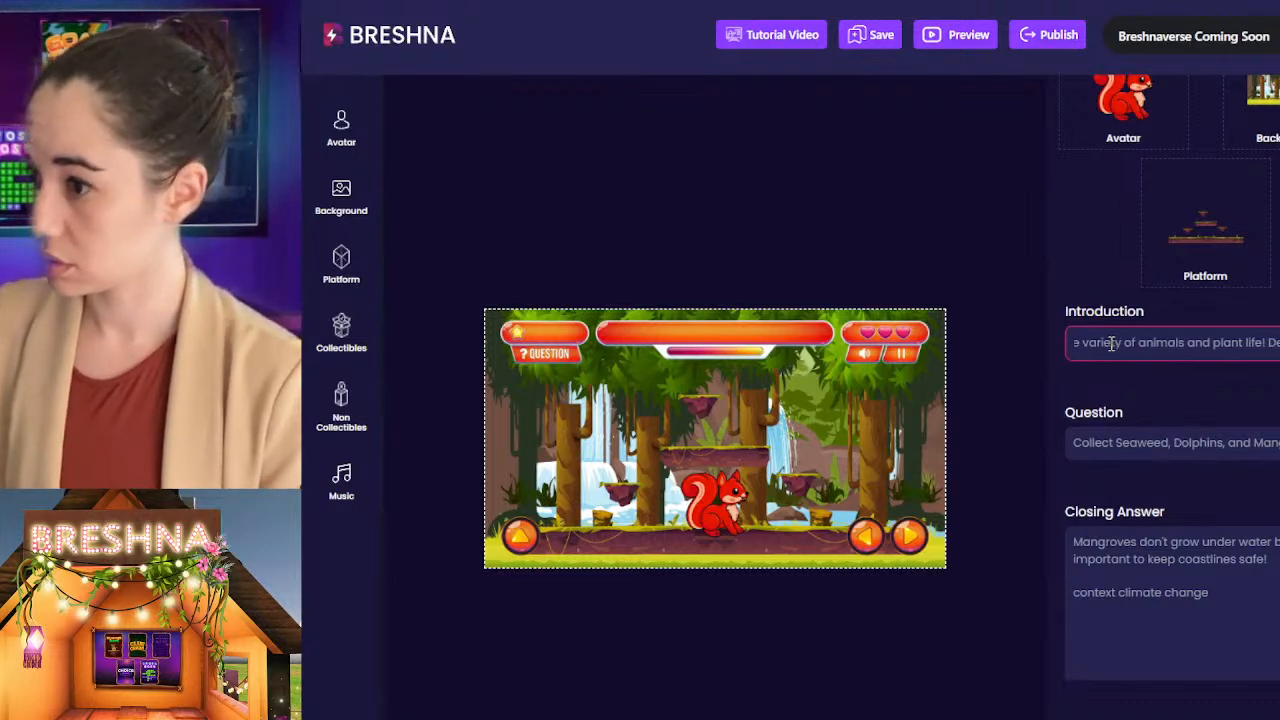
{"action": "type", "text": "er"}
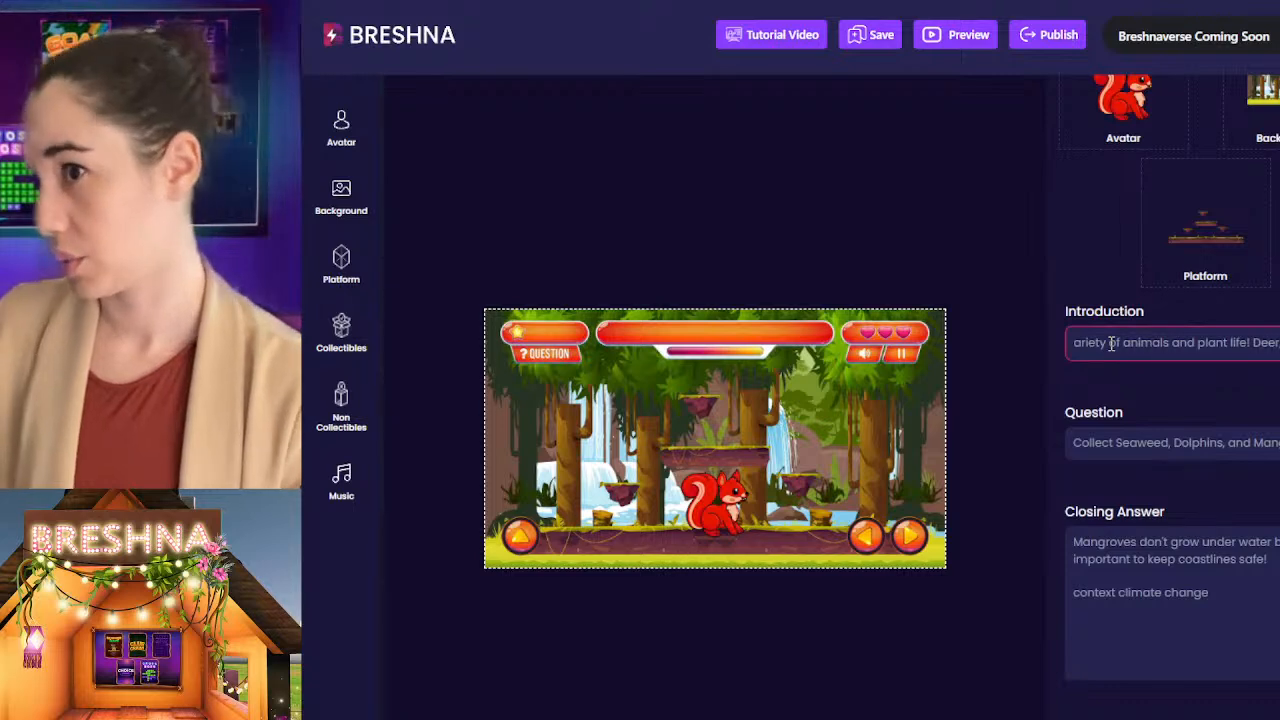
{"action": "type", "text": ", squirrels,"}
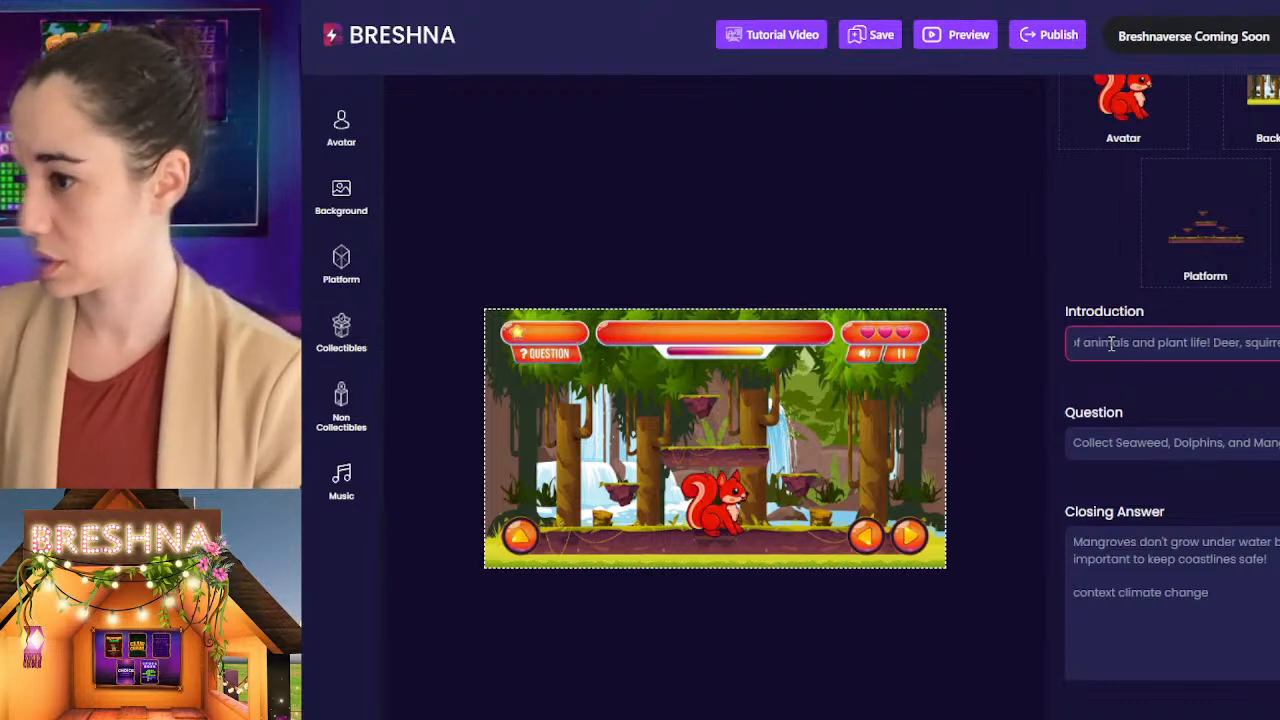
{"action": "type", "text": " oak trees, and "}
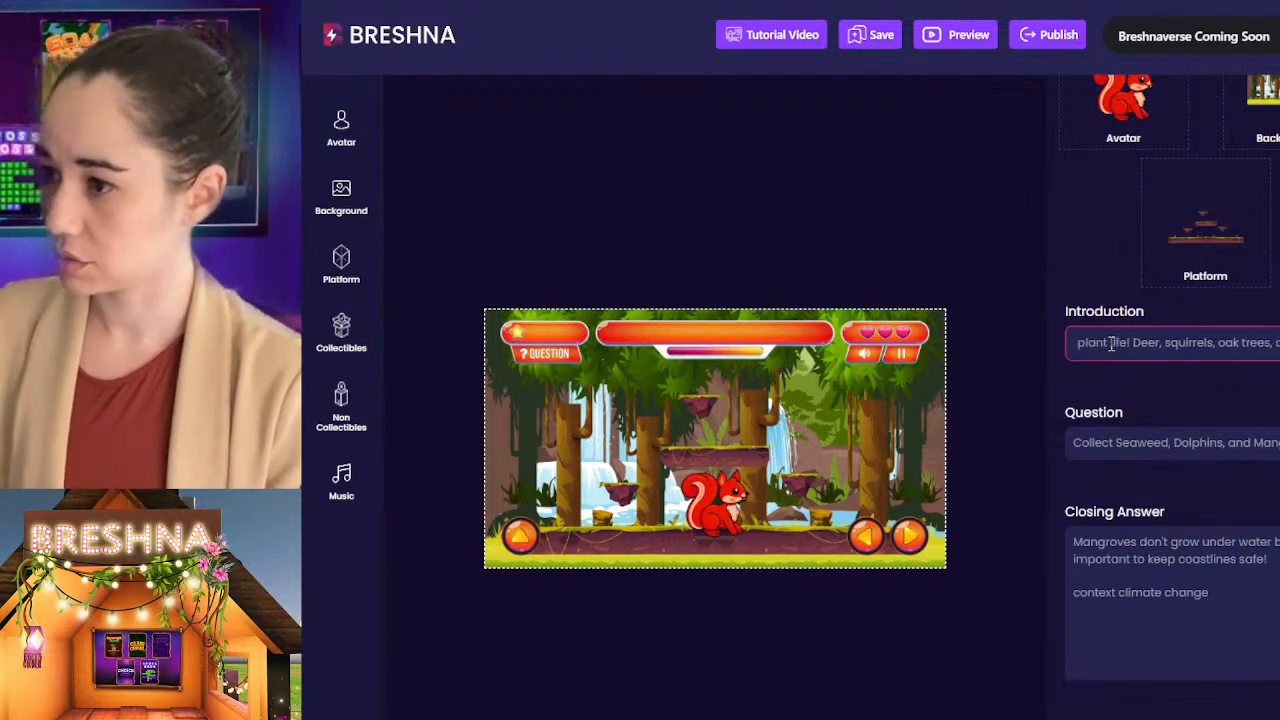
{"action": "type", "text": "pine trees"}
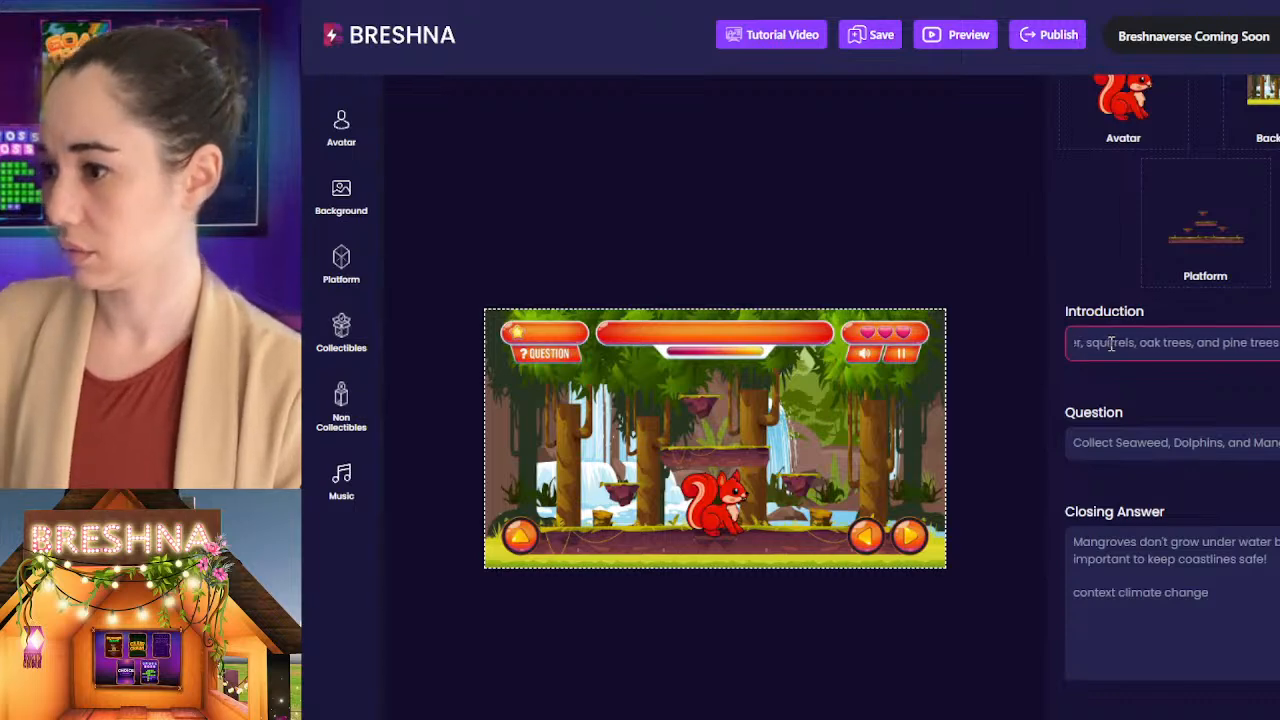
{"action": "type", "text": " can all be found"}
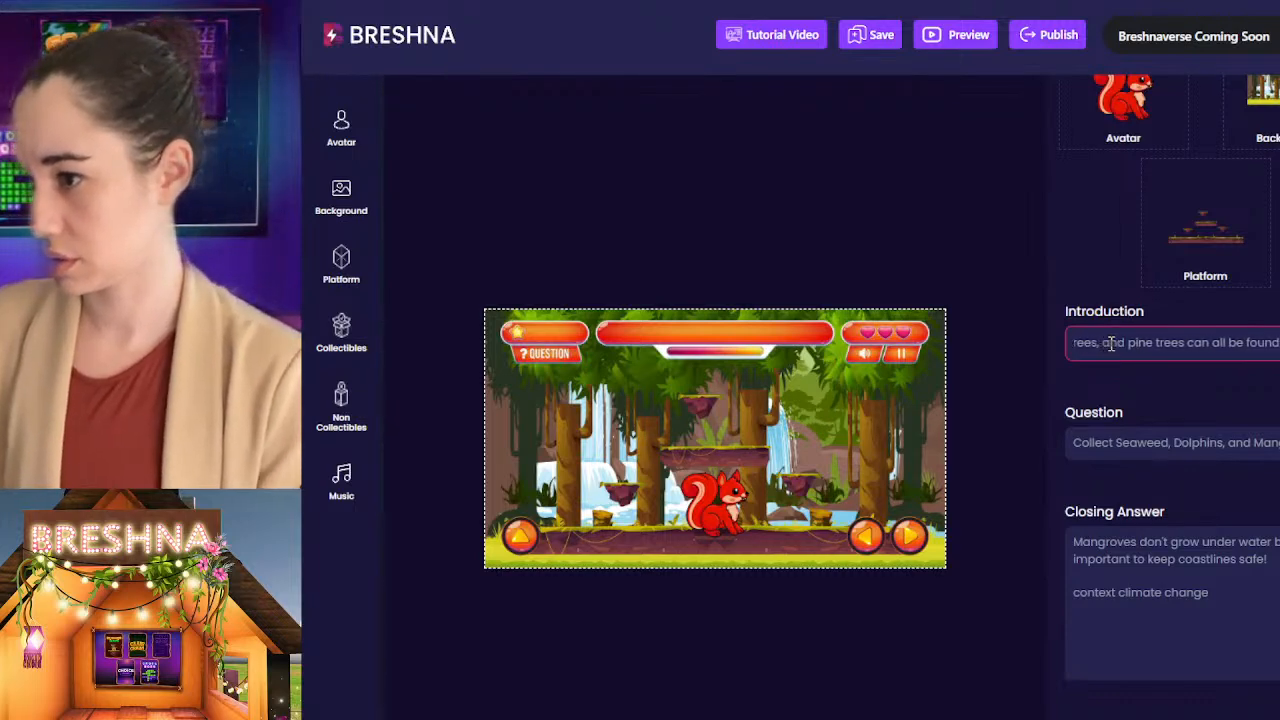
Step: Replace the Level 3 question with a collecting instruction beginning "Collect pine trees, oak trees, deer, and"
{"action": "key", "text": "Tab"}
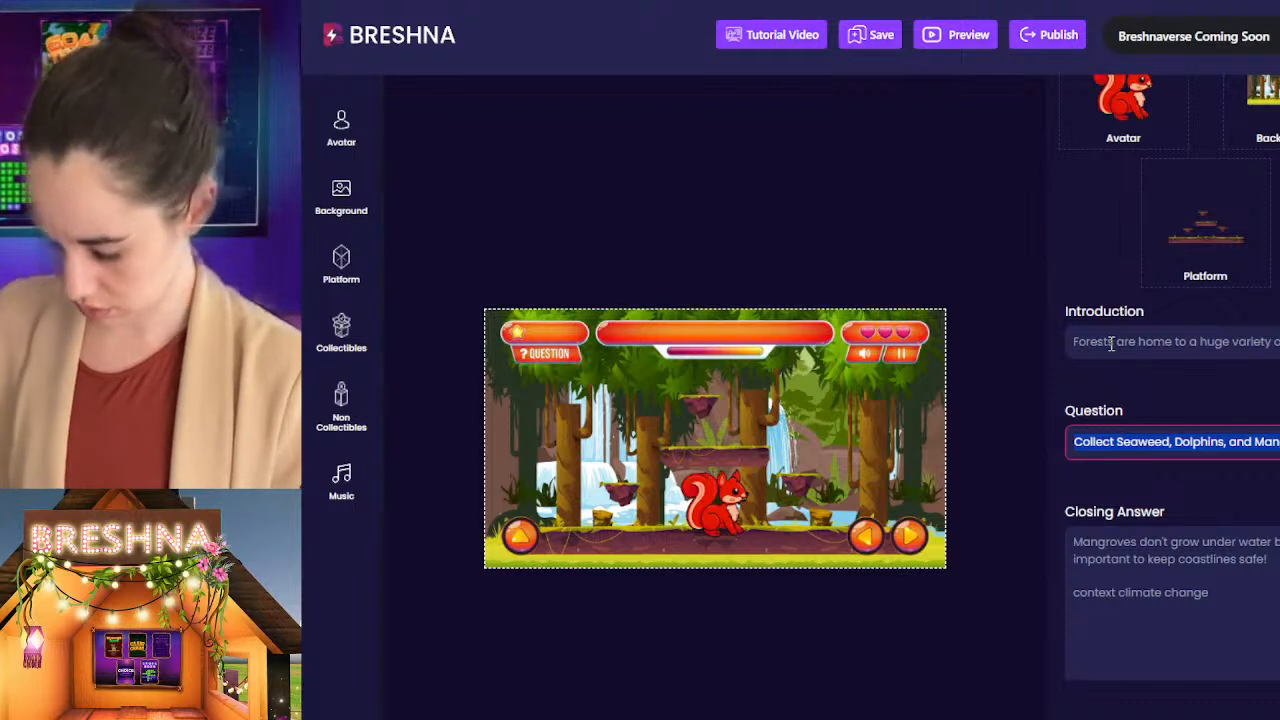
{"action": "type", "text": "Collect "}
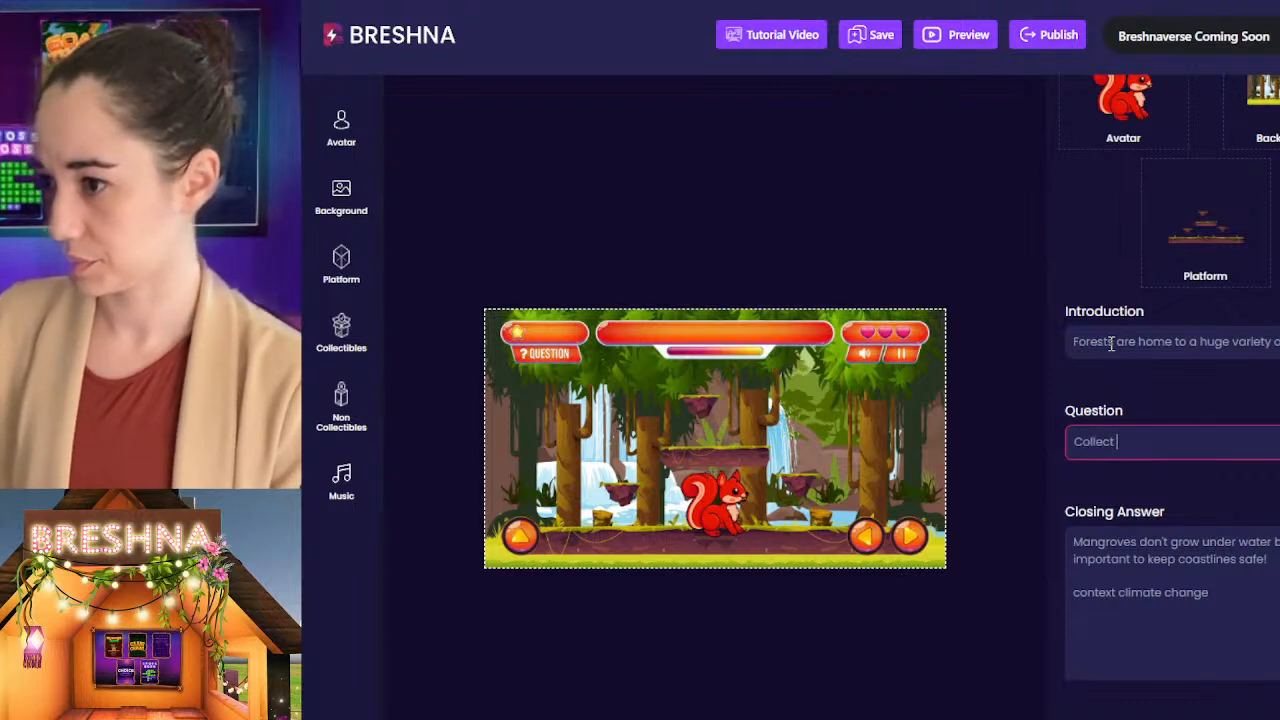
{"action": "type", "text": "pine"}
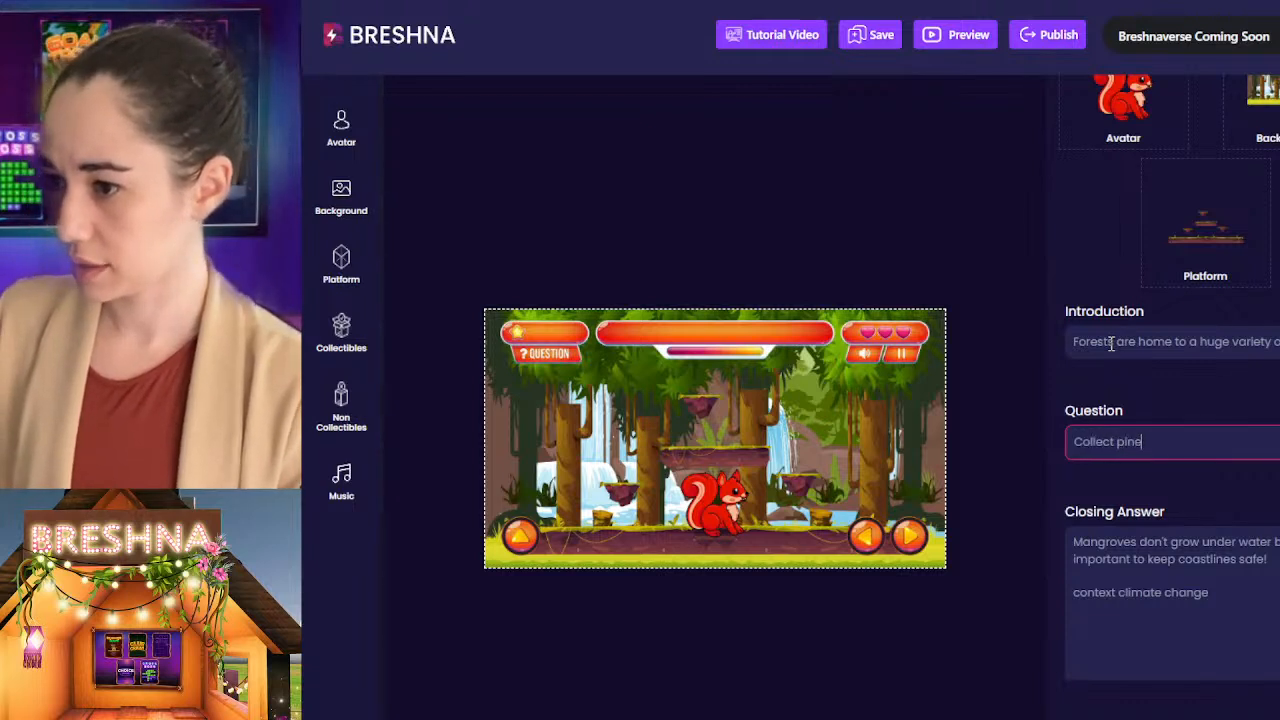
{"action": "type", "text": " trees, oak "}
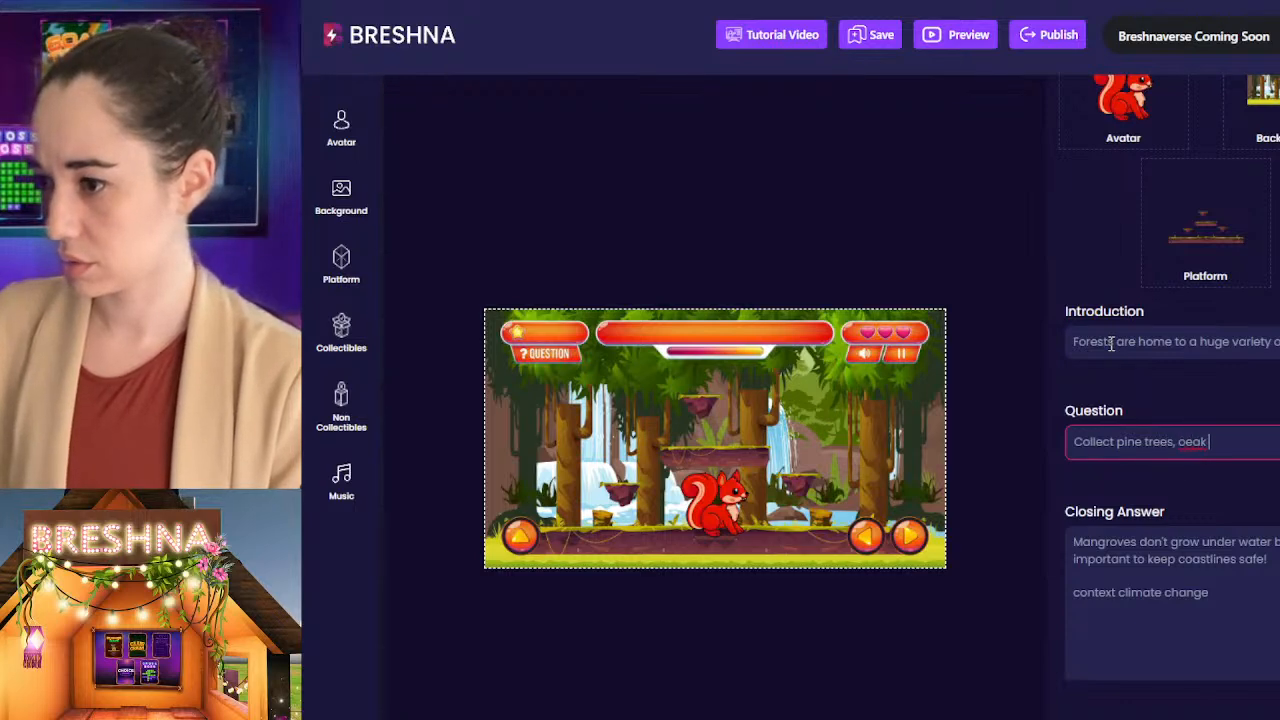
{"action": "type", "text": "trees, deer, an"}
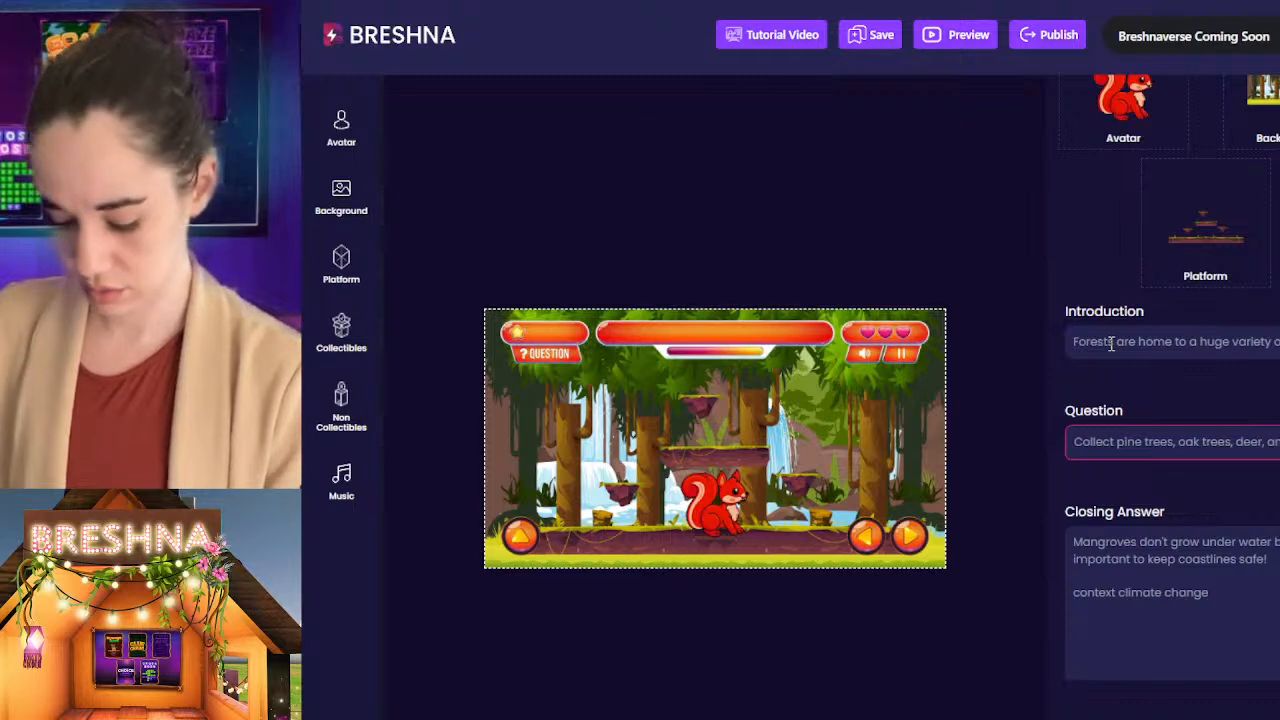
{"action": "type", "text": "d"}
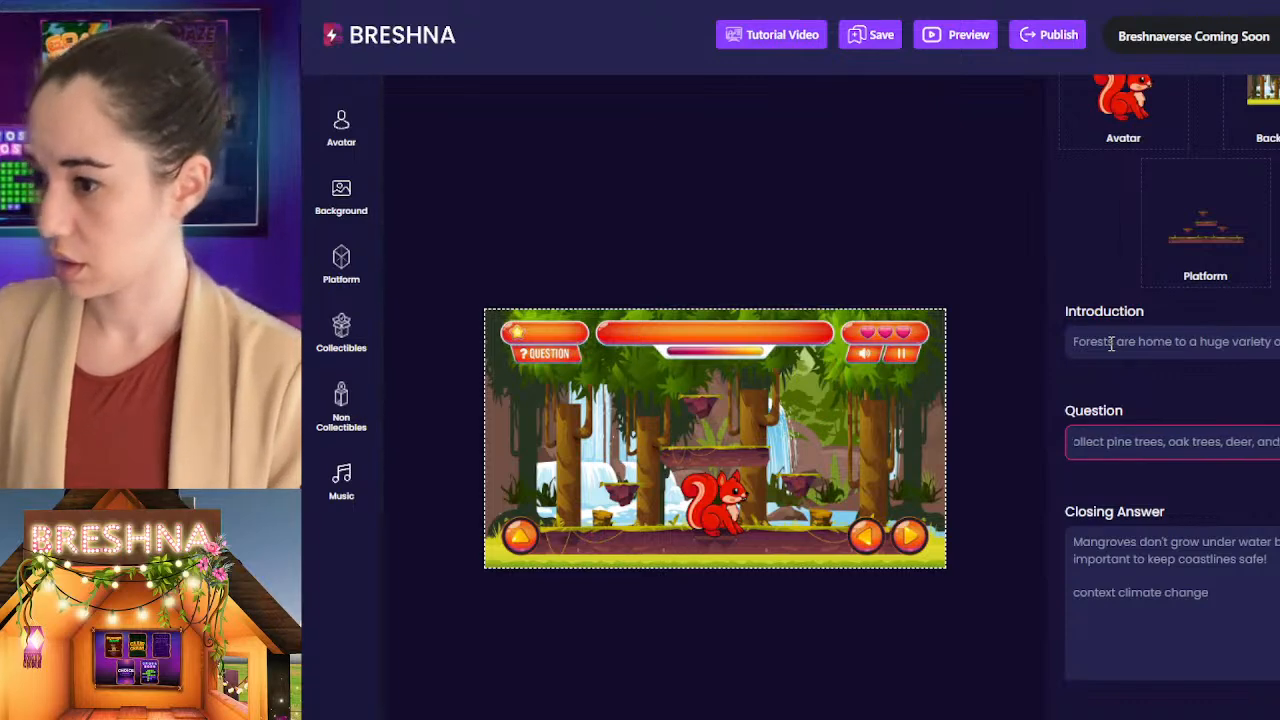
{"action": "key", "text": "BackSpace"}
{"action": "key", "text": "BackSpace"}
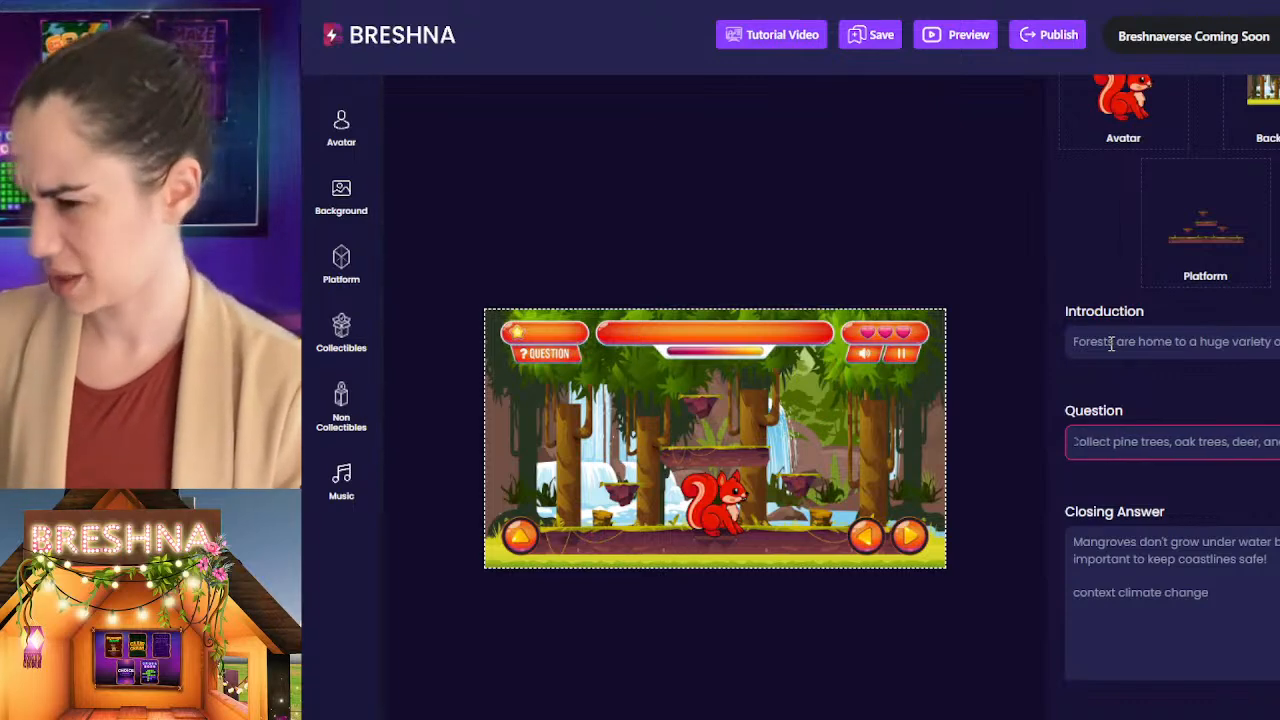
{"action": "triple_click", "coordinate": [1140, 437]}
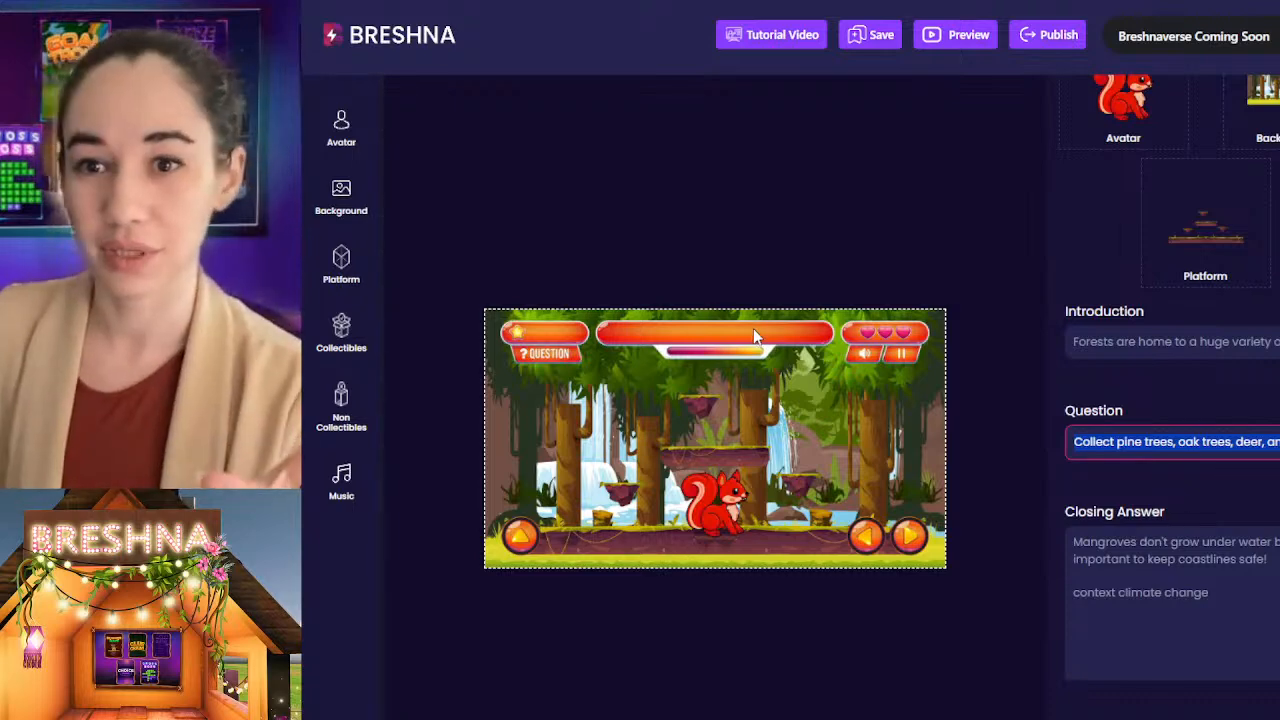
{"action": "left_click", "coordinate": [1196, 447]}
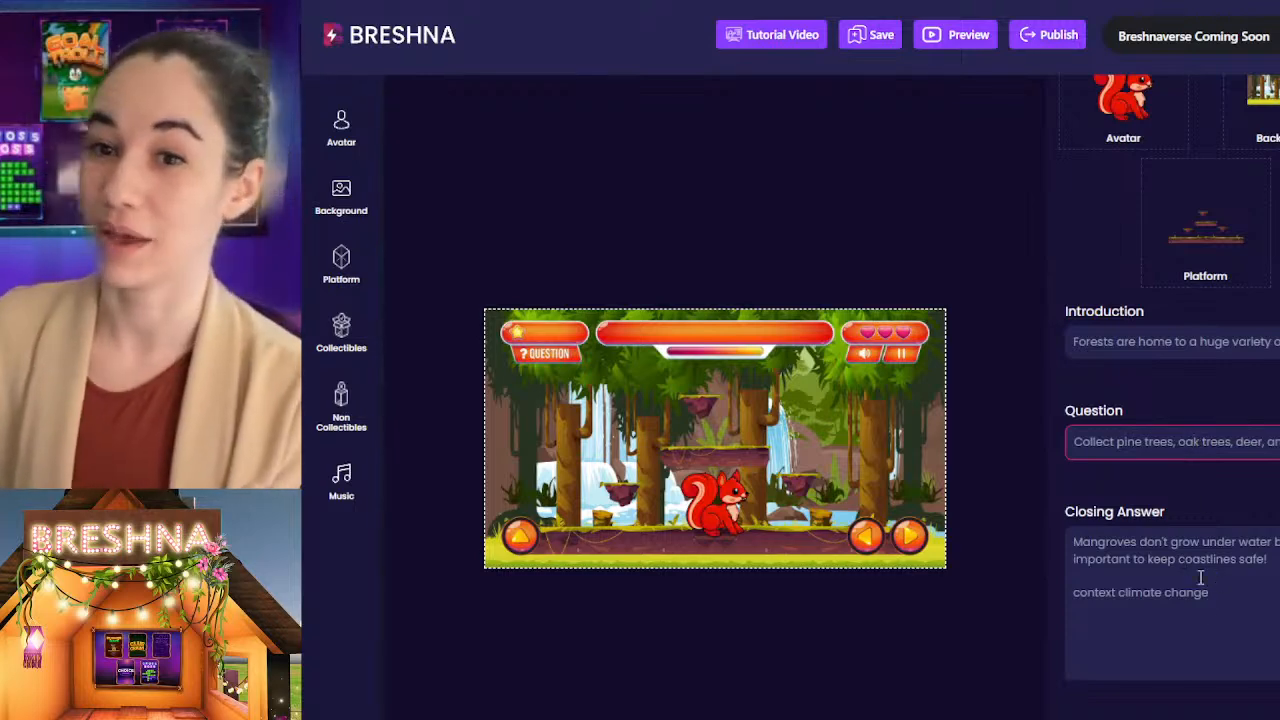
Step: Replace the Level 3 closing answer with a sentence beginning "there are jungle forests and northern" and ending "that are very different!"
{"action": "left_click_drag", "start_coordinate": [1222, 632], "coordinate": [986, 505]}
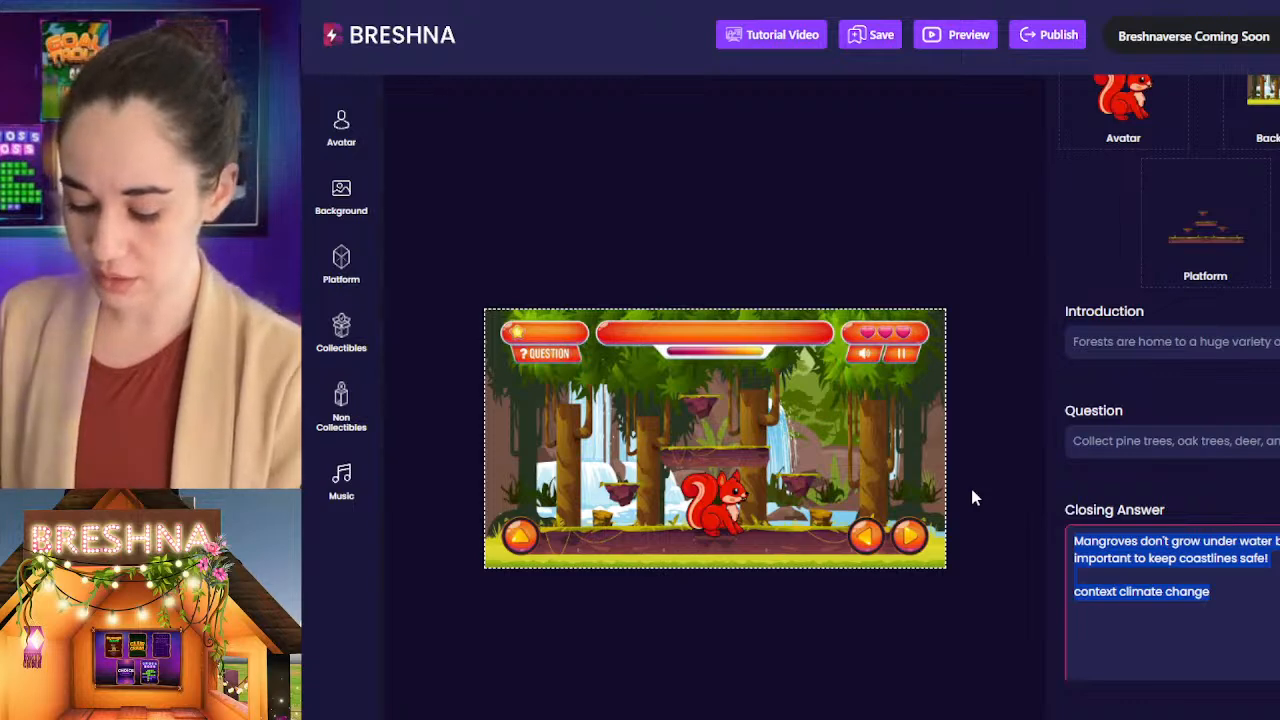
{"action": "type", "text": "there are ju"}
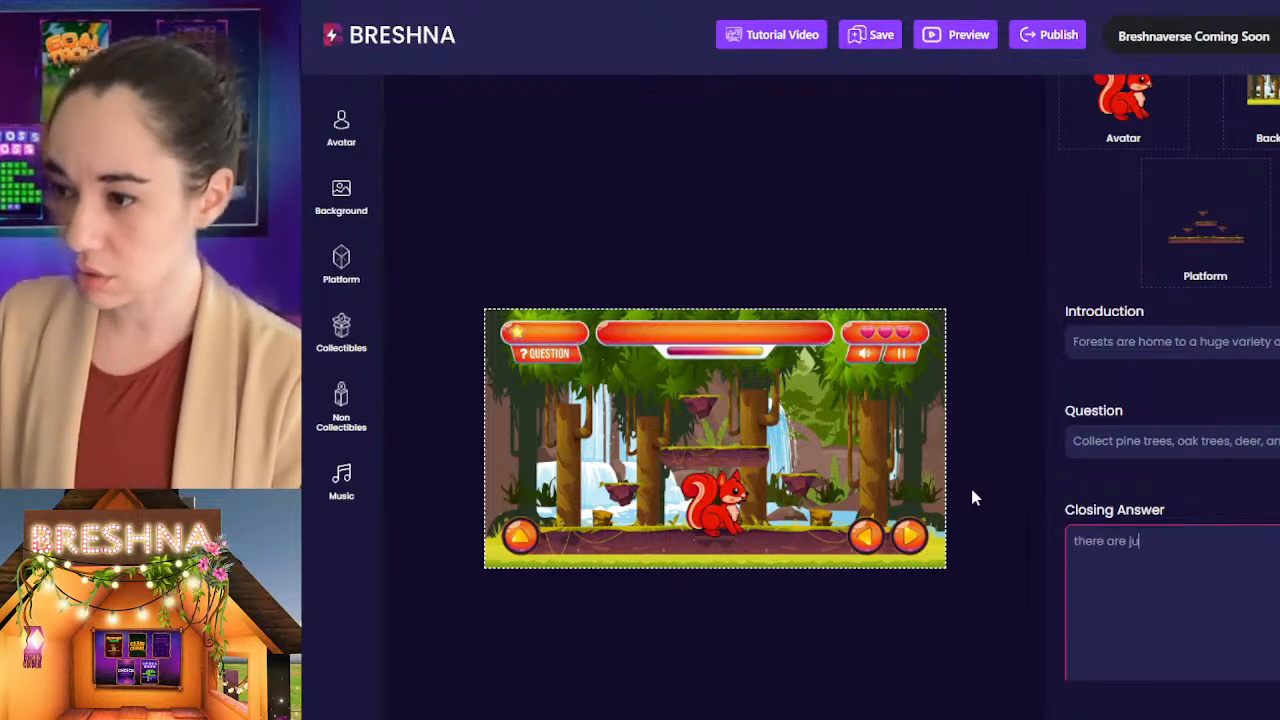
{"action": "type", "text": "ngle fore"}
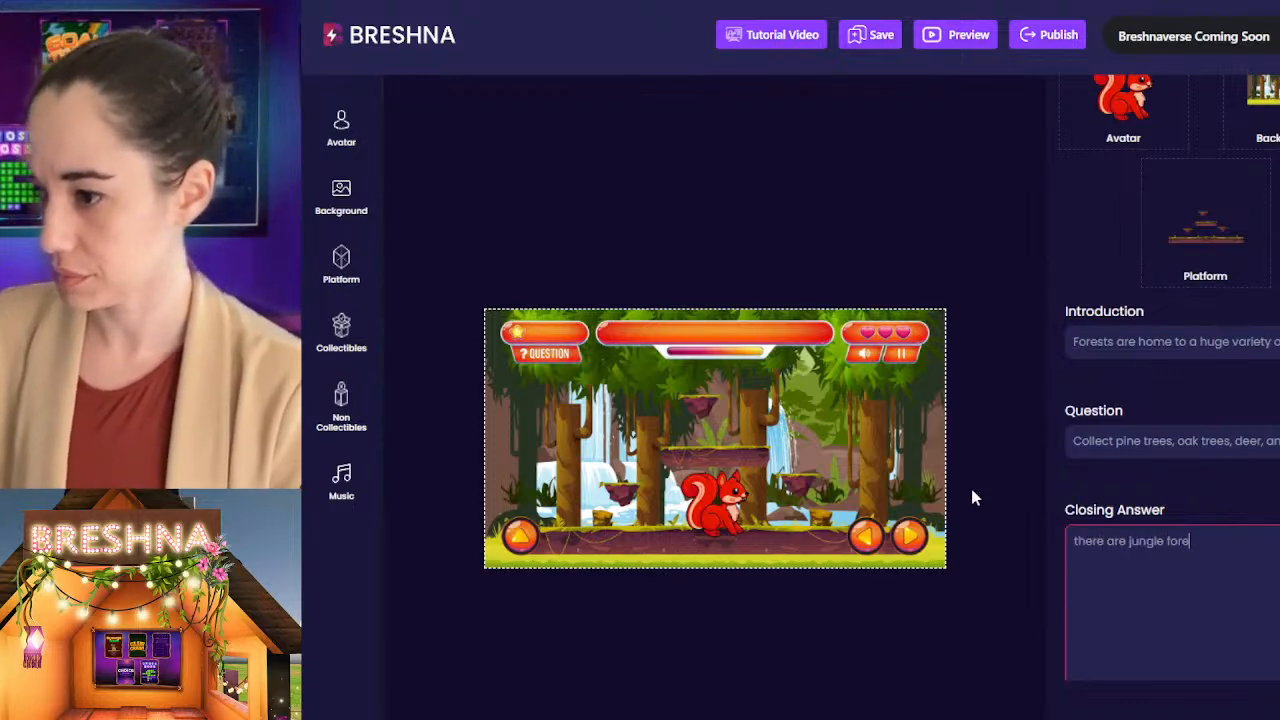
{"action": "type", "text": "sts and "}
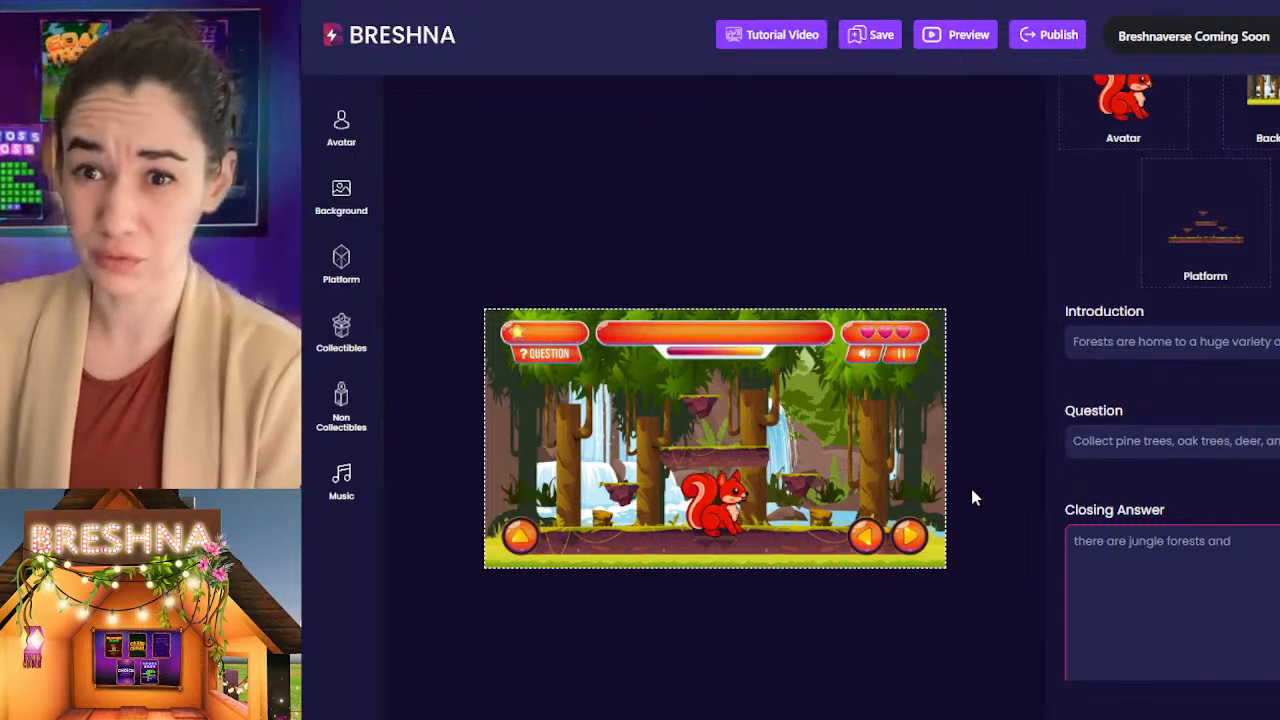
{"action": "type", "text": "nort"}
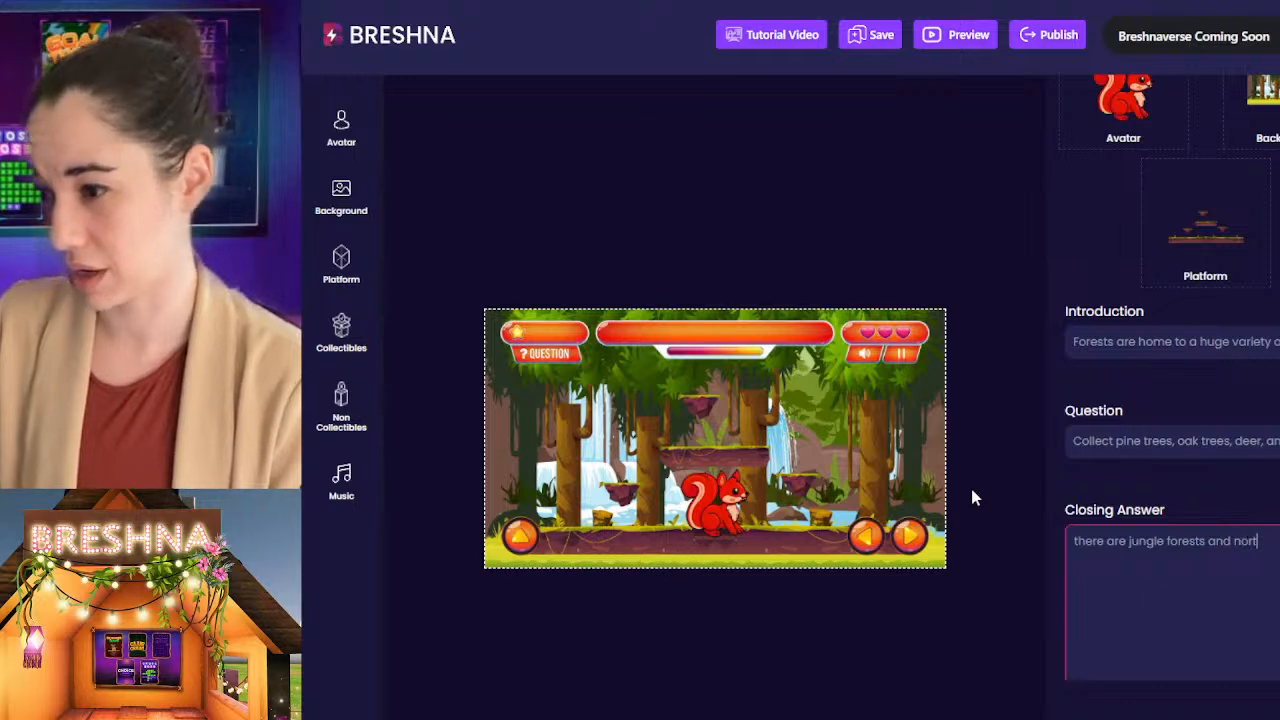
{"action": "type", "text": "hern"}
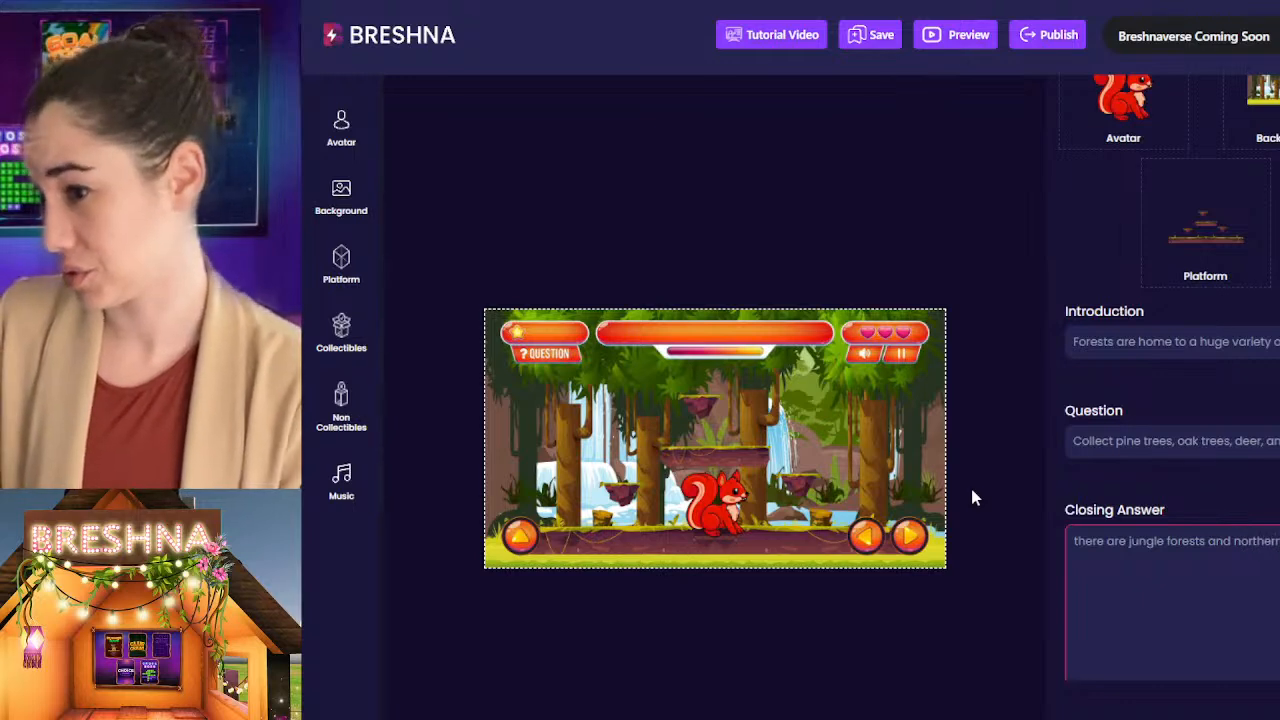
{"action": "type", "text": " that a"}
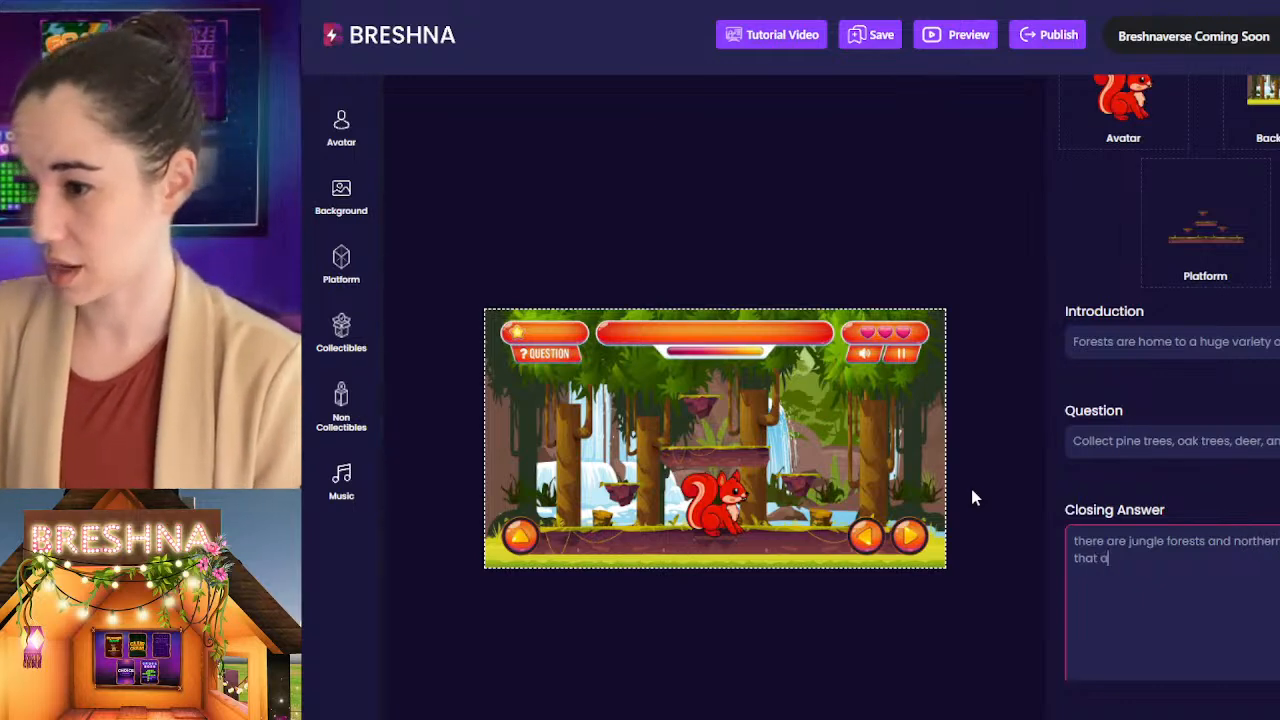
{"action": "type", "text": "re very diff"}
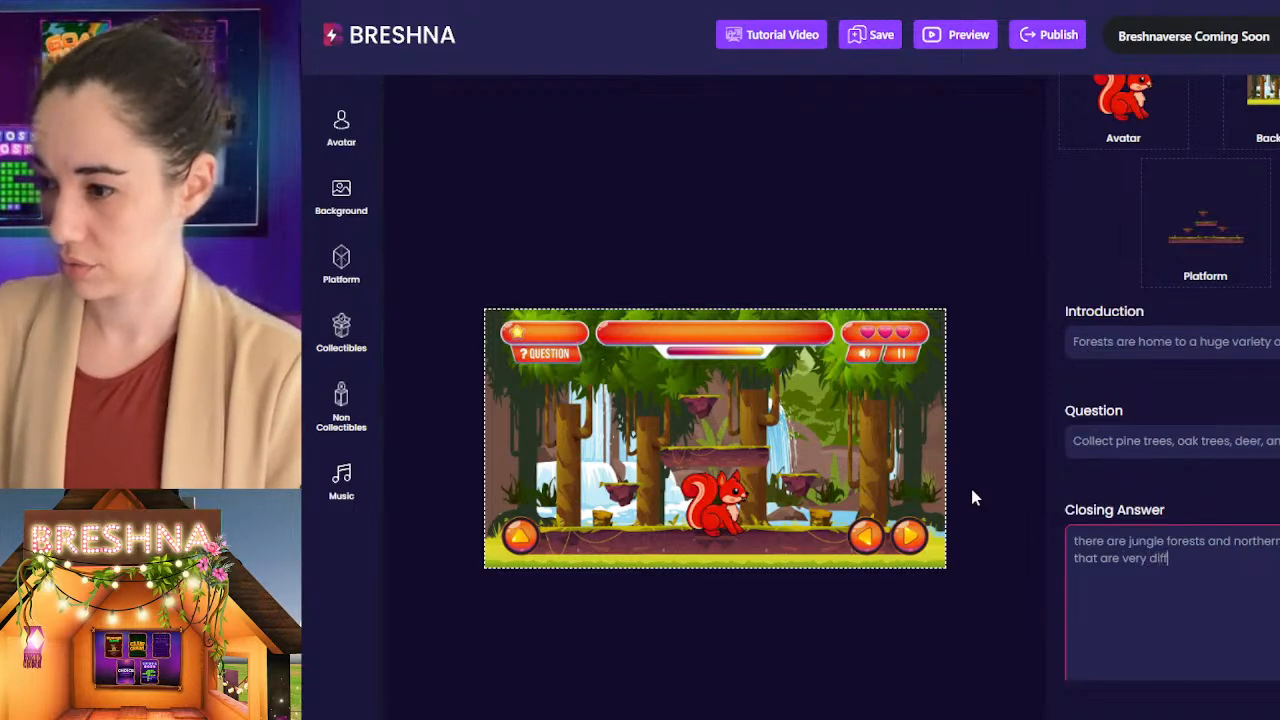
{"action": "type", "text": "erent! Just like the d"}
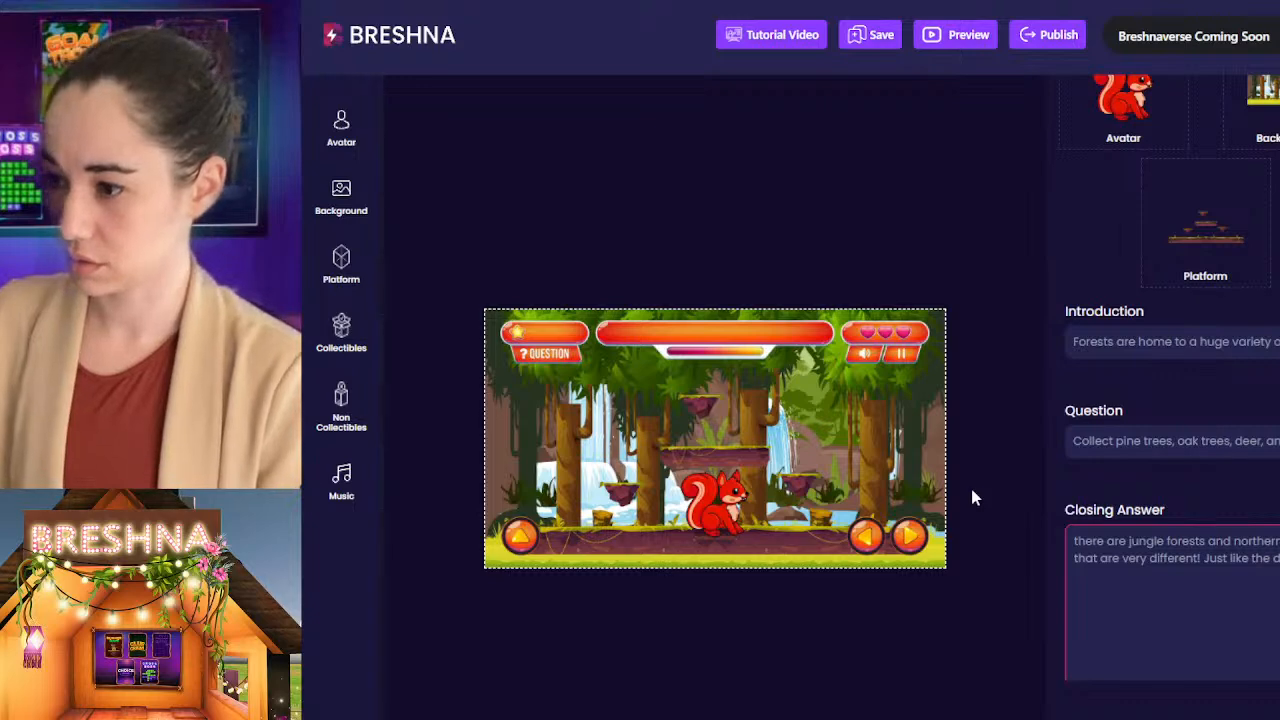
{"action": "type", "text": "betwee"}
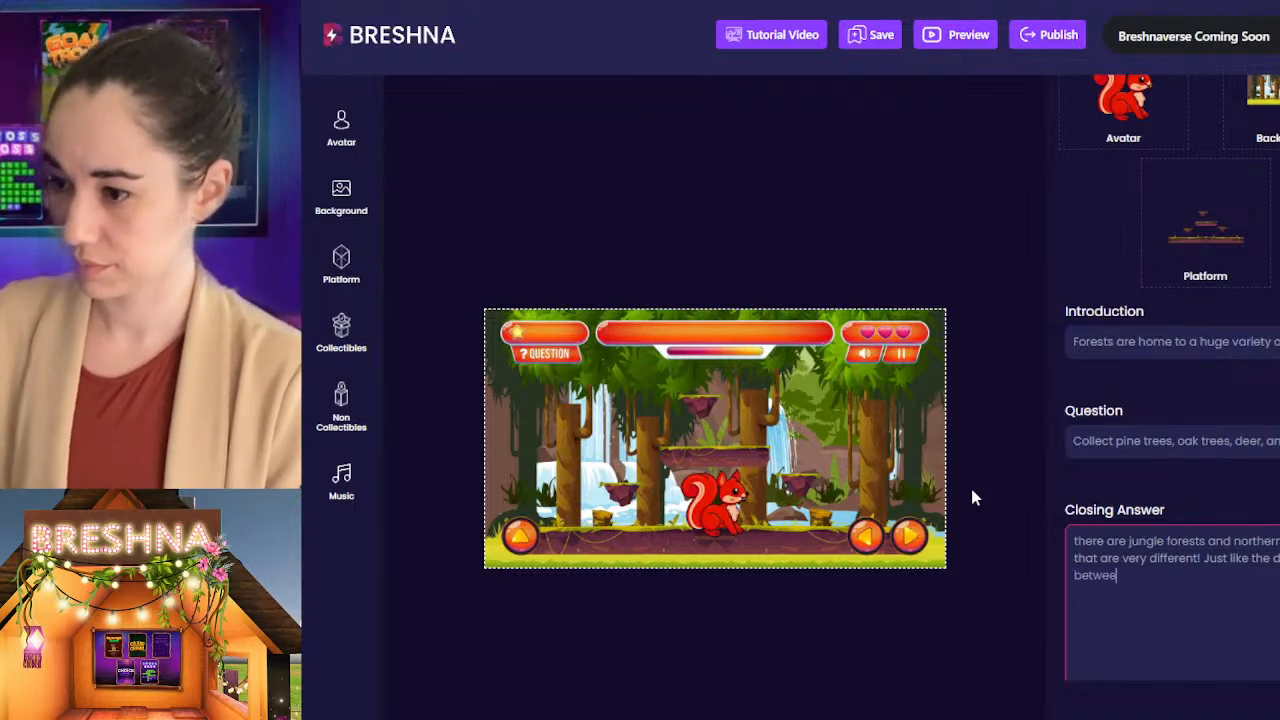
{"action": "type", "text": "n "}
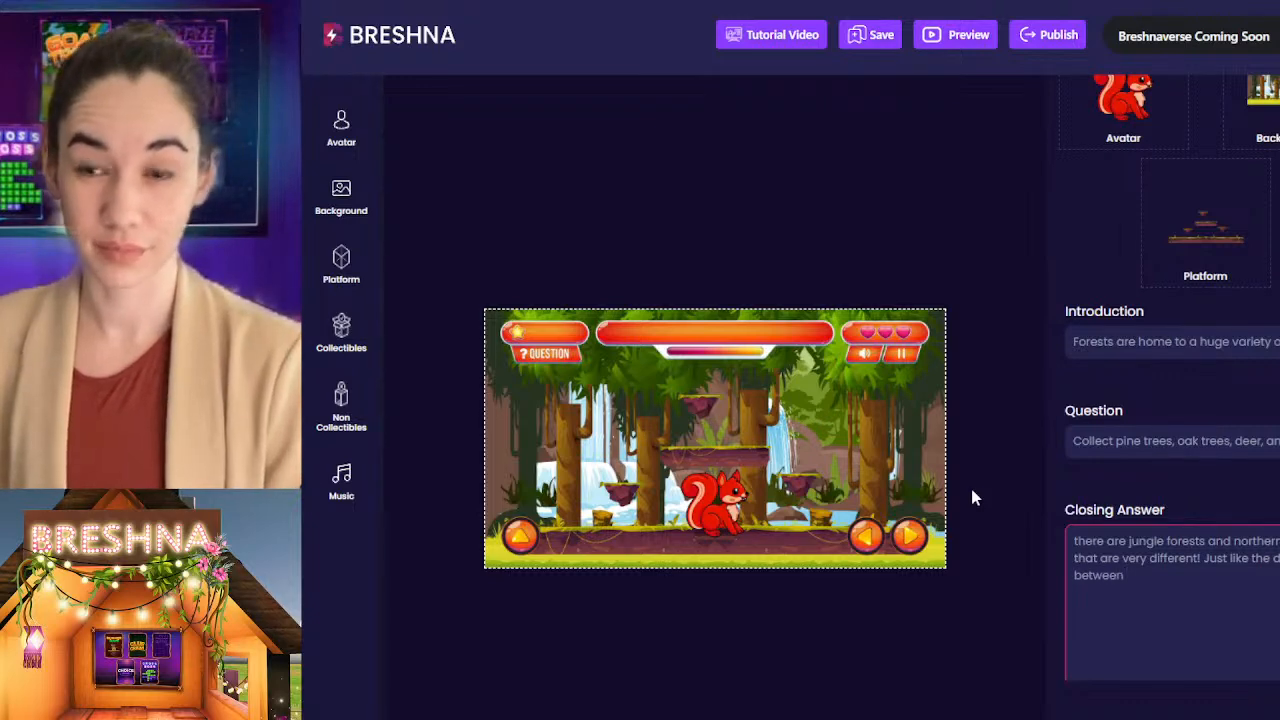
{"action": "type", "text": "California and E"}
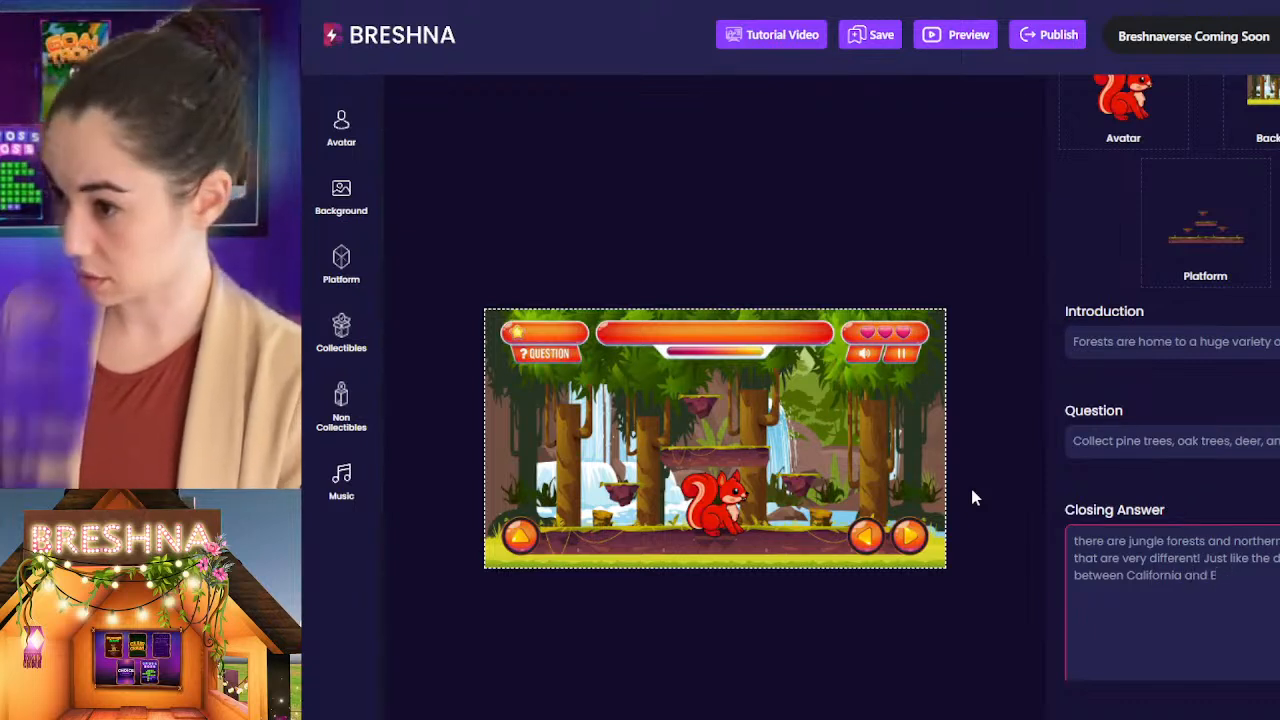
{"action": "type", "text": "qypt"}
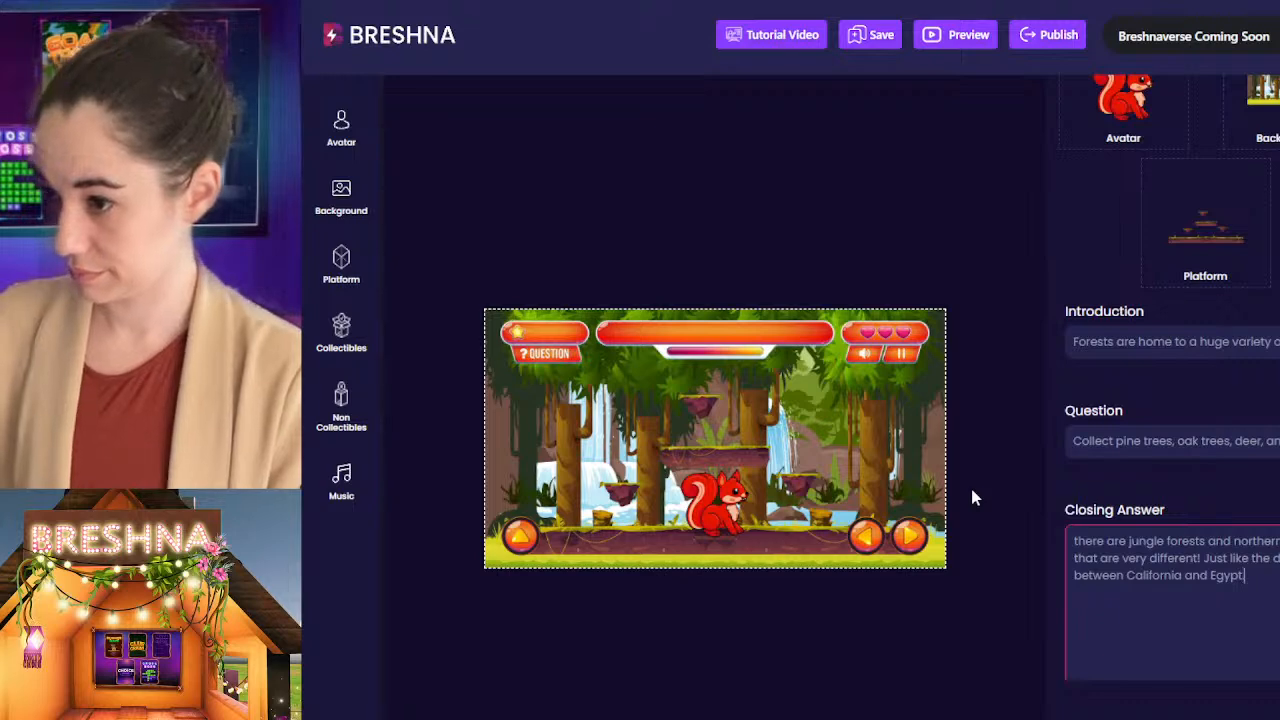
{"action": "type", "text": "."}
Step: Join the two closing answer sentences by changing "different! Just" to "different, just"
{"action": "left_click", "coordinate": [1208, 558]}
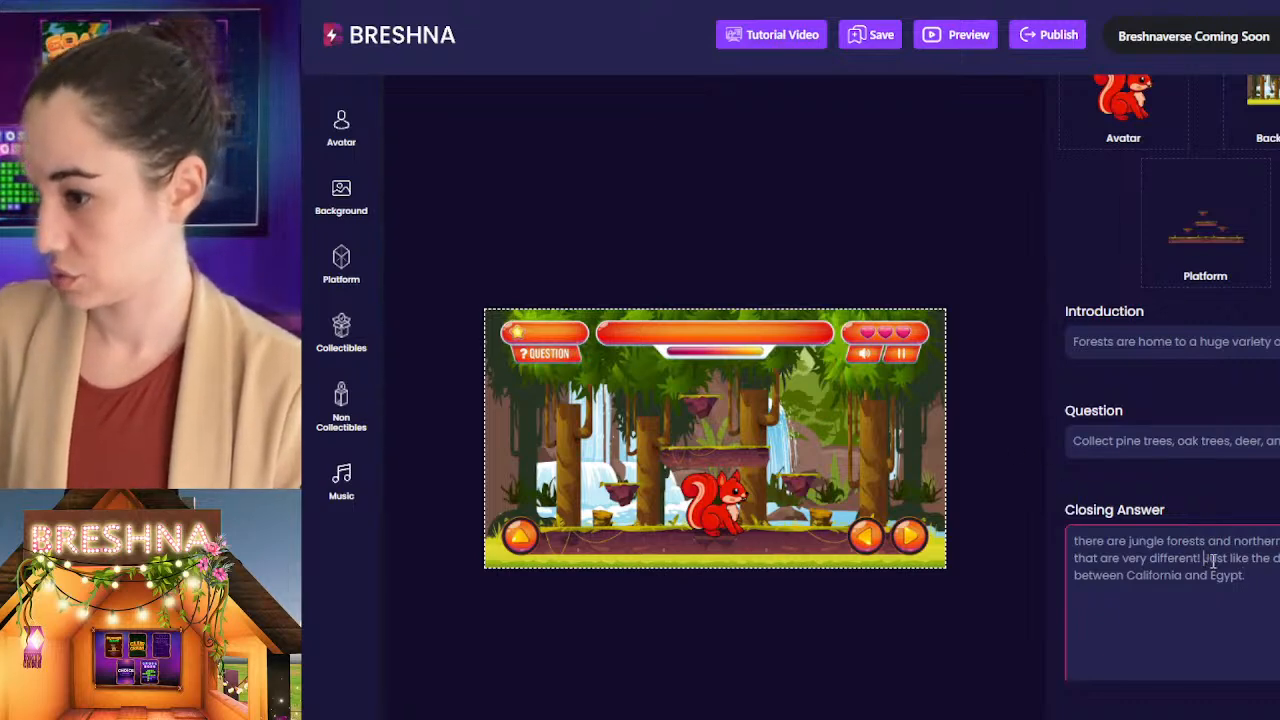
{"action": "key", "text": "BackSpace"}
{"action": "key", "text": "BackSpace"}
{"action": "key", "text": "BackSpace"}
{"action": "type", "text": ", j"}
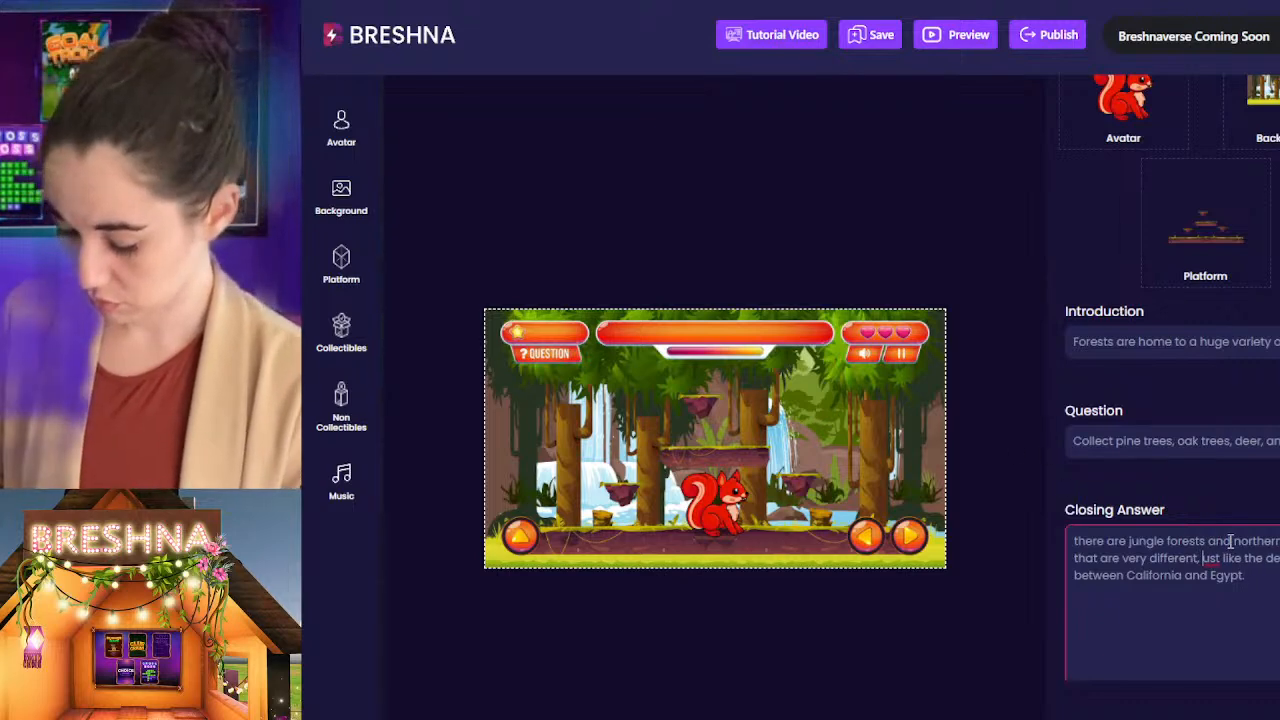
{"action": "key", "text": "ctrl+End"}
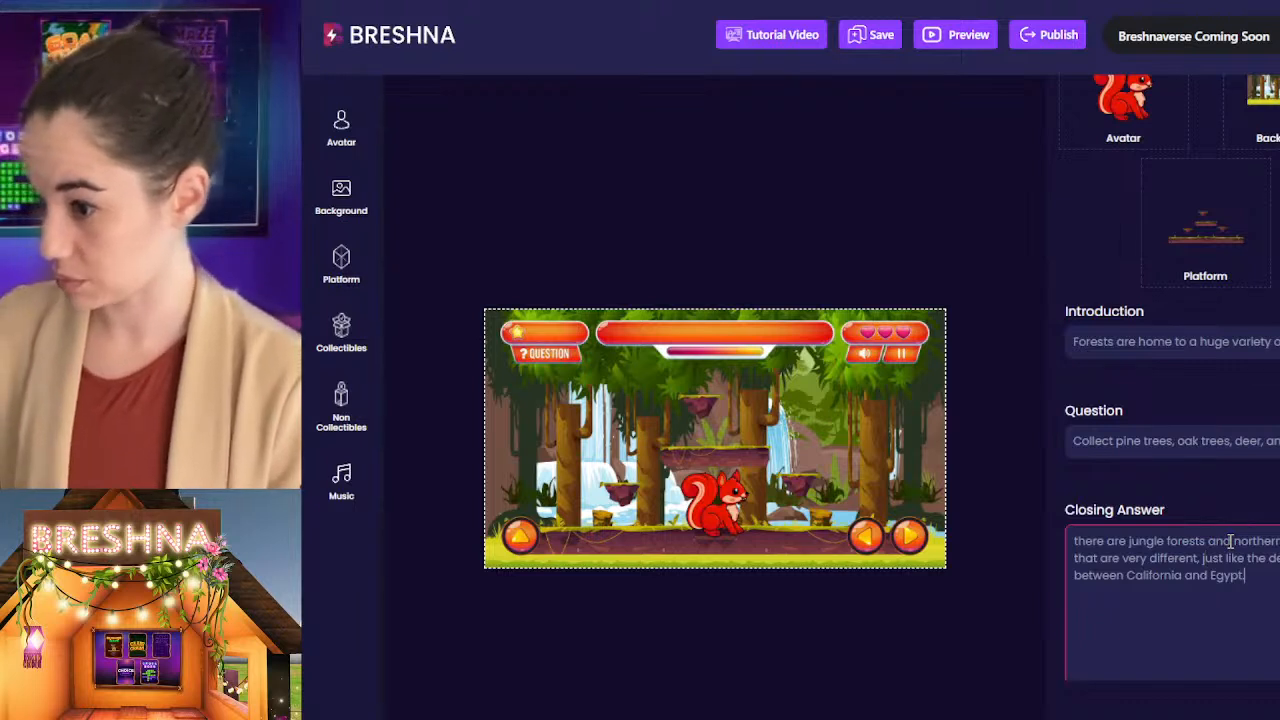
{"action": "scroll", "coordinate": [1230, 540], "scroll_direction": "down", "scroll_amount": 4}
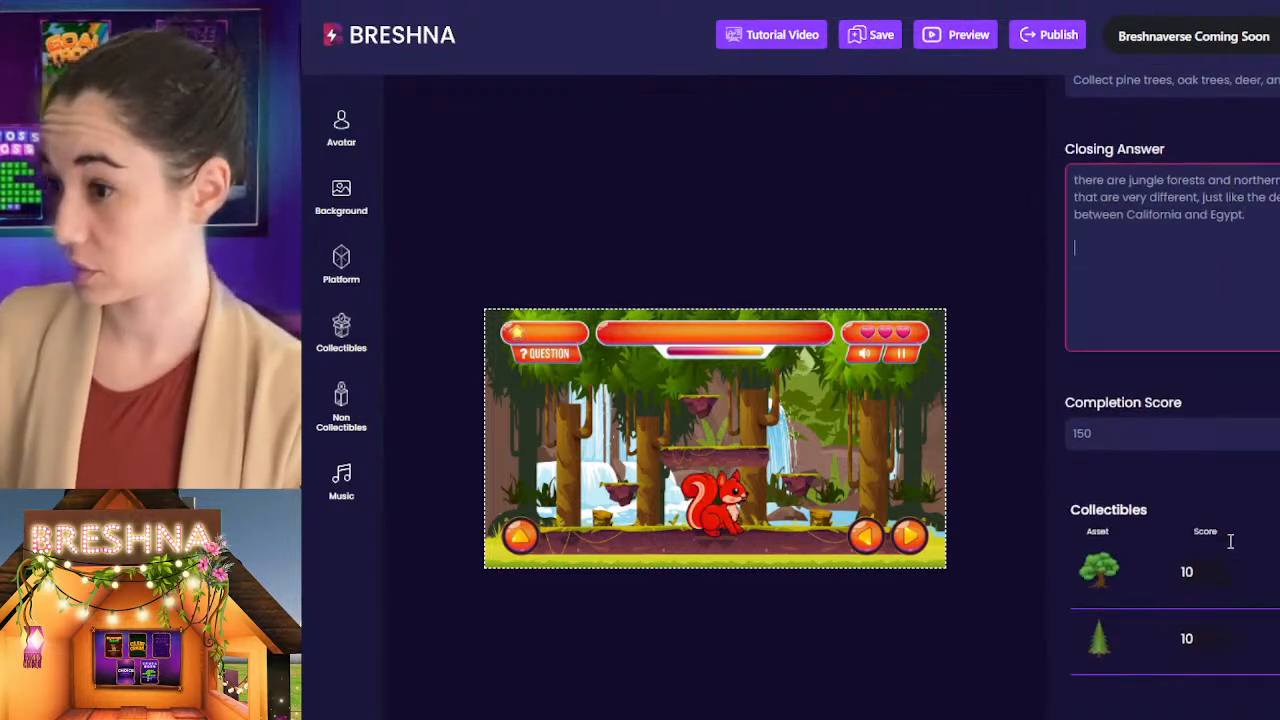
Step: Shorten the Level 3 question by replacing "and" after "deer," with "&"
{"action": "scroll", "coordinate": [1231, 549], "scroll_direction": "up", "scroll_amount": 2}
{"action": "scroll", "coordinate": [1230, 548], "scroll_direction": "up", "scroll_amount": 1}
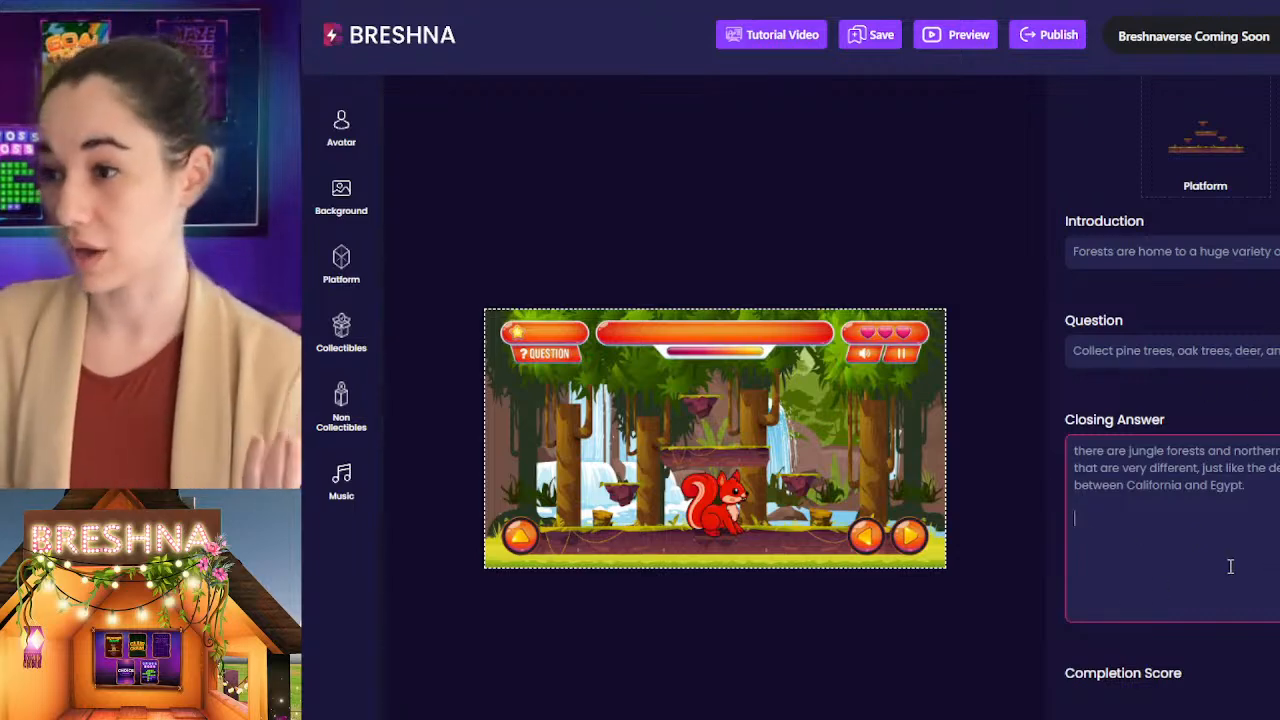
{"action": "left_click_drag", "start_coordinate": [1184, 352], "coordinate": [1236, 353]}
{"action": "left_click", "coordinate": [1237, 353]}
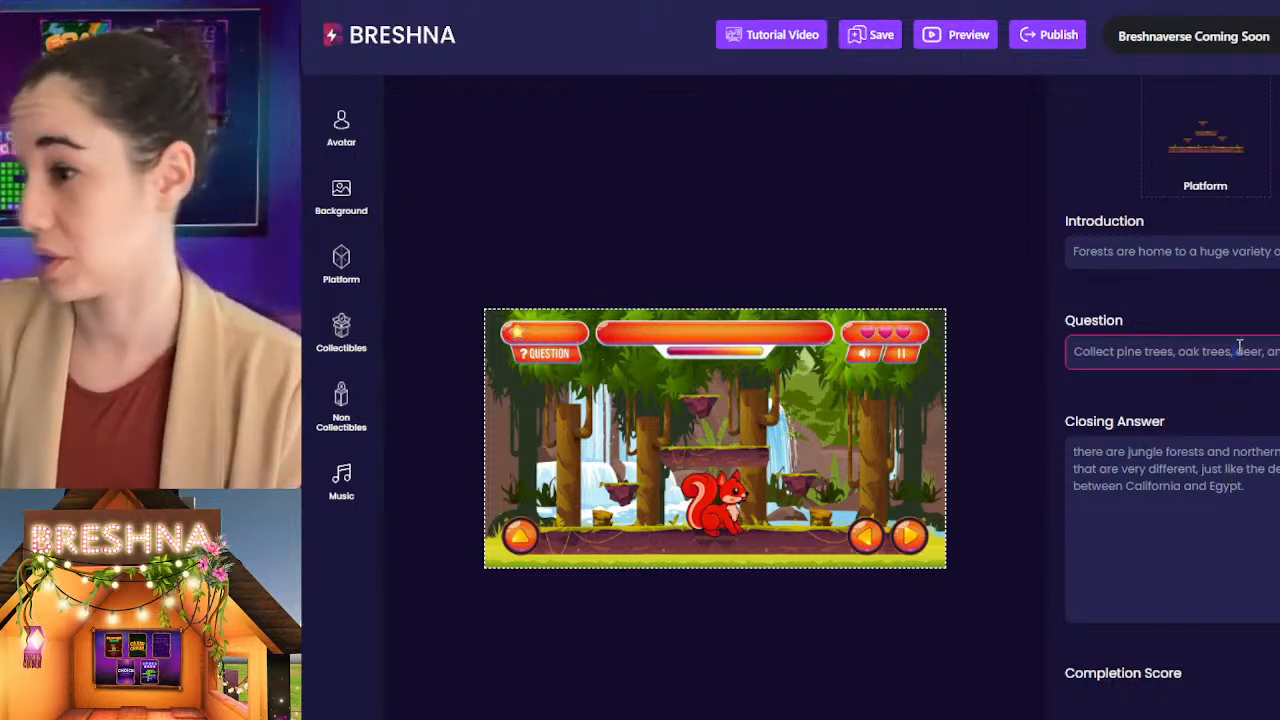
{"action": "left_click_drag", "start_coordinate": [1238, 349], "coordinate": [1279, 350]}
{"action": "left_click", "coordinate": [1272, 350]}
{"action": "double_click", "coordinate": [1272, 350]}
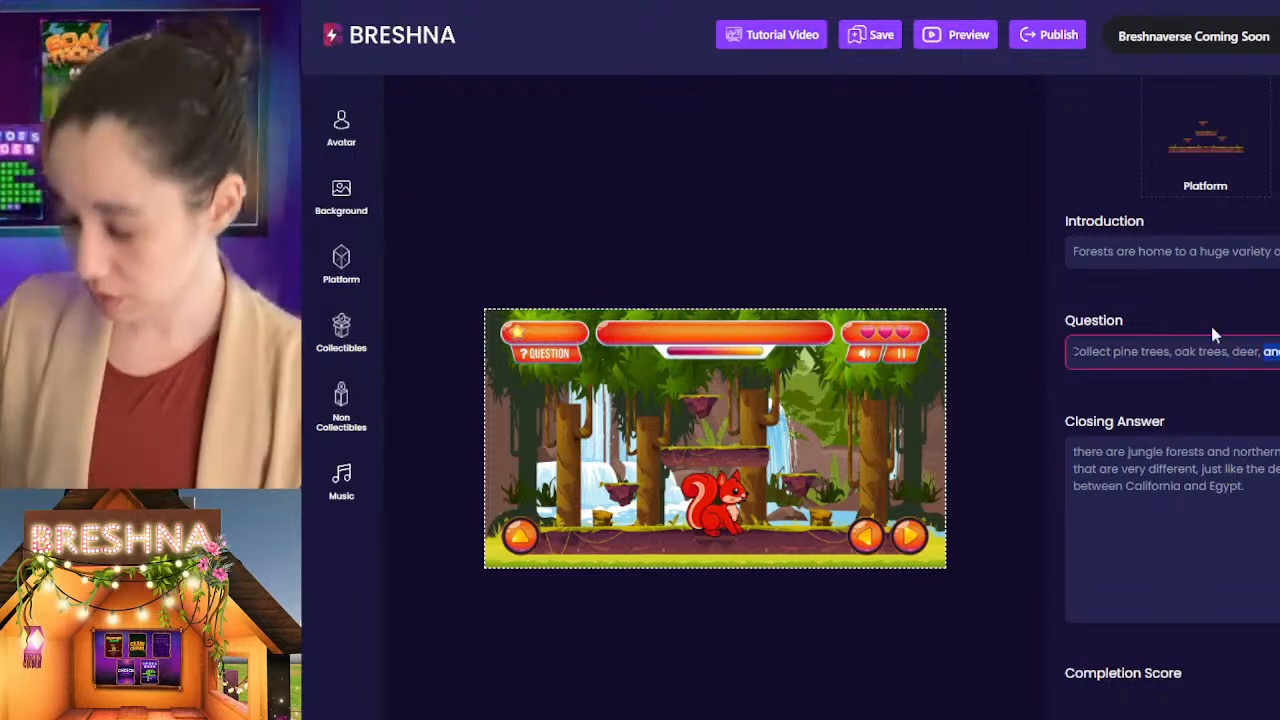
{"action": "scroll", "coordinate": [1211, 326], "scroll_direction": "up", "scroll_amount": 4}
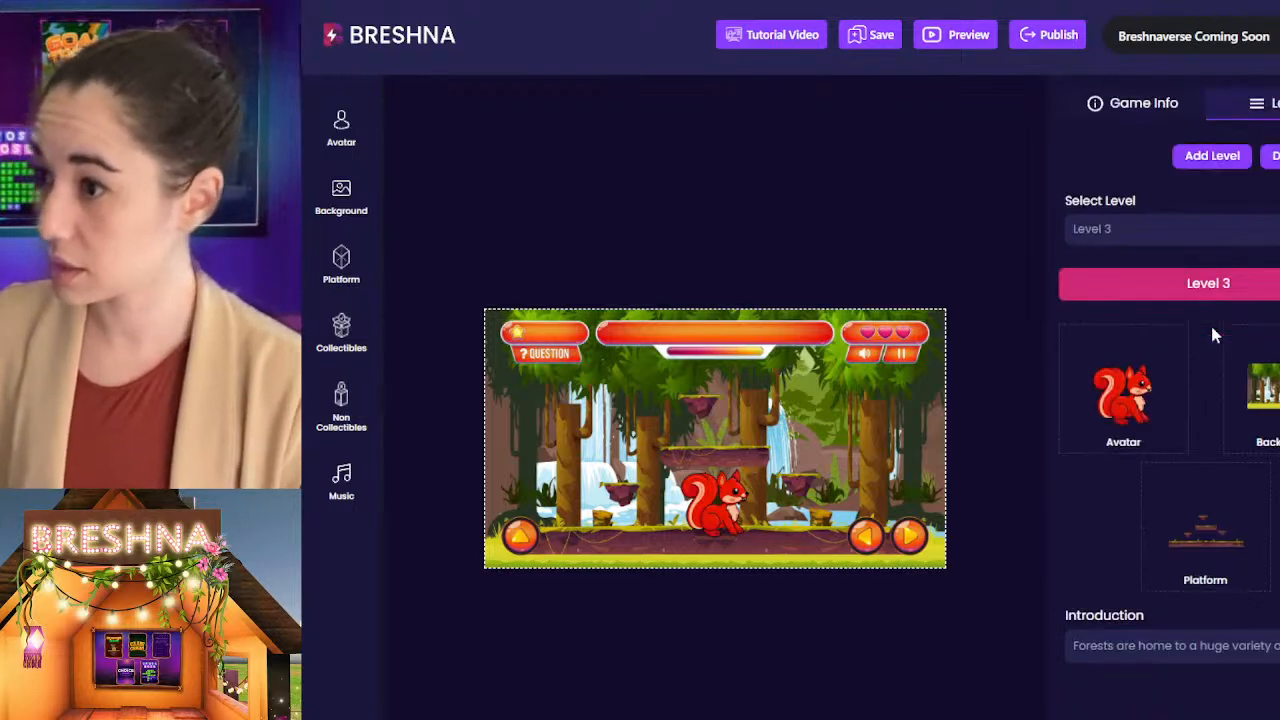
Step: Switch to Level 2 and replace "and" with "&" before "Mangroves" in its question
{"action": "left_click", "coordinate": [1190, 290]}
{"action": "left_click", "coordinate": [1180, 297]}
{"action": "scroll", "coordinate": [1220, 375], "scroll_direction": "down", "scroll_amount": 5}
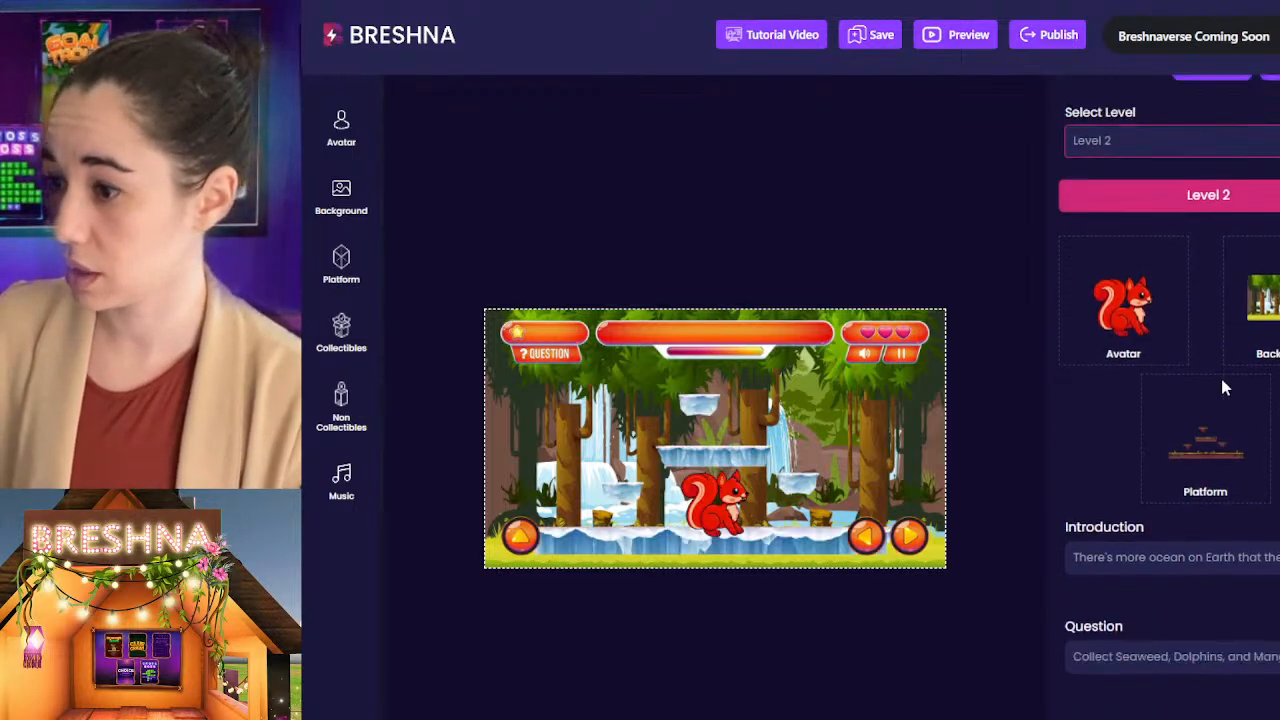
{"action": "left_click", "coordinate": [1255, 206]}
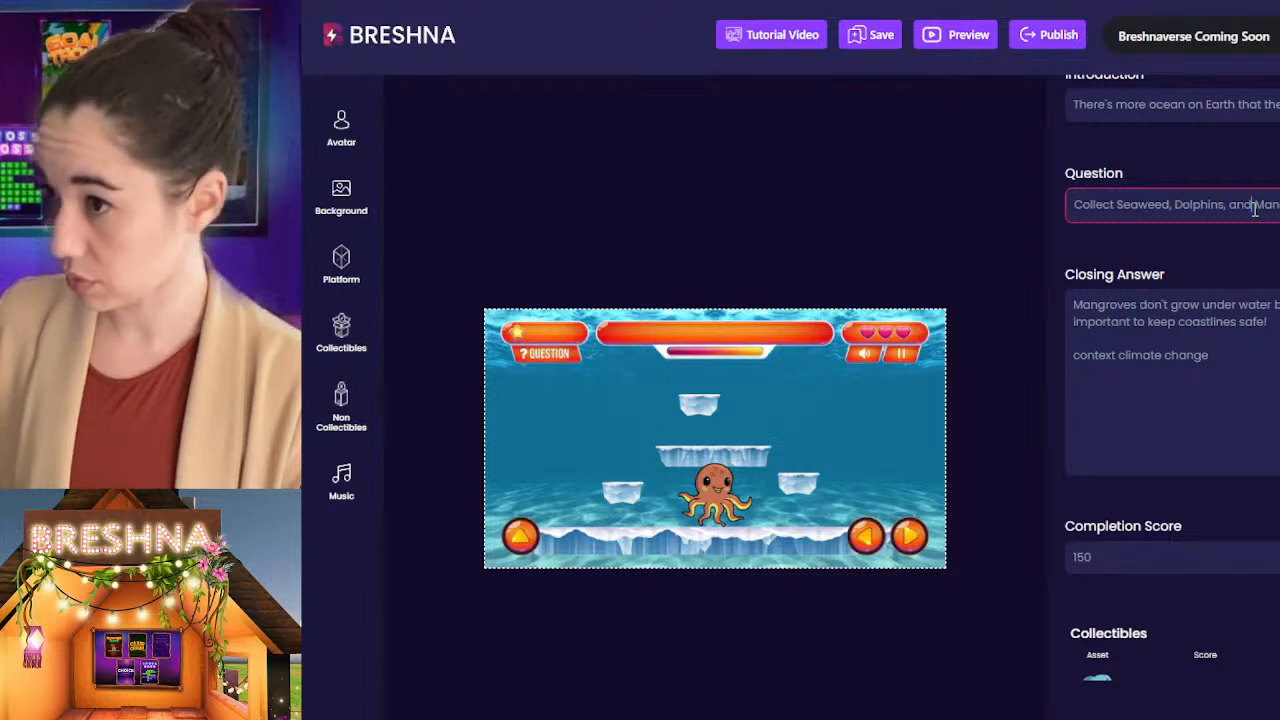
{"action": "key", "text": "BackSpace"}
{"action": "key", "text": "BackSpace"}
{"action": "key", "text": "BackSpace"}
{"action": "type", "text": "&"}
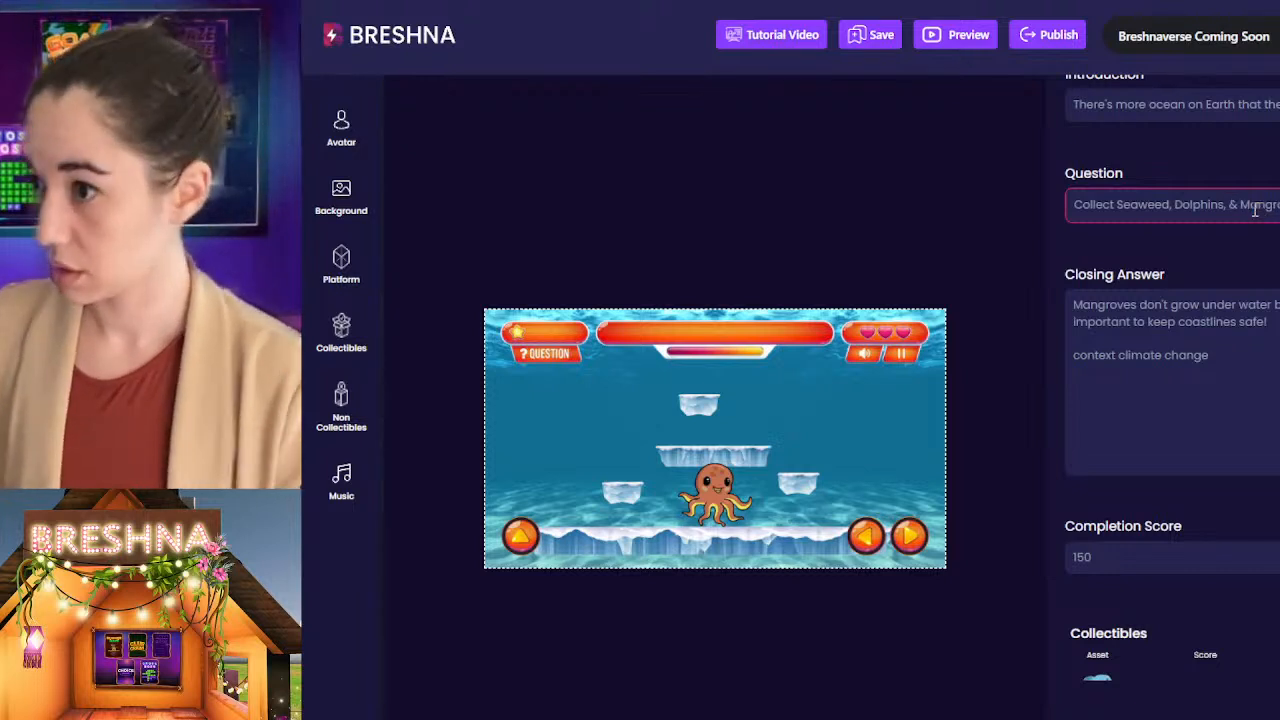
Step: Check the Level 2 collectibles and return to Level 3
{"action": "left_click", "coordinate": [1252, 366]}
{"action": "scroll", "coordinate": [1240, 420], "scroll_direction": "down", "scroll_amount": 4}
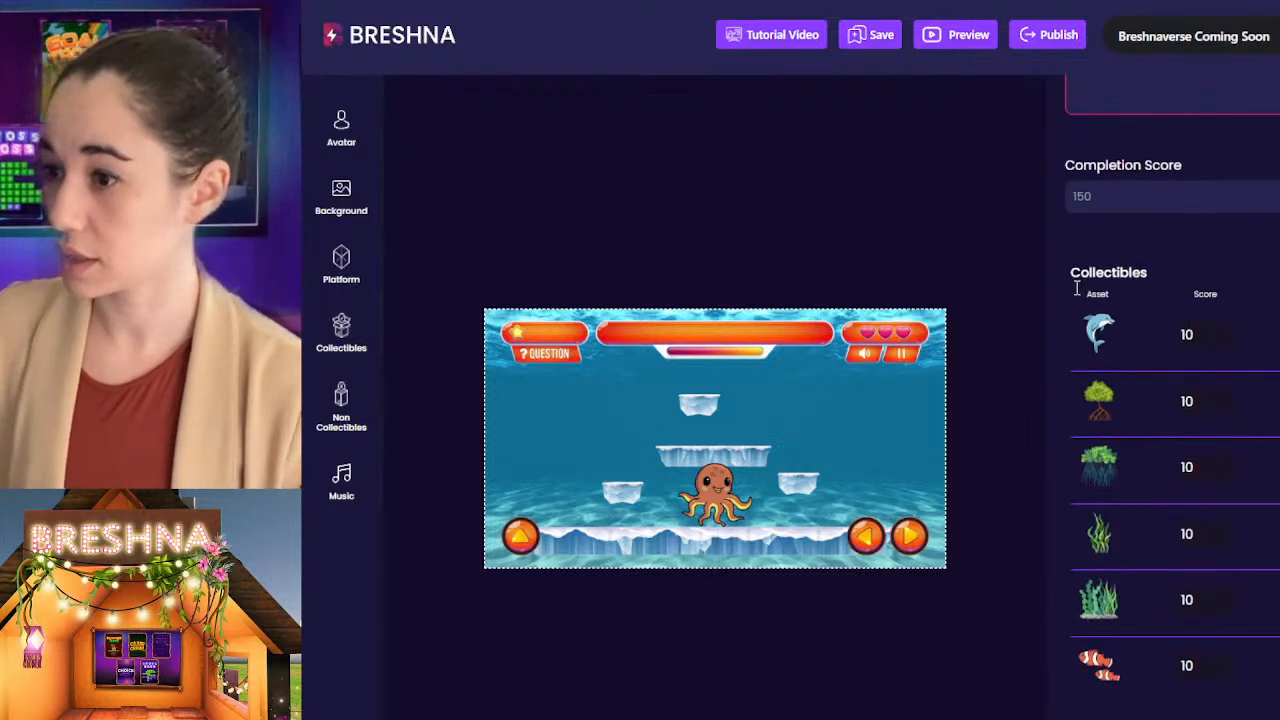
{"action": "scroll", "coordinate": [1077, 289], "scroll_direction": "down", "scroll_amount": 4}
{"action": "scroll", "coordinate": [1070, 570], "scroll_direction": "up", "scroll_amount": 8}
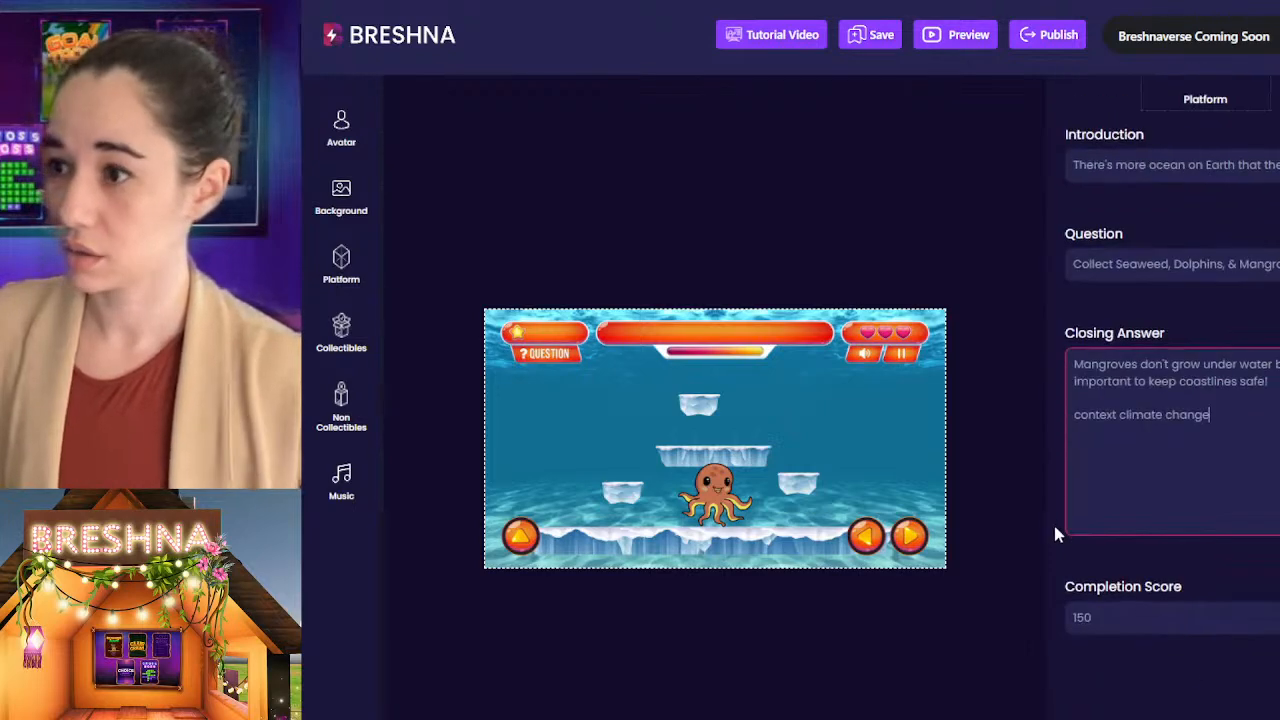
{"action": "scroll", "coordinate": [1090, 500], "scroll_direction": "up", "scroll_amount": 5}
{"action": "left_click", "coordinate": [1155, 229]}
{"action": "left_click", "coordinate": [1121, 345]}
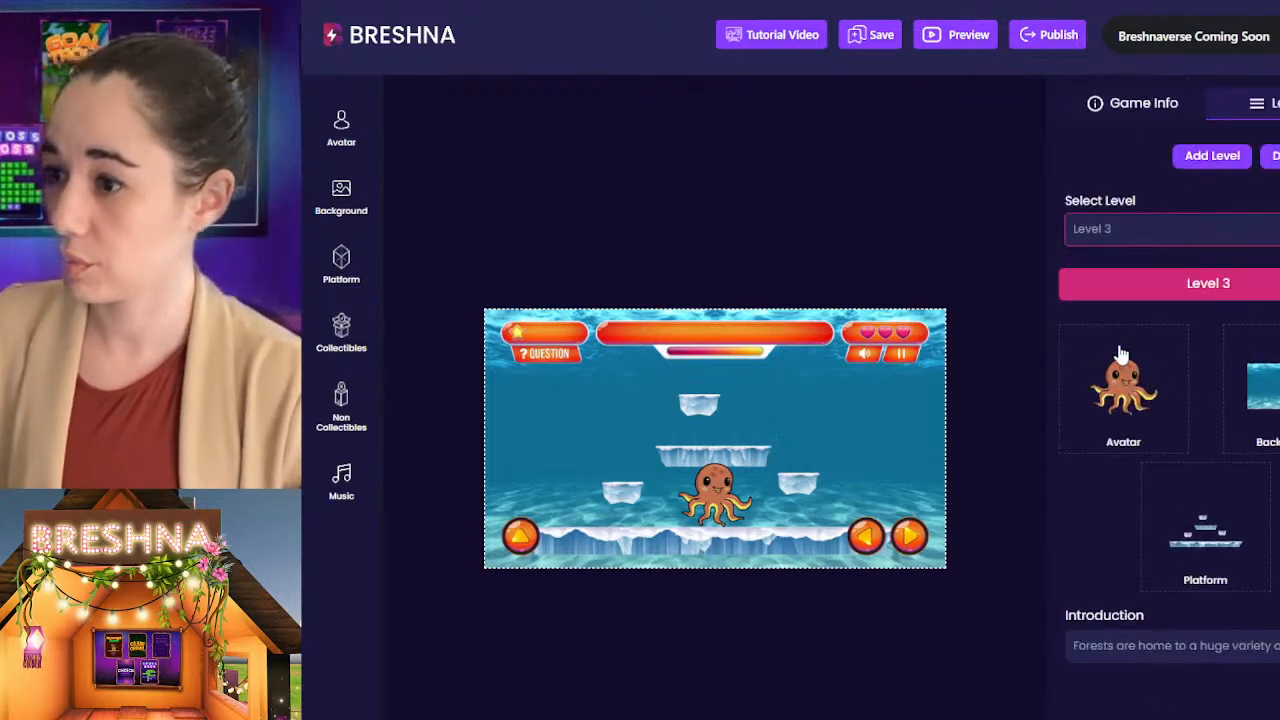
Step: Search the non-collectibles for "bear" and add the white polar bear to Level 3
{"action": "scroll", "coordinate": [1170, 400], "scroll_direction": "down", "scroll_amount": 5}
{"action": "scroll", "coordinate": [1145, 455], "scroll_direction": "down", "scroll_amount": 5}
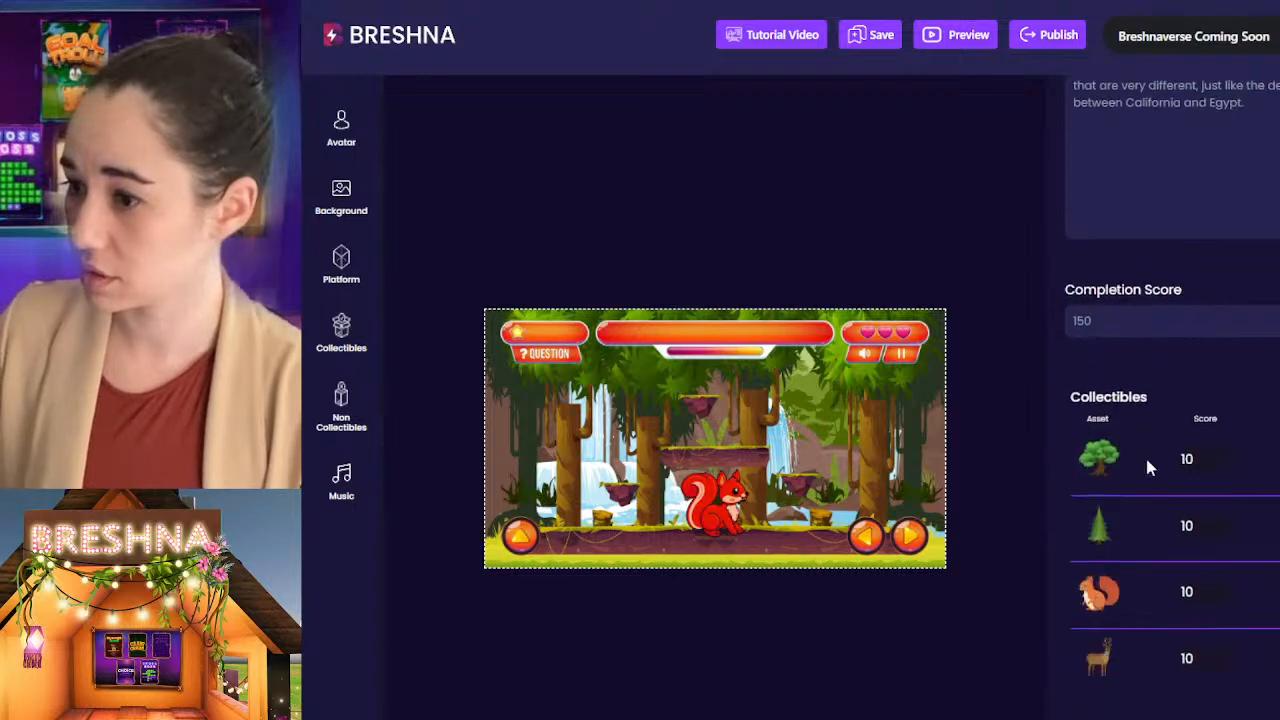
{"action": "scroll", "coordinate": [1100, 525], "scroll_direction": "down", "scroll_amount": 1}
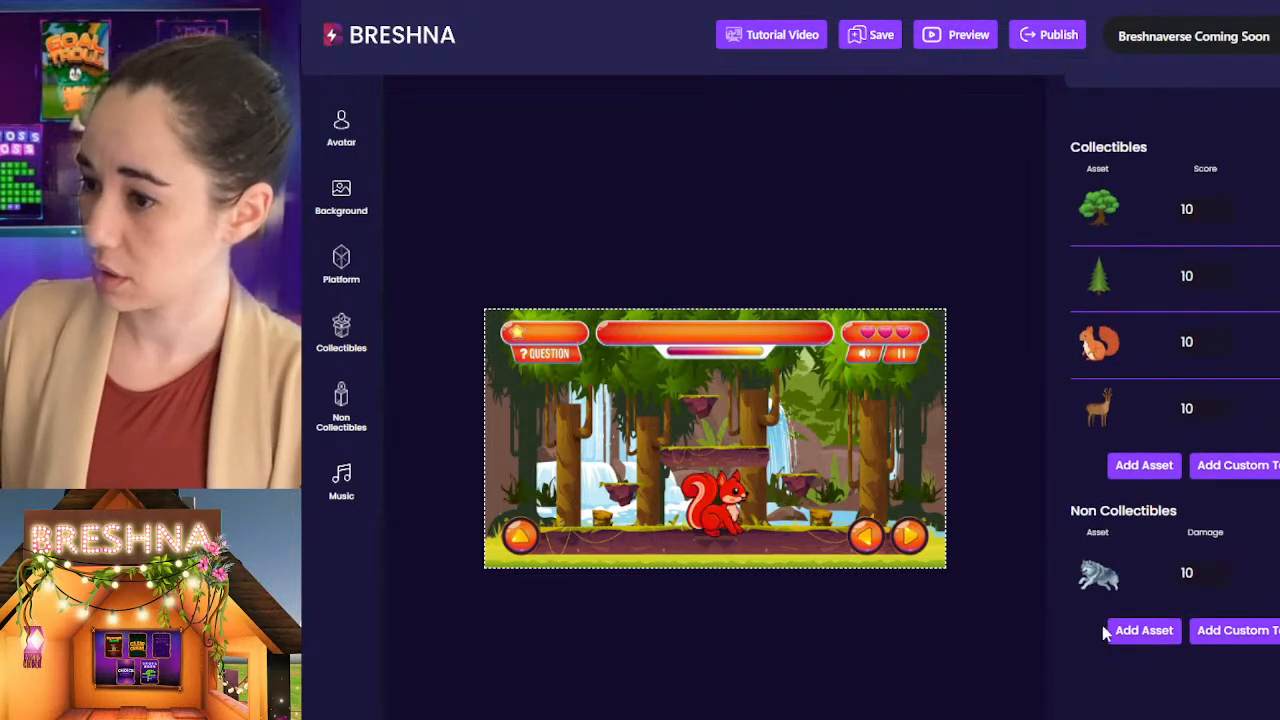
{"action": "left_click", "coordinate": [1144, 631]}
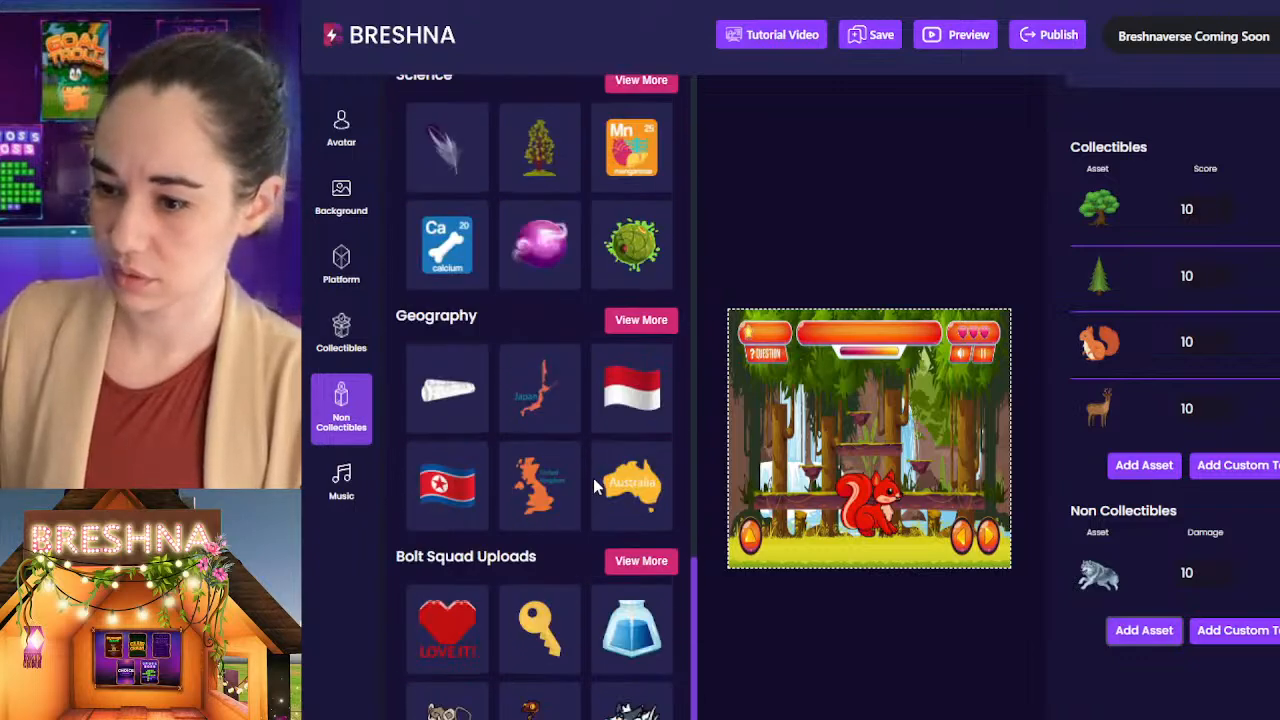
{"action": "scroll", "coordinate": [593, 478], "scroll_direction": "up", "scroll_amount": 15}
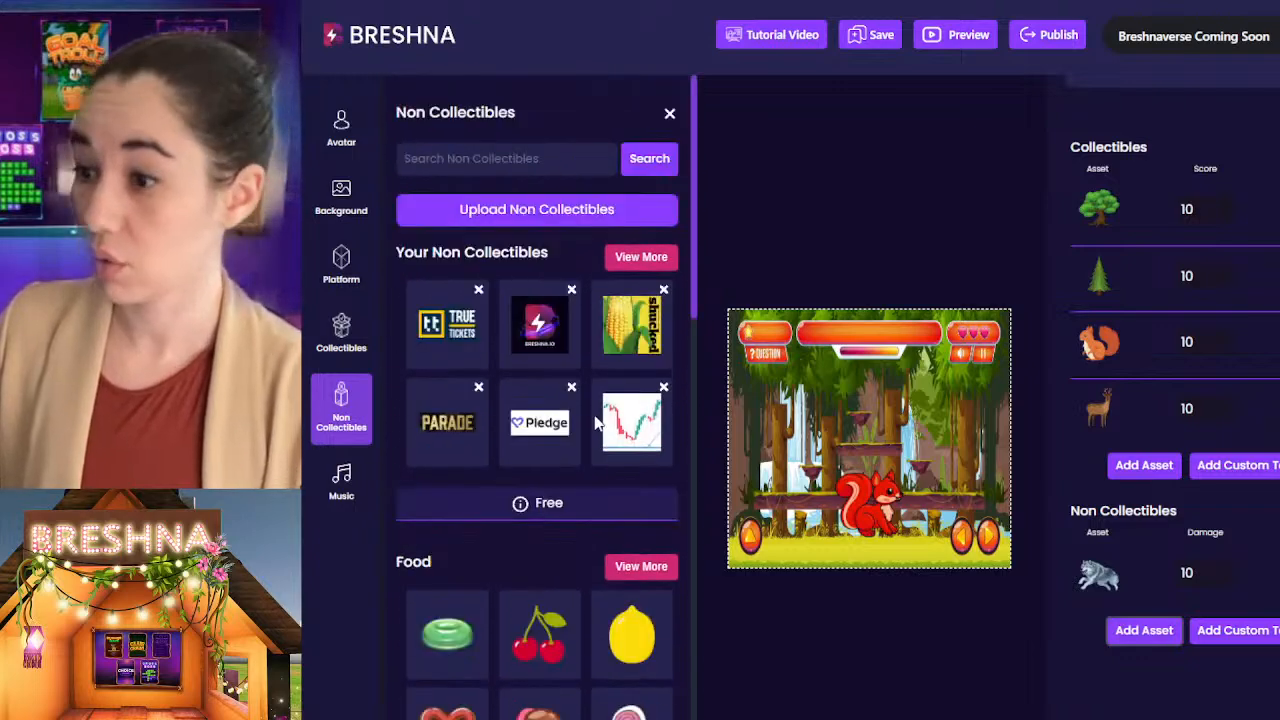
{"action": "left_click", "coordinate": [460, 155]}
{"action": "type", "text": "bear"}
{"action": "key", "text": "Return"}
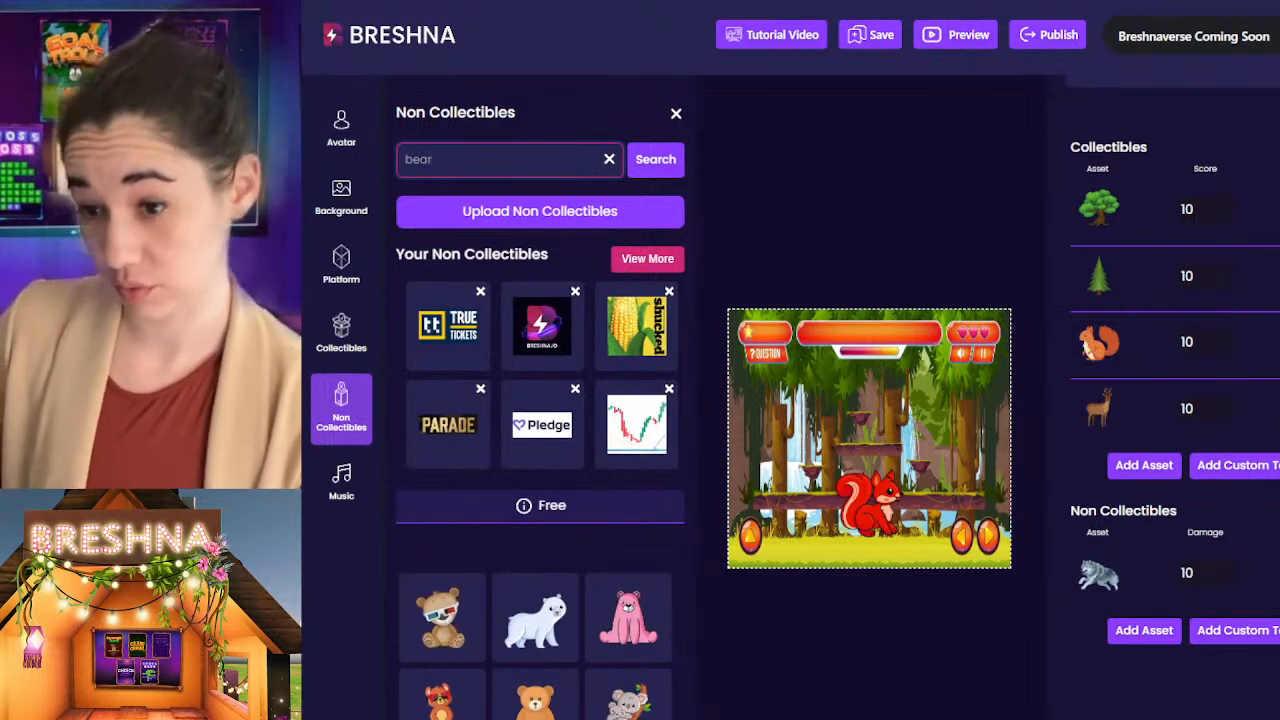
{"action": "left_click", "coordinate": [530, 630]}
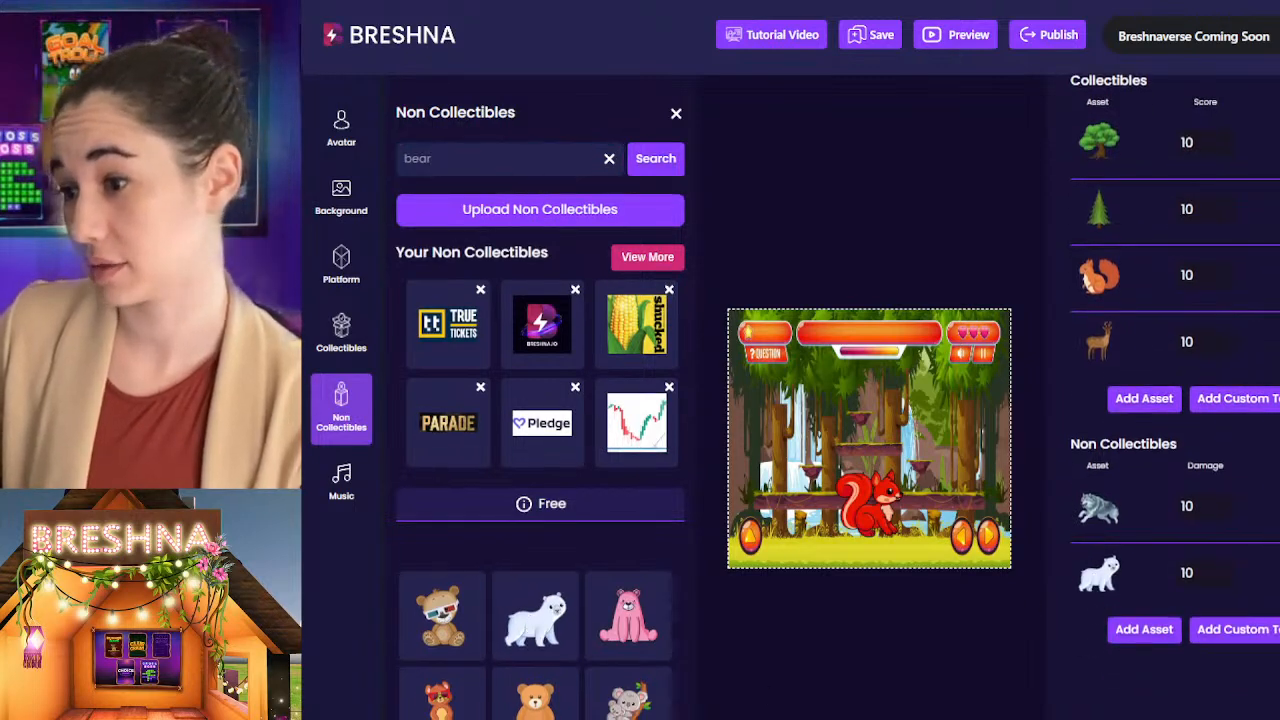
{"action": "left_click", "coordinate": [1278, 573]}
Step: Review the introduction text of Level 3
{"action": "scroll", "coordinate": [1073, 403], "scroll_direction": "up", "scroll_amount": 10}
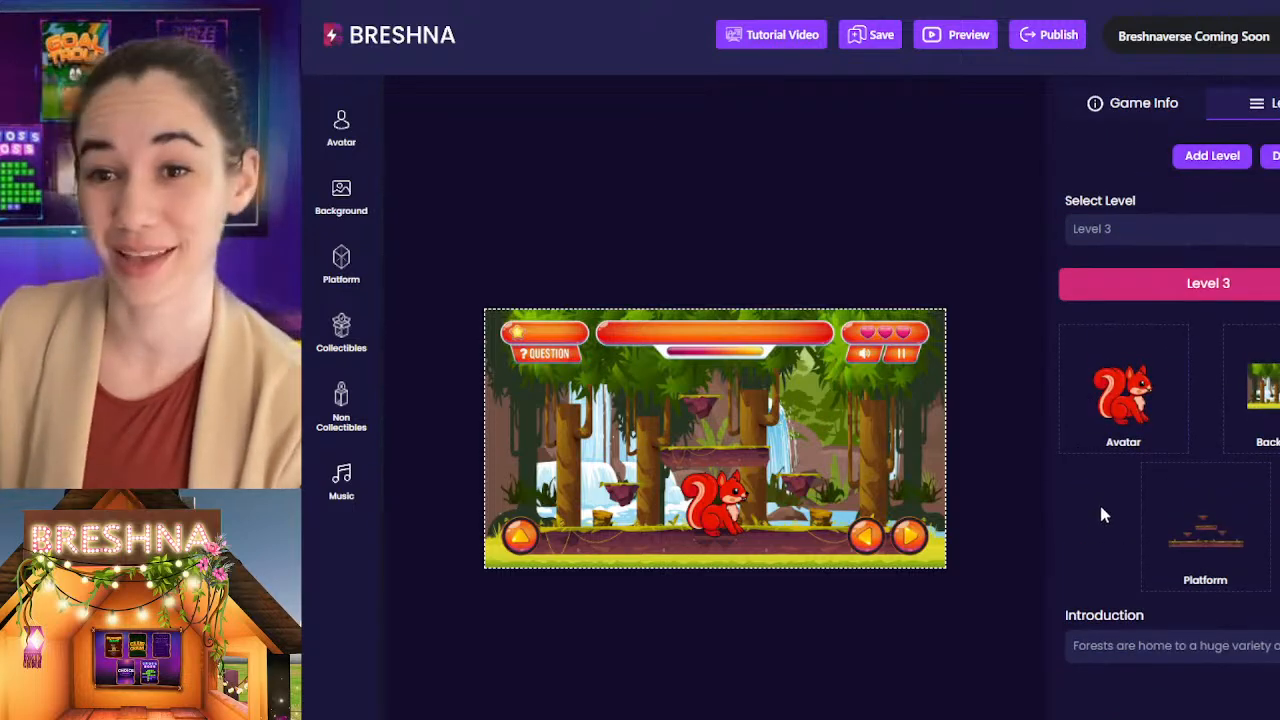
{"action": "scroll", "coordinate": [1100, 502], "scroll_direction": "down", "scroll_amount": 2}
{"action": "left_click", "coordinate": [1121, 466]}
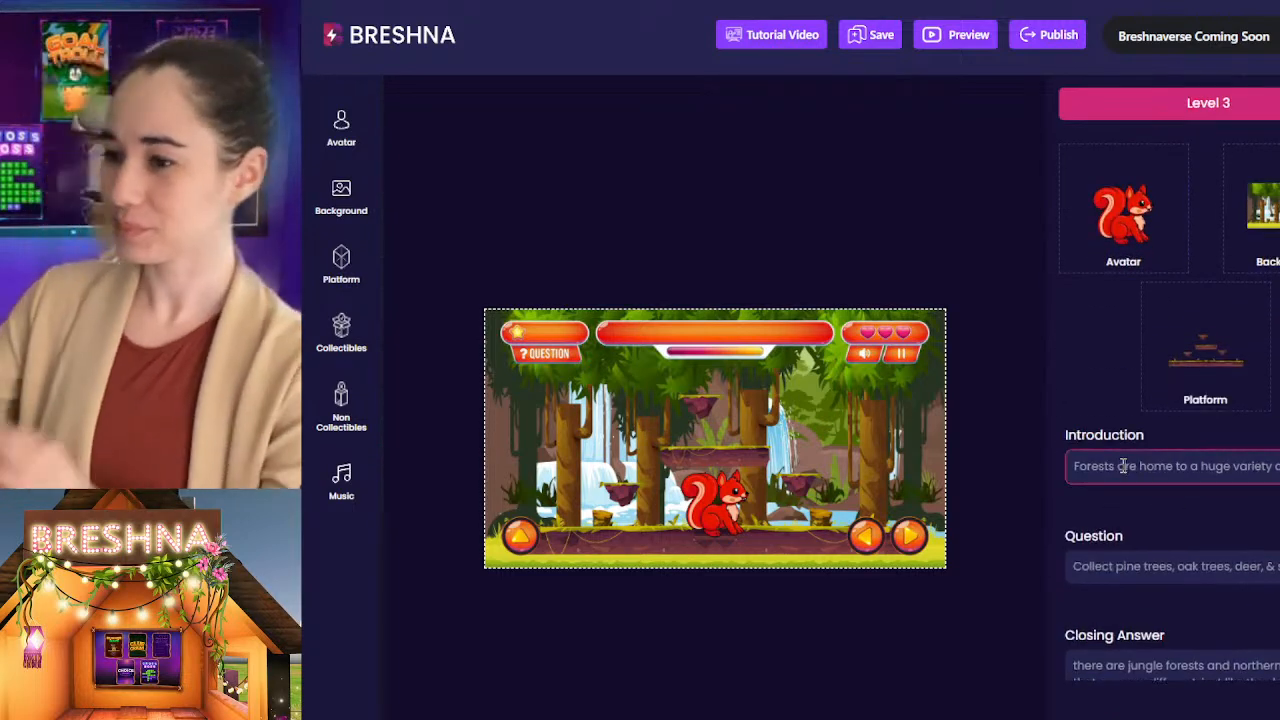
{"action": "left_click", "coordinate": [1140, 467]}
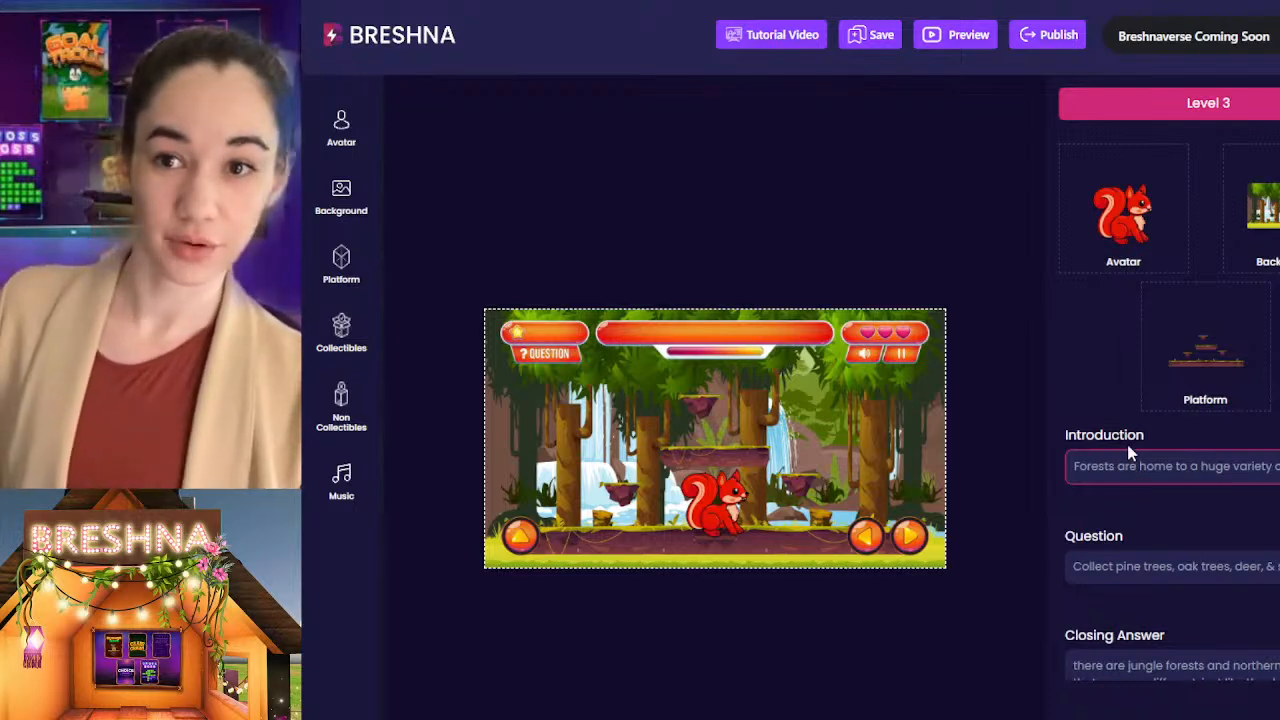
{"action": "scroll", "coordinate": [1128, 505], "scroll_direction": "up", "scroll_amount": 2}
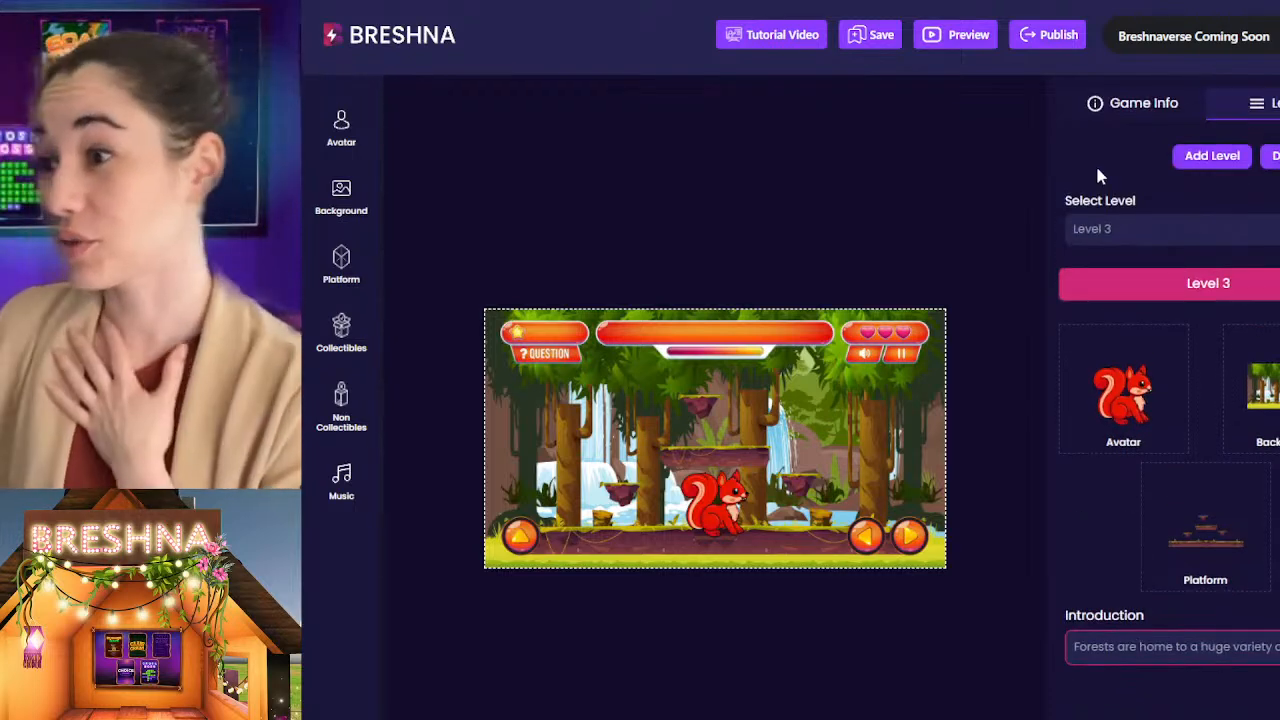
Step: Change the game title to "Nature Exploration" in the game info
{"action": "left_click", "coordinate": [1093, 113]}
{"action": "left_click_drag", "start_coordinate": [1165, 195], "coordinate": [977, 213]}
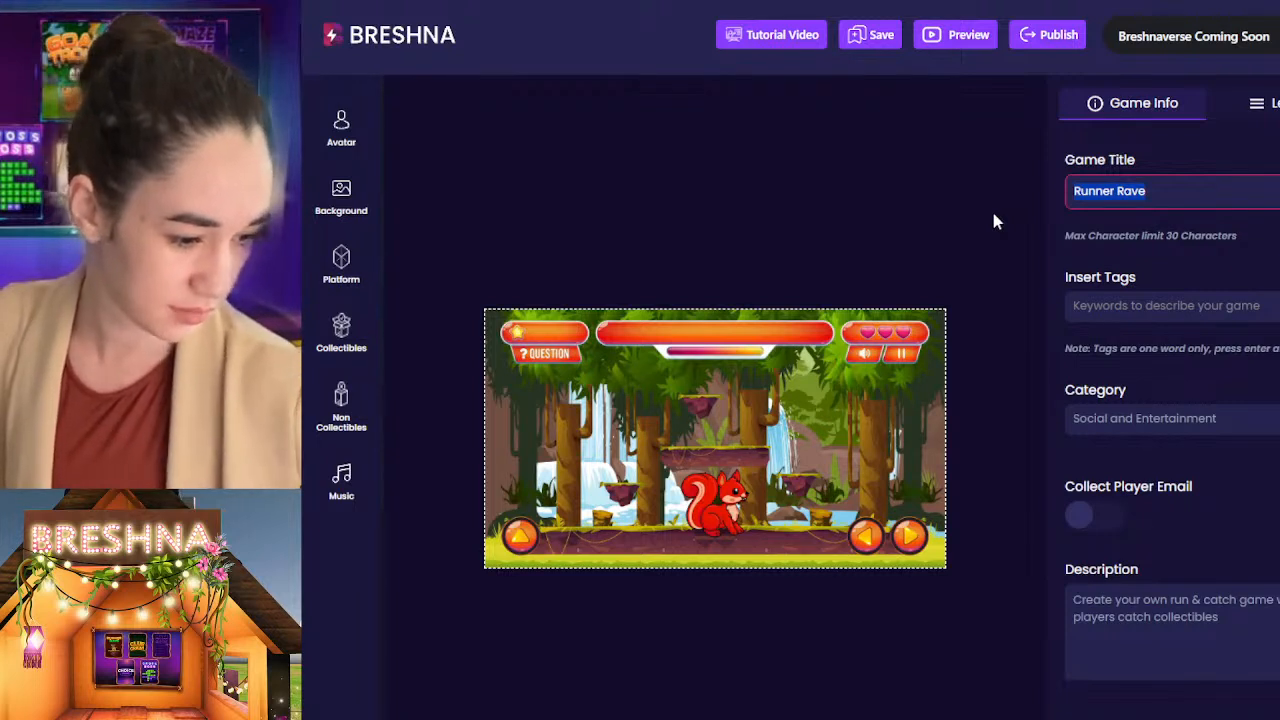
{"action": "type", "text": "N"}
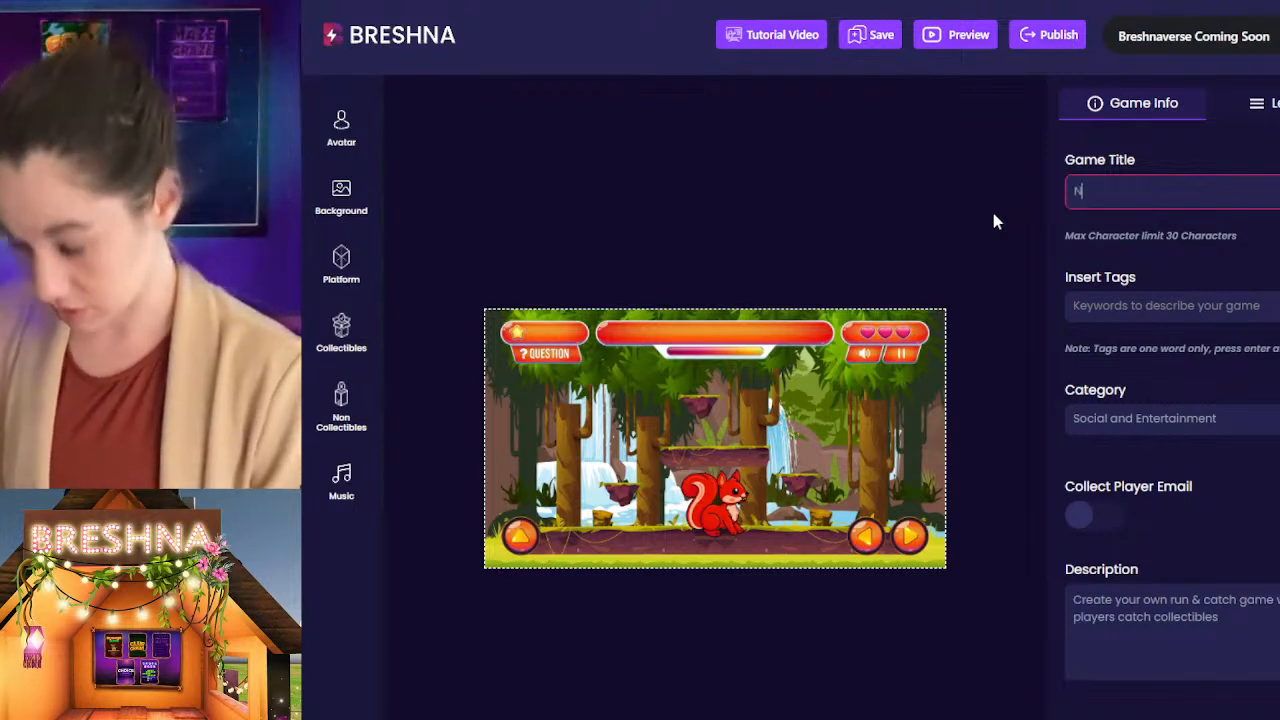
{"action": "type", "text": "ature Explorationb"}
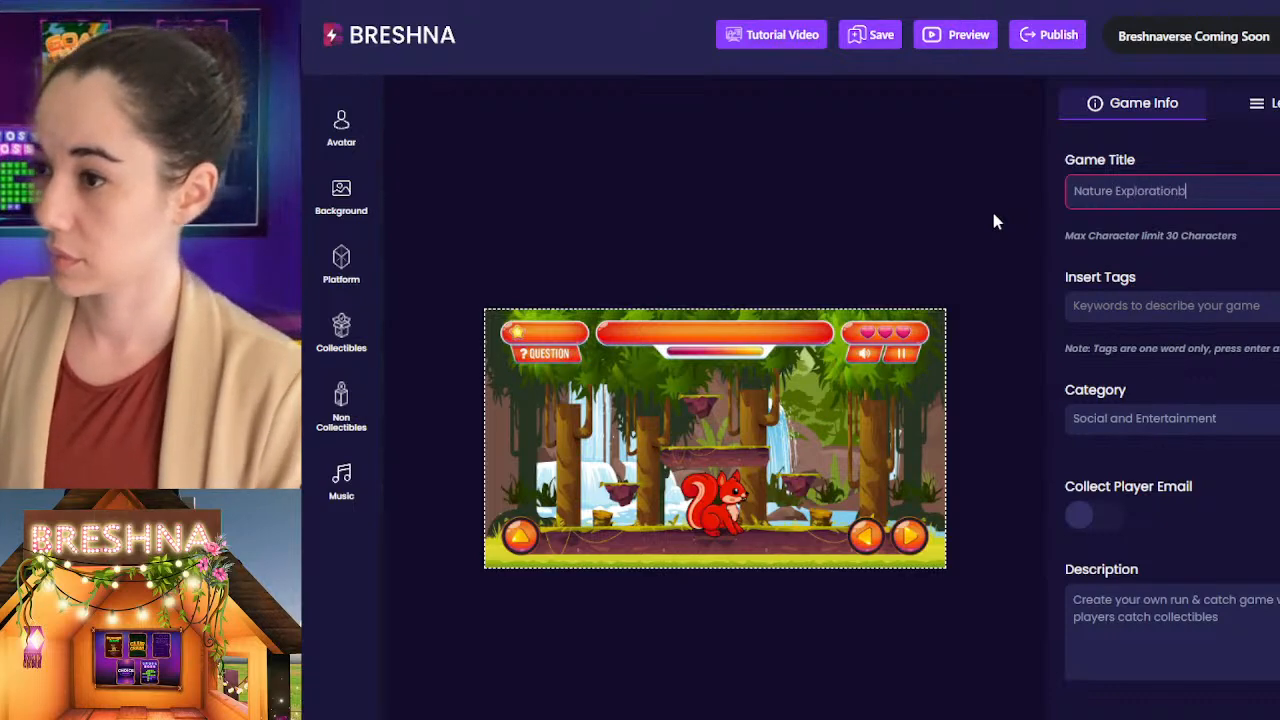
{"action": "key", "text": "BackSpace"}
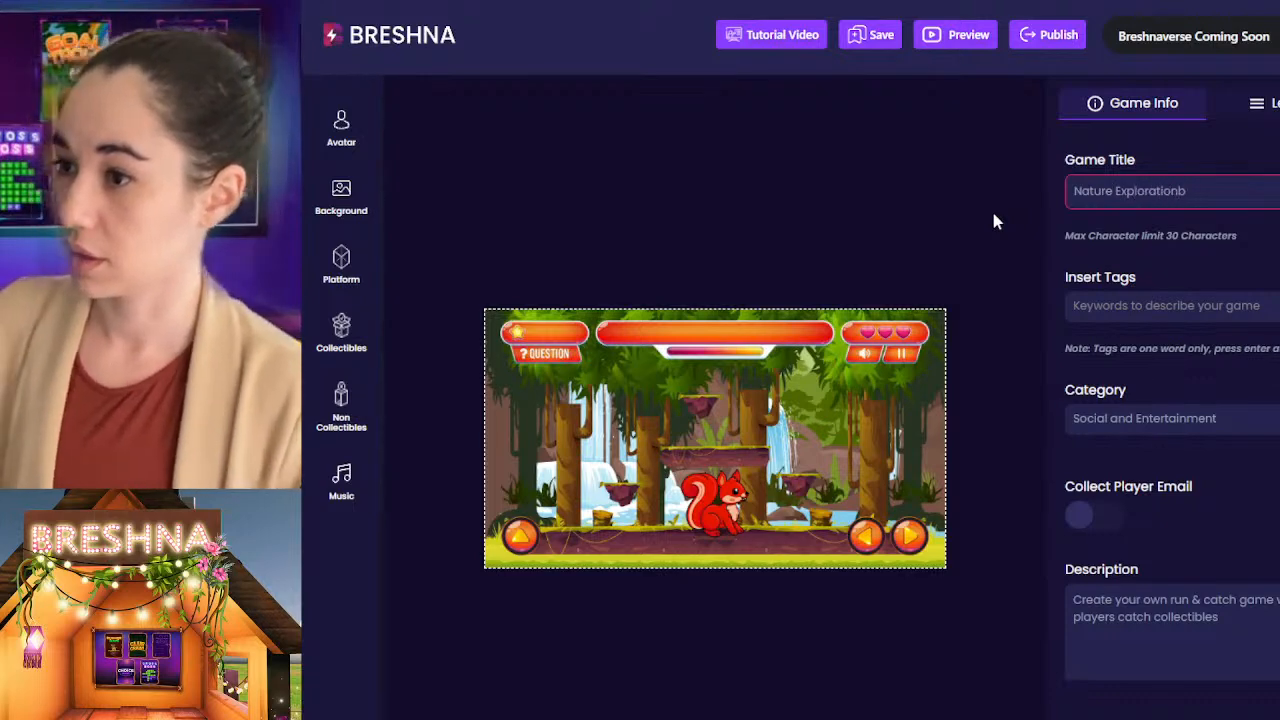
Step: Add the tags "forest", "environment" and "ecosystem" to the game
{"action": "left_click", "coordinate": [1263, 302]}
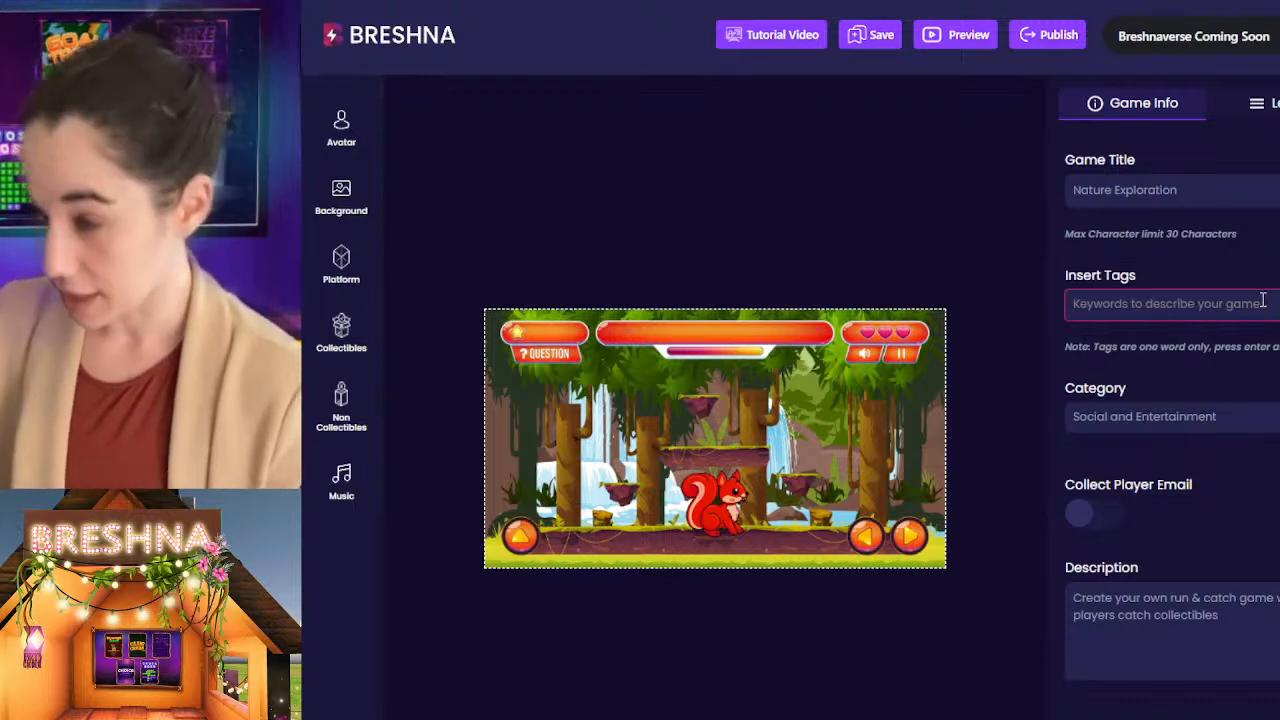
{"action": "type", "text": "forest"}
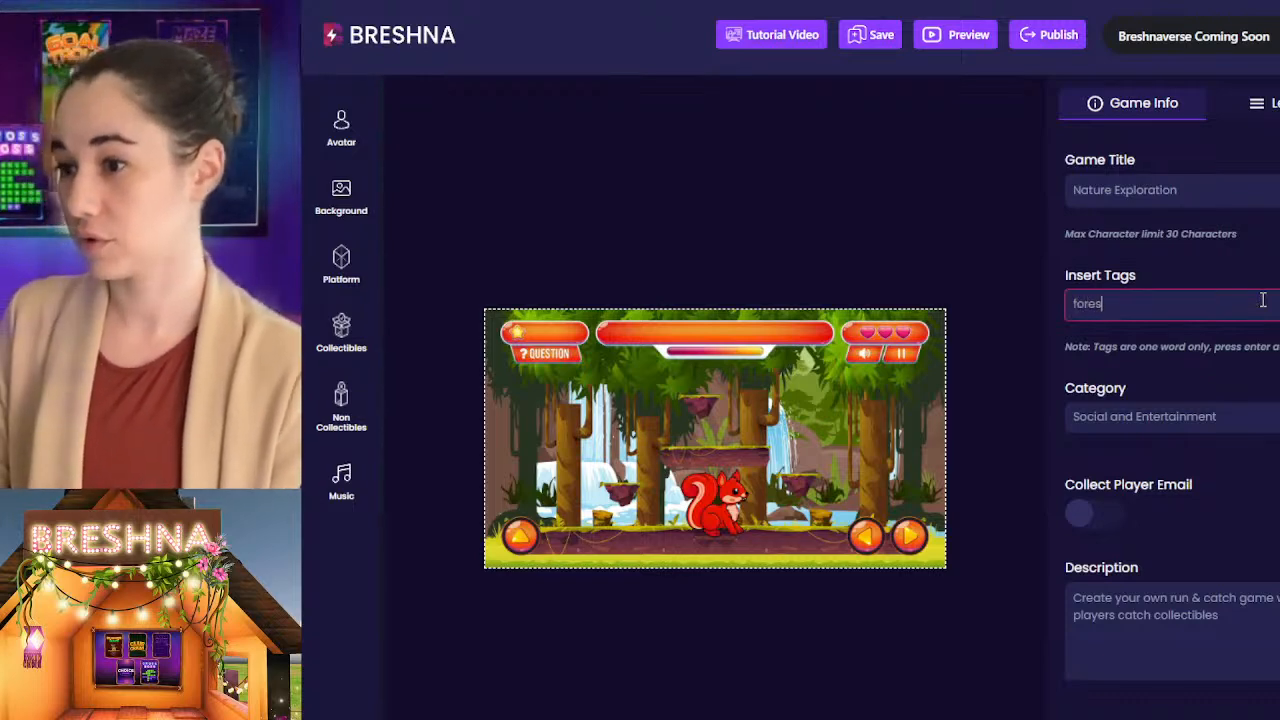
{"action": "key", "text": "Return"}
{"action": "type", "text": "enc"}
{"action": "key", "text": "BackSpace"}
{"action": "type", "text": "vironment"}
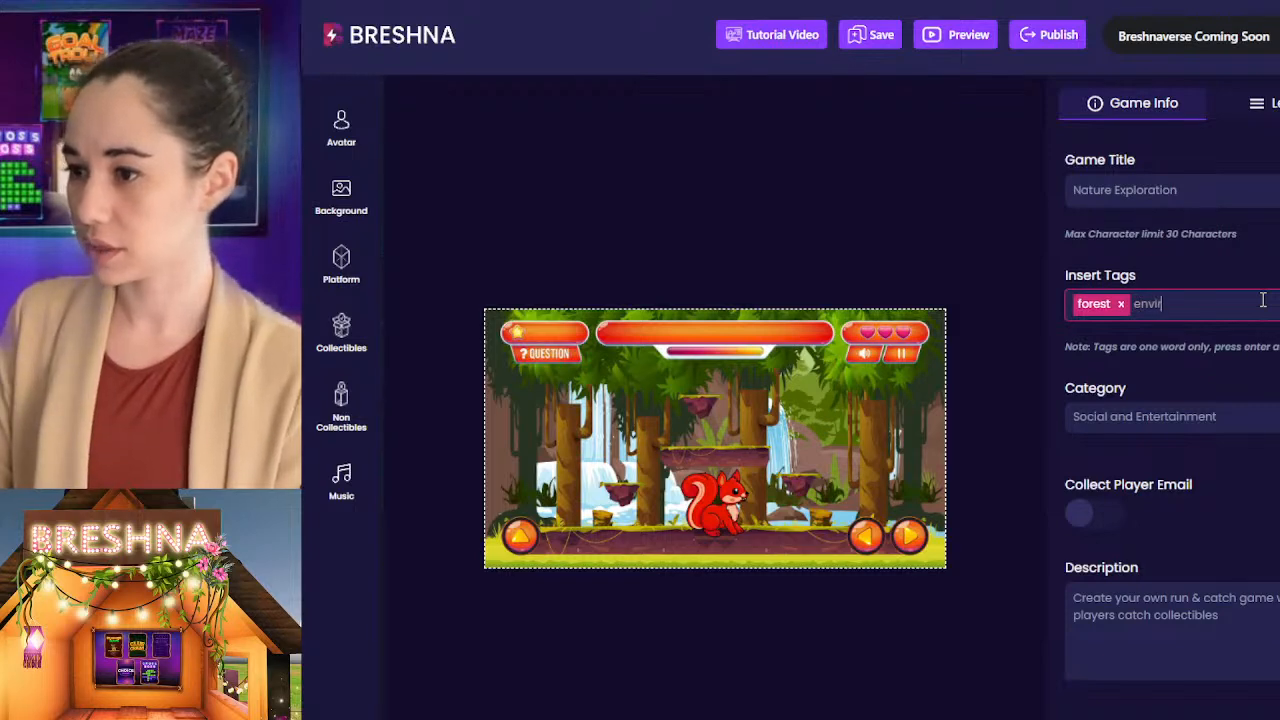
{"action": "key", "text": "Return"}
{"action": "type", "text": "exo"}
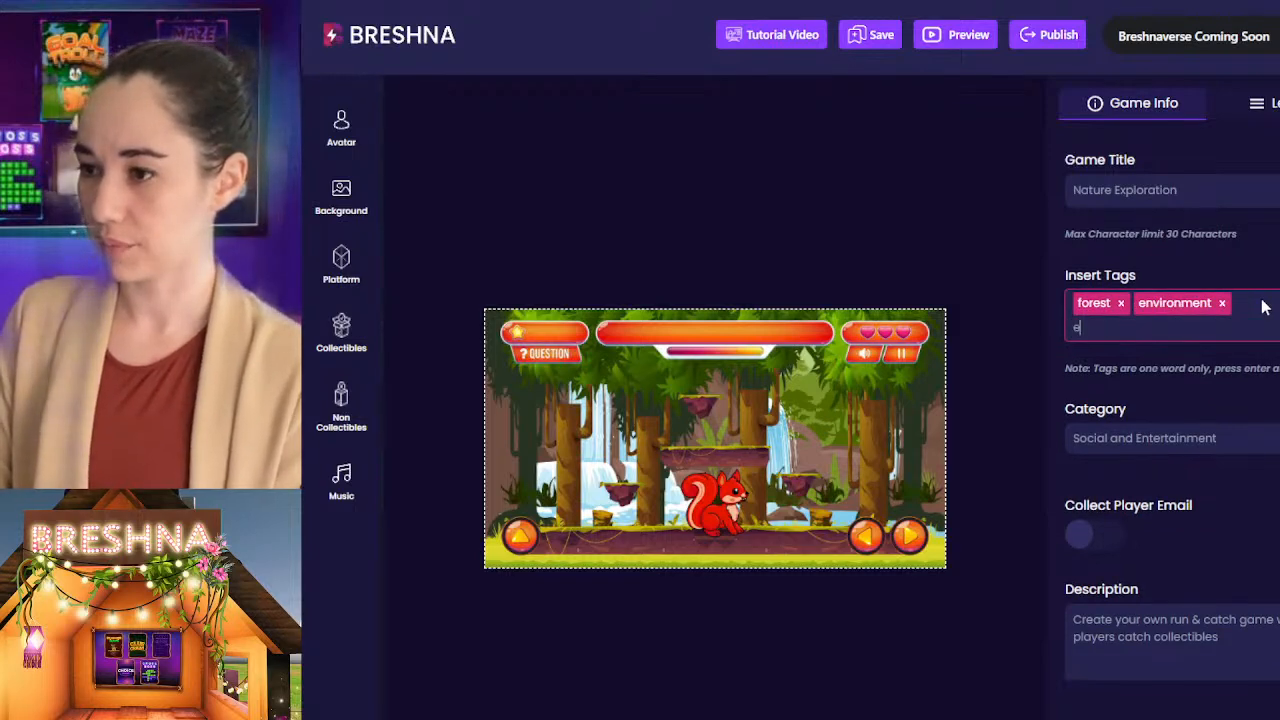
{"action": "key", "text": "BackSpace"}
{"action": "key", "text": "BackSpace"}
{"action": "type", "text": "cosystem"}
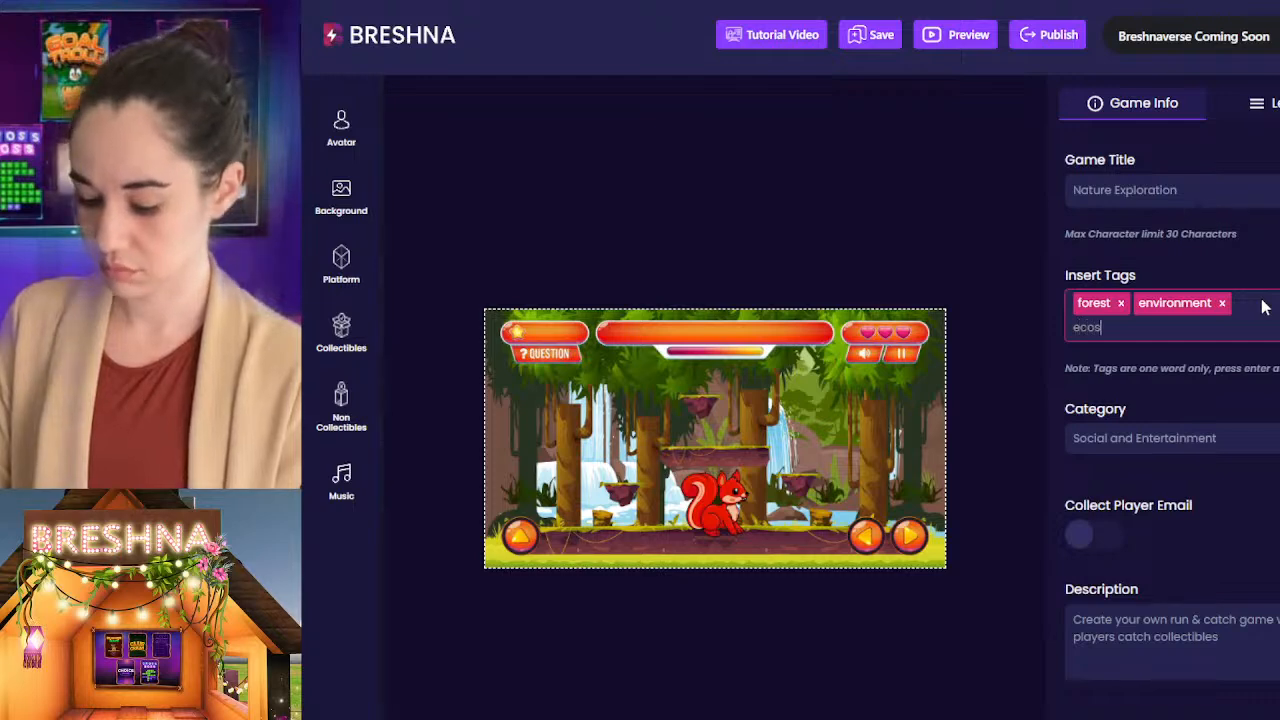
{"action": "key", "text": "Return"}
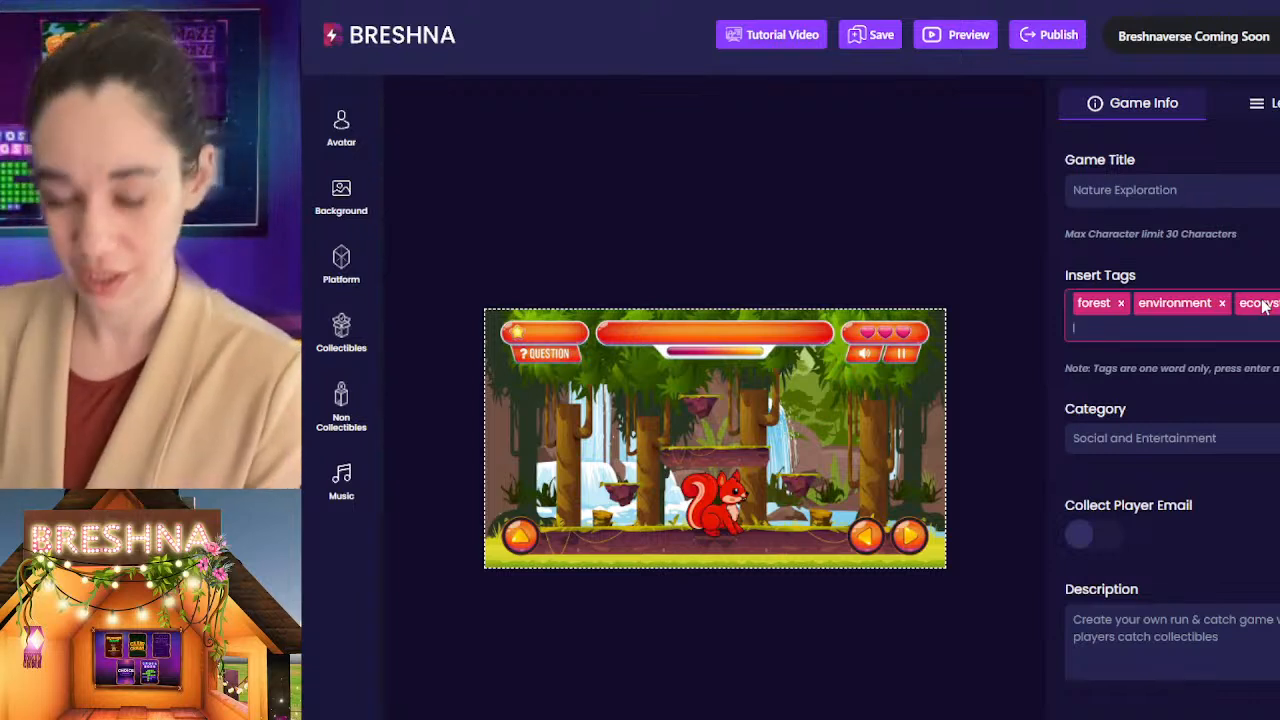
Step: Add the further tags "desert", "ocean", "education" and "geography" to the game
{"action": "type", "text": "desert"}
{"action": "key", "text": "Return"}
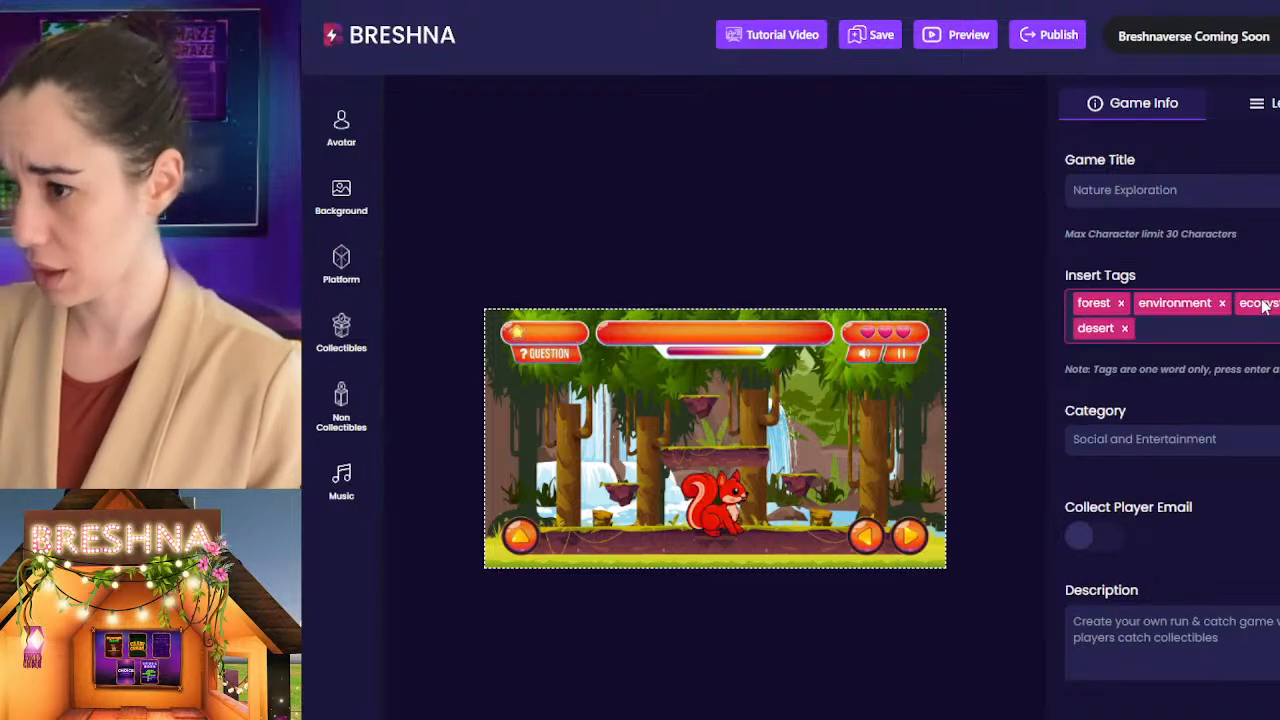
{"action": "type", "text": "ocean"}
{"action": "key", "text": "Return"}
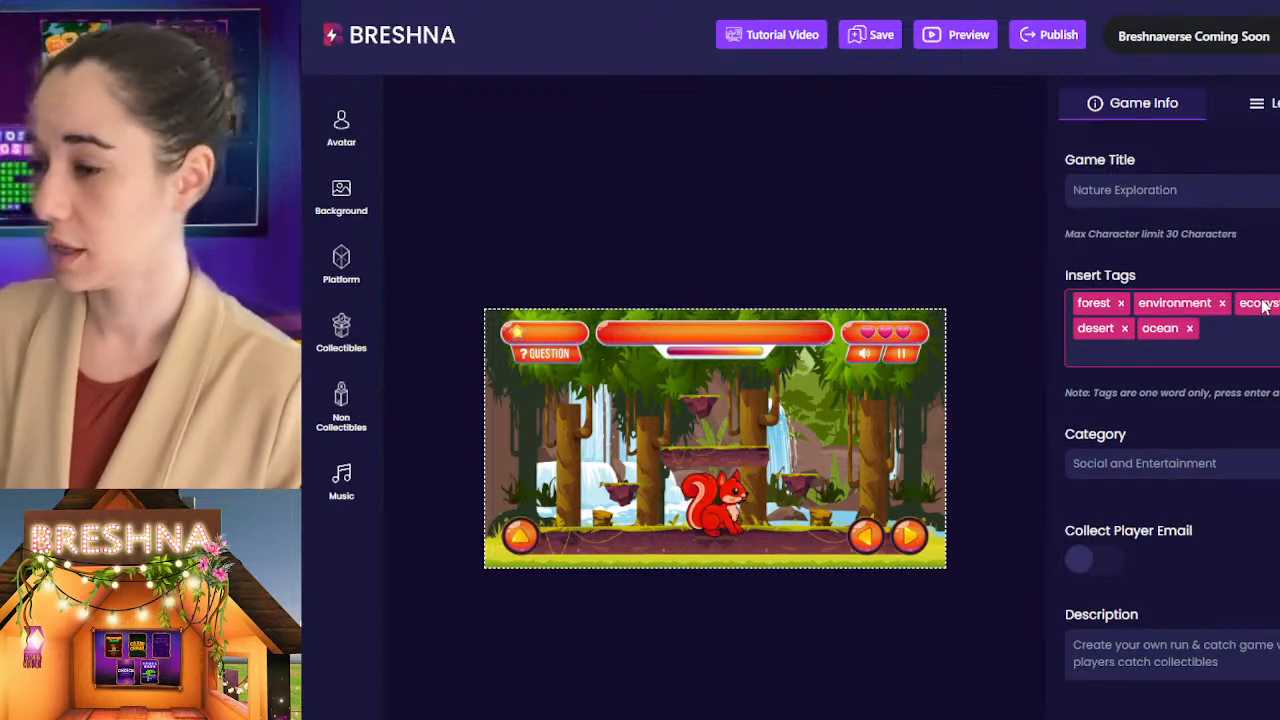
{"action": "type", "text": "education"}
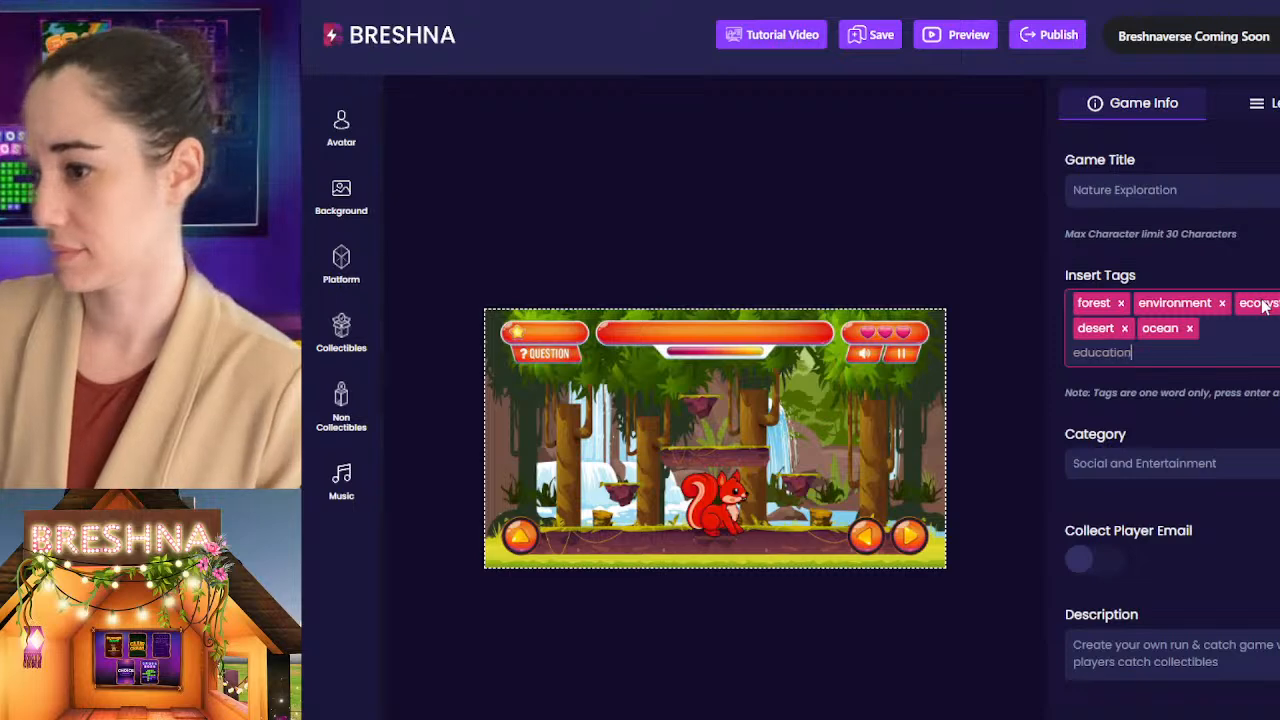
{"action": "key", "text": "Return"}
{"action": "type", "text": "geography"}
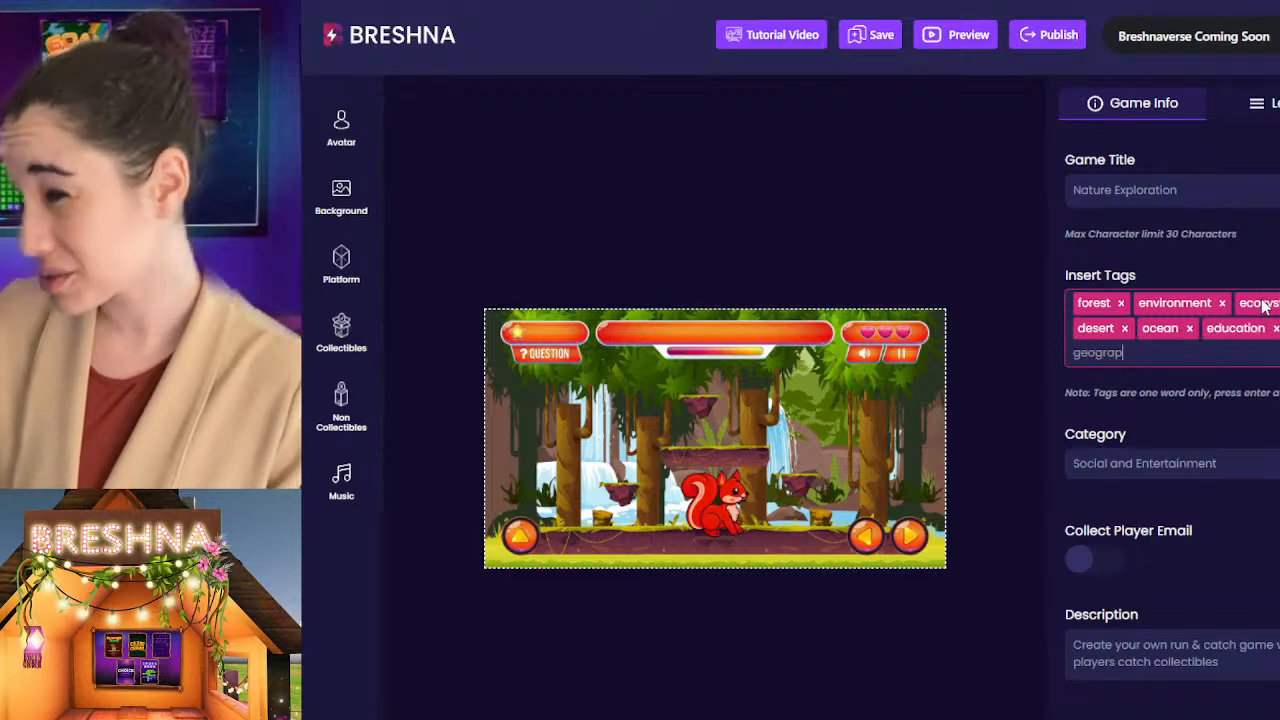
{"action": "key", "text": "Return"}
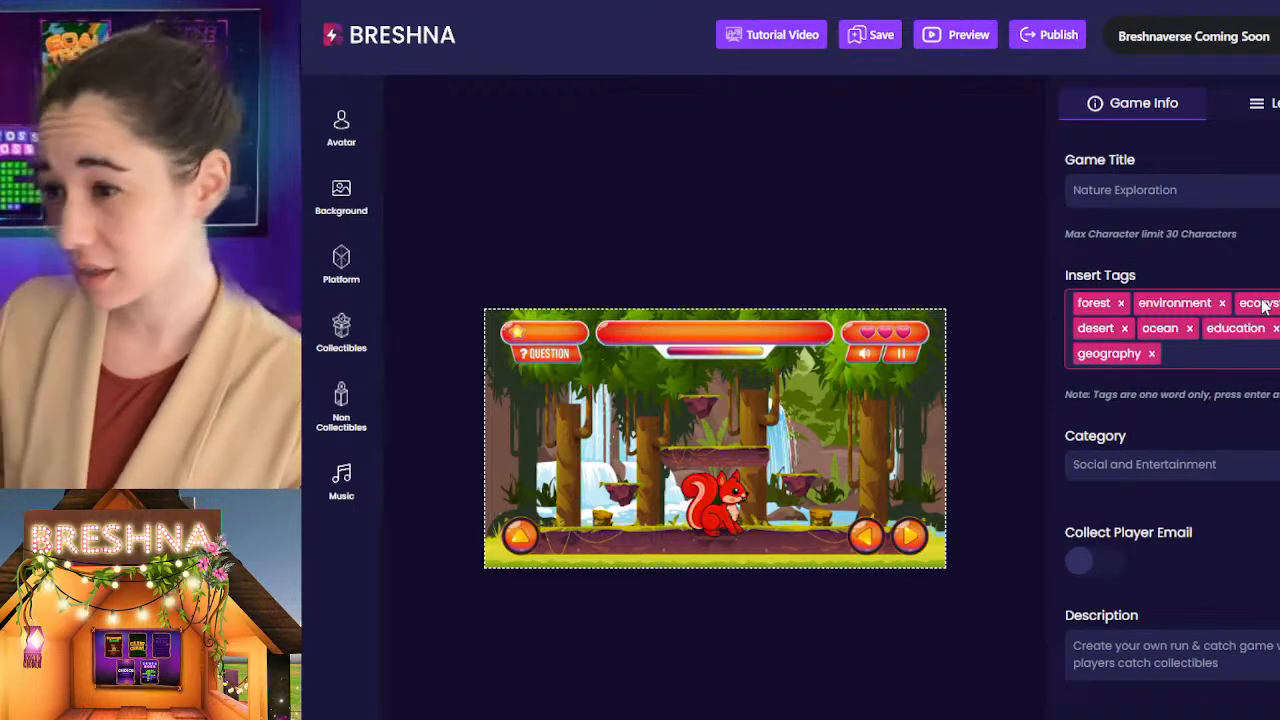
Step: Set the game's category to Education
{"action": "left_click", "coordinate": [1160, 458]}
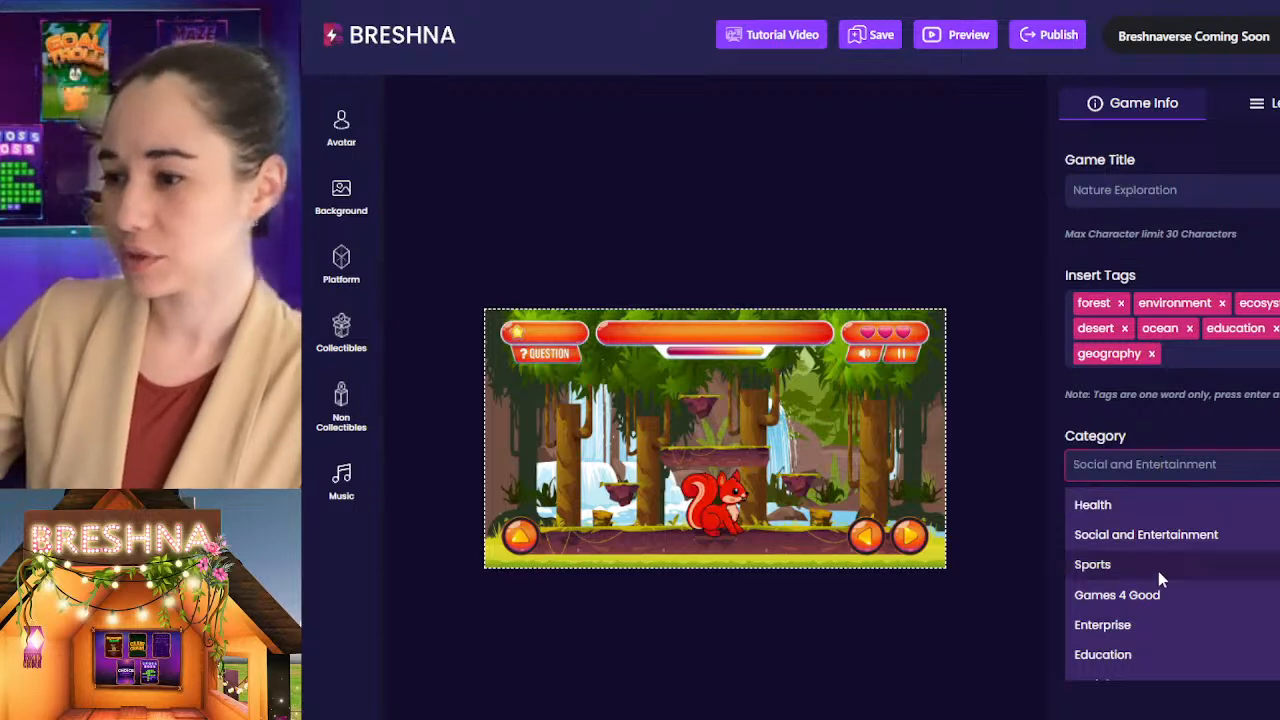
{"action": "left_click", "coordinate": [1135, 660]}
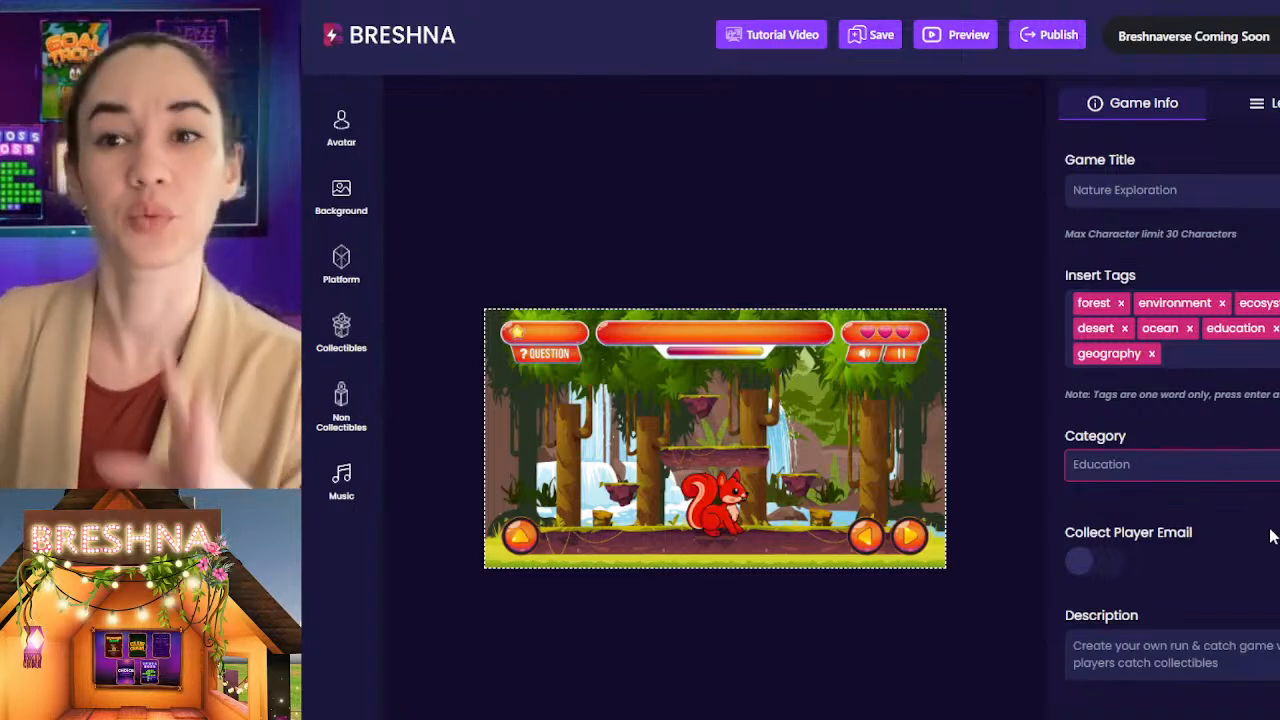
{"action": "scroll", "coordinate": [1268, 406], "scroll_direction": "down", "scroll_amount": 3}
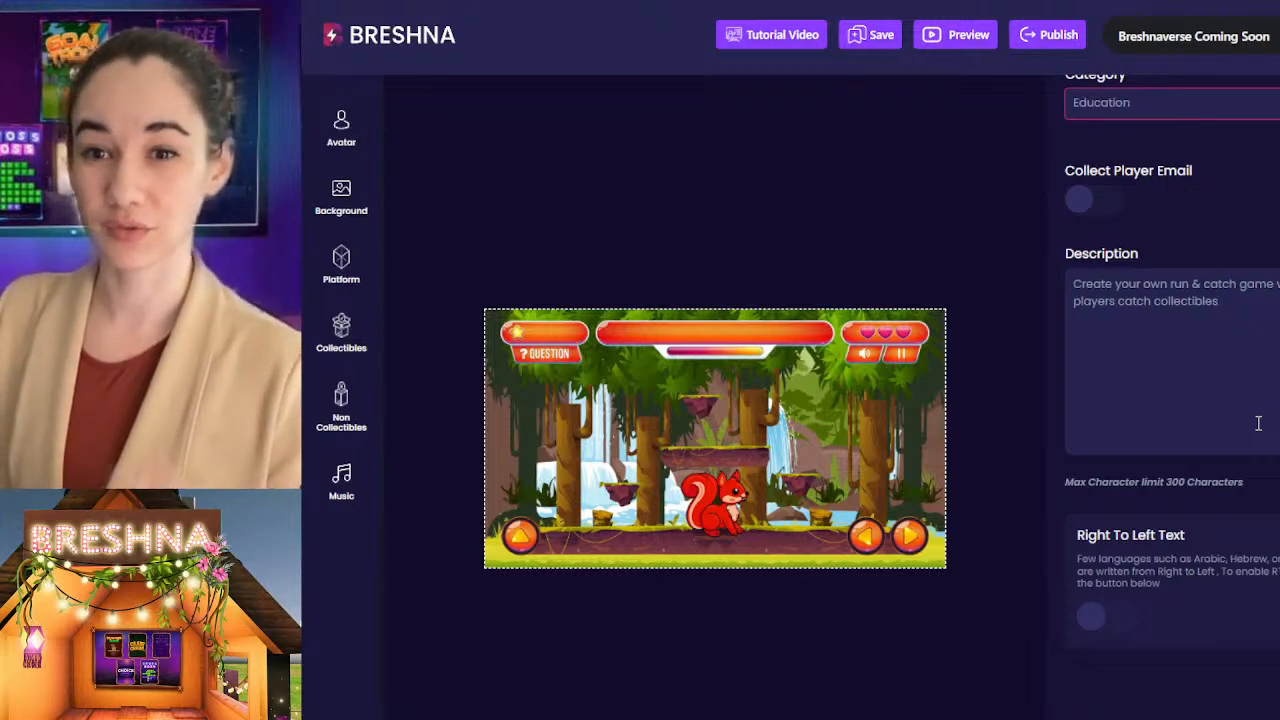
{"action": "scroll", "coordinate": [1275, 400], "scroll_direction": "up", "scroll_amount": 1}
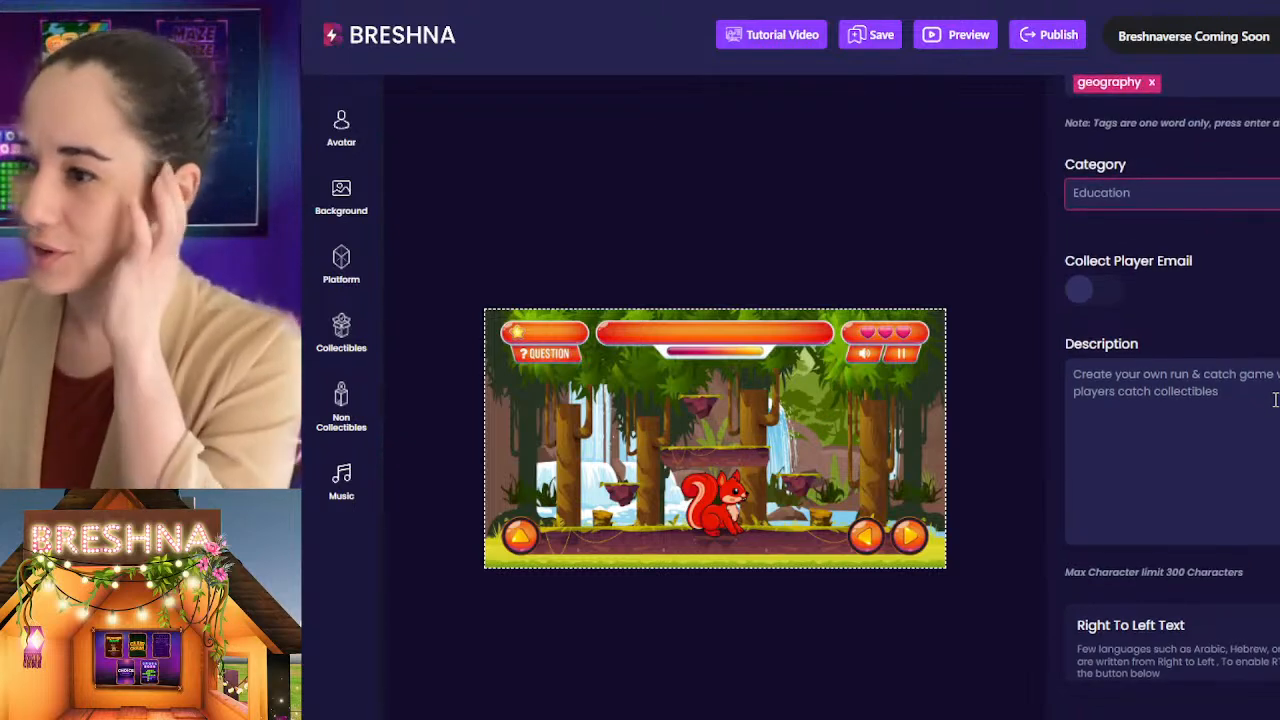
Step: Check the Level 3 introduction as a reference for the game description and return to the game info
{"action": "left_click_drag", "start_coordinate": [1275, 400], "coordinate": [1074, 376]}
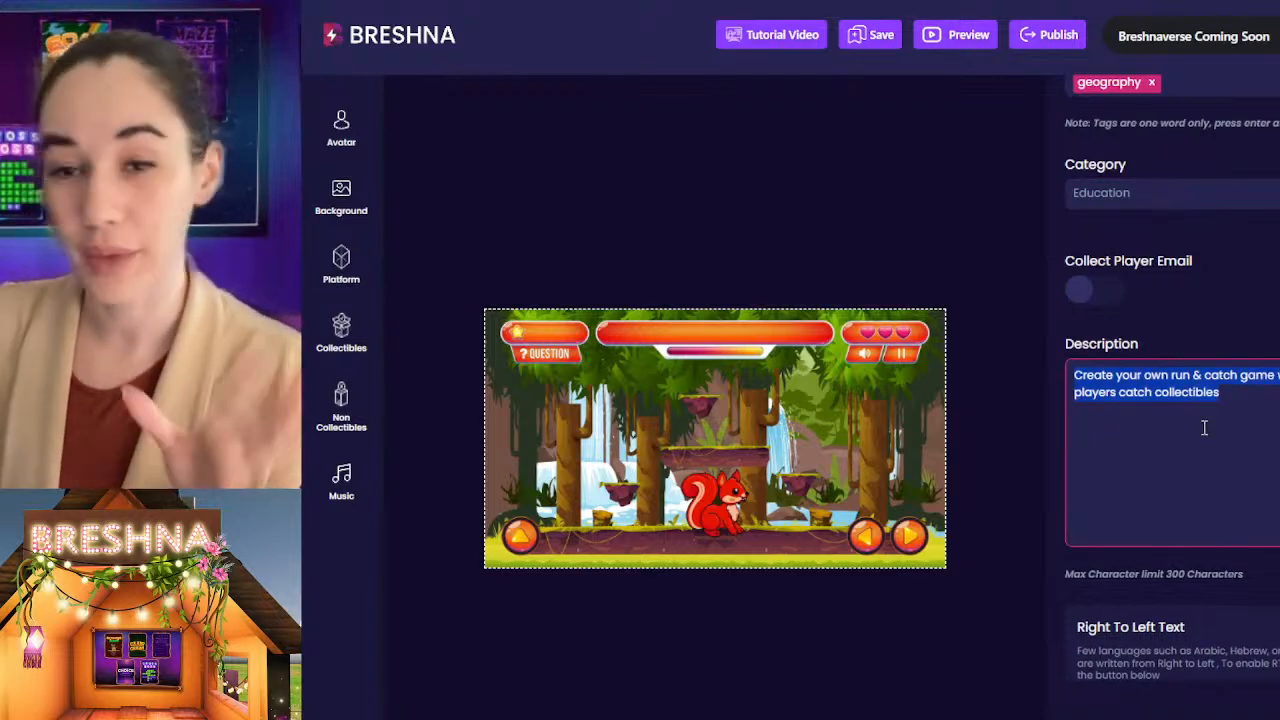
{"action": "scroll", "coordinate": [1204, 427], "scroll_direction": "up", "scroll_amount": 3}
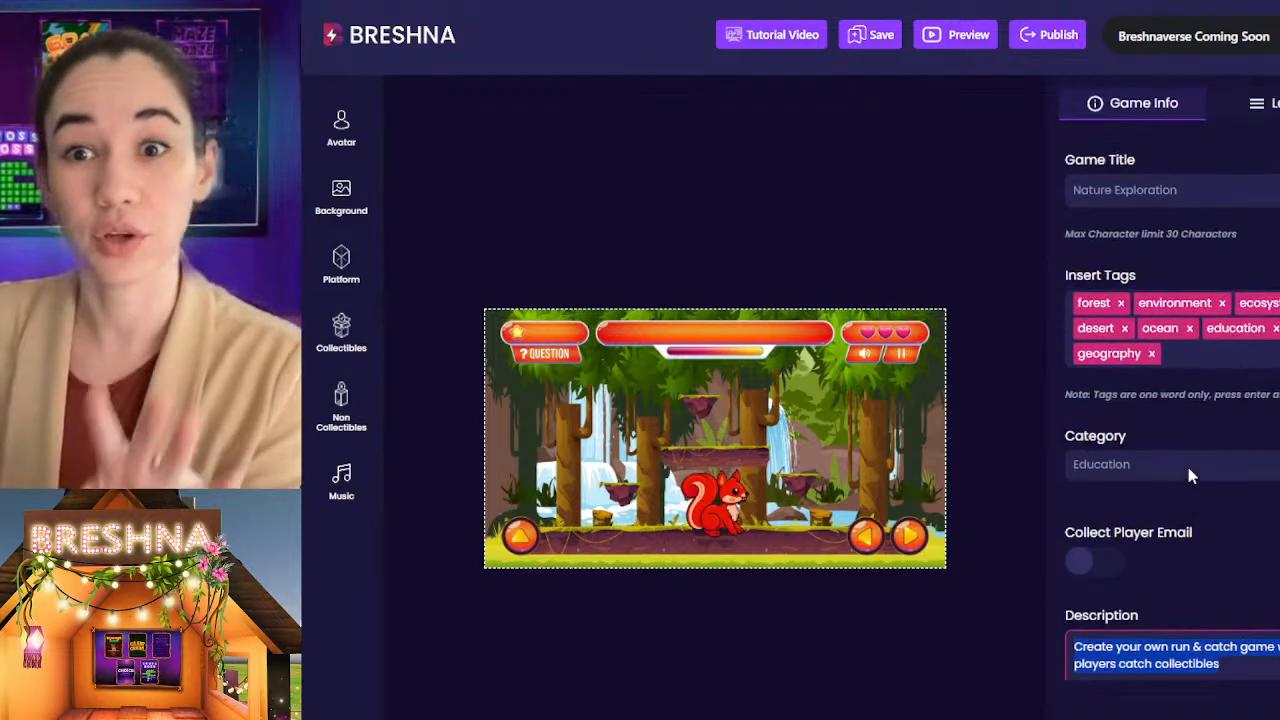
{"action": "left_click", "coordinate": [1262, 108]}
{"action": "scroll", "coordinate": [1210, 398], "scroll_direction": "down", "scroll_amount": 3}
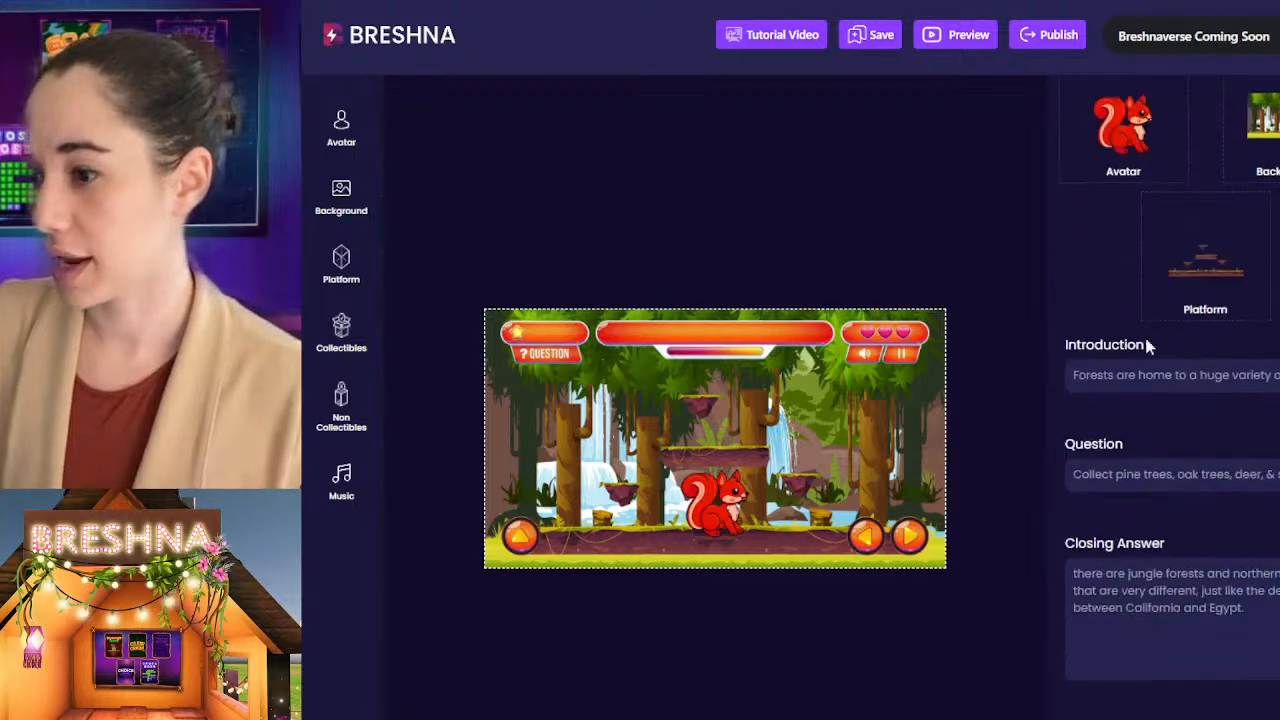
{"action": "triple_click", "coordinate": [1135, 364]}
{"action": "scroll", "coordinate": [1164, 395], "scroll_direction": "up", "scroll_amount": 3}
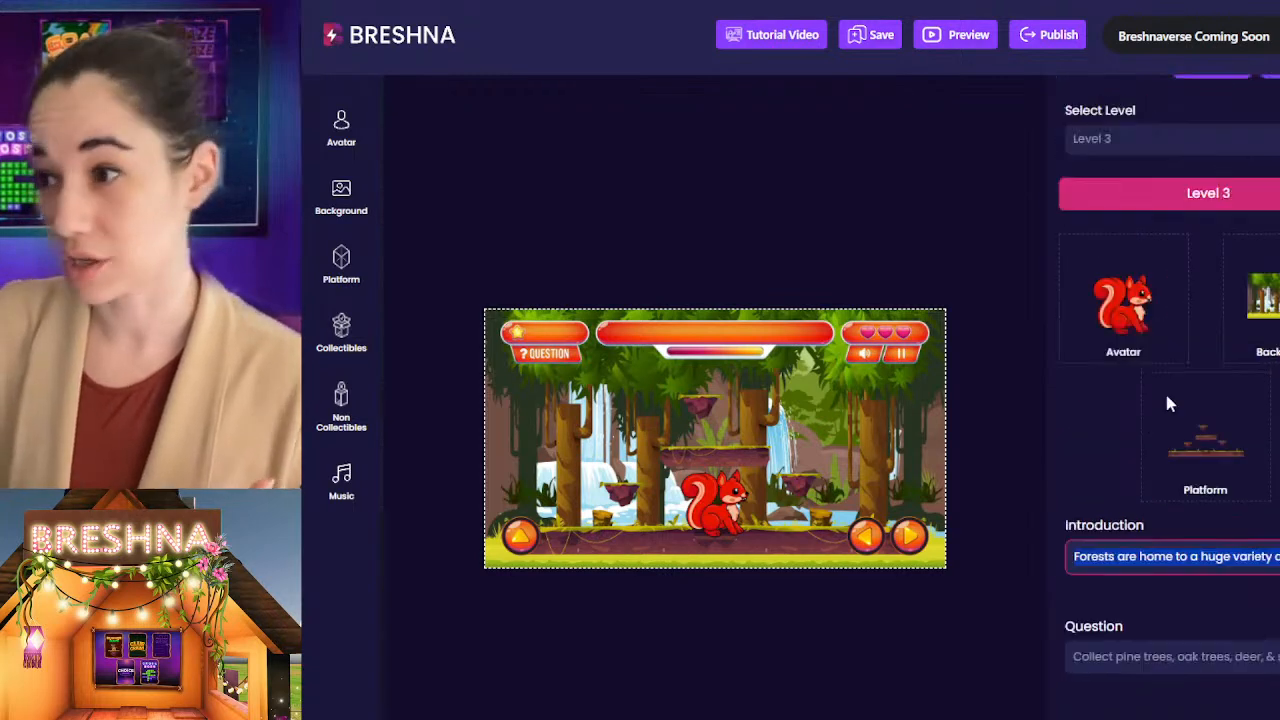
{"action": "left_click", "coordinate": [1146, 112]}
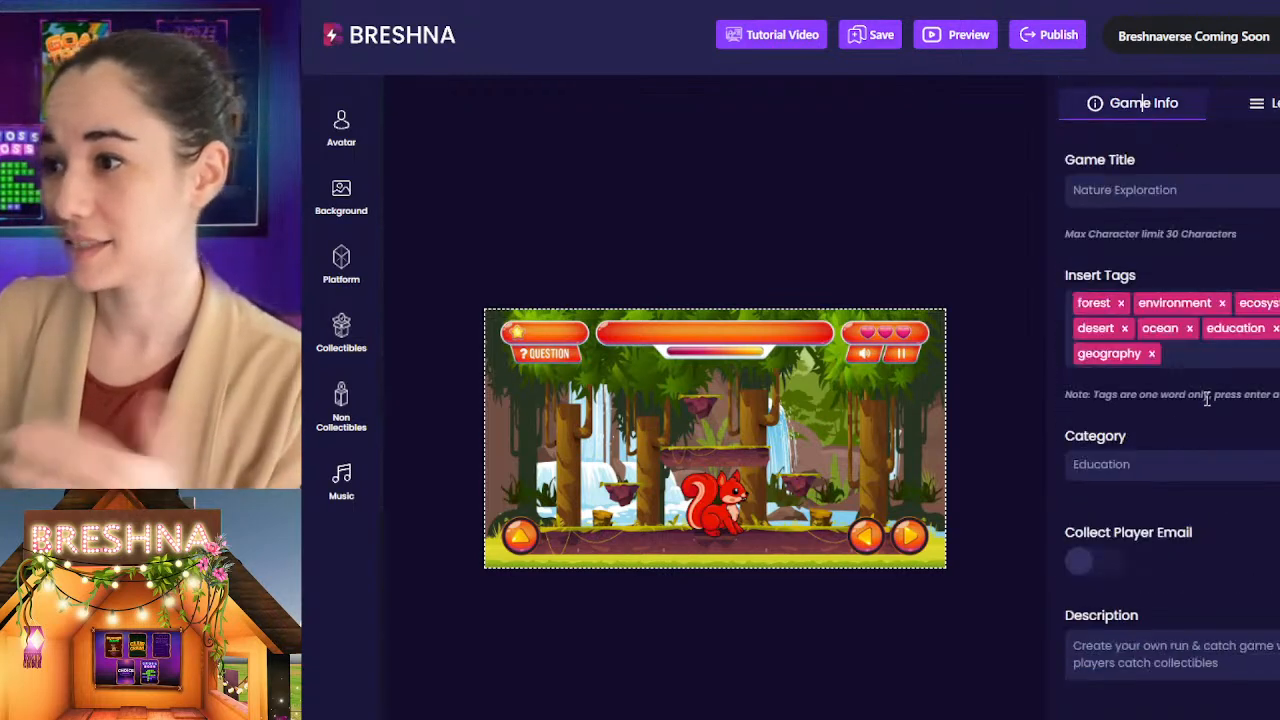
Step: Clear the default text from the game's description
{"action": "scroll", "coordinate": [1190, 350], "scroll_direction": "down", "scroll_amount": 3}
{"action": "triple_click", "coordinate": [1198, 393]}
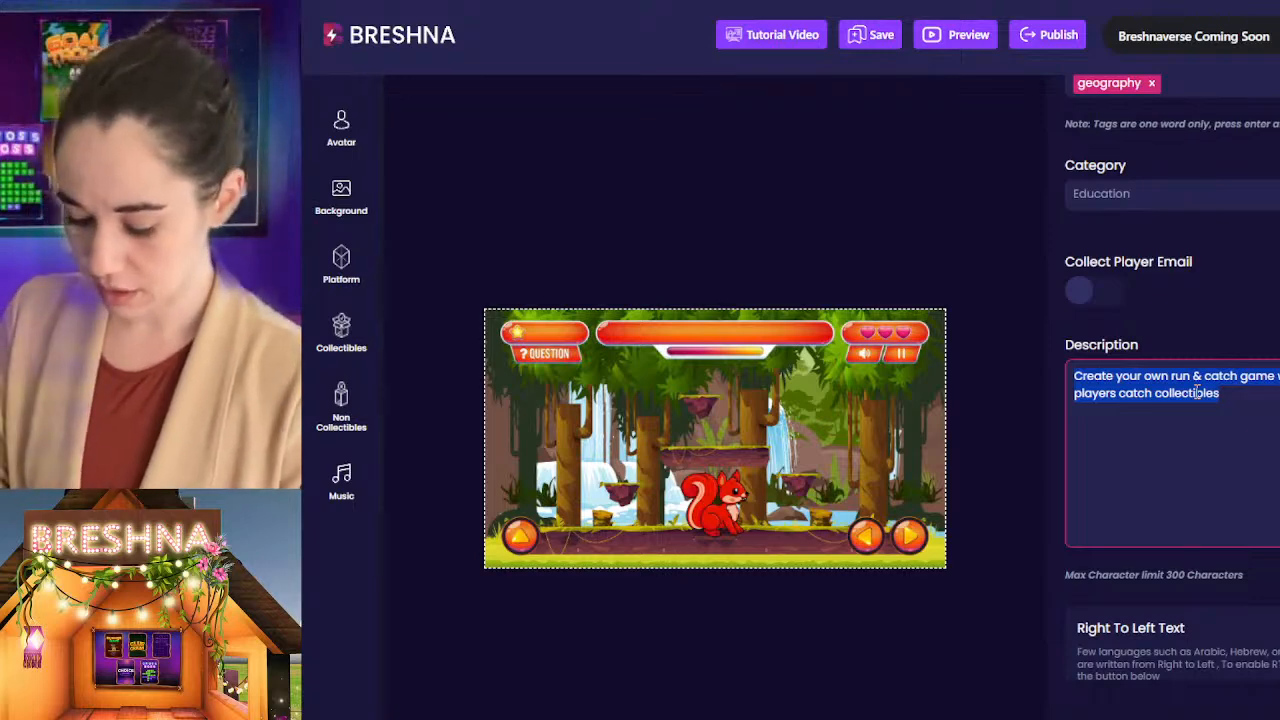
{"action": "type", "text": "Woo"}
{"action": "key", "text": "BackSpace"}
{"action": "key", "text": "BackSpace"}
{"action": "key", "text": "BackSpace"}
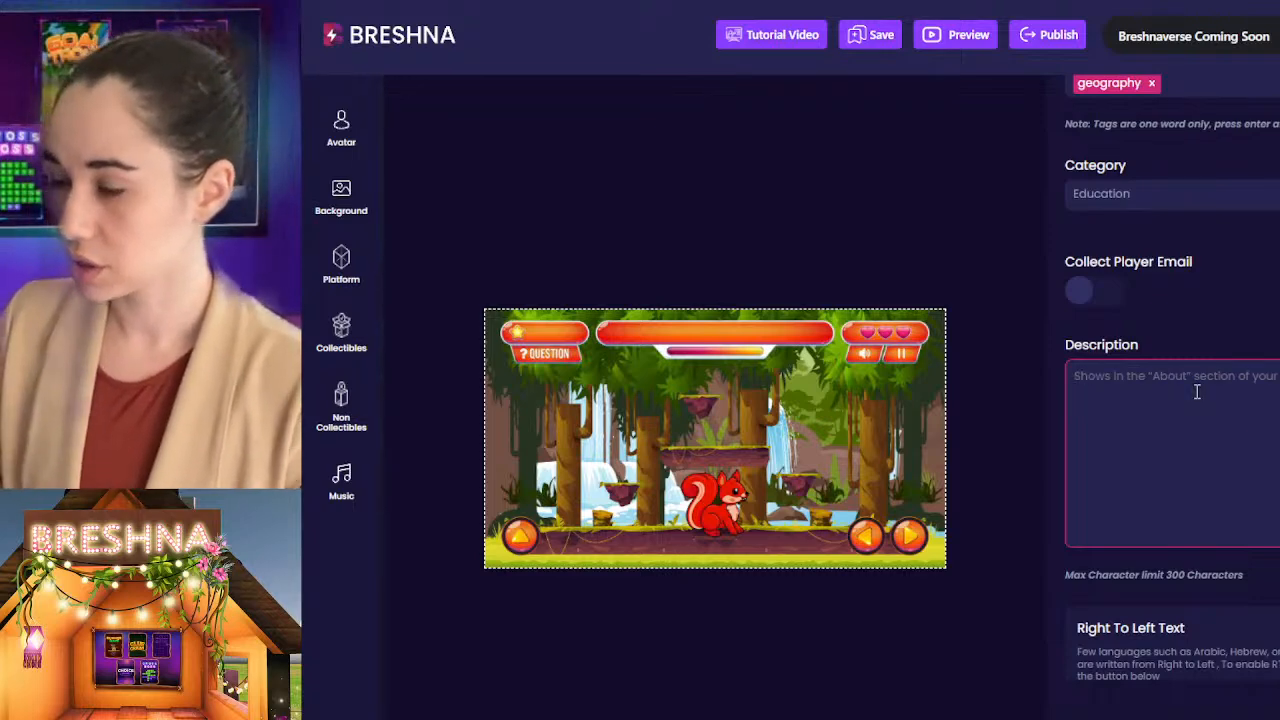
Step: Begin the game description with "Adventure through nature and explore different ecosystems."
{"action": "type", "text": "Advetur"}
{"action": "key", "text": "BackSpace"}
{"action": "key", "text": "BackSpace"}
{"action": "key", "text": "BackSpace"}
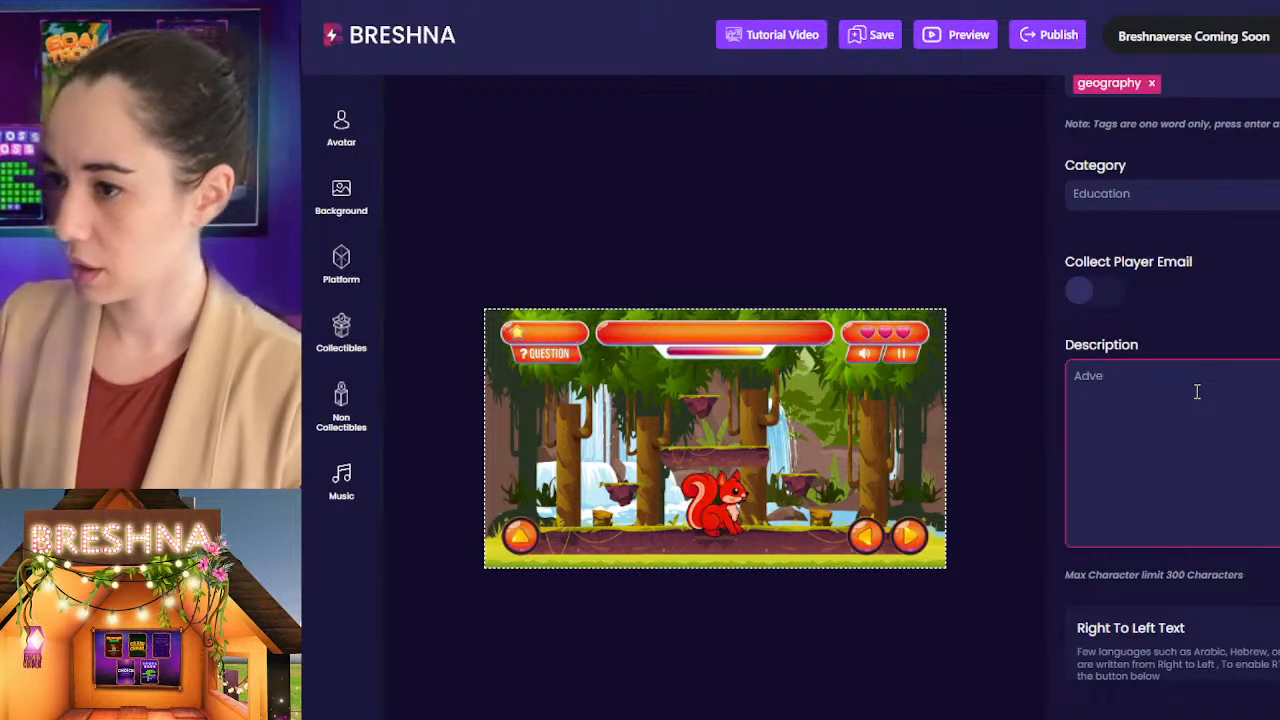
{"action": "type", "text": "nture through na"}
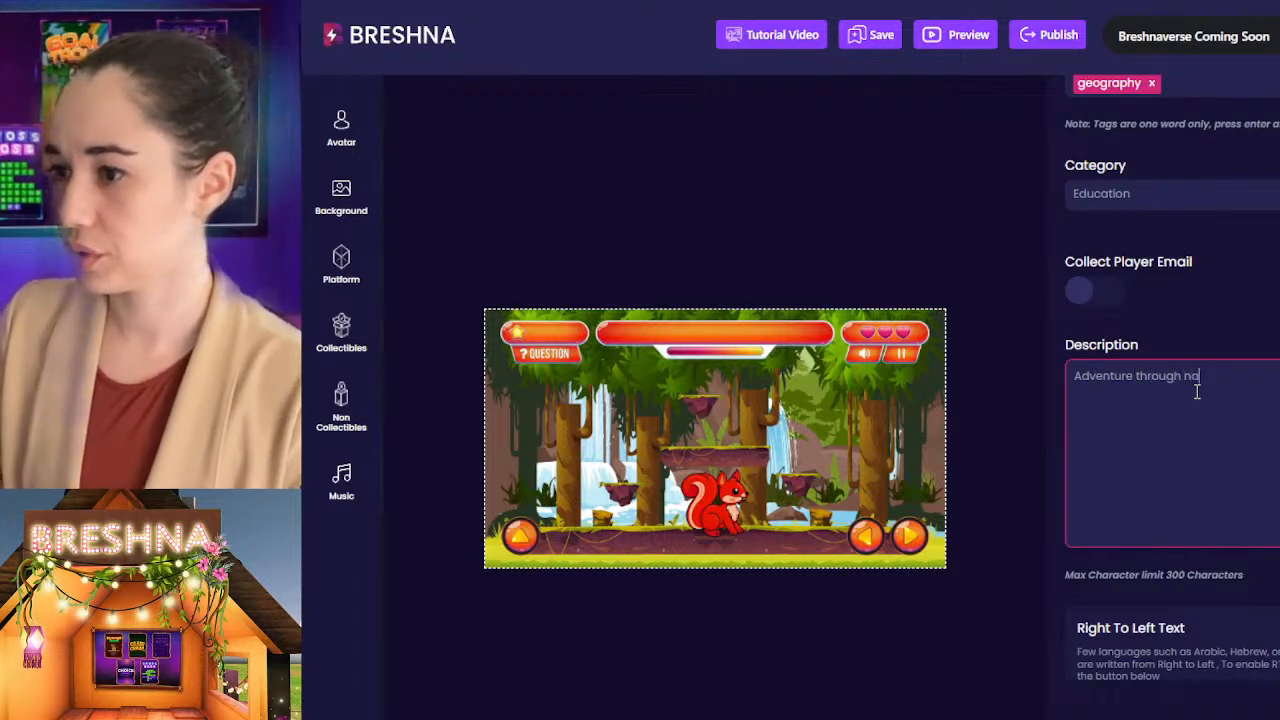
{"action": "type", "text": "ture and"}
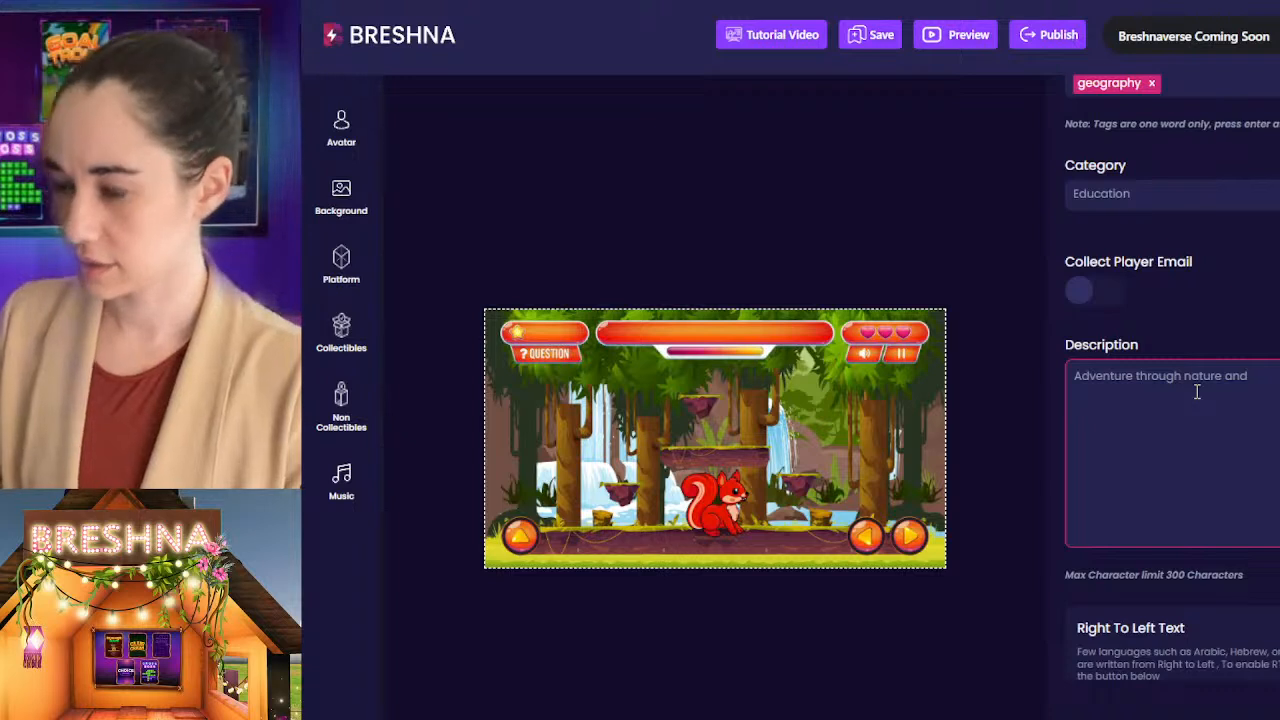
{"action": "type", "text": " explo"}
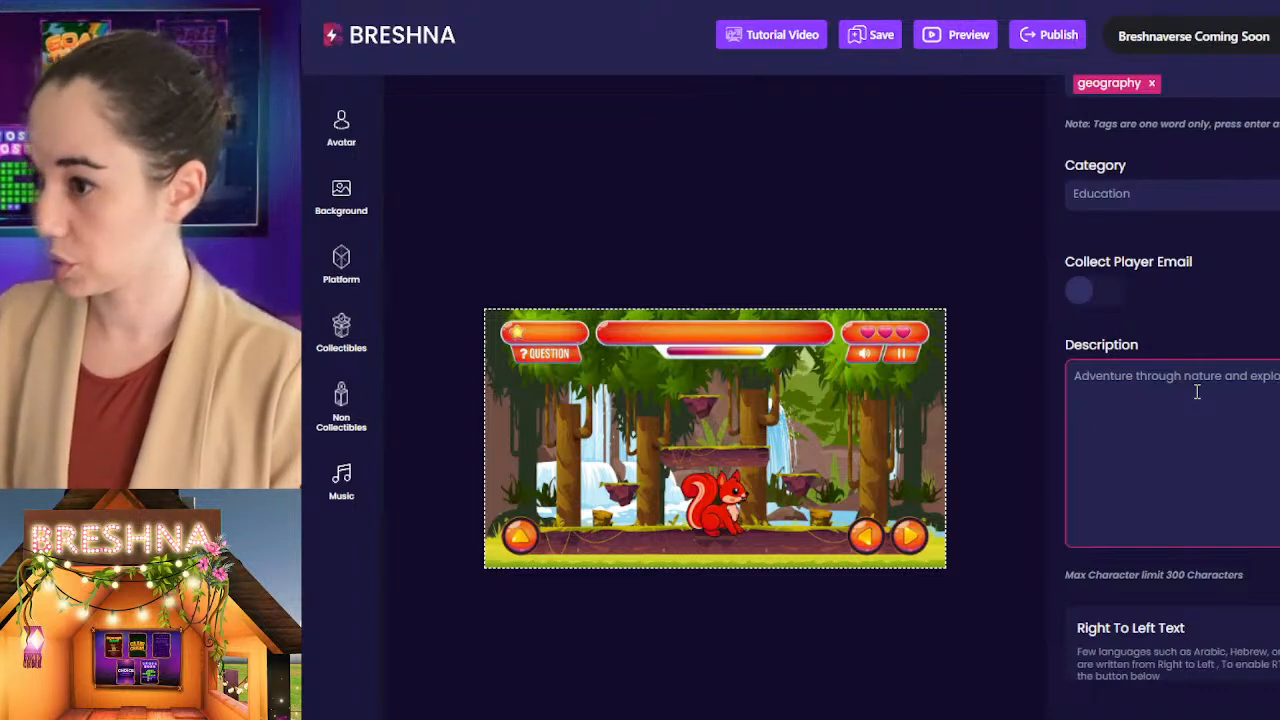
{"action": "type", "text": "re different exos"}
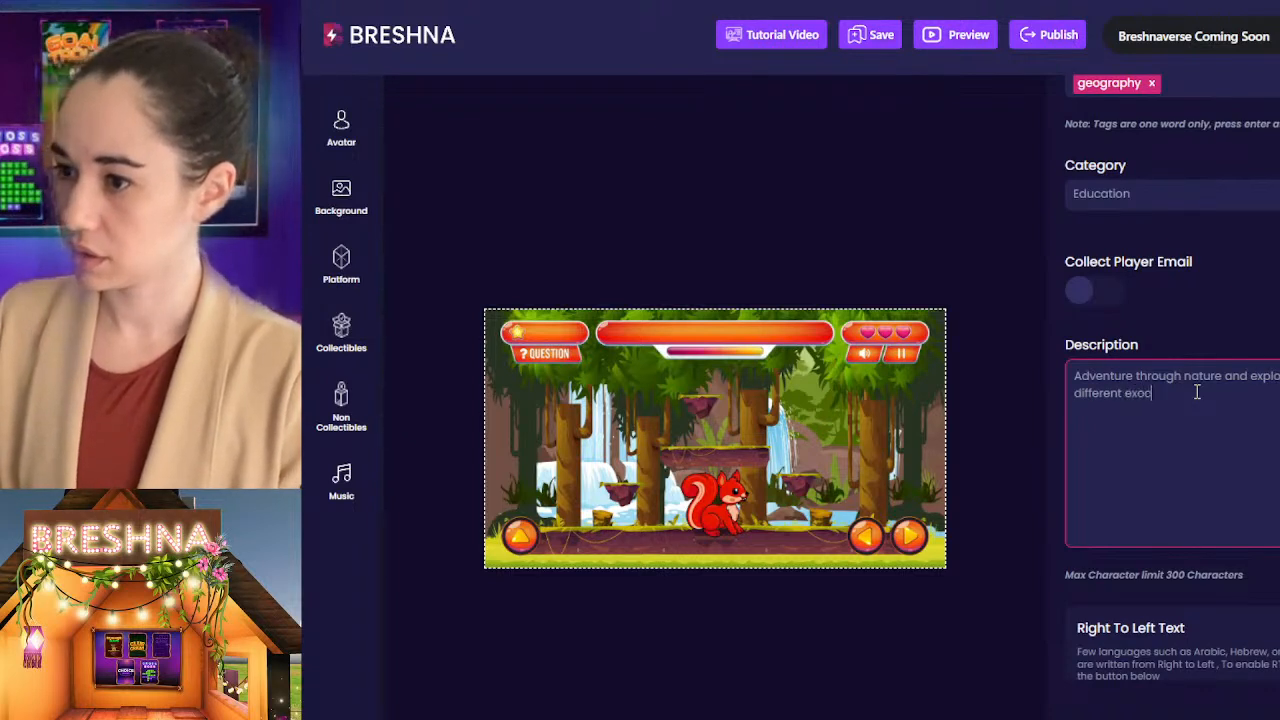
{"action": "key", "text": "BackSpace"}
{"action": "key", "text": "BackSpace"}
{"action": "type", "text": "osystems."}
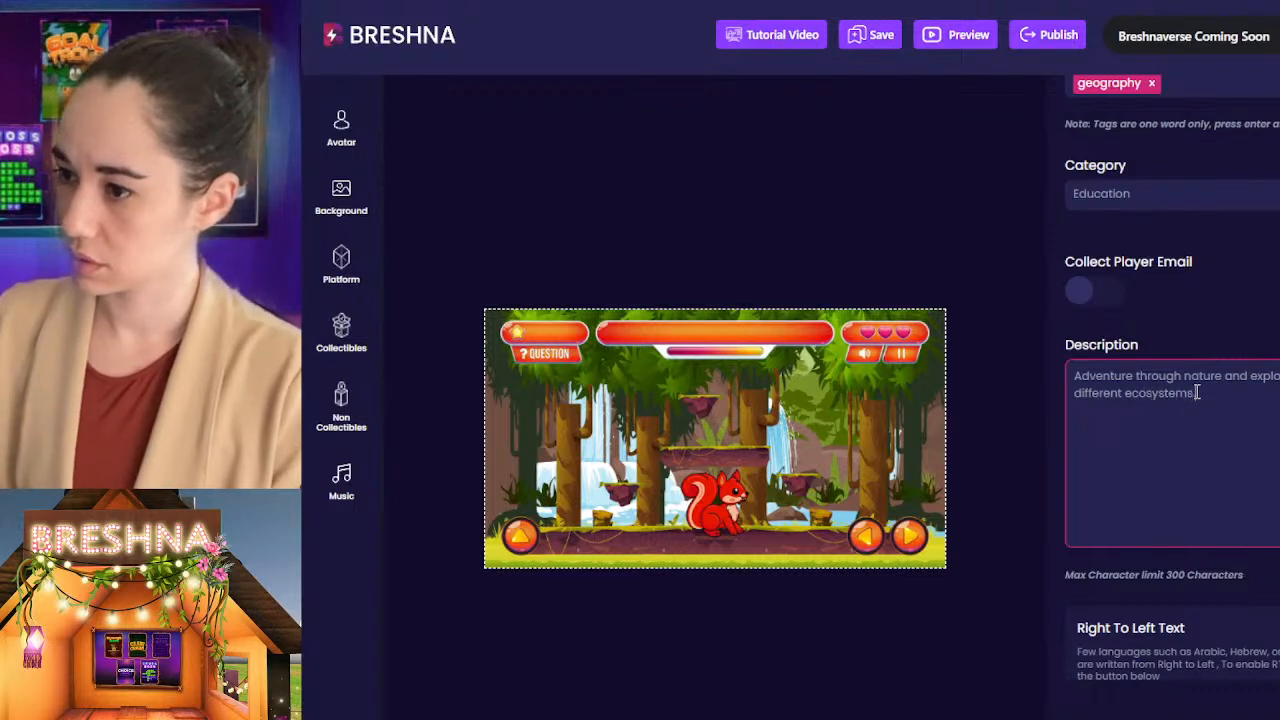
{"action": "type", "text": " Learn about th"}
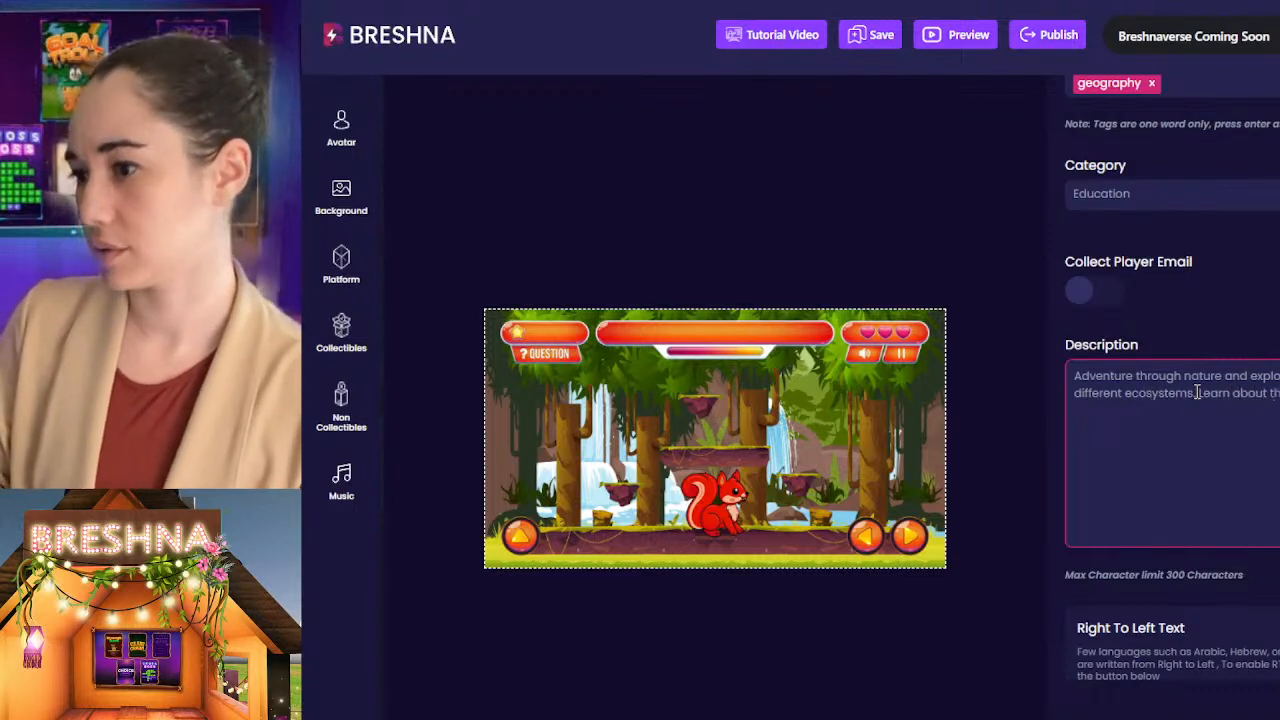
{"action": "type", "text": "animals, p"}
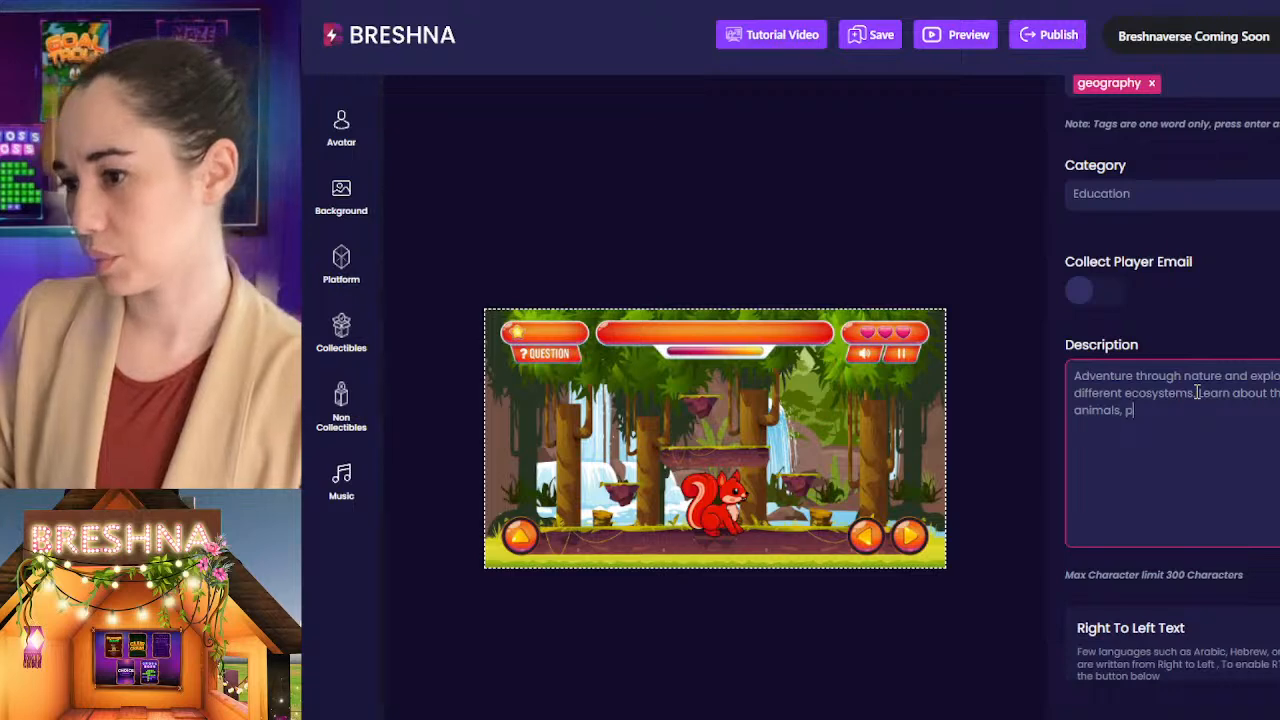
{"action": "type", "text": "lants, and d"}
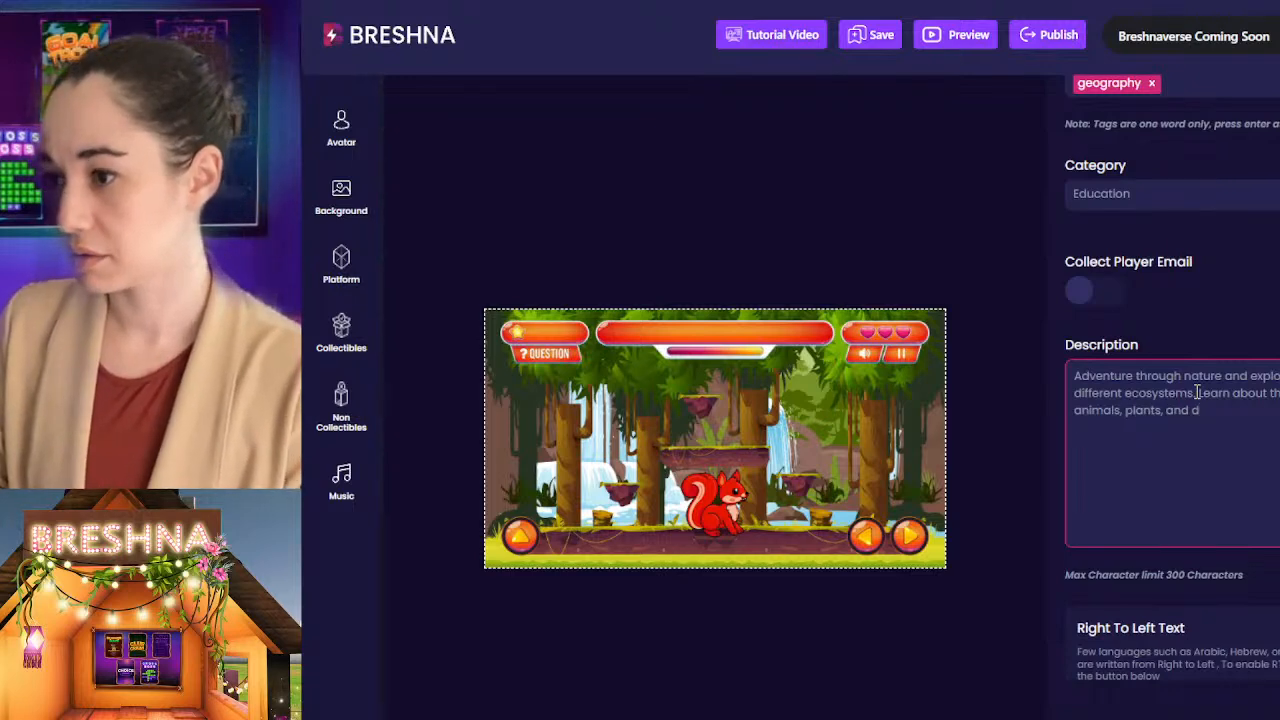
{"action": "type", "text": "angers o"}
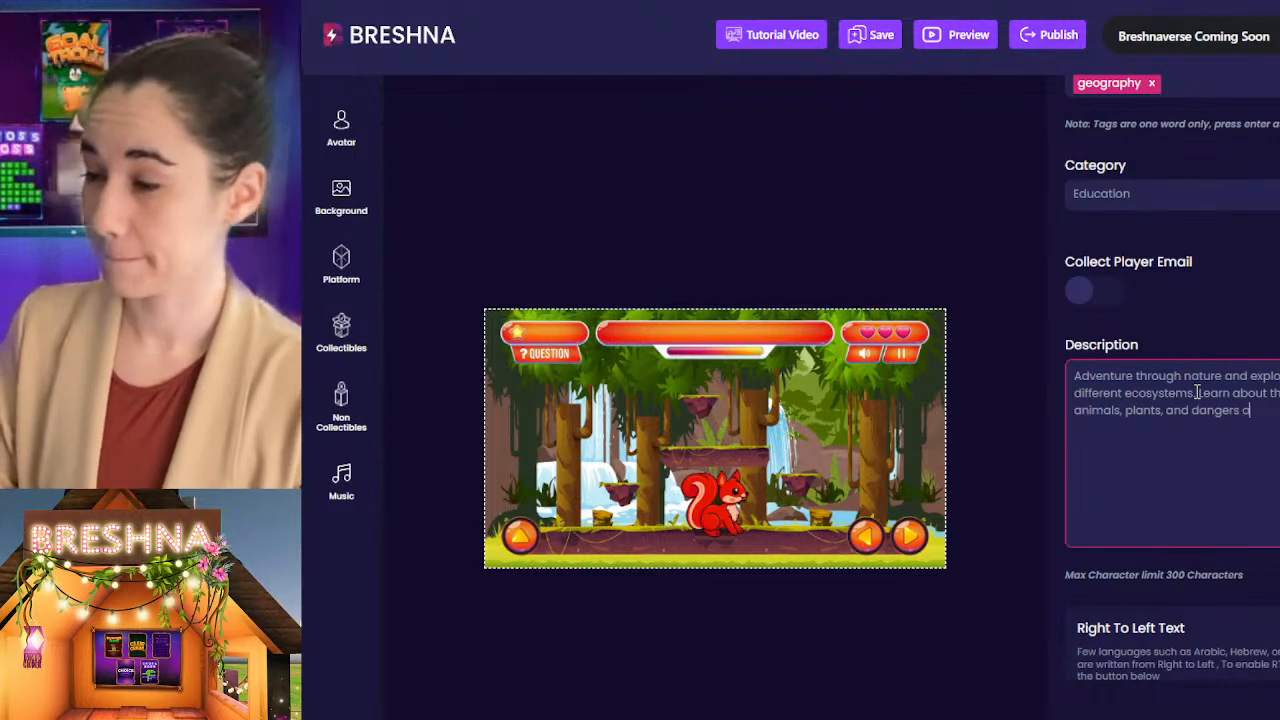
{"action": "type", "text": "f each"}
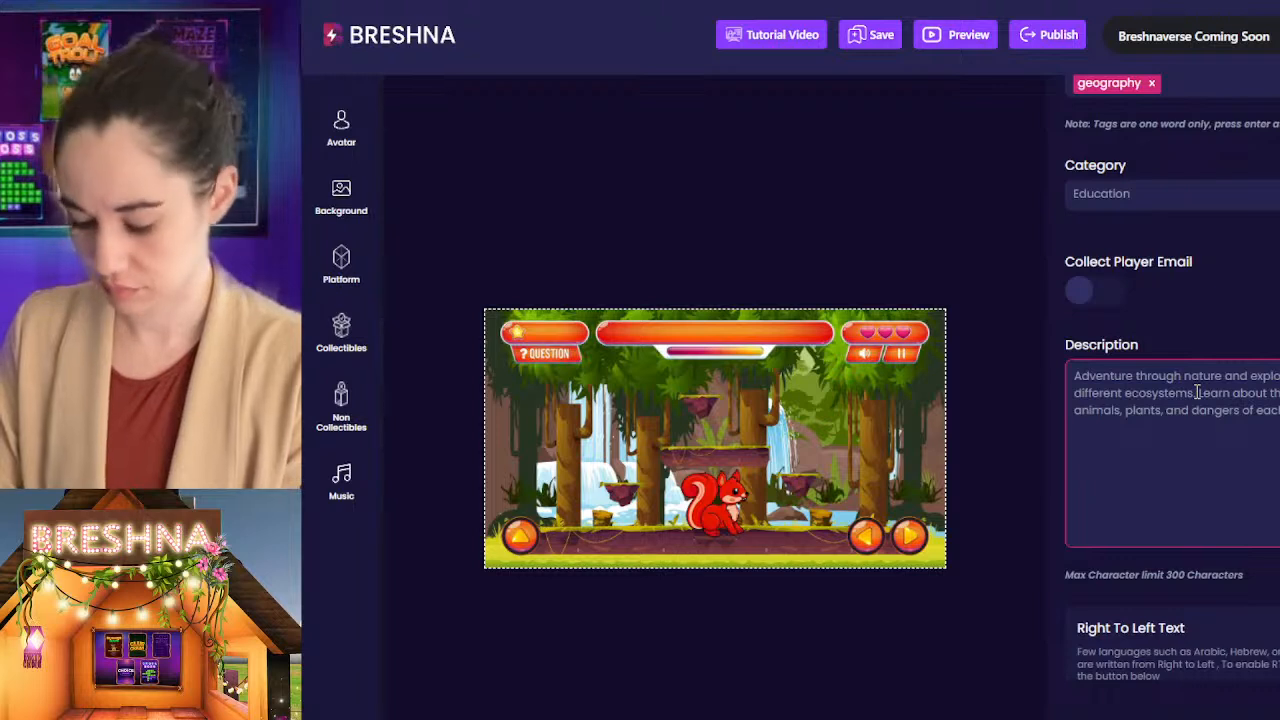
Step: Continue the description with "Learn about the animals, plants, and dangers of each environment."
{"action": "type", "text": "environment."}
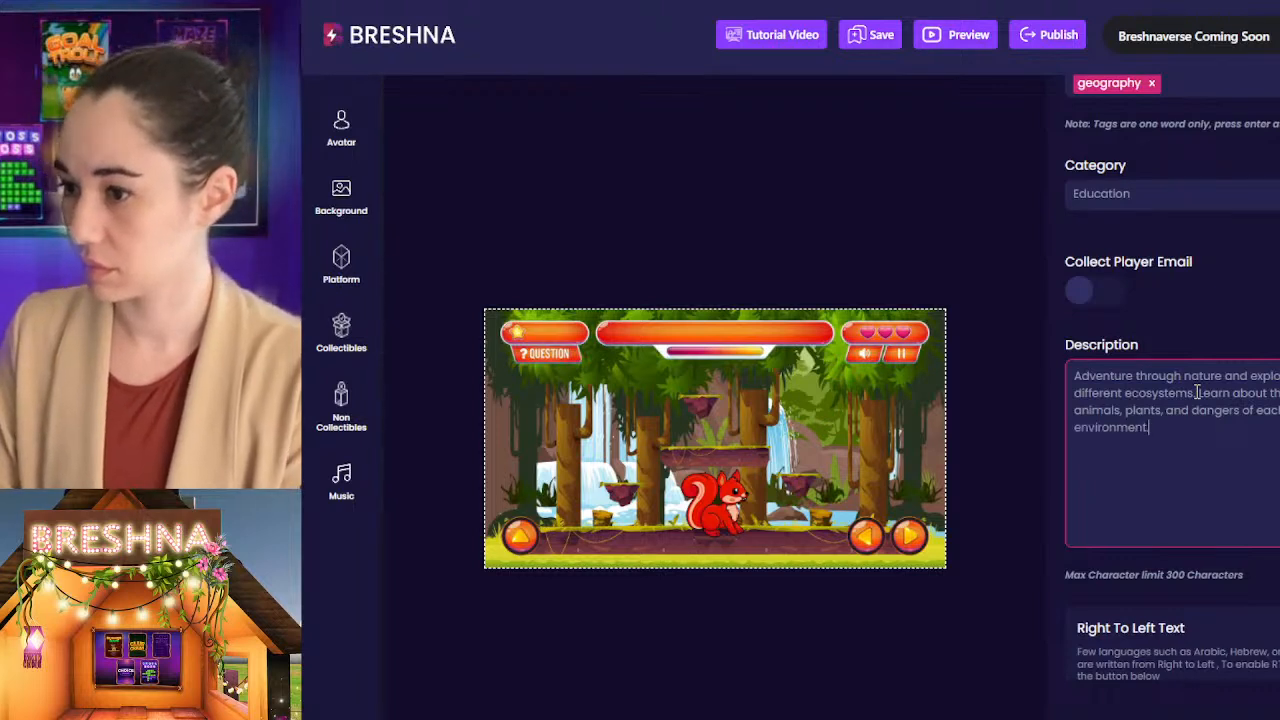
Step: Add a blank line and the closing line "CTA website" to the game description
{"action": "key", "text": "Return"}
{"action": "key", "text": "Return"}
{"action": "type", "text": "C"}
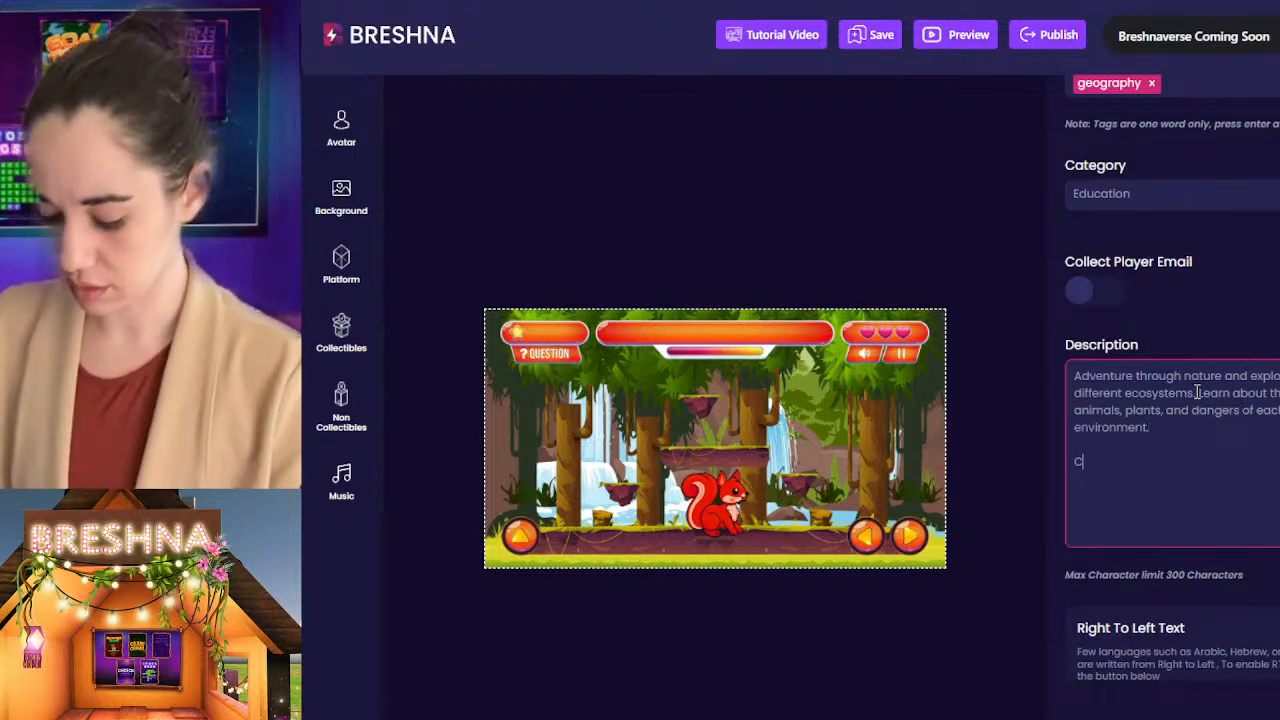
{"action": "type", "text": "TA website"}
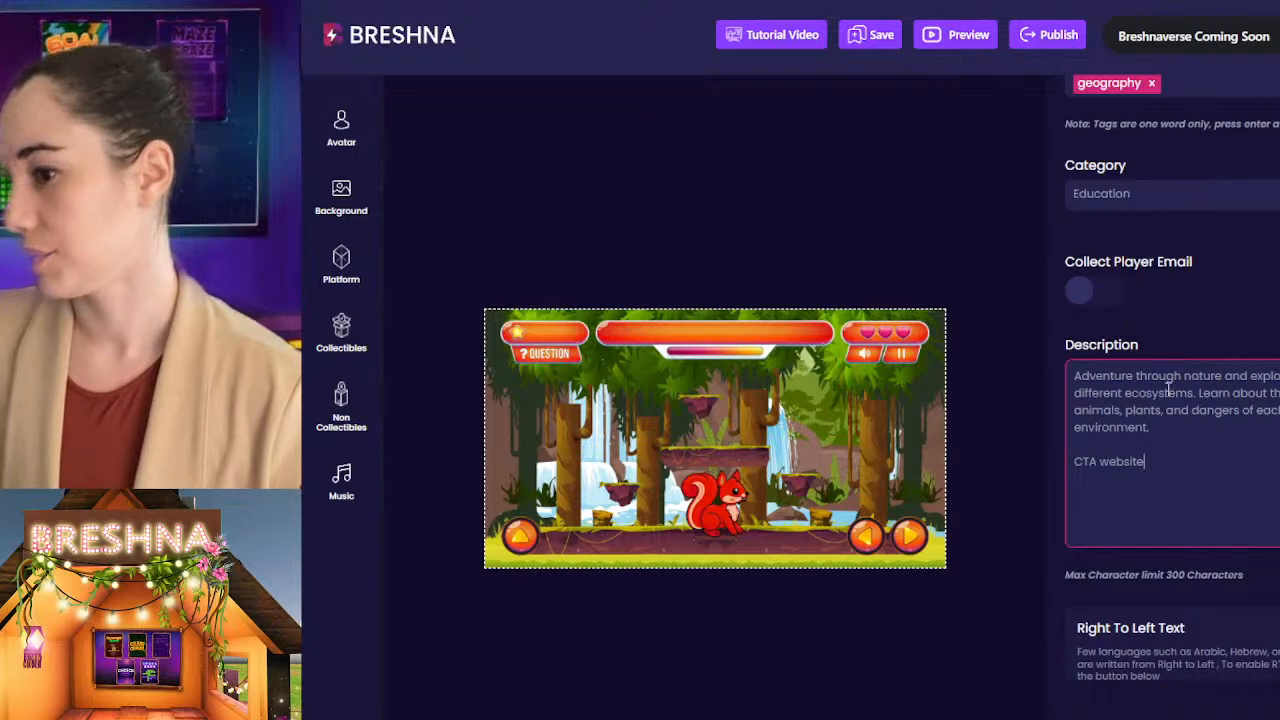
Step: Review the finished description and the Collect Player Email option in the game info
{"action": "scroll", "coordinate": [1245, 405], "scroll_direction": "down", "scroll_amount": 1}
{"action": "scroll", "coordinate": [1242, 420], "scroll_direction": "up", "scroll_amount": 3}
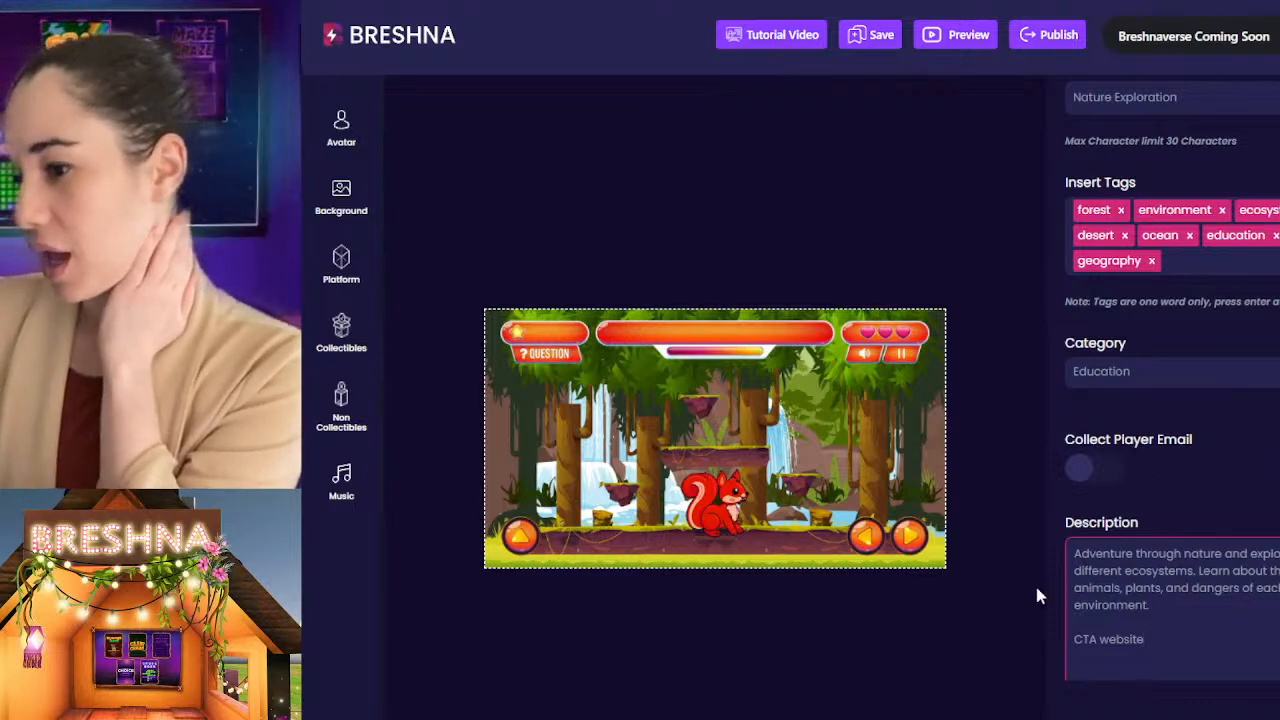
{"action": "left_click_drag", "start_coordinate": [1090, 557], "coordinate": [1161, 686]}
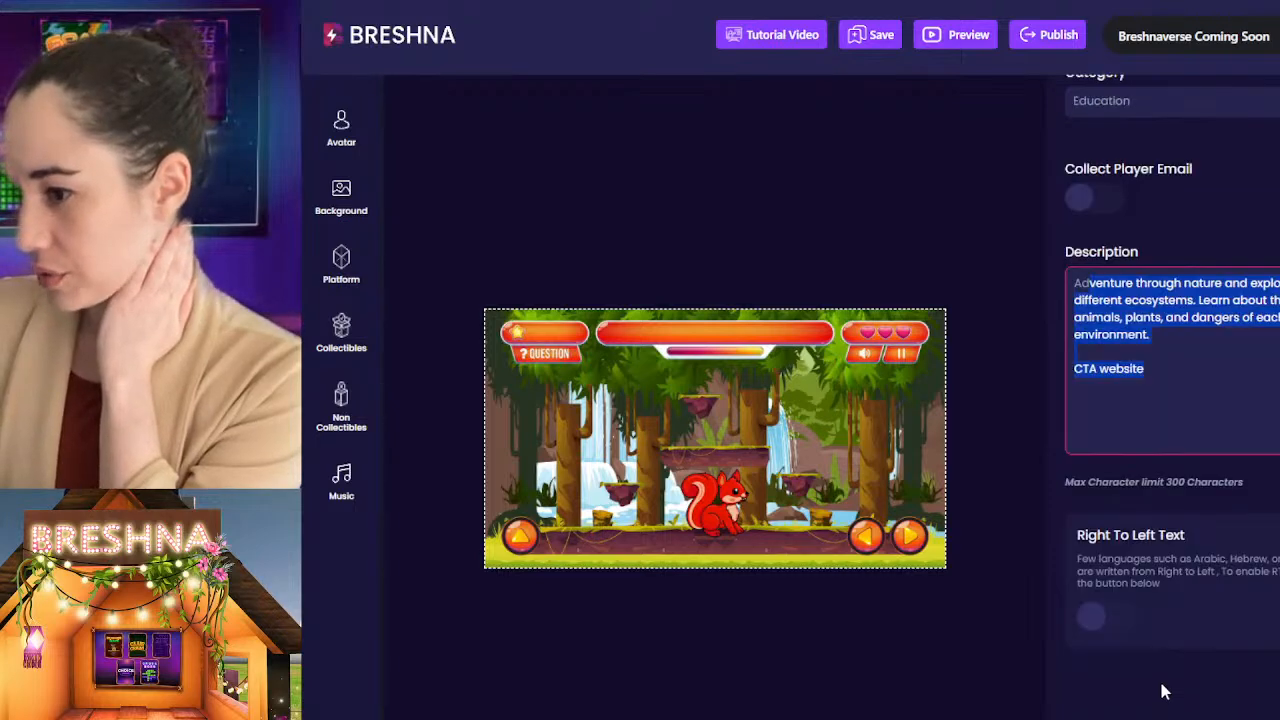
{"action": "left_click", "coordinate": [1135, 417]}
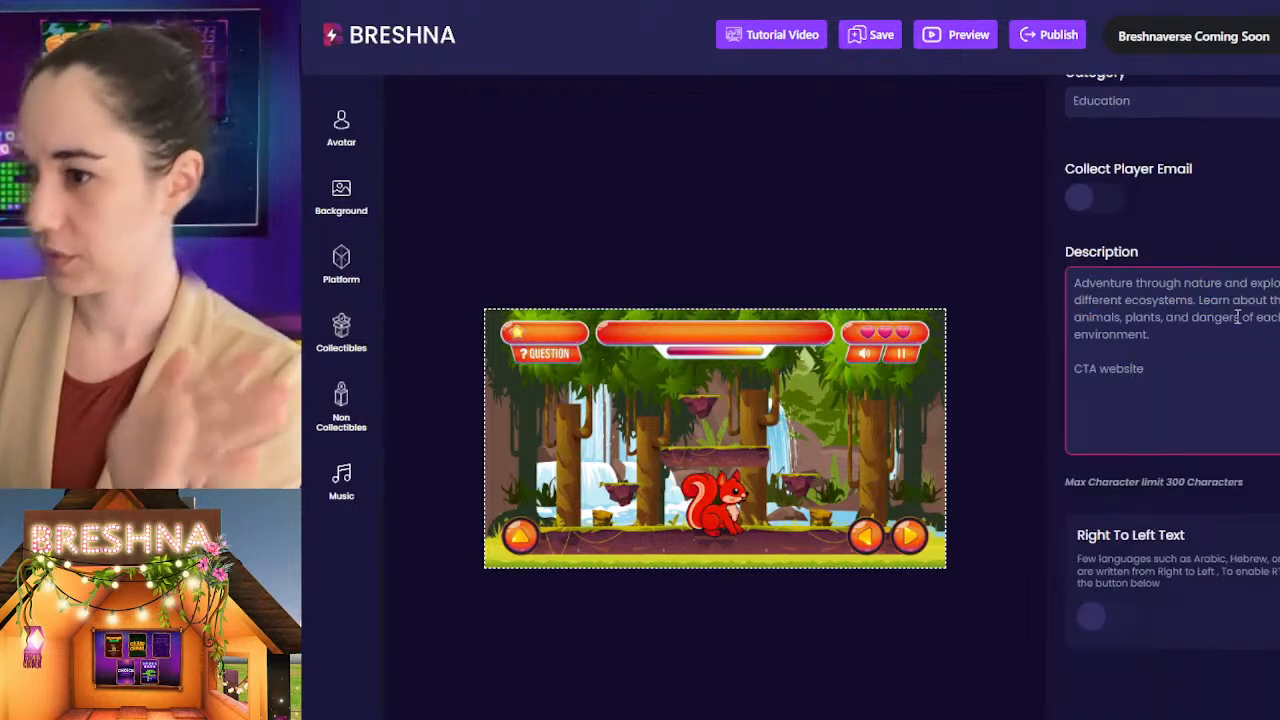
{"action": "scroll", "coordinate": [1275, 520], "scroll_direction": "up", "scroll_amount": 1}
{"action": "scroll", "coordinate": [1275, 520], "scroll_direction": "up", "scroll_amount": 2}
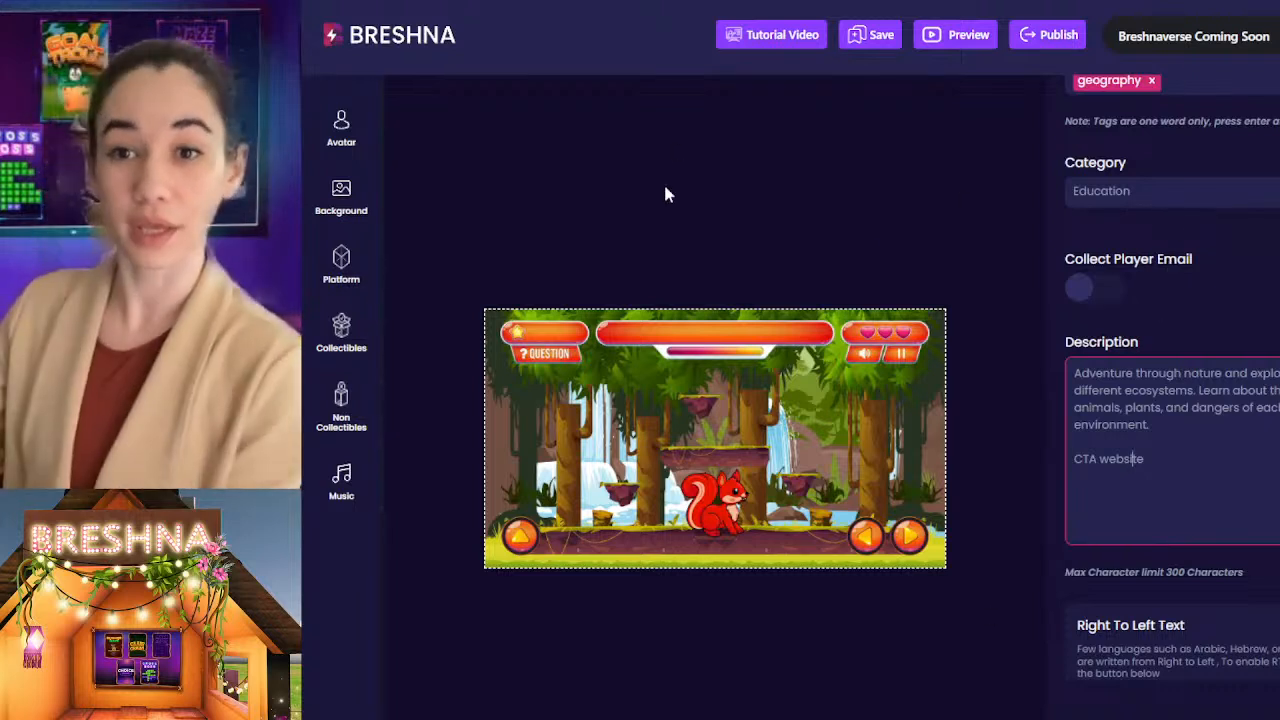
{"action": "left_click", "coordinate": [1112, 292]}
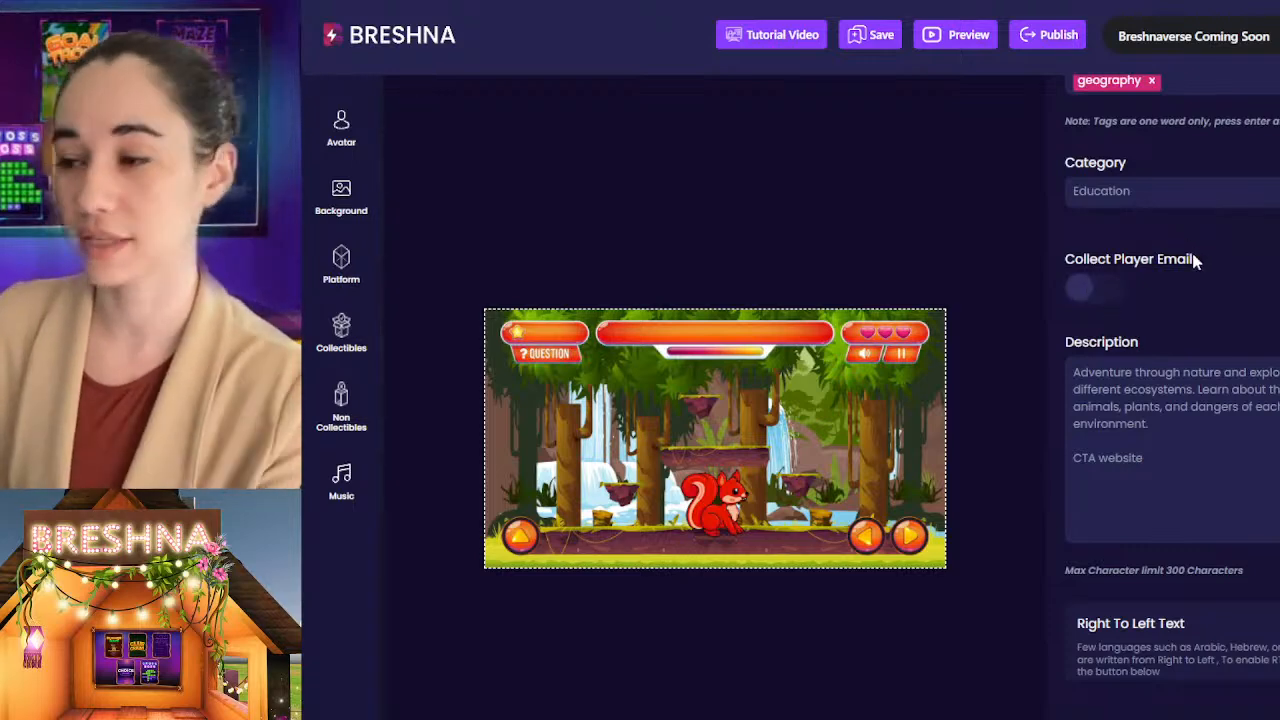
{"action": "left_click_drag", "start_coordinate": [1200, 258], "coordinate": [980, 270]}
{"action": "left_click", "coordinate": [1087, 280]}
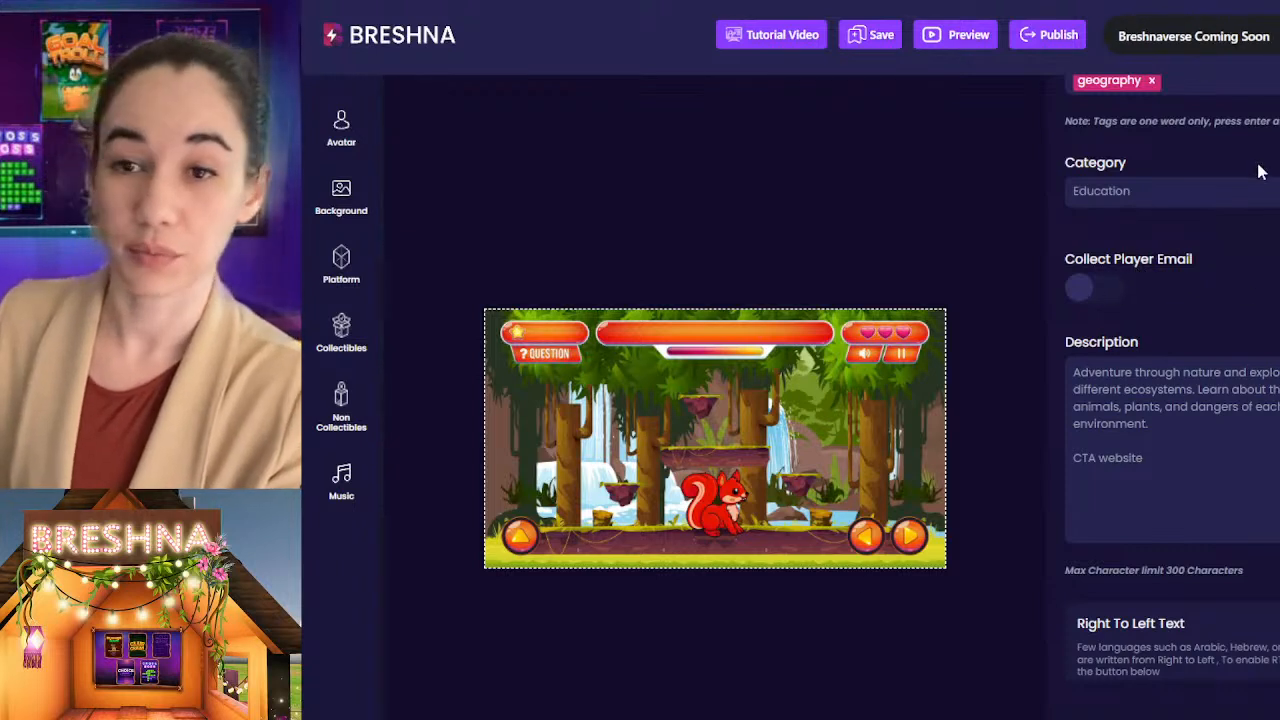
Step: Save the game as a draft and dismiss the saved-game dialog
{"action": "scroll", "coordinate": [1250, 200], "scroll_direction": "up", "scroll_amount": 3}
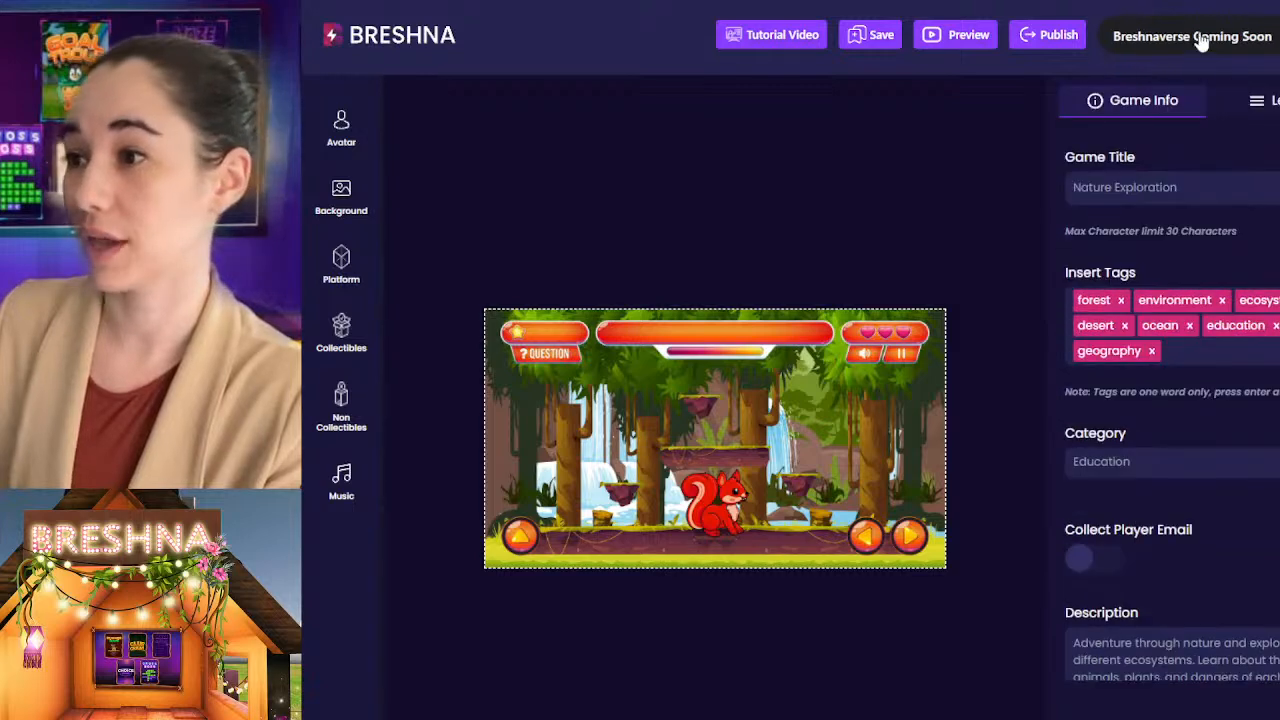
{"action": "left_click", "coordinate": [860, 37]}
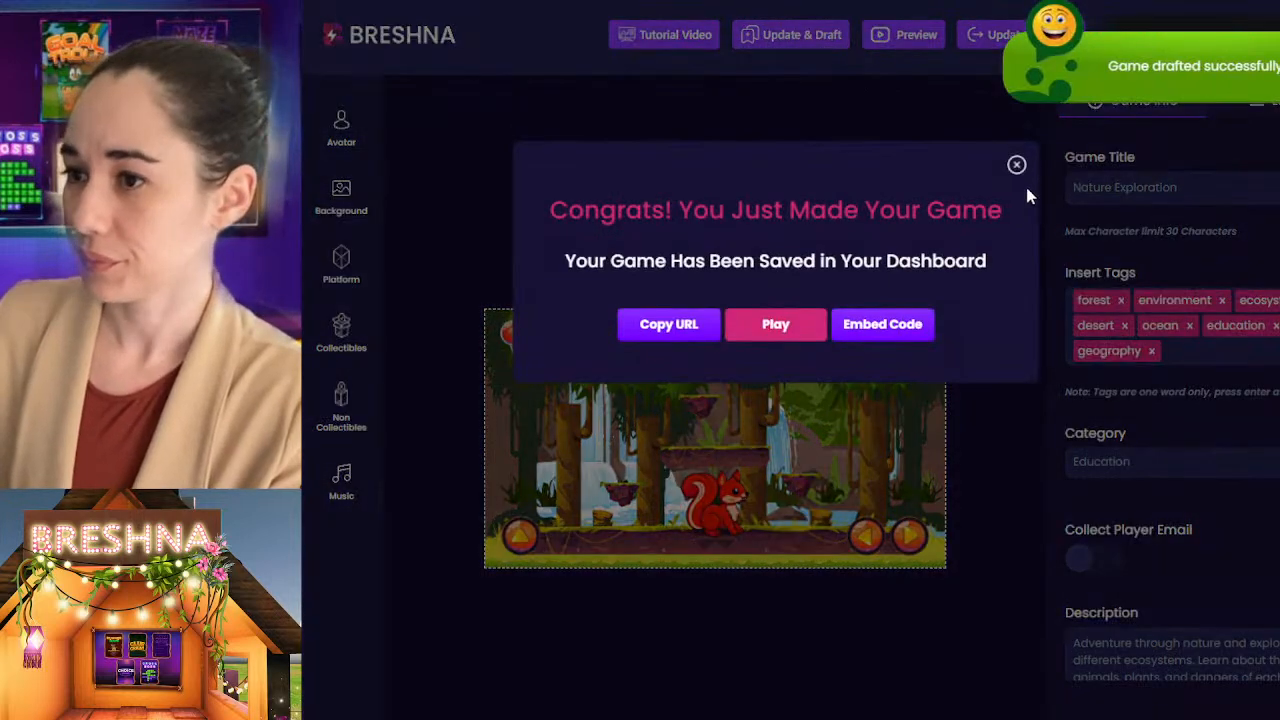
{"action": "left_click", "coordinate": [1017, 167]}
Step: Go to the account profile and open the Game Stats overview
{"action": "left_click", "coordinate": [1275, 40]}
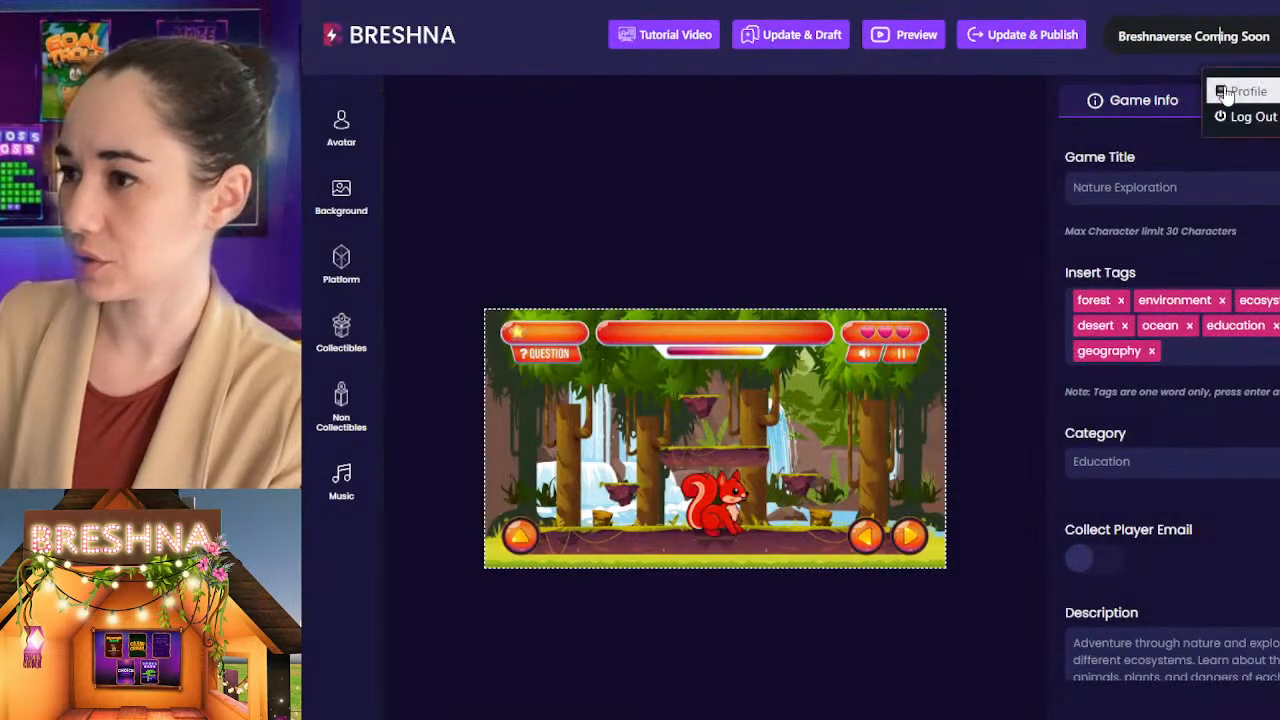
{"action": "left_click", "coordinate": [1250, 91]}
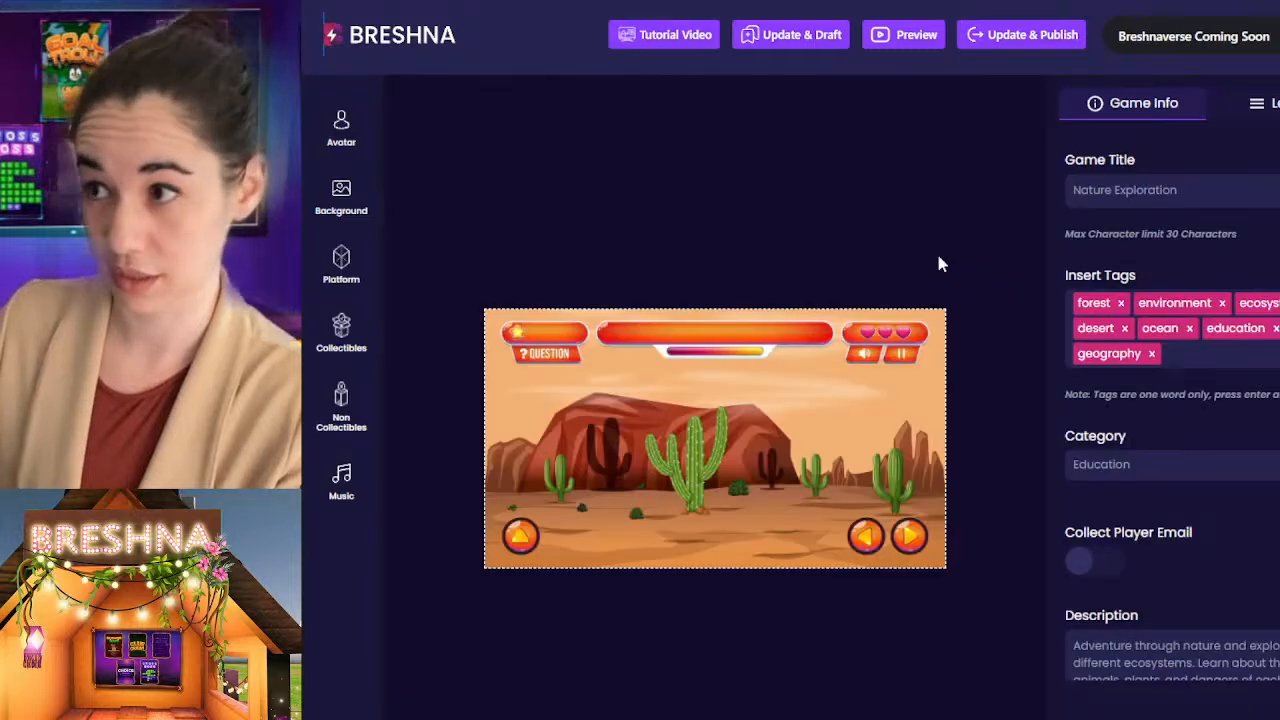
{"action": "left_click", "coordinate": [1212, 42]}
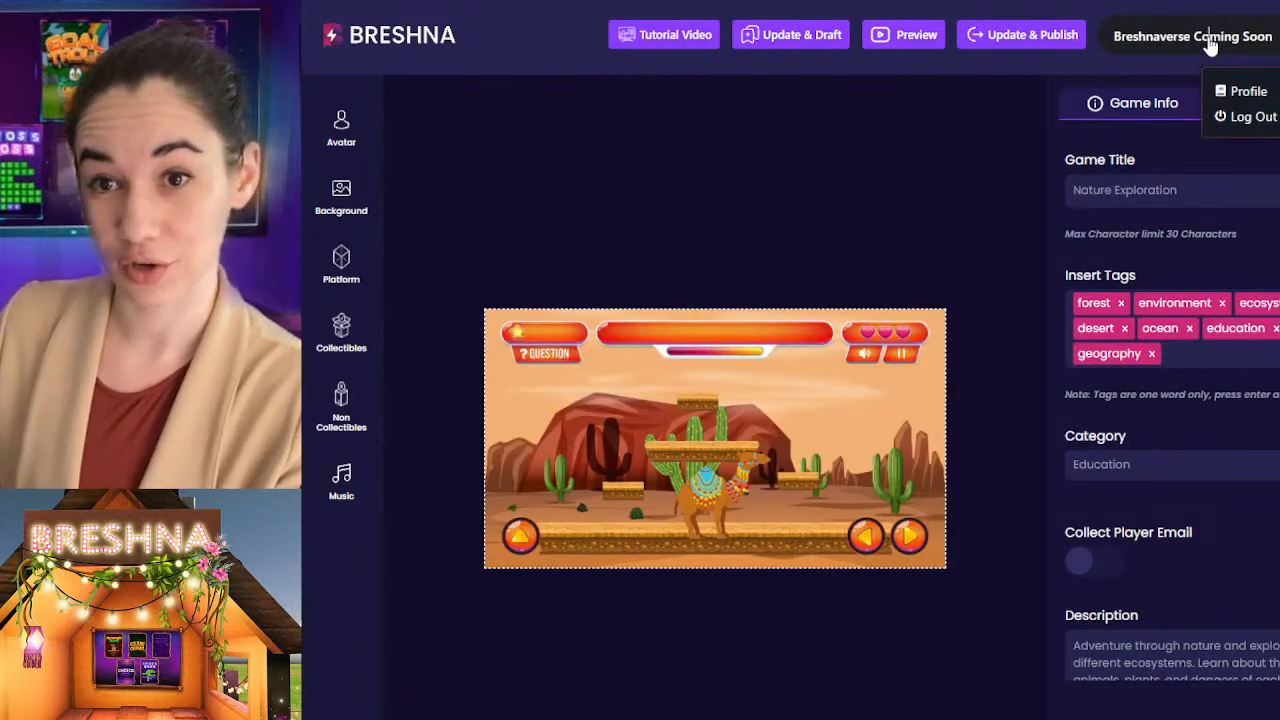
{"action": "left_click", "coordinate": [1236, 95]}
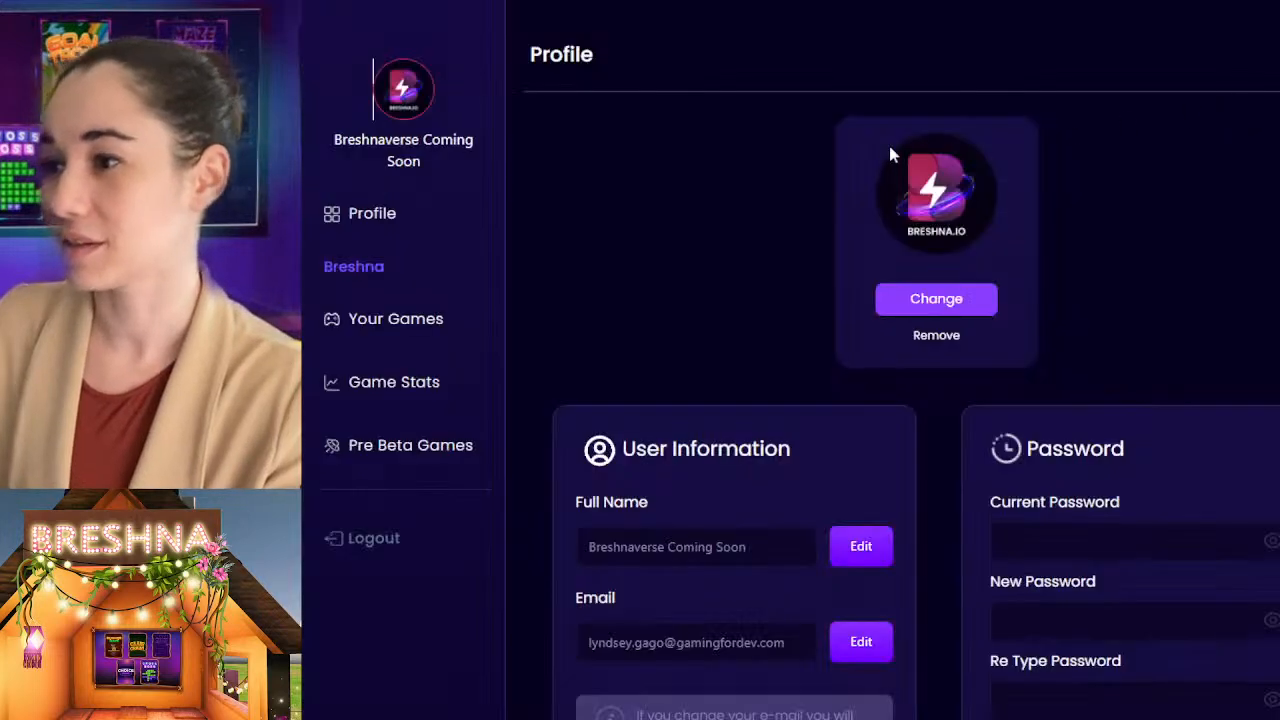
{"action": "left_click", "coordinate": [402, 330]}
{"action": "left_click", "coordinate": [406, 380]}
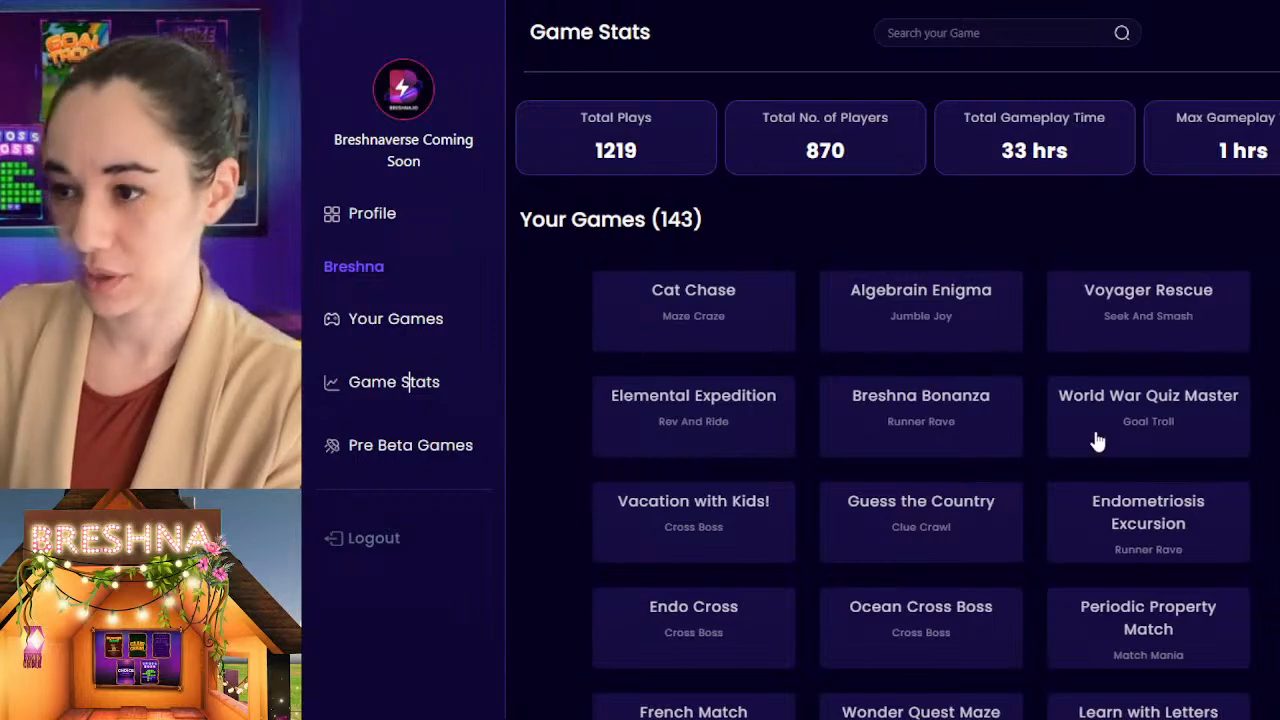
Step: Examine the play totals and player details of Algebrain Enigma, then return to the Game Stats overview
{"action": "left_click", "coordinate": [953, 313]}
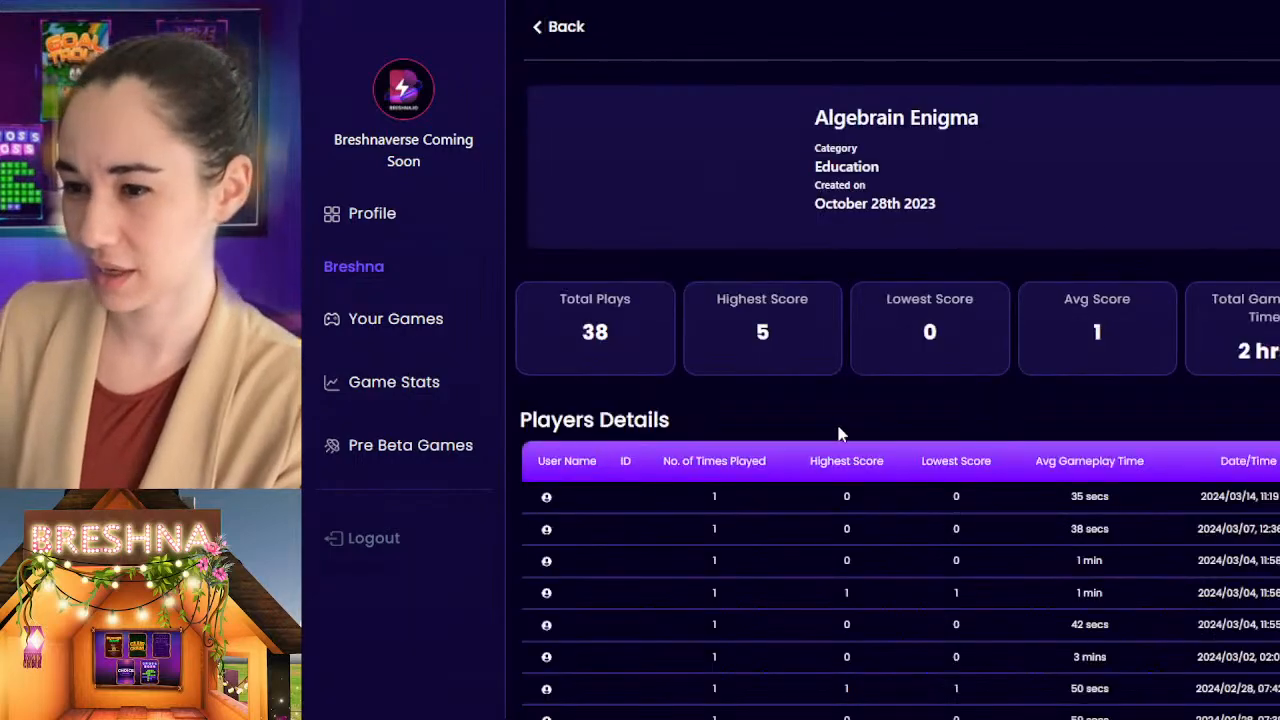
{"action": "scroll", "coordinate": [836, 425], "scroll_direction": "down", "scroll_amount": 10}
{"action": "scroll", "coordinate": [836, 432], "scroll_direction": "up", "scroll_amount": 10}
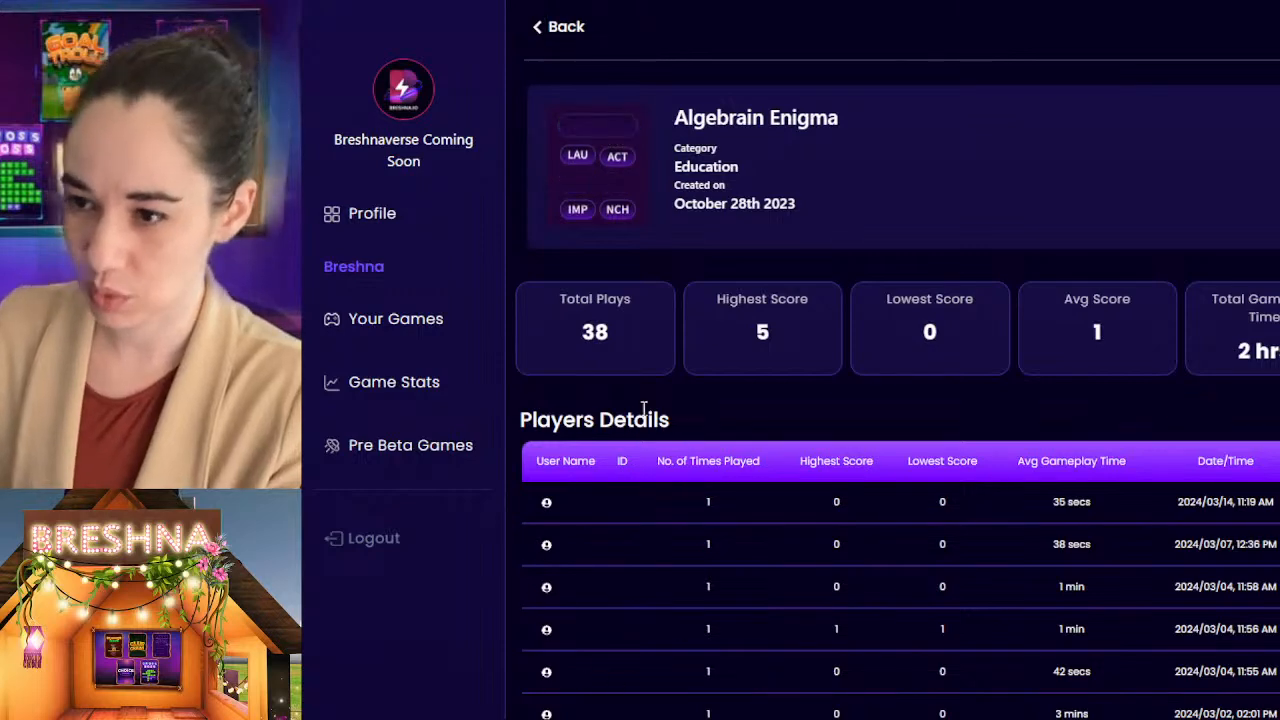
{"action": "left_click", "coordinate": [551, 28]}
Step: Examine the statistics of Voyager Rescue and one more game, returning to the Game Stats overview each time
{"action": "scroll", "coordinate": [1258, 358], "scroll_direction": "down", "scroll_amount": 3}
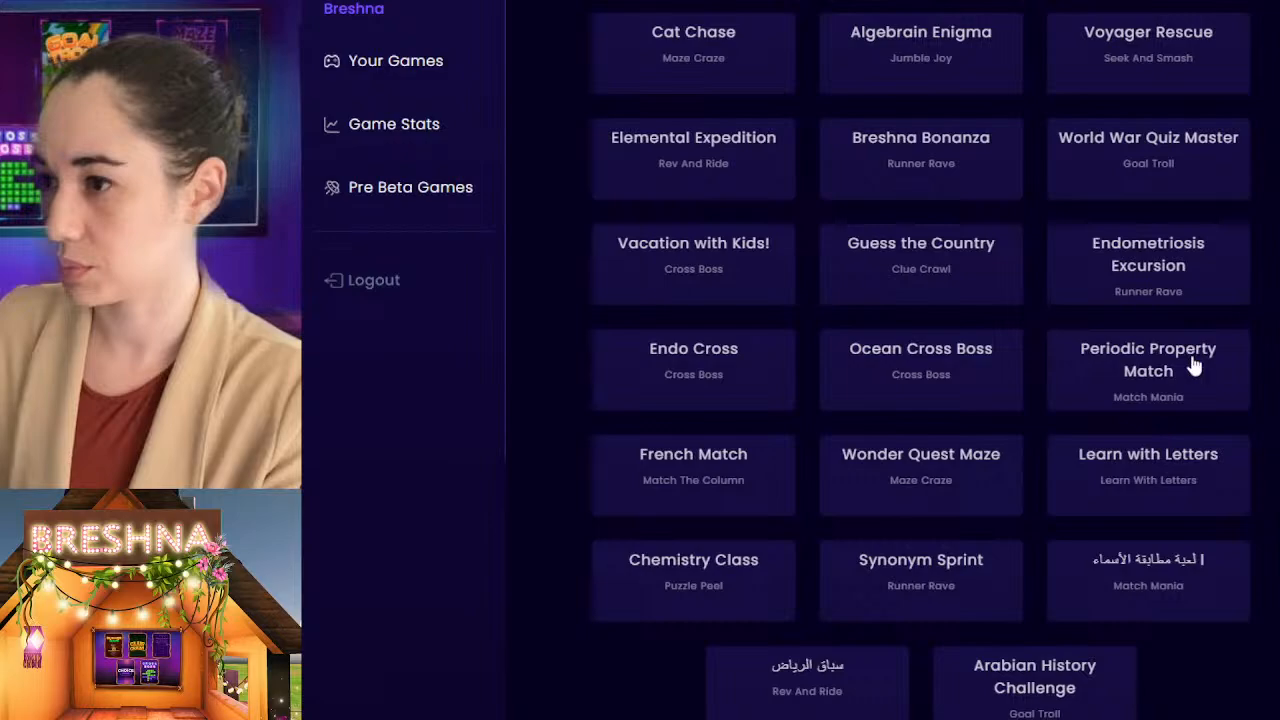
{"action": "left_click", "coordinate": [1173, 40]}
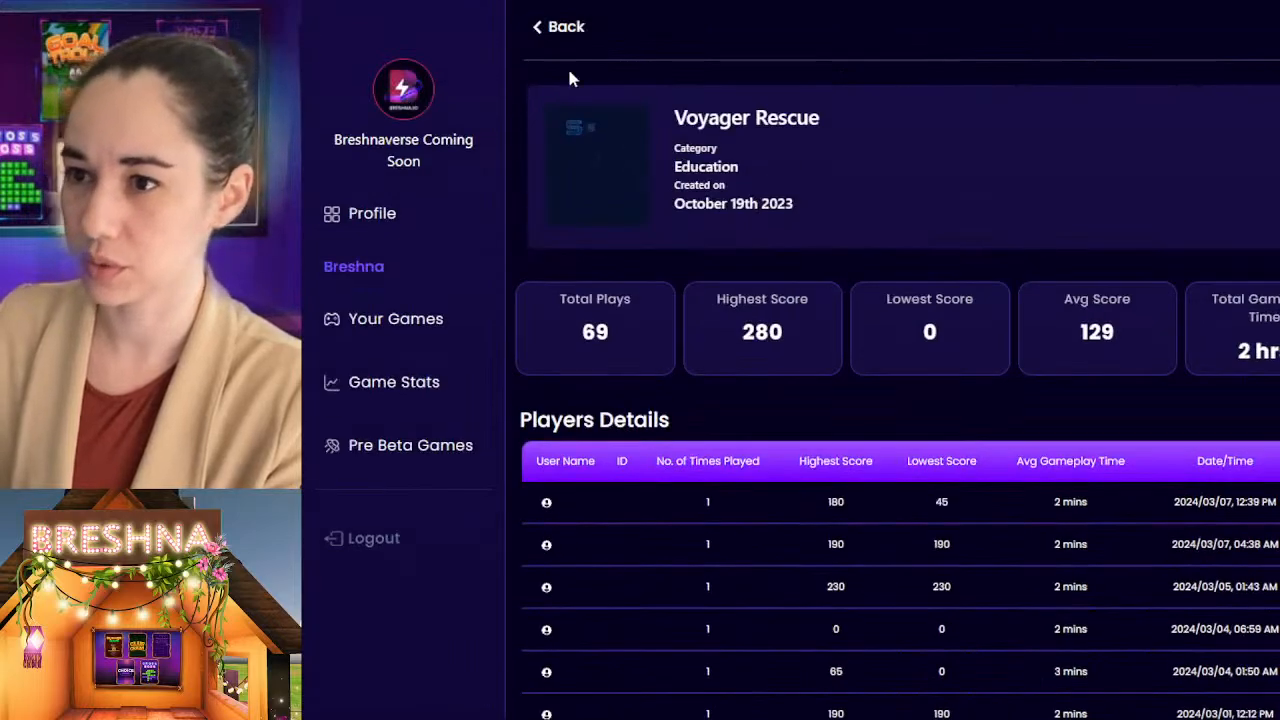
{"action": "left_click", "coordinate": [551, 28]}
{"action": "scroll", "coordinate": [686, 420], "scroll_direction": "down", "scroll_amount": 3}
{"action": "left_click", "coordinate": [673, 236]}
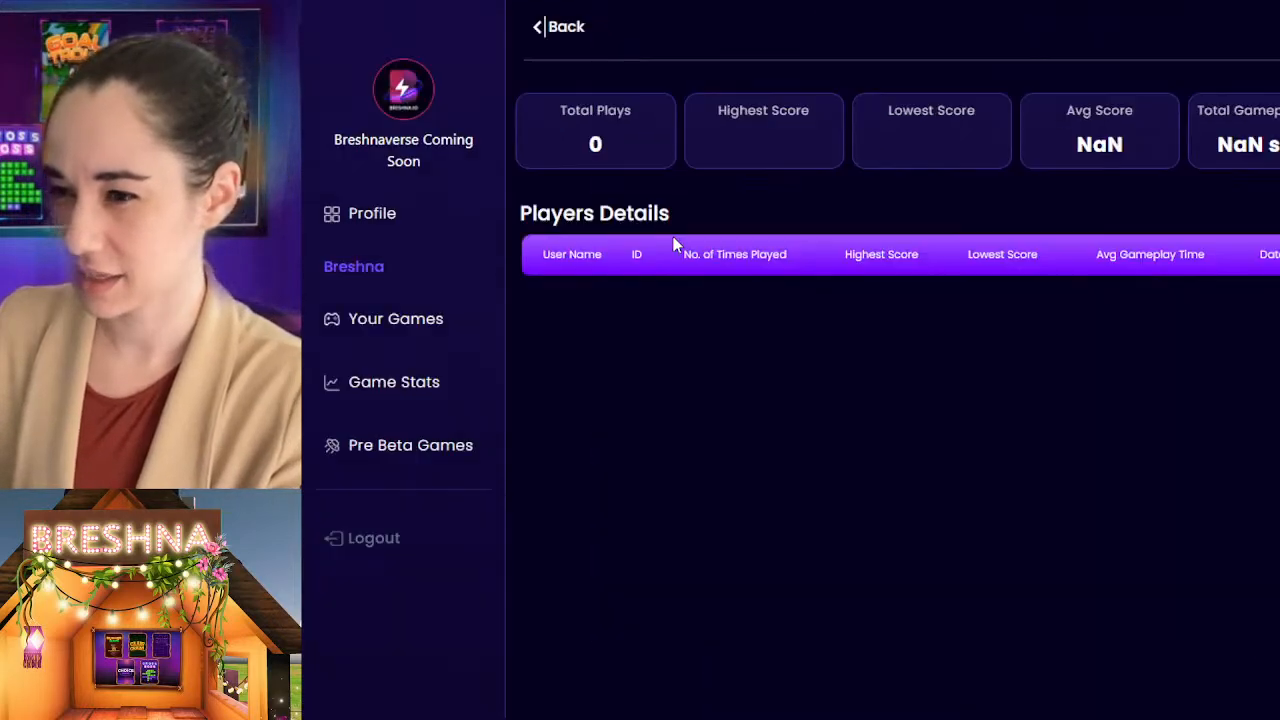
{"action": "left_click", "coordinate": [556, 30]}
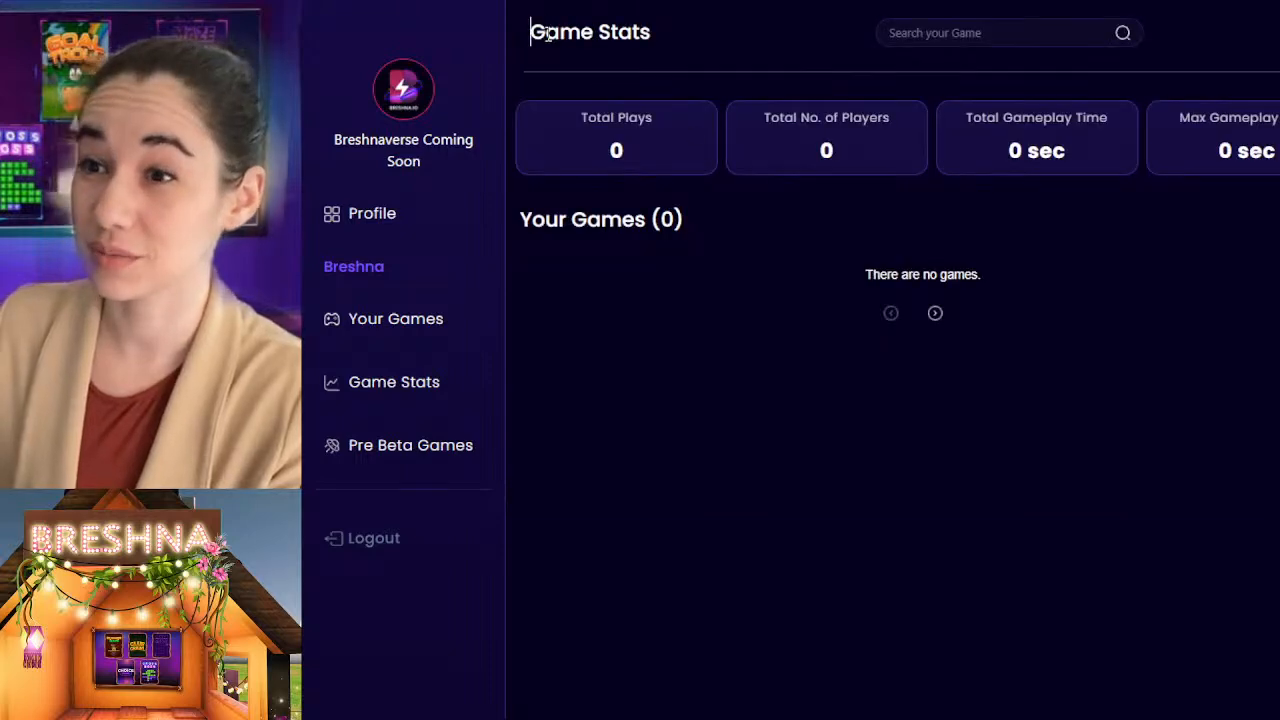
Step: Examine the play totals and player details of Endometriosis Excursion and Wonder Quest Maze, returning to the Game Stats overview each time
{"action": "scroll", "coordinate": [1020, 591], "scroll_direction": "down", "scroll_amount": 4}
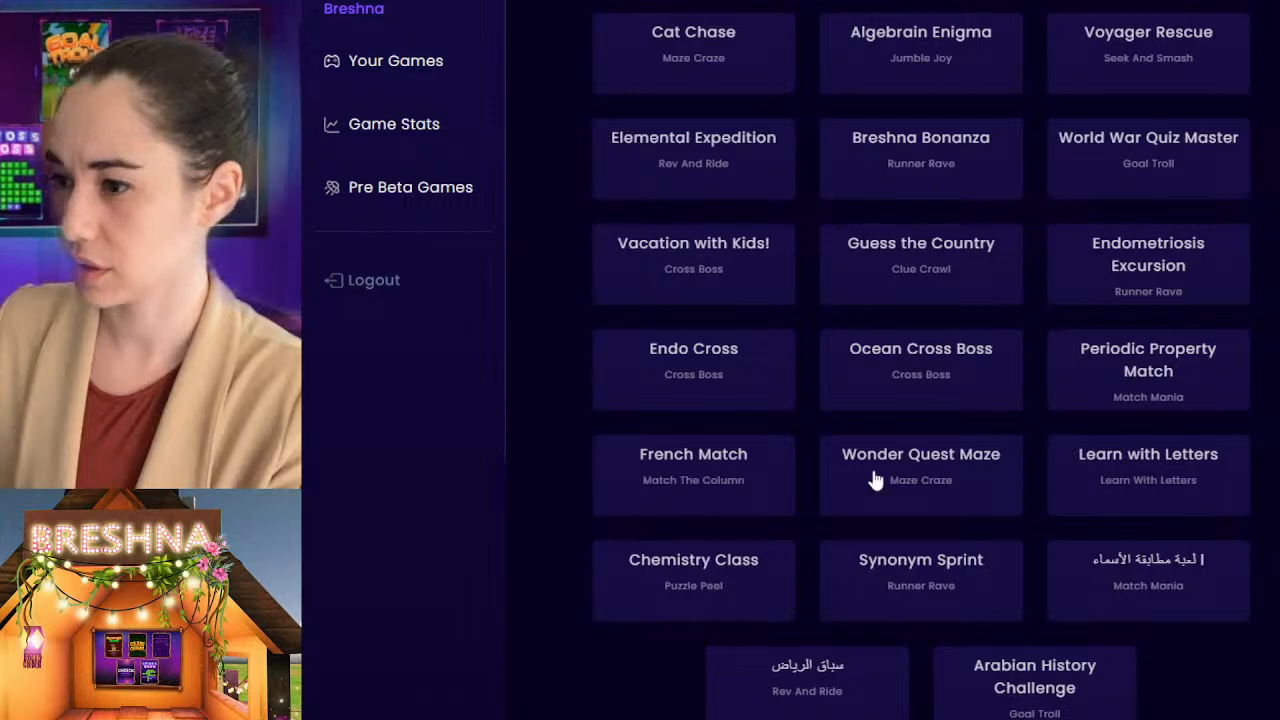
{"action": "left_click", "coordinate": [1188, 278]}
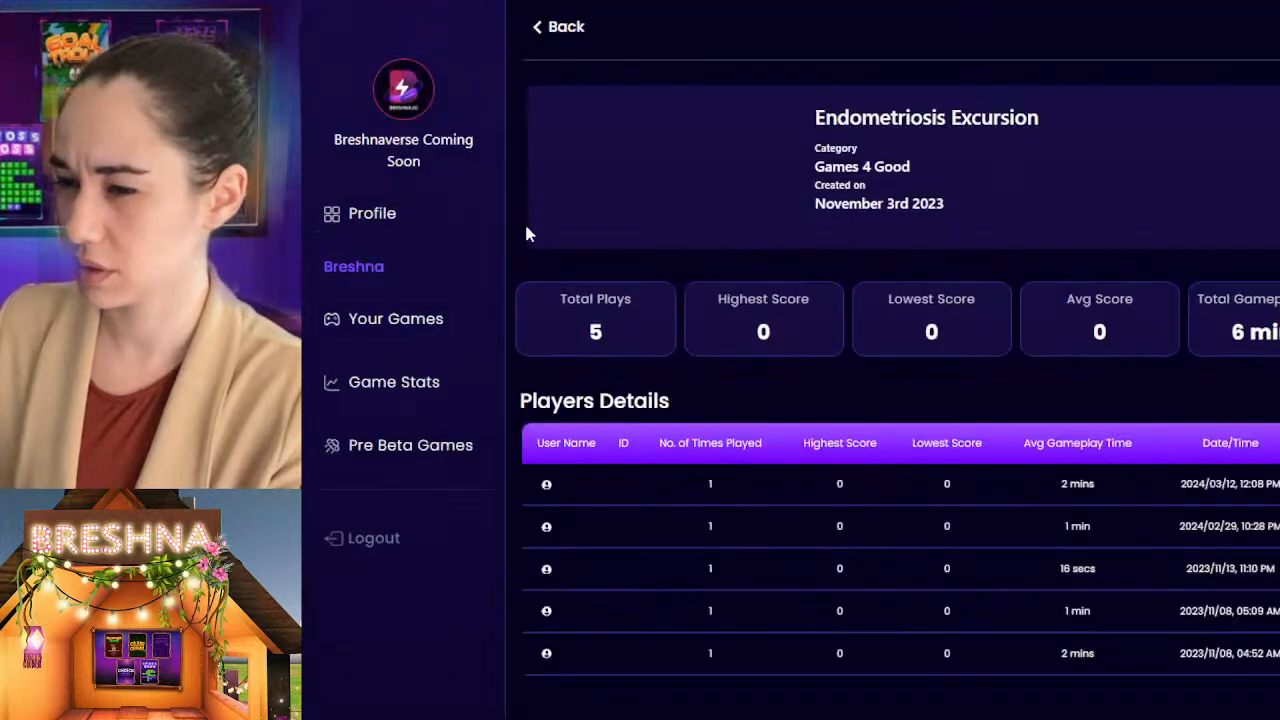
{"action": "left_click", "coordinate": [557, 30]}
{"action": "scroll", "coordinate": [694, 374], "scroll_direction": "down", "scroll_amount": 5}
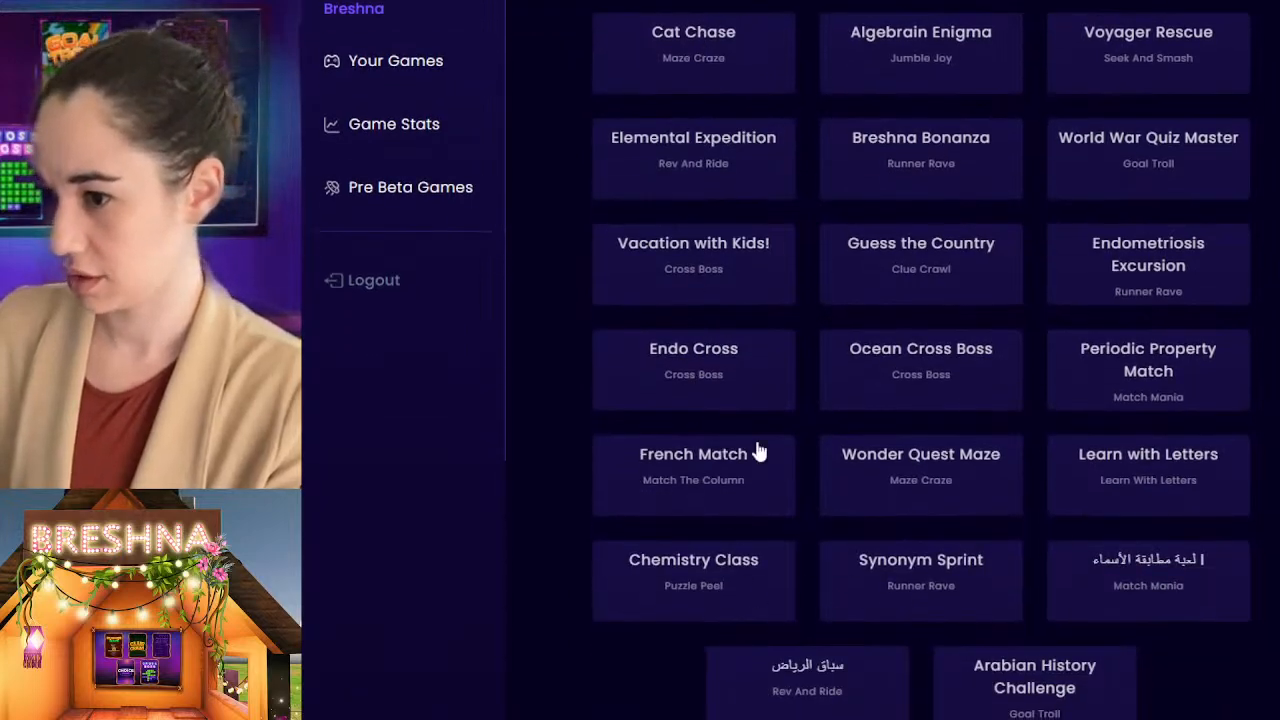
{"action": "left_click", "coordinate": [940, 490]}
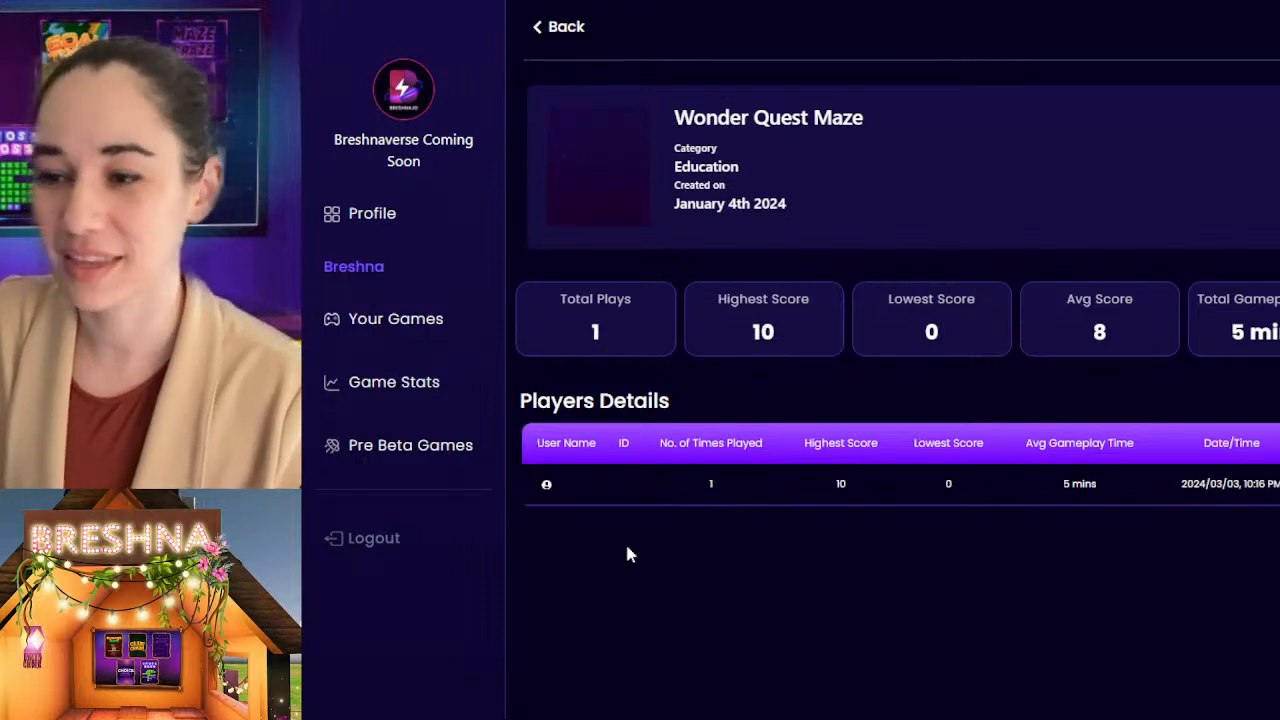
{"action": "left_click", "coordinate": [539, 28]}
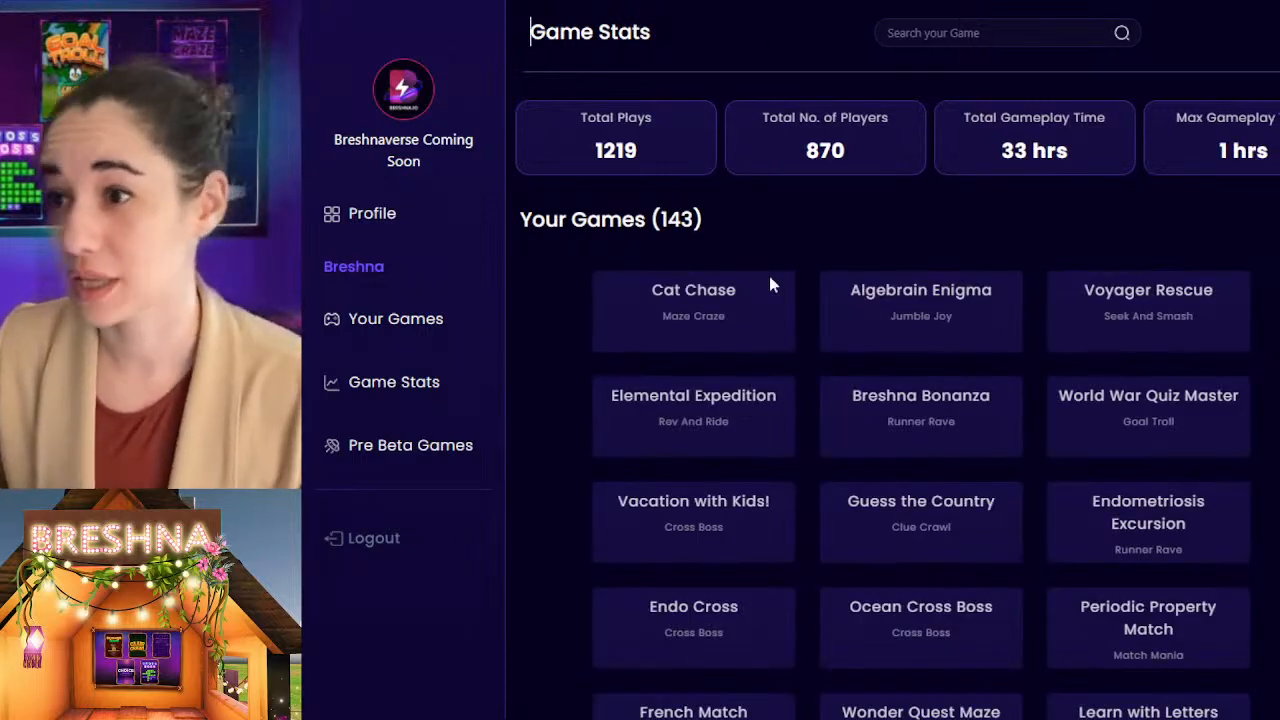
Step: View the Your Games list, check the number of games in Game Stats, and return to the Your Games list
{"action": "left_click", "coordinate": [395, 320]}
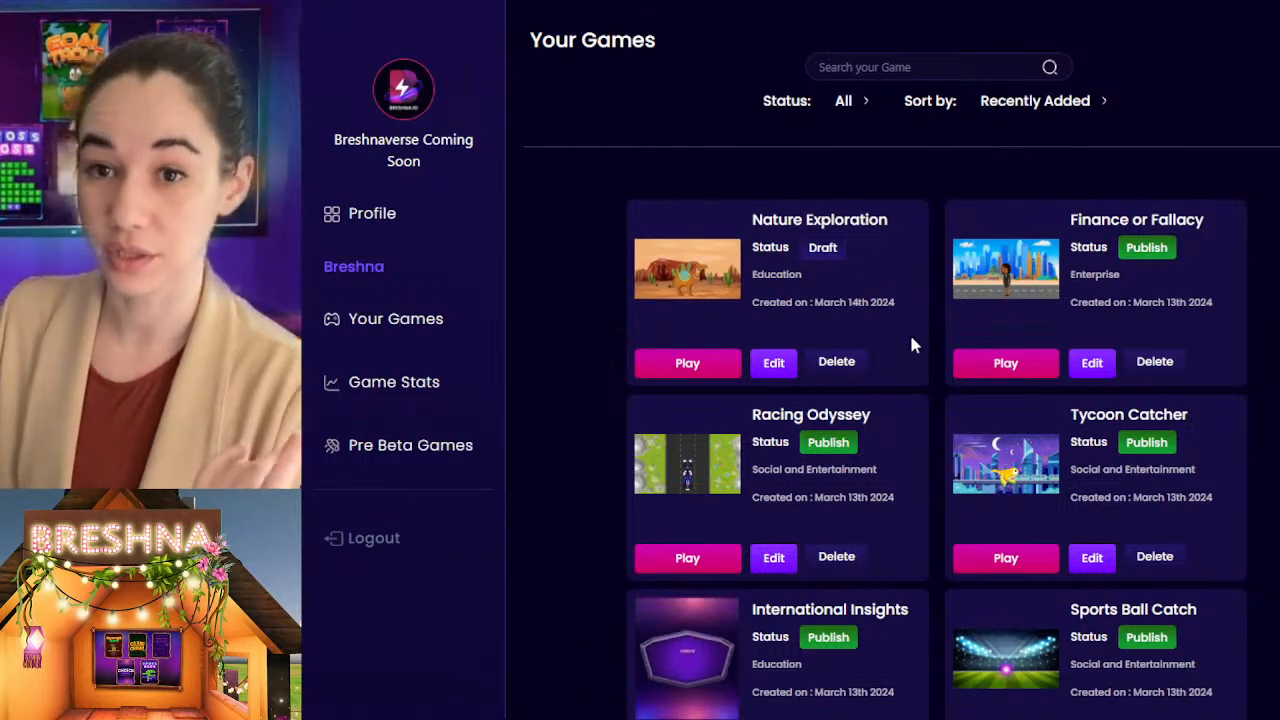
{"action": "left_click", "coordinate": [348, 397]}
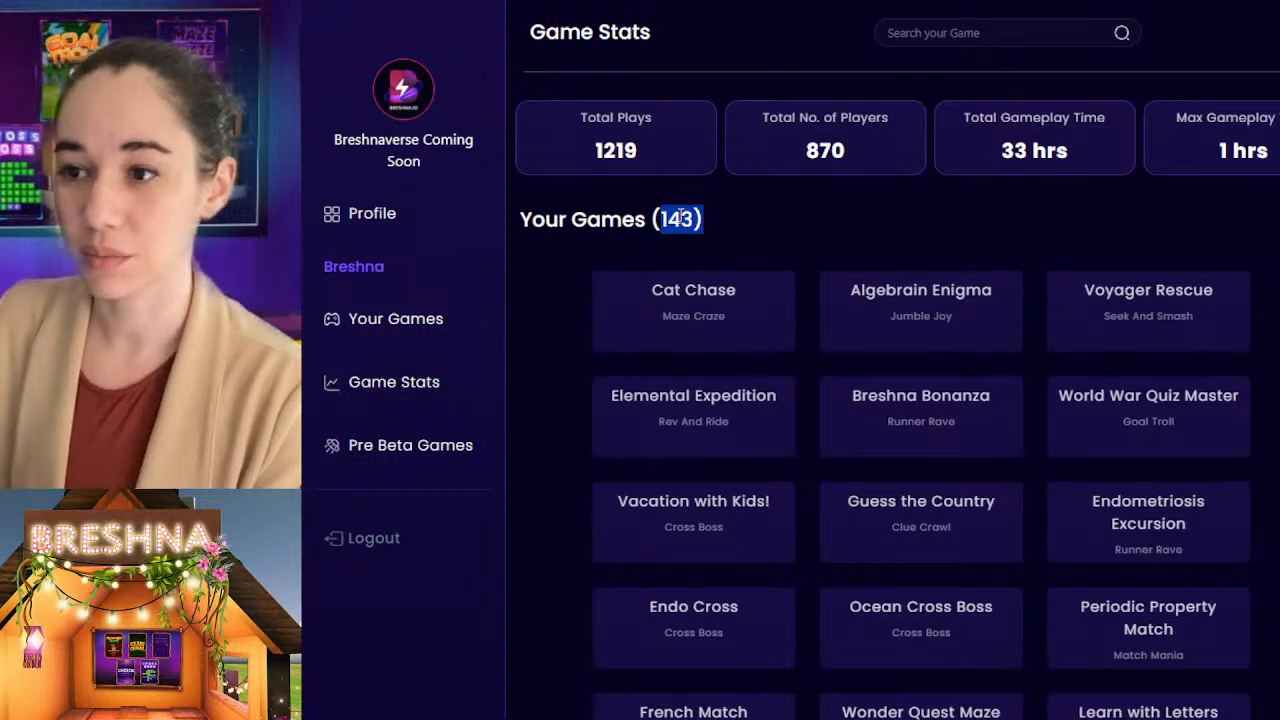
{"action": "left_click", "coordinate": [680, 220]}
{"action": "left_click", "coordinate": [410, 330]}
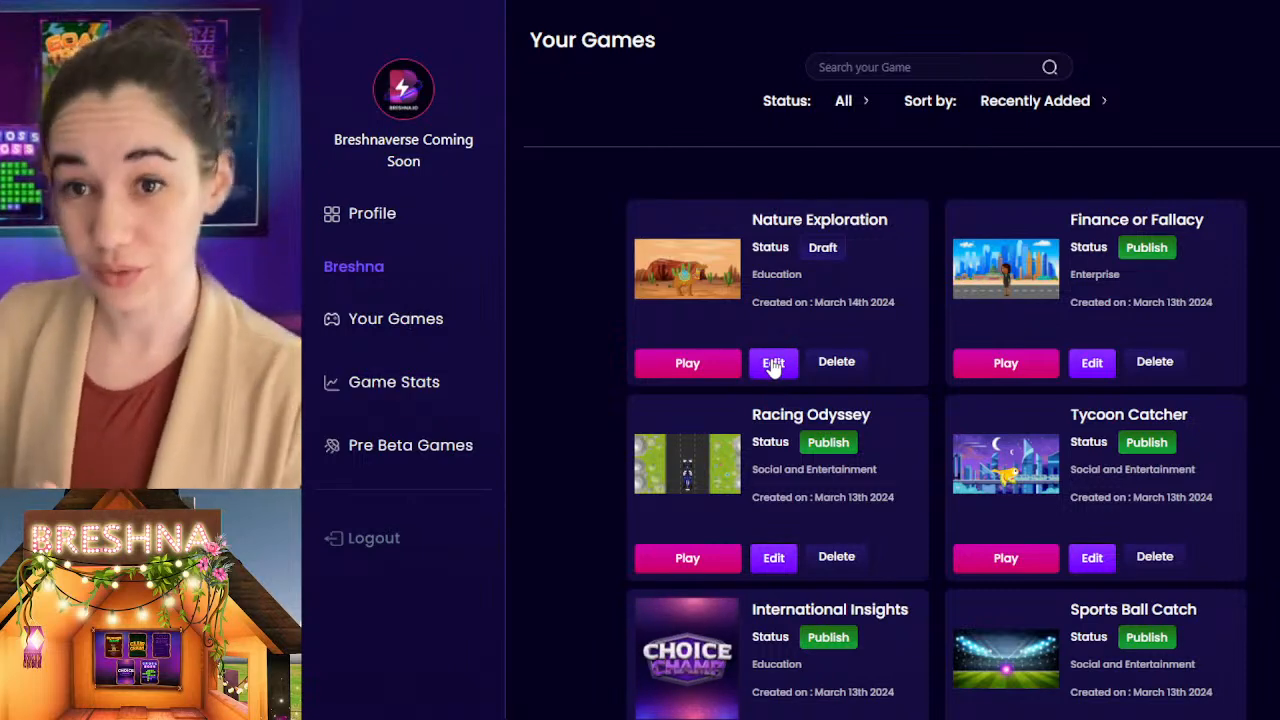
Step: Open the Nature Exploration draft for editing, look over its description in the game info, and launch the game preview
{"action": "left_click", "coordinate": [776, 366]}
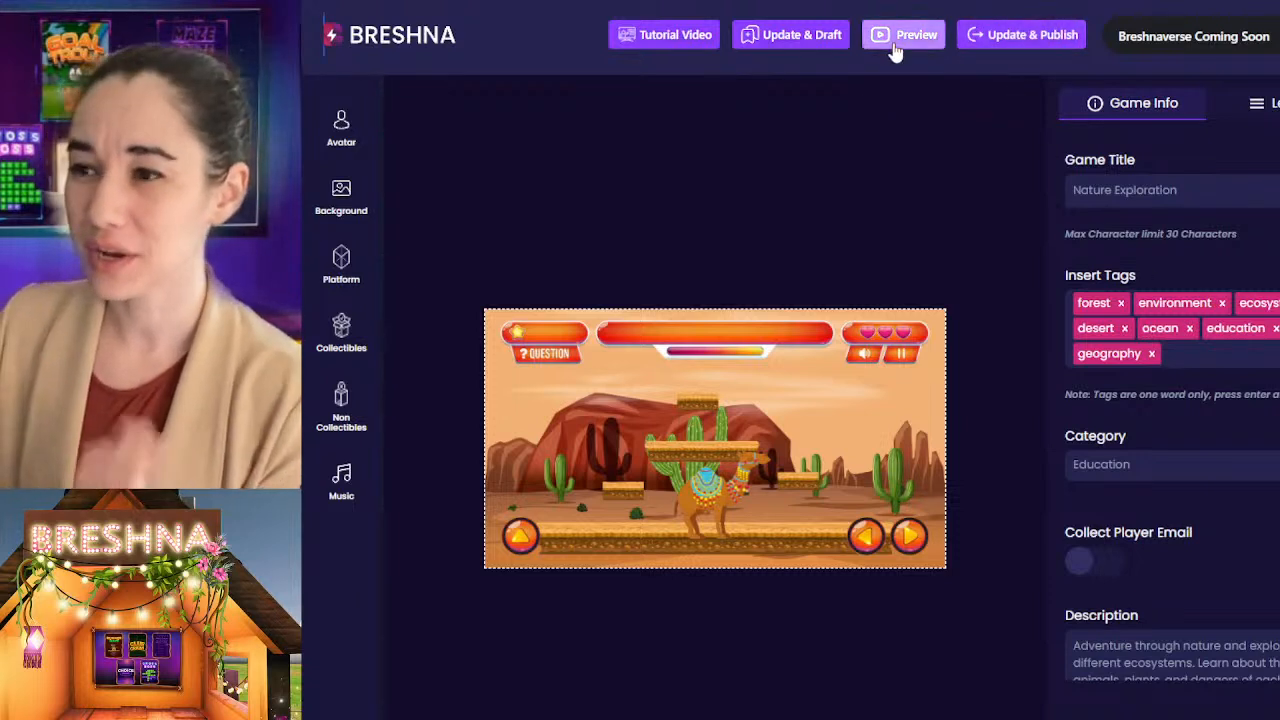
{"action": "scroll", "coordinate": [1129, 594], "scroll_direction": "down", "scroll_amount": 4}
{"action": "left_click", "coordinate": [1140, 356]}
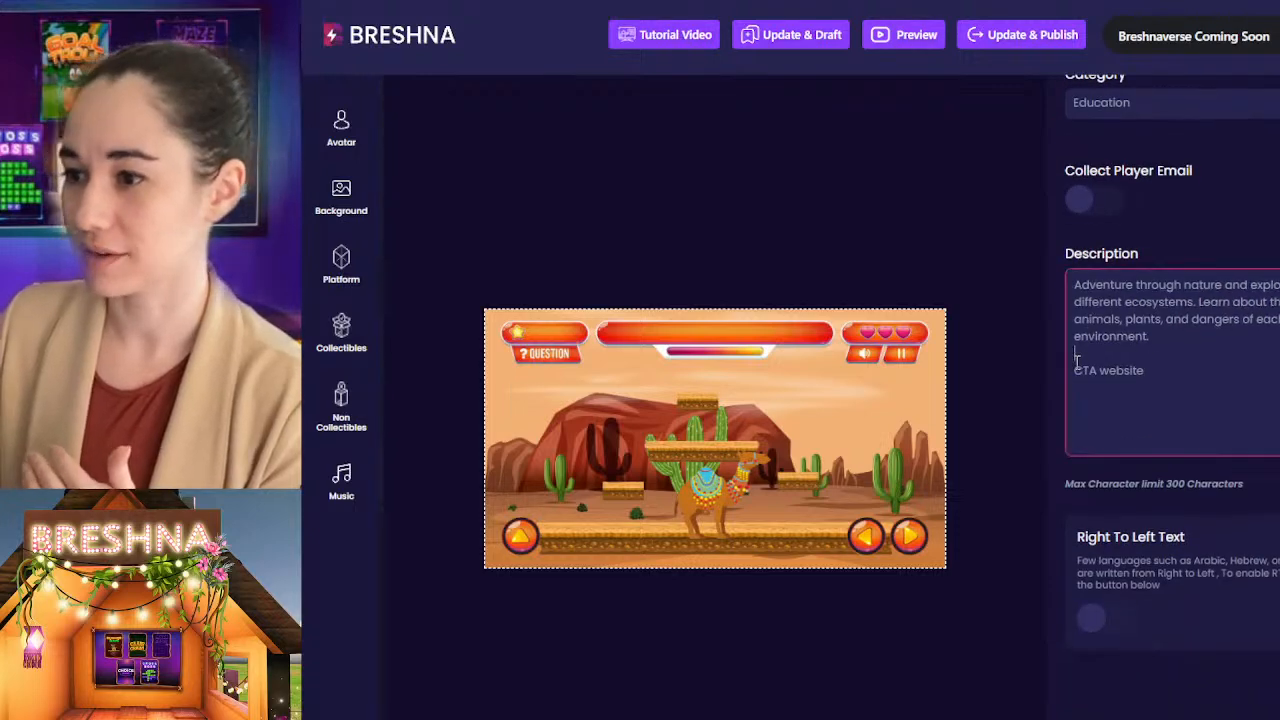
{"action": "scroll", "coordinate": [1120, 417], "scroll_direction": "up", "scroll_amount": 4}
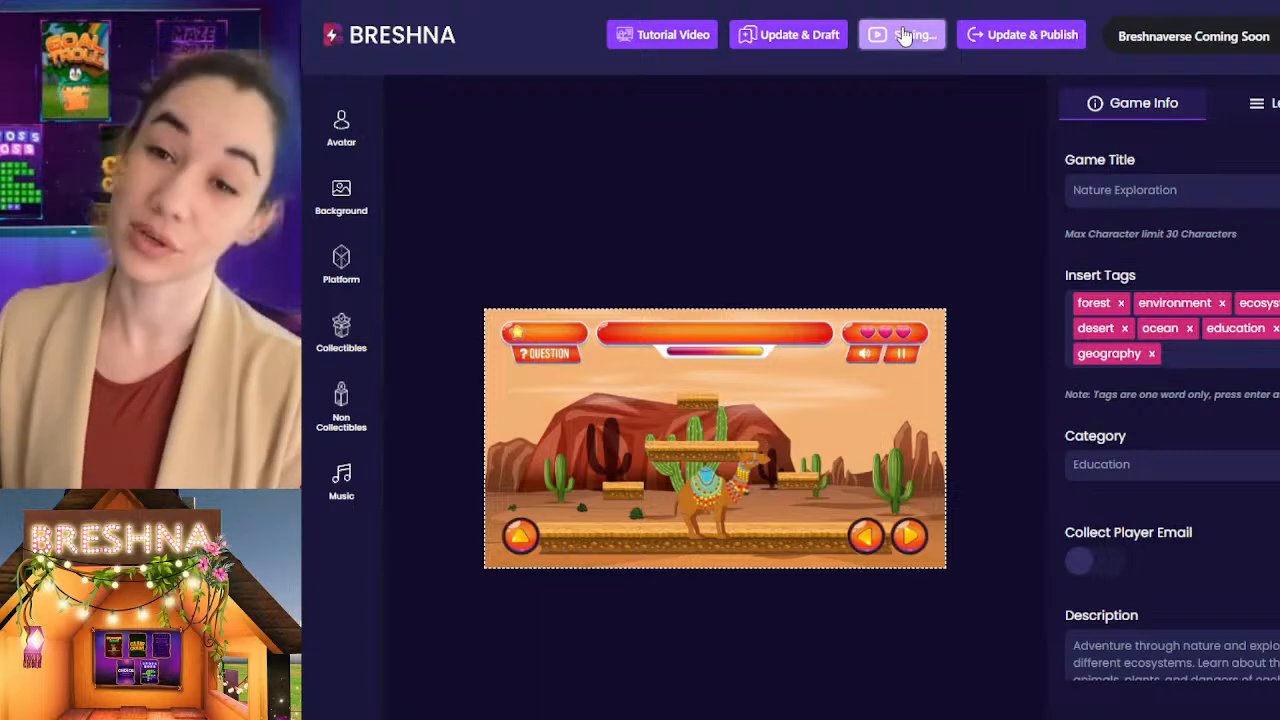
{"action": "left_click", "coordinate": [903, 36]}
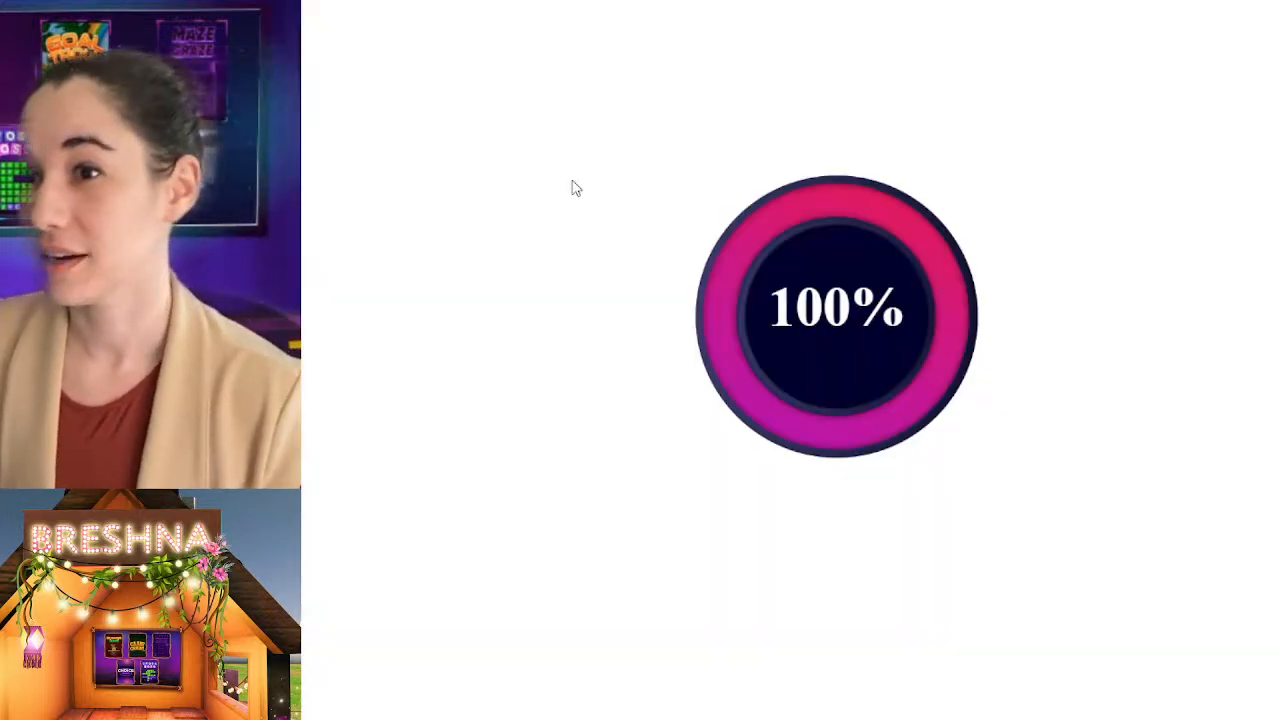